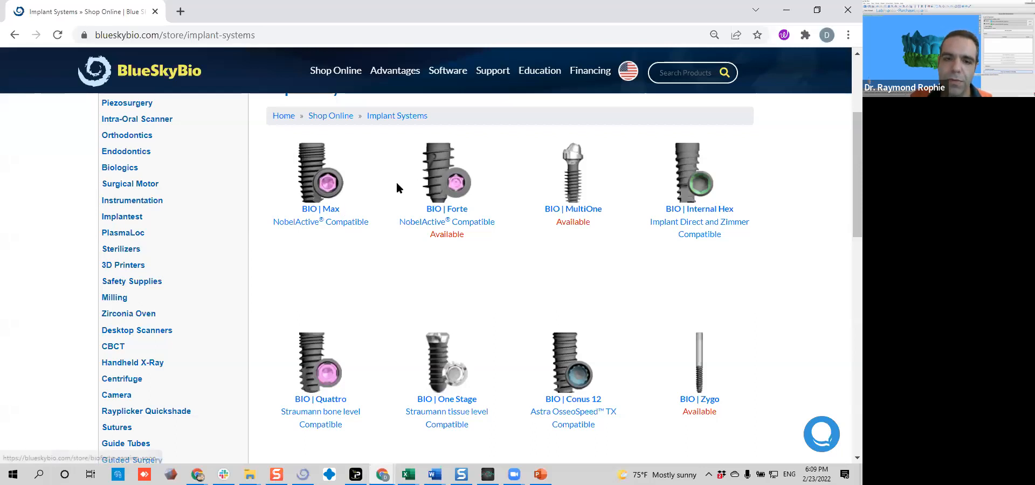
Open the SKY-Base Abutments product page among the prosthetics of the BIO | Max implant system
click(322, 195)
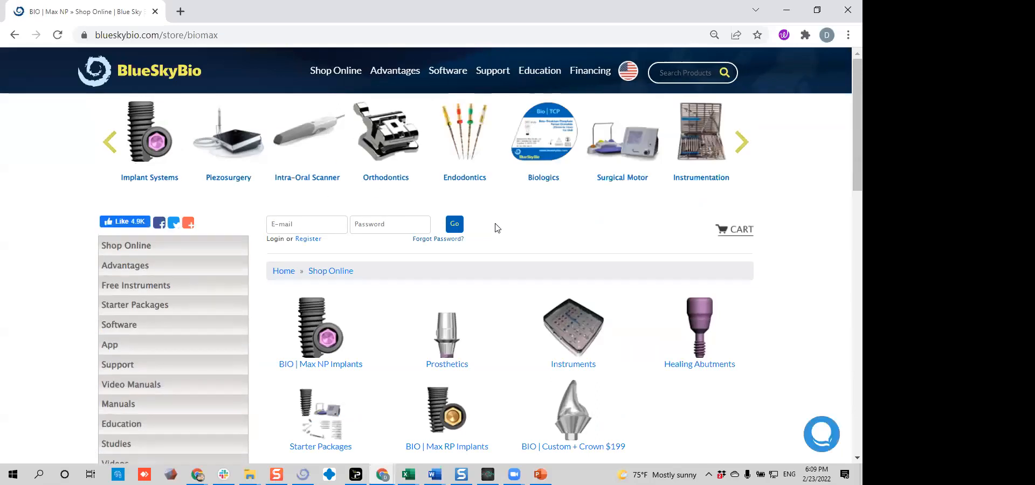
scroll(496, 229, down, 2)
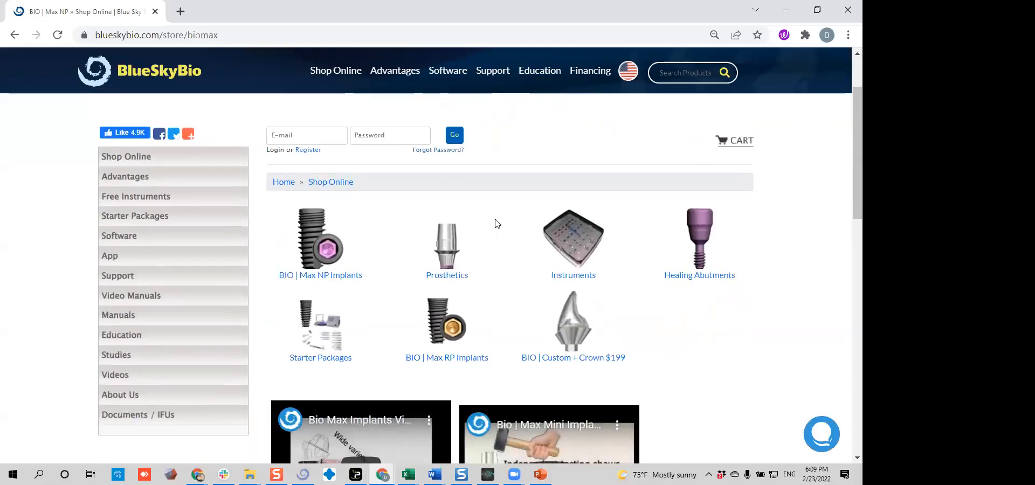
click(451, 244)
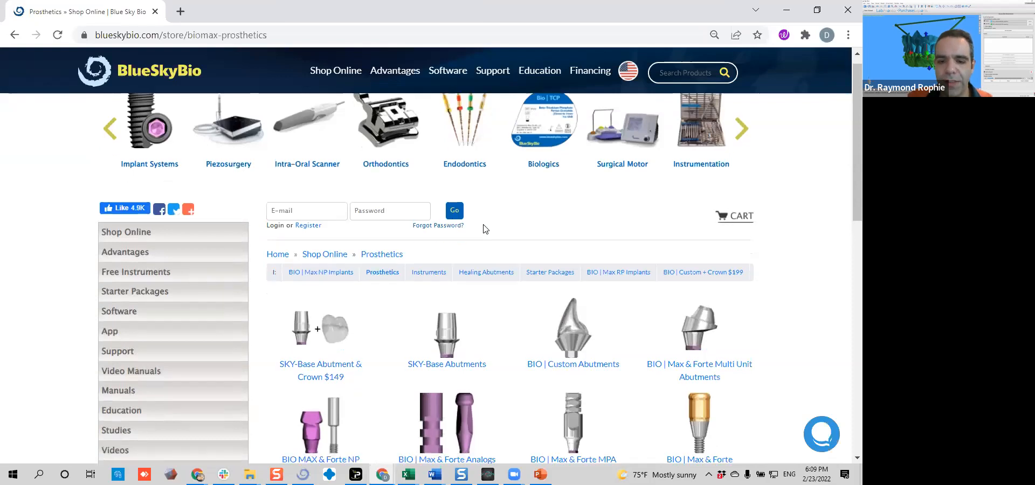
scroll(484, 227, down, 3)
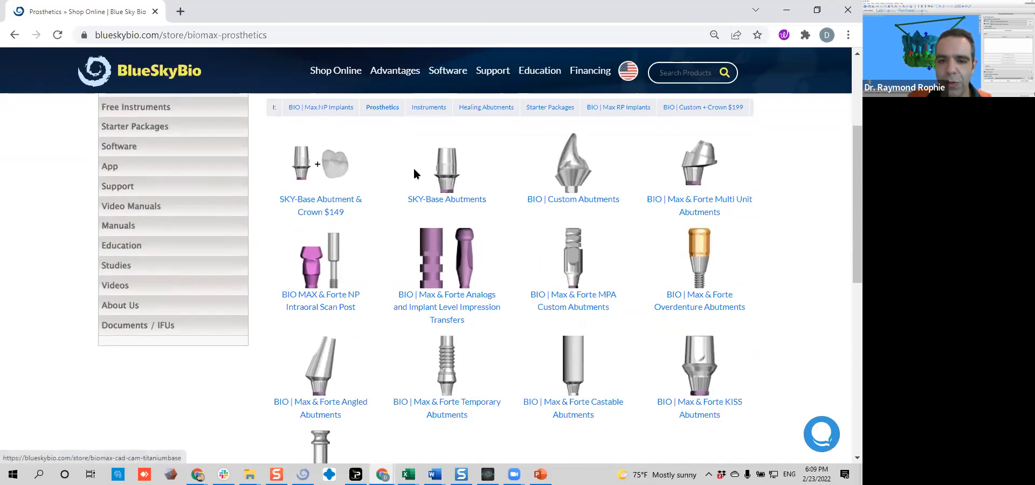
click(450, 178)
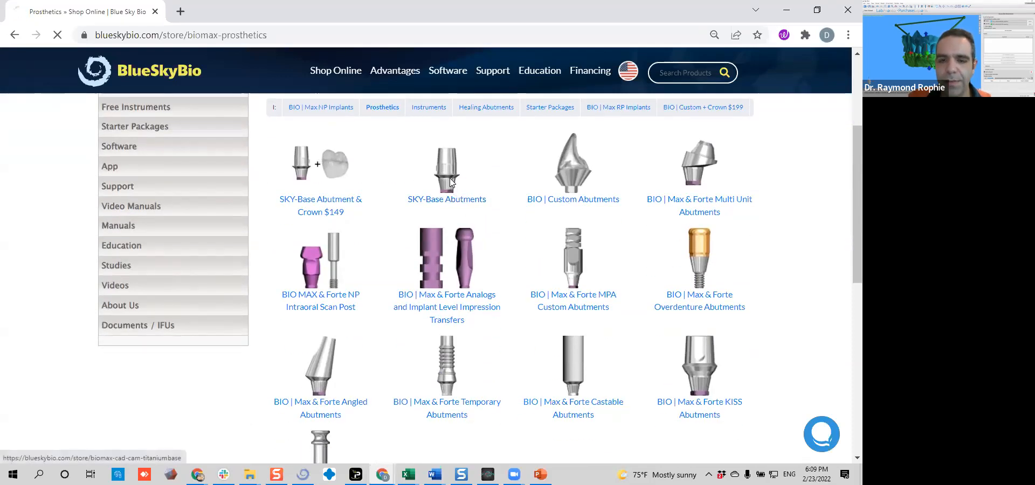
View the enlarged dimension drawings of the standard NP SKY-Base abutments with 1mm and 1.8mm collars
scroll(459, 223, down, 5)
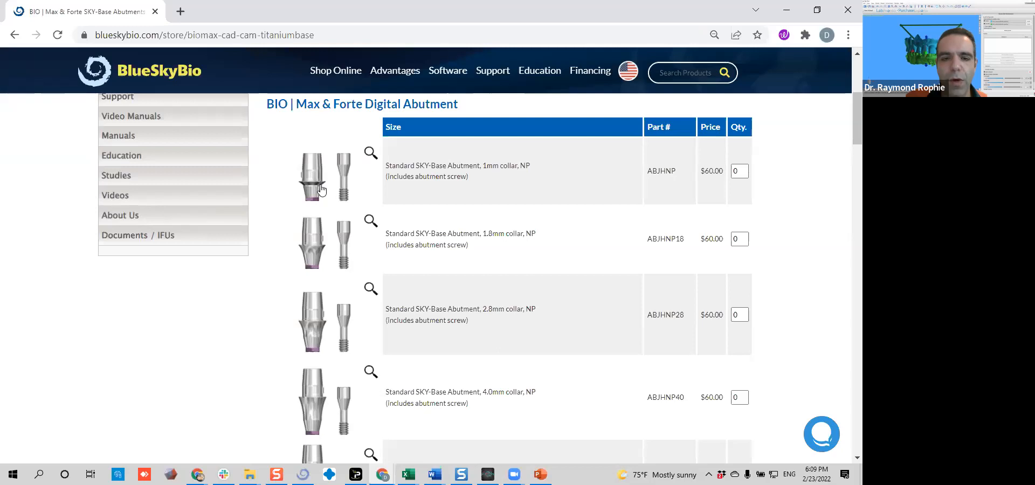
click(369, 162)
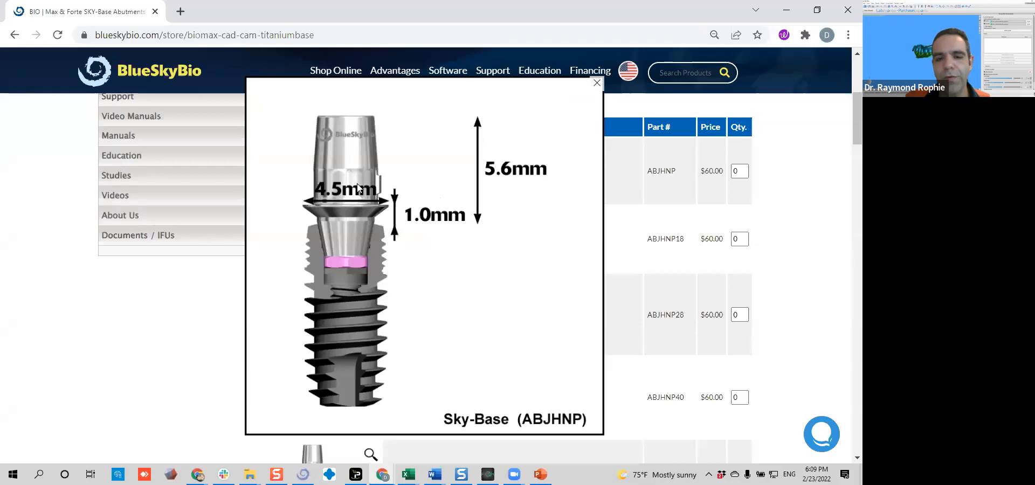
click(597, 83)
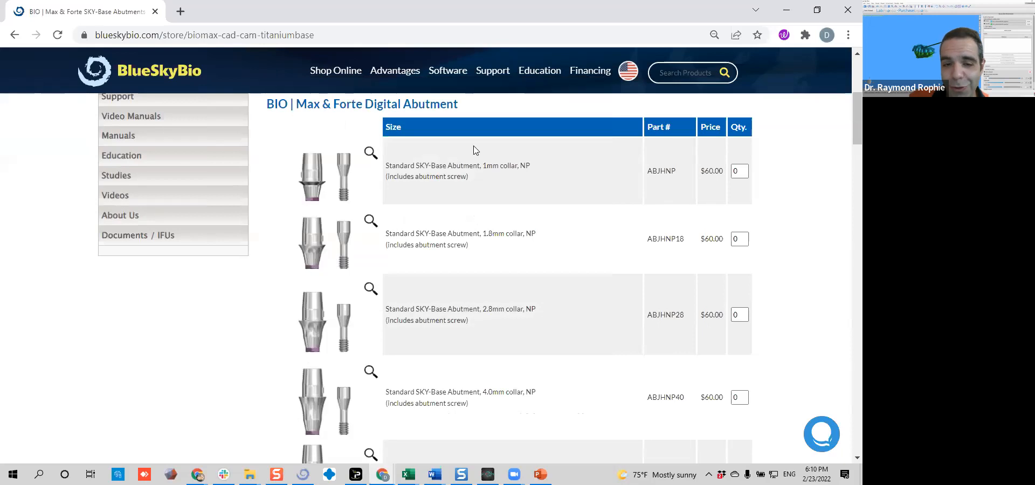
click(369, 222)
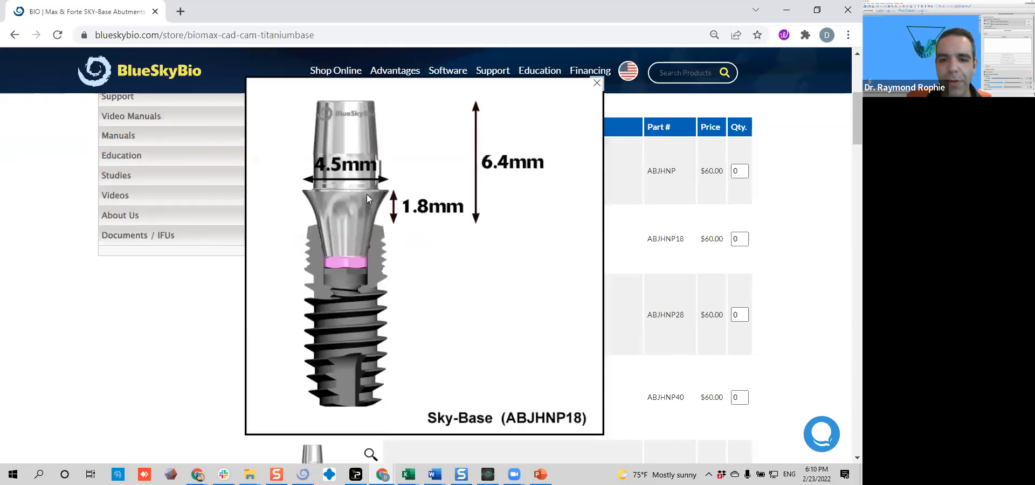
click(597, 83)
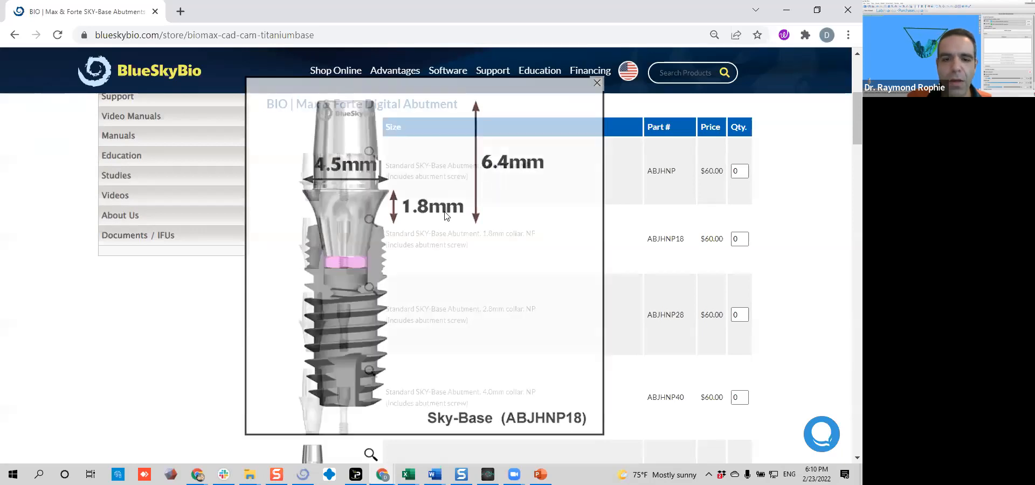
View the enlarged dimension drawings of the Mini NP SKY-Base abutments with .6 and 1.8mm collars
scroll(360, 319, down, 3)
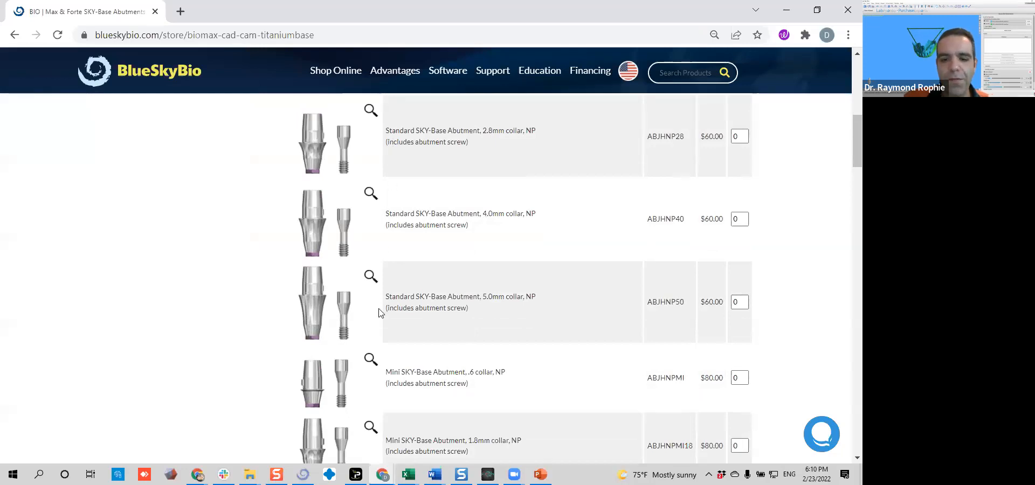
scroll(382, 309, down, 1)
scroll(381, 308, down, 2)
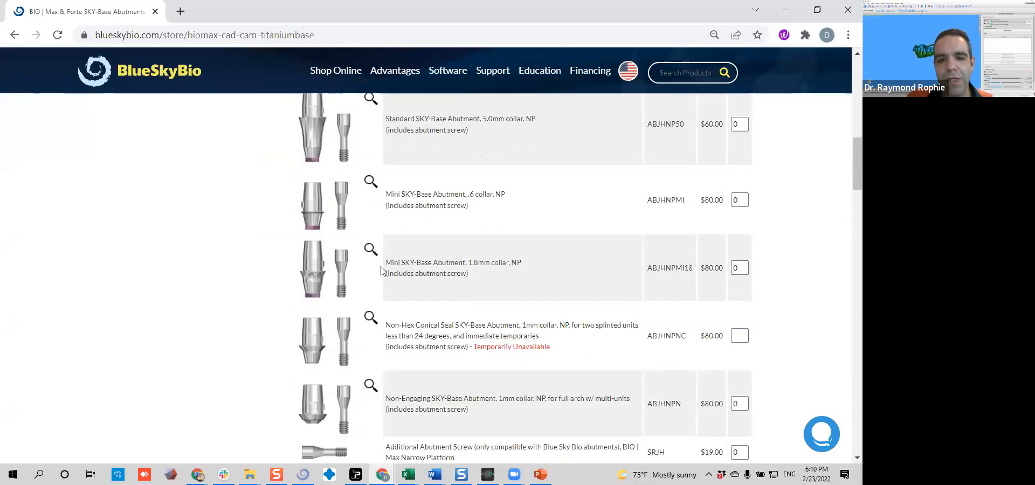
click(370, 181)
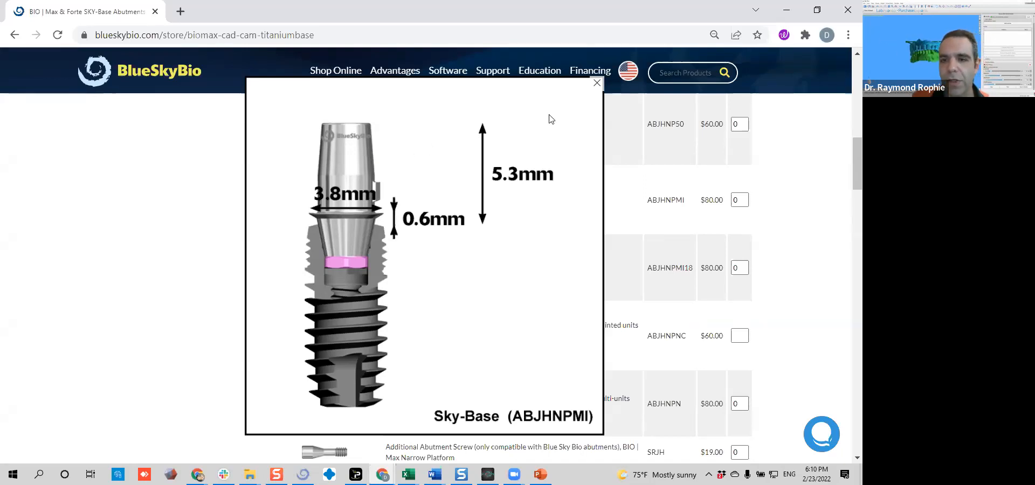
click(597, 84)
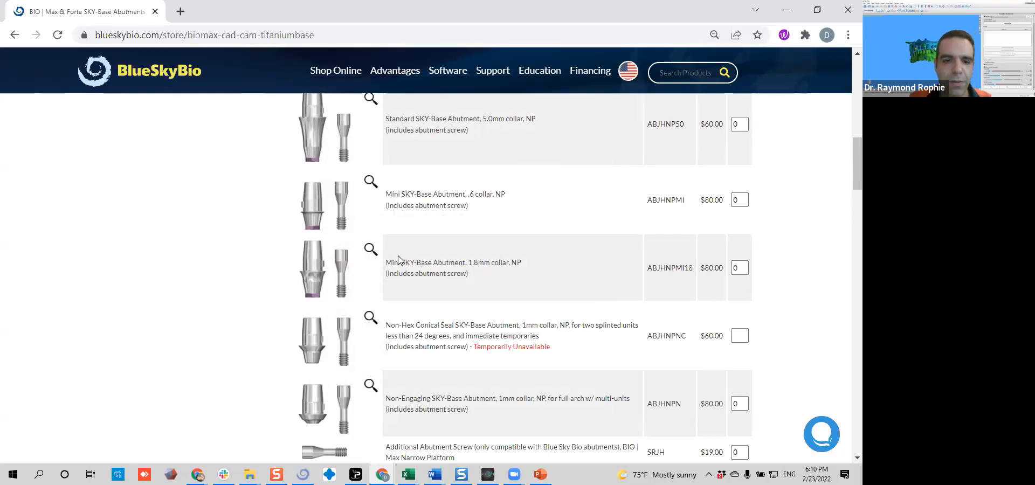
scroll(378, 259, down, 2)
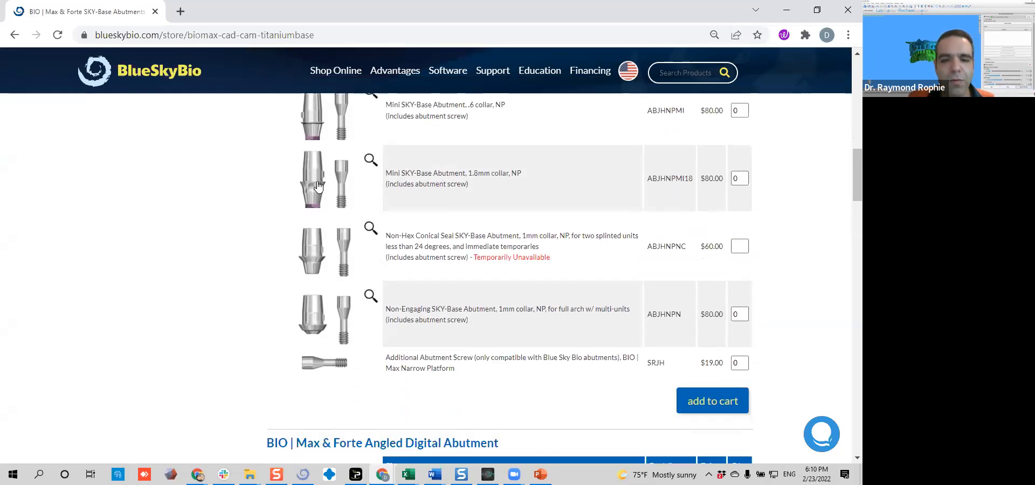
click(369, 162)
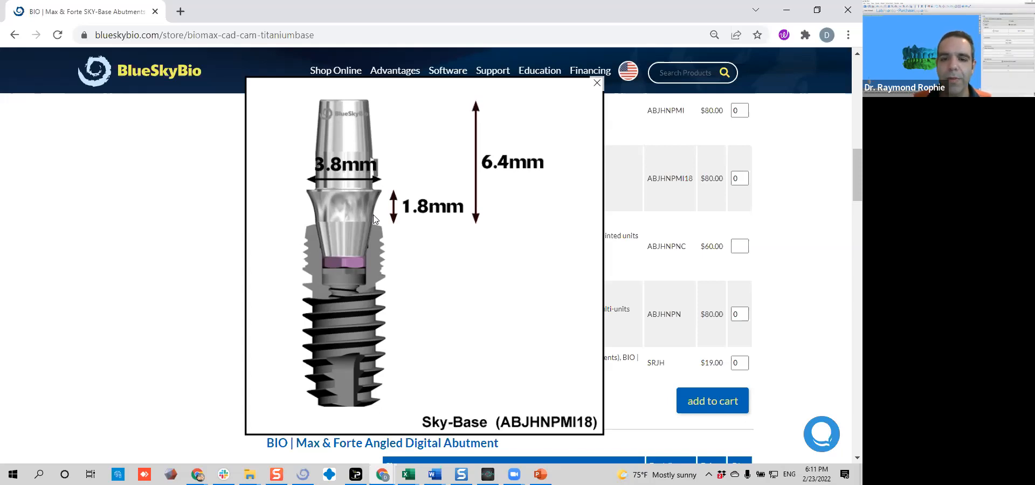
click(598, 83)
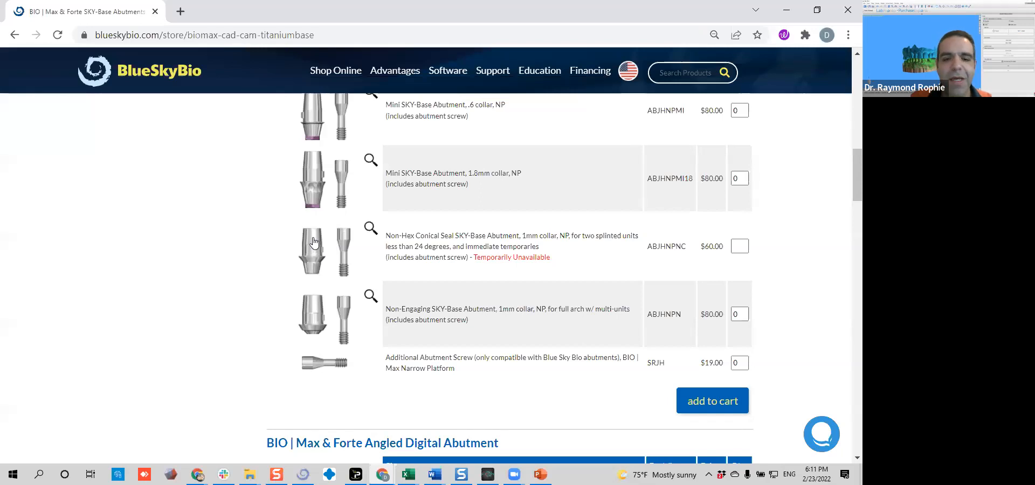
View the enlarged dimension drawings of the Non-Hex Conical Seal and Non-Engaging SKY-Base abutments with 1mm collar
click(355, 241)
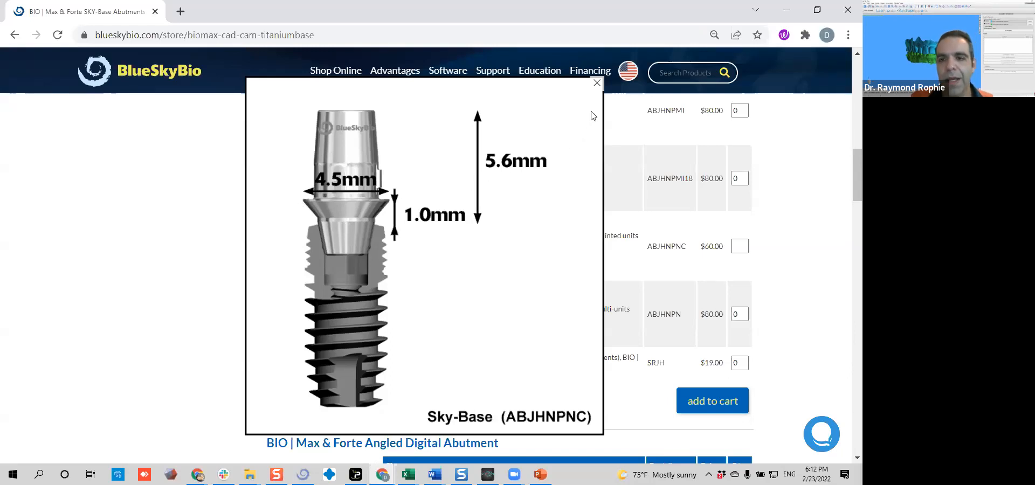
click(597, 83)
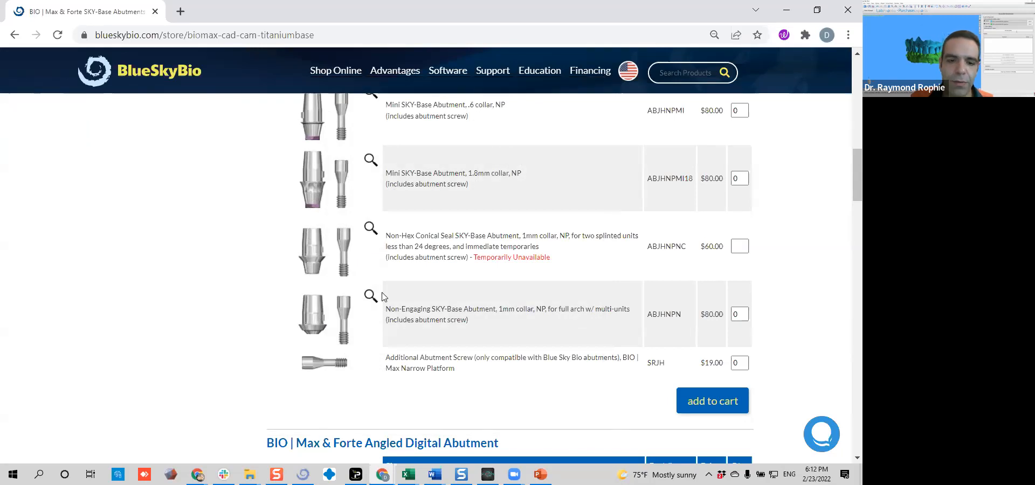
click(370, 297)
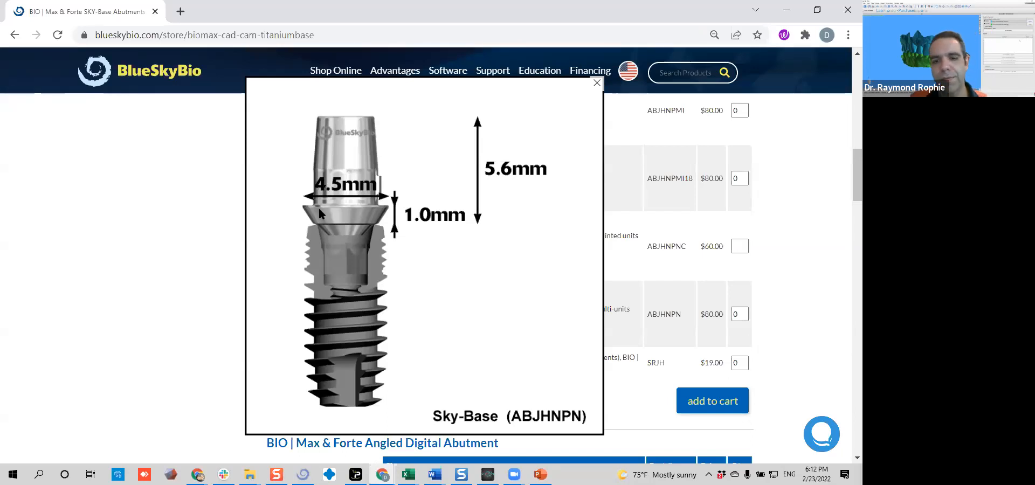
click(595, 83)
Look over the angled digital abutments and view the enlarged drawing of the Non-Hex Conical SKY-Base abutment for two splinted units
scroll(371, 234, down, 8)
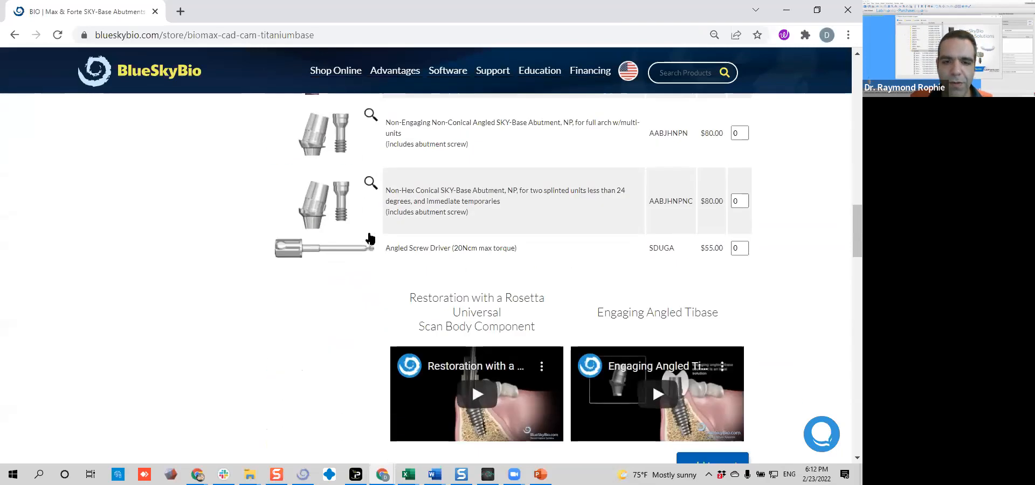
scroll(370, 238, up, 3)
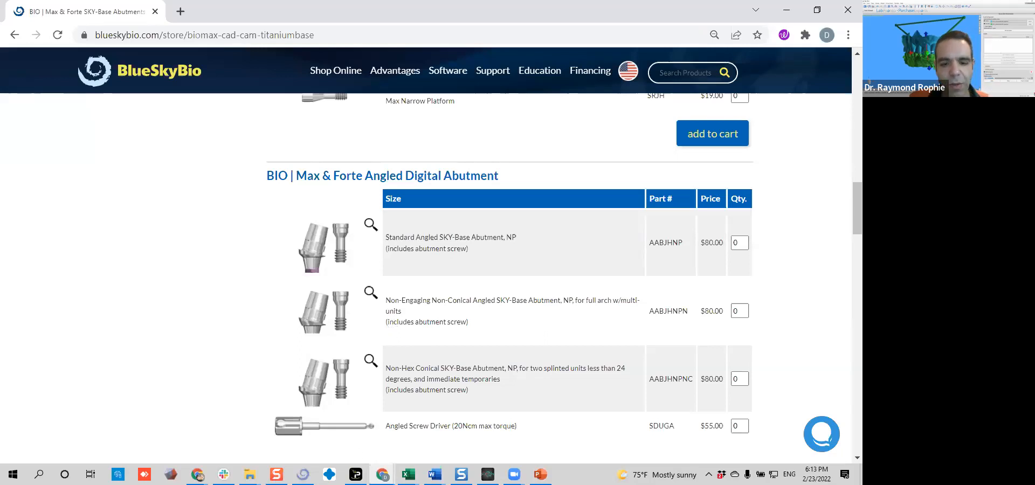
scroll(376, 404, down, 2)
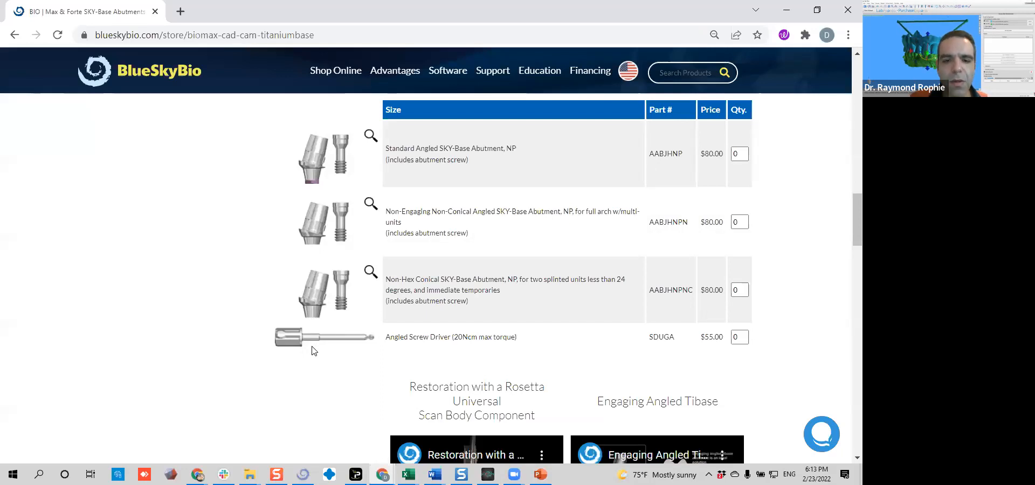
click(372, 274)
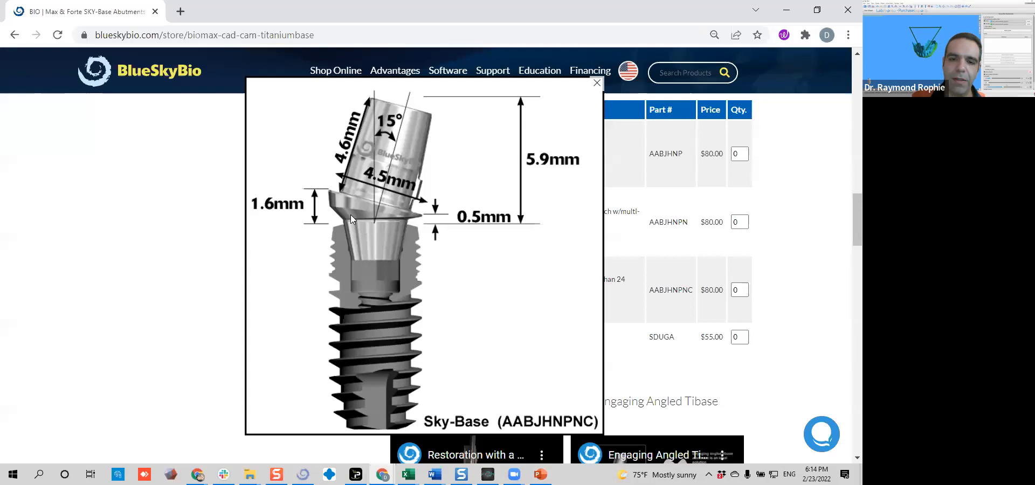
click(597, 82)
Examine the scan bodies, implant level analogs and Rosetta Scanpost Extender offerings, and return to the standard digital abutments list
scroll(384, 255, down, 5)
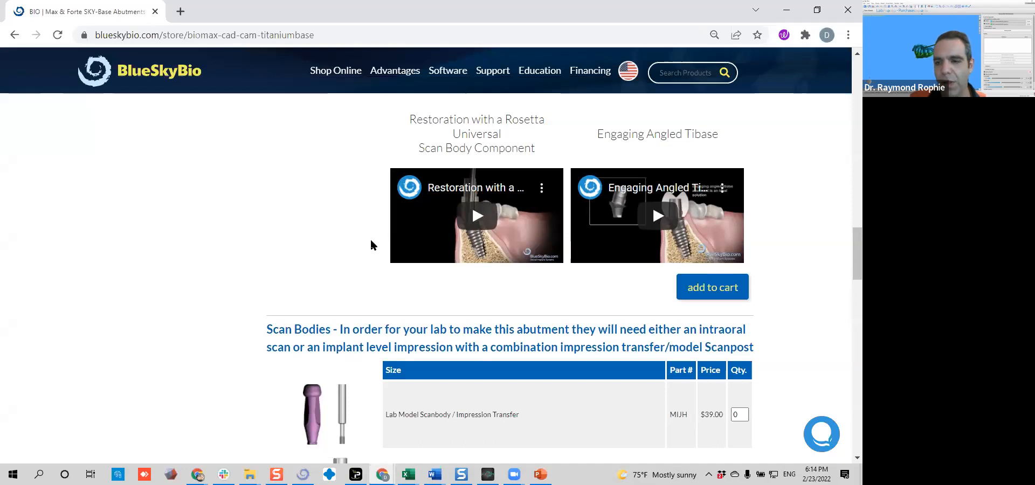
scroll(372, 245, down, 3)
scroll(371, 246, down, 2)
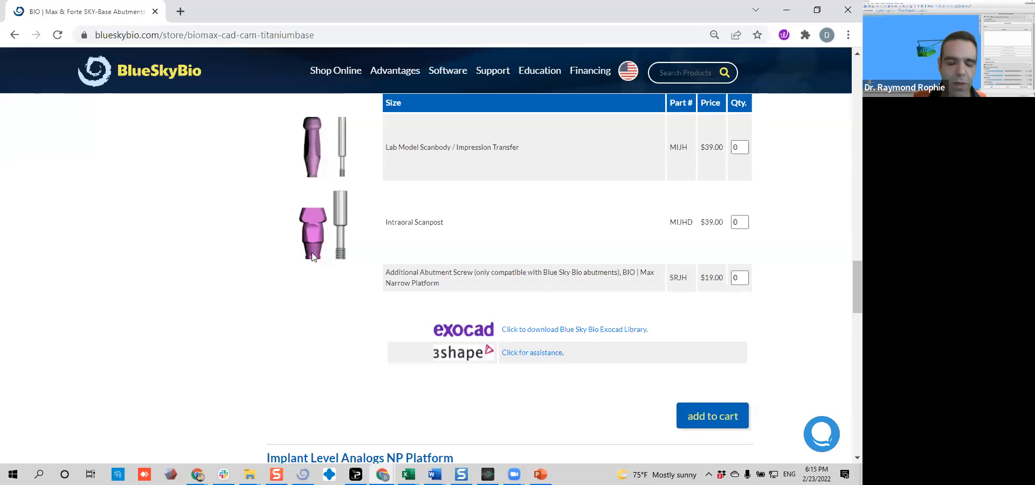
scroll(345, 258, down, 5)
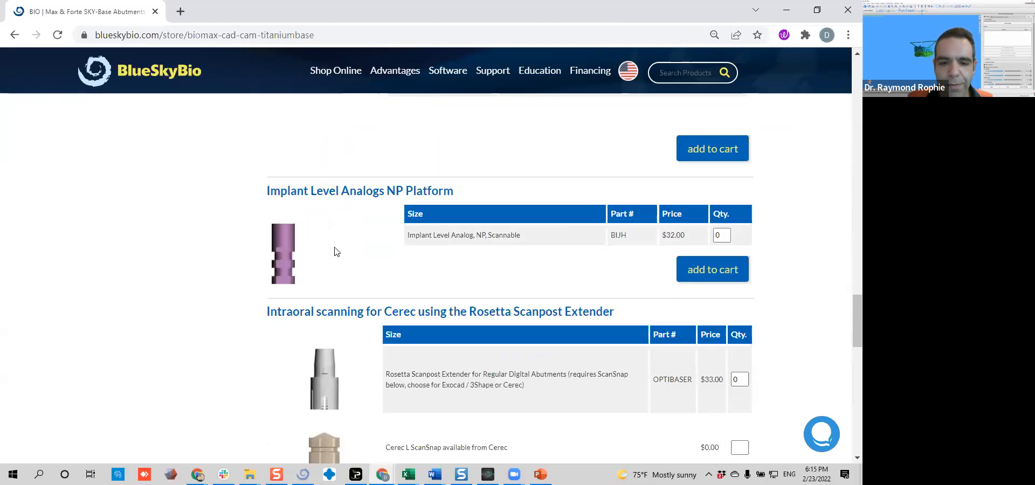
scroll(372, 184, down, 8)
scroll(370, 161, up, 10)
scroll(647, 210, up, 6)
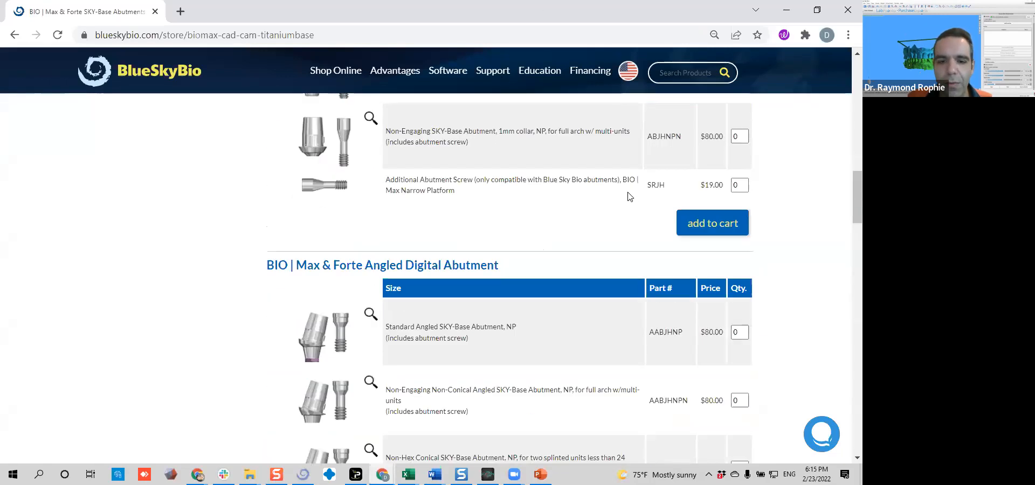
scroll(509, 210, up, 15)
scroll(507, 213, down, 5)
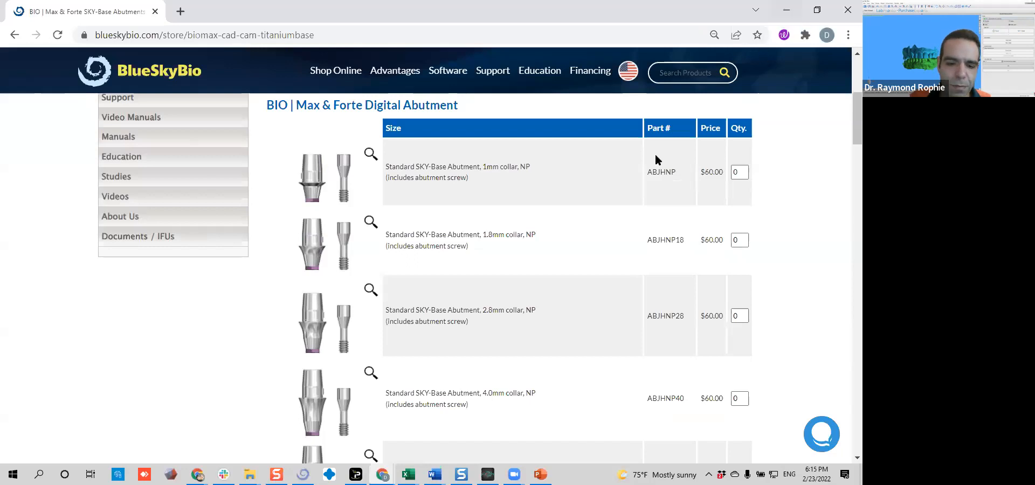
Switch to Blue Sky Plan and start an Implant Planning and Surgical Guides project by importing a patient CT scan
mouse_move(303, 474)
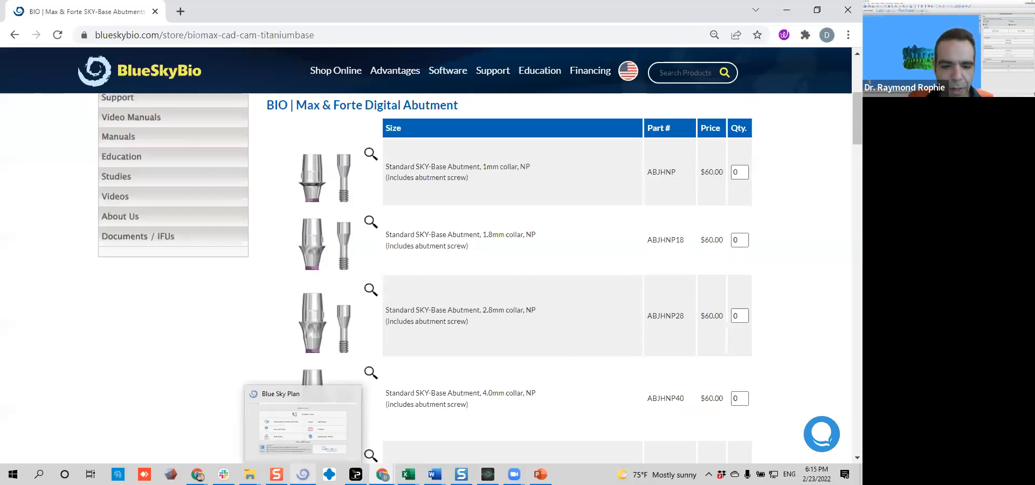
click(327, 424)
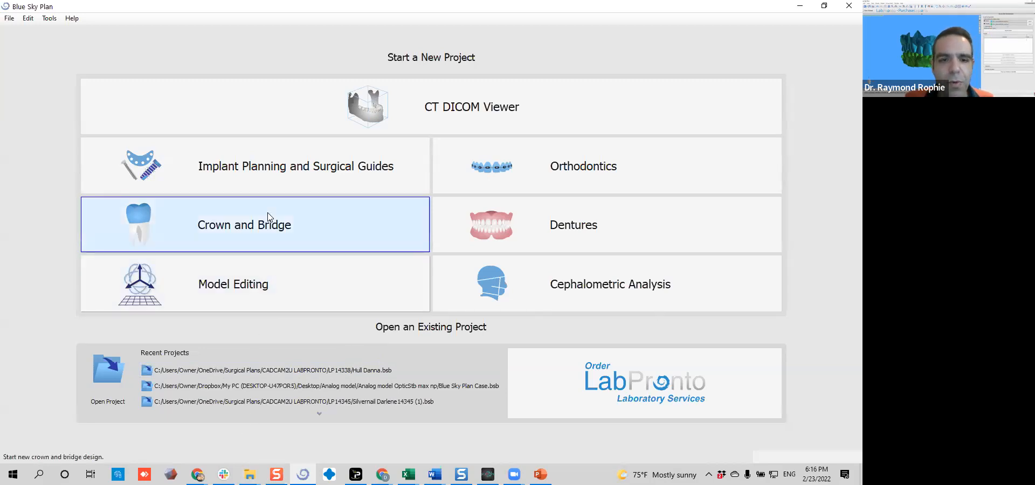
click(260, 172)
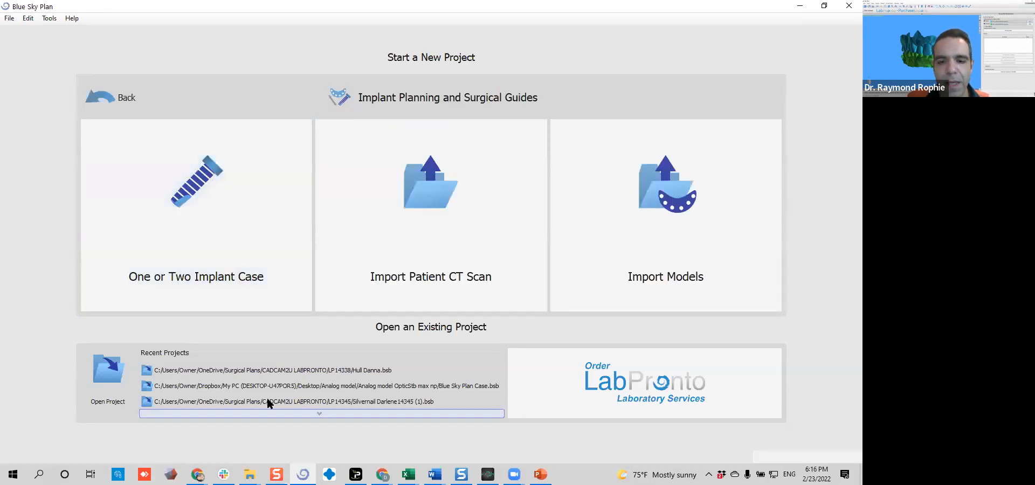
click(475, 281)
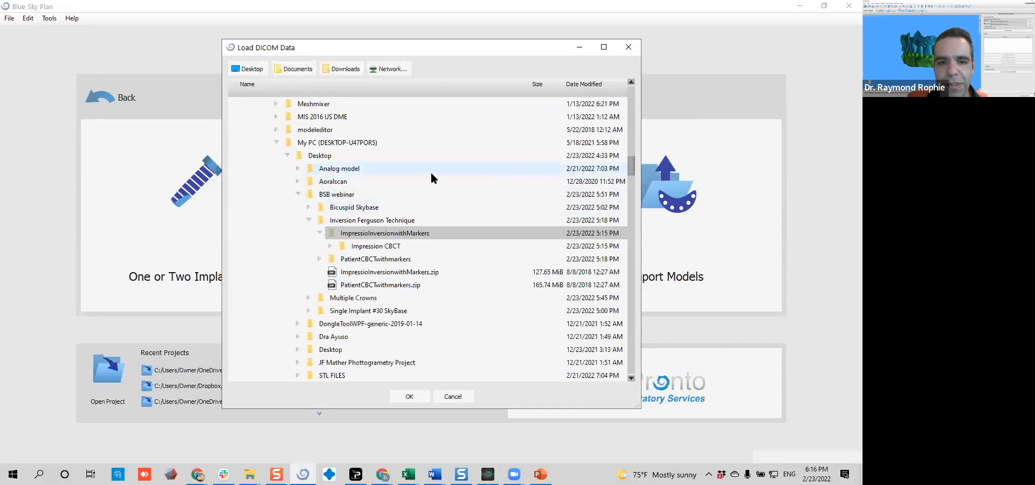
Browse to the BSB webinar folder on the desktop through the network folder browser as the DICOM data location
click(389, 195)
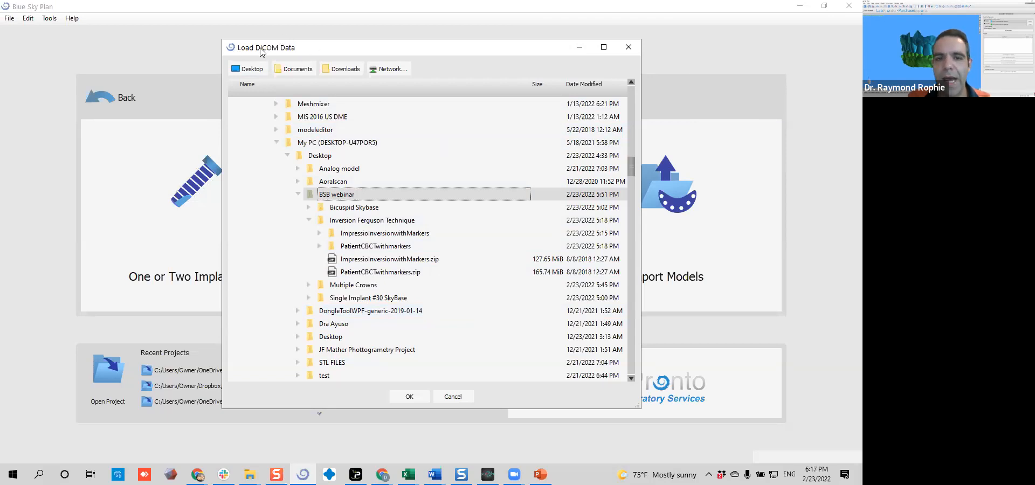
scroll(381, 205, down, 8)
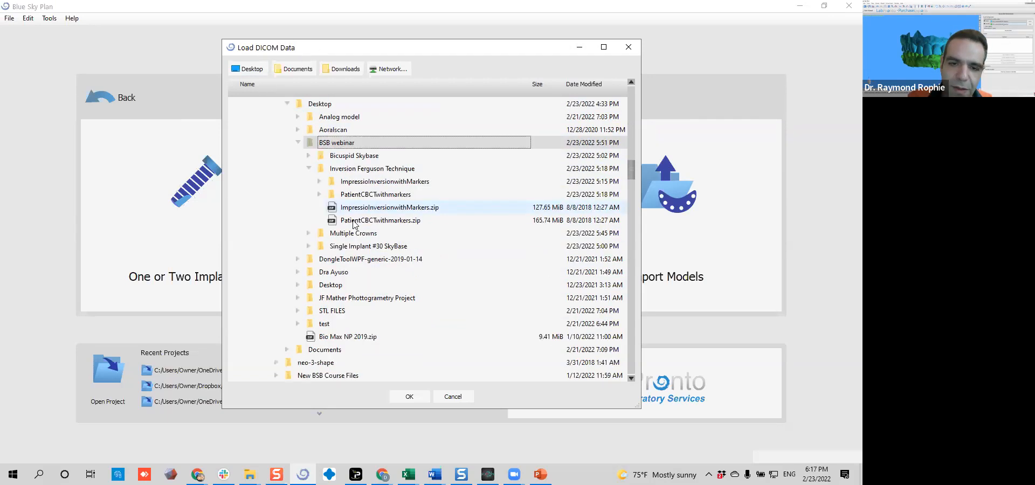
scroll(454, 220, up, 7)
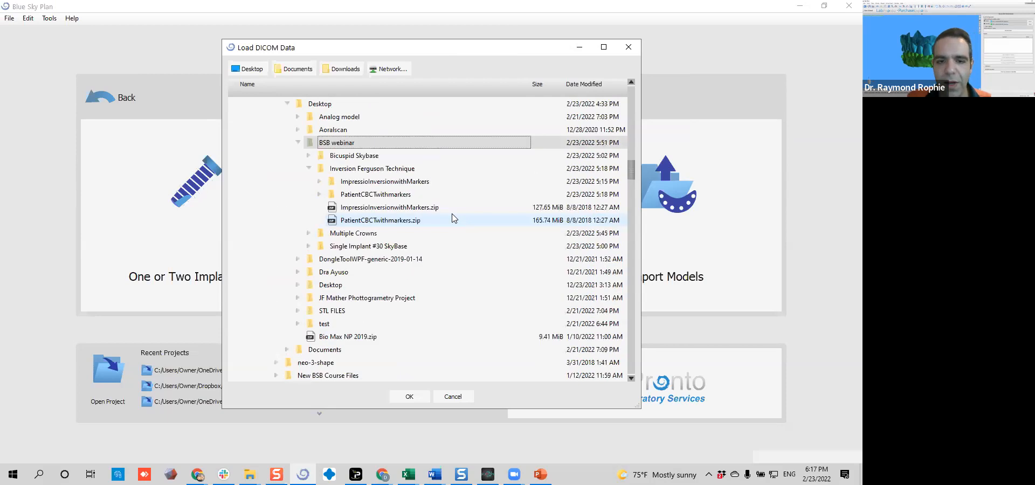
click(397, 69)
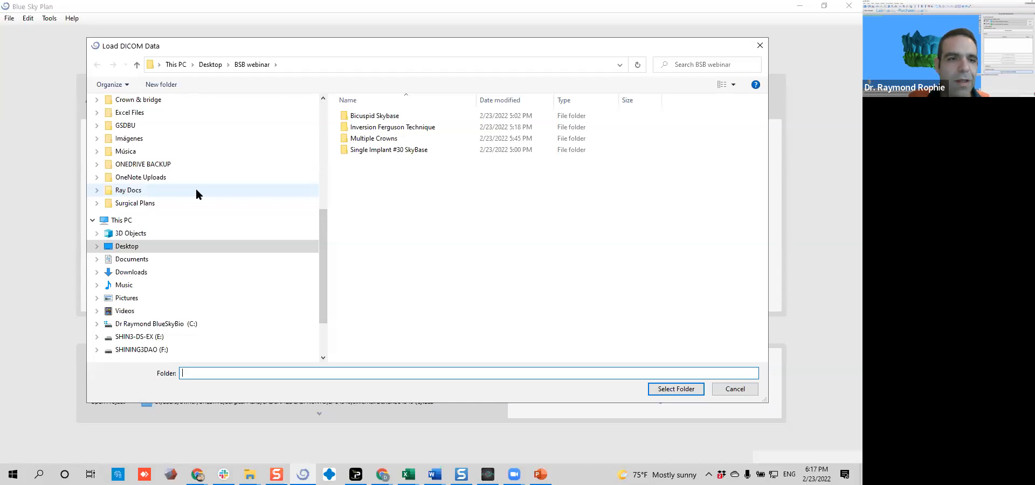
click(176, 251)
double_click(435, 138)
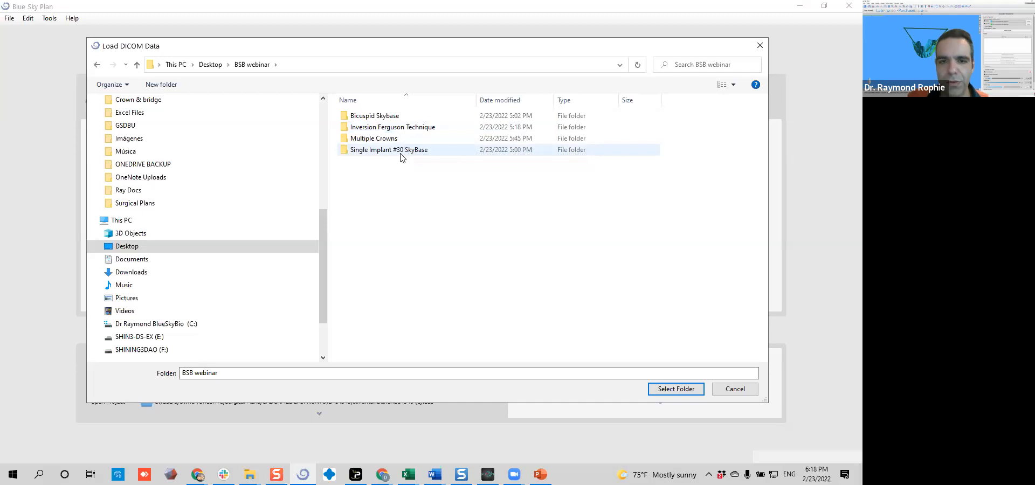
Load the PatientCBCTwithmarkers folder from Inversion Ferguson Technique and accept the CT series at maximum quality
click(373, 129)
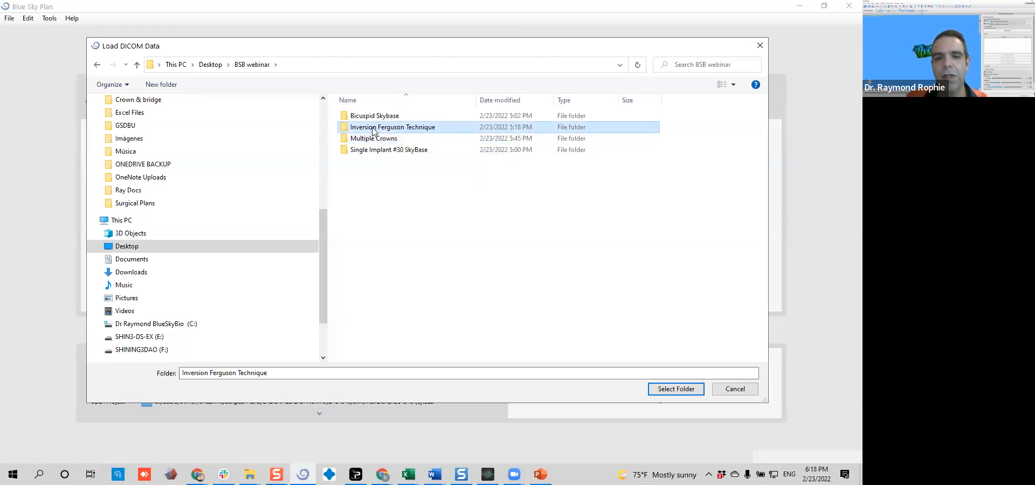
double_click(373, 131)
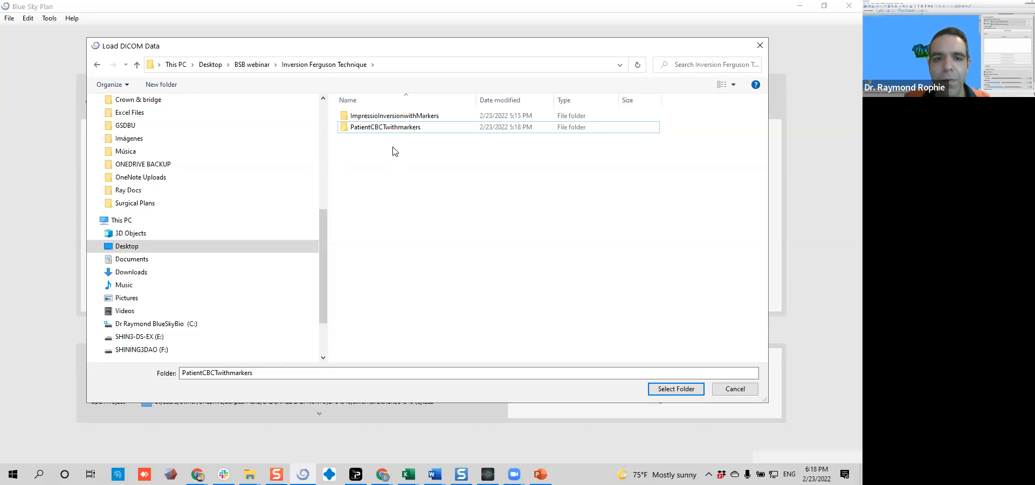
click(393, 130)
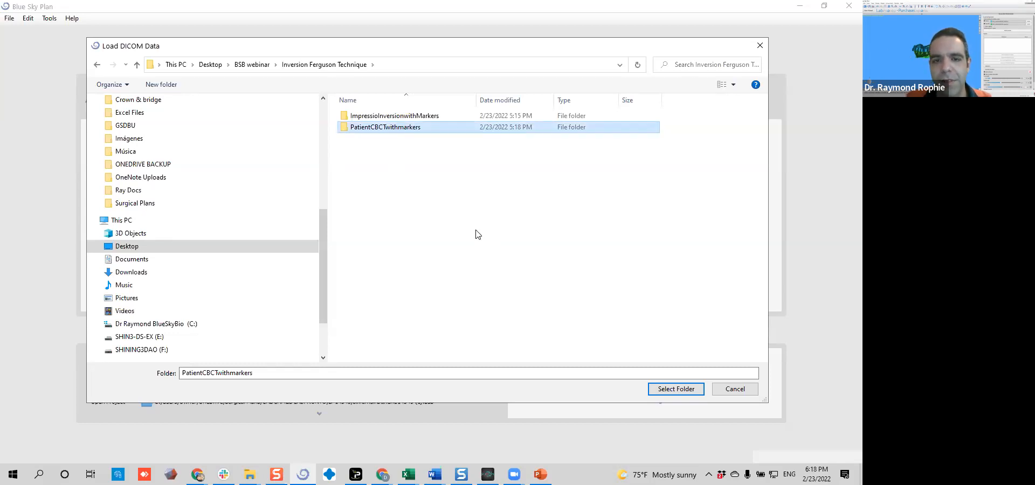
click(677, 390)
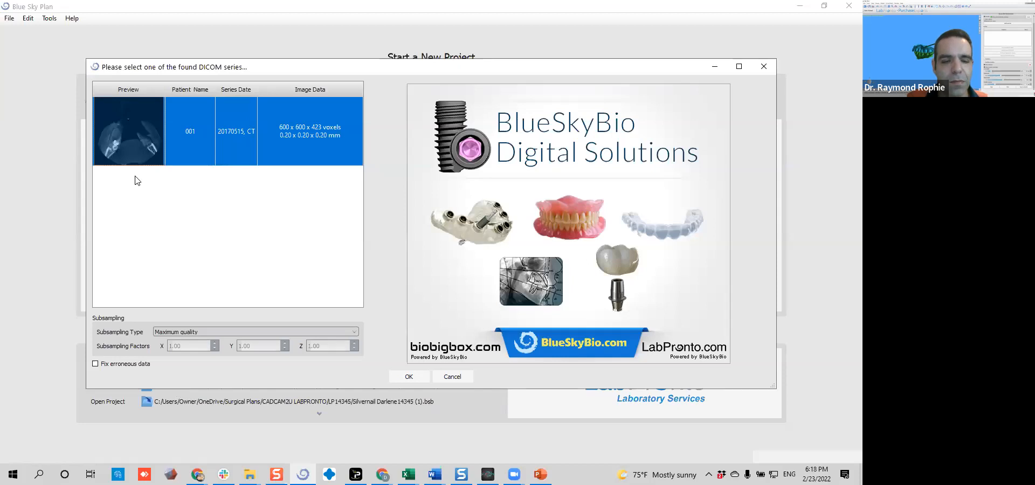
click(408, 377)
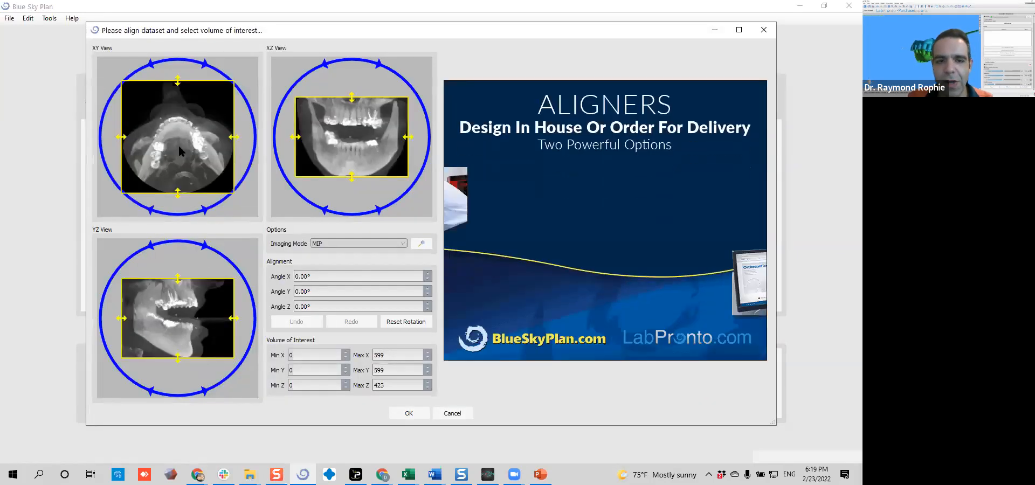
Rotate the dataset slightly in the XY view, preview the RTG imaging mode and return to MIP
drag(247, 102, 247, 109)
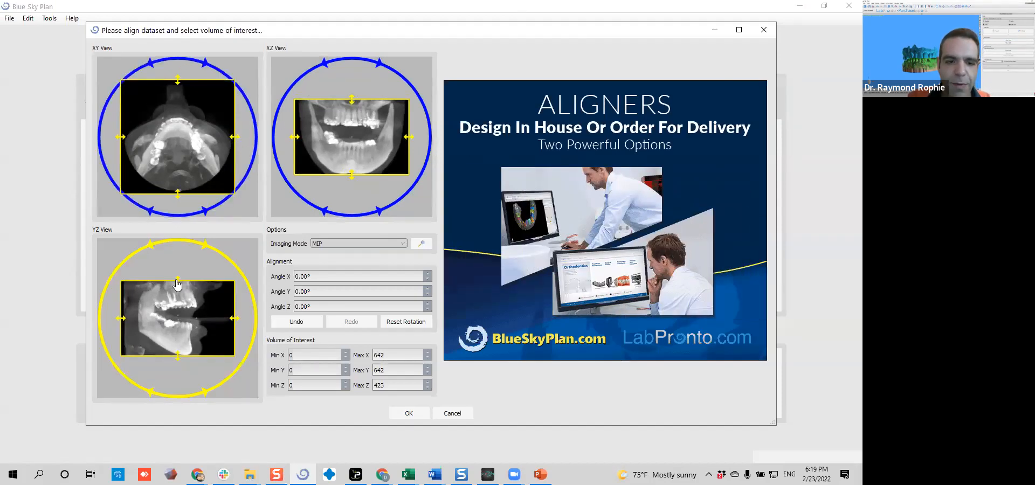
click(334, 245)
click(324, 252)
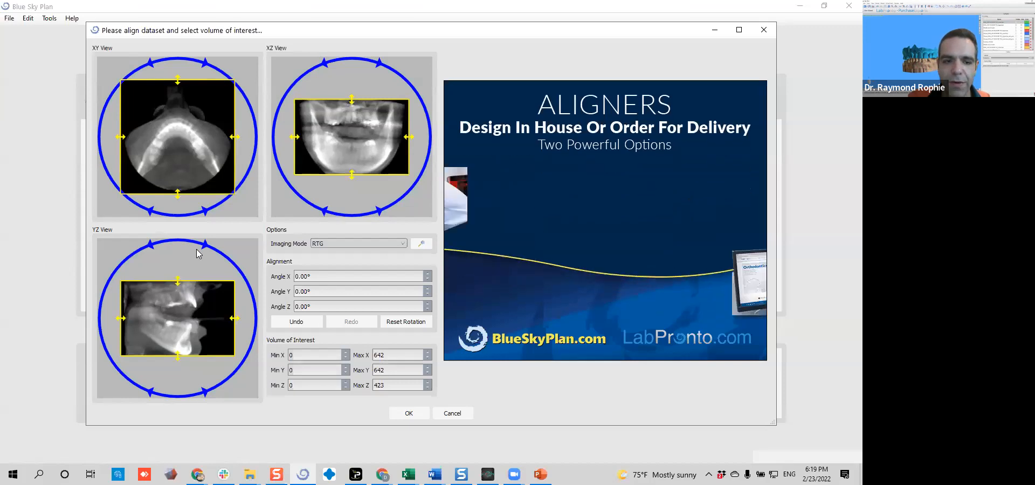
click(334, 245)
click(327, 261)
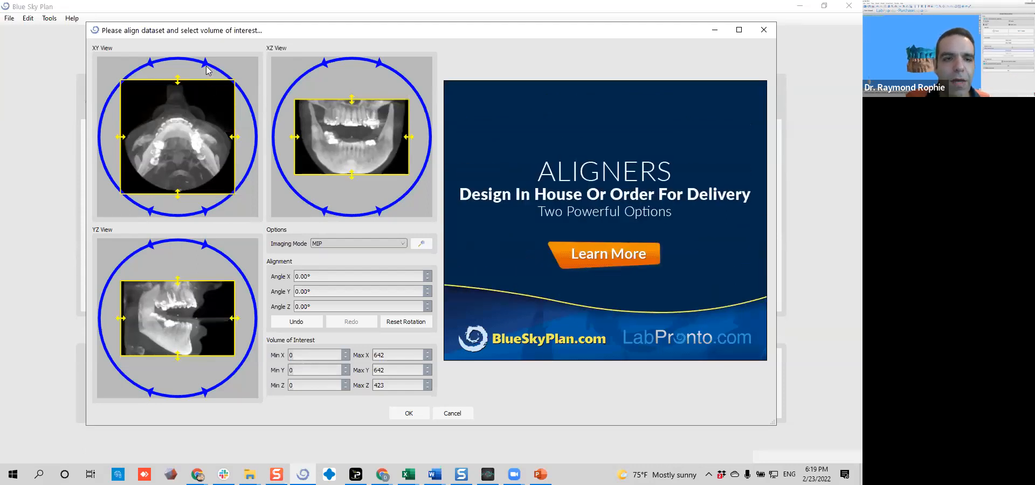
Rotate the scan in the XY and XZ views and try cropping the upper jaw out of the volume of interest
mouse_move(218, 83)
mouse_down()
mouse_move(225, 109)
mouse_move(180, 42)
mouse_move(134, 63)
mouse_move(198, 71)
mouse_move(221, 114)
mouse_move(203, 80)
mouse_up()
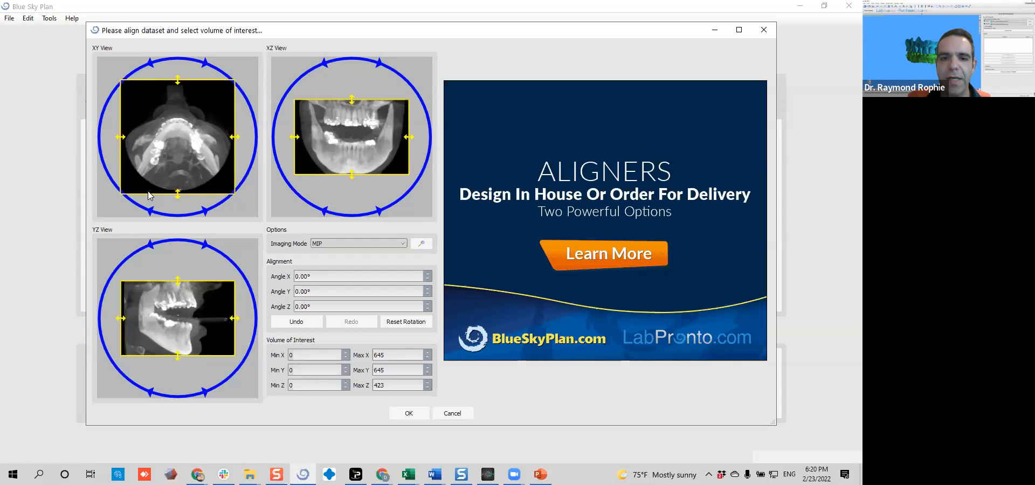
click(401, 75)
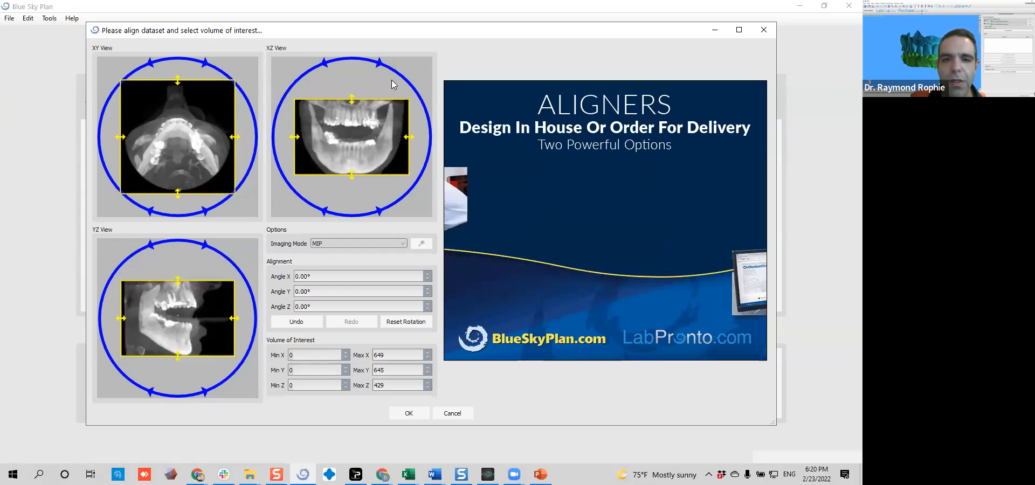
drag(352, 103, 344, 136)
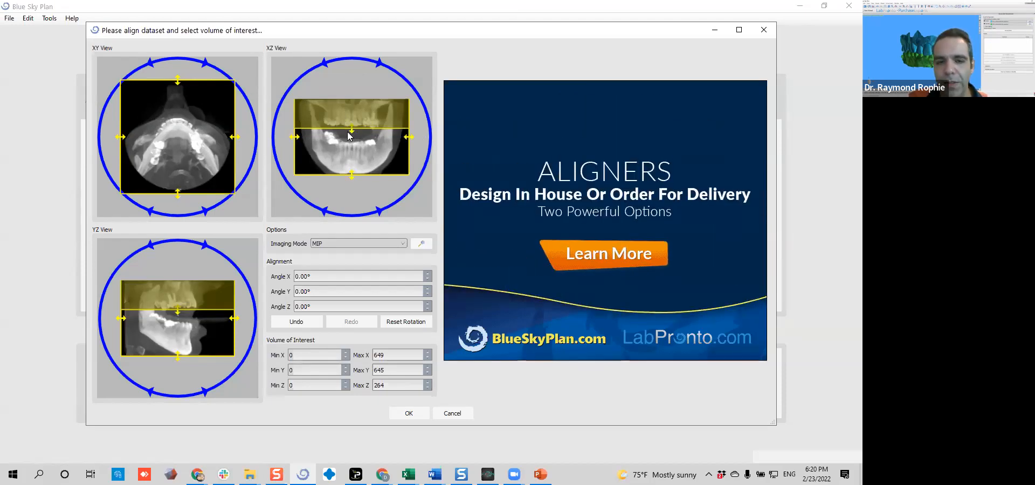
drag(351, 130, 339, 102)
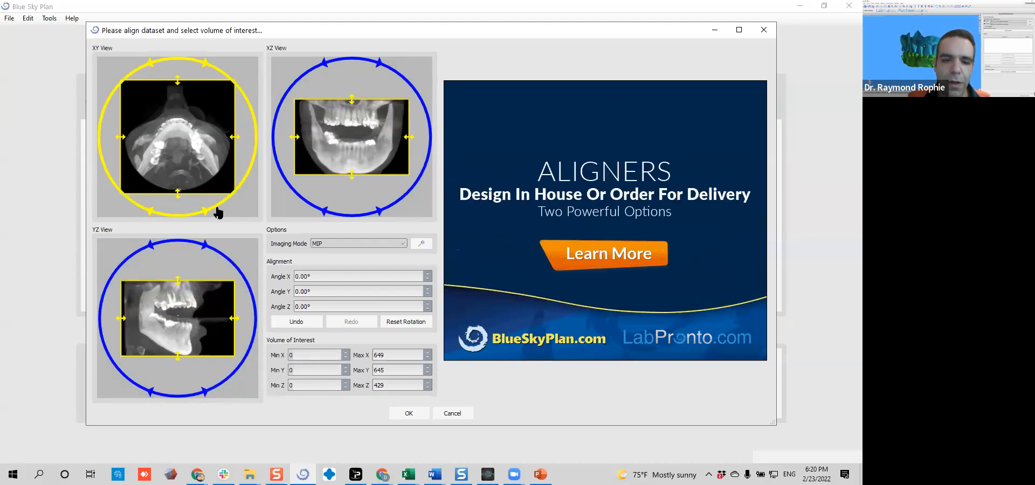
Adjust the scan's rotation in the XY view and try cropping the posterior part of the volume to about Max Y 432
drag(215, 208, 227, 225)
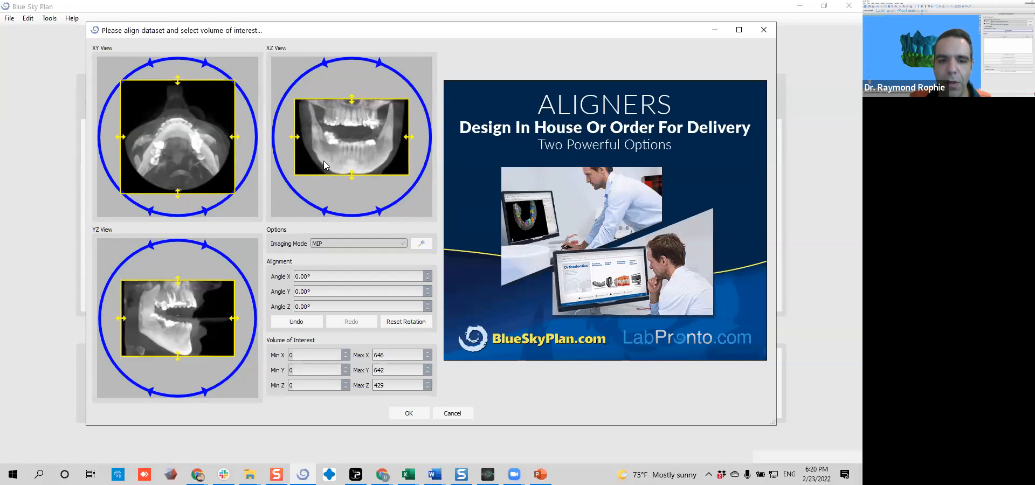
drag(176, 195, 176, 157)
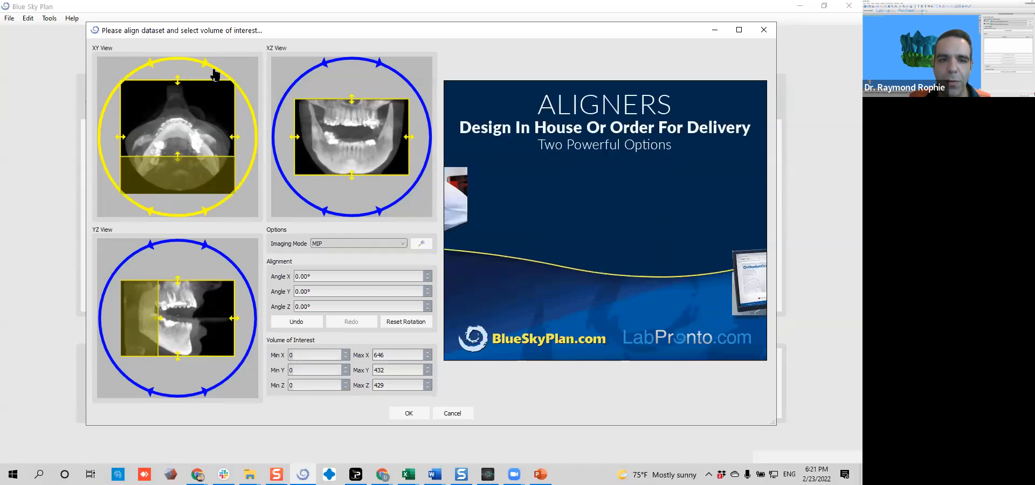
drag(213, 70, 228, 79)
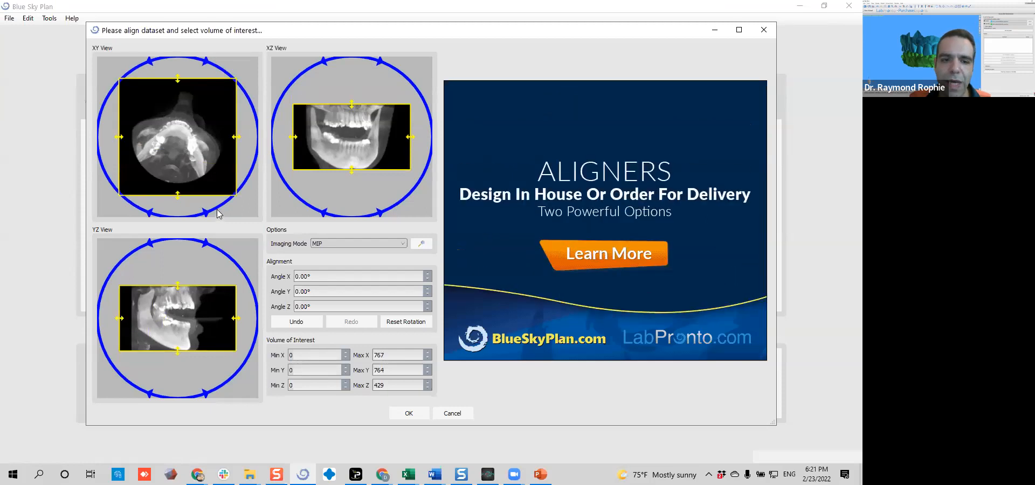
drag(217, 212, 226, 193)
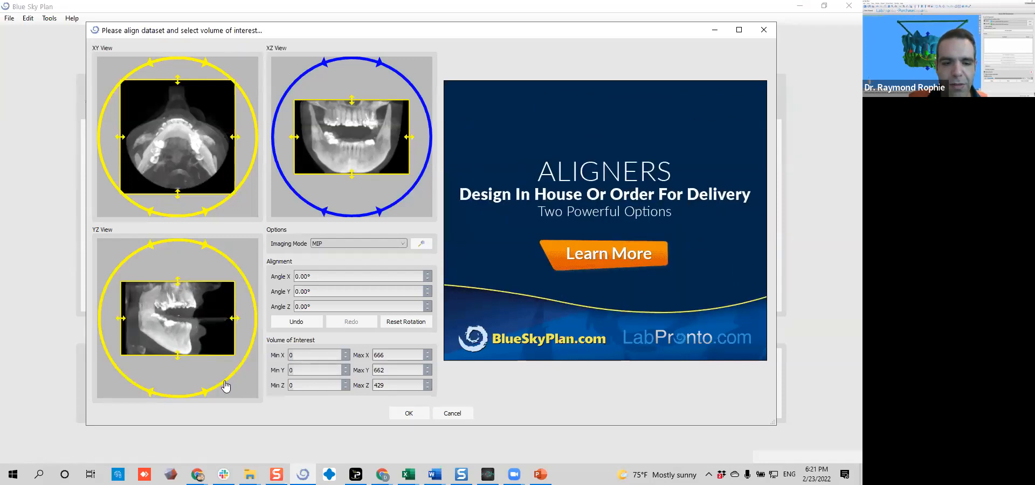
Tilt the scan in the YZ view, fine-tune its rotation in the XZ view and accept the alignment and volume
mouse_move(222, 383)
mouse_down()
mouse_move(229, 372)
mouse_move(219, 381)
mouse_up()
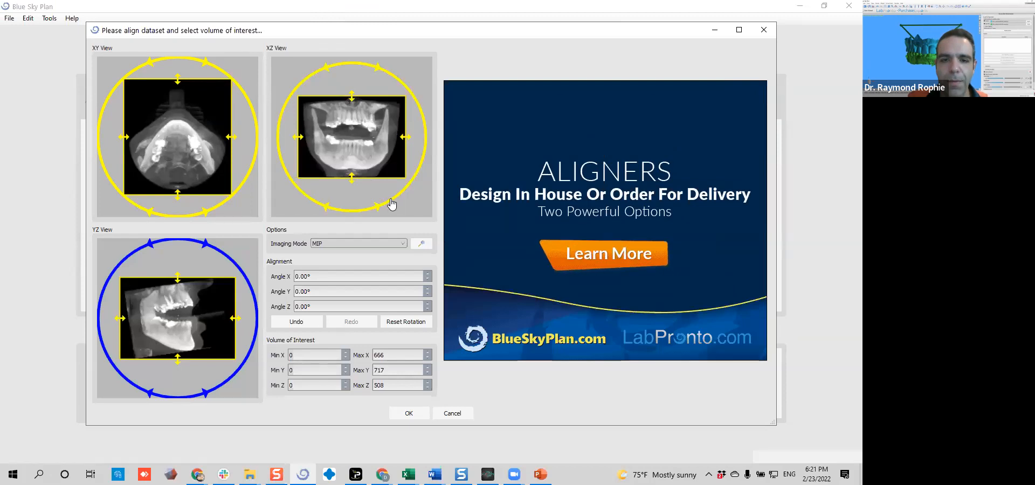
drag(391, 200, 389, 202)
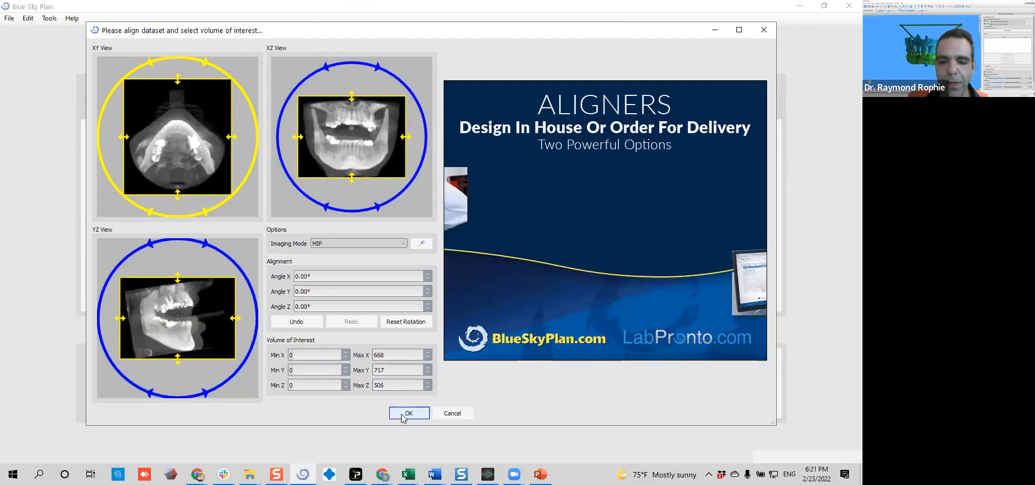
click(404, 414)
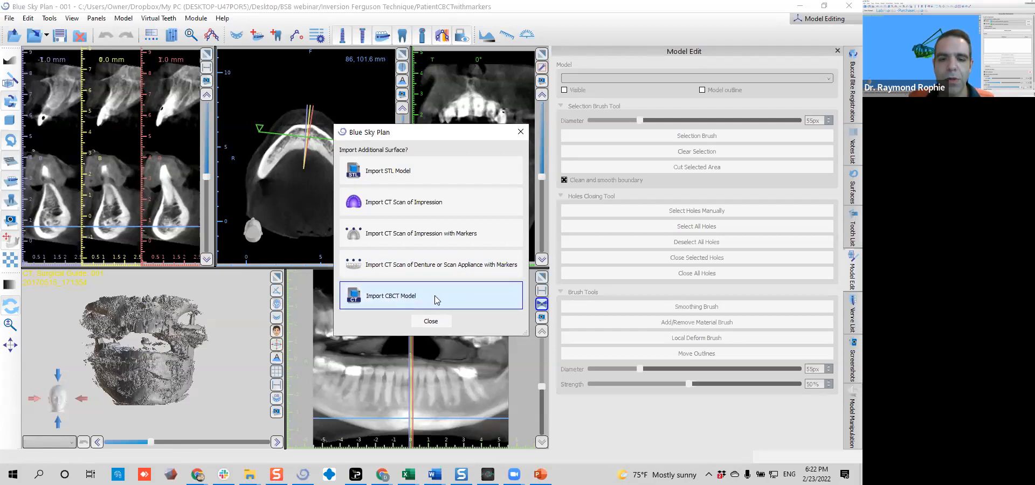
Import a CT scan of the impression with markers from the ImpressioInversionwithMarkers folder
click(447, 241)
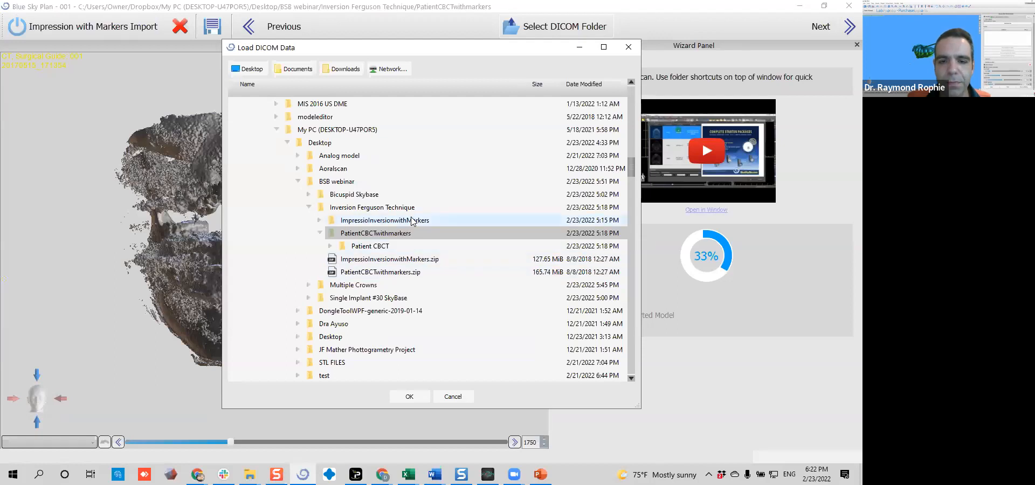
click(346, 221)
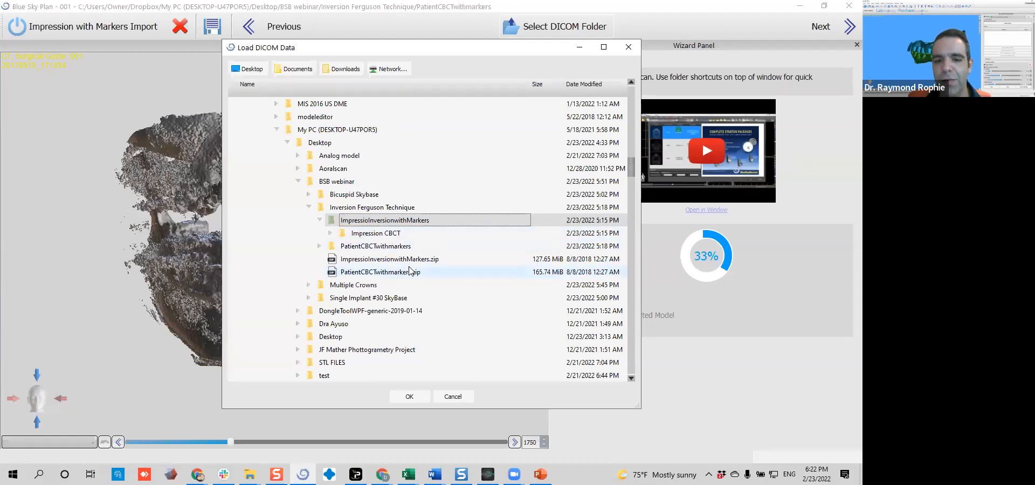
click(411, 397)
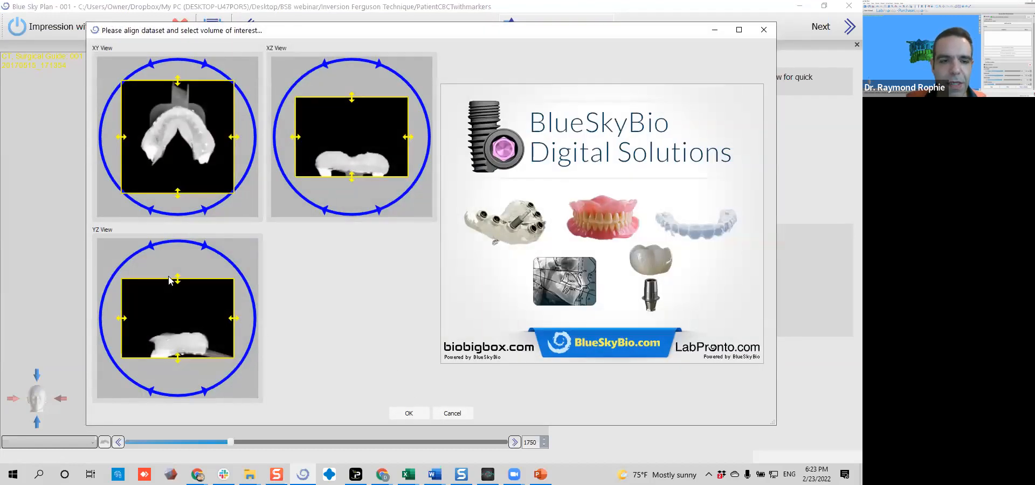
Crop the empty space above and behind the impression from the volume of interest and accept it
drag(178, 279, 178, 322)
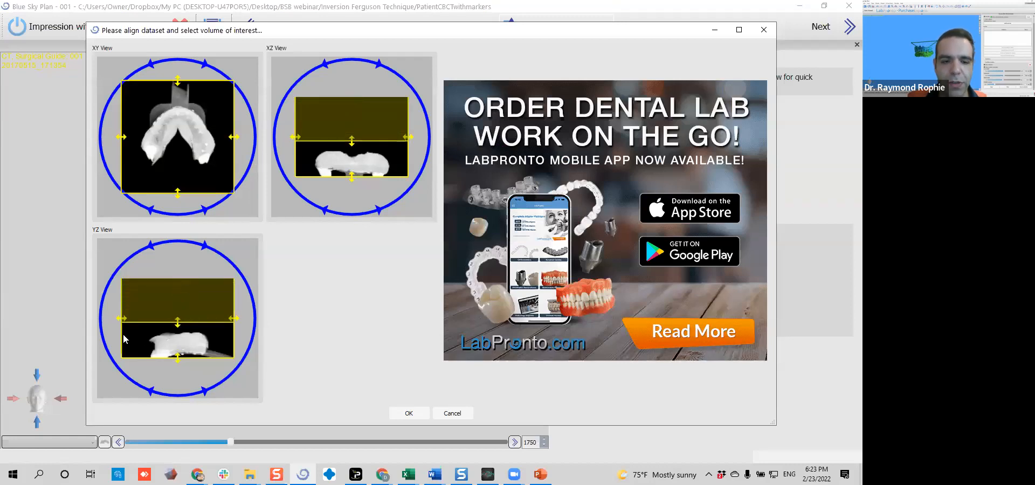
drag(121, 318, 139, 319)
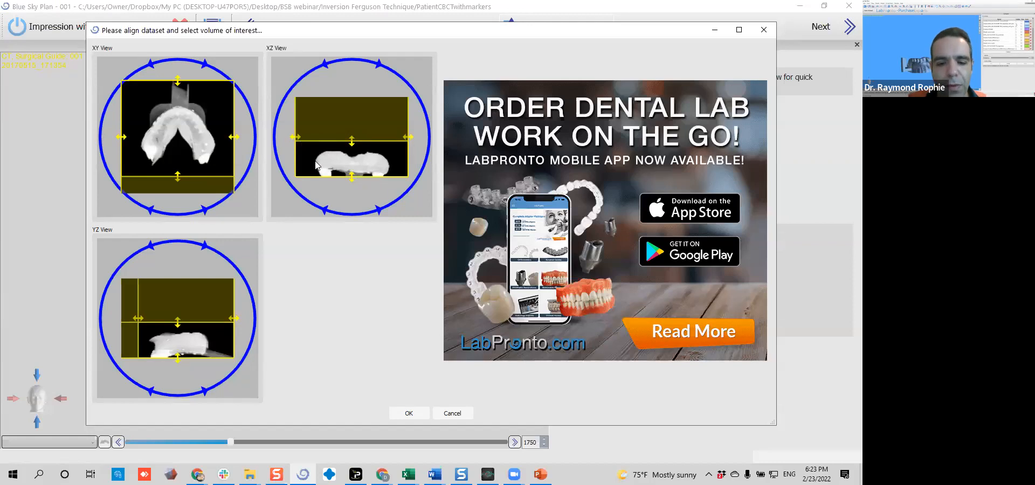
click(408, 414)
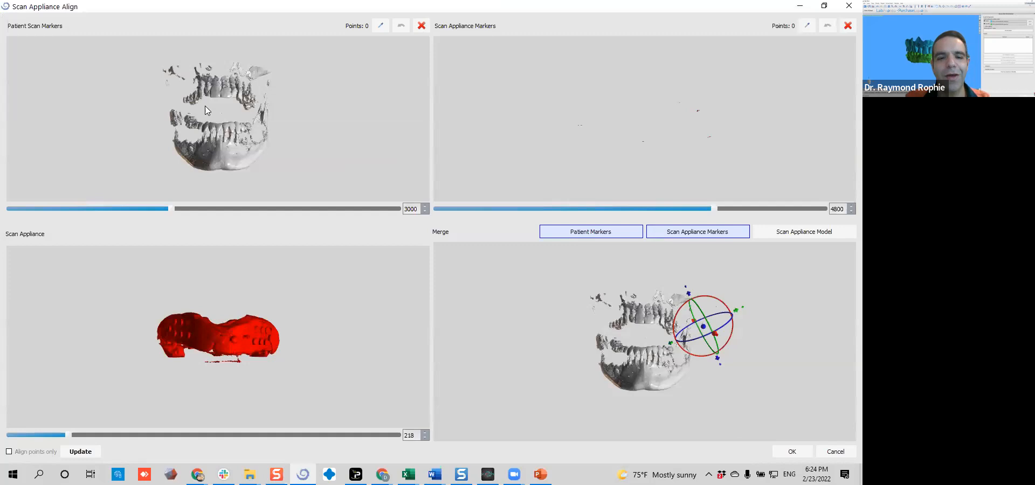
drag(253, 83, 223, 96)
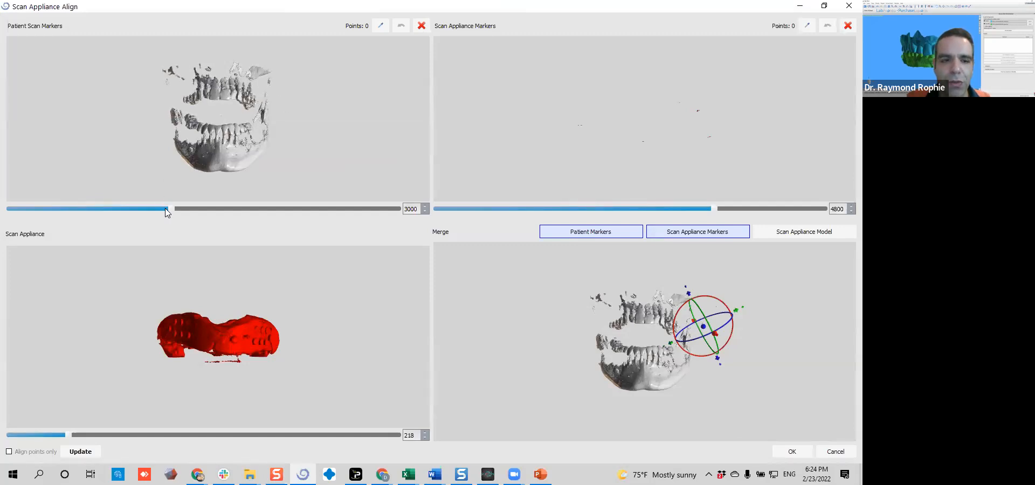
drag(228, 121, 227, 99)
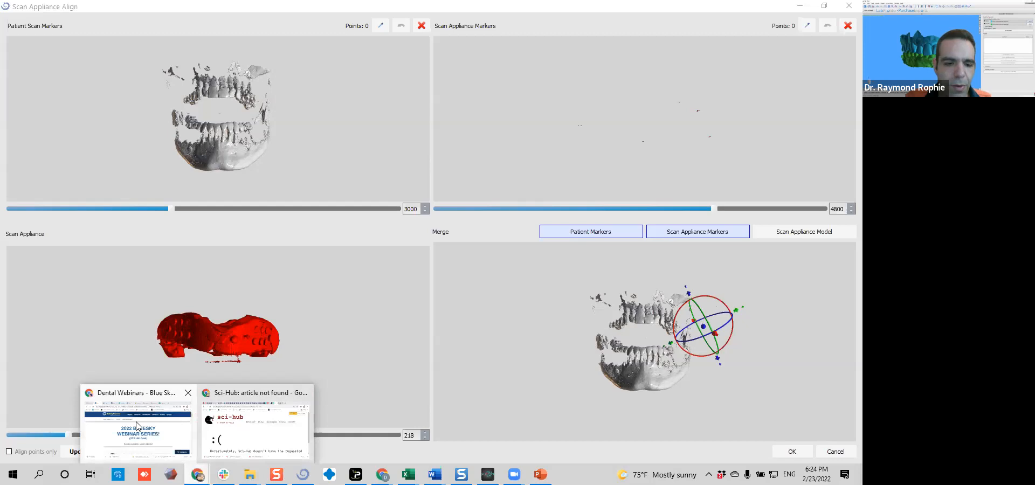
Look up the Cone Beam Markers product page among the software components on BlueSkyBio's website
click(801, 6)
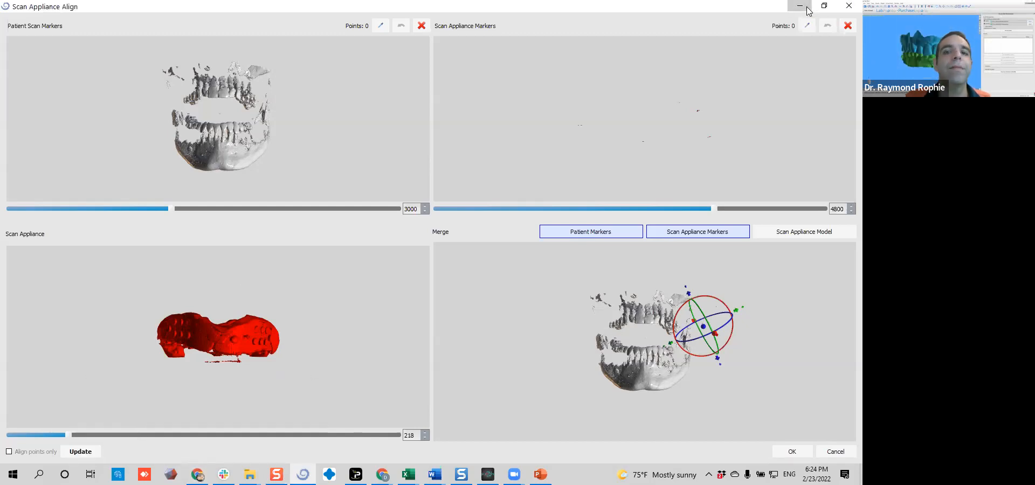
scroll(419, 177, up, 5)
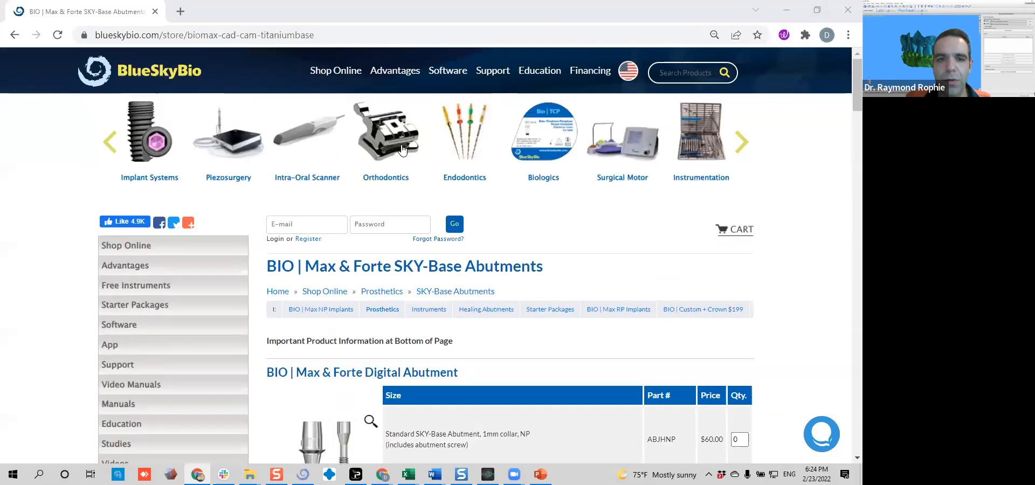
mouse_move(439, 78)
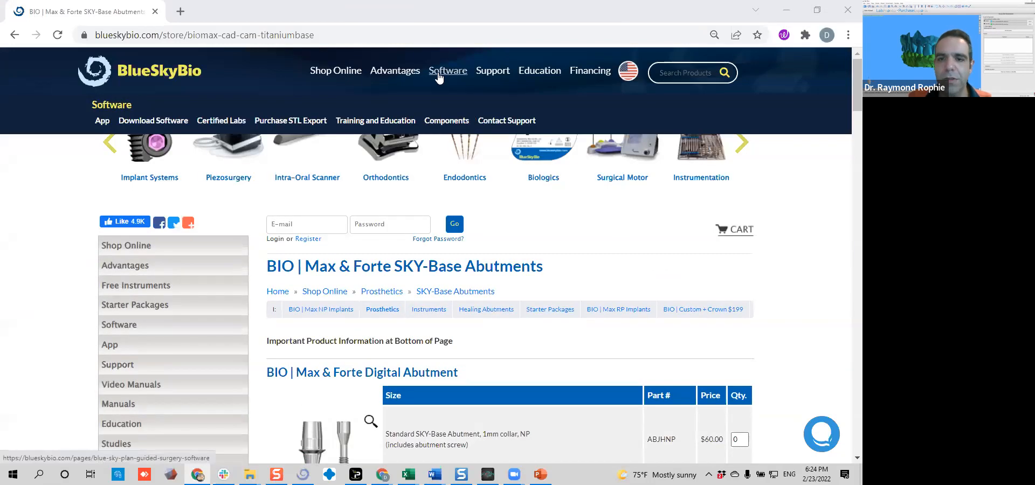
click(445, 119)
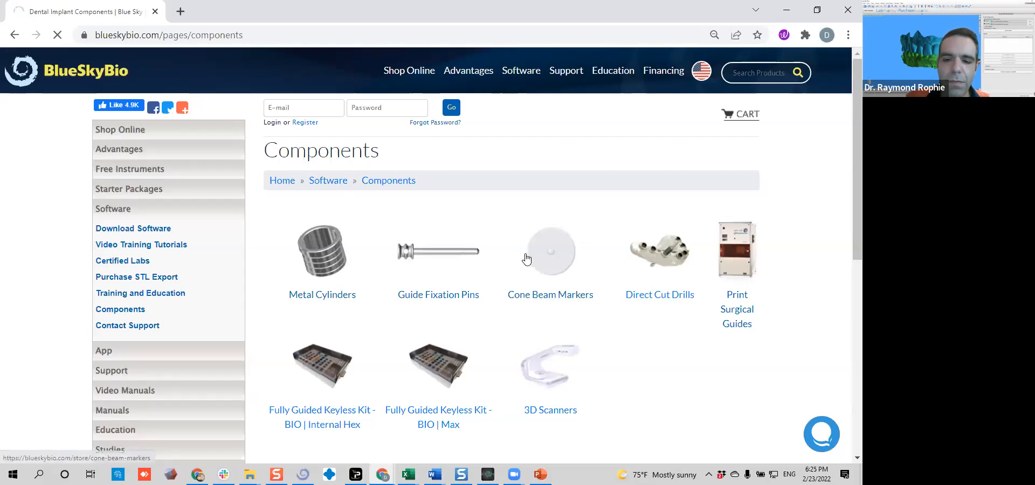
scroll(477, 302, down, 3)
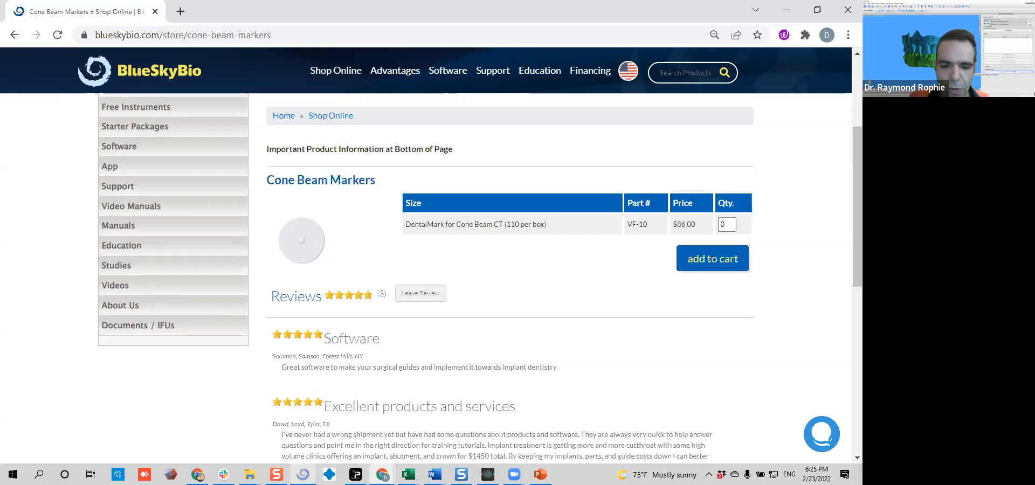
Return to Blue Sky Plan, try a patient scan markers threshold of 5142, and inspect the model for the markers
click(305, 473)
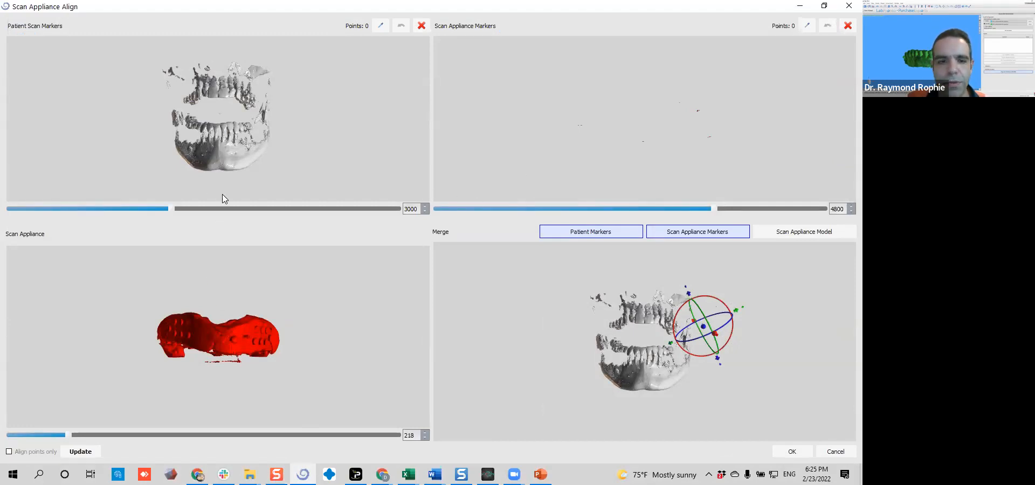
drag(172, 209, 197, 211)
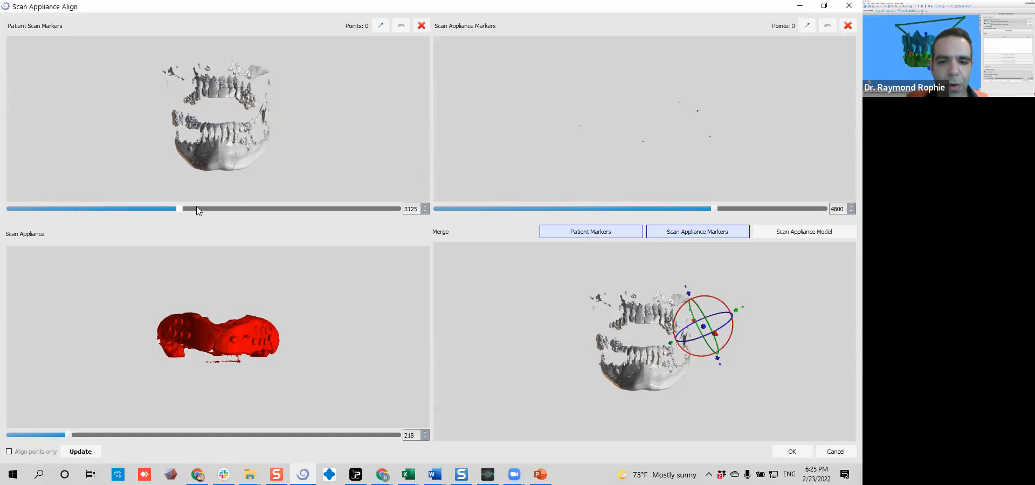
mouse_move(299, 207)
mouse_down()
mouse_move(358, 209)
mouse_move(144, 203)
mouse_move(363, 204)
mouse_move(310, 200)
mouse_up()
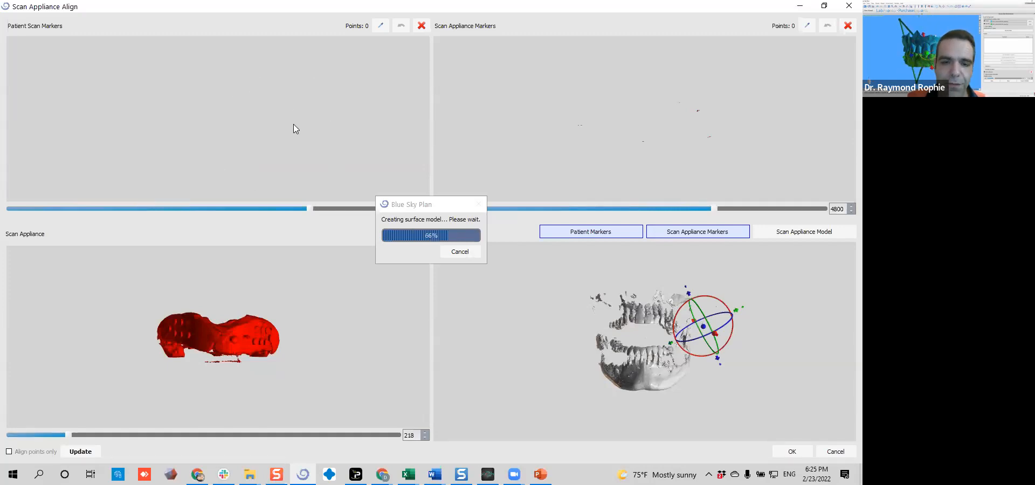
scroll(239, 120, up, 5)
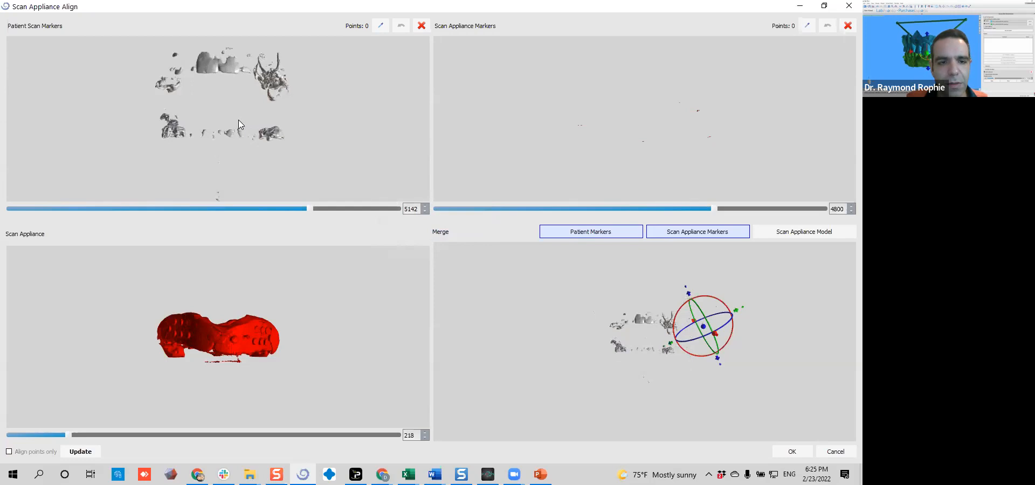
drag(267, 130, 307, 133)
scroll(240, 115, up, 2)
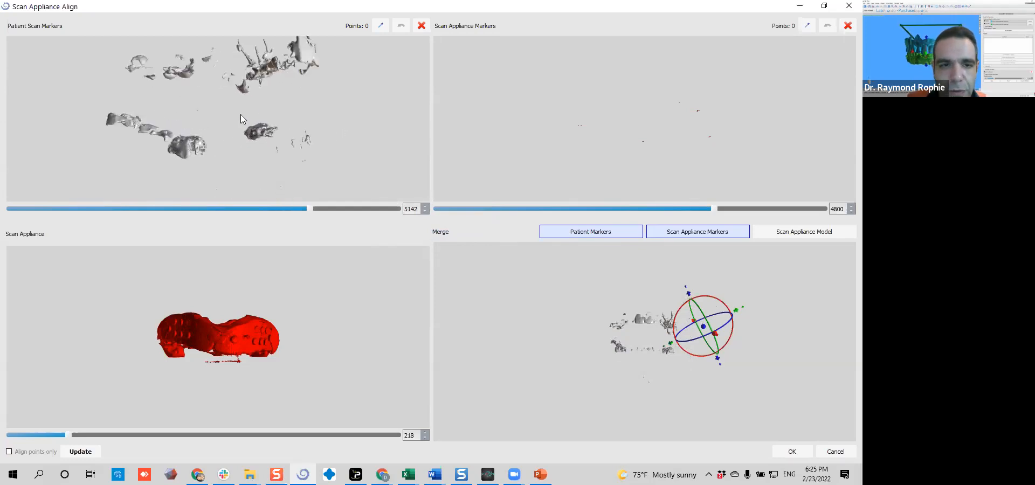
scroll(265, 136, up, 3)
scroll(264, 137, up, 2)
scroll(296, 149, down, 6)
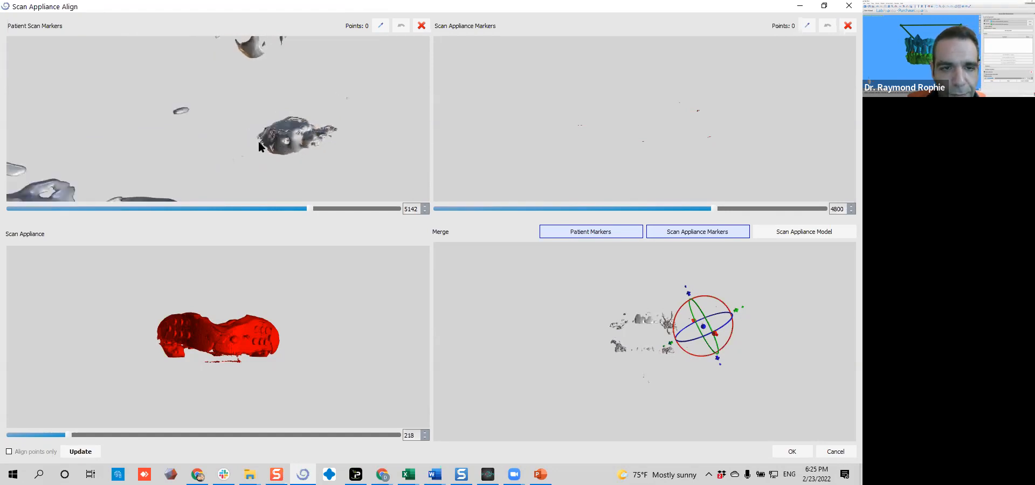
right_drag(243, 131, 236, 132)
Try lowering the patient scan markers threshold to 4608 and examine the model around the lower teeth
drag(301, 208, 276, 208)
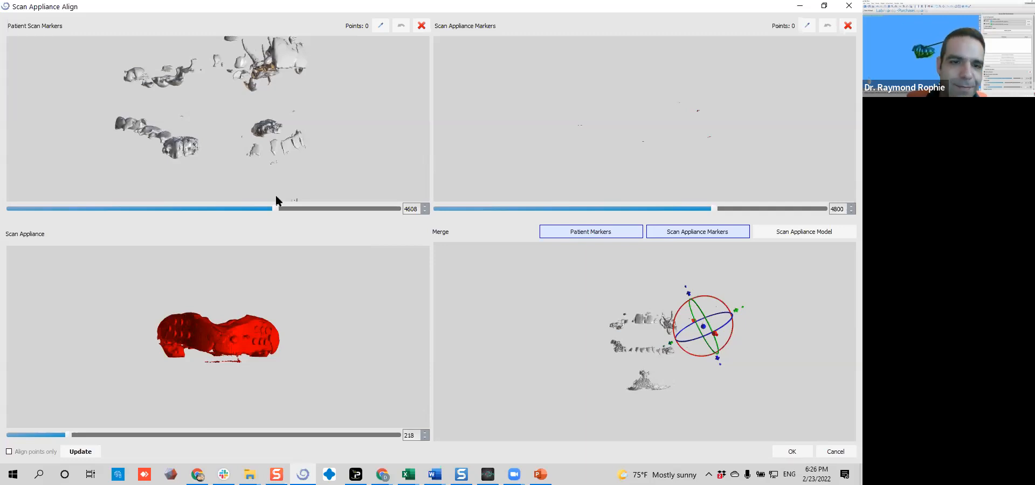
scroll(222, 144, up, 3)
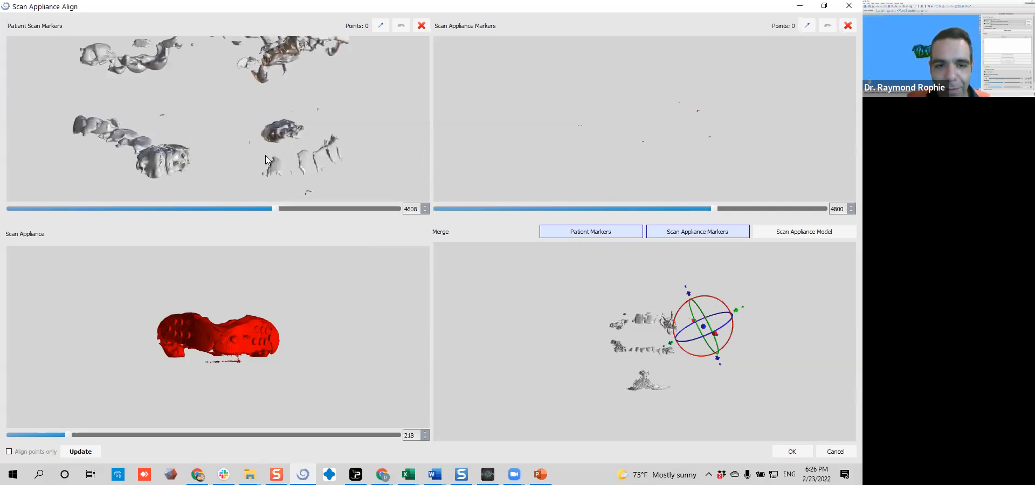
drag(160, 130, 151, 145)
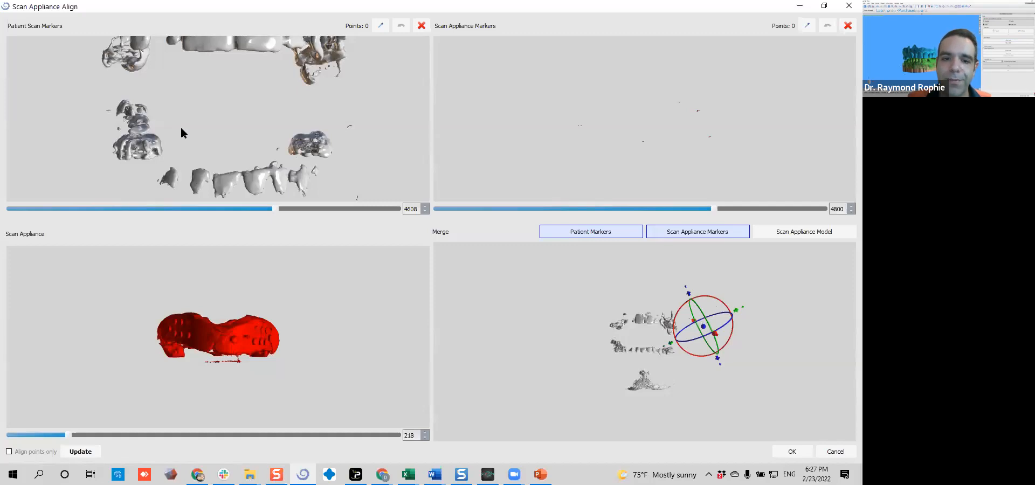
right_drag(197, 105, 196, 145)
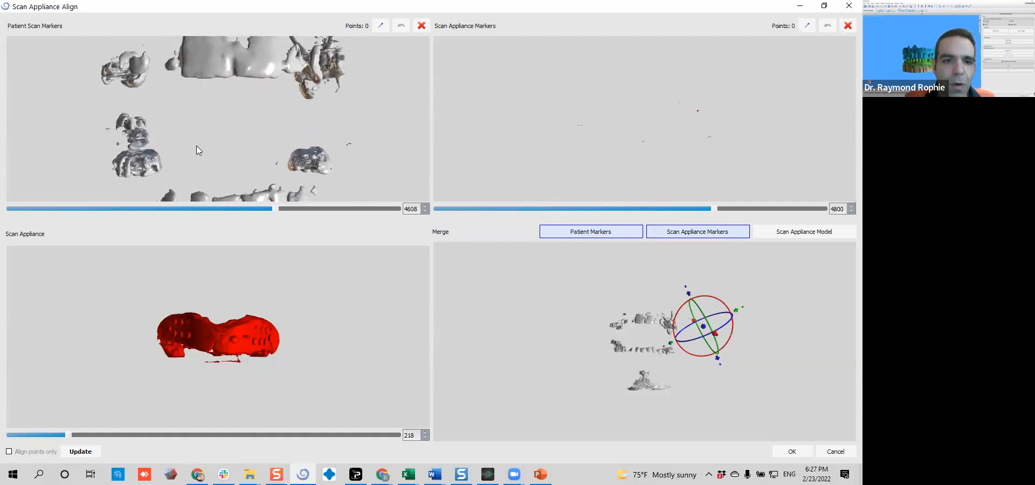
right_drag(213, 104, 180, 95)
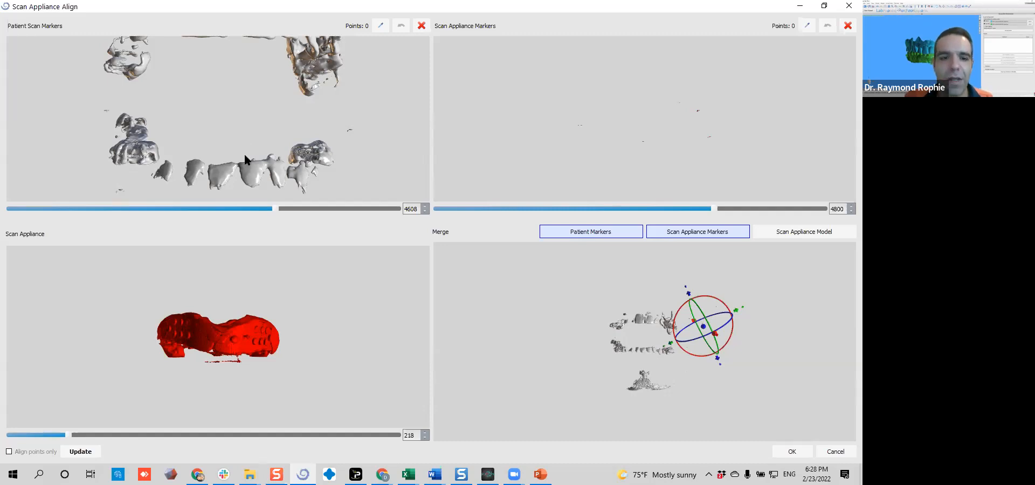
Set the patient scan markers threshold to 1225 and inspect the lower jaw from the front and side
drag(274, 209, 56, 215)
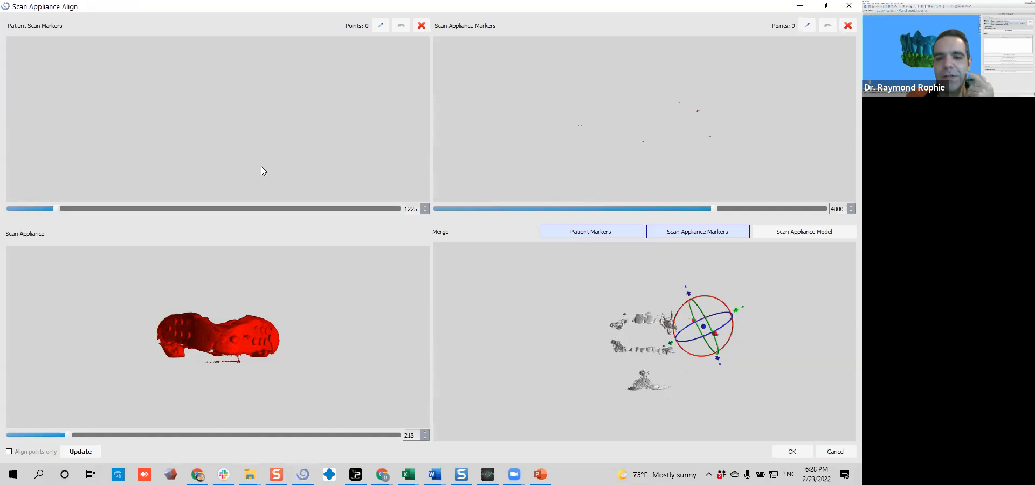
drag(180, 153, 272, 110)
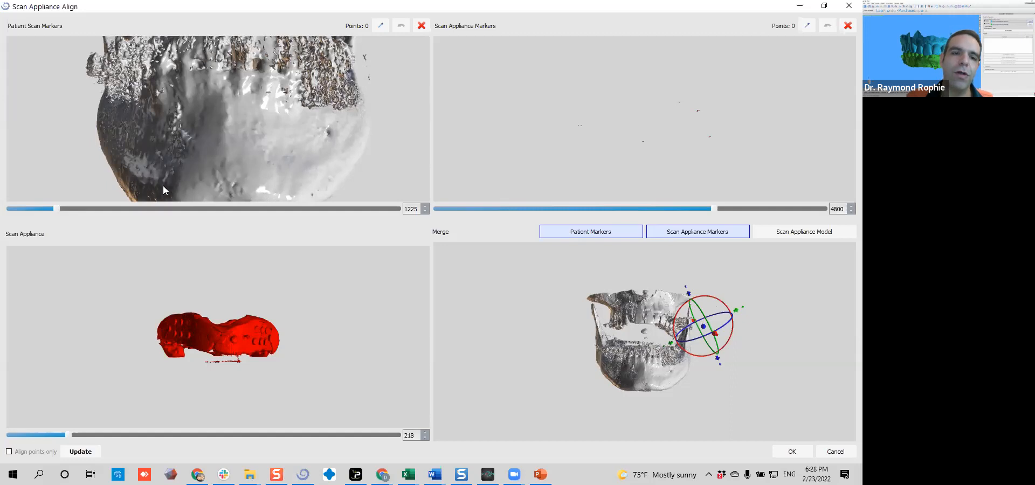
drag(119, 146, 218, 146)
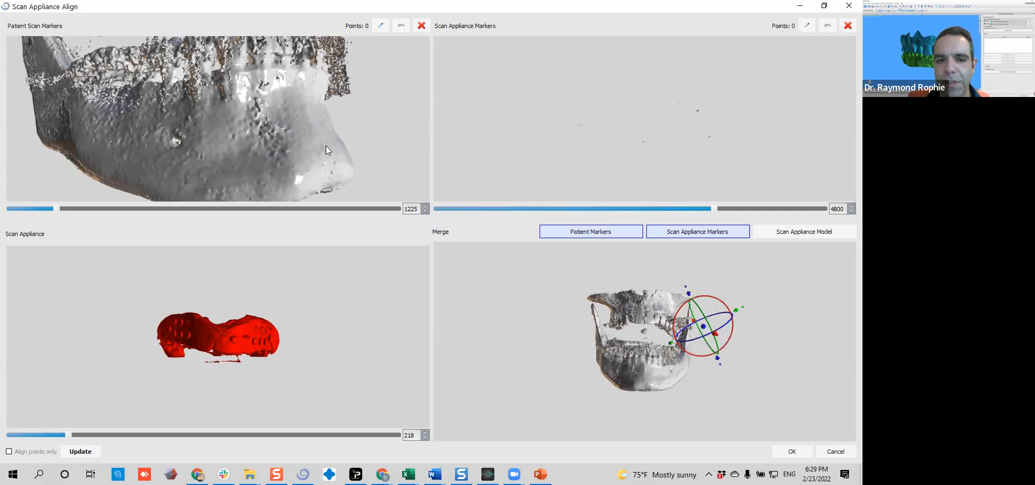
drag(327, 135, 231, 129)
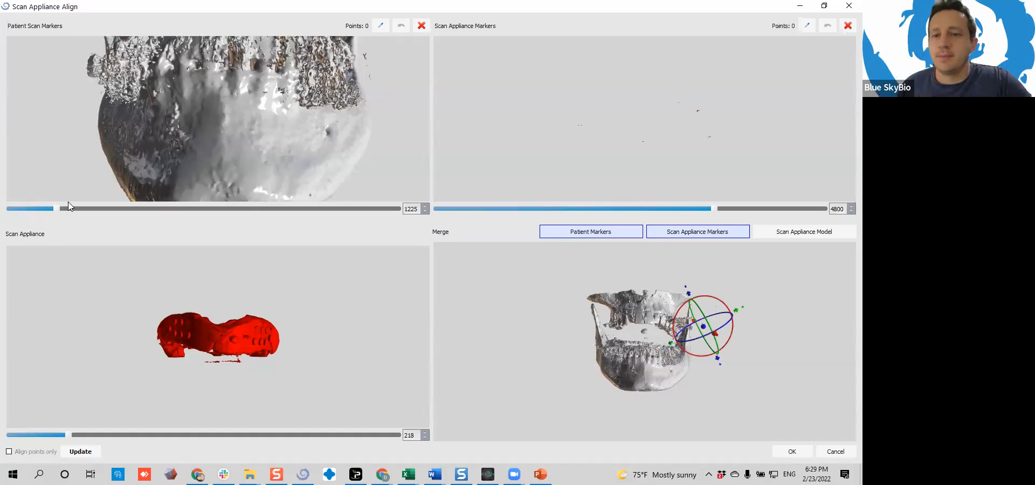
drag(86, 193, 298, 157)
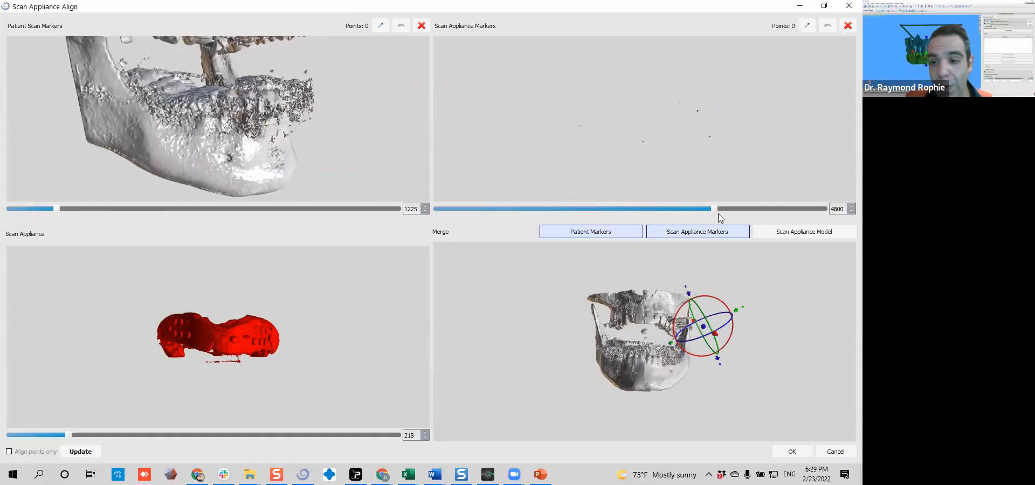
Lower the scan appliance markers threshold to 767 to show the whole impression together with its markers
drag(713, 210, 489, 209)
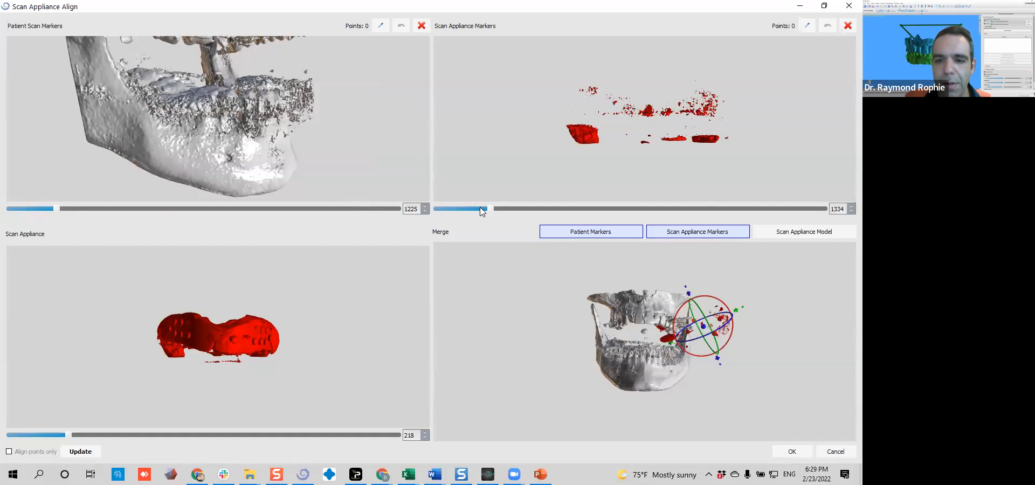
drag(489, 209, 454, 208)
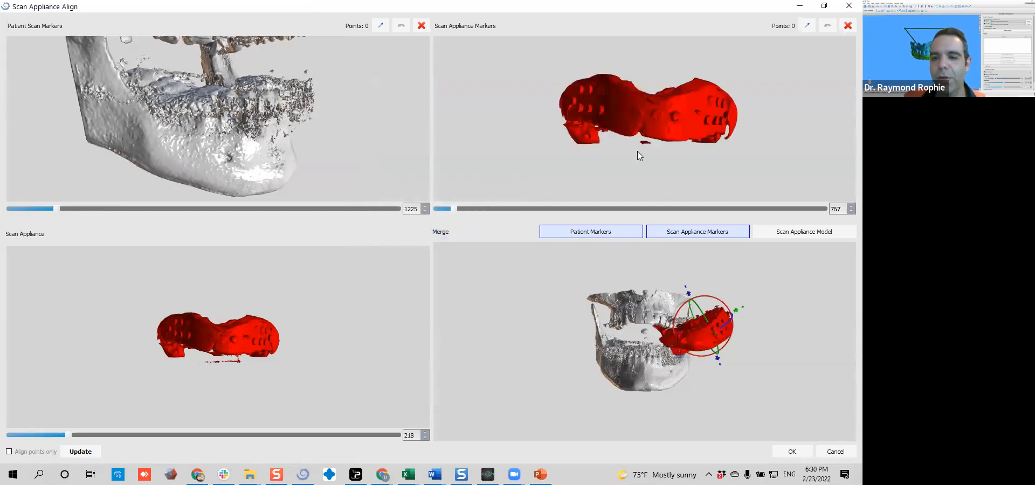
drag(752, 131, 751, 118)
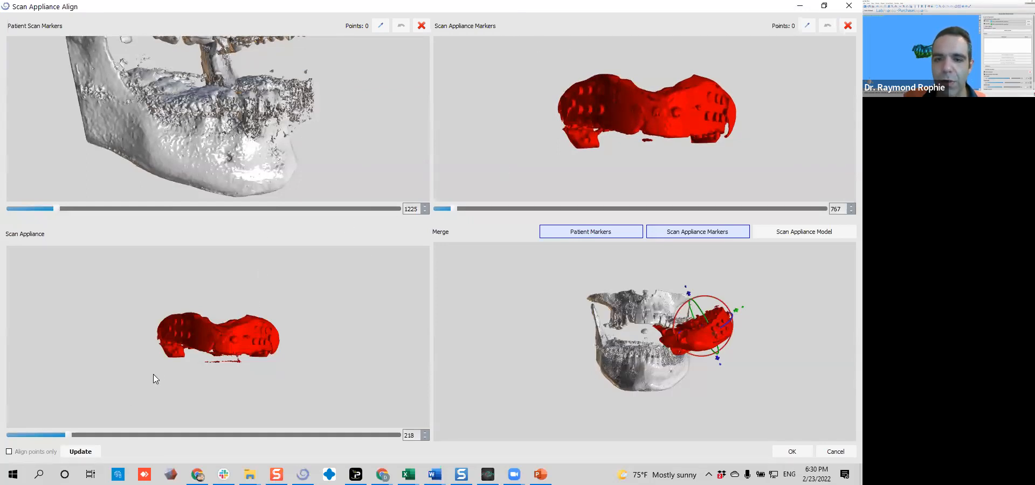
Place the first alignment point on the marker at one side of the impression in the scan appliance view
drag(482, 121, 751, 178)
drag(593, 113, 729, 167)
drag(289, 154, 264, 167)
drag(235, 135, 266, 78)
drag(347, 88, 286, 147)
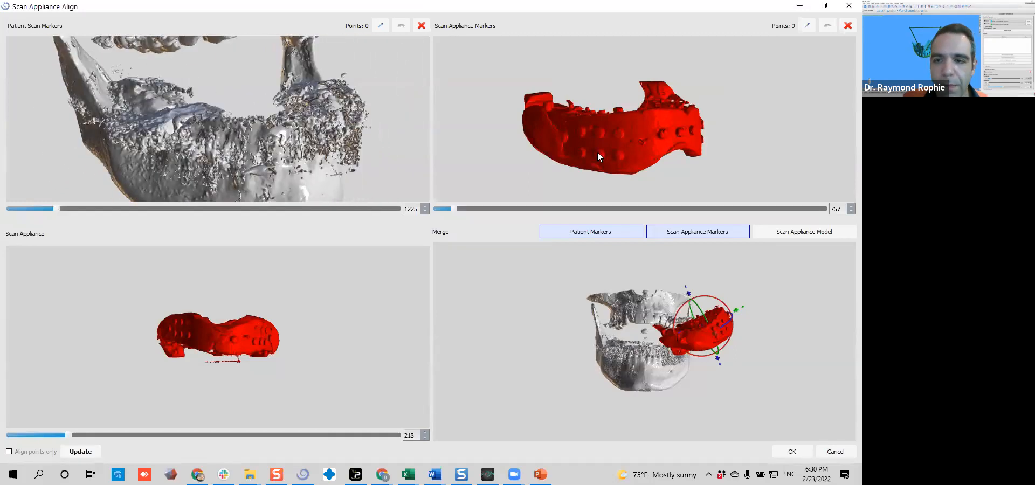
scroll(621, 146, up, 5)
drag(545, 127, 636, 102)
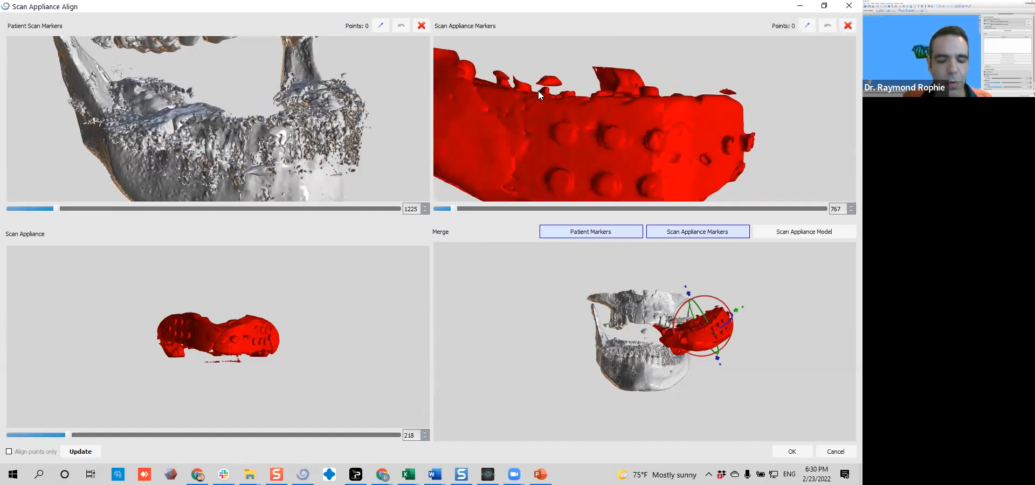
key(ctrl)
key(space)
key(space)
key(space)
key(ctrl)
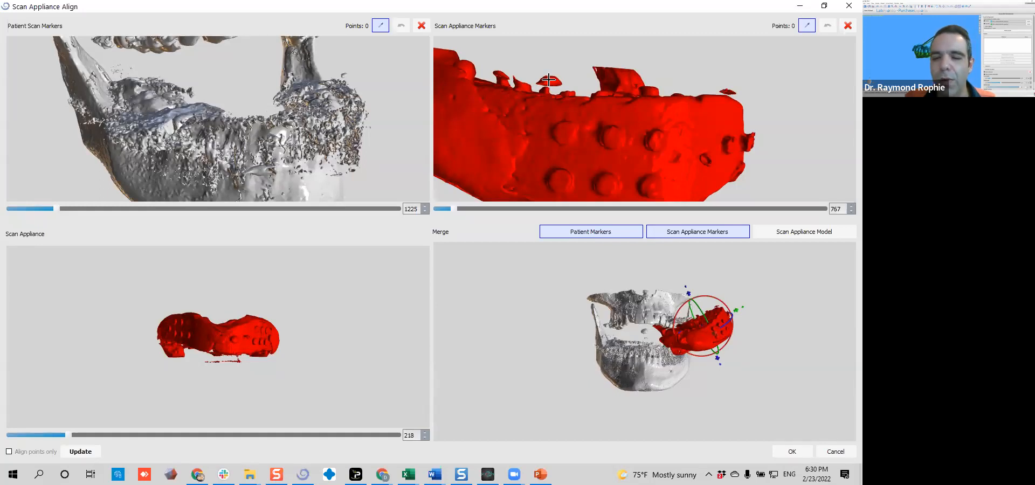
ctrl+click(548, 80)
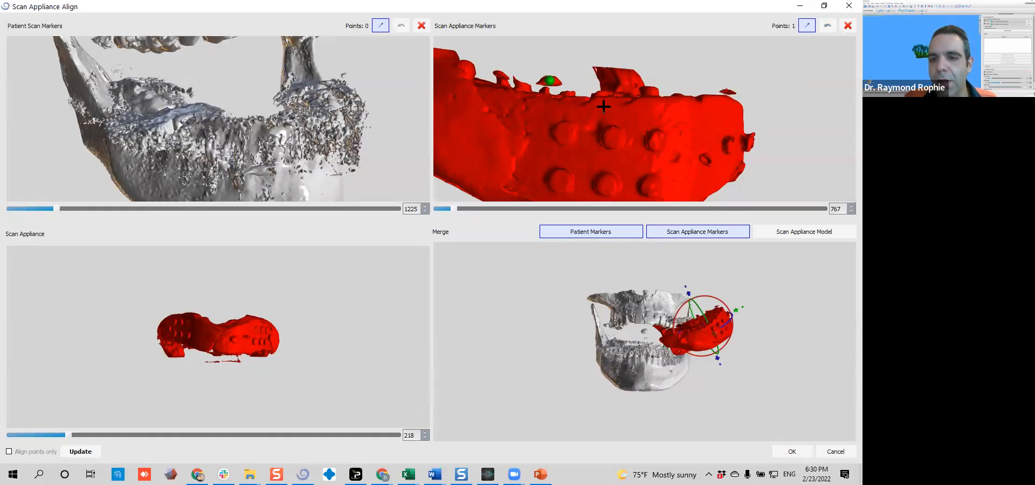
key(ctrl)
key(ctrl)
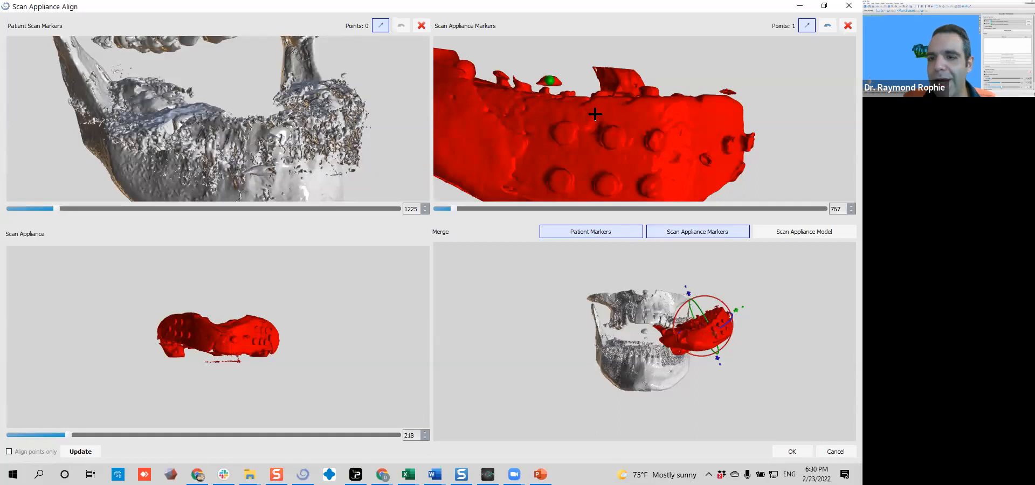
Place the second alignment point on the front middle marker of the impression
mouse_move(668, 114)
mouse_down()
mouse_move(536, 118)
mouse_move(608, 122)
mouse_up()
key(ctrl)
ctrl+click(638, 88)
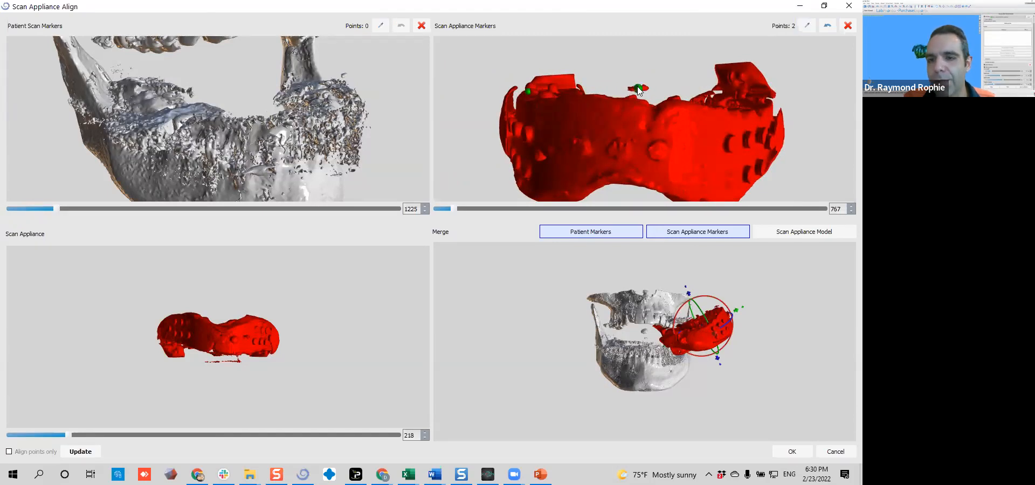
Place three alignment points on the markers above the lower arch in the patient scan
drag(352, 131, 552, 94)
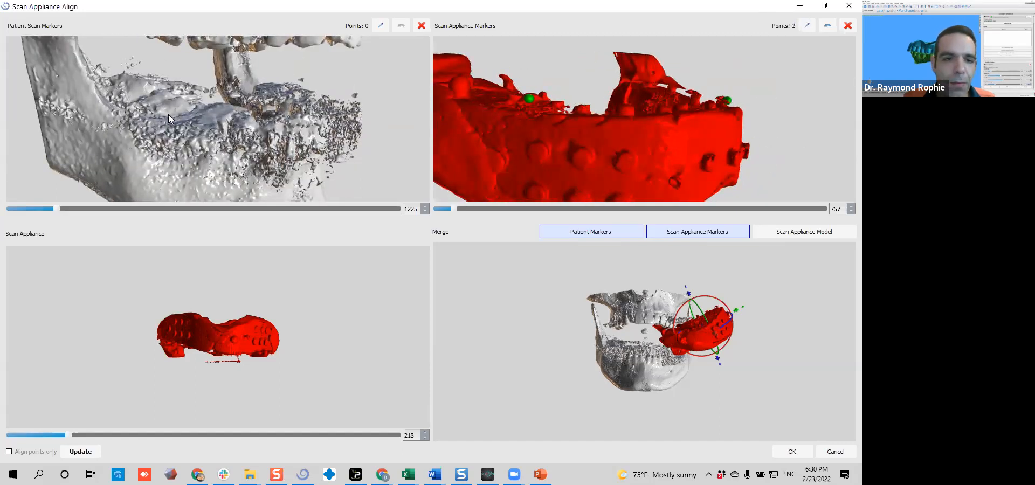
scroll(166, 115, up, 3)
mouse_move(162, 118)
mouse_down()
mouse_move(217, 125)
mouse_move(213, 93)
mouse_move(269, 133)
mouse_move(301, 135)
mouse_up()
click(232, 85)
ctrl+click(271, 65)
mouse_move(395, 106)
mouse_down()
mouse_move(317, 101)
mouse_move(316, 138)
mouse_up()
ctrl+click(298, 102)
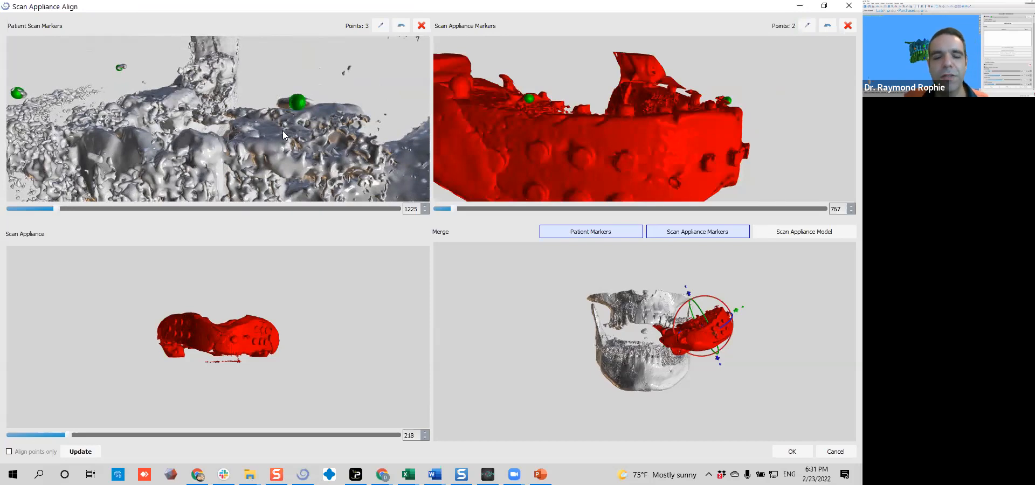
Place the third alignment point on the impression's remaining side marker and compare the point positions in both scans
drag(736, 140, 490, 119)
mouse_move(672, 158)
mouse_down()
mouse_move(704, 131)
mouse_move(693, 159)
mouse_move(577, 166)
mouse_move(575, 111)
mouse_up()
click(699, 71)
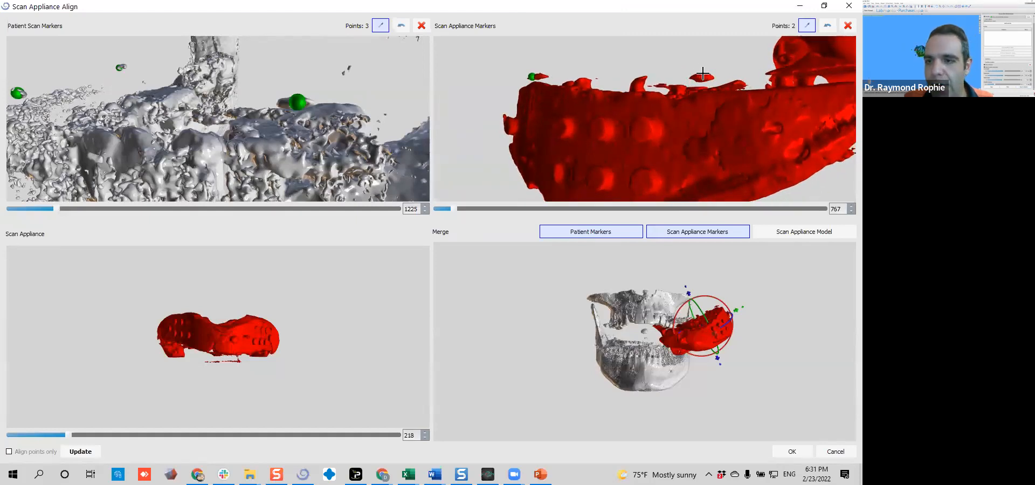
drag(592, 87, 539, 136)
drag(407, 141, 307, 132)
drag(235, 141, 169, 155)
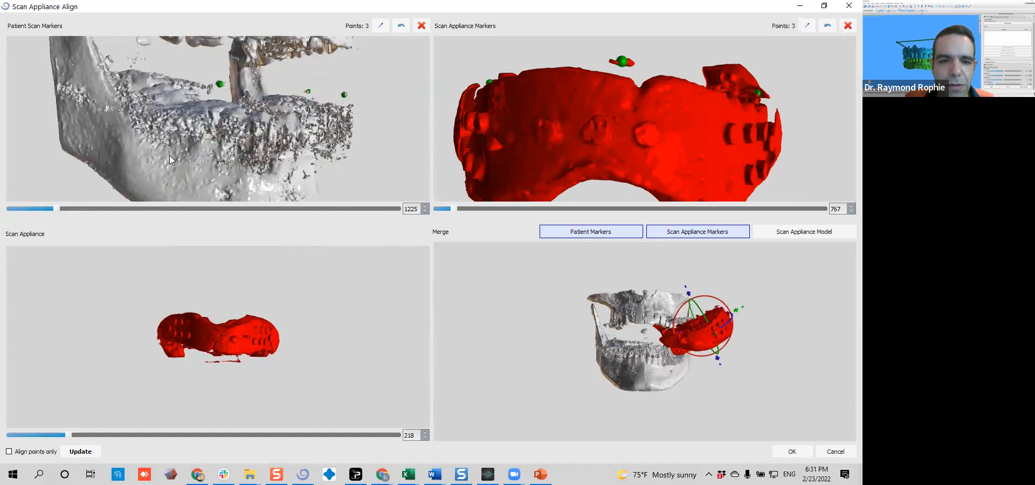
drag(338, 156, 250, 128)
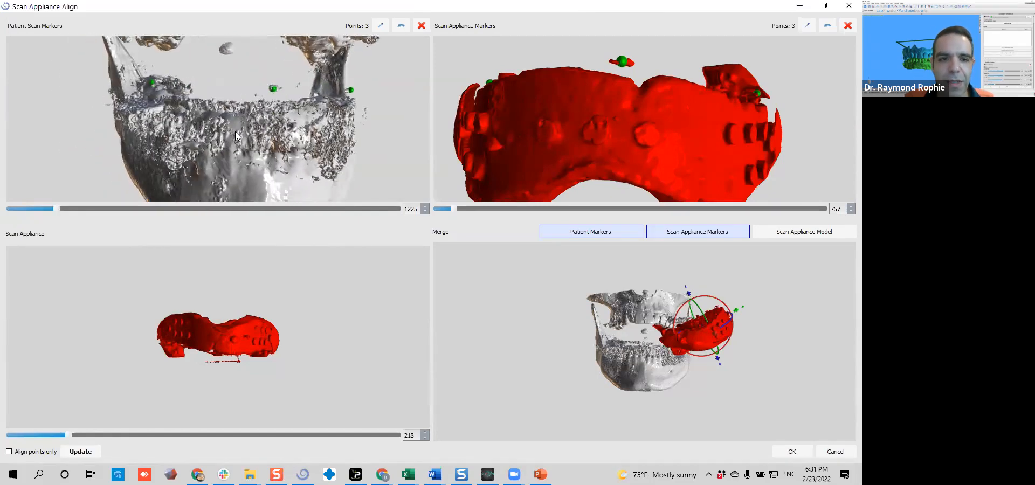
Raise the patient scan's density threshold to 1958 to clear the noise around the markers
drag(330, 124, 321, 117)
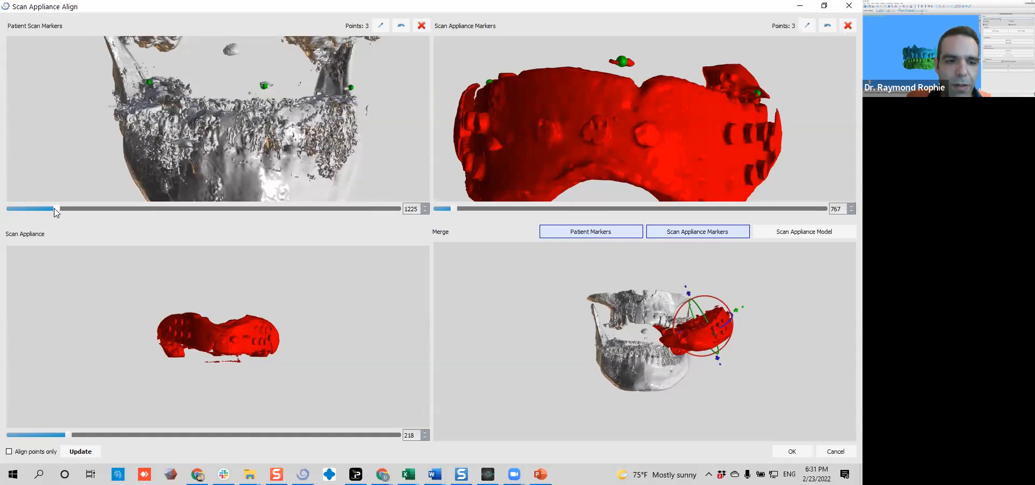
drag(54, 210, 103, 210)
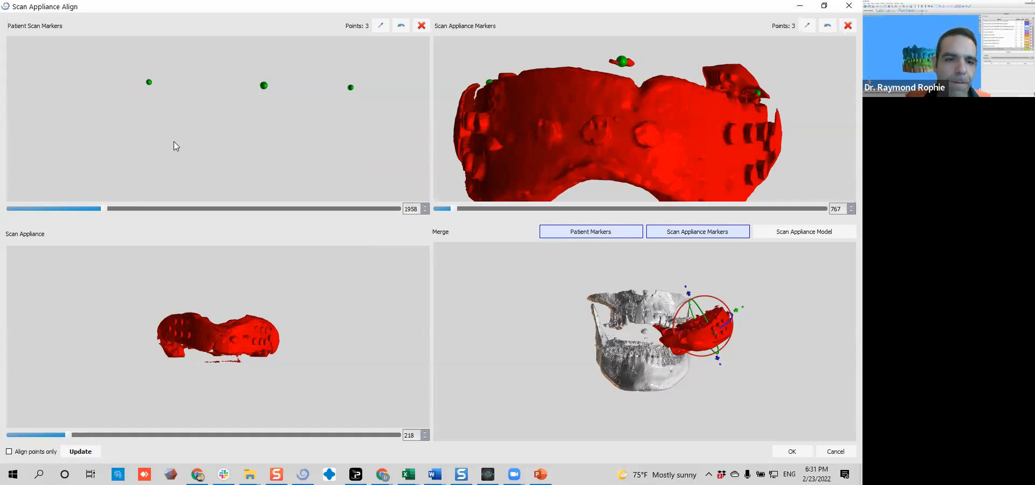
drag(153, 166, 172, 162)
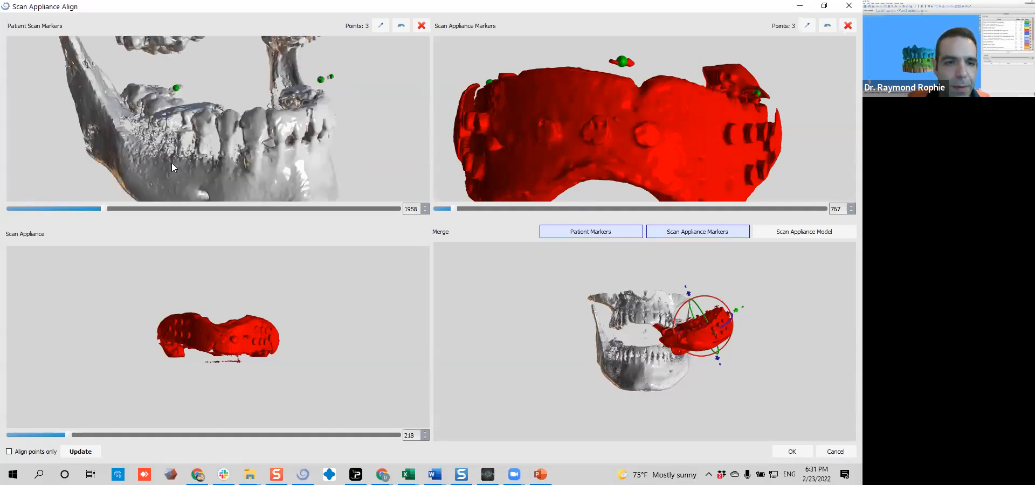
Place a fourth alignment point on the matching outer side marker in the scan appliance view and in the patient scan
drag(204, 132, 413, 169)
drag(343, 152, 345, 134)
mouse_move(560, 131)
mouse_down()
mouse_move(721, 123)
mouse_move(653, 166)
mouse_move(643, 153)
mouse_move(717, 131)
mouse_move(753, 135)
mouse_up()
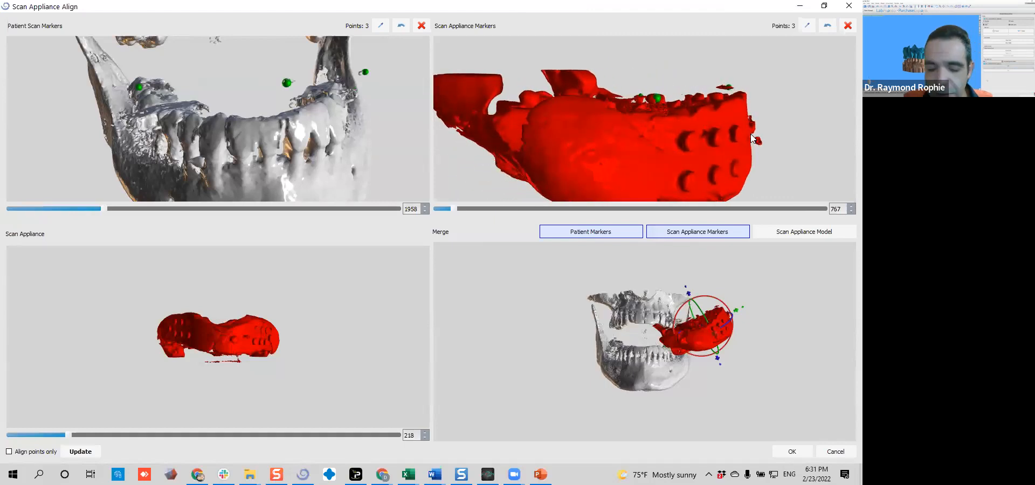
shift+click(758, 140)
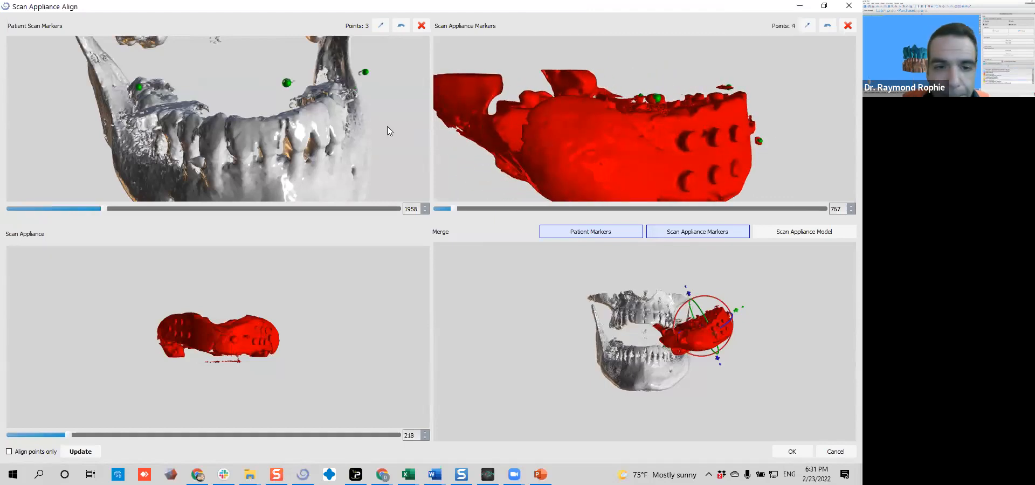
drag(387, 130, 405, 129)
key(shift)
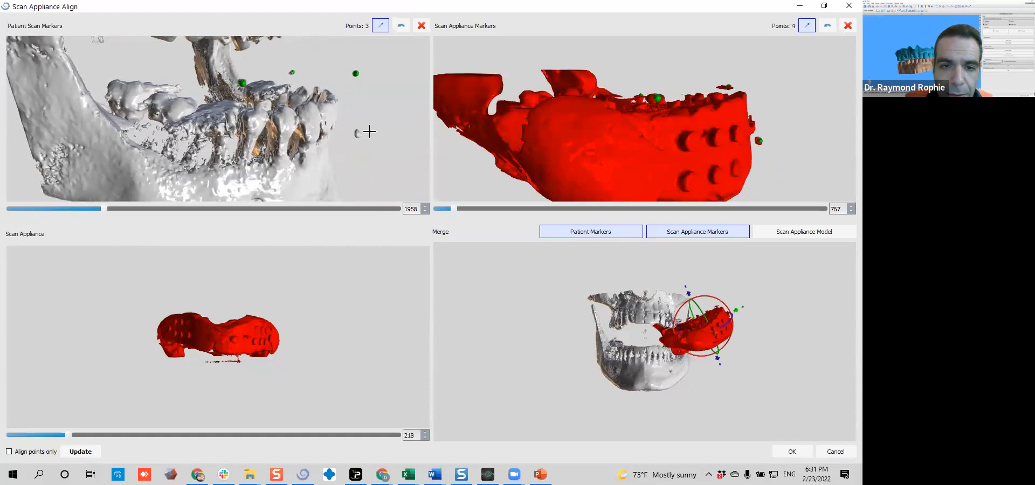
key(shift)
shift+click(359, 132)
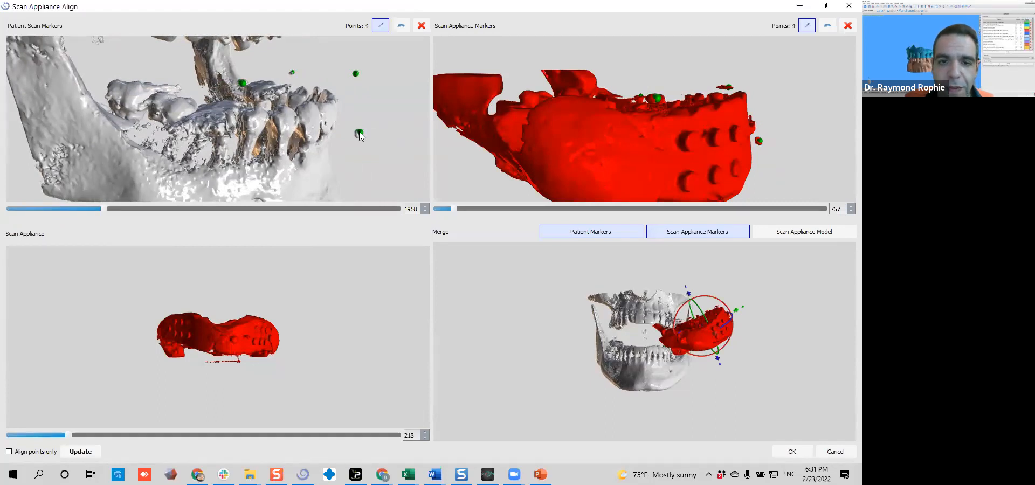
Raise the scan appliance's density threshold to 1852 to isolate its markers
drag(369, 123, 359, 120)
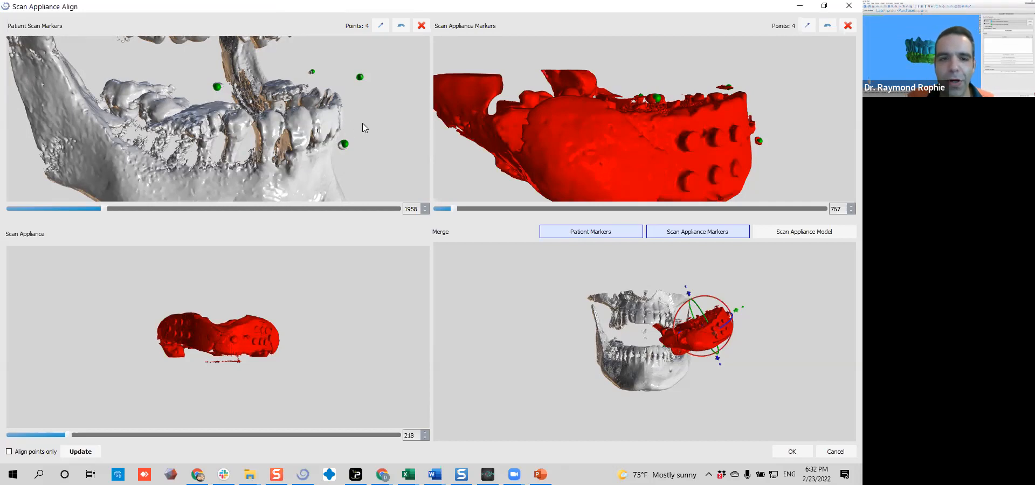
mouse_move(377, 120)
mouse_down()
mouse_move(373, 141)
mouse_move(129, 131)
mouse_move(284, 116)
mouse_move(176, 88)
mouse_move(192, 112)
mouse_move(321, 103)
mouse_move(239, 82)
mouse_move(237, 152)
mouse_move(392, 137)
mouse_move(254, 111)
mouse_move(372, 116)
mouse_up()
drag(552, 125, 515, 187)
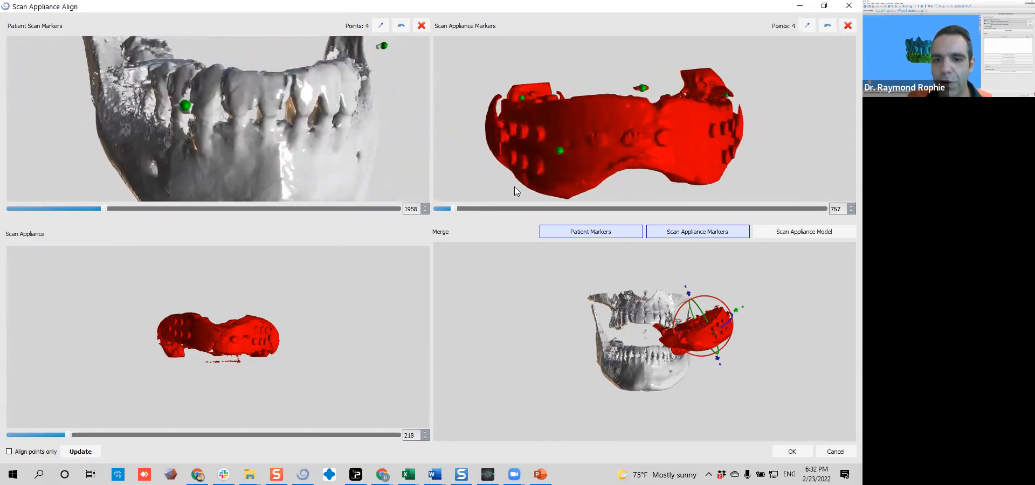
drag(444, 211, 523, 210)
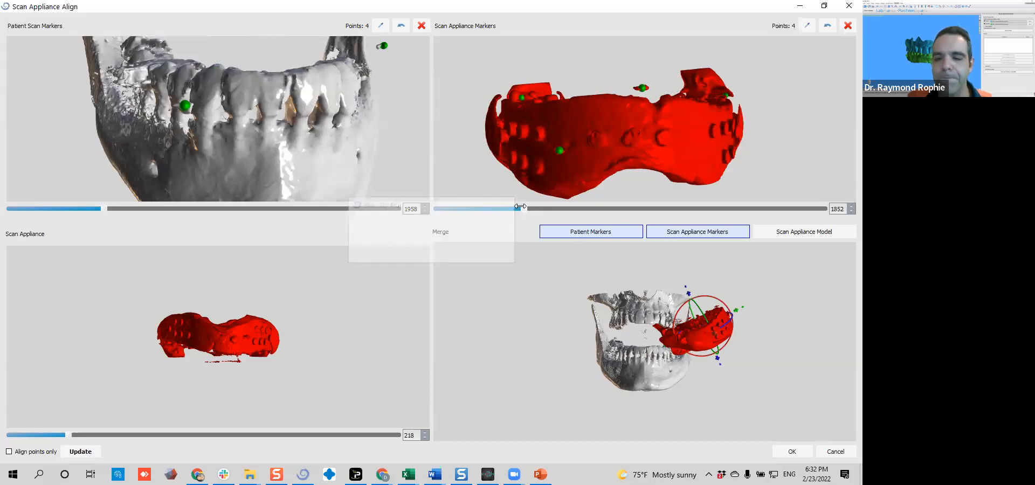
drag(563, 154, 690, 139)
Place two more alignment points on the remaining markers at the back of the patient scan
drag(253, 92, 284, 77)
mouse_move(336, 122)
mouse_down()
mouse_move(237, 134)
mouse_move(240, 87)
mouse_move(226, 153)
mouse_move(217, 99)
mouse_up()
mouse_move(119, 135)
mouse_down()
mouse_move(296, 193)
mouse_move(289, 94)
mouse_move(260, 72)
mouse_move(273, 39)
mouse_move(279, 213)
mouse_move(339, 127)
mouse_move(310, 149)
mouse_up()
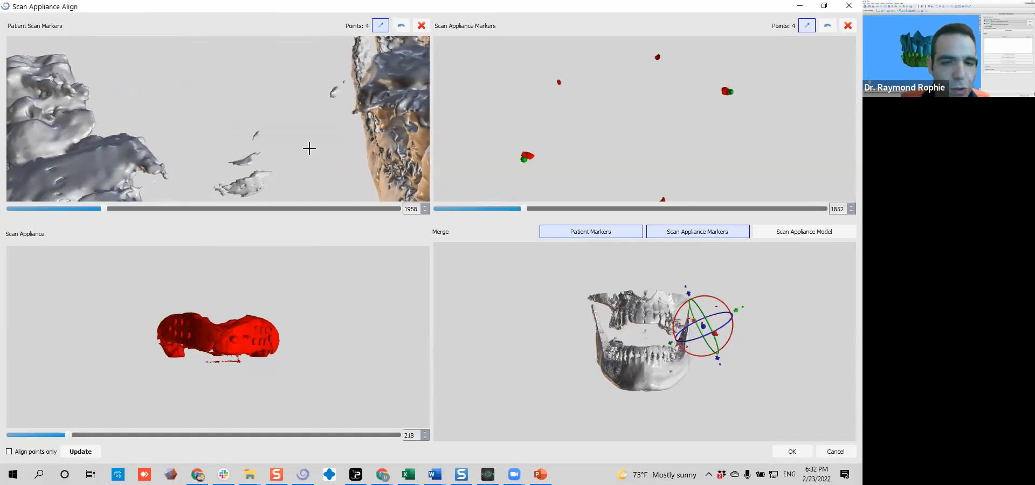
click(332, 92)
drag(317, 197, 177, 117)
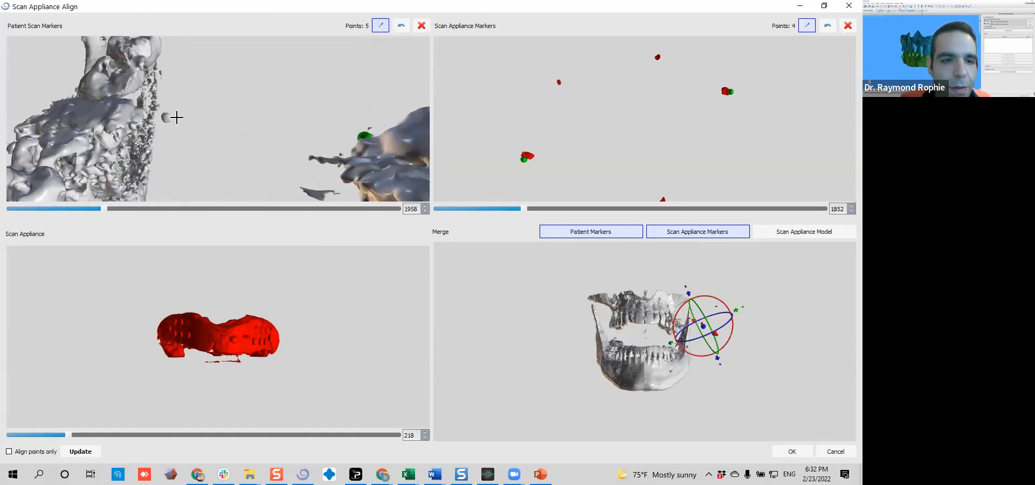
click(165, 118)
Place two alignment points on the corresponding isolated markers in the scan appliance view
mouse_move(587, 150)
mouse_down()
mouse_move(689, 53)
mouse_move(689, 102)
mouse_move(627, 167)
mouse_move(596, 87)
mouse_move(559, 130)
mouse_move(619, 169)
mouse_move(557, 145)
mouse_move(529, 117)
mouse_up()
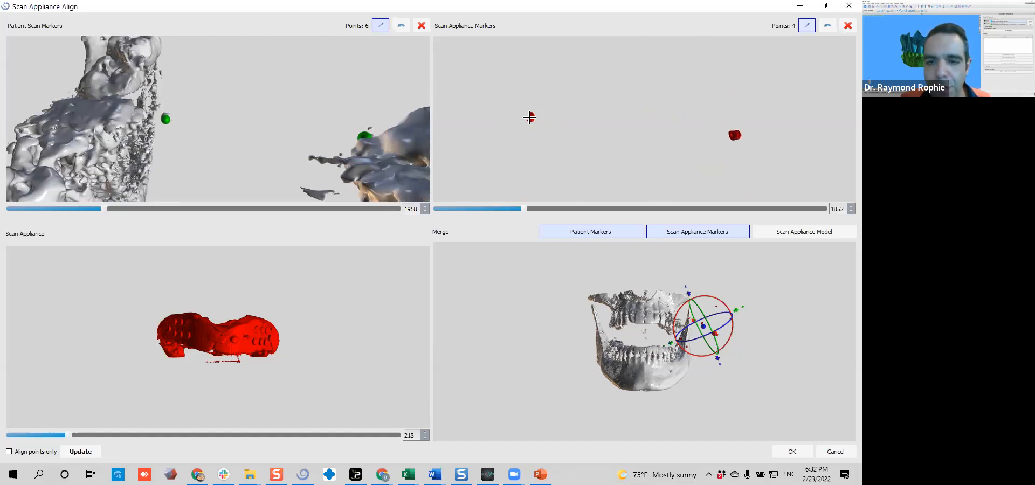
click(532, 116)
click(734, 134)
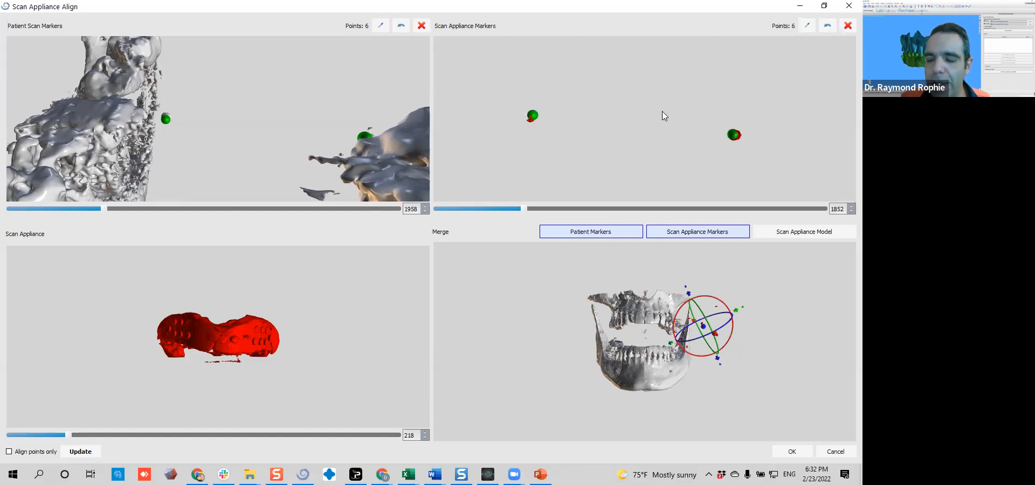
Compare the six point positions in both scans and accept the scan appliance alignment
scroll(655, 102, down, 5)
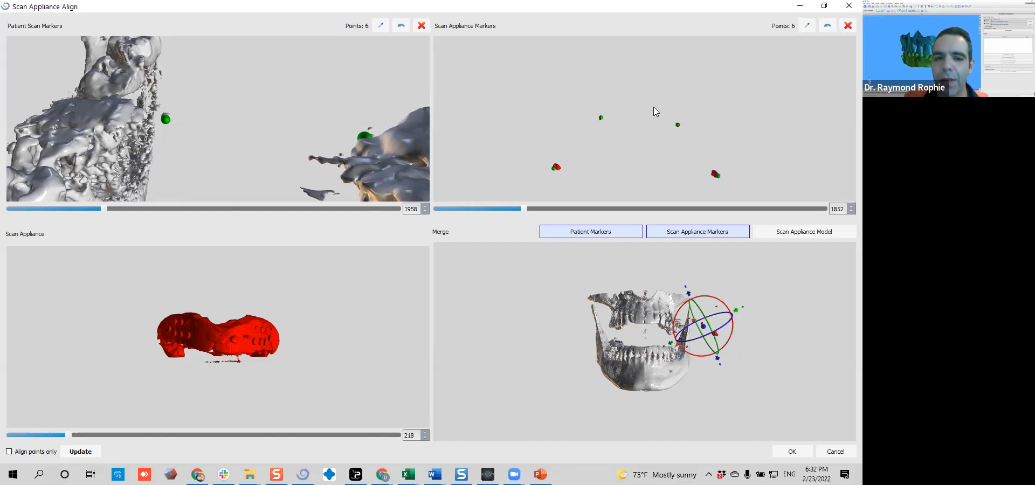
drag(647, 97, 661, 100)
scroll(663, 108, up, 3)
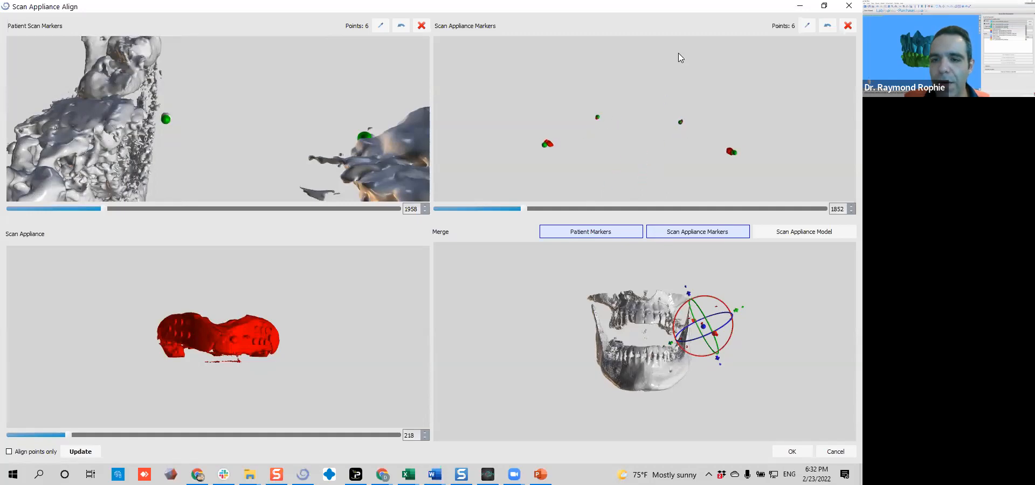
scroll(263, 79, down, 5)
scroll(219, 115, up, 4)
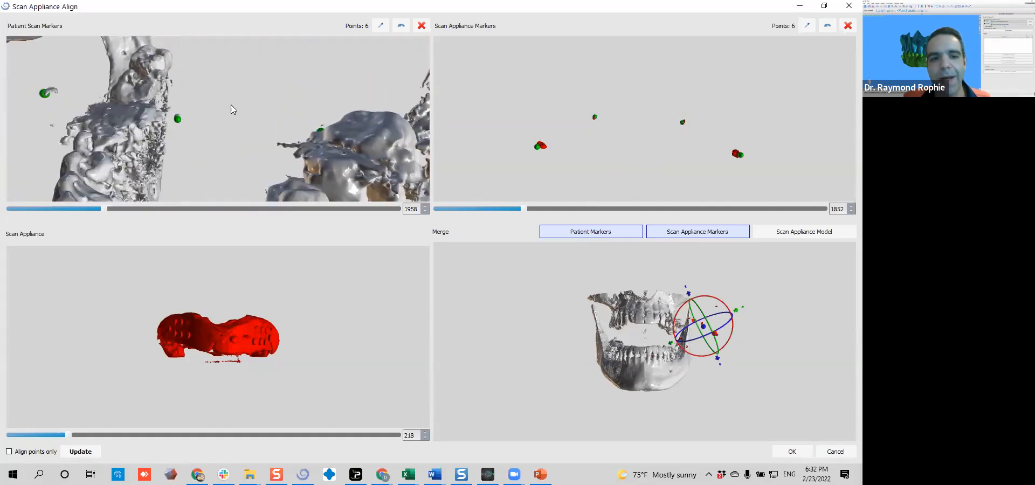
drag(248, 123, 216, 5)
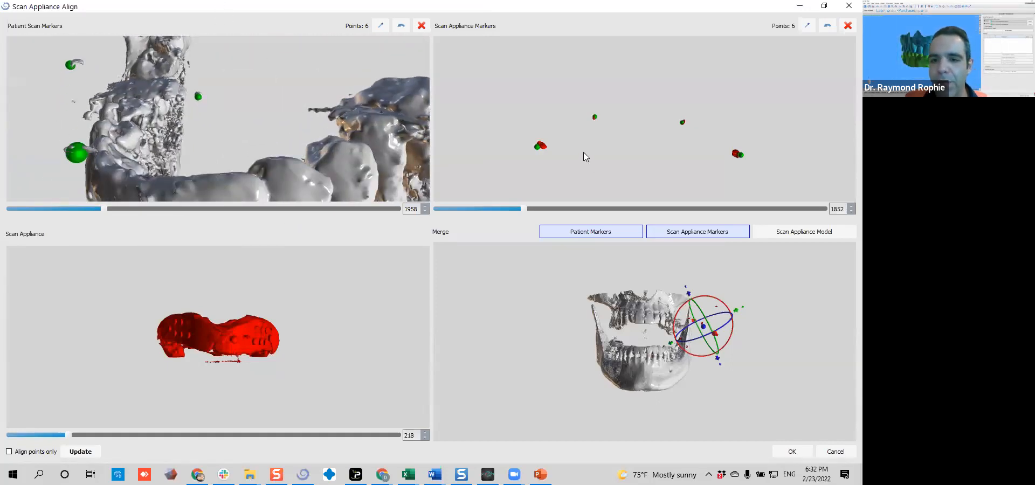
drag(584, 157, 614, 131)
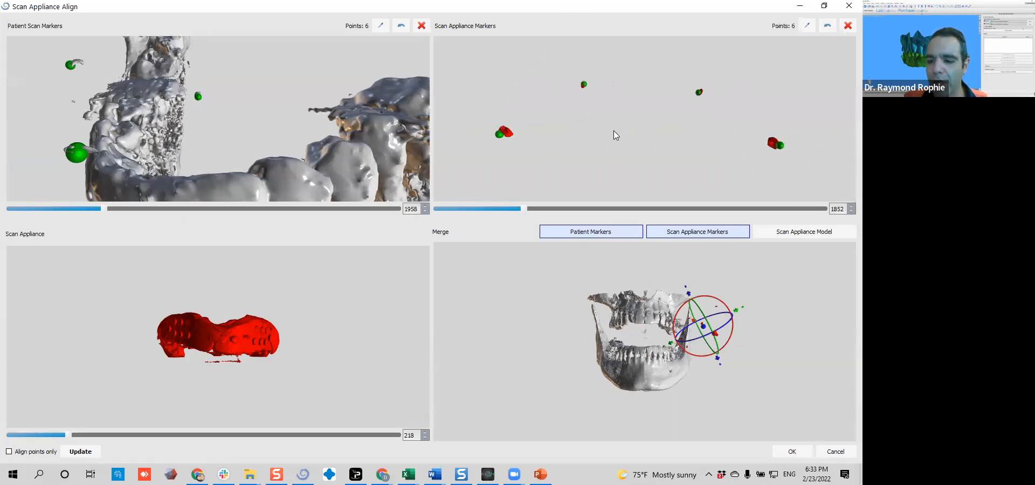
click(792, 452)
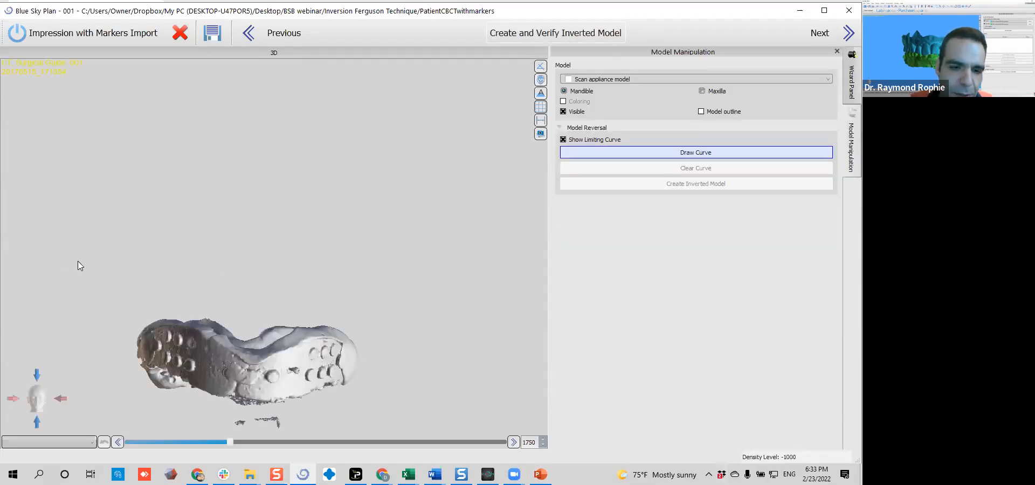
Start the model reversal limiting curve at one back end of the impression and draw it along that side's outer border
drag(471, 299, 277, 148)
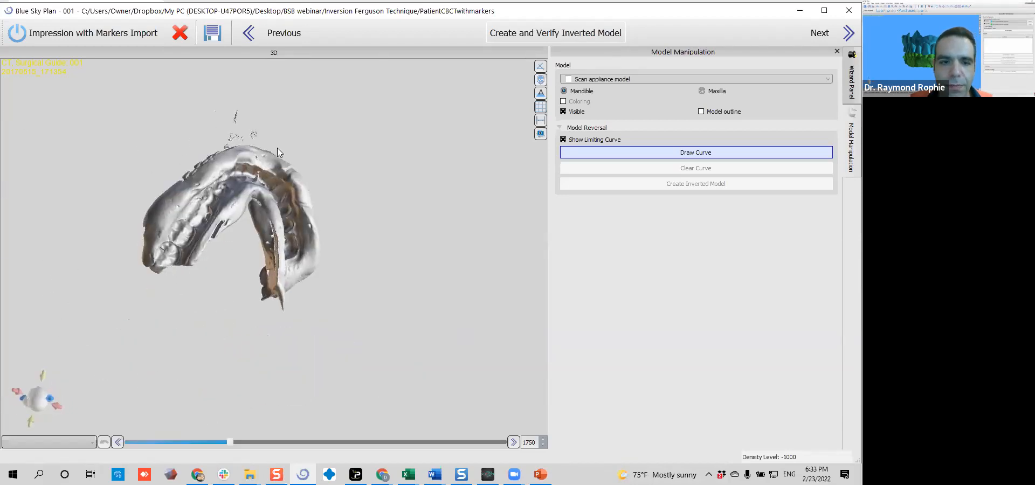
drag(427, 234, 345, 176)
middle_drag(348, 177, 391, 206)
scroll(393, 202, up, 5)
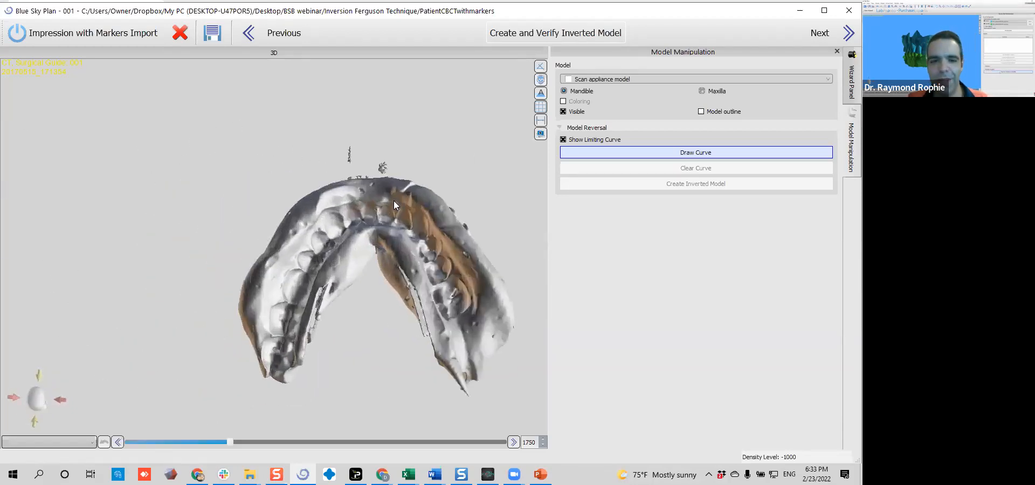
drag(466, 193, 324, 196)
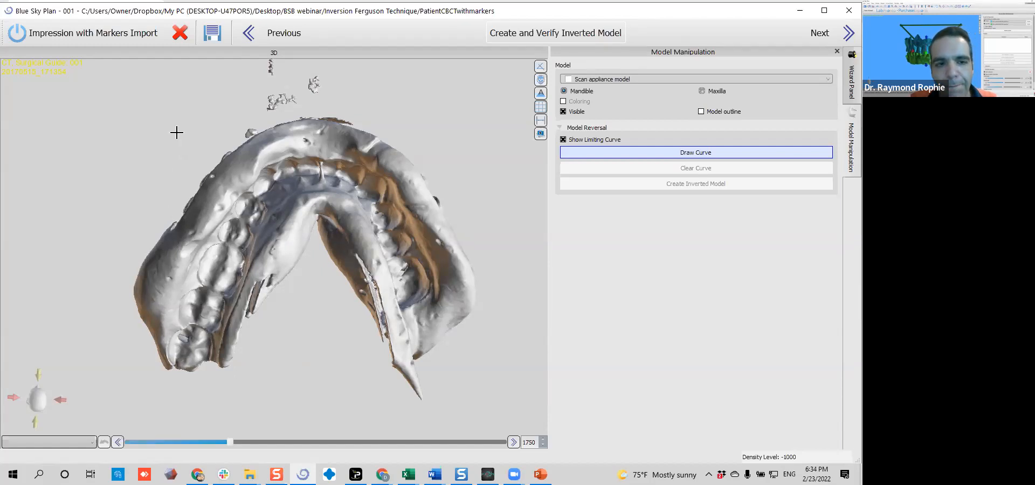
drag(177, 133, 248, 318)
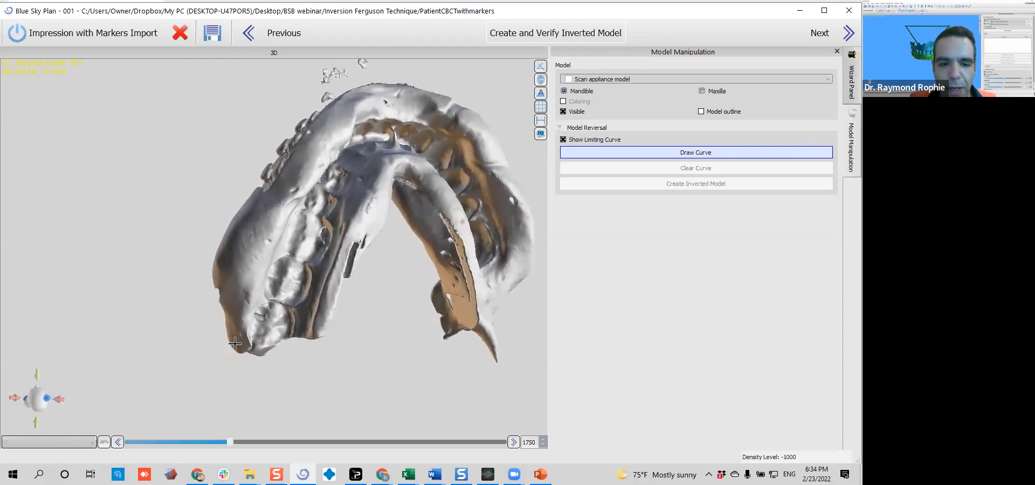
click(235, 342)
drag(235, 342, 410, 229)
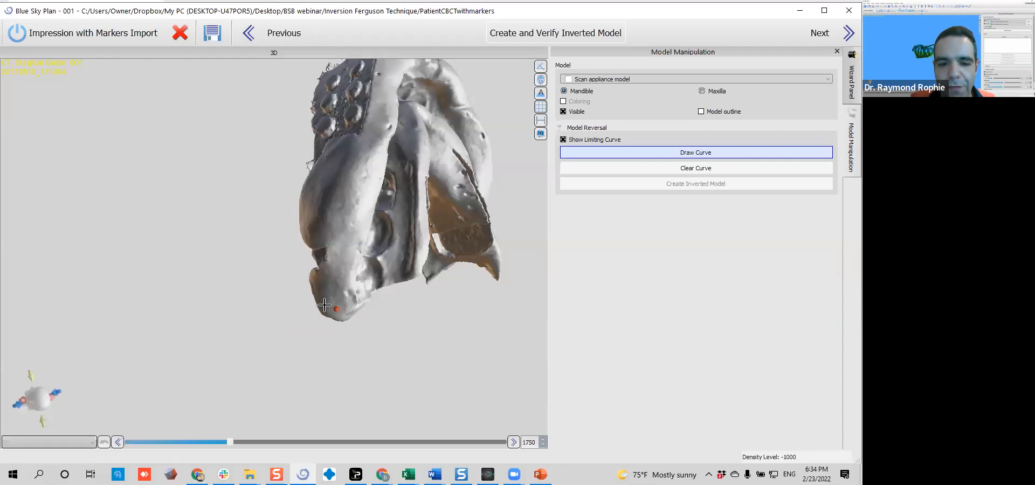
mouse_move(322, 307)
mouse_down()
mouse_move(327, 256)
mouse_move(313, 213)
mouse_move(386, 100)
mouse_up()
mouse_move(454, 125)
mouse_down()
mouse_move(463, 130)
mouse_move(455, 92)
mouse_move(448, 173)
mouse_move(379, 197)
mouse_move(386, 185)
mouse_up()
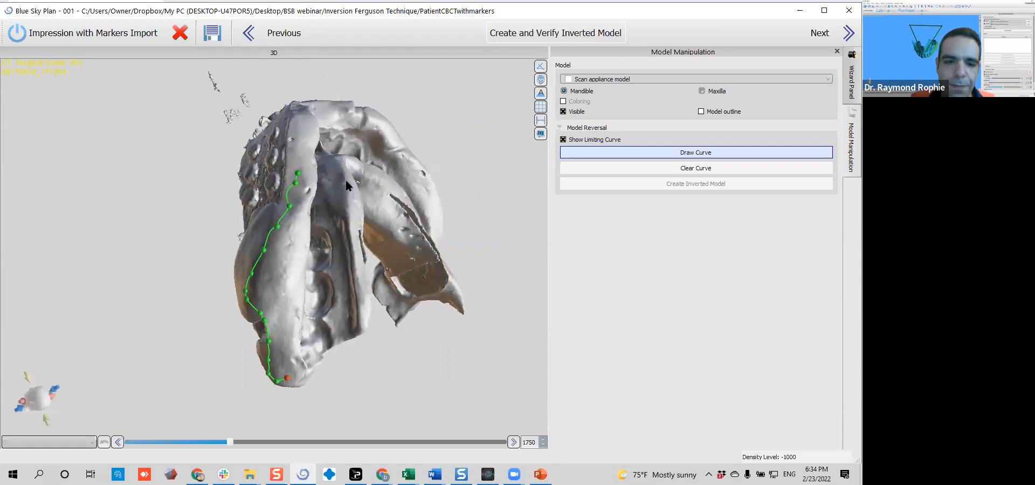
Continue the limiting curve along the outer border across the front of the impression
scroll(346, 183, up, 4)
right_drag(408, 167, 319, 292)
right_drag(402, 147, 234, 167)
click(255, 159)
click(321, 202)
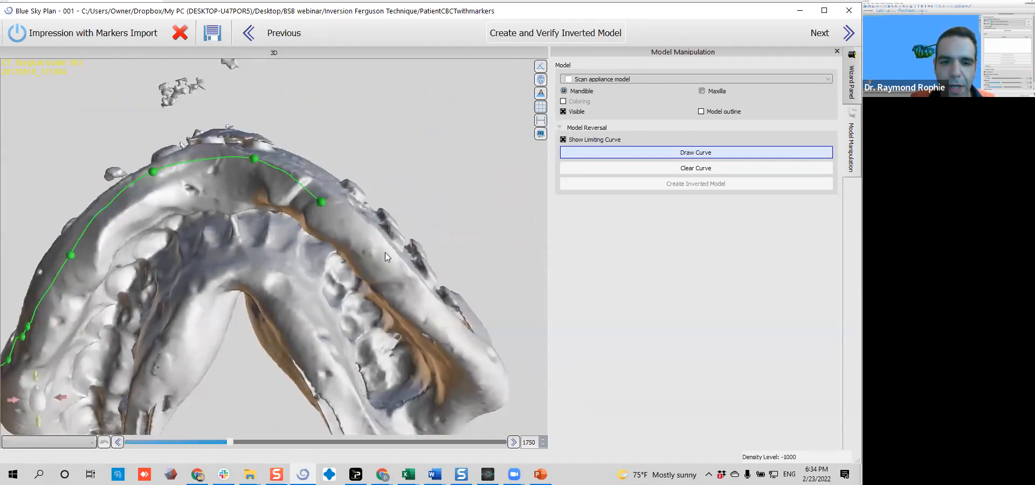
Extend the limiting curve along the outer border of the opposite side to the impression's back end
right_drag(439, 357, 173, 164)
middle_drag(173, 163, 117, 183)
mouse_move(79, 172)
mouse_down()
mouse_move(264, 178)
mouse_move(344, 213)
mouse_move(358, 247)
mouse_up()
mouse_move(335, 162)
right_down()
mouse_move(134, 351)
mouse_move(288, 222)
mouse_move(247, 153)
right_up()
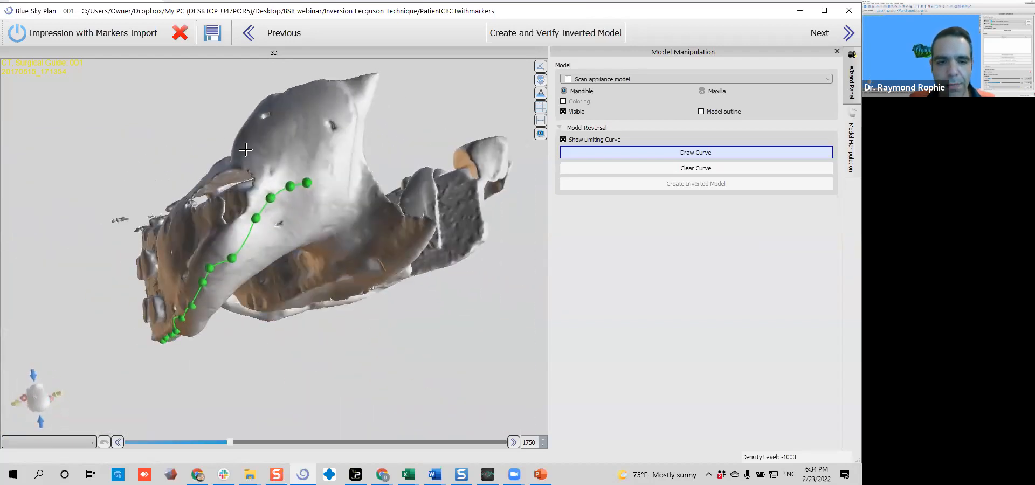
right_drag(377, 175, 288, 117)
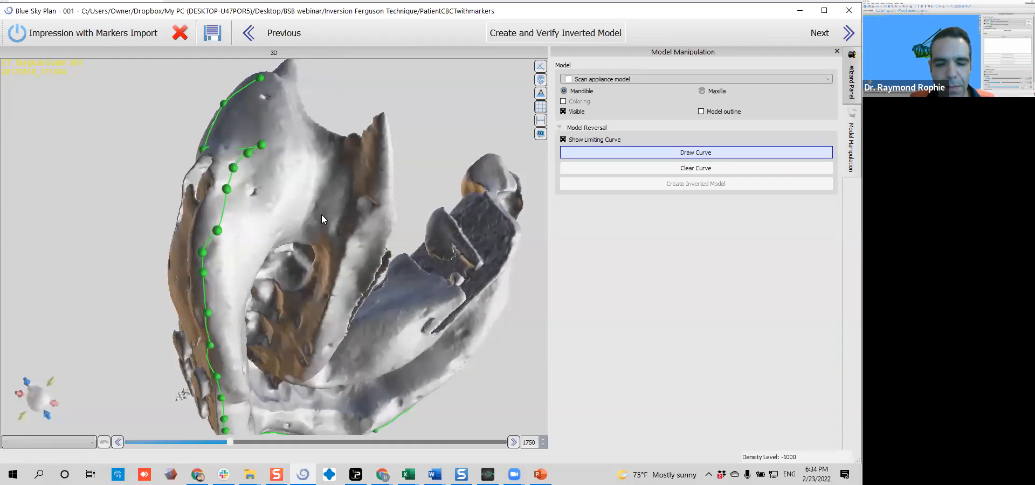
right_drag(323, 218, 243, 171)
right_drag(313, 142, 266, 146)
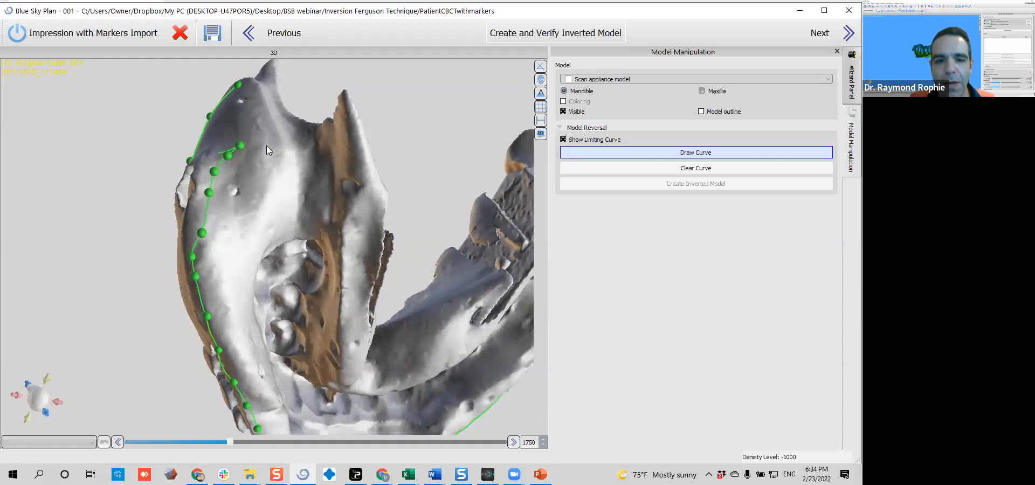
right_drag(325, 203, 241, 142)
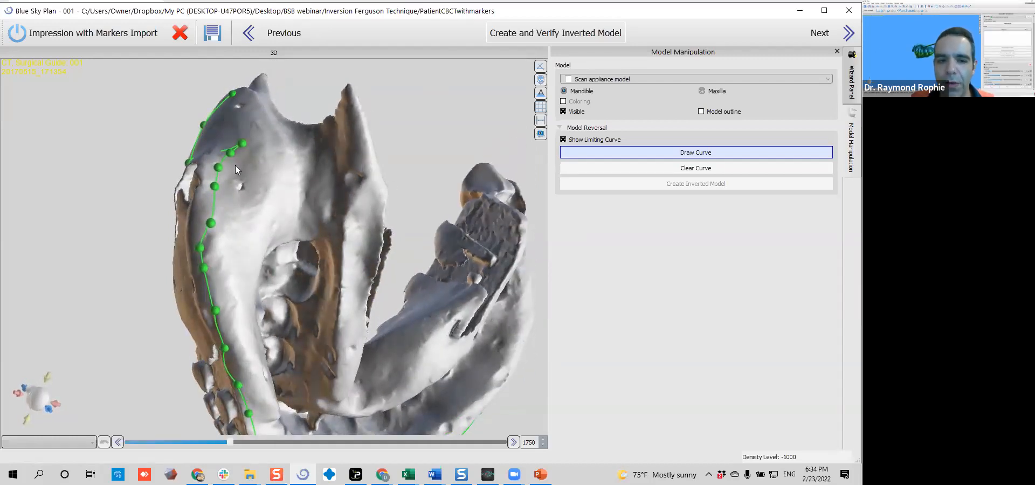
right_drag(344, 159, 327, 250)
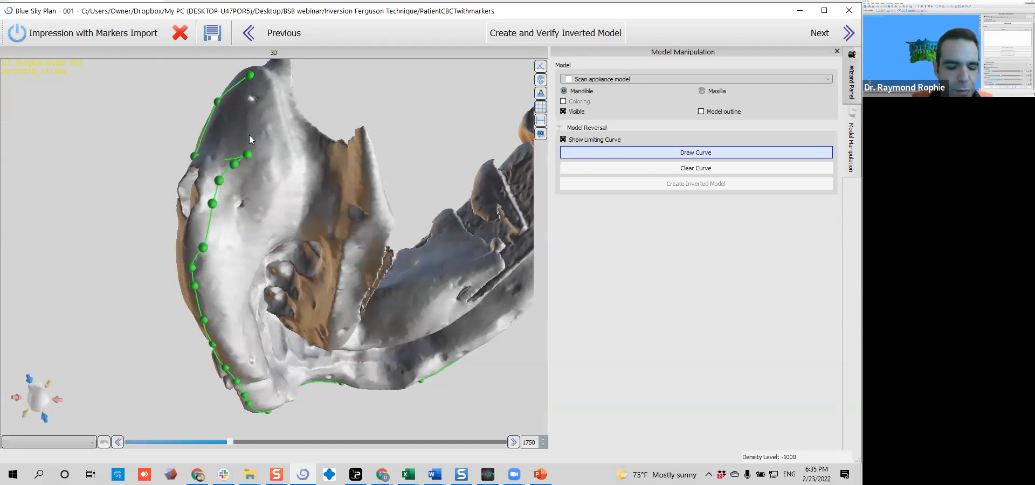
Carry the limiting curve around the impression's back end onto the tip of the inner flange
click(274, 75)
click(294, 107)
click(319, 144)
click(329, 150)
click(348, 154)
click(368, 157)
click(382, 184)
click(381, 206)
Continue the limiting curve from the tip of the inner flange along that side's inner border
right_drag(393, 240, 186, 232)
right_drag(416, 139, 348, 149)
click(92, 249)
right_drag(95, 248, 116, 239)
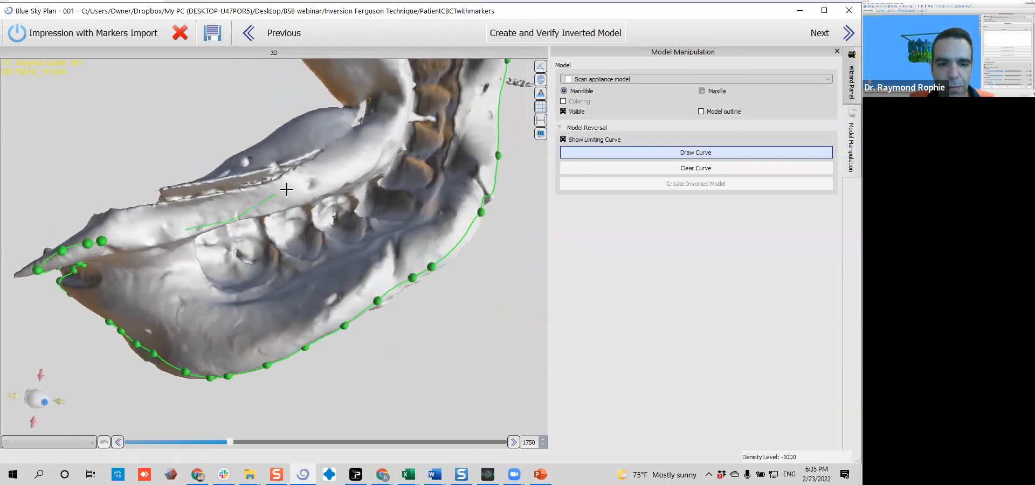
Carry the limiting curve around the inner front of the impression and along the opposite side's inner border
right_drag(371, 148, 409, 332)
right_drag(493, 331, 483, 261)
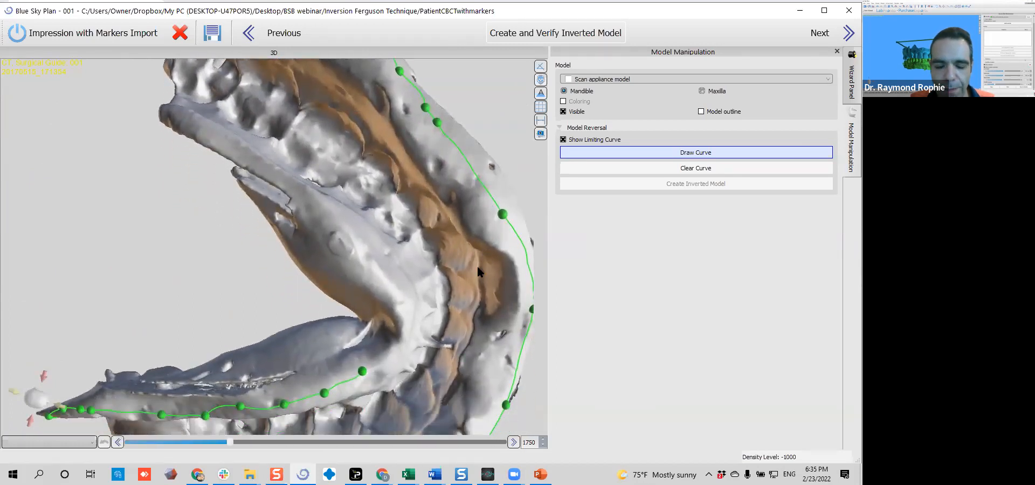
mouse_move(380, 368)
mouse_down()
mouse_move(397, 316)
mouse_move(367, 268)
mouse_move(295, 186)
mouse_move(227, 144)
mouse_up()
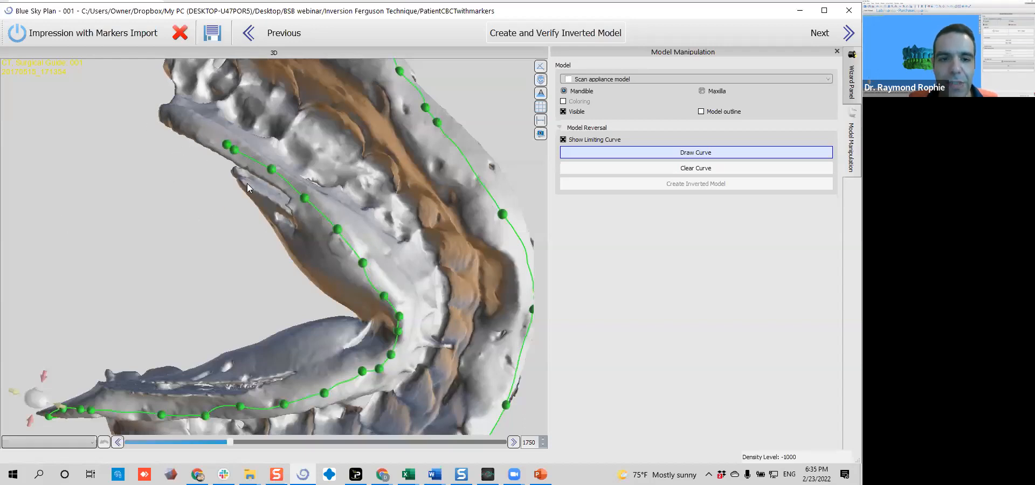
Bring the limiting curve across the opposite back end behind the last molar and close it at its starting point
drag(235, 111, 237, 161)
mouse_move(370, 215)
mouse_down()
mouse_move(275, 184)
mouse_move(249, 188)
mouse_up()
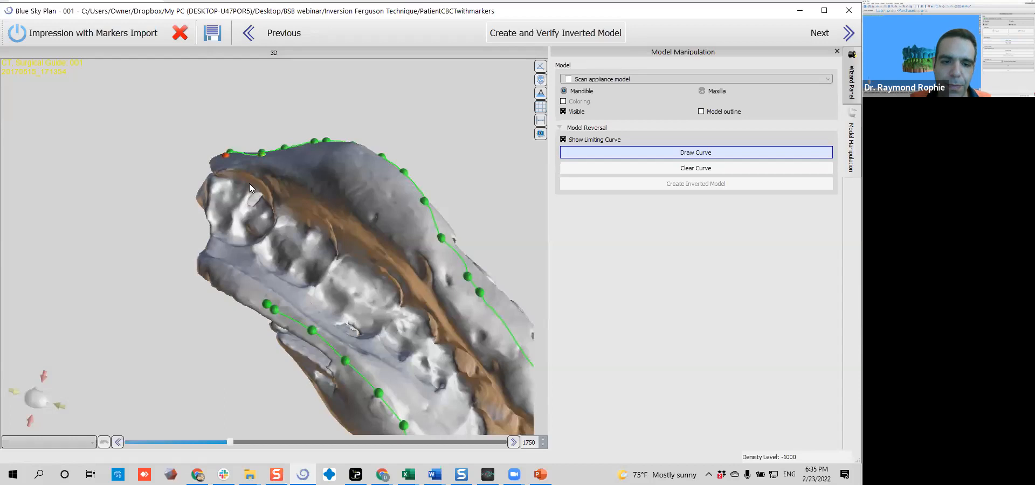
mouse_move(299, 222)
mouse_down()
mouse_move(401, 372)
mouse_move(385, 340)
mouse_move(301, 328)
mouse_move(232, 277)
mouse_move(201, 232)
mouse_up()
drag(220, 185, 231, 280)
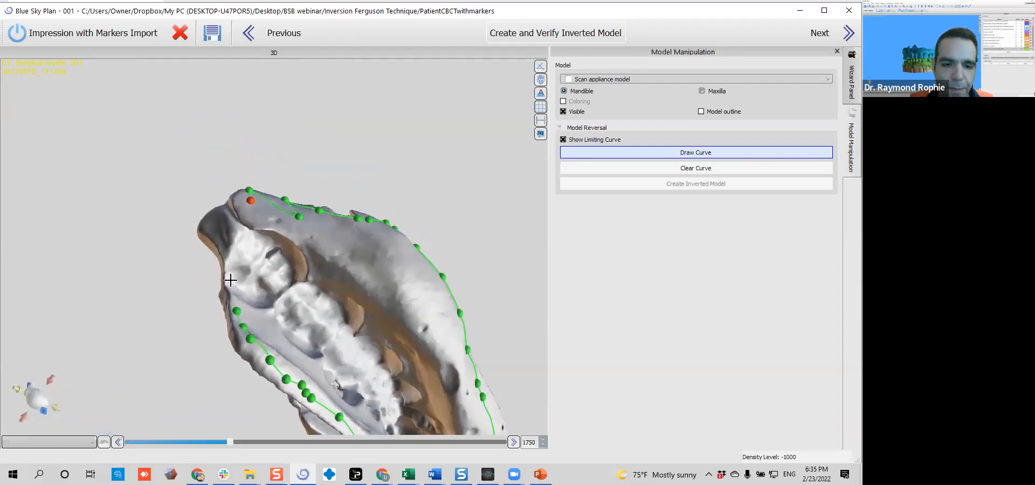
click(252, 214)
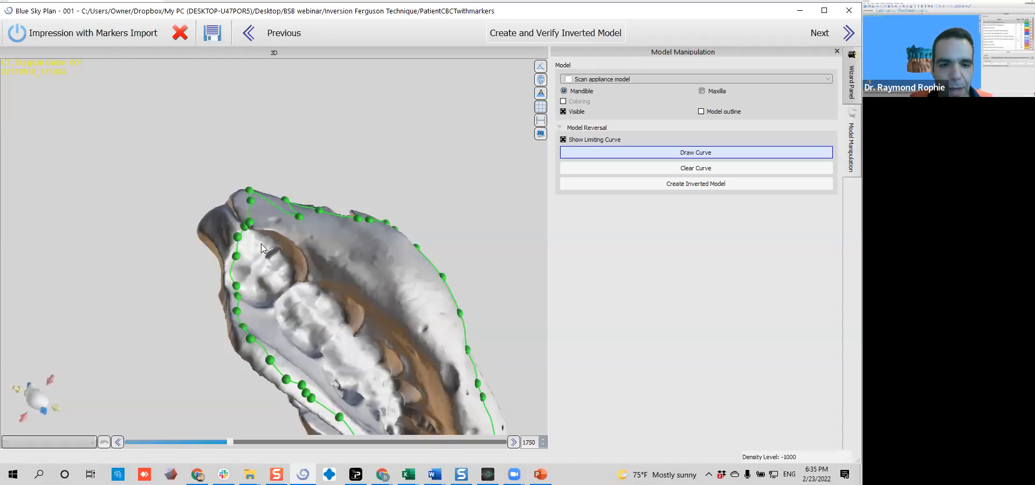
Adjust the limiting curve's control points at the back end where its start and end meet
right_drag(279, 226, 381, 273)
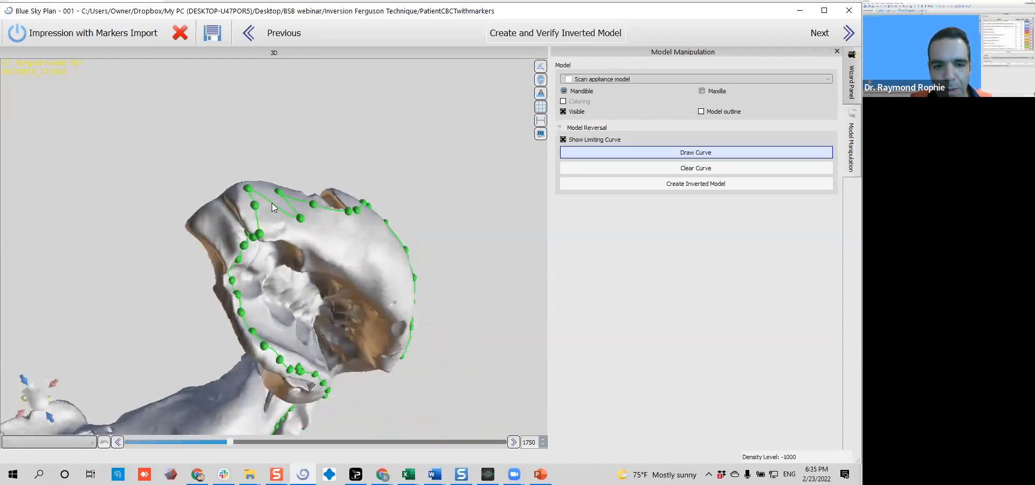
right_drag(332, 208, 311, 230)
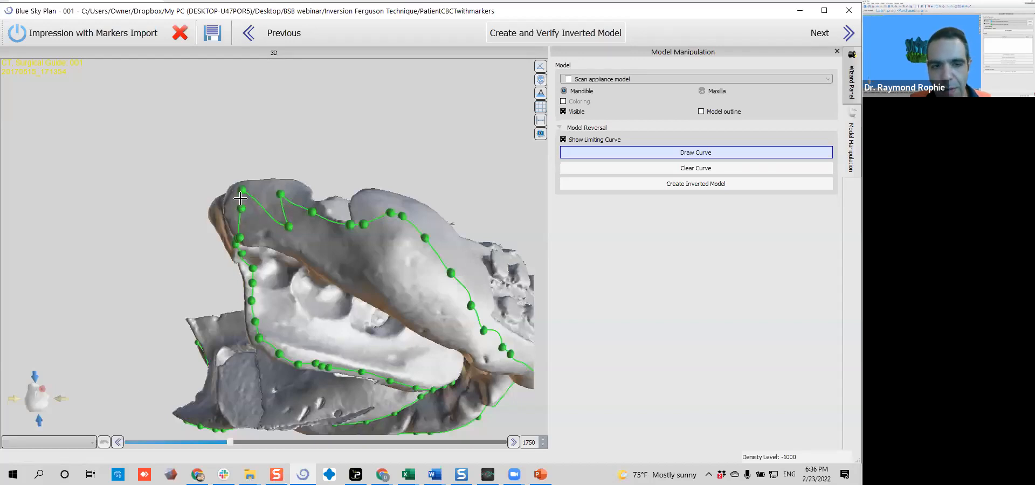
mouse_move(283, 199)
mouse_down()
mouse_move(340, 228)
mouse_move(368, 228)
mouse_up()
right_drag(406, 260, 225, 208)
right_drag(351, 185, 232, 265)
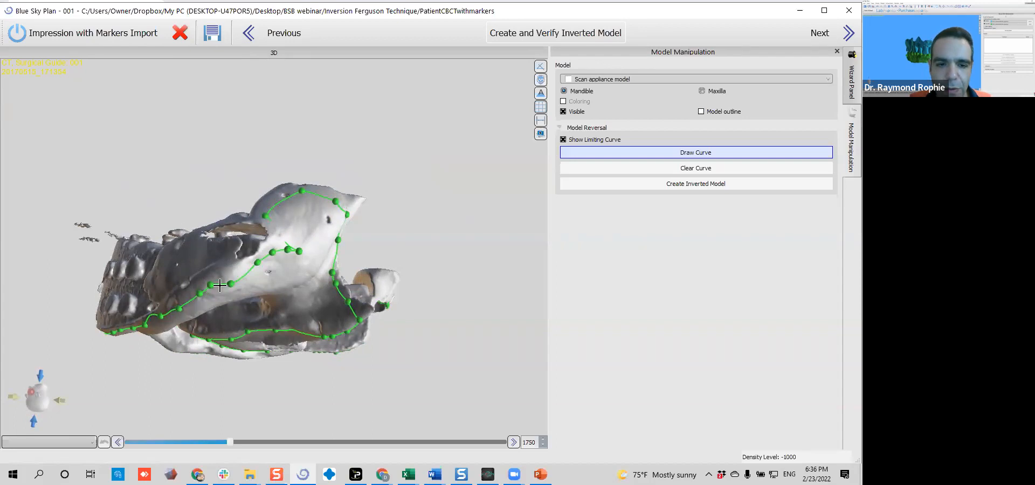
Examine the closed limiting curve along the inner and outer borders and around both back ends
click(267, 216)
right_drag(265, 216, 136, 218)
right_drag(315, 317, 315, 124)
right_drag(406, 158, 378, 310)
right_drag(305, 155, 217, 134)
middle_drag(217, 134, 111, 186)
right_drag(111, 186, 339, 139)
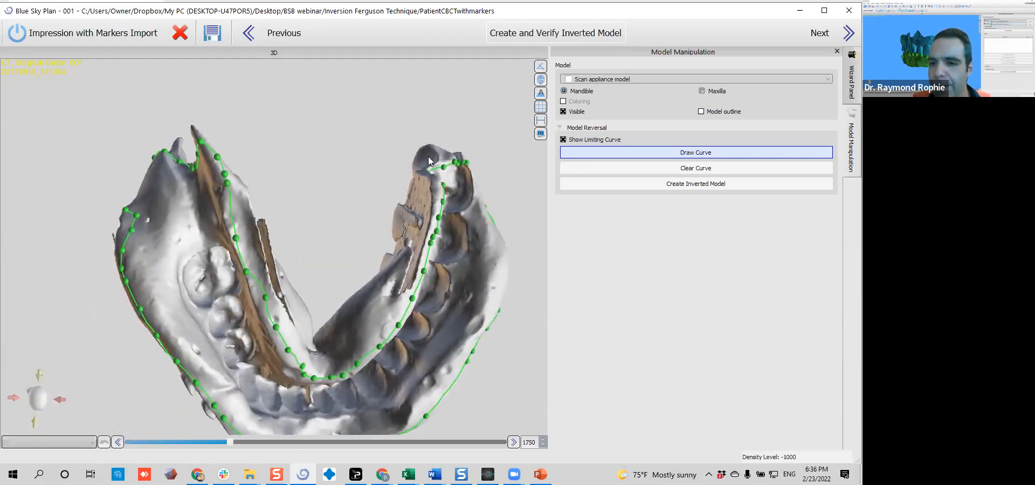
middle_drag(317, 228, 289, 168)
scroll(289, 169, down, 3)
right_drag(270, 153, 270, 163)
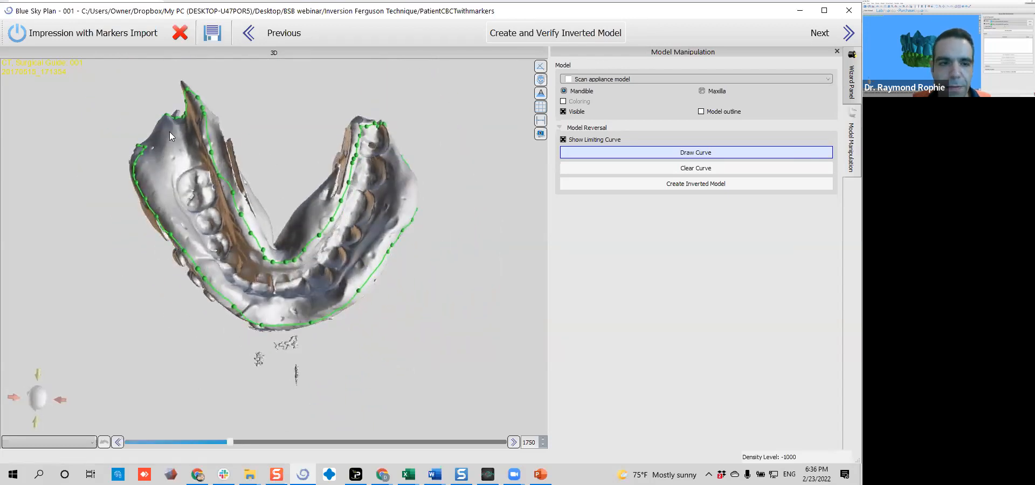
Smooth the kink in the limiting curve on the outer border near the other back end by moving its control points
right_drag(170, 132, 223, 218)
right_drag(164, 239, 226, 297)
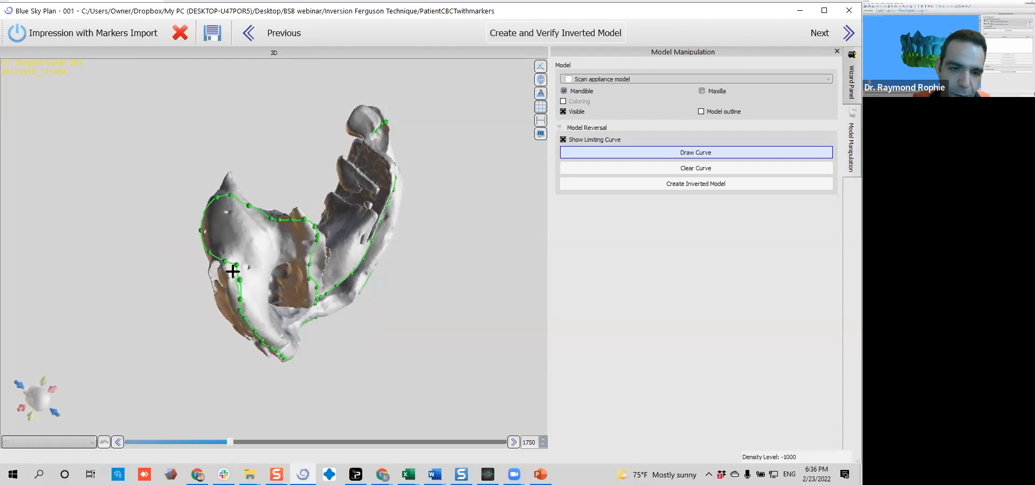
right_drag(409, 372, 321, 403)
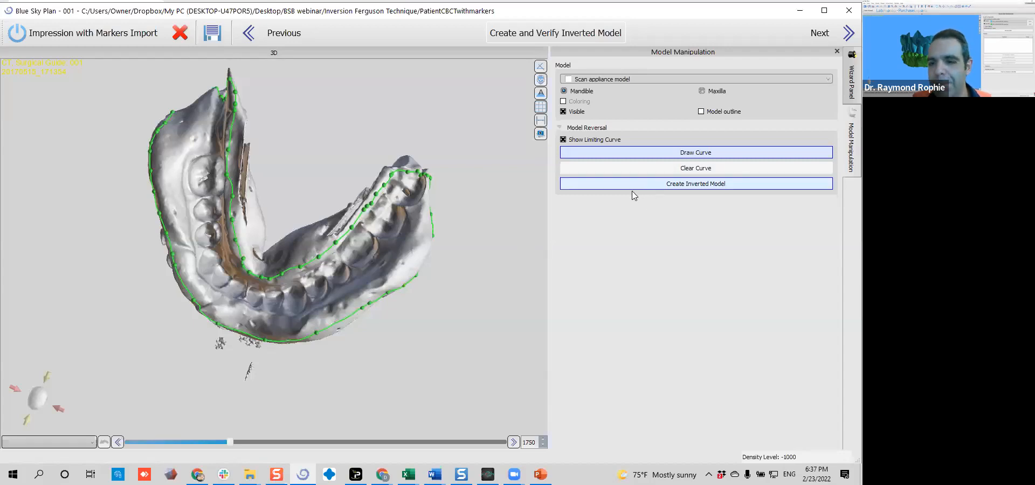
Create the inverted model from the impression within the limiting curve and inspect its teeth and base
click(678, 186)
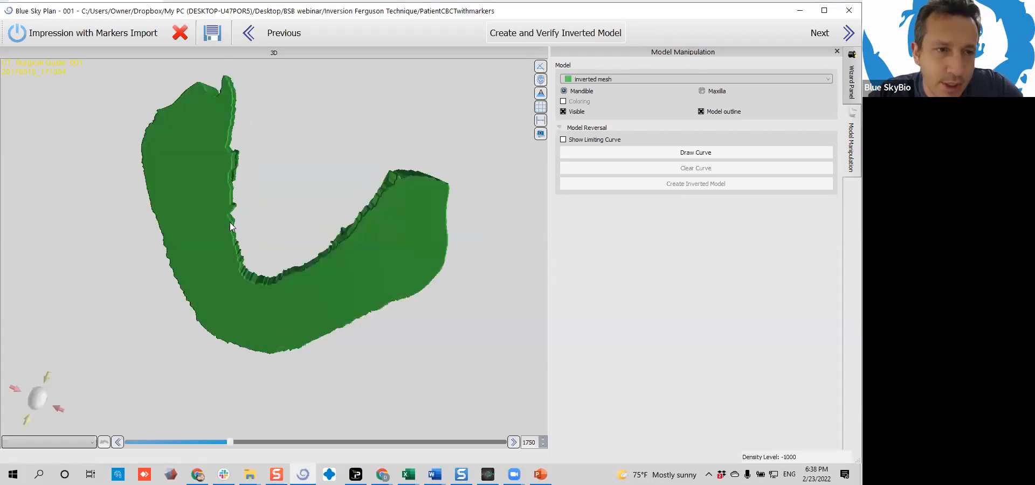
drag(500, 142, 292, 201)
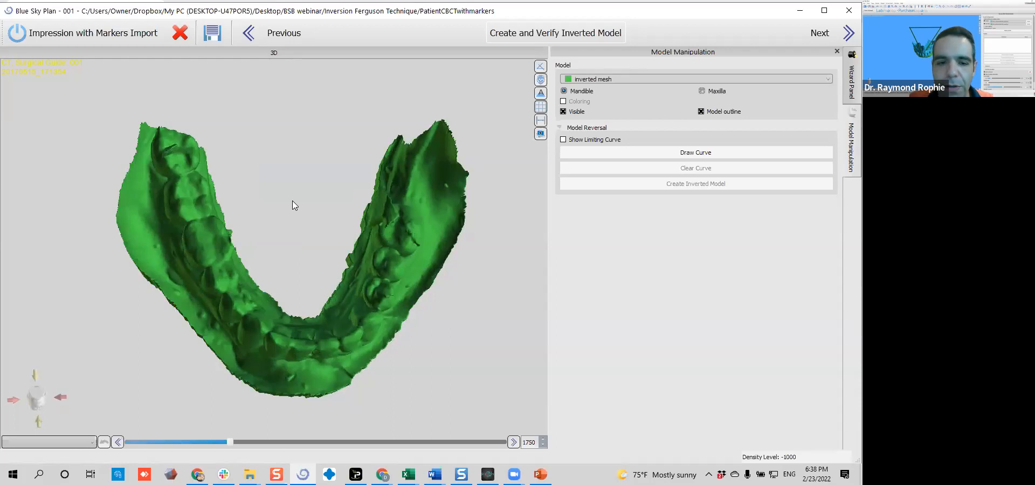
drag(330, 303, 264, 283)
drag(332, 254, 291, 348)
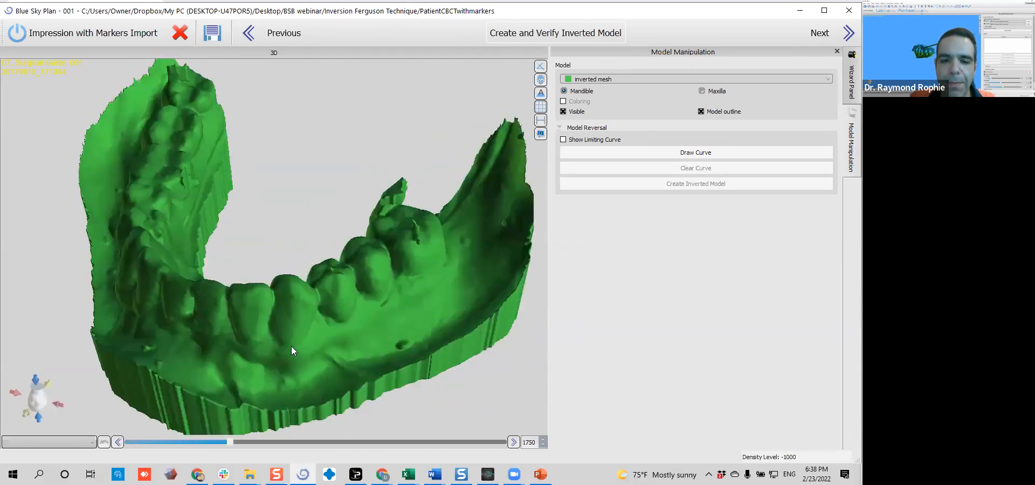
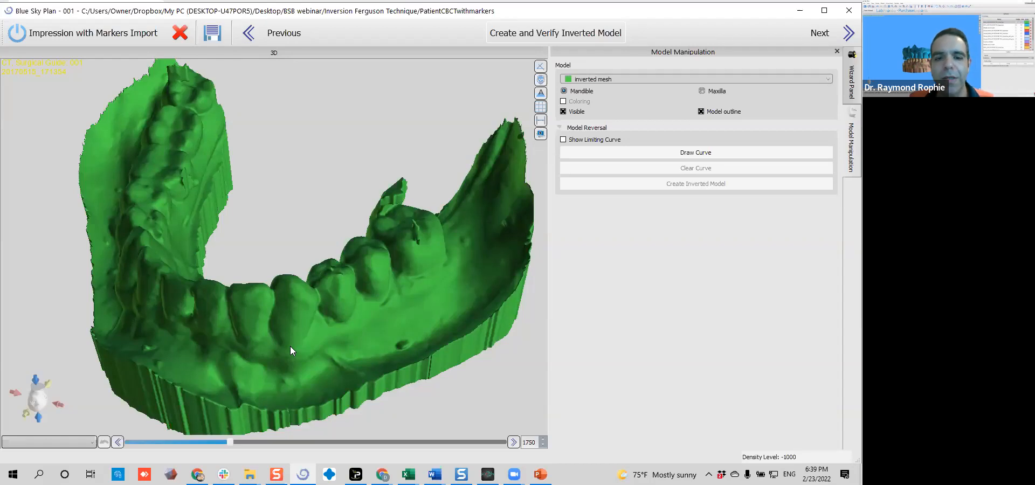
Examine the inverted model's teeth, borders, back ends and base from the front, above and both sides
drag(223, 212, 355, 207)
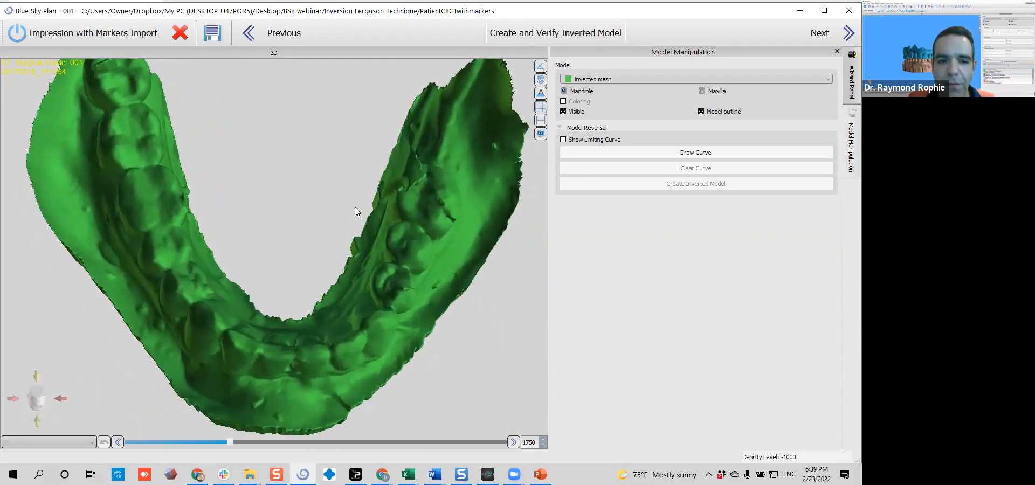
scroll(355, 208, down, 3)
drag(308, 229, 306, 331)
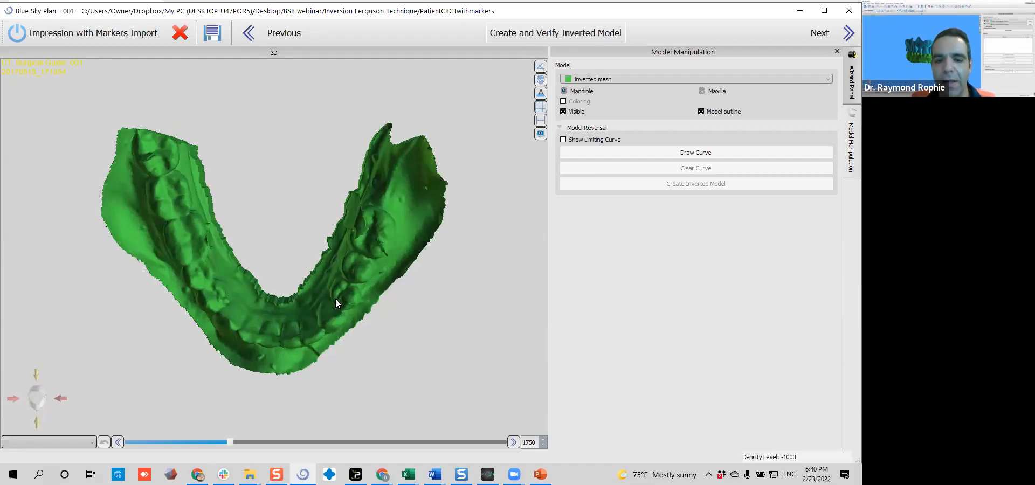
drag(266, 284, 234, 217)
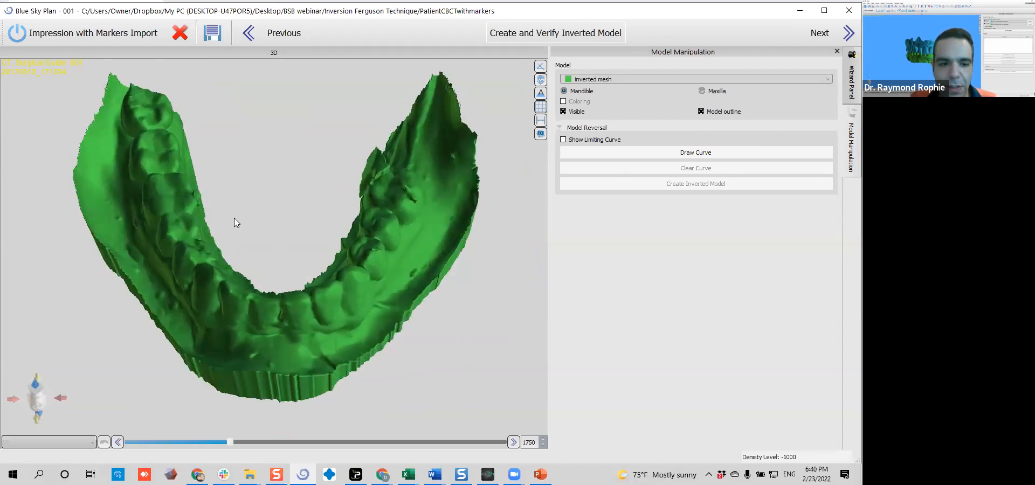
drag(327, 320, 94, 277)
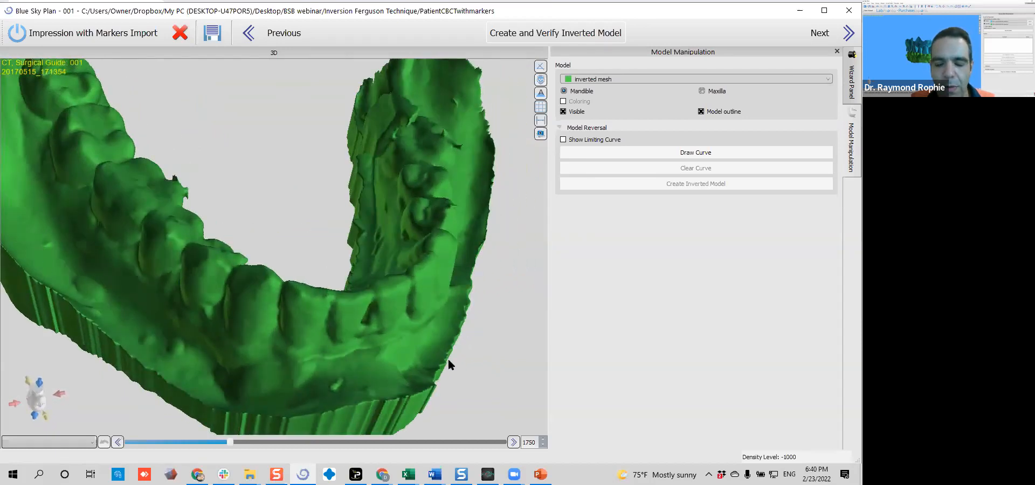
drag(445, 208, 206, 235)
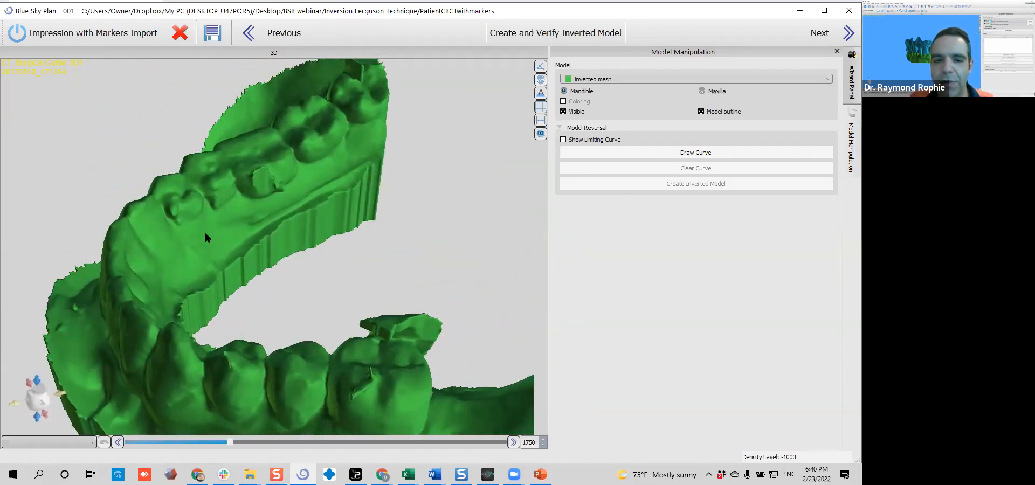
drag(240, 221, 153, 261)
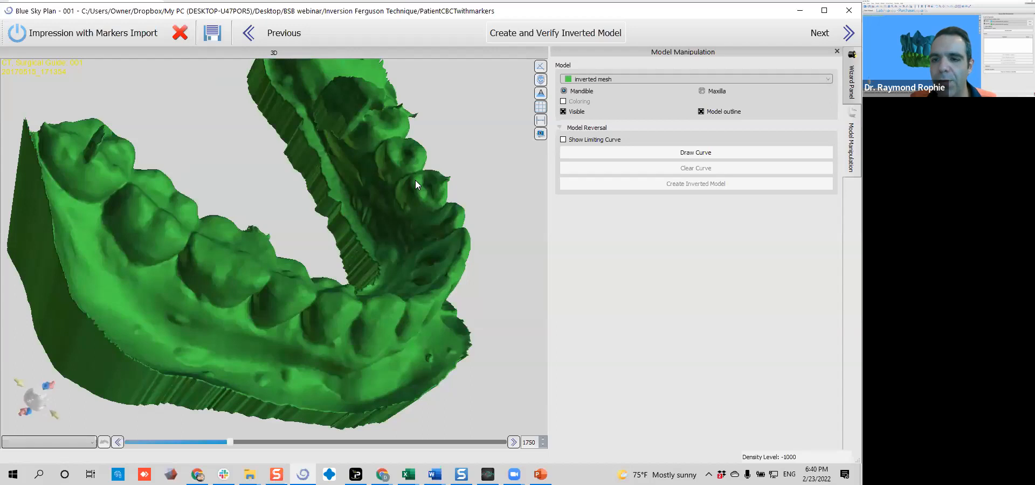
drag(394, 287, 367, 286)
middle_drag(458, 181, 367, 249)
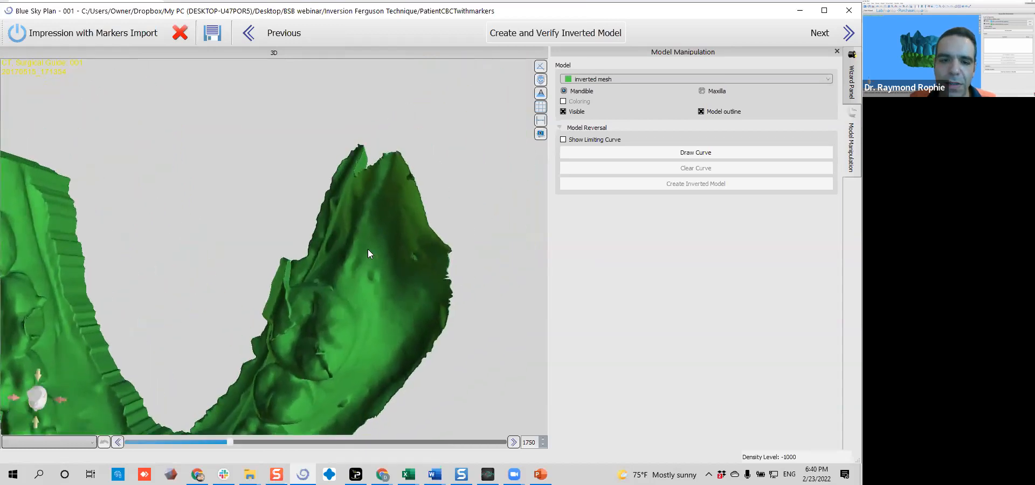
drag(342, 271, 151, 209)
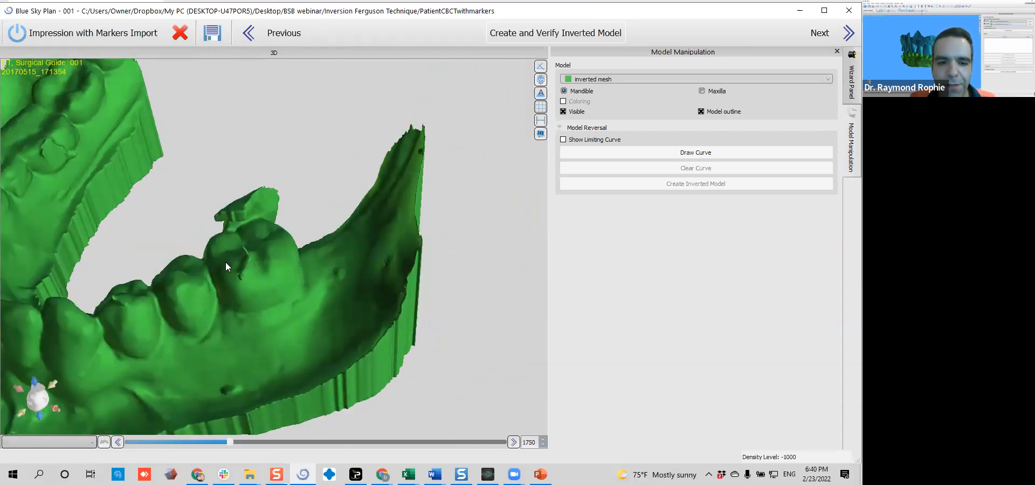
drag(217, 294, 302, 189)
Complete the marker impression import and raise the 3D view's density threshold to clear the soft tissue and scatter from the jaws
click(819, 34)
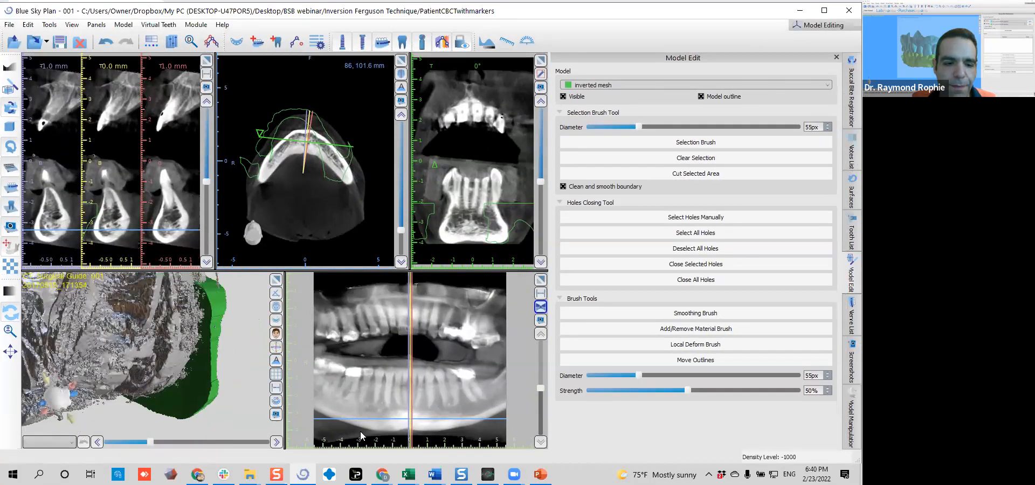
drag(235, 368, 158, 335)
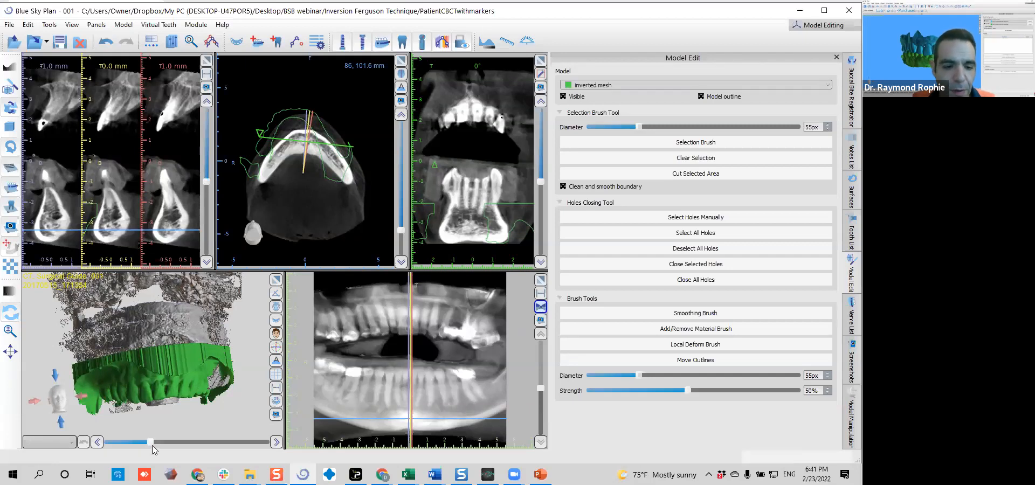
drag(152, 446, 196, 443)
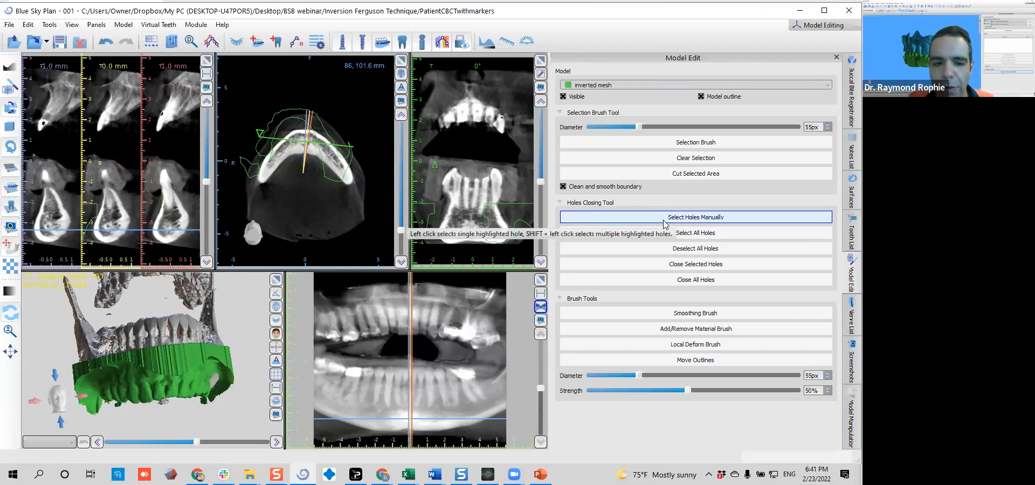
Align the inverted mesh to the CT scan with the Automatic alignment in Model Manipulation
click(850, 405)
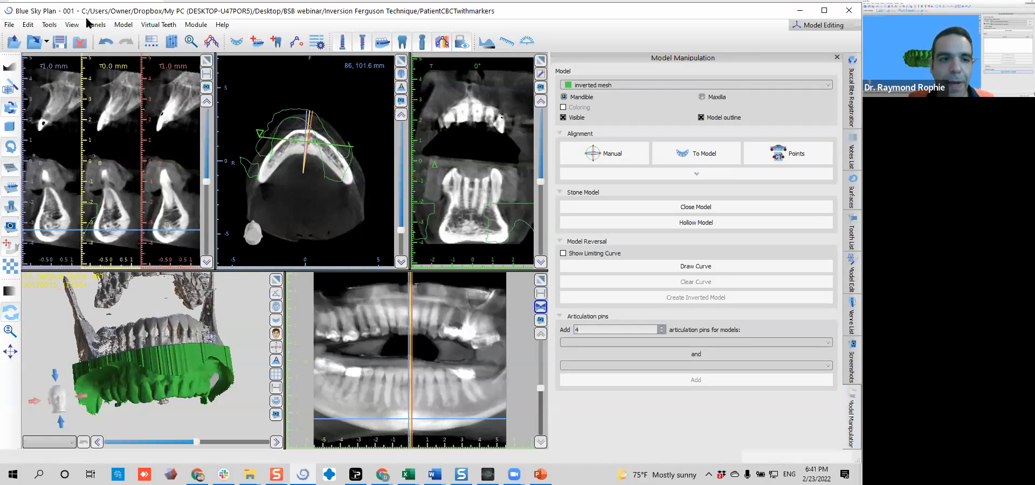
click(88, 22)
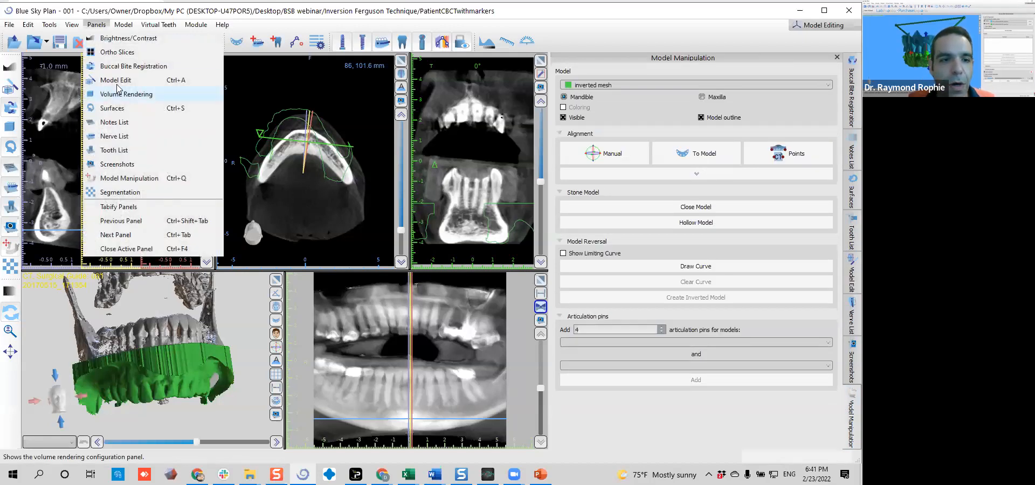
click(129, 178)
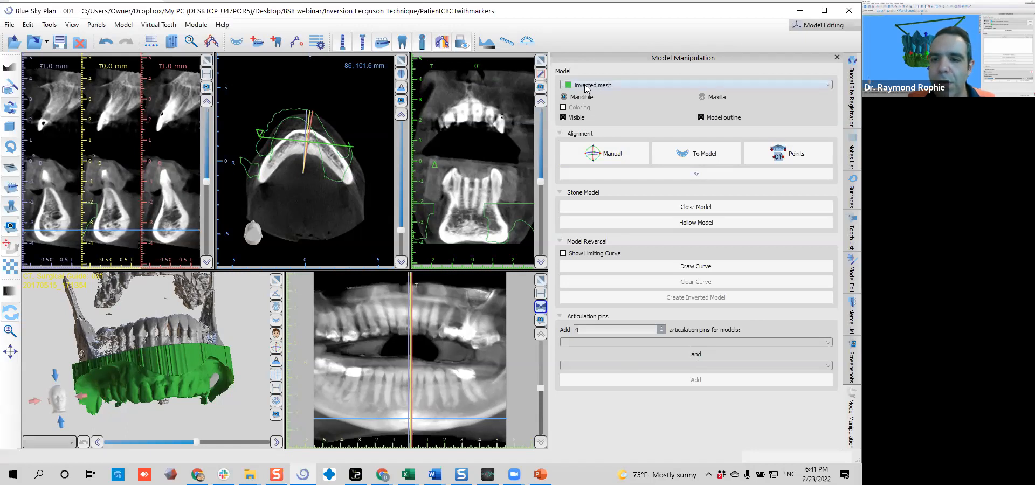
click(601, 86)
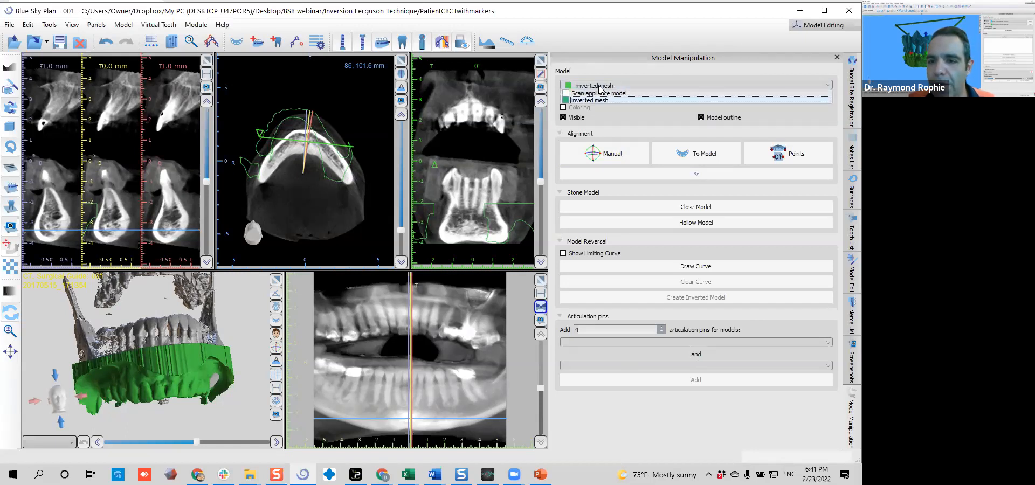
click(634, 87)
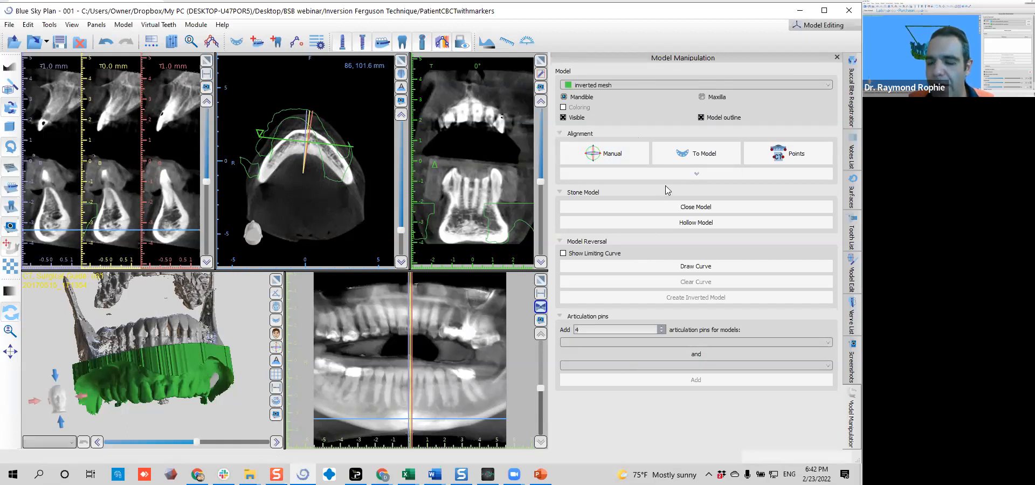
click(696, 173)
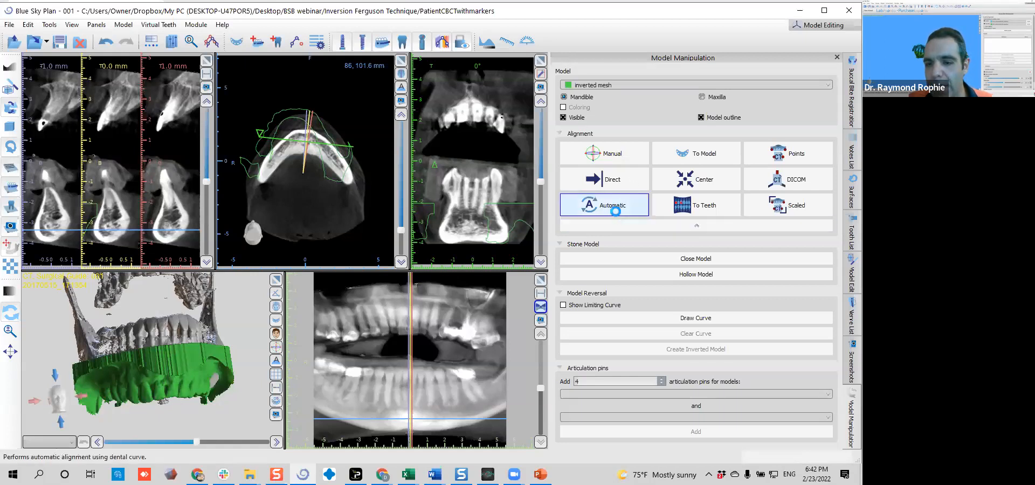
click(618, 215)
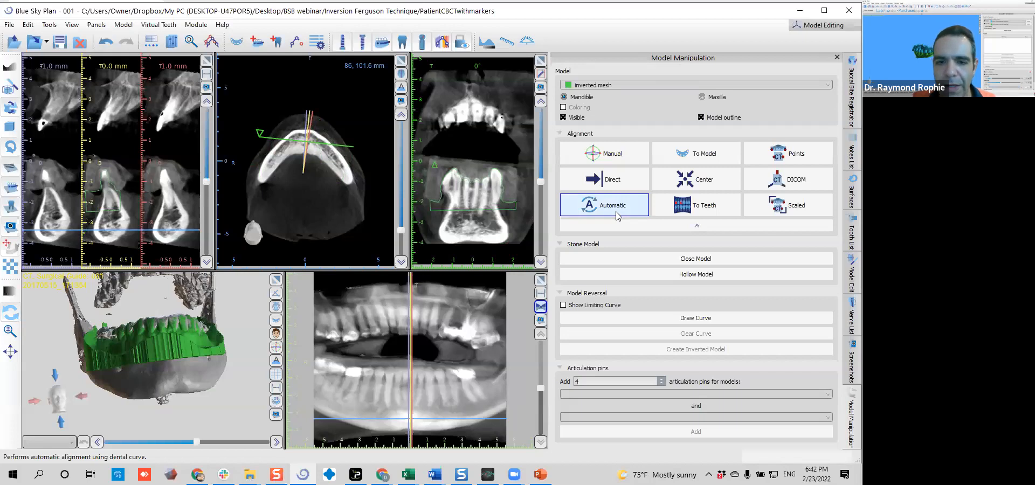
Inspect in 3D how the aligned inverted mesh sits on the lower jaw and teeth
drag(231, 351, 149, 389)
middle_drag(163, 314, 179, 376)
drag(249, 385, 246, 378)
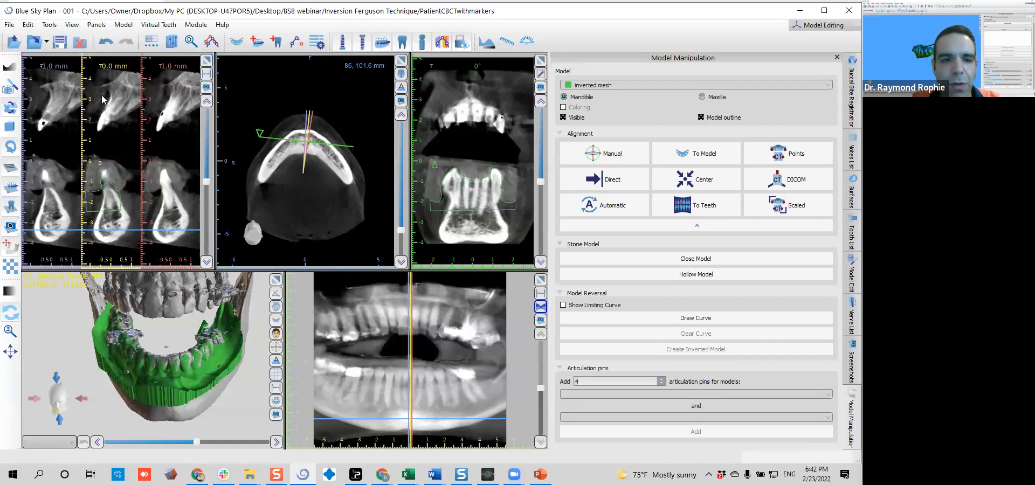
Maximize the cross-sectional views and check the mesh outline against the front tooth on the 0.0 mm slice
click(206, 63)
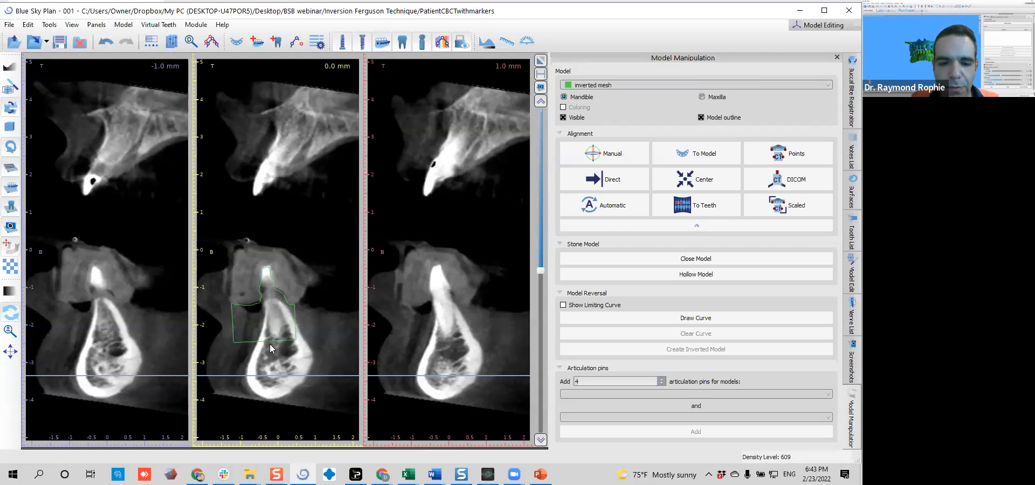
scroll(270, 376, up, 5)
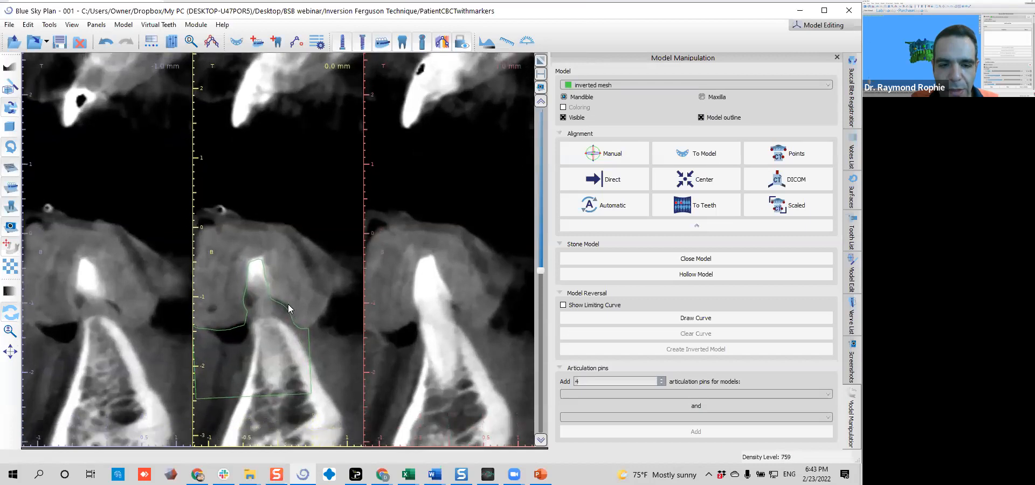
scroll(288, 304, down, 3)
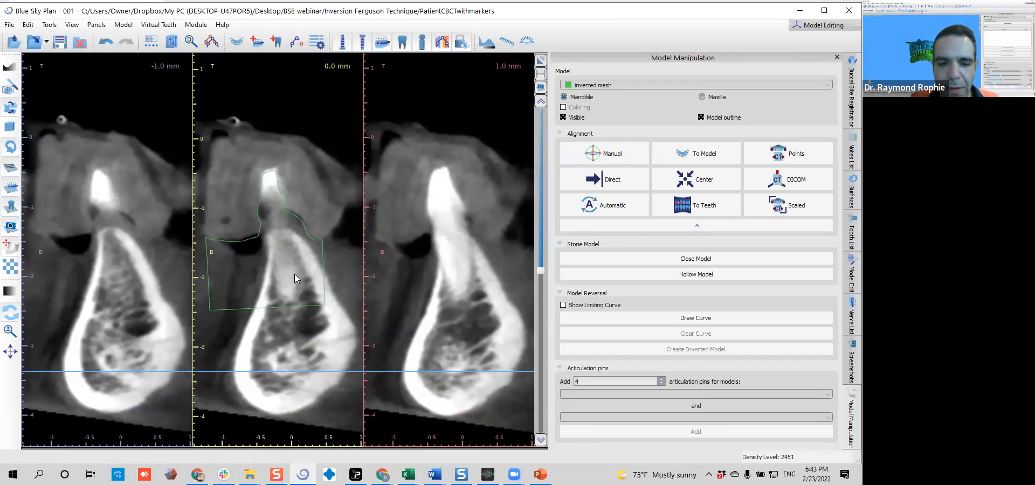
scroll(269, 324, up, 3)
scroll(291, 281, down, 3)
middle_drag(299, 263, 296, 267)
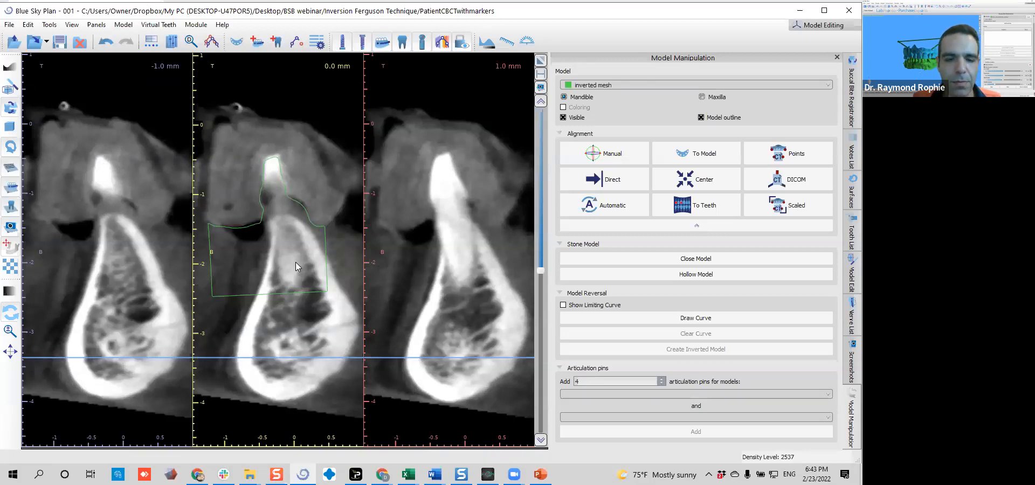
Check the mesh outline against the teeth and gums on the cross-sections from 0.0 to -15.0 mm
scroll(283, 241, down, 3)
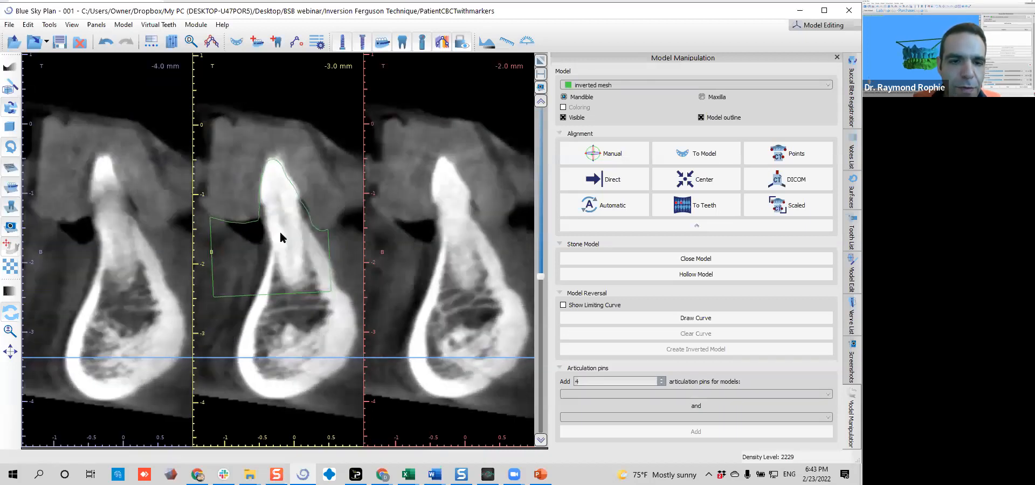
scroll(280, 228, down, 2)
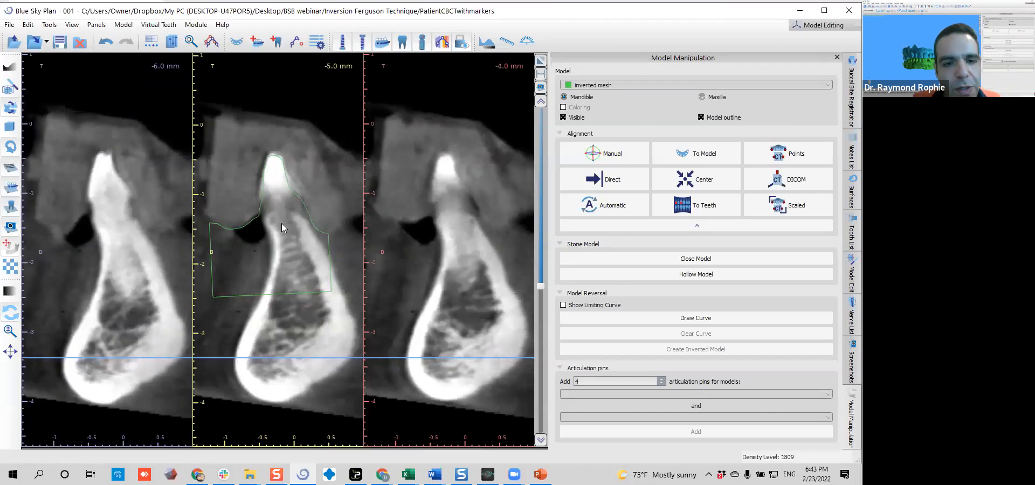
scroll(282, 227, down, 1)
scroll(282, 223, down, 1)
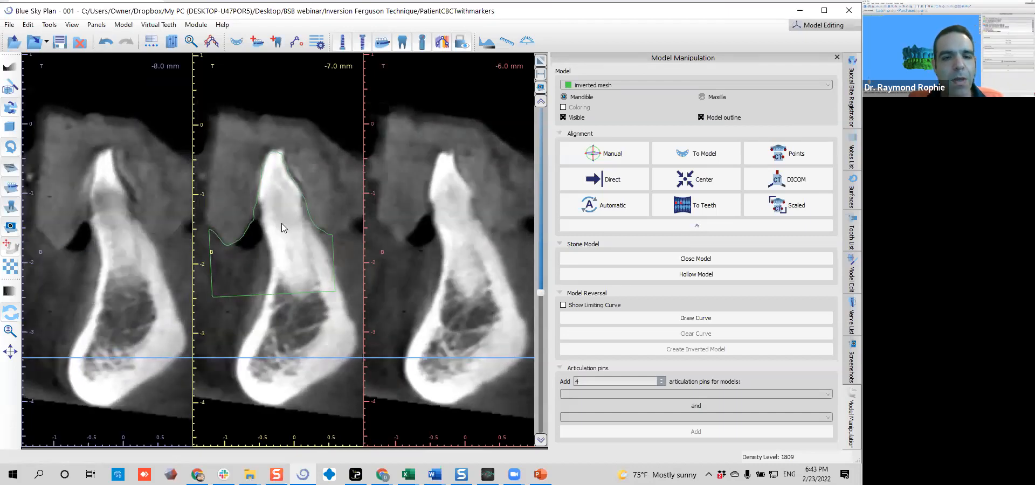
scroll(281, 223, down, 4)
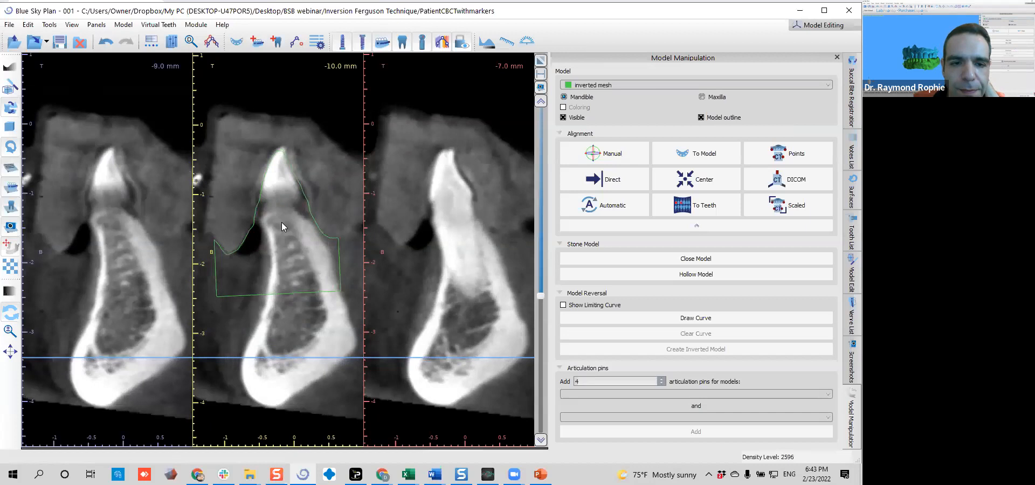
scroll(282, 222, down, 6)
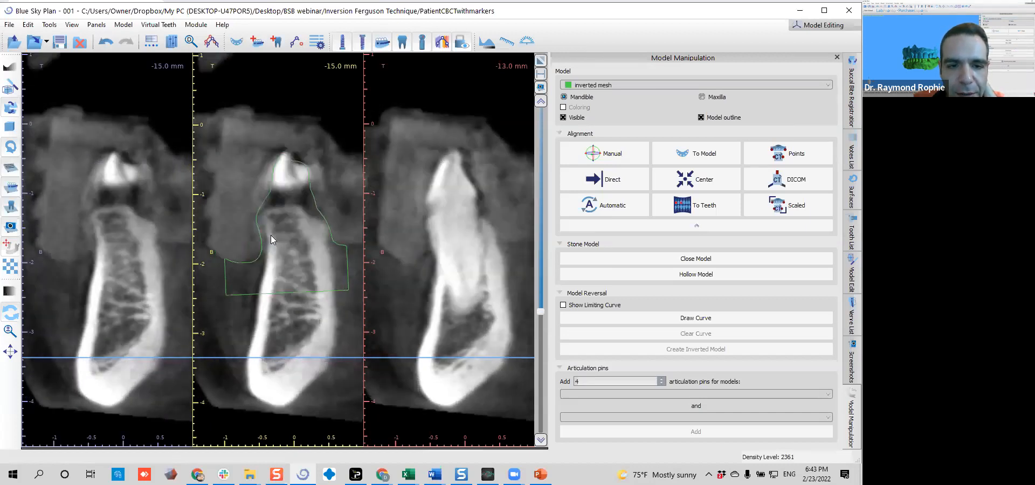
Examine the mesh outline closely around the tooth crown on the -17.0 mm cross-section
right_drag(274, 234, 283, 209)
middle_drag(283, 209, 295, 244)
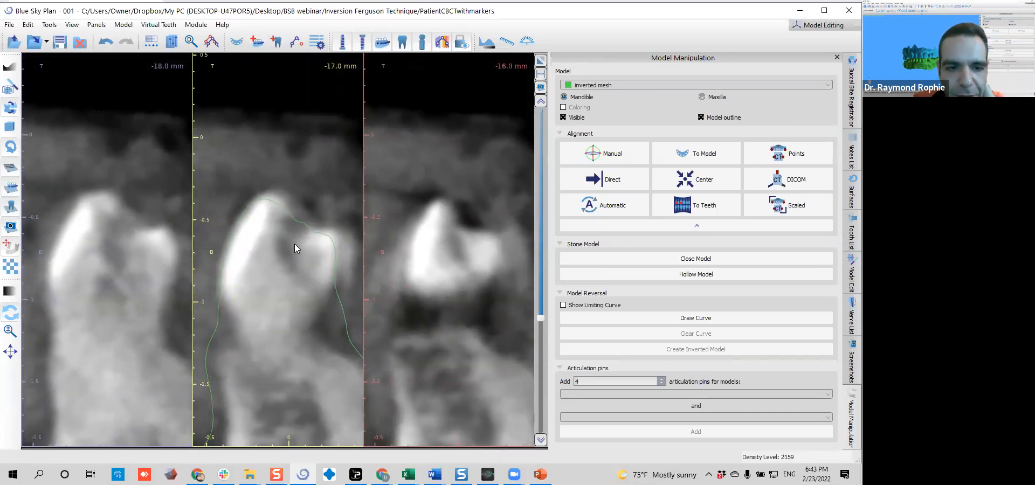
right_drag(272, 296, 226, 266)
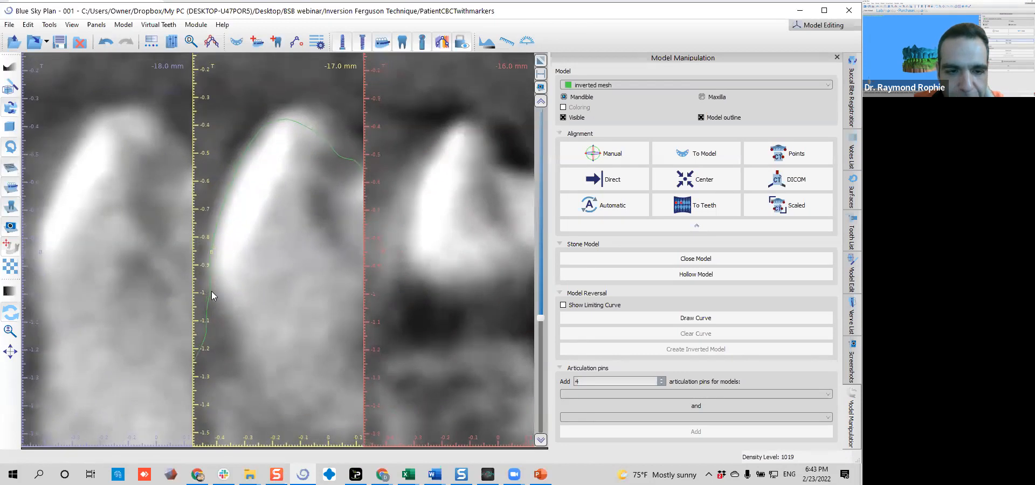
right_drag(319, 104, 286, 193)
middle_drag(293, 217, 281, 189)
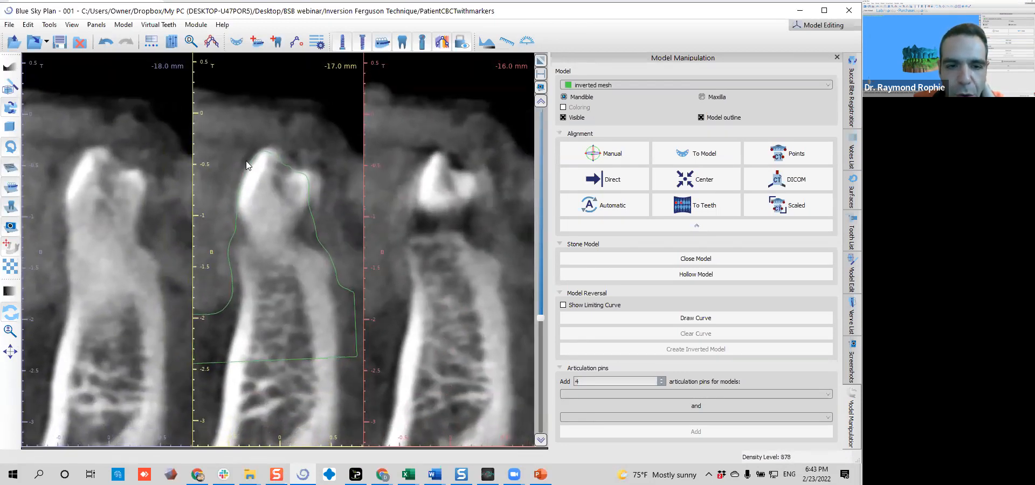
right_drag(329, 213, 320, 224)
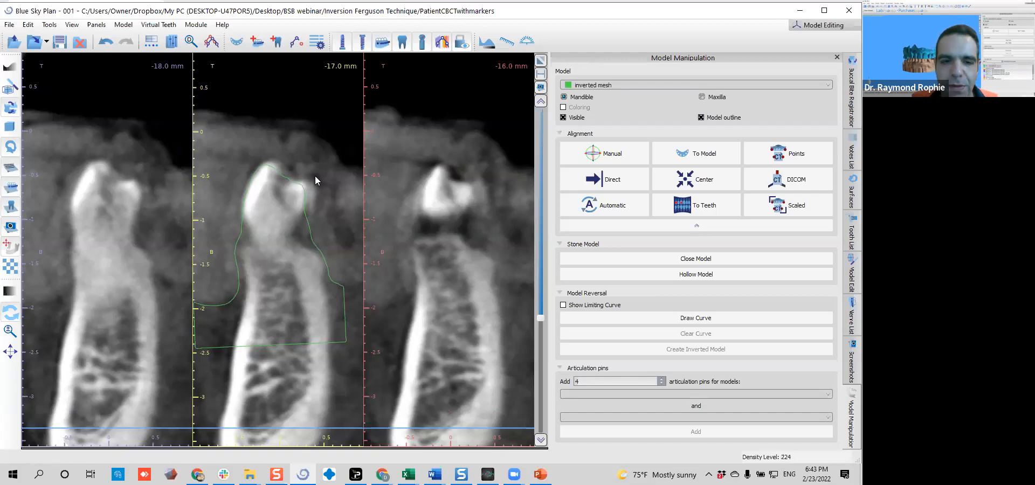
Check the mesh outline against the back teeth on the cross-sections from -17.0 to -32.0 mm
scroll(315, 175, down, 3)
scroll(314, 177, down, 3)
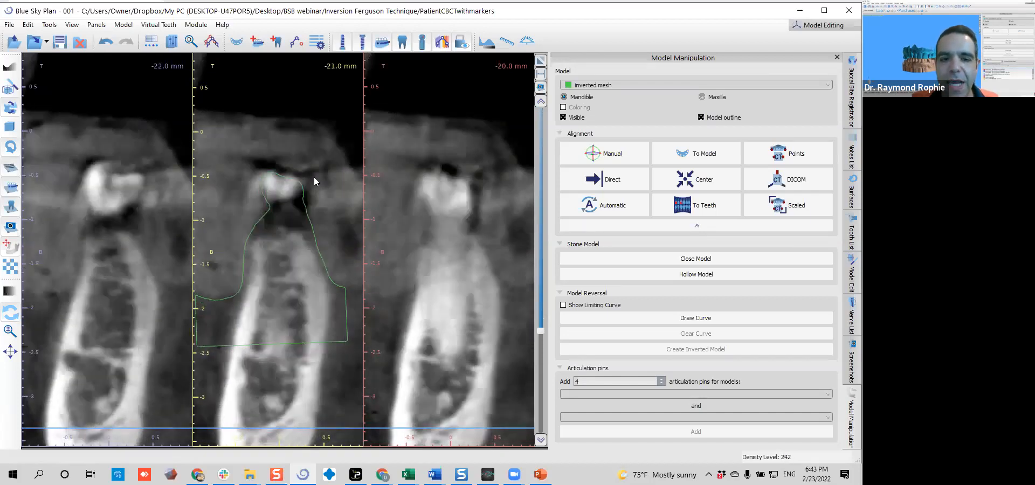
scroll(316, 182, down, 3)
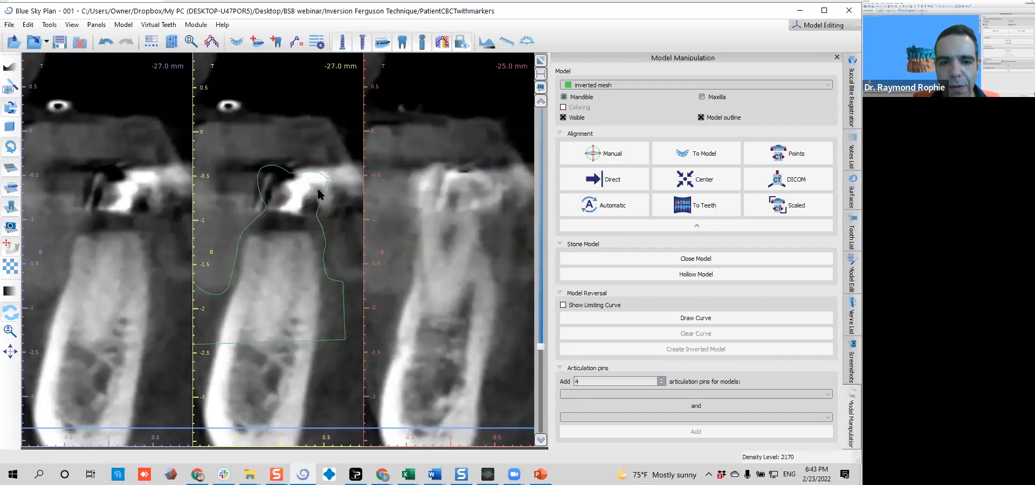
scroll(318, 190, down, 4)
scroll(320, 194, down, 7)
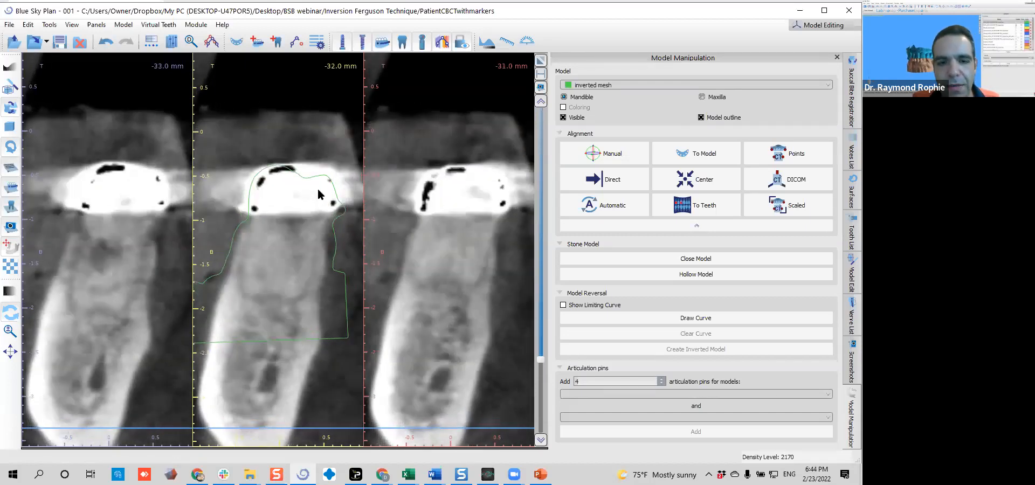
Check the mesh outline against the rearmost teeth on the cross-sections from -32.0 to -53.0 mm
scroll(318, 194, down, 6)
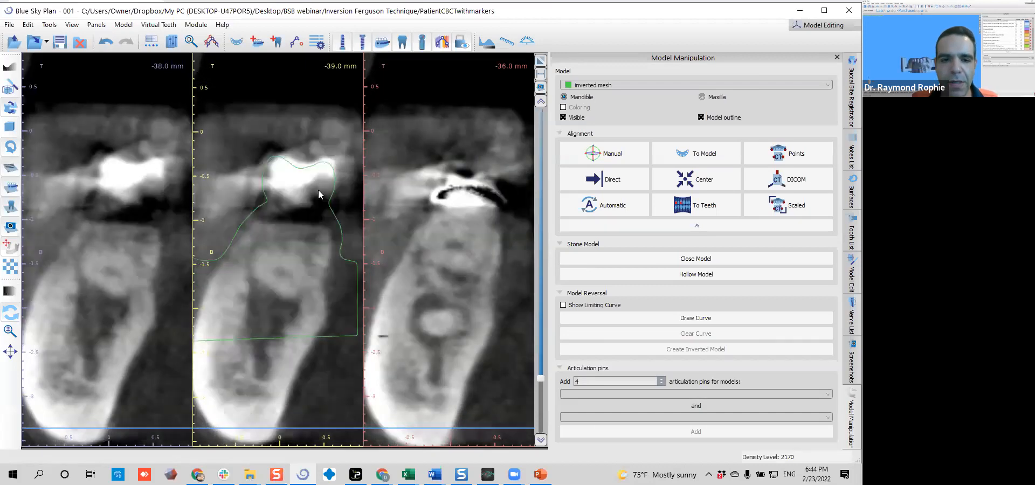
scroll(318, 190, down, 6)
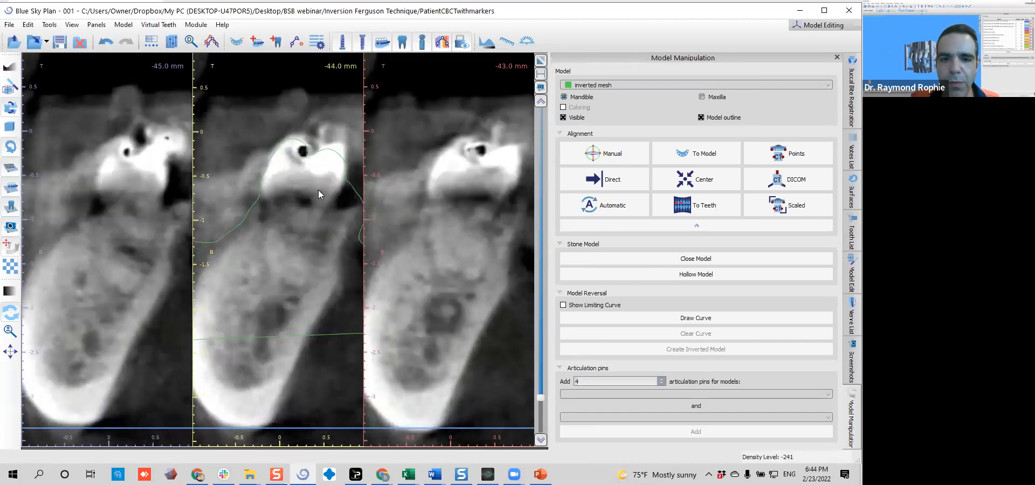
middle_drag(310, 180, 288, 187)
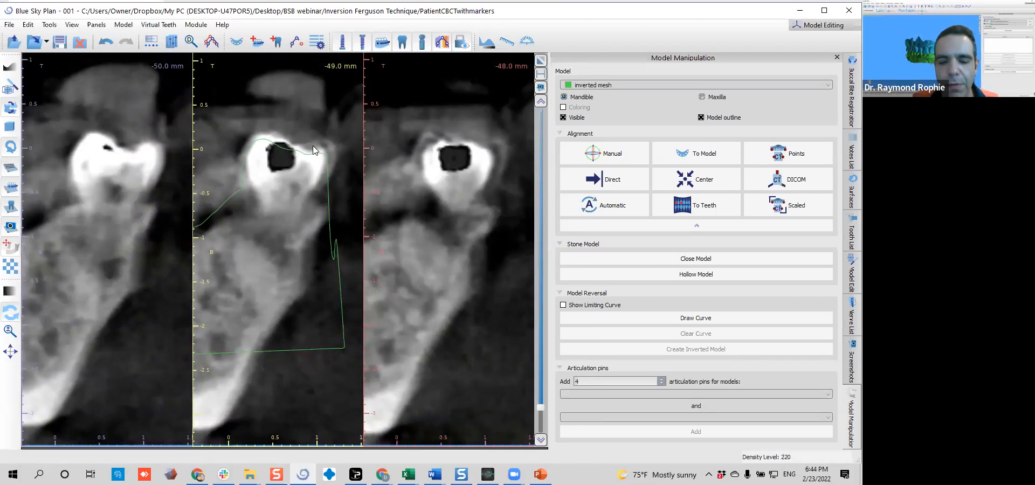
scroll(303, 156, down, 4)
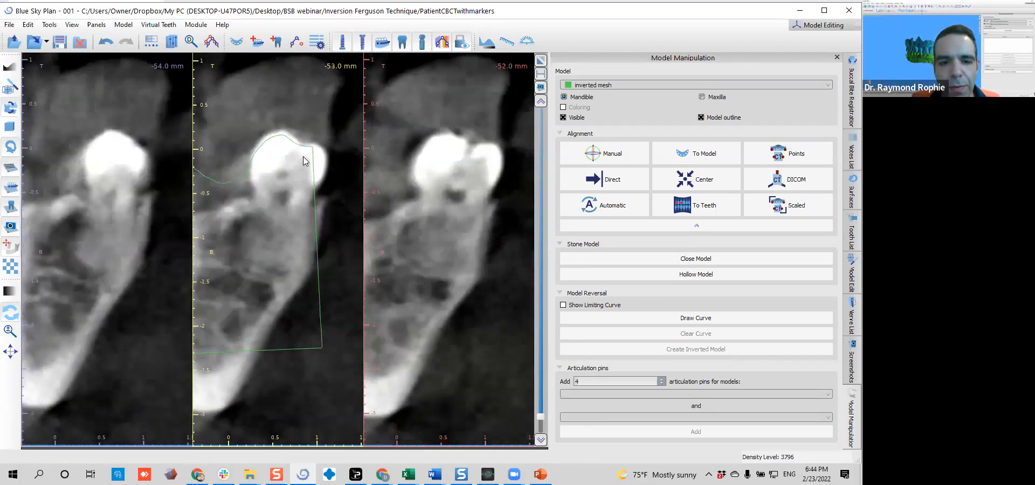
Recheck the mesh outline around the molar crowns on the cross-sections from -53.0 back to -44.0 mm
scroll(303, 156, up, 3)
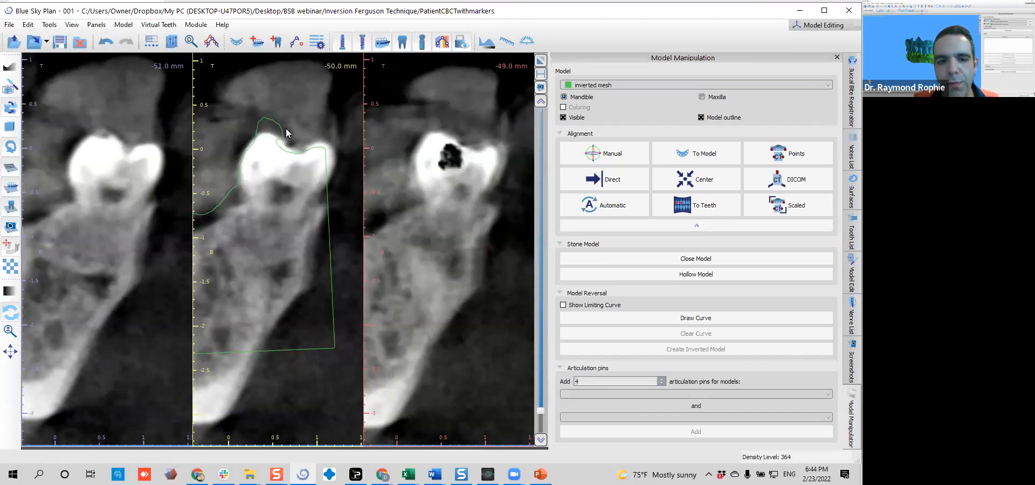
scroll(286, 128, up, 3)
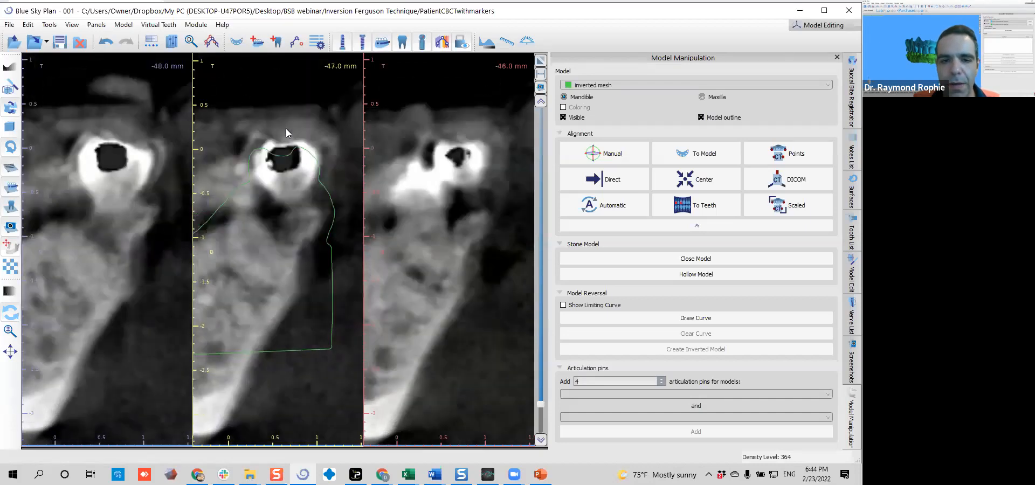
scroll(286, 128, up, 3)
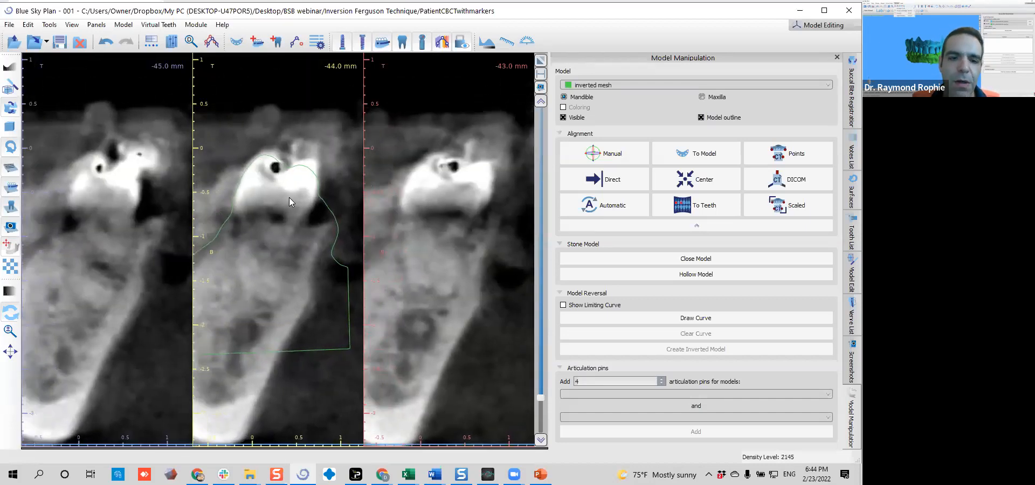
scroll(290, 196, down, 1)
scroll(290, 196, up, 1)
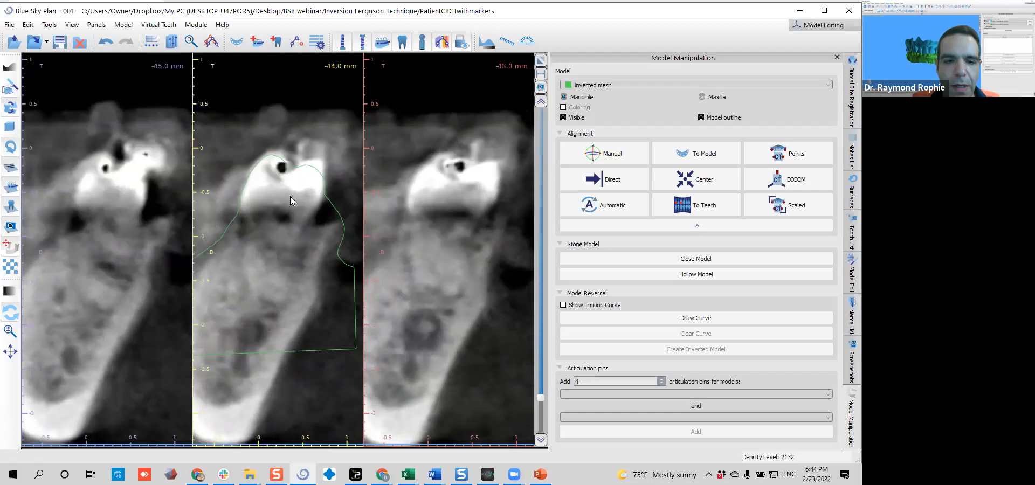
Compare the mesh outline with the teeth and gums on the cross-sections from -44.0 forward to -2.0 mm
scroll(290, 198, up, 7)
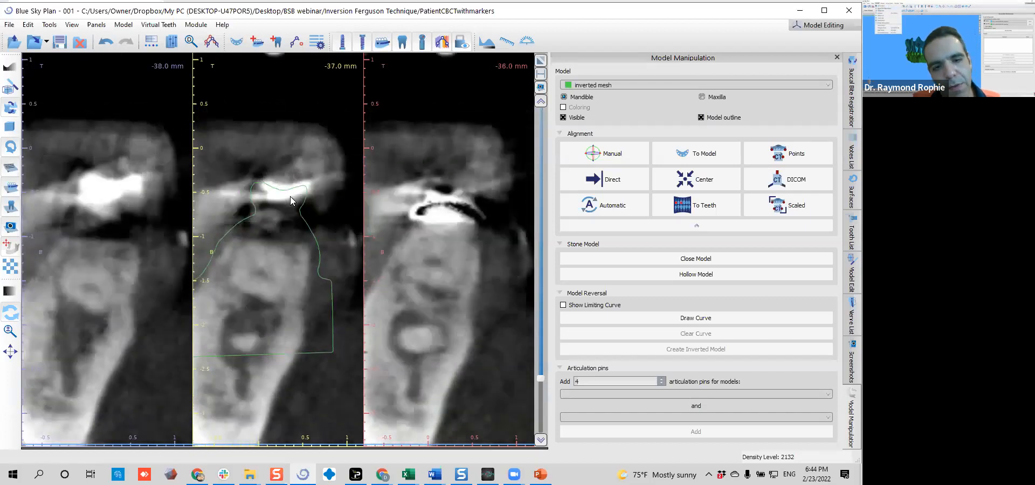
scroll(290, 197, up, 7)
scroll(291, 200, up, 7)
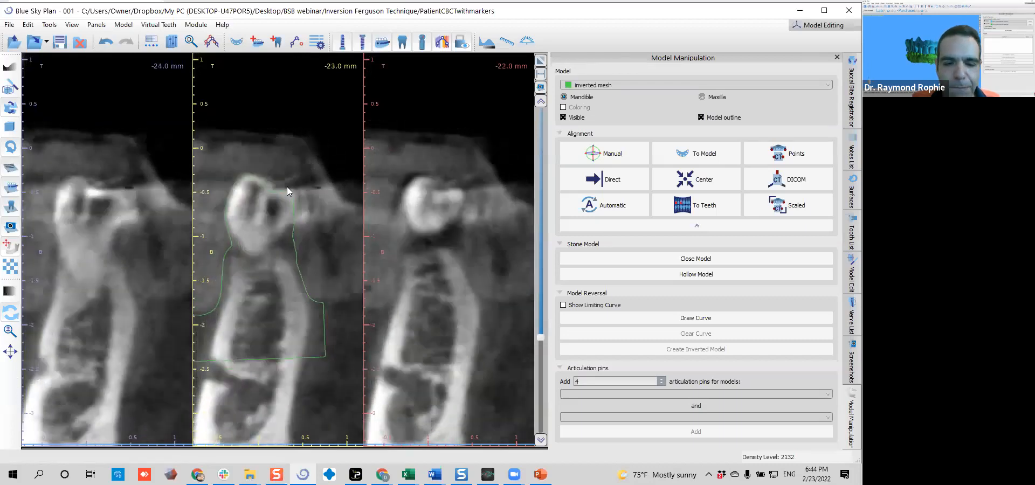
scroll(287, 188, up, 6)
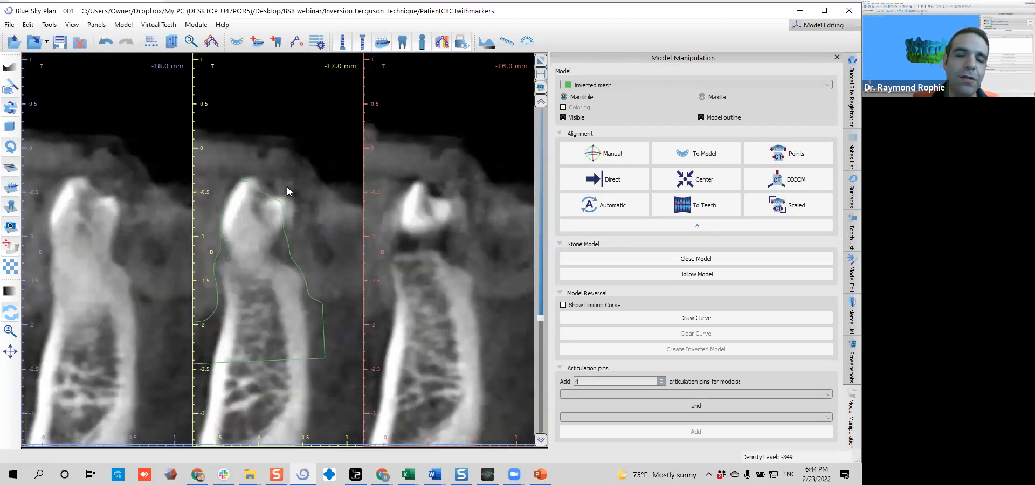
scroll(286, 191, up, 7)
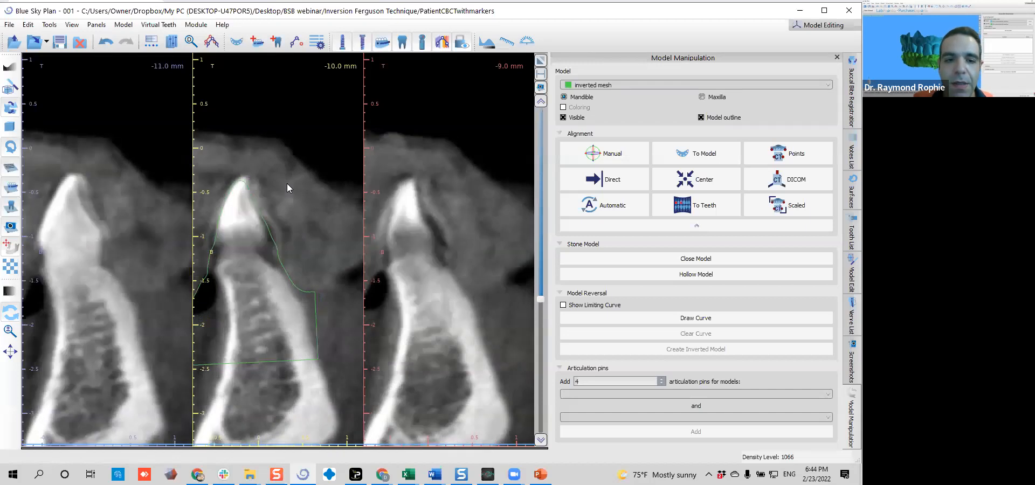
scroll(288, 184, up, 8)
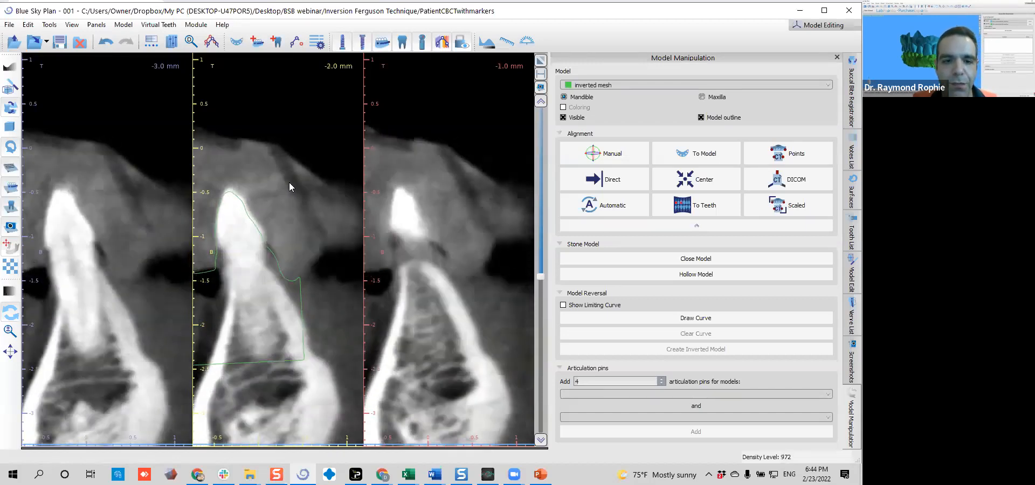
Check the mesh outline against the tooth crowns on the other side of the arch, from -2.0 to 21.0 mm
scroll(289, 182, up, 7)
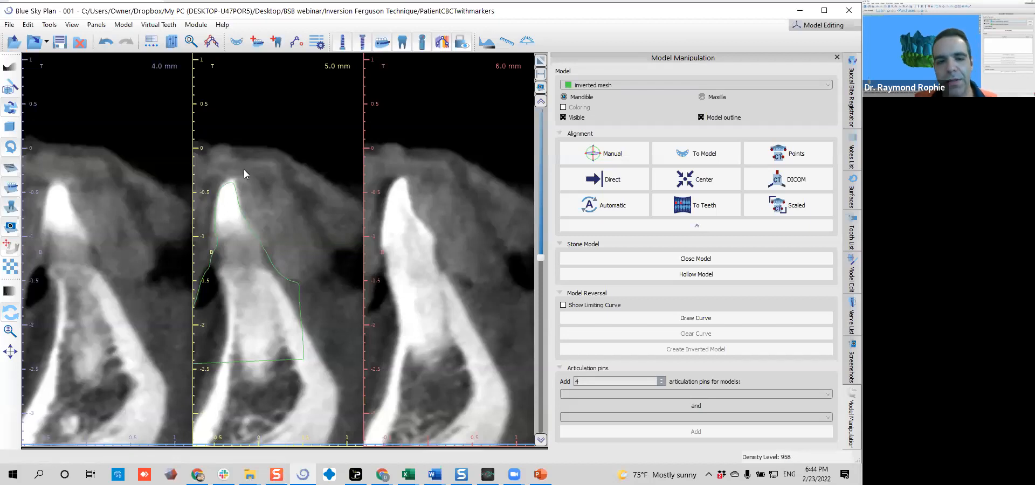
scroll(250, 189, up, 5)
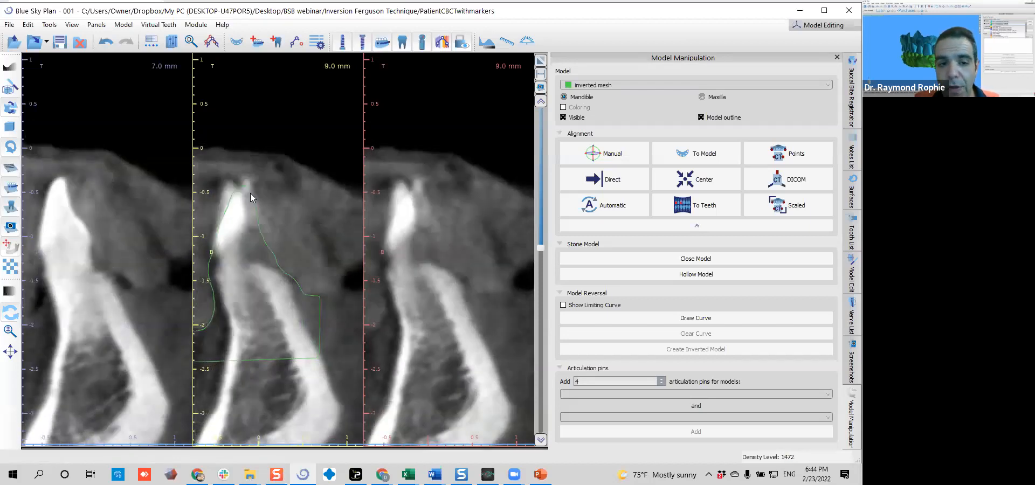
scroll(250, 193, up, 8)
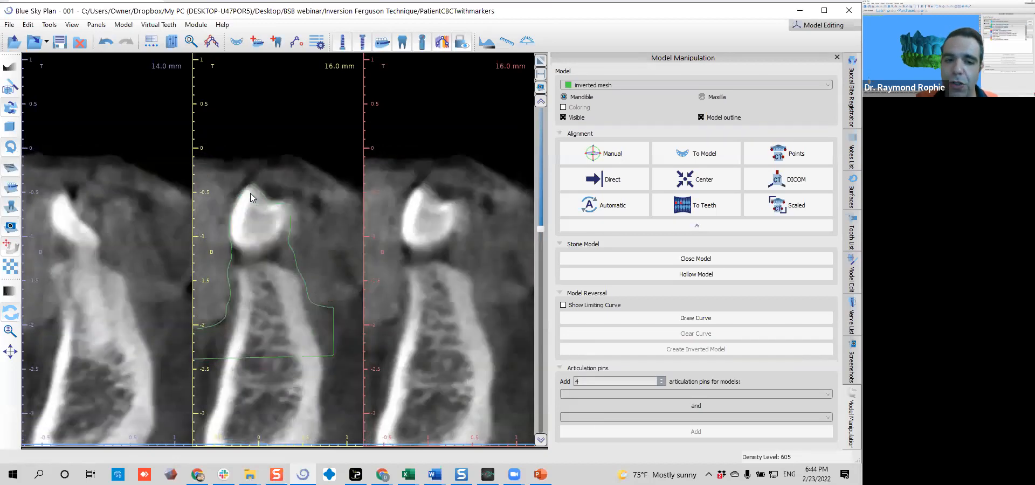
scroll(250, 193, up, 4)
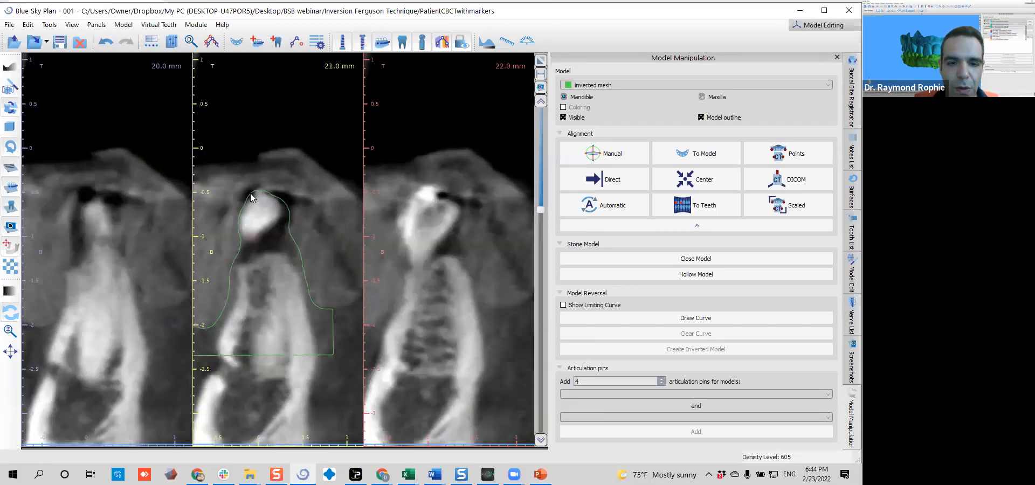
Check the mesh outline against the restored back teeth and the toothless ridge on the cross-sections from 21.0 to 40.0 mm
scroll(250, 193, up, 6)
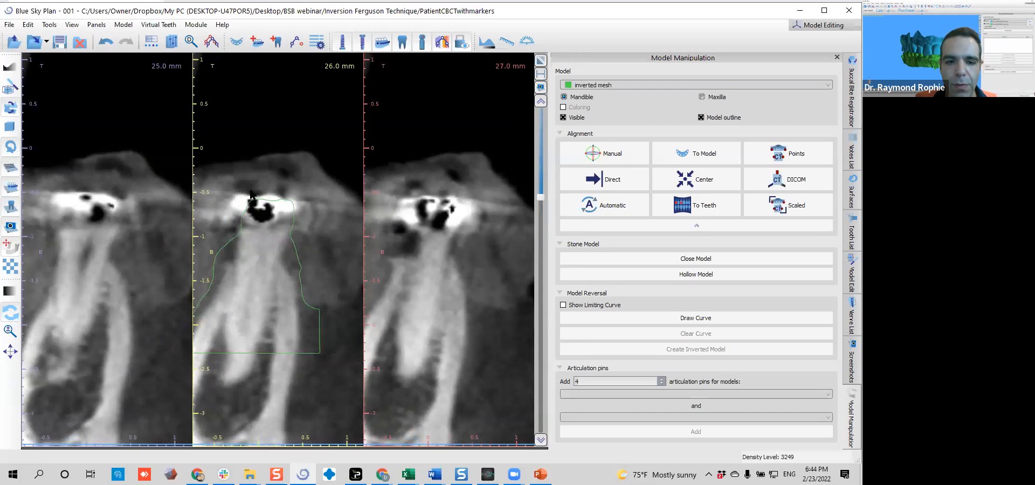
scroll(250, 193, up, 5)
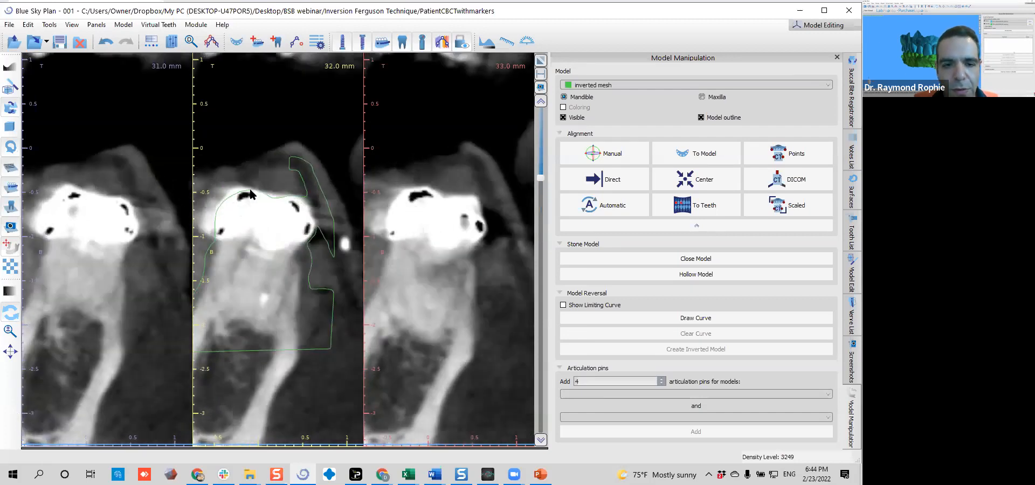
scroll(251, 193, up, 8)
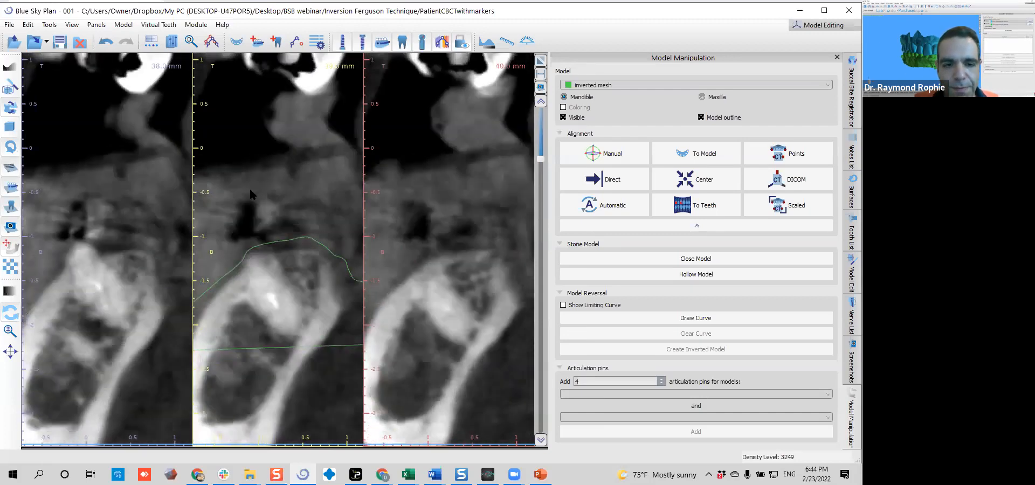
scroll(250, 189, up, 3)
scroll(253, 231, down, 3)
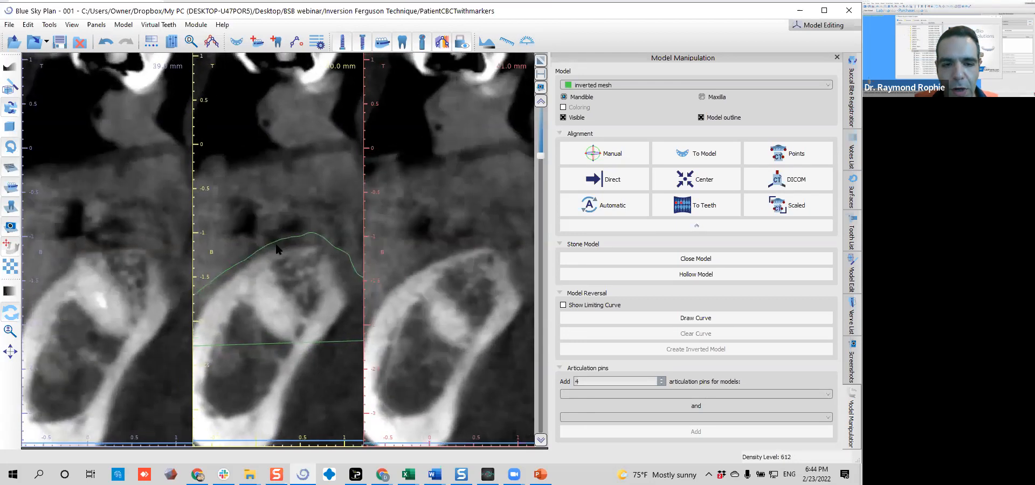
Examine closely the gap between the mesh outline and the bone crest on the 40.0 mm cross-section
middle_drag(285, 270, 274, 240)
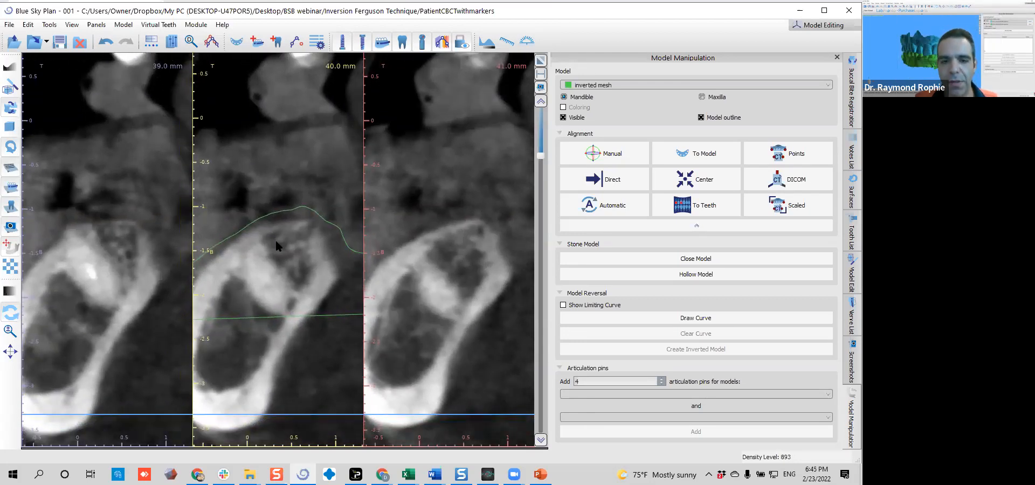
middle_drag(276, 244, 281, 246)
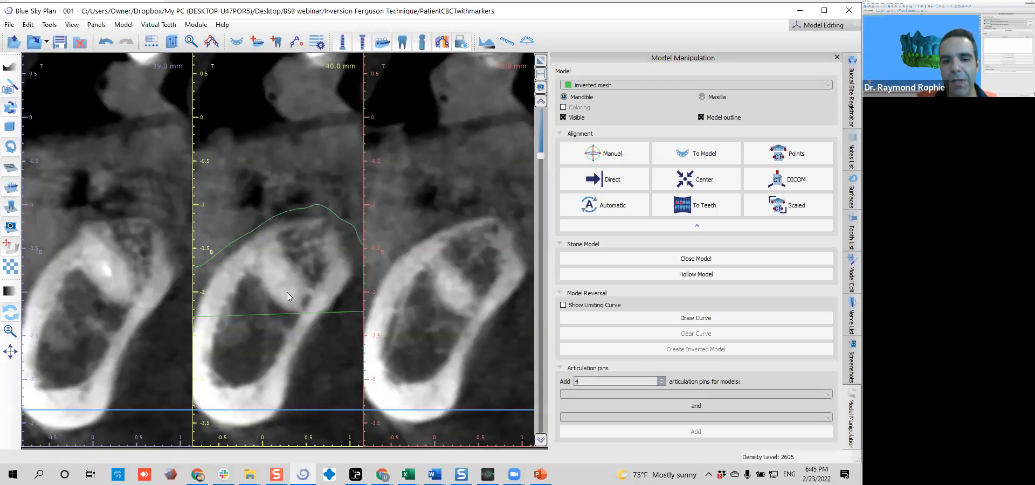
scroll(275, 305, up, 2)
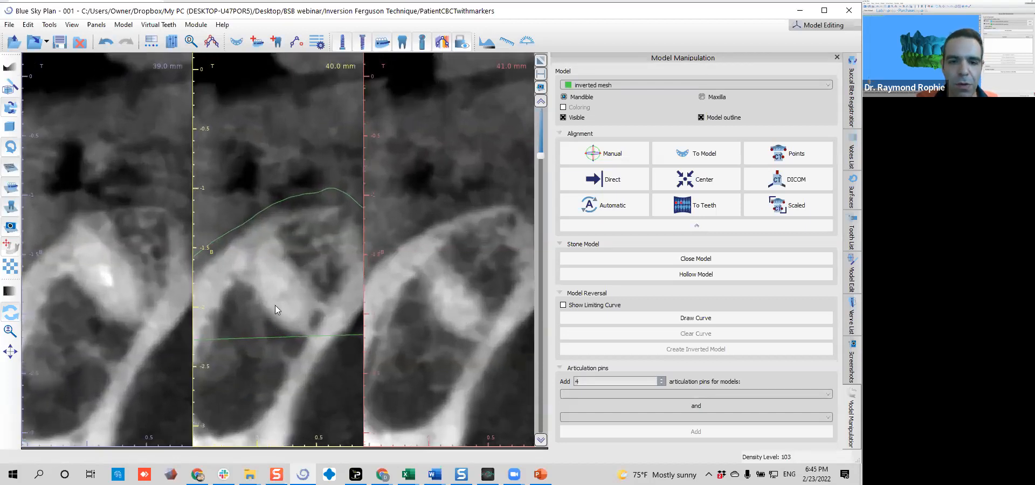
scroll(278, 296, up, 1)
scroll(278, 258, up, 2)
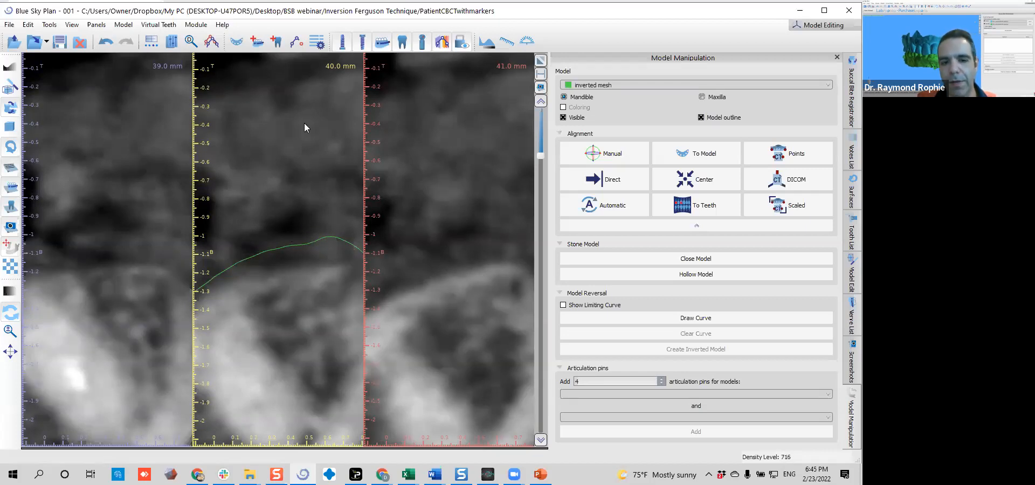
scroll(304, 123, down, 5)
scroll(296, 189, up, 2)
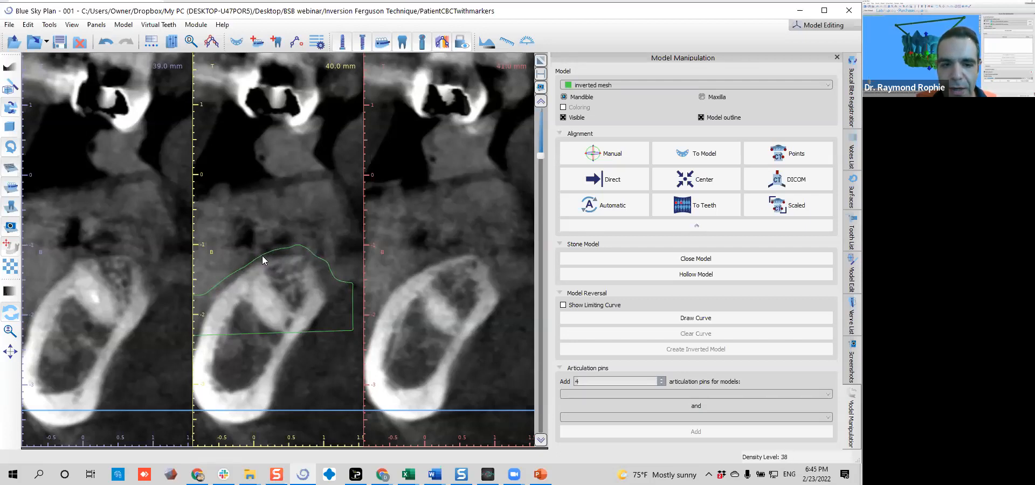
Check the mesh outline over the toothless ridge on the cross-sections from 40.0 to 47.0 mm
scroll(266, 305, up, 4)
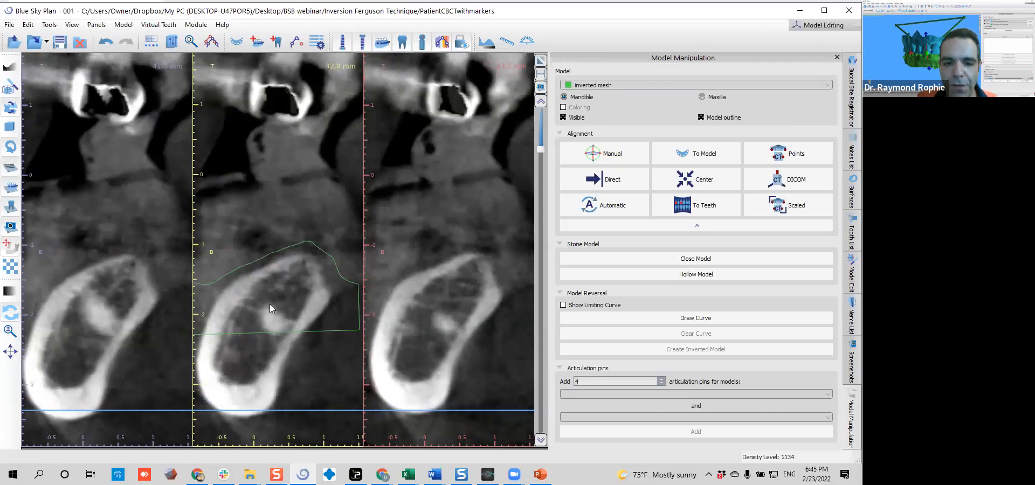
scroll(270, 304, up, 2)
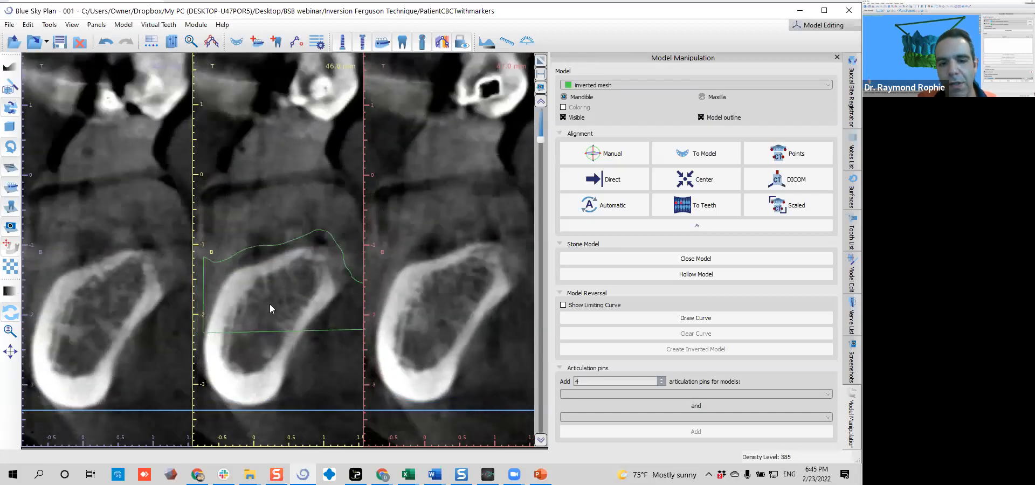
scroll(270, 305, up, 2)
scroll(280, 286, down, 2)
Restore the multi-view layout, maximize the axial view and move its slice up to the level of the teeth
click(541, 60)
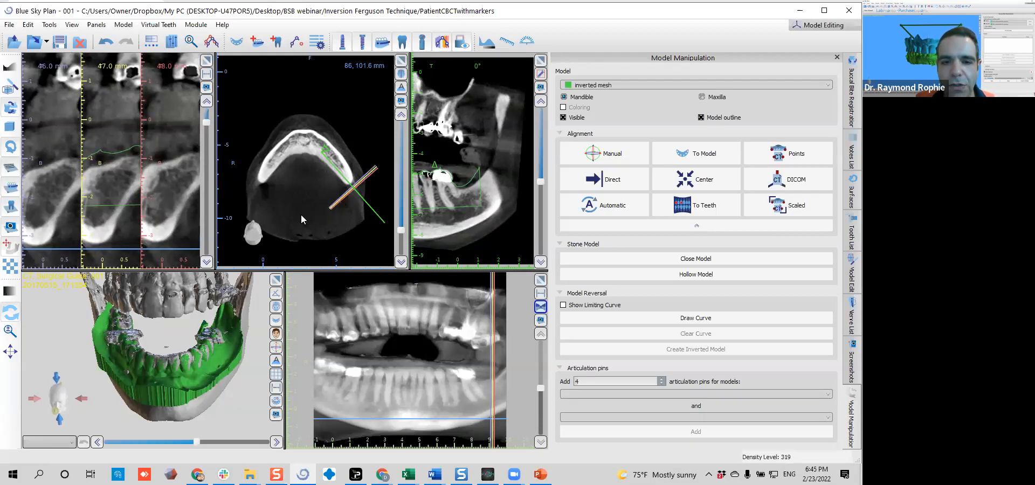
click(401, 60)
drag(538, 379, 540, 268)
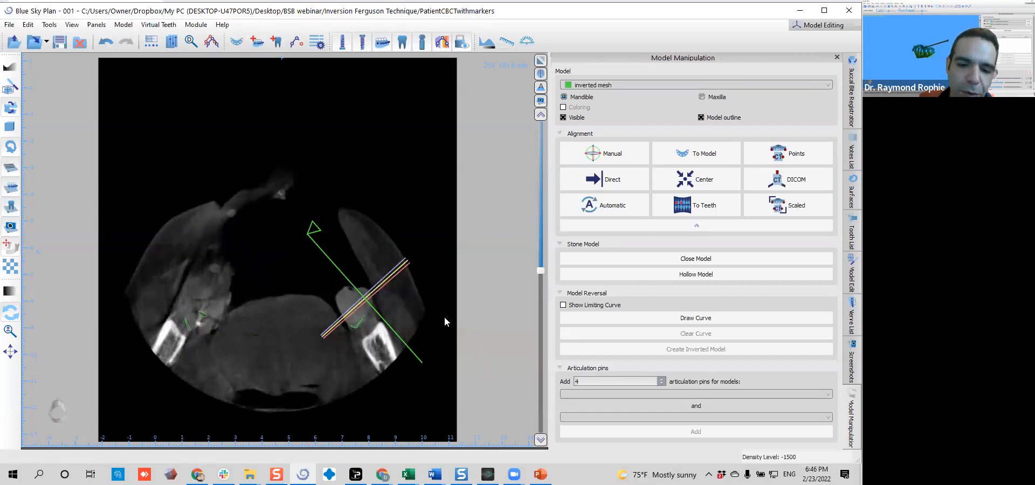
Check the mesh outline against the back teeth and gum ridges on the neighbouring axial slices
scroll(442, 316, up, 5)
scroll(442, 317, up, 2)
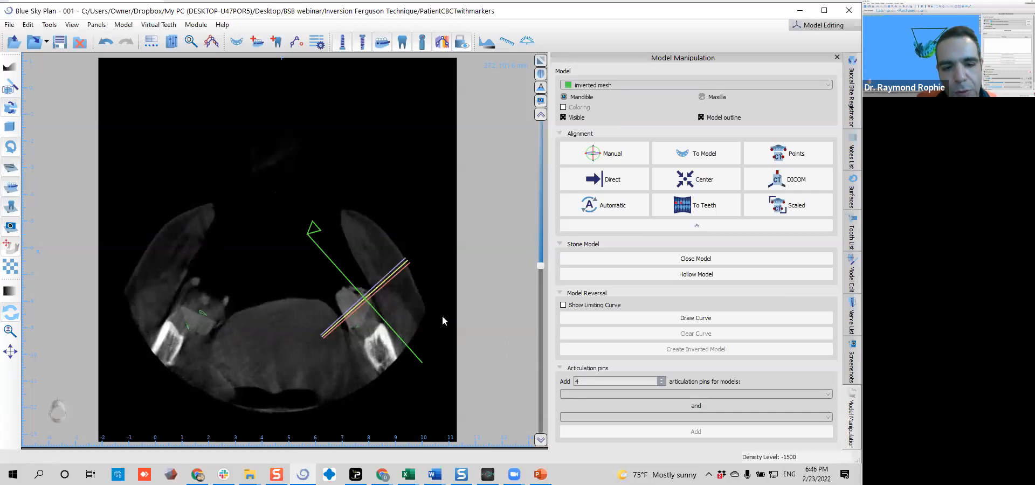
scroll(442, 313, down, 4)
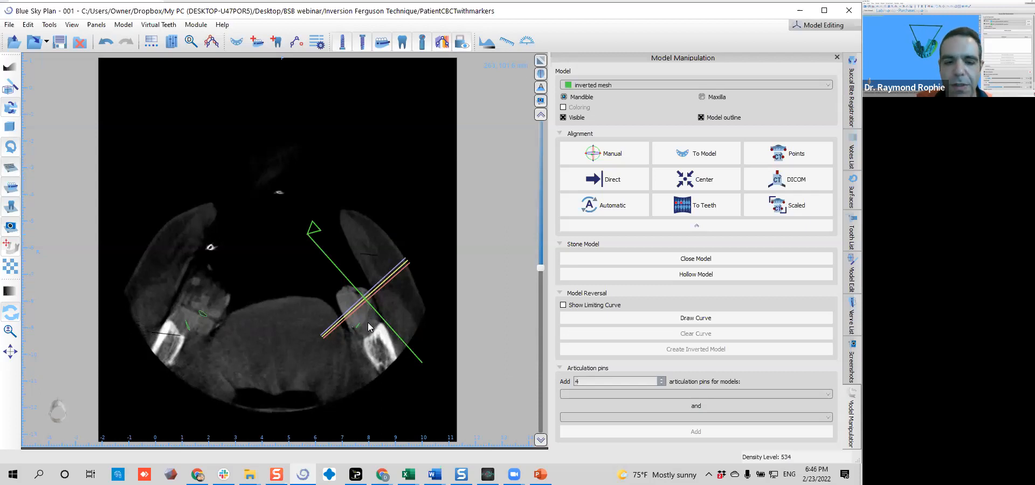
scroll(369, 327, down, 3)
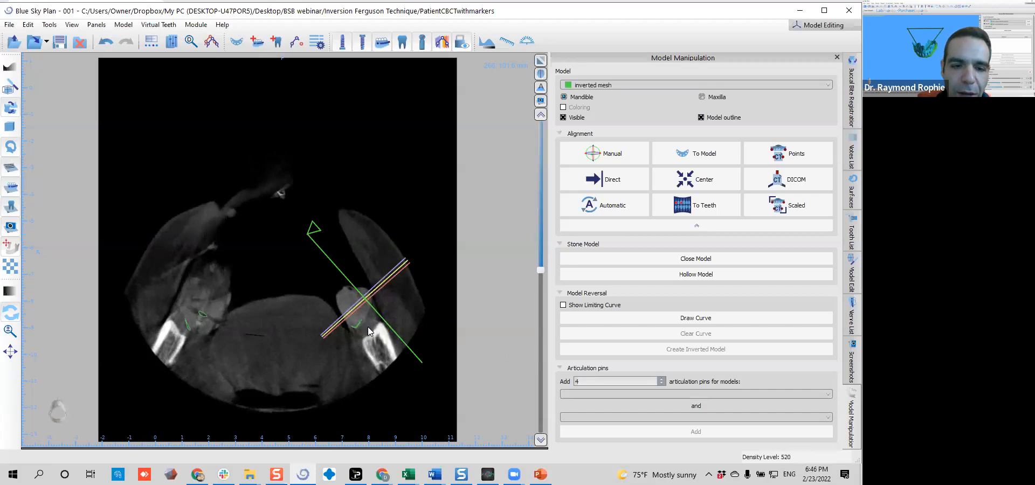
scroll(368, 328, down, 5)
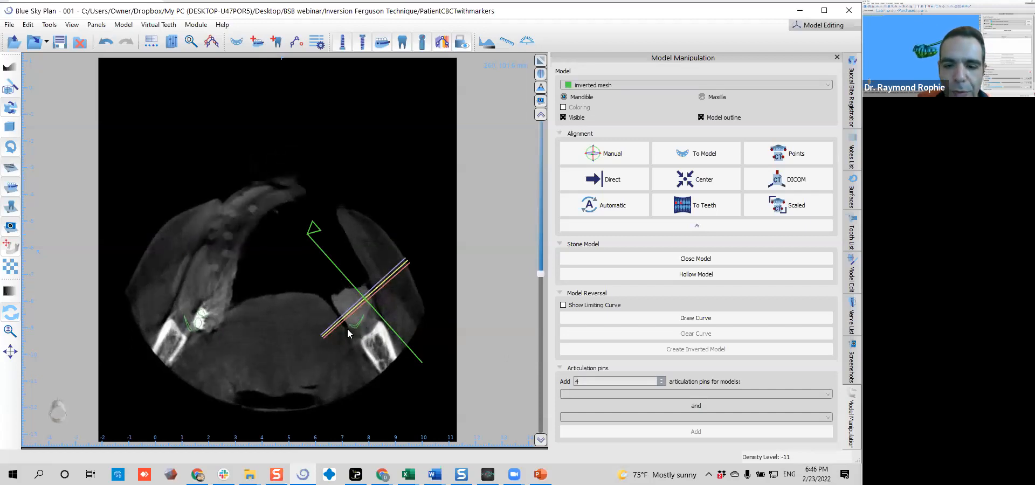
scroll(486, 297, down, 6)
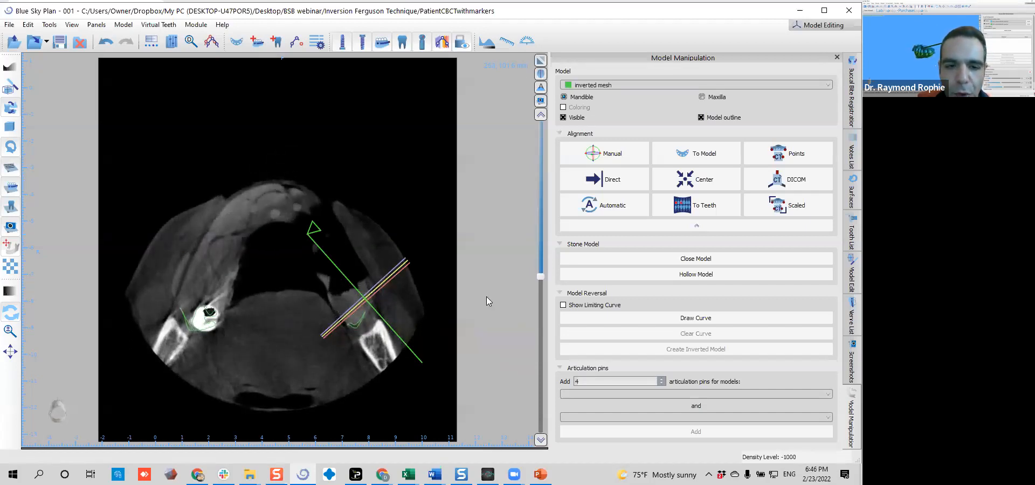
Enlarge the axial view around the rearmost molar on the patient's right side, at a slice through its crown
scroll(483, 298, down, 3)
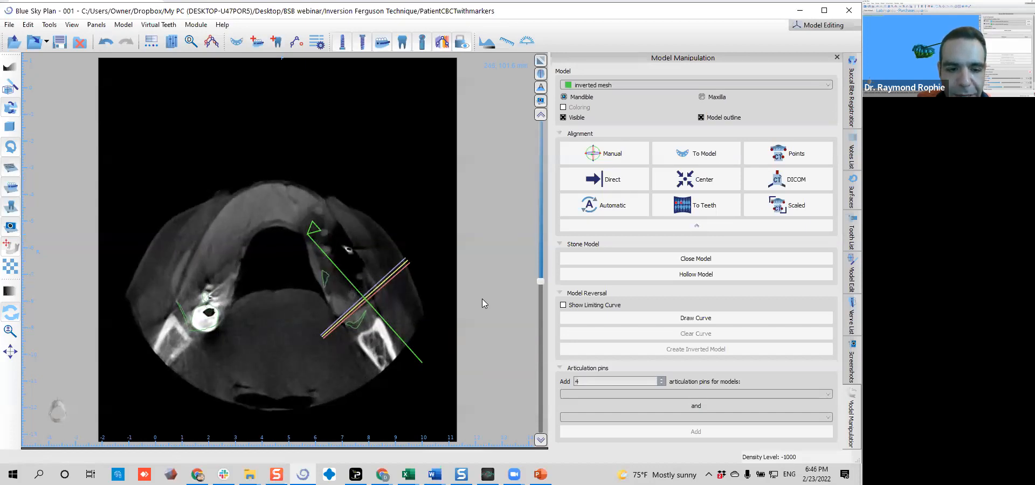
scroll(482, 299, up, 3)
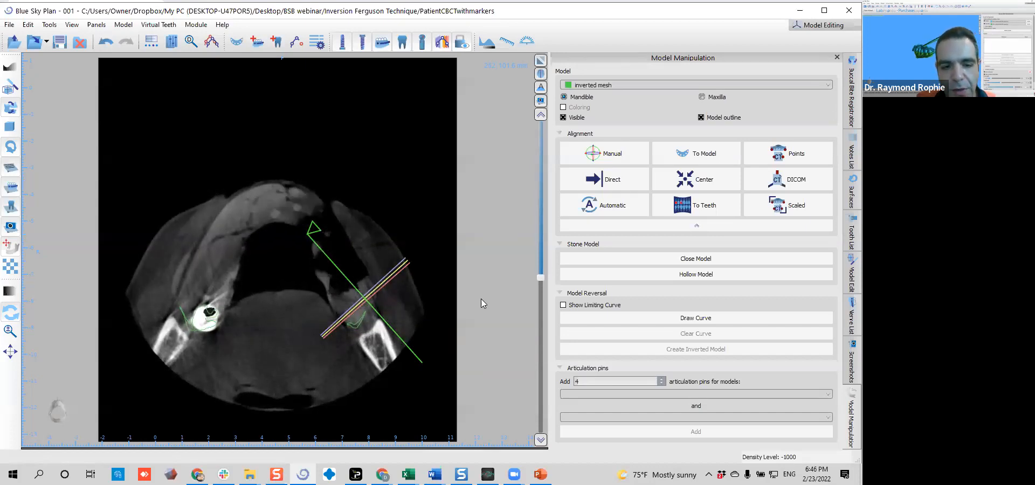
scroll(481, 298, up, 6)
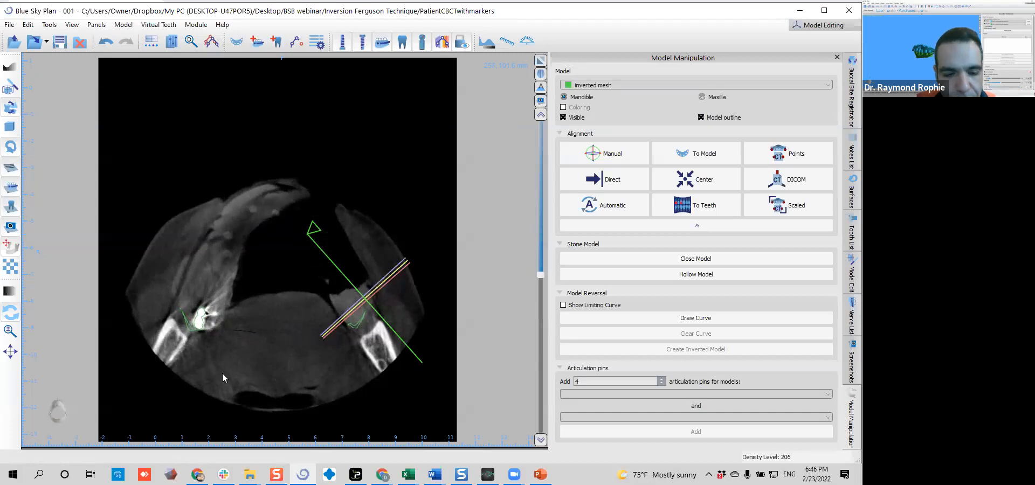
right_drag(222, 373, 263, 323)
middle_drag(263, 322, 464, 195)
right_drag(426, 305, 424, 255)
middle_drag(427, 271, 437, 151)
middle_drag(383, 241, 397, 242)
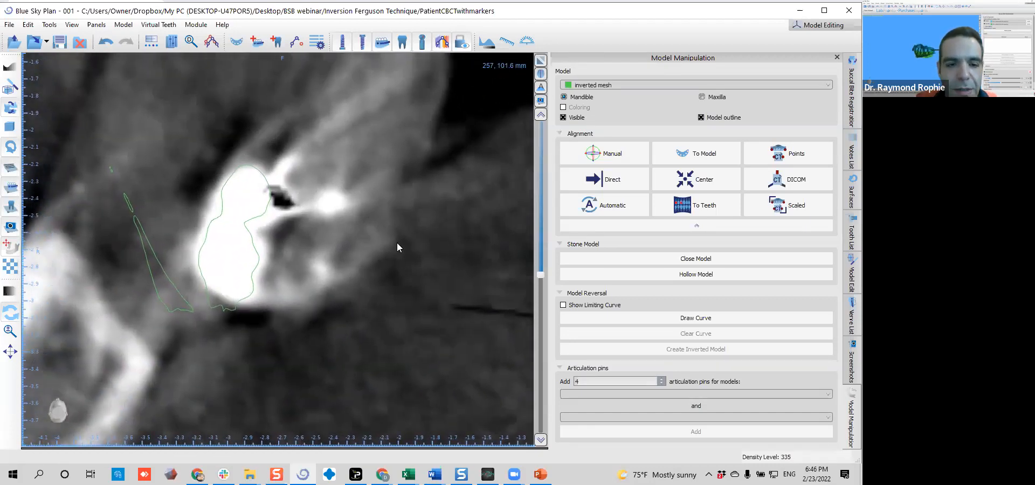
Compare the mesh outline with the cusps of the right rear molar on the successive axial slices
scroll(396, 242, up, 1)
scroll(397, 243, up, 4)
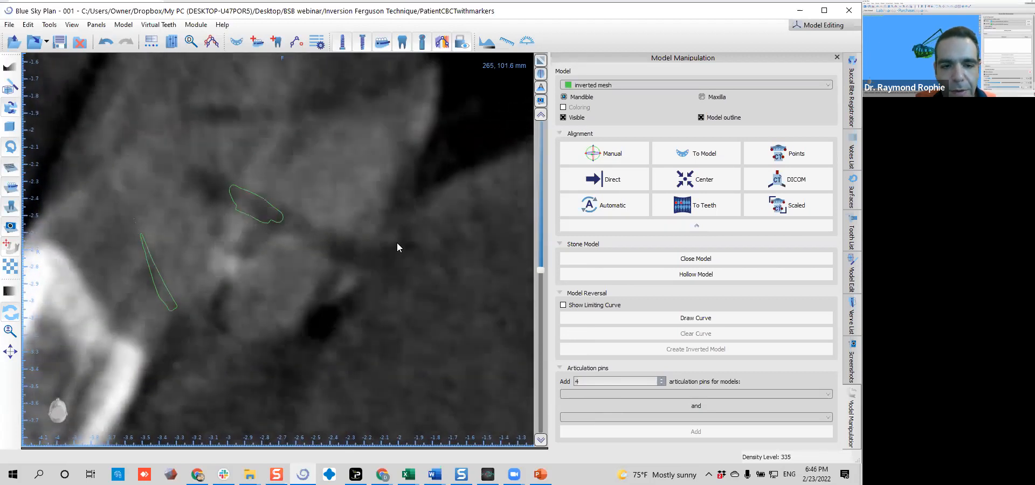
scroll(397, 243, up, 1)
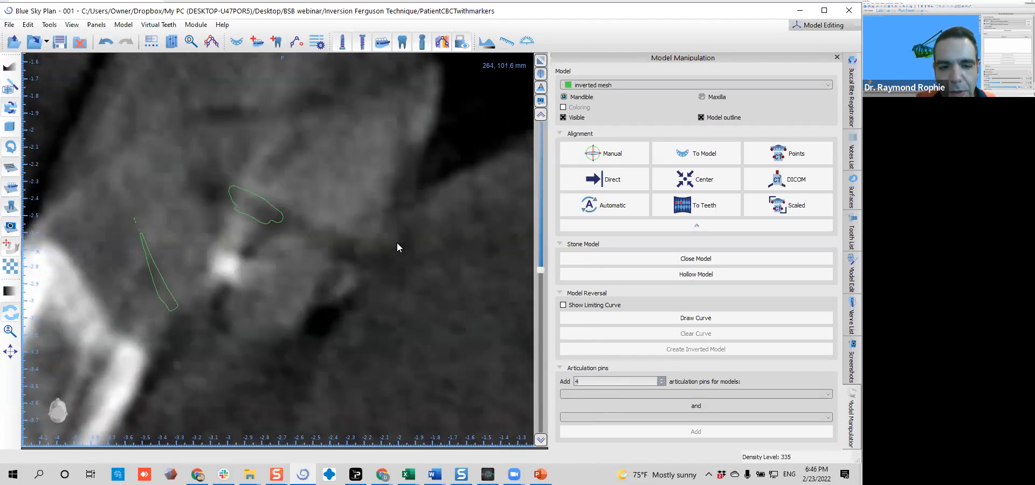
scroll(398, 247, up, 2)
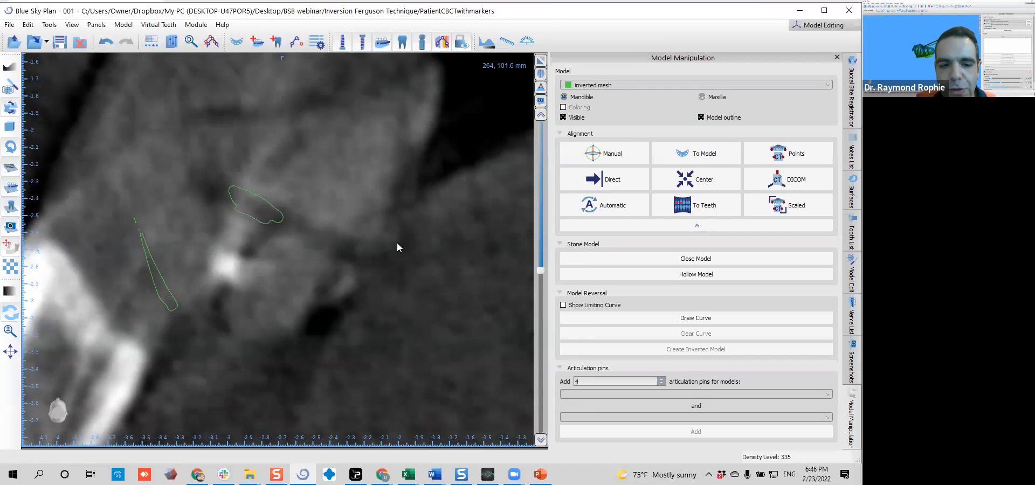
scroll(398, 246, down, 1)
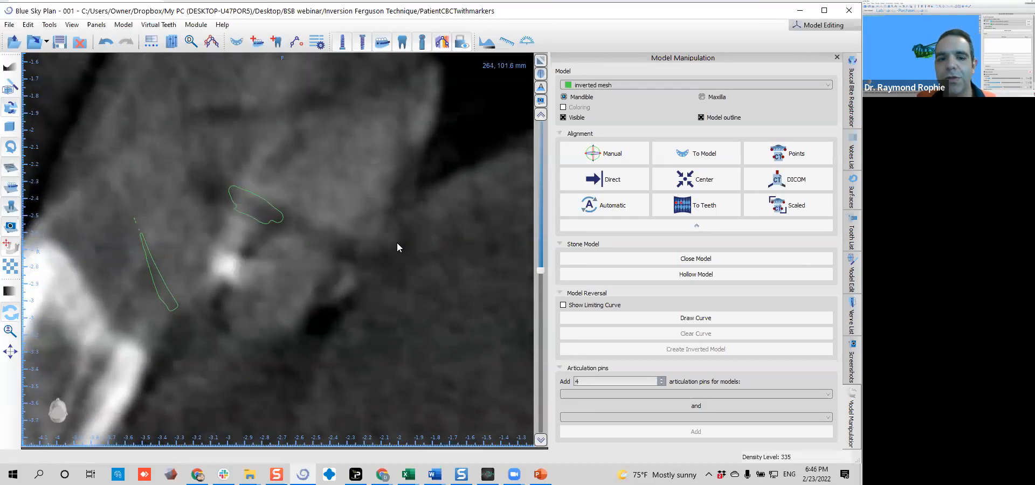
scroll(398, 249, down, 1)
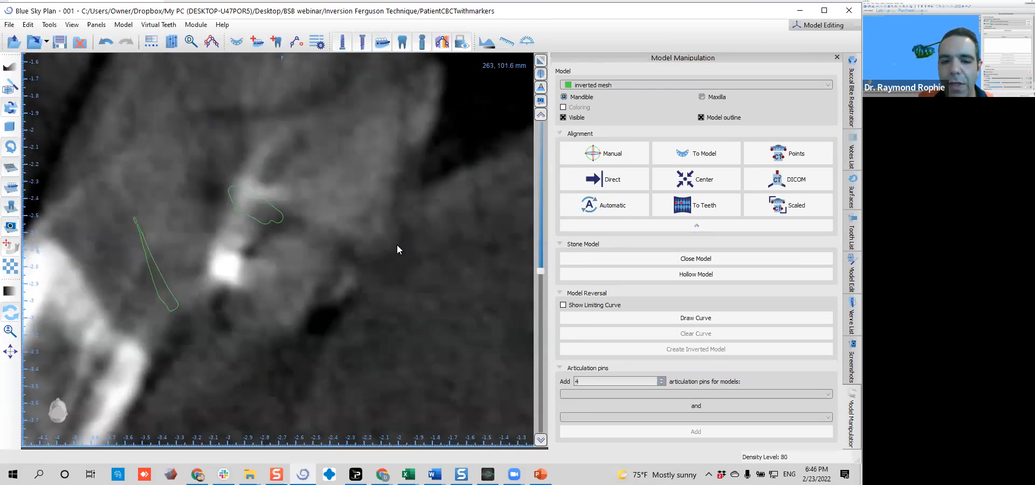
scroll(393, 250, up, 2)
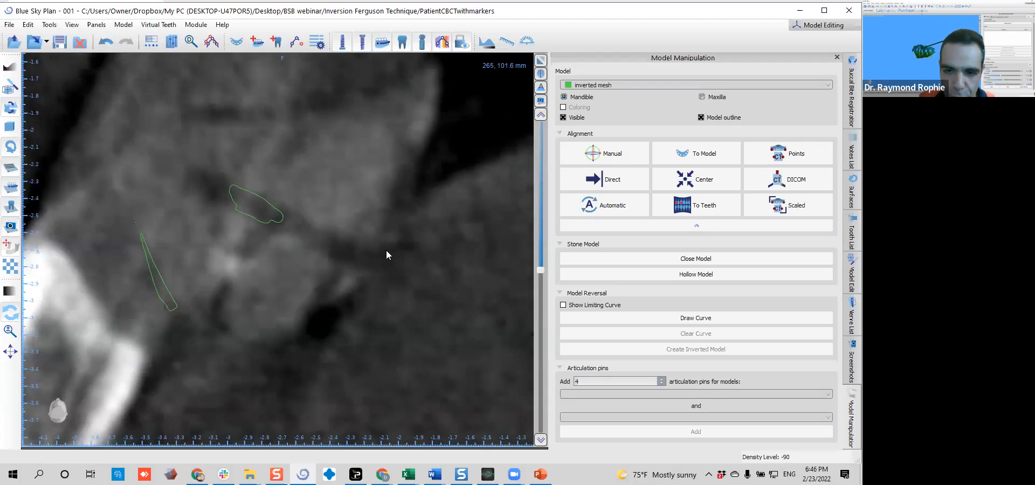
scroll(386, 253, down, 2)
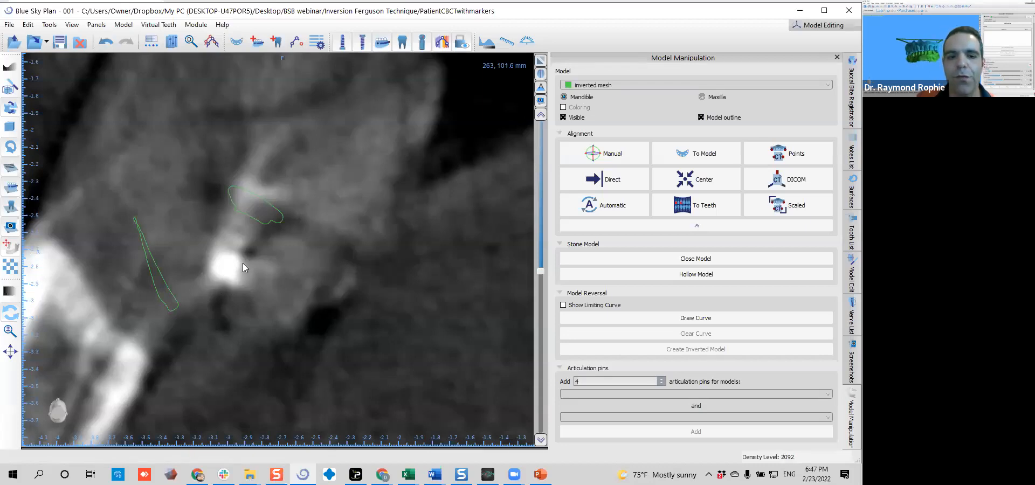
scroll(243, 264, down, 1)
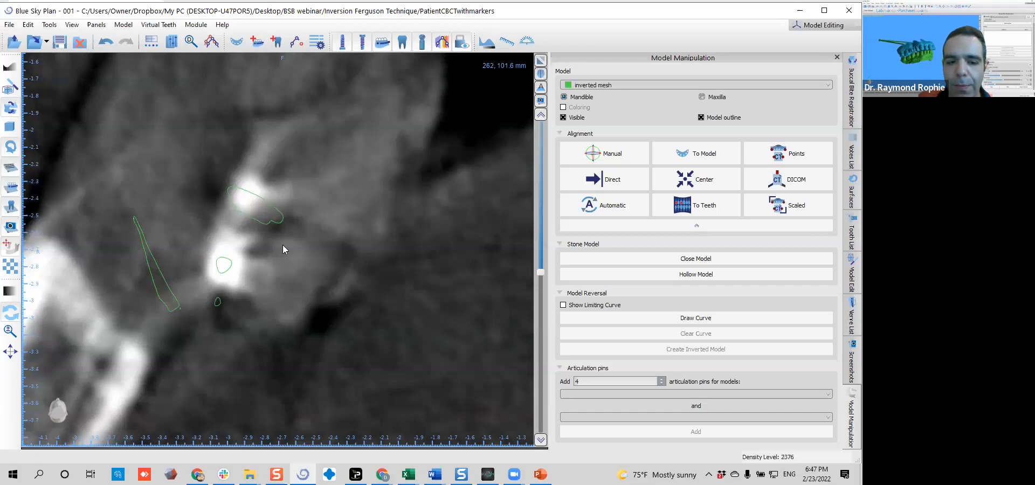
scroll(325, 254, down, 5)
scroll(325, 254, down, 4)
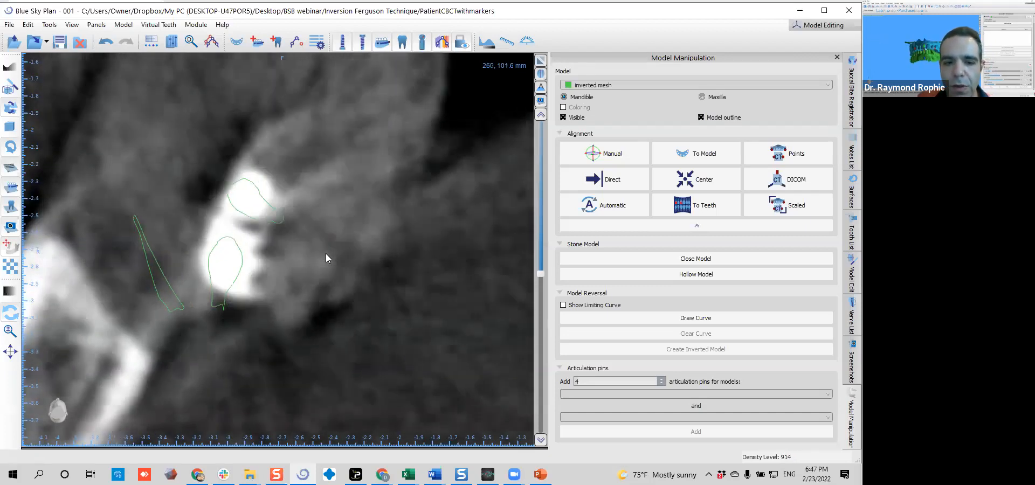
Follow the mesh outline from the right molars forward to the front teeth on lower axial slices
right_drag(418, 187, 417, 233)
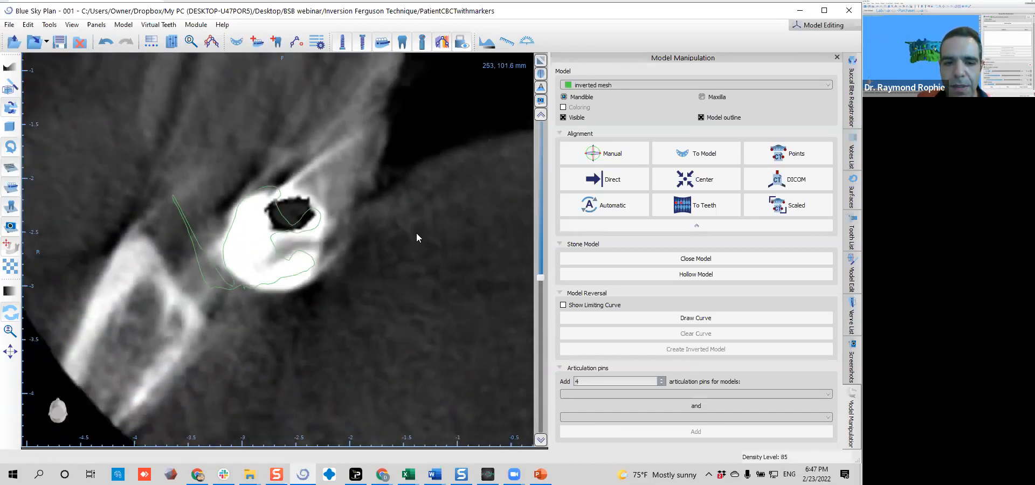
middle_drag(416, 233, 365, 327)
scroll(310, 288, down, 1)
scroll(309, 288, down, 4)
middle_drag(365, 206, 324, 285)
scroll(334, 260, down, 3)
scroll(332, 245, down, 11)
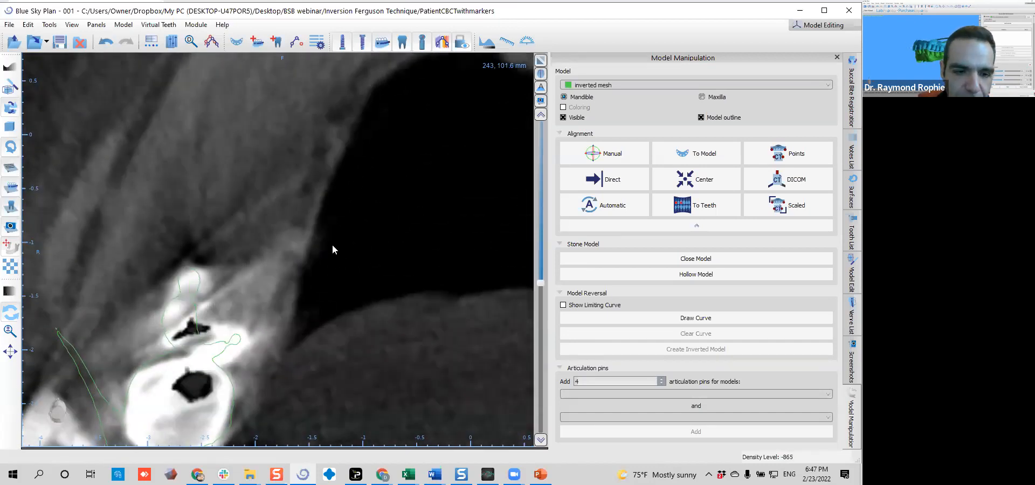
scroll(332, 245, up, 3)
middle_drag(339, 238, 219, 352)
right_drag(337, 272, 331, 294)
middle_drag(290, 265, 239, 245)
scroll(246, 236, down, 3)
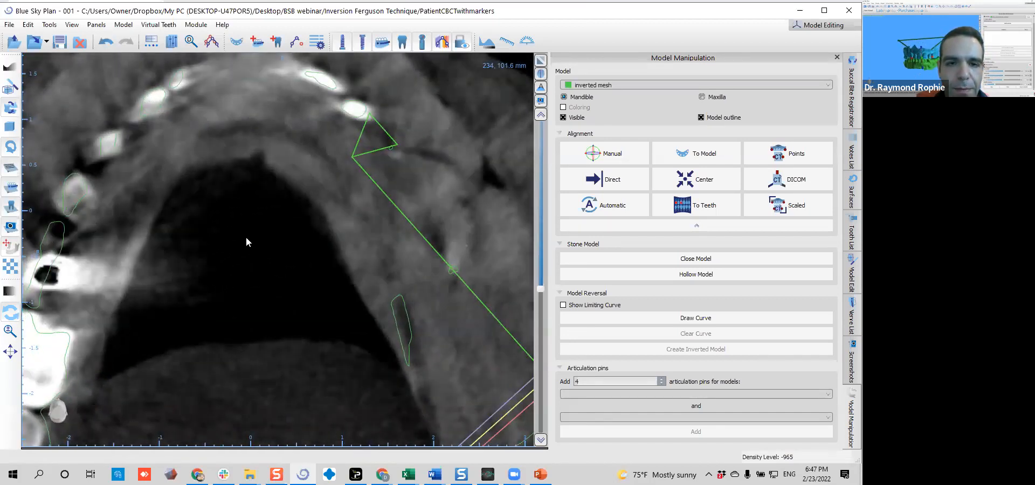
Check the mesh outline around the front teeth and both sides of the arch from the biting edges down to the roots
scroll(246, 237, down, 4)
scroll(246, 237, up, 4)
scroll(246, 239, down, 2)
middle_drag(246, 238, 246, 296)
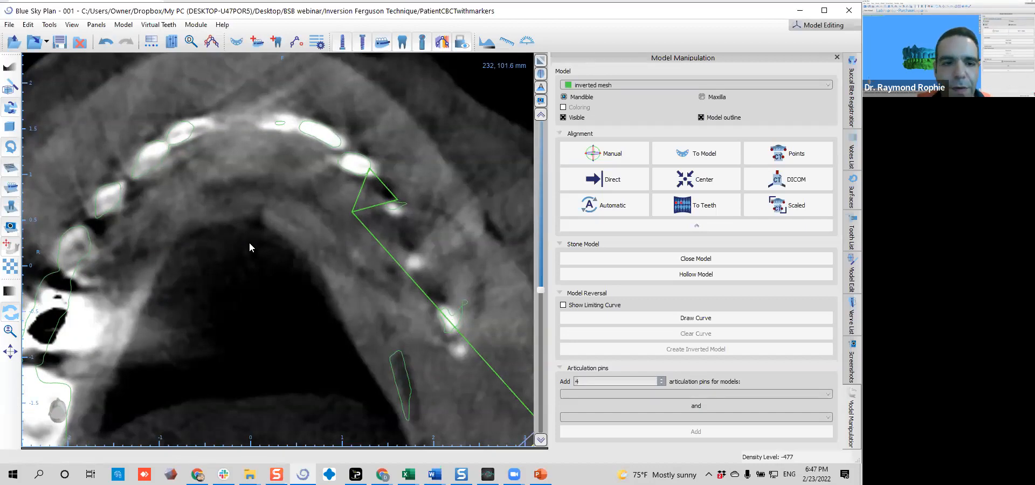
scroll(266, 254, down, 4)
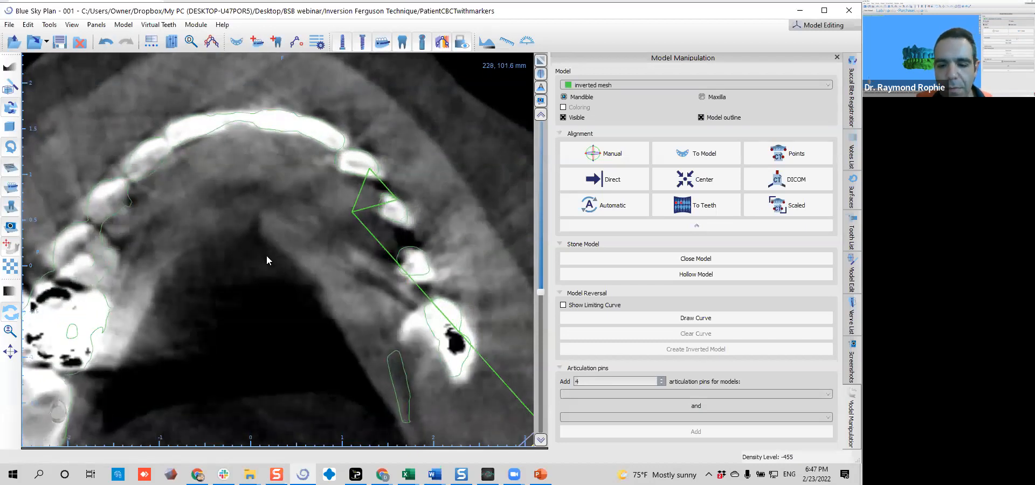
scroll(267, 198, down, 9)
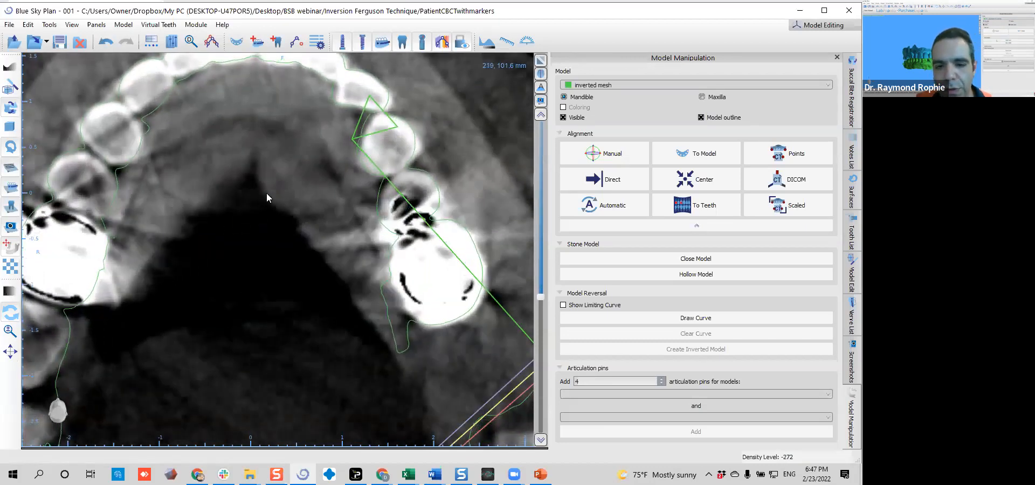
scroll(267, 195, down, 10)
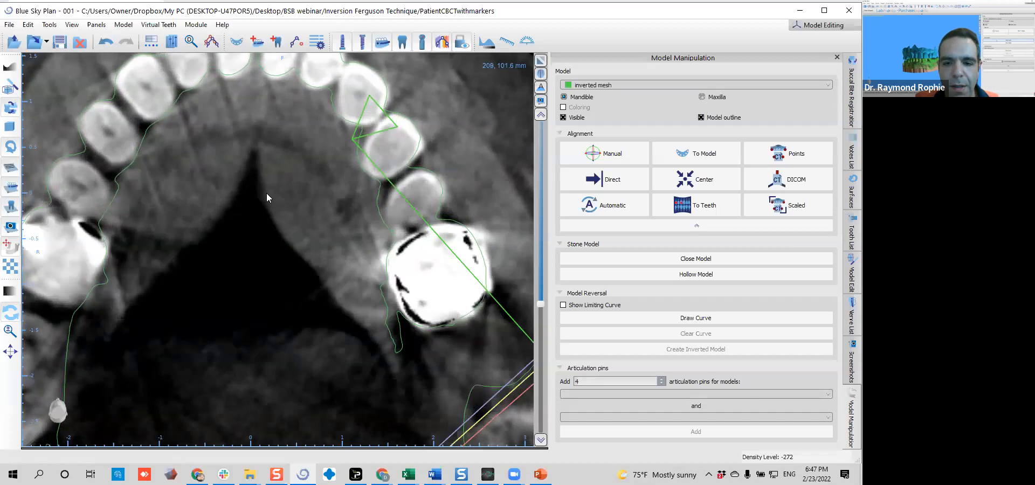
scroll(267, 198, down, 8)
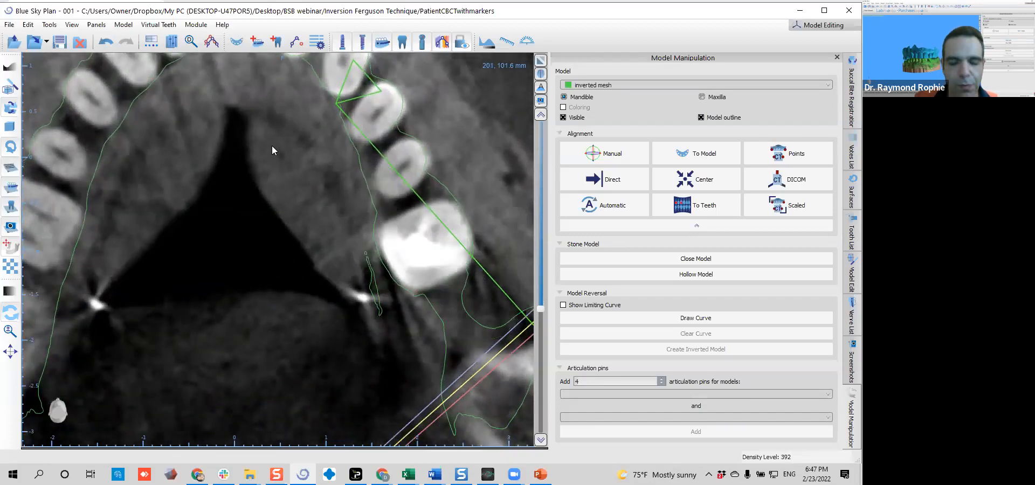
Restore the multi-view layout and inspect the overlap of mesh and scanned teeth up close in the 3D view
click(541, 74)
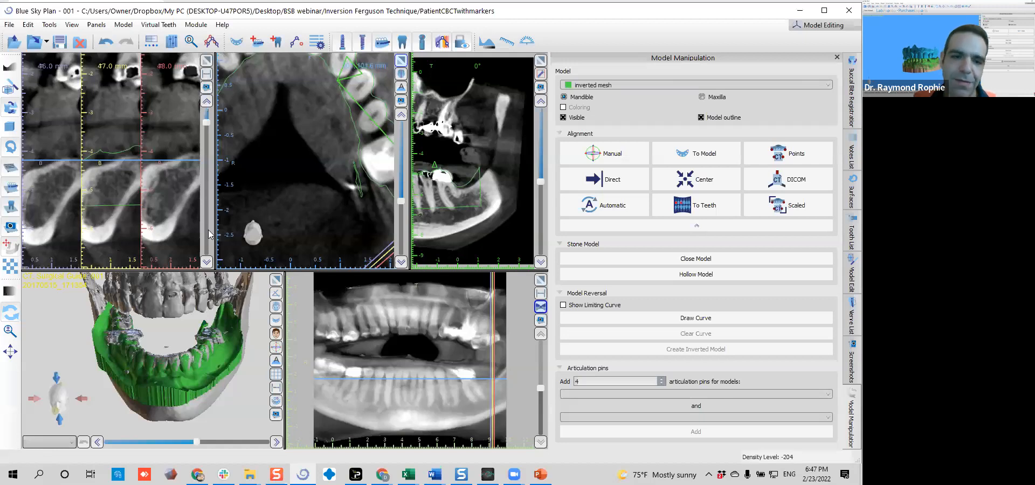
scroll(157, 371, up, 4)
drag(157, 372, 31, 337)
drag(110, 336, 208, 369)
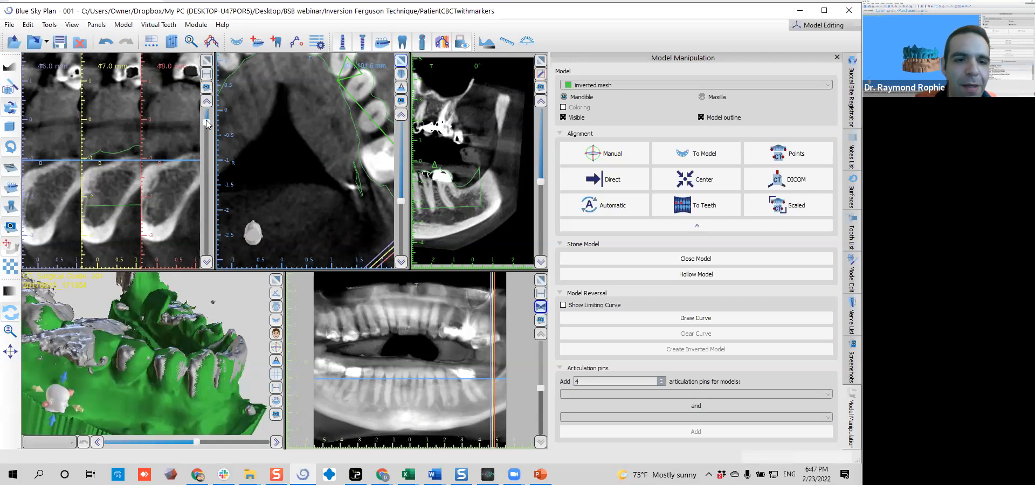
Go to the 5.0 mm cross-section at the front teeth and compare the mesh outline with the crown up close
drag(208, 125, 207, 174)
scroll(56, 165, down, 1)
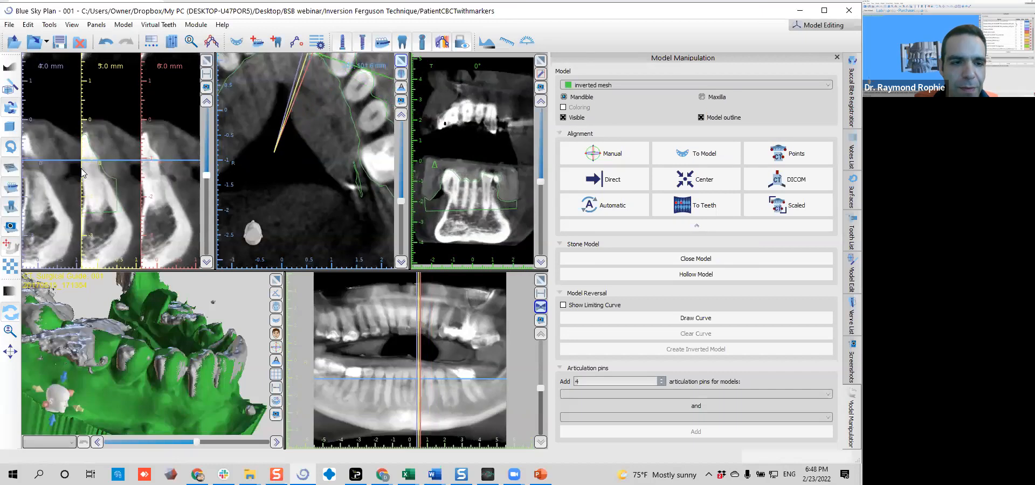
middle_drag(56, 165, 84, 168)
right_drag(109, 183, 111, 163)
middle_drag(111, 162, 112, 183)
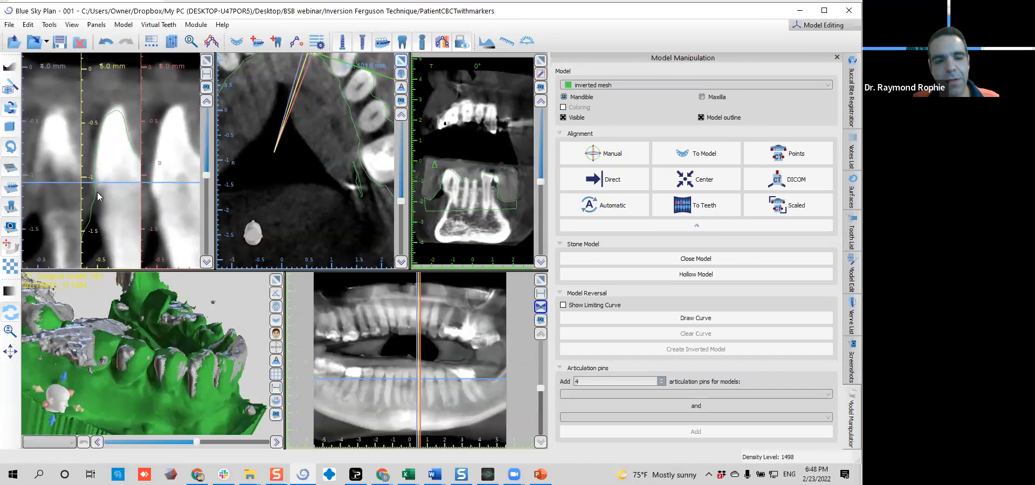
right_drag(88, 163, 88, 168)
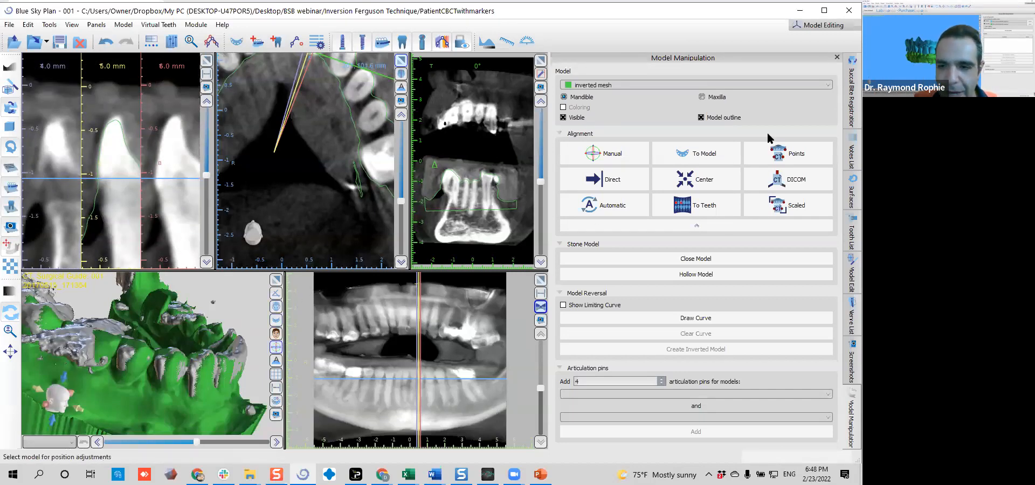
Activate manual alignment for the inverted mesh and show the whole jaw from the front in the 3D view
click(604, 153)
drag(210, 346, 163, 428)
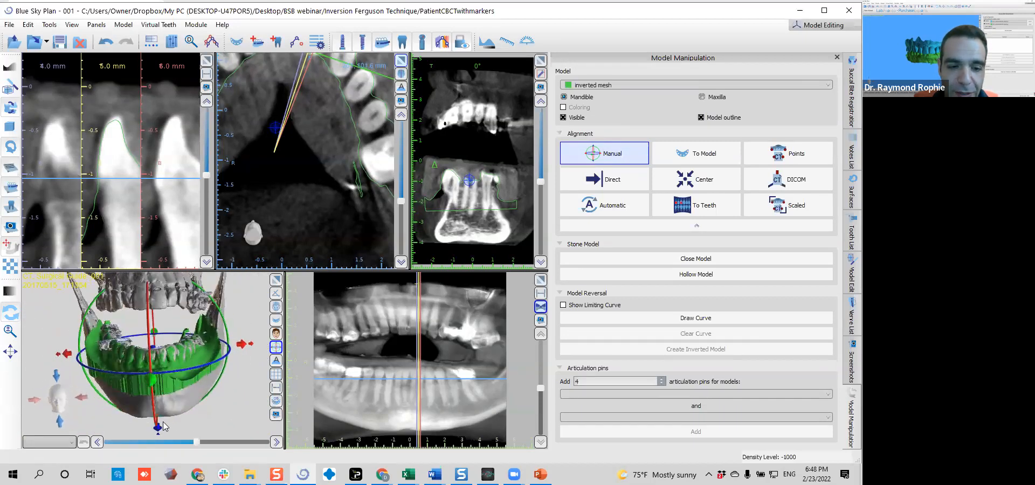
scroll(163, 427, down, 2)
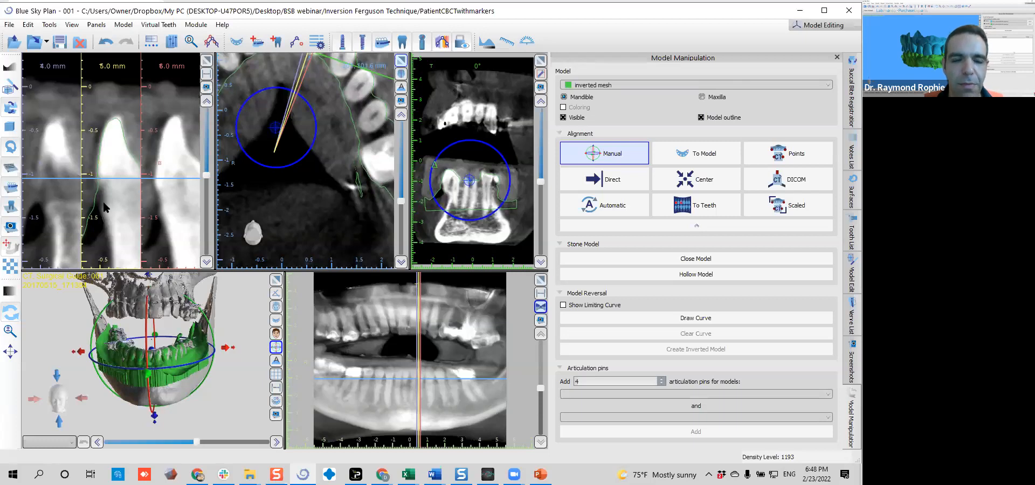
Check the mesh outline on the cross-sections from the 5.0 mm front tooth around to the patient's right back teeth
right_drag(124, 112, 119, 138)
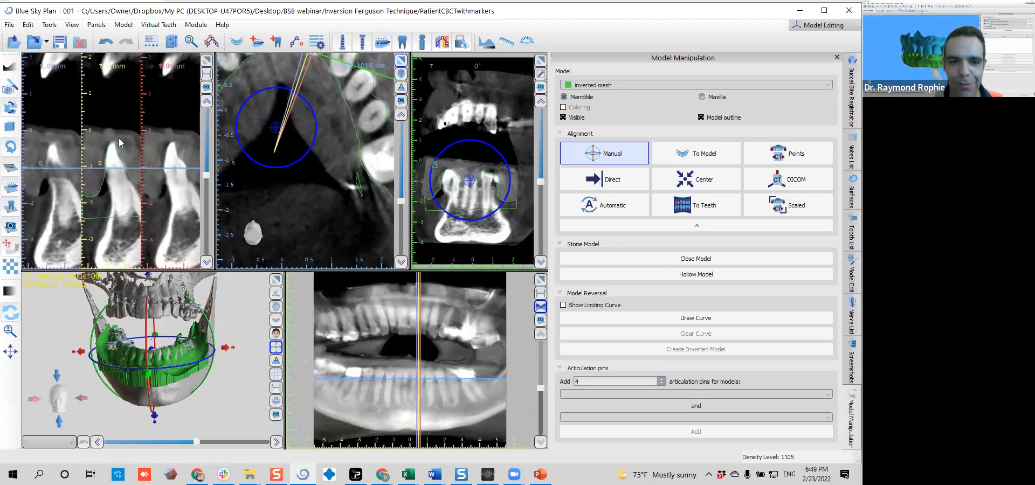
scroll(122, 173, down, 2)
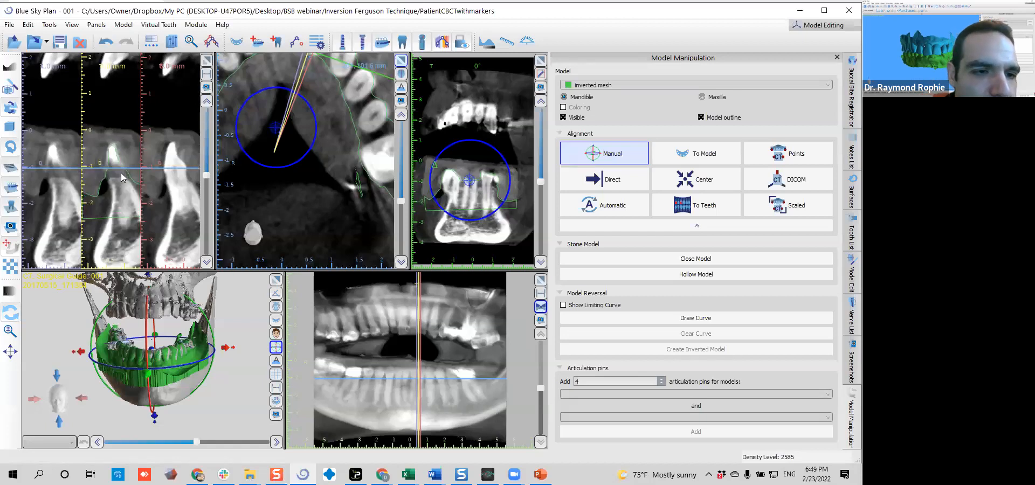
scroll(121, 175, down, 4)
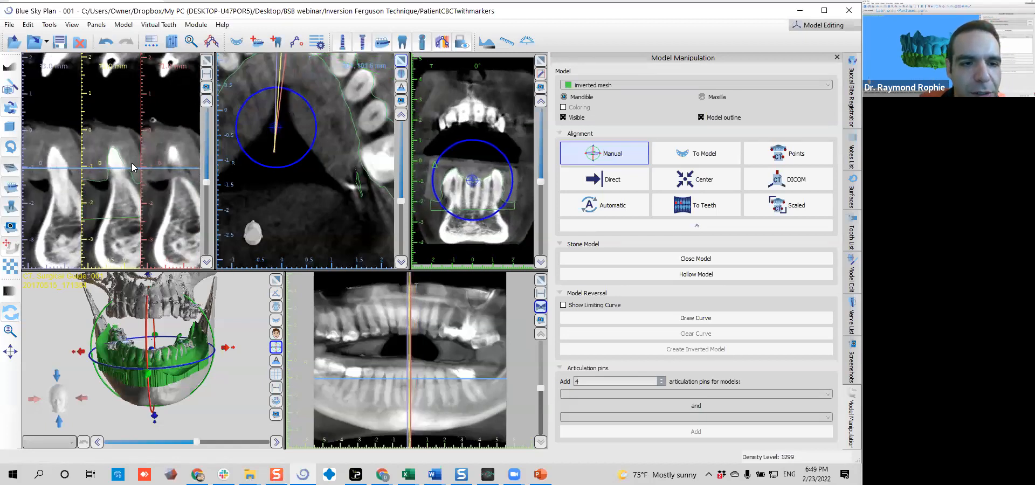
scroll(132, 168, down, 5)
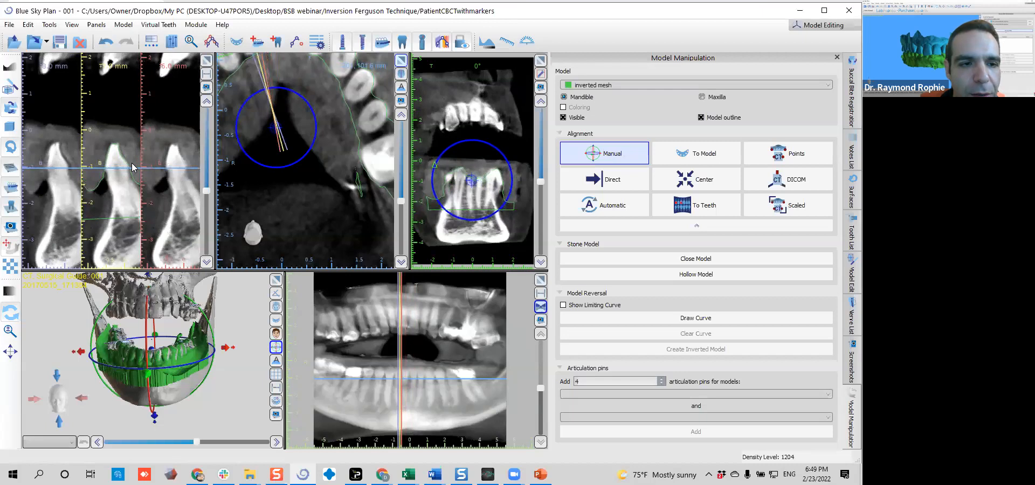
scroll(131, 166, down, 5)
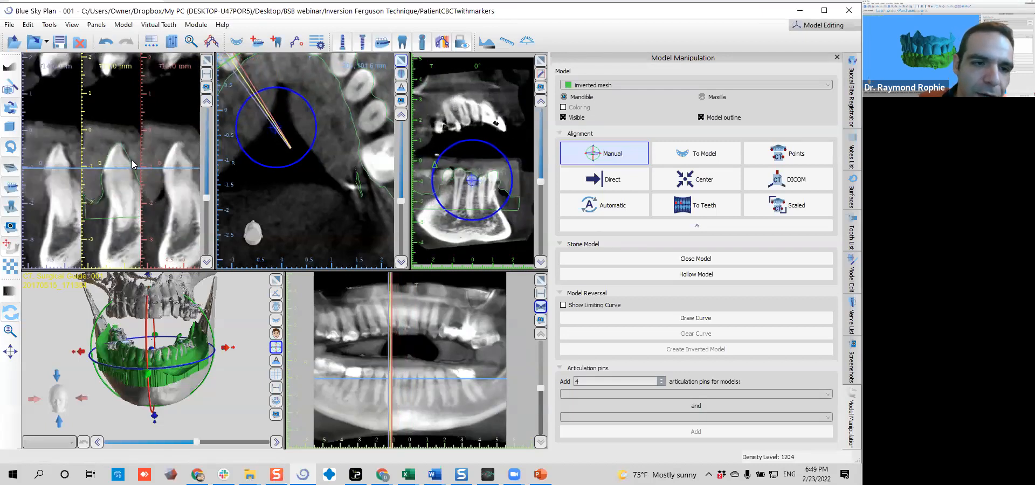
scroll(129, 165, down, 5)
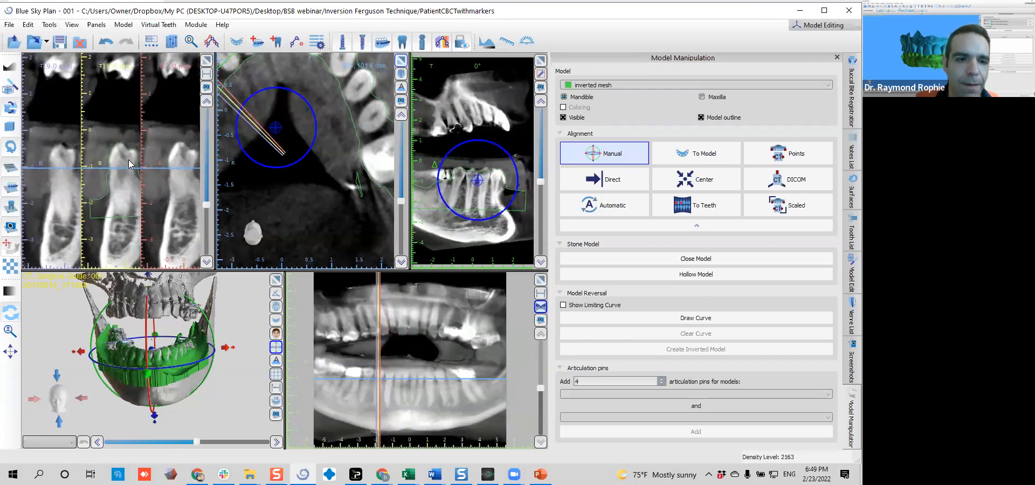
scroll(129, 164, down, 5)
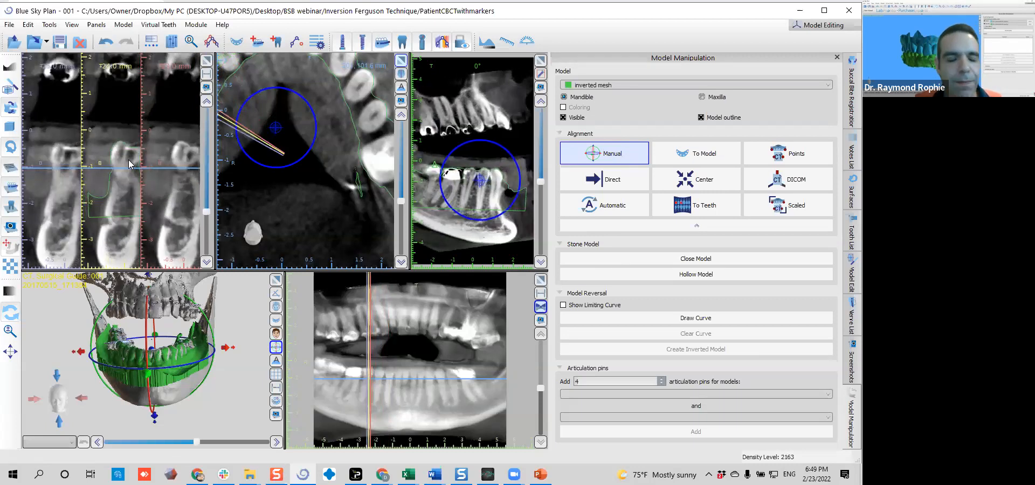
Compare the inverted mesh outline with the scanned crowns on the cross-sections through the patient's right molars
scroll(130, 165, down, 5)
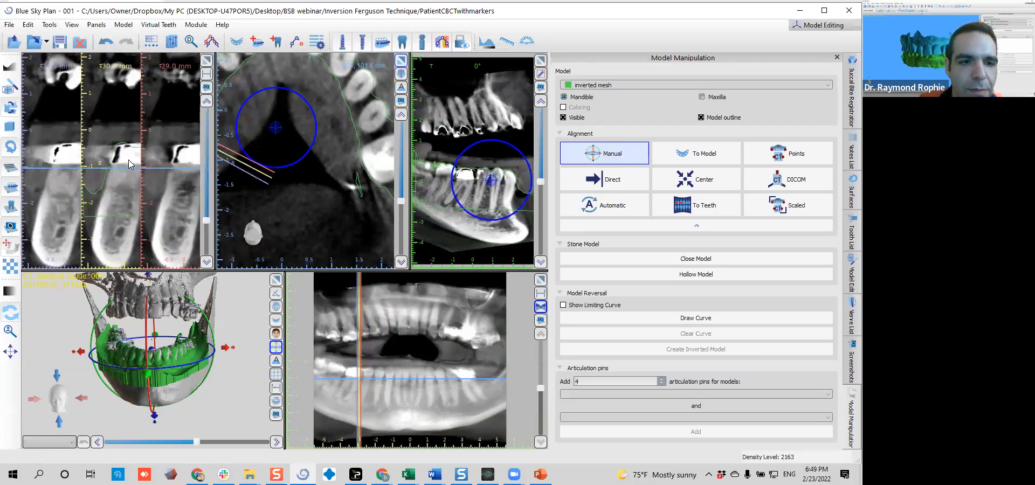
scroll(125, 164, down, 5)
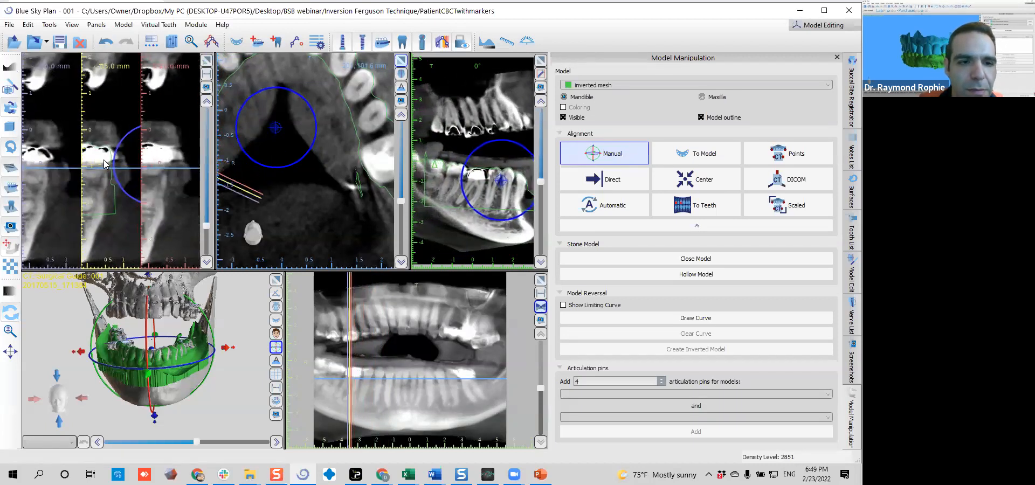
scroll(108, 161, down, 3)
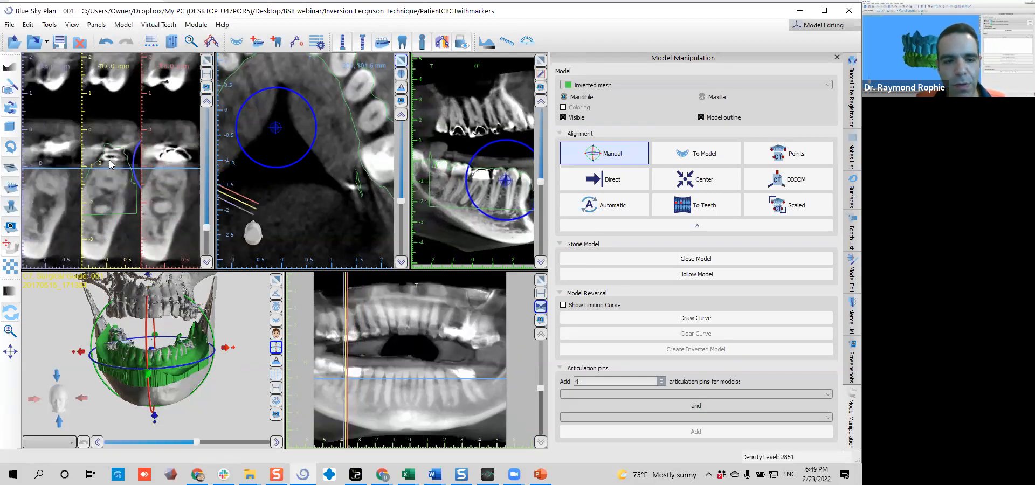
scroll(109, 165, down, 5)
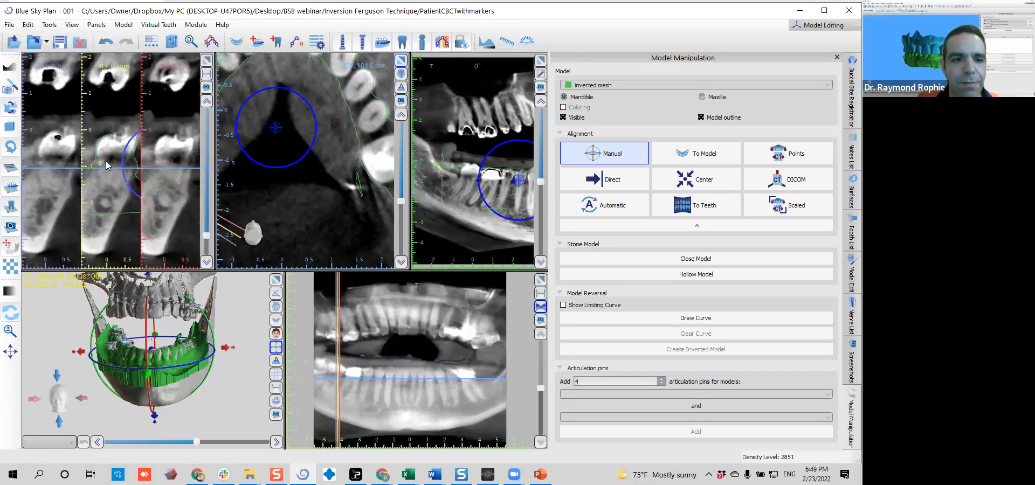
scroll(107, 164, up, 4)
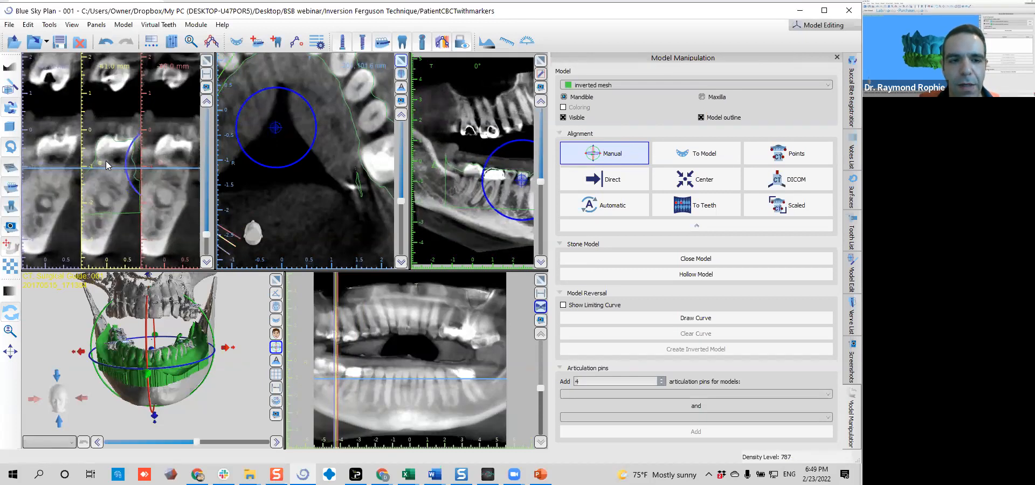
scroll(105, 161, up, 5)
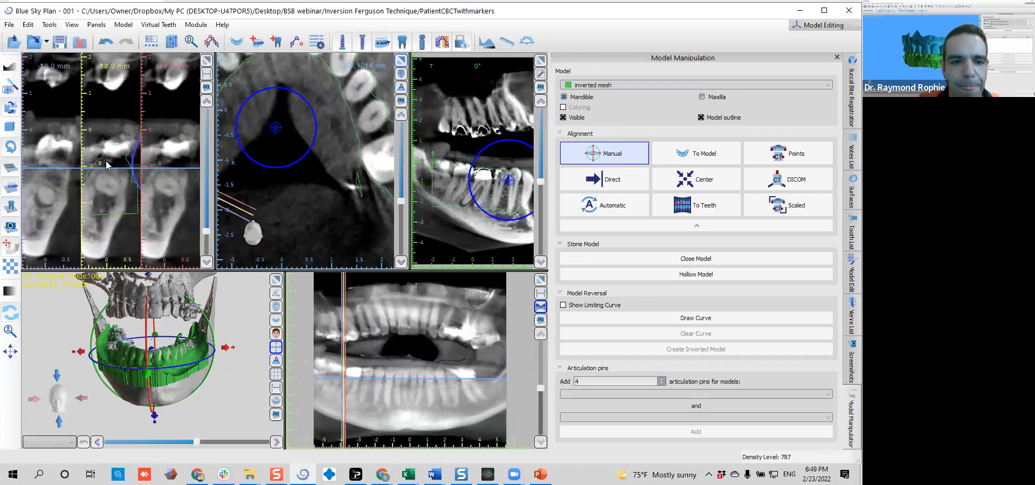
End manual alignment of the inverted mesh and enlarge the 3D view after viewing the overlap with the jaw from several angles
click(609, 161)
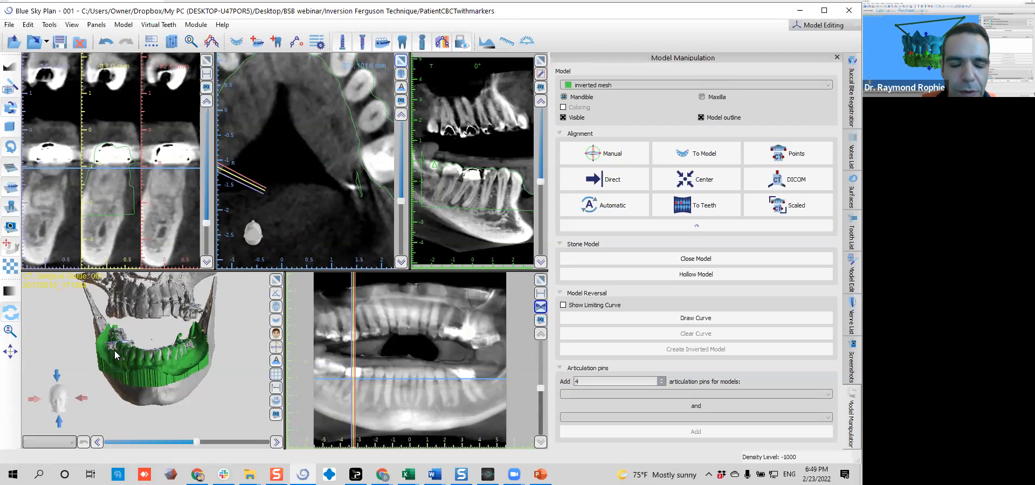
drag(124, 360, 209, 352)
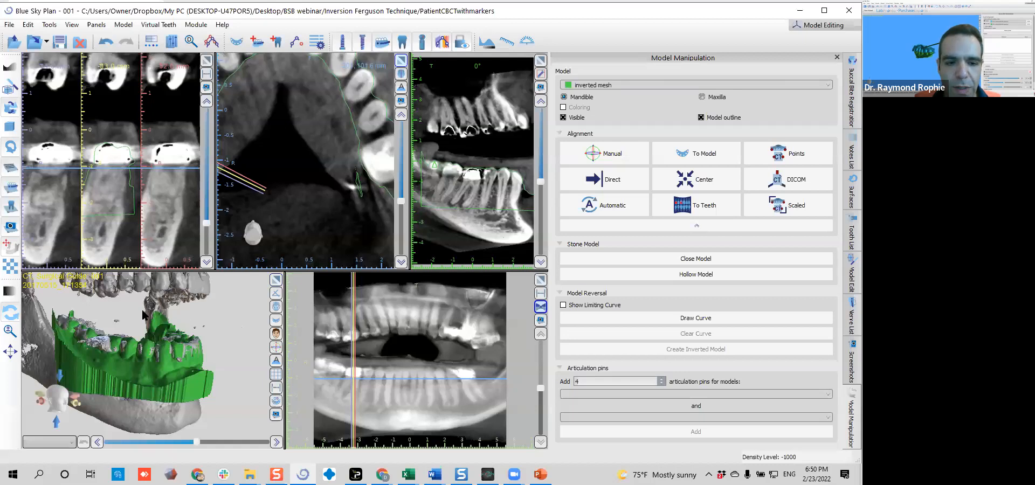
drag(222, 343, 191, 352)
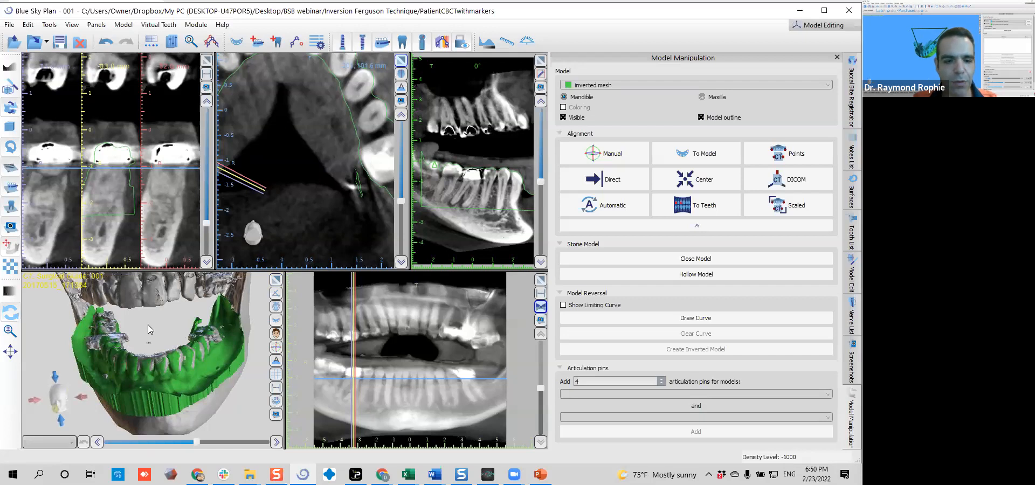
drag(165, 319, 178, 299)
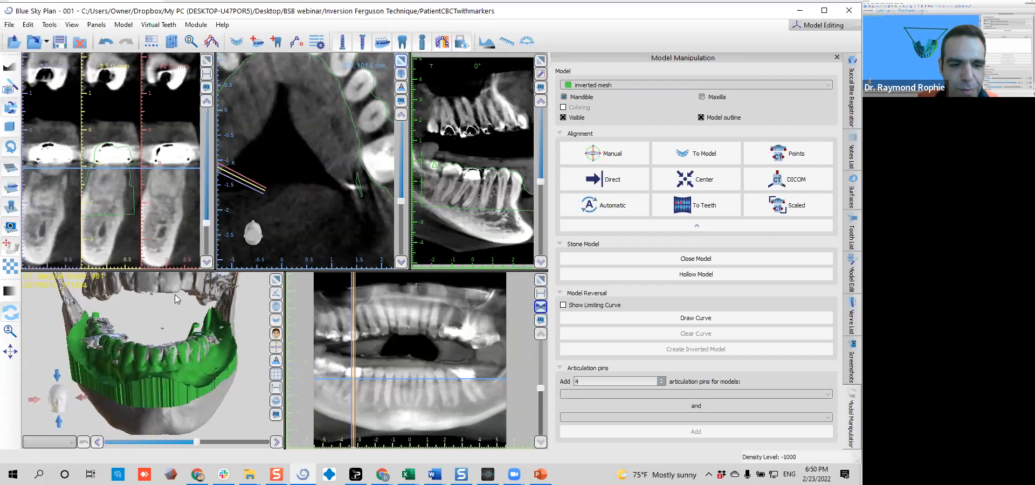
click(277, 280)
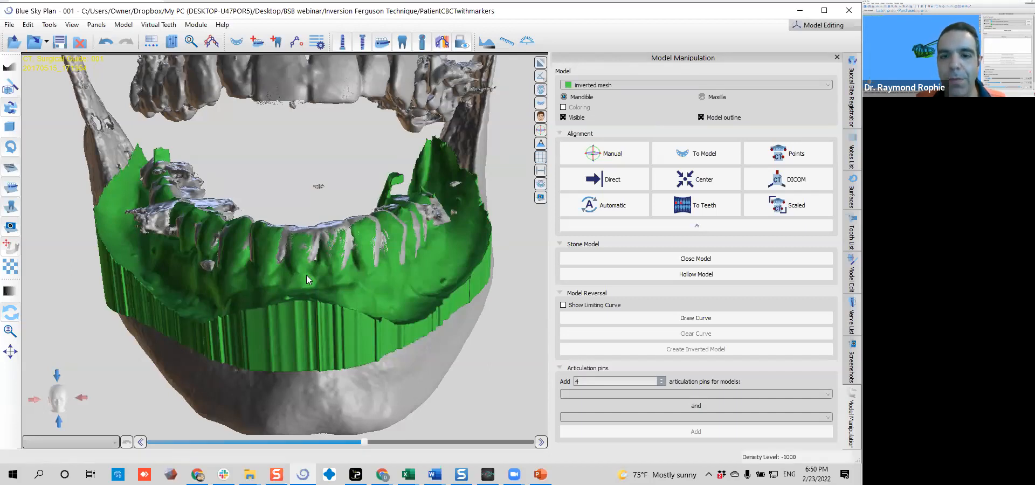
Turn off the CT volume rendering and hide the Original CT surface to show the inverted mesh alone
click(542, 91)
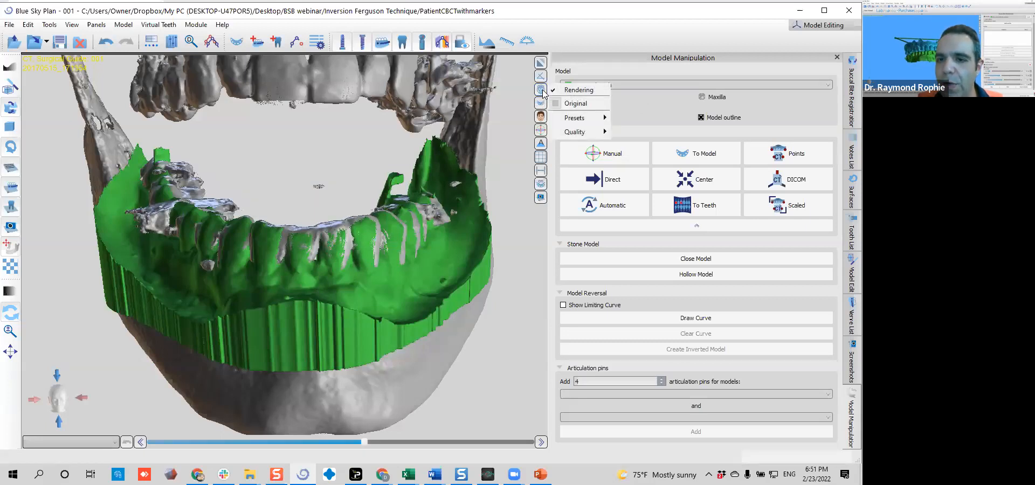
click(577, 91)
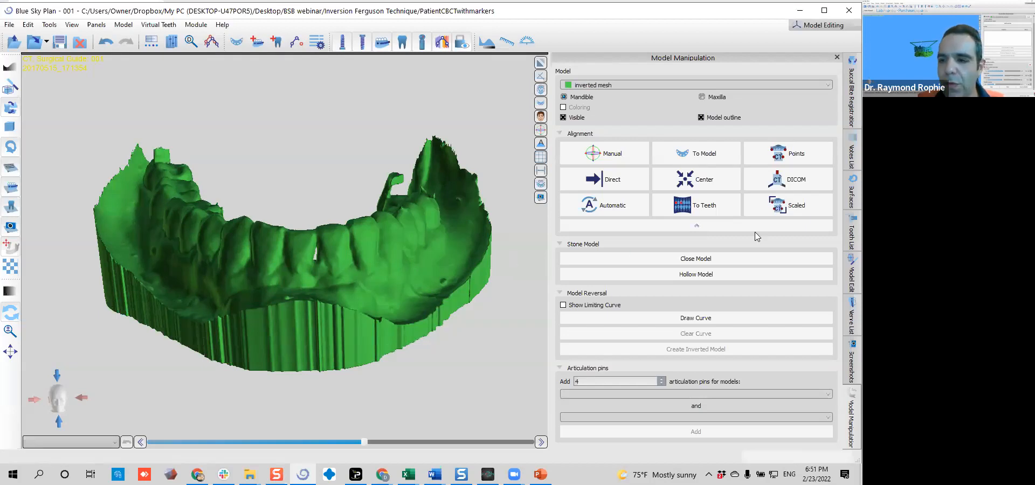
click(852, 194)
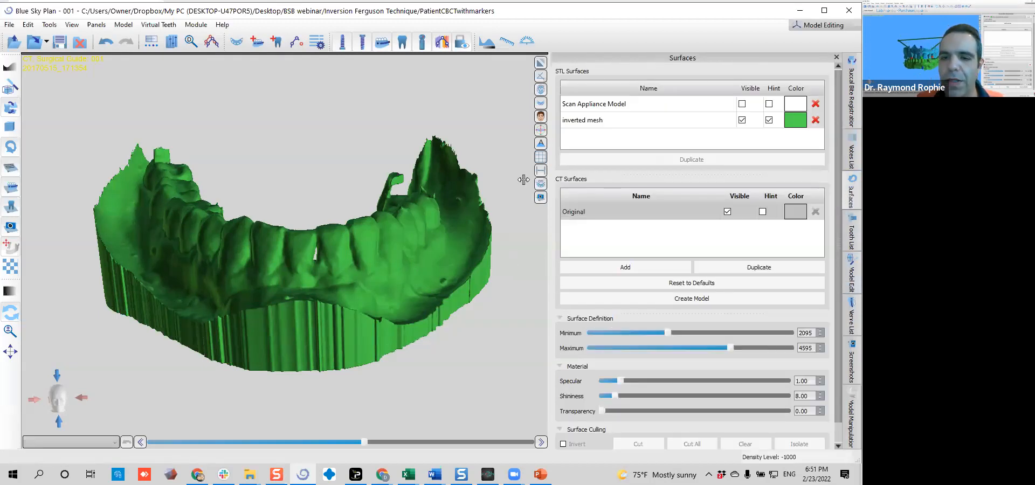
click(727, 213)
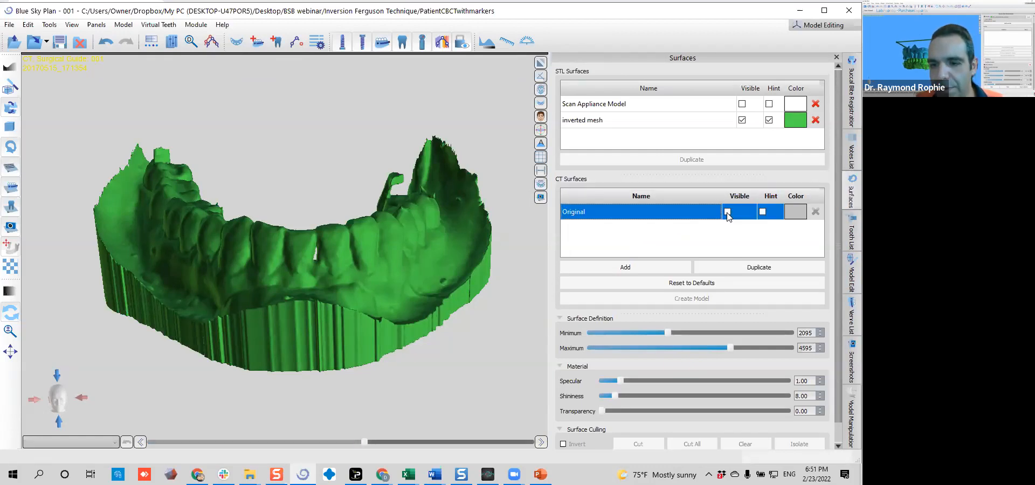
click(728, 212)
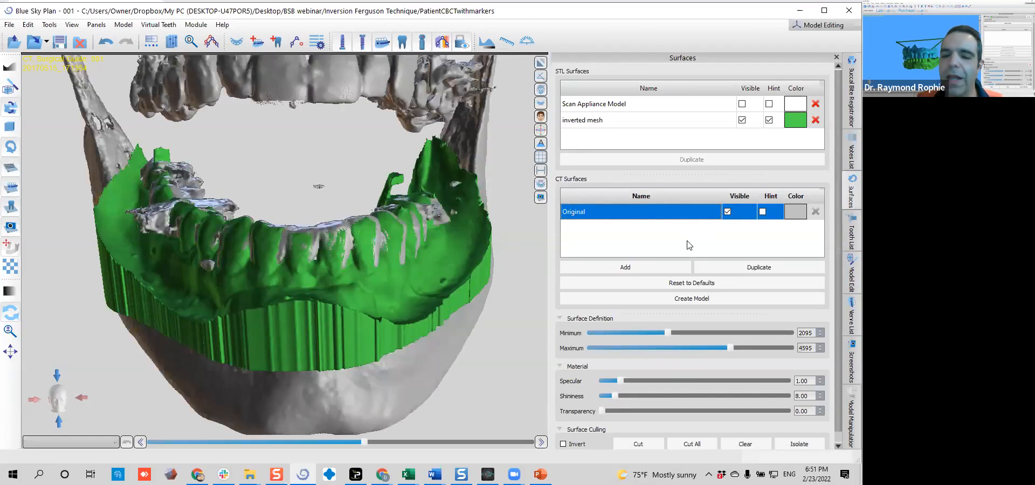
click(727, 212)
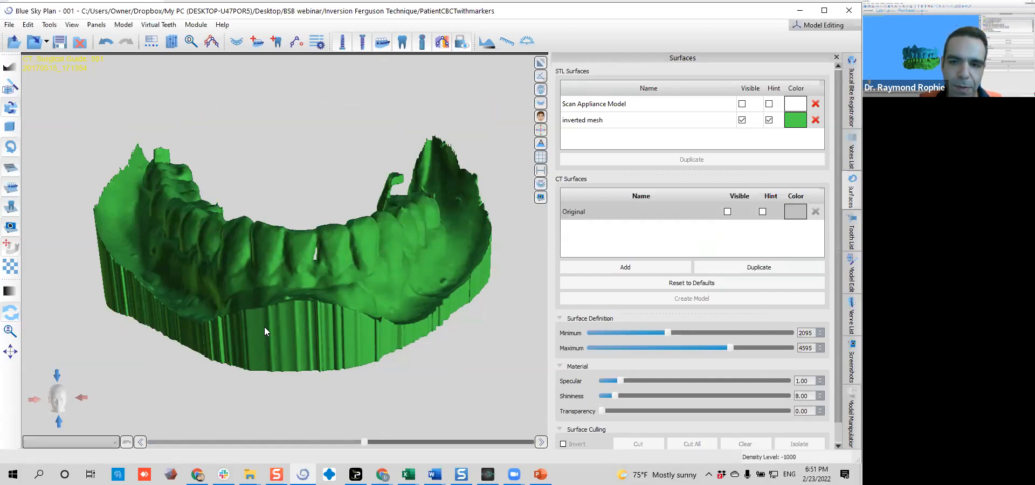
click(542, 90)
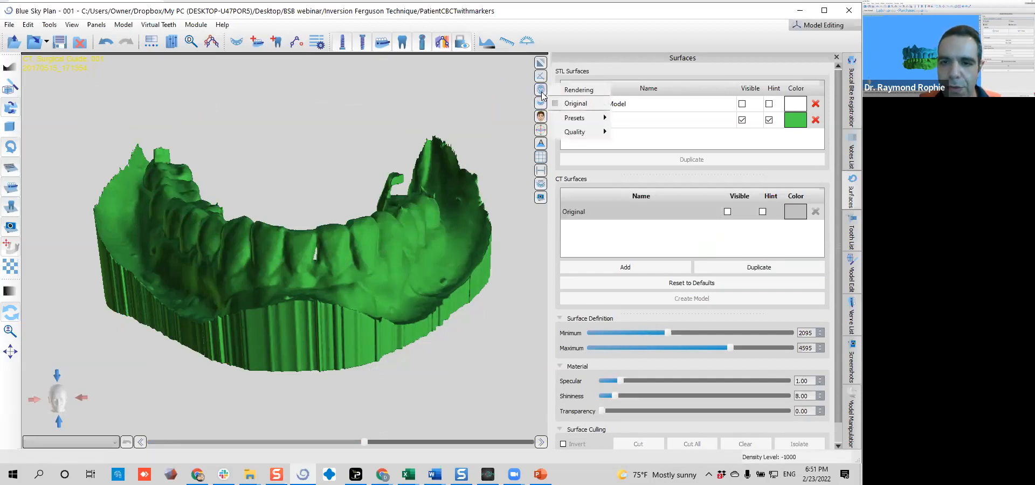
click(573, 94)
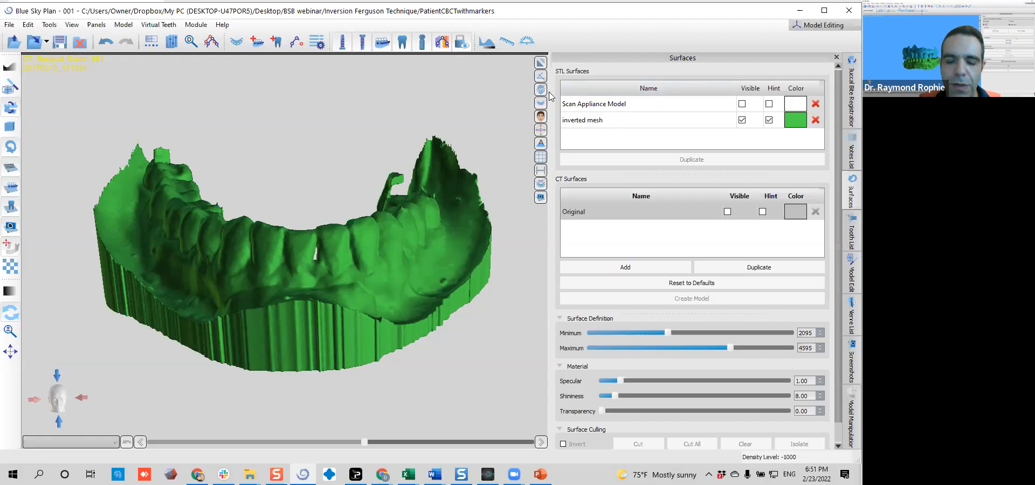
Open the Model Edit tools for the inverted mesh
drag(221, 179, 249, 208)
drag(196, 274, 210, 299)
drag(171, 238, 263, 327)
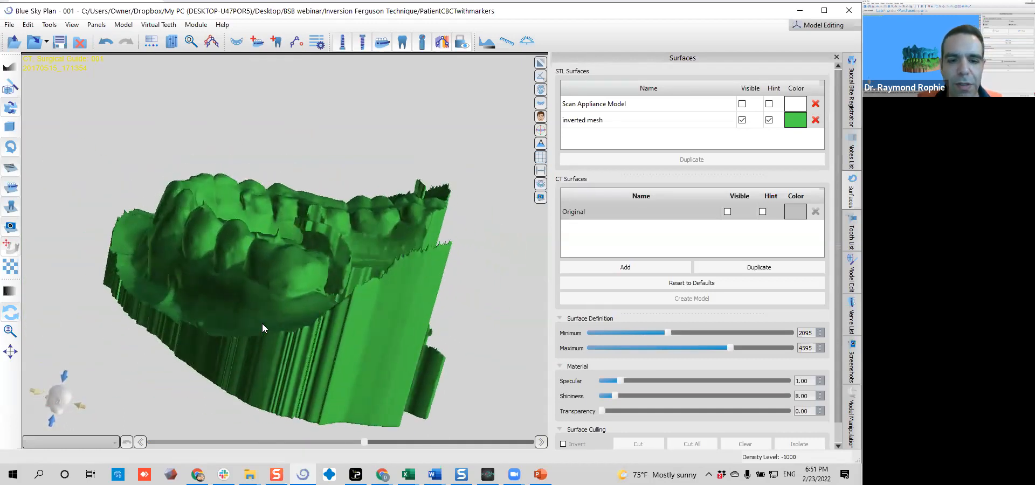
click(95, 26)
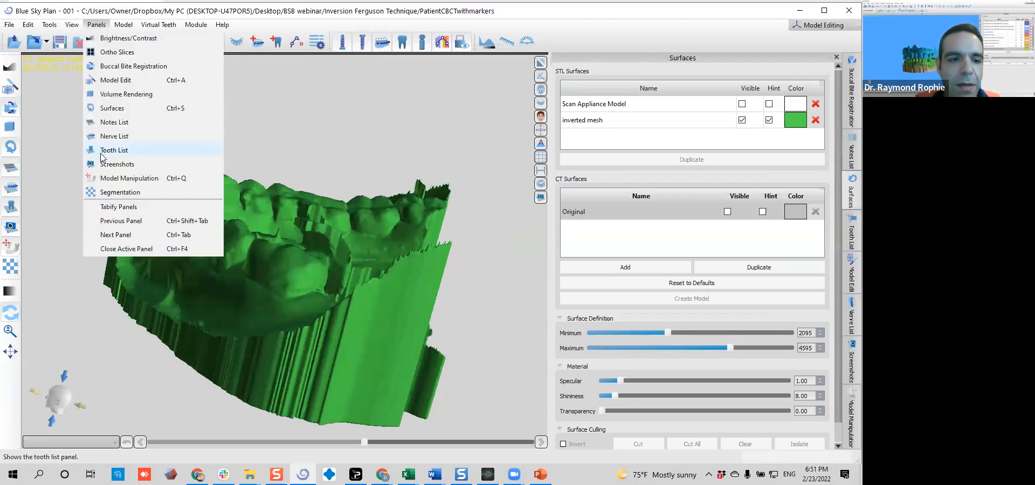
click(110, 81)
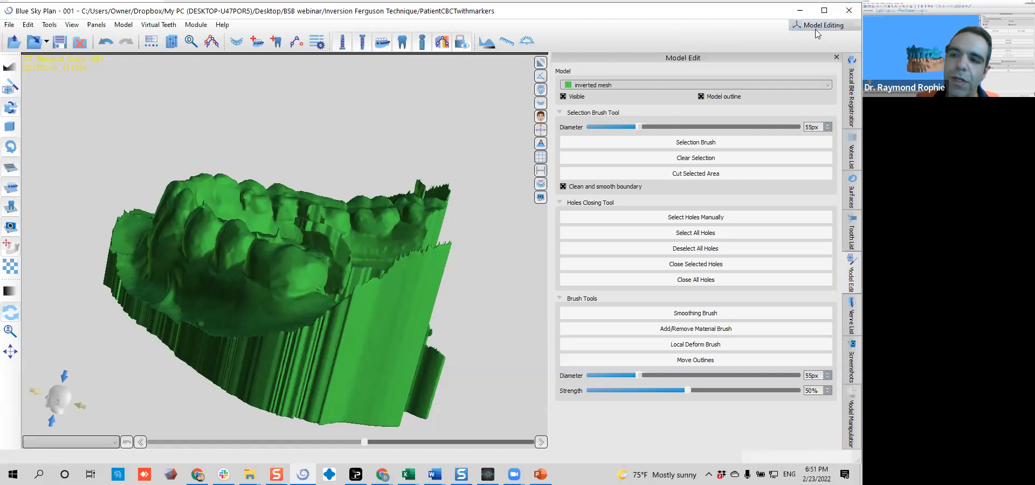
Mark the fin-shaped artifact on the chewing surface of the molar beside the loose flap, using the 55 px Selection Brush
drag(308, 175, 456, 178)
drag(222, 145, 200, 176)
drag(382, 241, 230, 355)
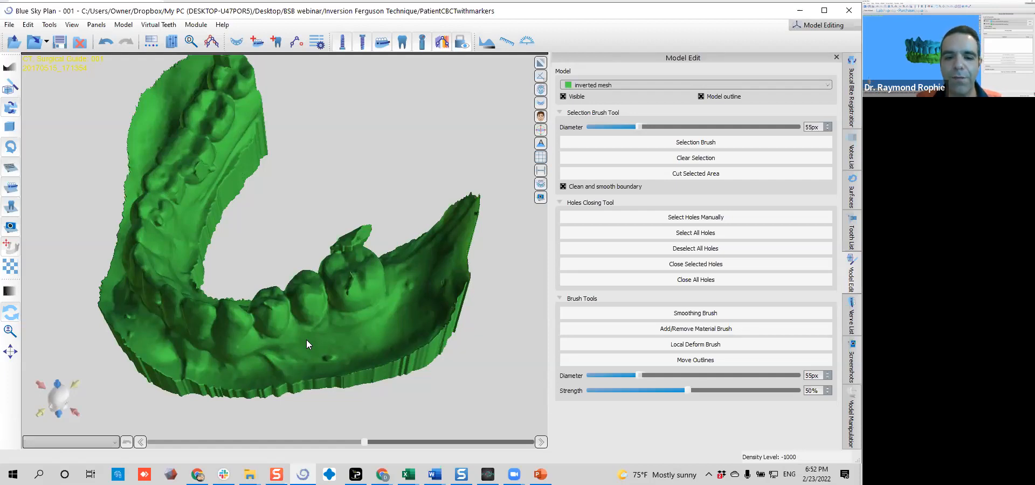
middle_drag(321, 335, 293, 281)
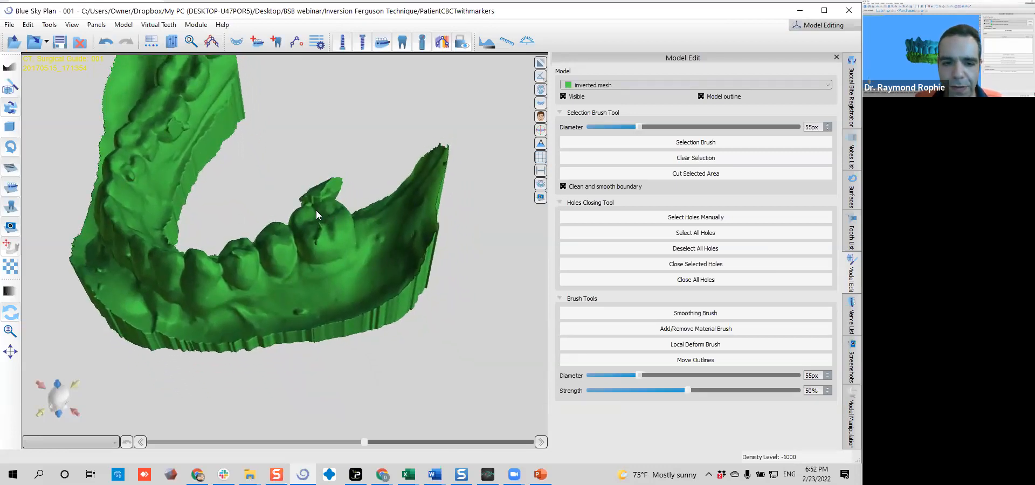
scroll(354, 232, up, 10)
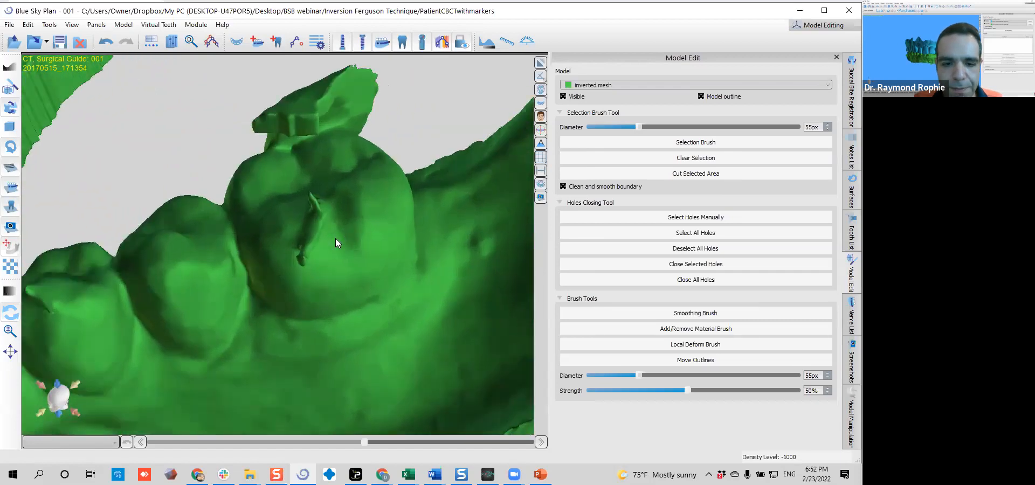
middle_drag(330, 251, 296, 238)
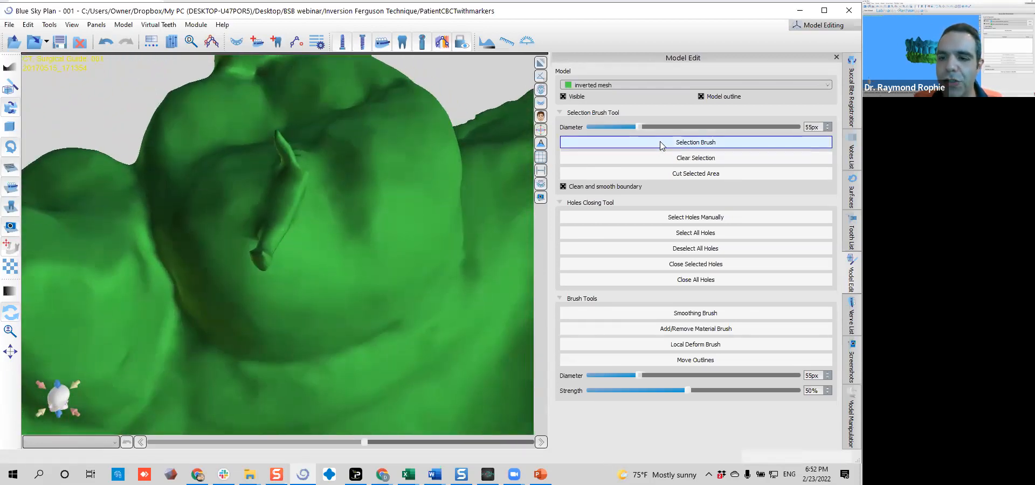
drag(255, 227, 283, 168)
mouse_move(333, 200)
right_down()
mouse_move(293, 305)
mouse_move(162, 264)
right_up()
drag(134, 256, 131, 283)
mouse_move(218, 295)
right_down()
mouse_move(285, 261)
mouse_move(297, 232)
mouse_move(343, 264)
mouse_move(240, 277)
mouse_move(200, 220)
mouse_move(214, 240)
mouse_move(260, 240)
mouse_move(216, 249)
mouse_move(223, 276)
mouse_move(282, 280)
mouse_move(264, 246)
mouse_move(306, 235)
mouse_move(249, 248)
mouse_move(280, 271)
right_up()
click(297, 244)
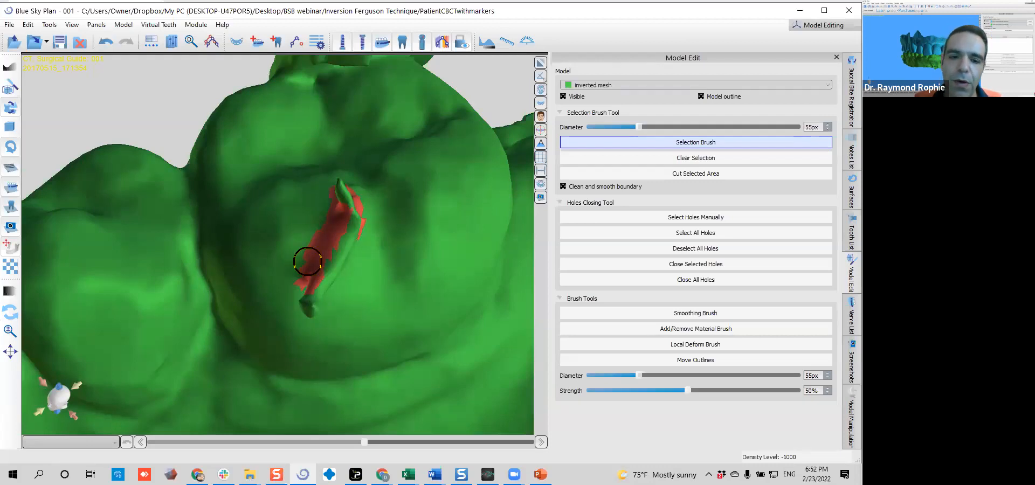
drag(304, 269, 341, 221)
Extend the brush selection around the far side and base of the fin-shaped artifact on the molar
right_drag(349, 296, 259, 288)
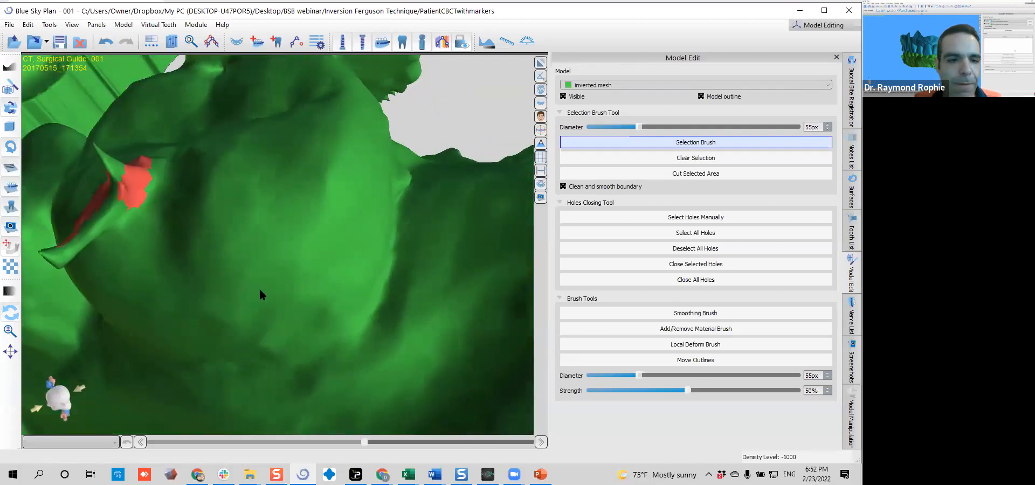
right_drag(174, 217, 205, 243)
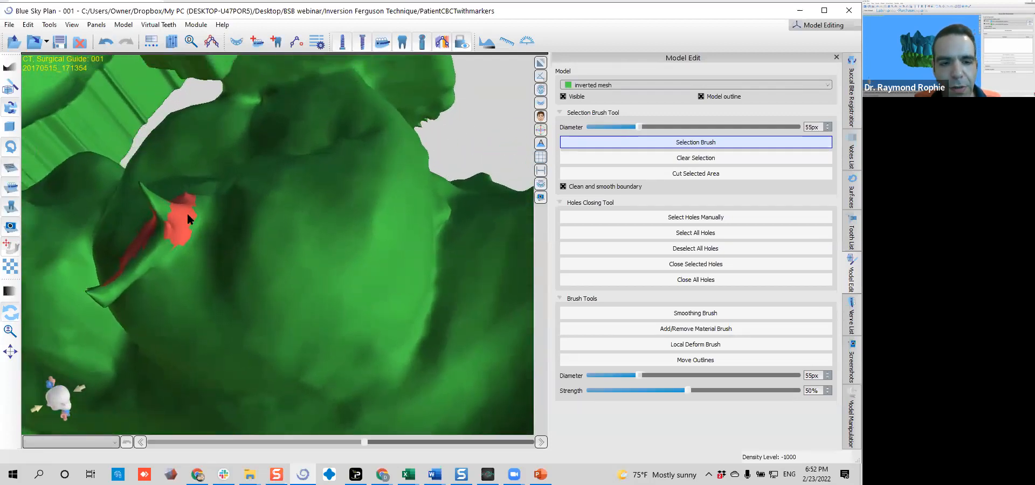
mouse_move(181, 203)
mouse_down()
mouse_move(184, 236)
mouse_move(150, 265)
mouse_up()
mouse_move(131, 235)
mouse_down()
mouse_move(194, 190)
mouse_move(324, 154)
mouse_move(374, 221)
mouse_move(166, 344)
mouse_move(216, 270)
mouse_up()
mouse_move(309, 223)
mouse_down()
mouse_move(344, 263)
mouse_move(362, 253)
mouse_move(189, 280)
mouse_move(260, 283)
mouse_move(107, 274)
mouse_move(172, 236)
mouse_up()
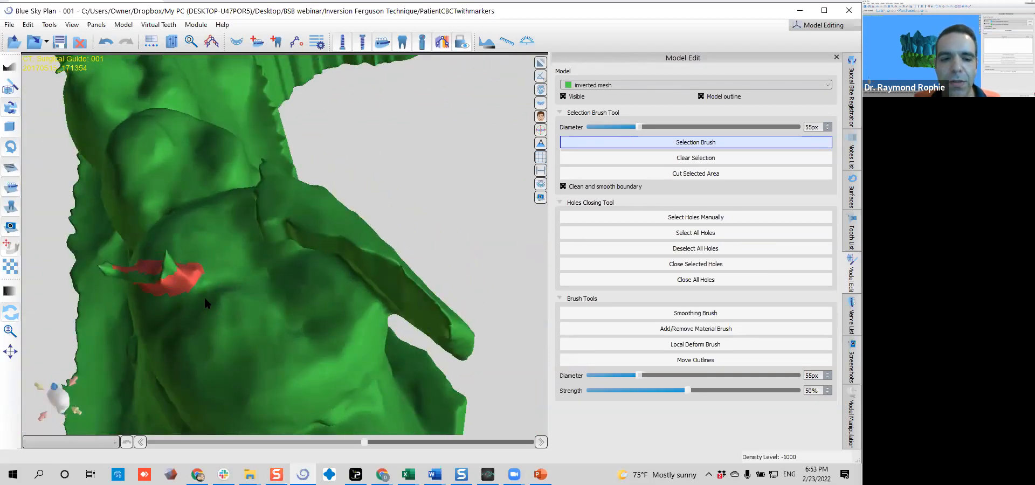
drag(150, 312, 160, 320)
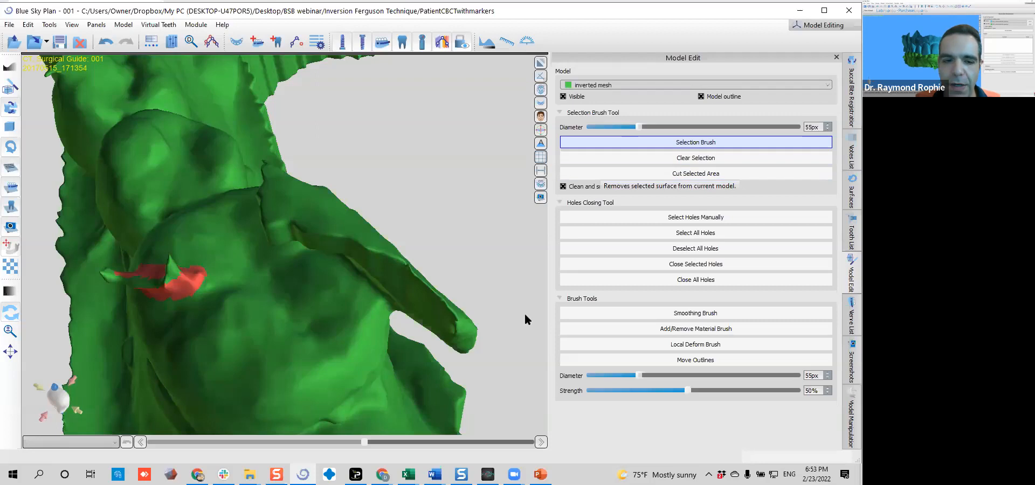
Brush a trial selection strip across the molar's chewing surface and erase that strip from the selection
mouse_move(238, 315)
right_down()
mouse_move(323, 338)
mouse_move(482, 307)
mouse_move(229, 373)
mouse_move(289, 344)
right_up()
drag(409, 287, 281, 286)
right_drag(362, 313, 303, 270)
scroll(304, 275, down, 3)
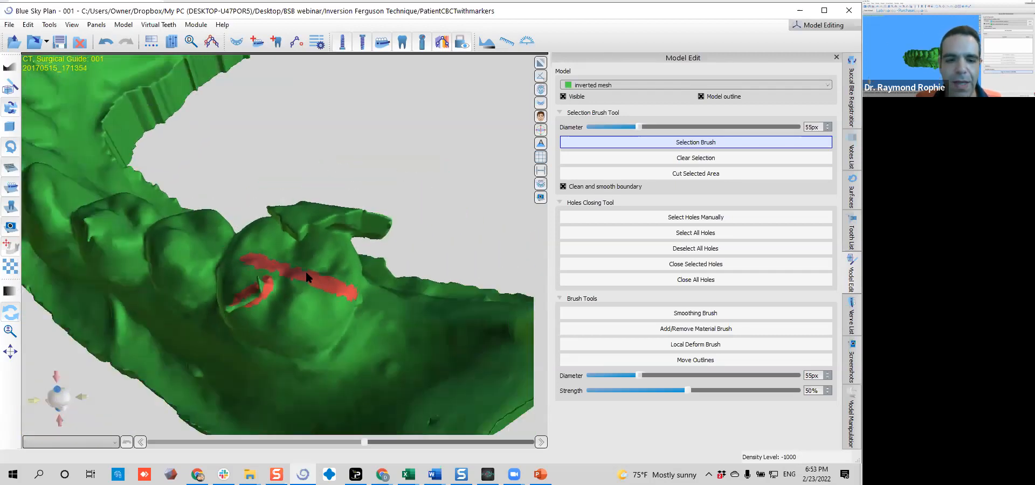
scroll(309, 266, up, 5)
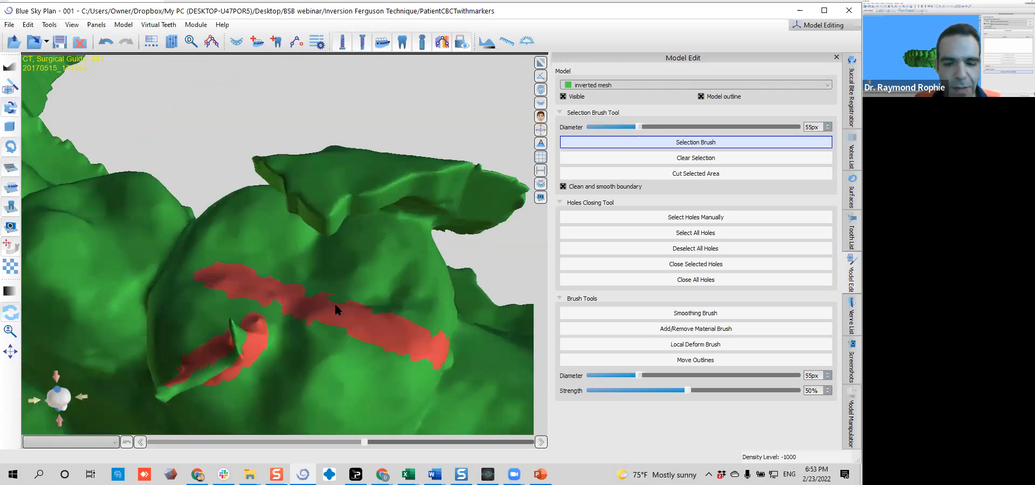
right_drag(336, 307, 335, 307)
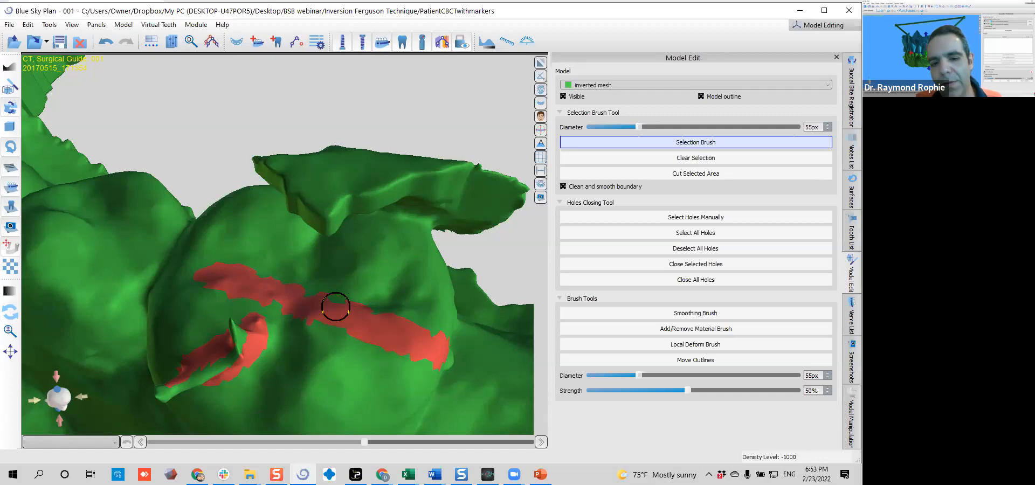
mouse_move(212, 275)
shift+mouse_down()
mouse_move(202, 274)
mouse_move(342, 302)
mouse_move(444, 342)
mouse_move(384, 339)
mouse_move(343, 297)
mouse_move(350, 306)
shift+mouse_up()
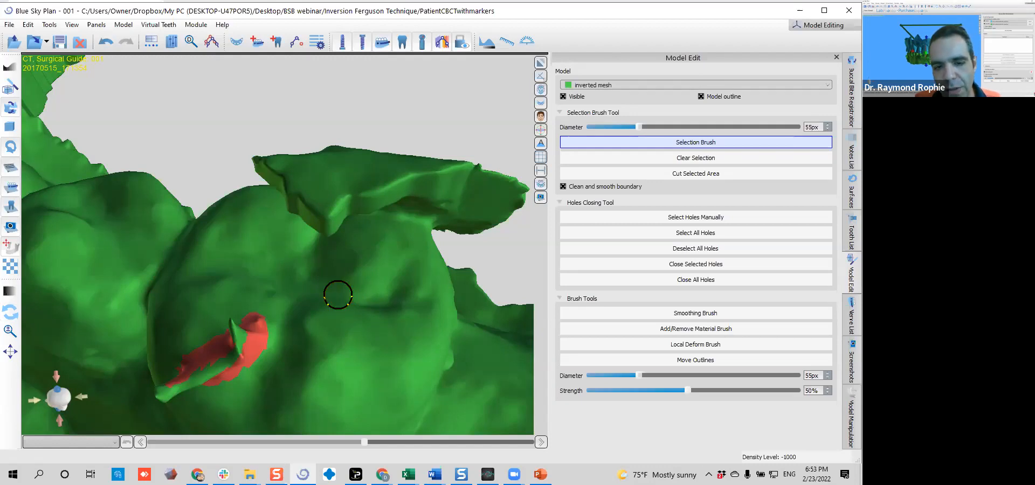
Enlarge the Selection Brush to 200 px and set the Brush Tools diameter to 21 px
shift+scroll(342, 290, up, 10)
shift+scroll(341, 289, up, 9)
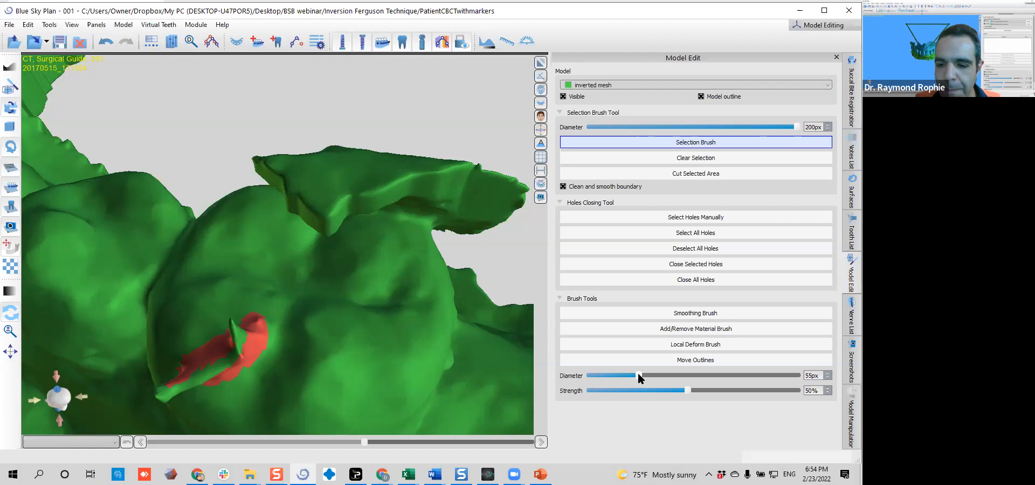
drag(639, 374, 770, 373)
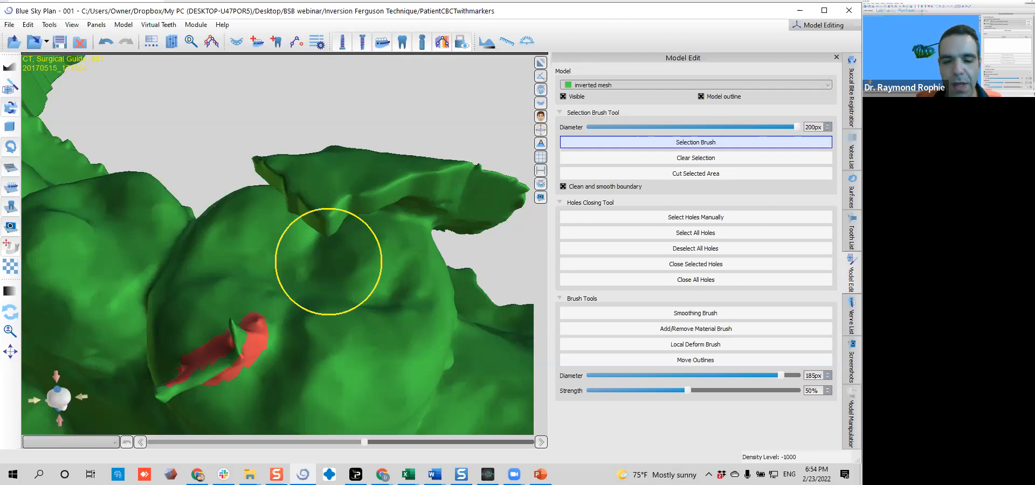
drag(780, 374, 602, 377)
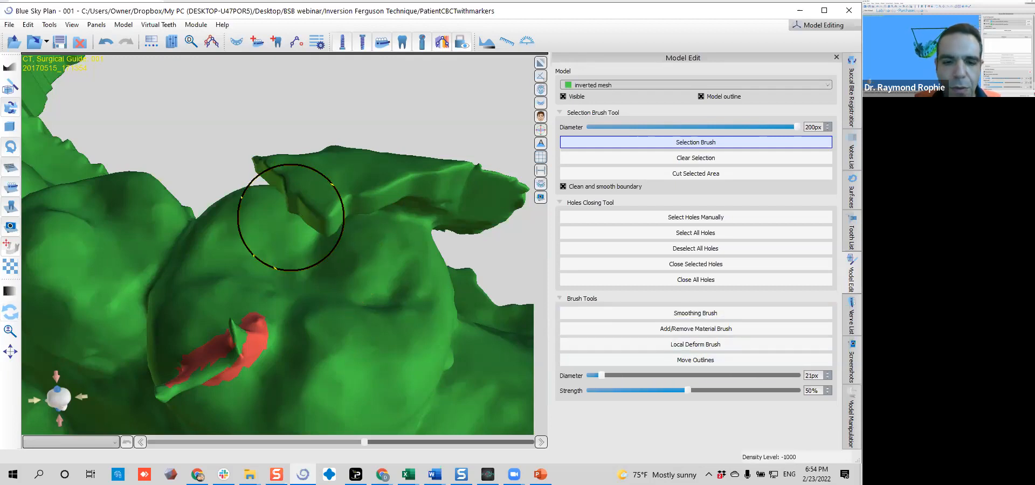
shift+scroll(353, 280, down, 4)
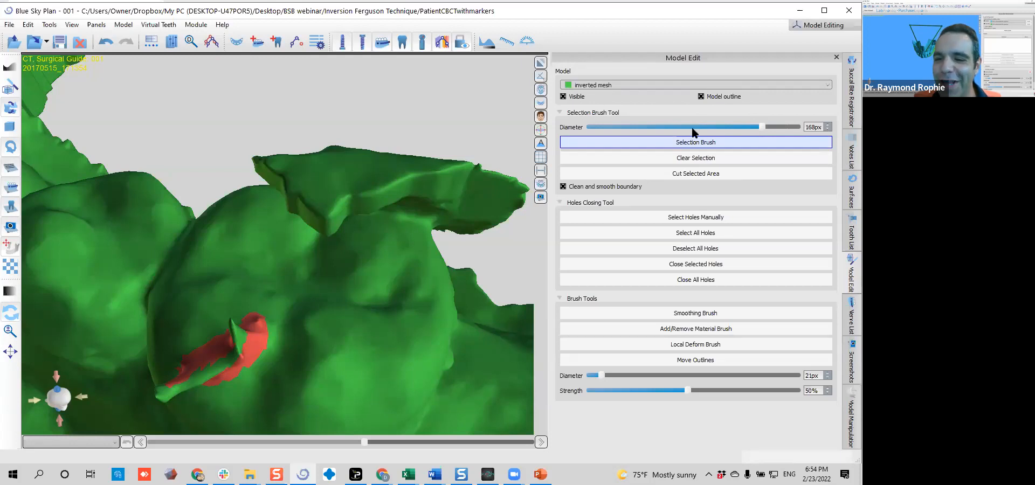
Try several Selection Brush diameters up to 200 px, finishing with the Selection Brush active at 23 px
click(765, 125)
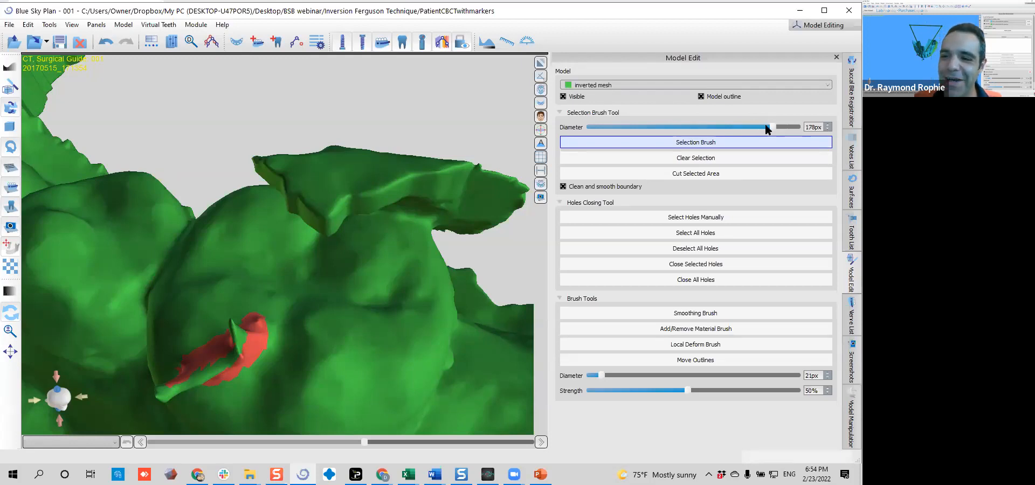
mouse_move(773, 126)
mouse_down()
mouse_move(597, 127)
mouse_move(636, 127)
mouse_up()
click(752, 128)
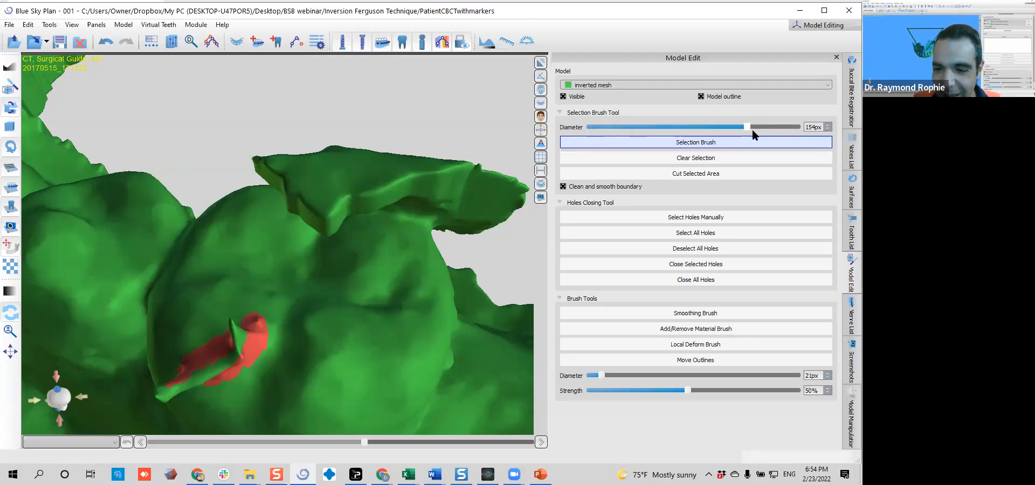
click(676, 314)
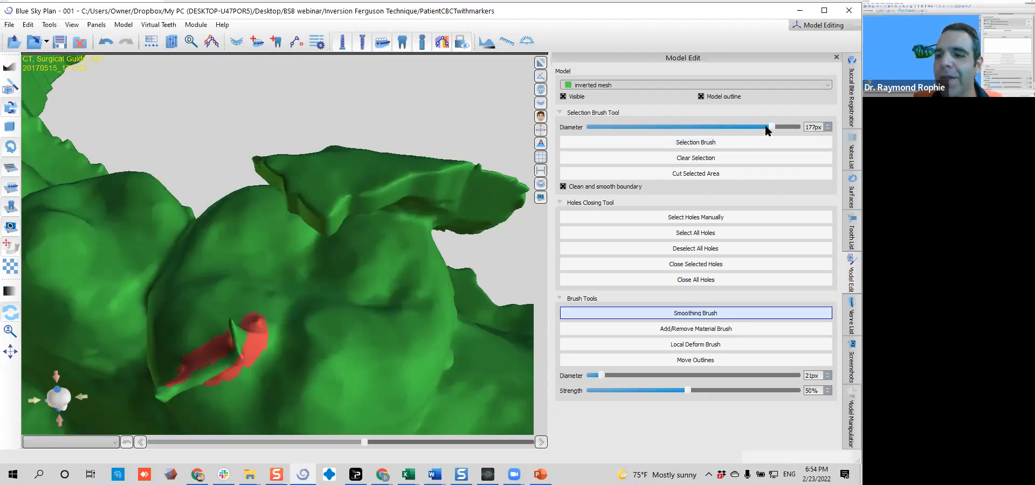
click(705, 143)
click(801, 126)
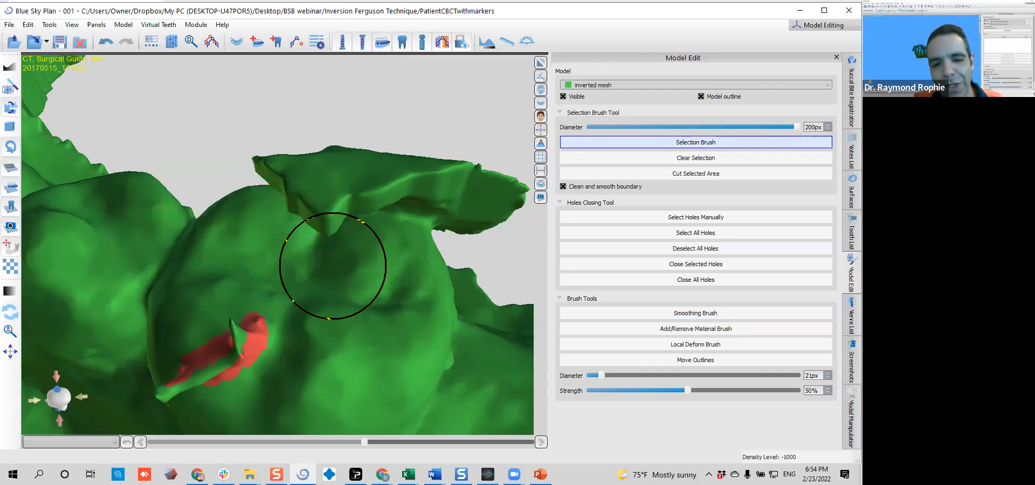
drag(792, 126, 602, 128)
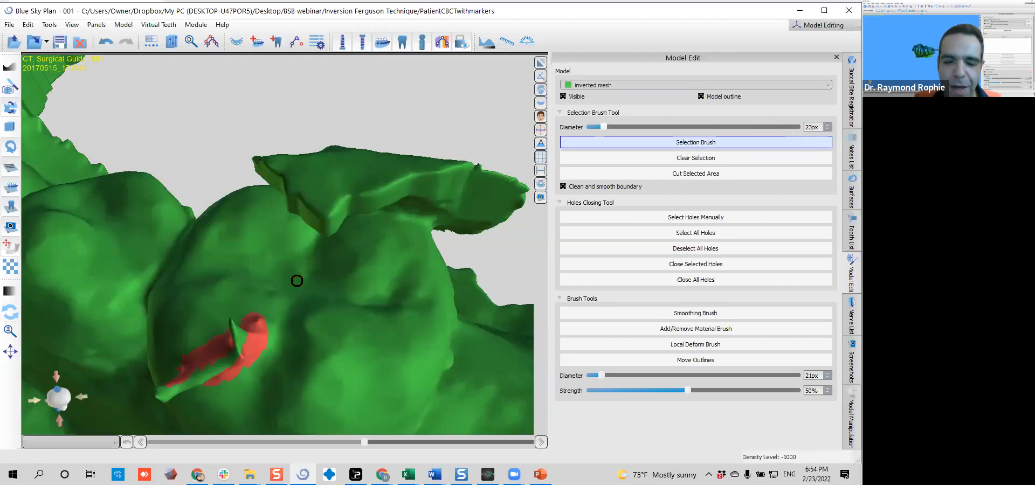
Cut the marked area around the fin-shaped artifact out of the molar's chewing surface and inspect the cut from several angles
mouse_move(258, 382)
right_down()
mouse_move(317, 286)
mouse_move(274, 290)
right_up()
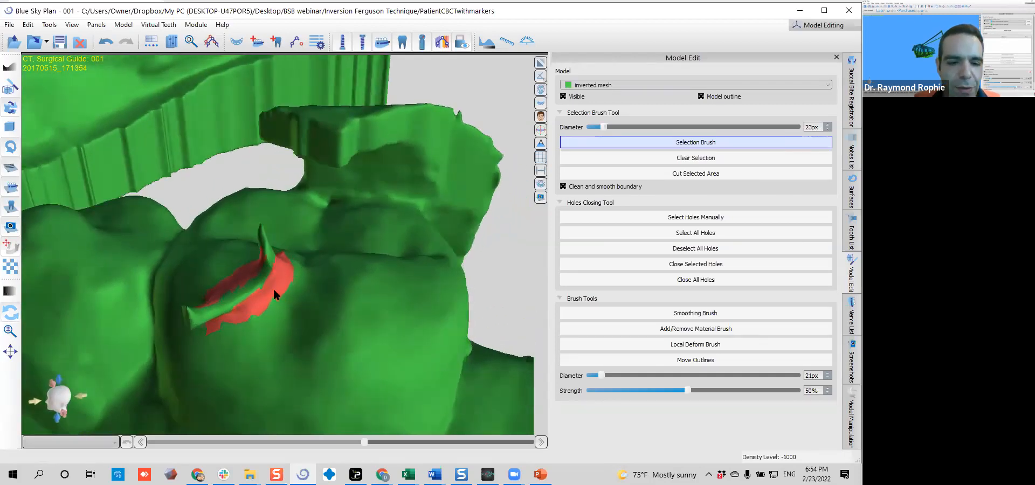
click(717, 173)
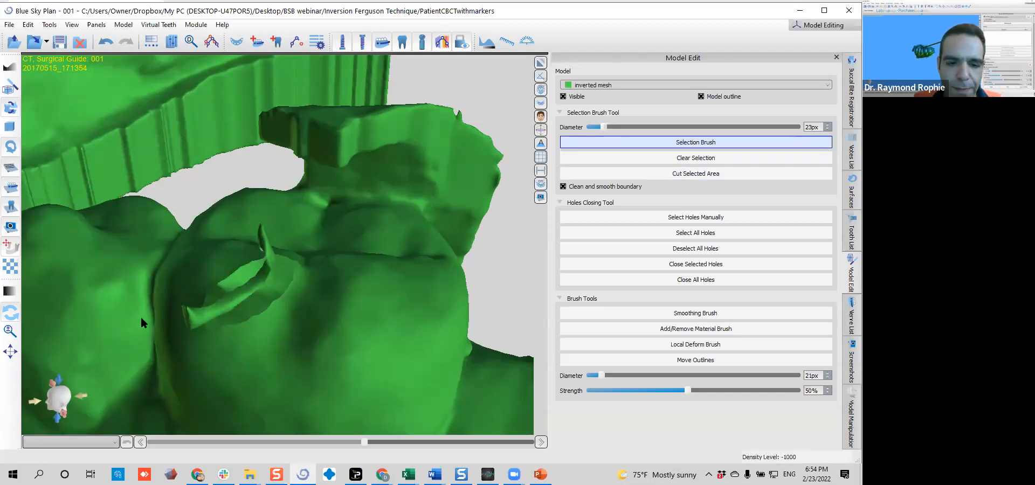
drag(369, 305, 392, 202)
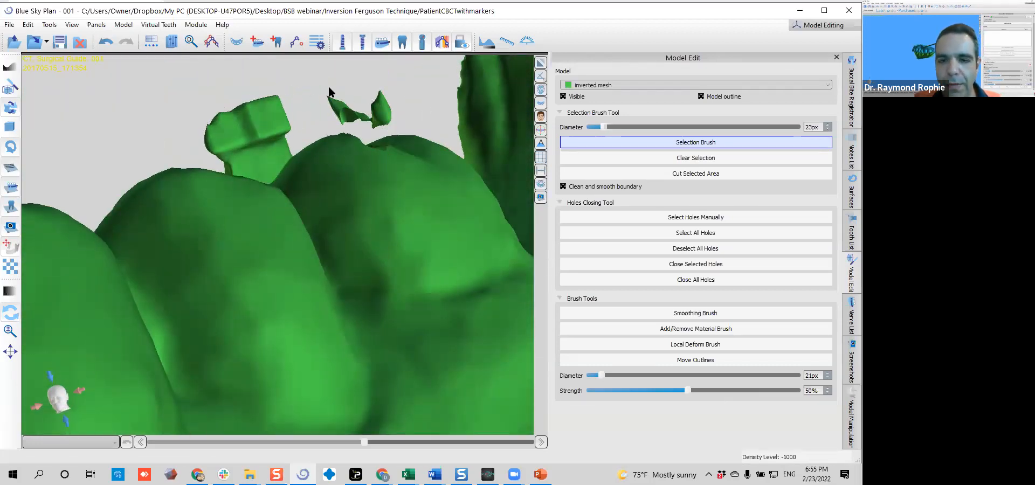
drag(403, 139, 350, 273)
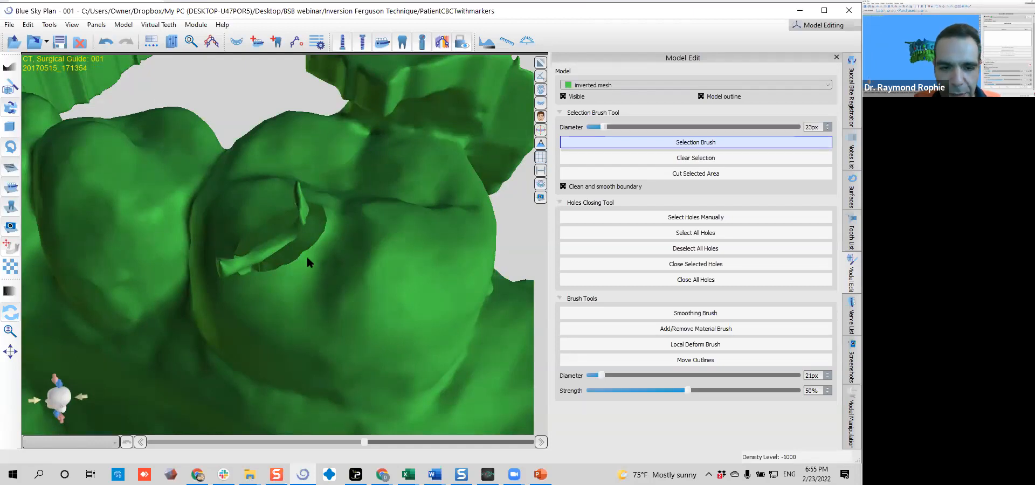
Brush-select the leftover sliver above the molar's hole and clear that selection
drag(269, 251, 273, 283)
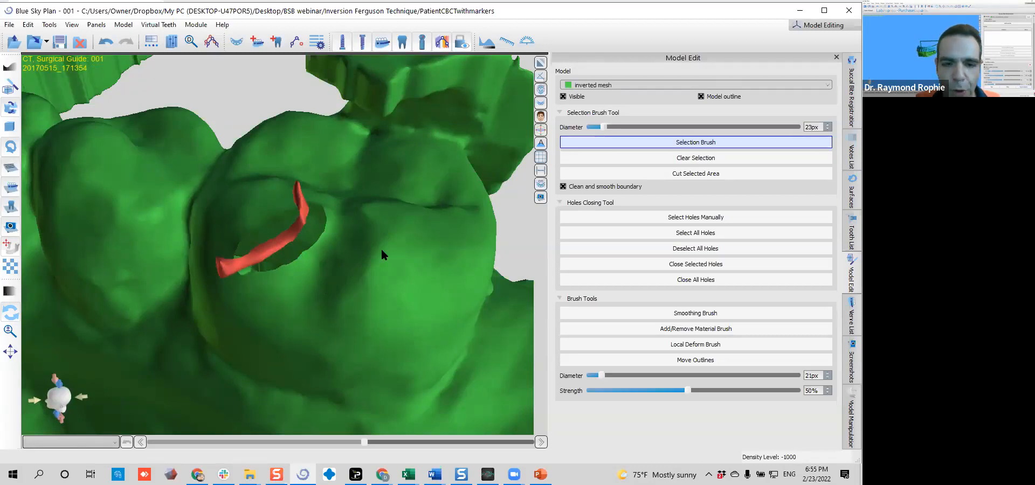
click(650, 157)
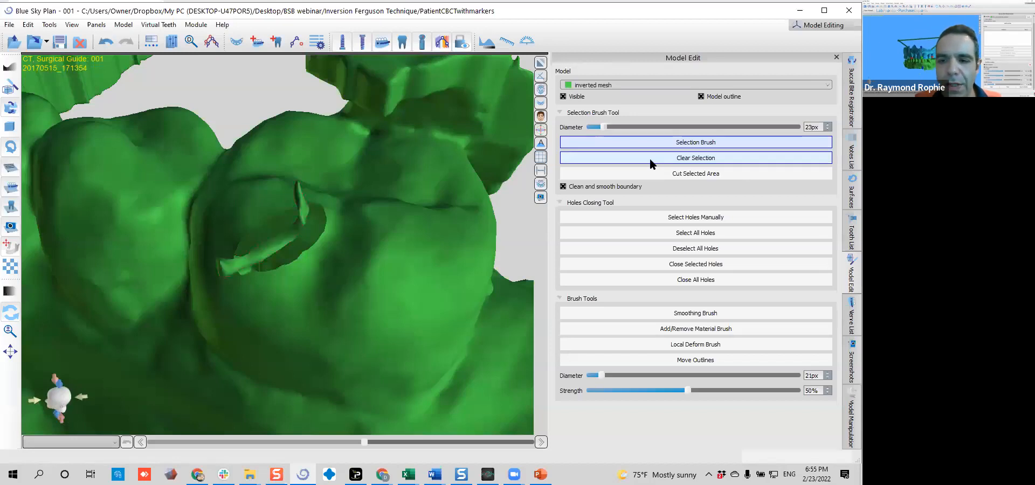
Manually select the outer outline of the hole on the molar's chewing surface and close that hole
drag(402, 241, 332, 321)
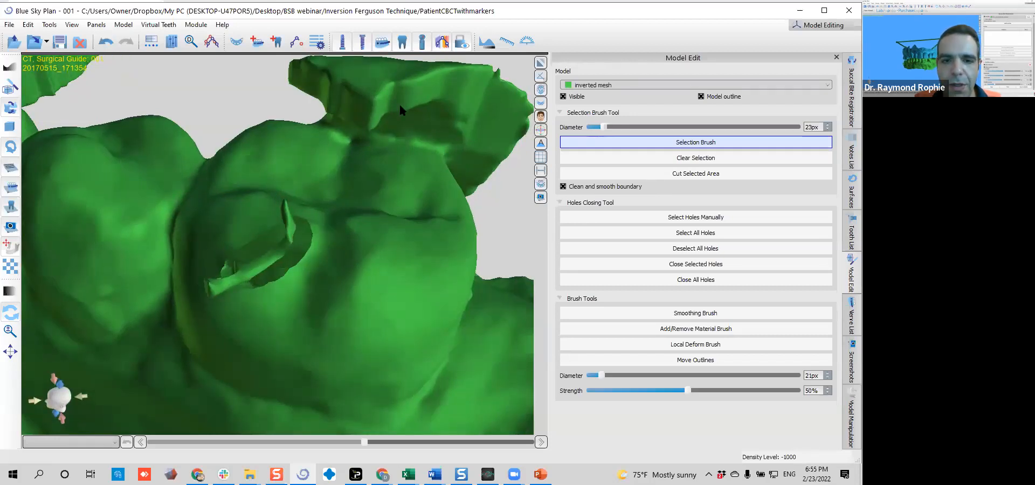
scroll(479, 216, down, 8)
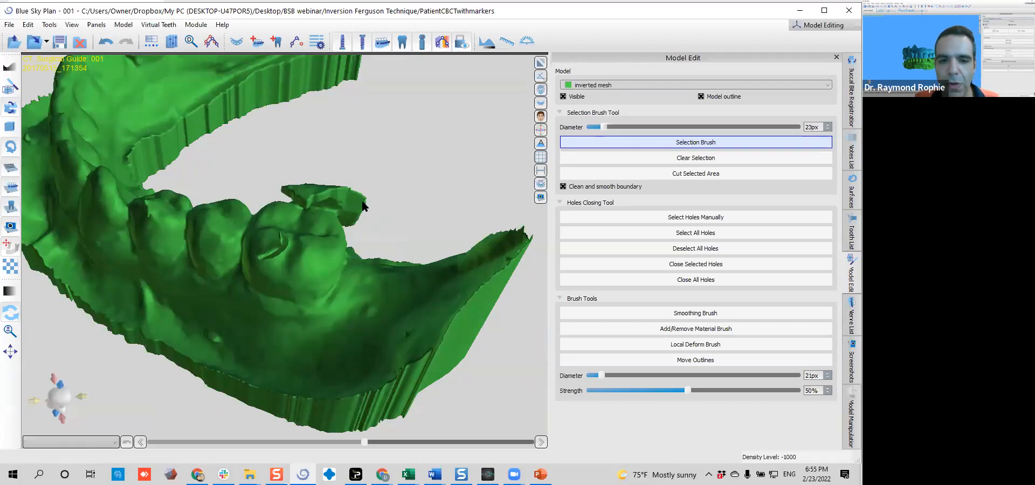
scroll(362, 205, up, 5)
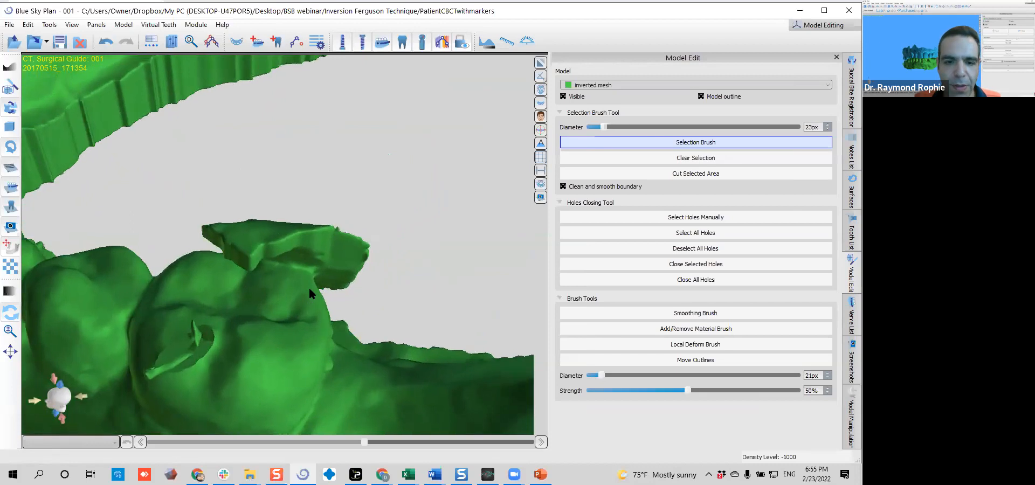
scroll(309, 289, up, 4)
right_drag(208, 313, 216, 373)
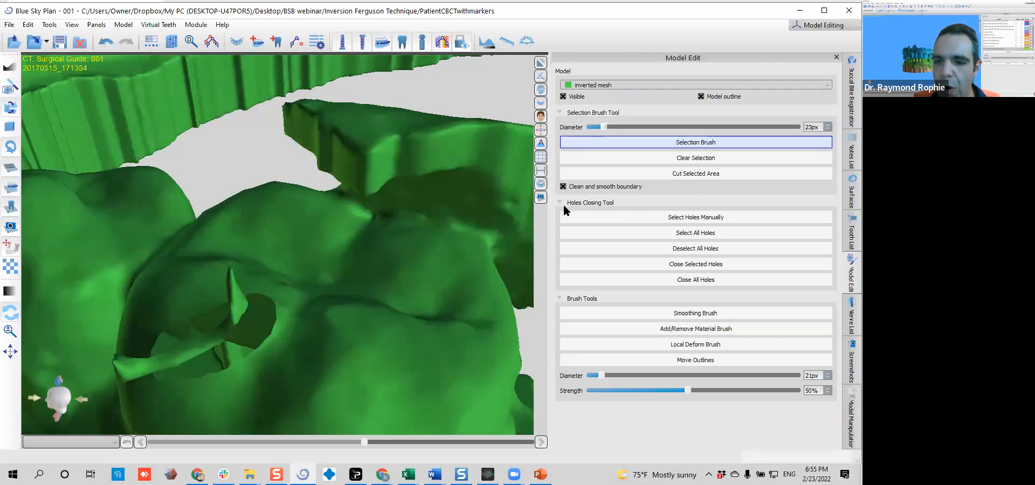
click(681, 220)
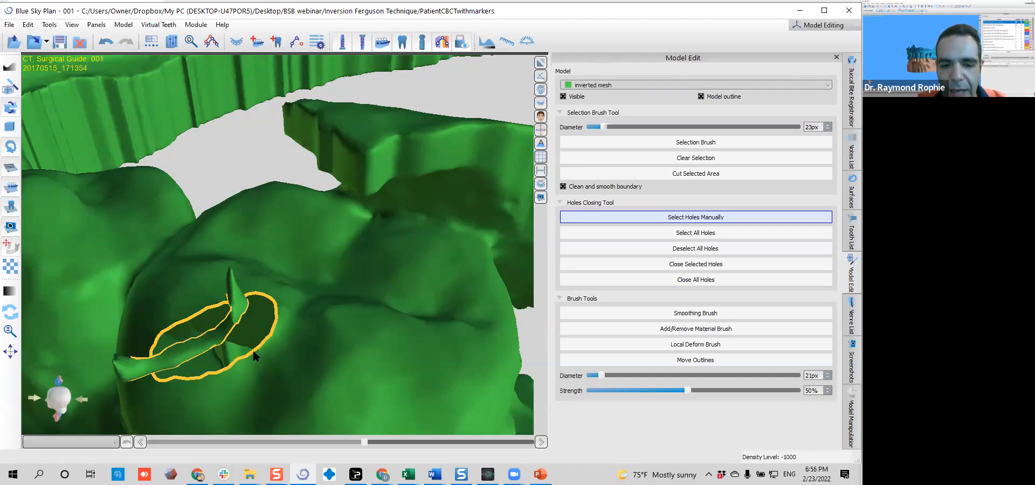
click(274, 322)
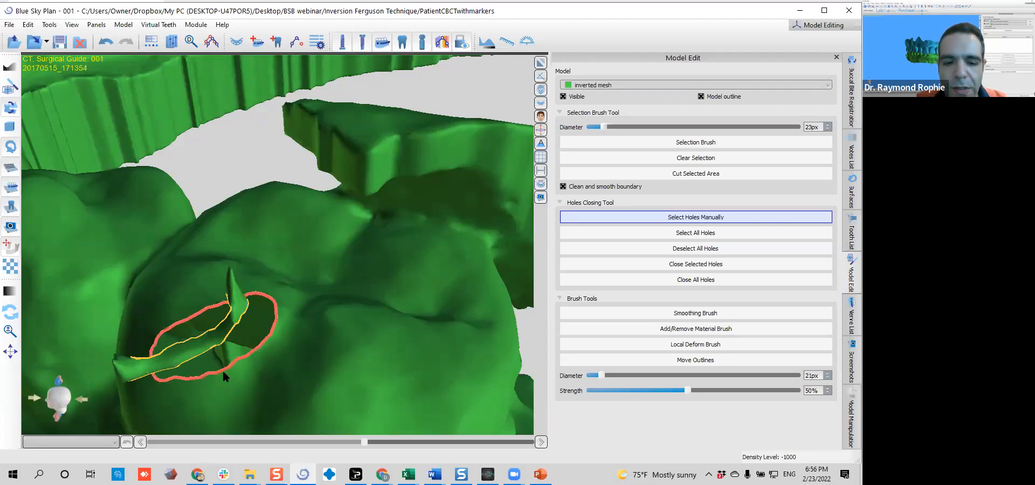
scroll(270, 323, down, 3)
right_drag(271, 319, 357, 220)
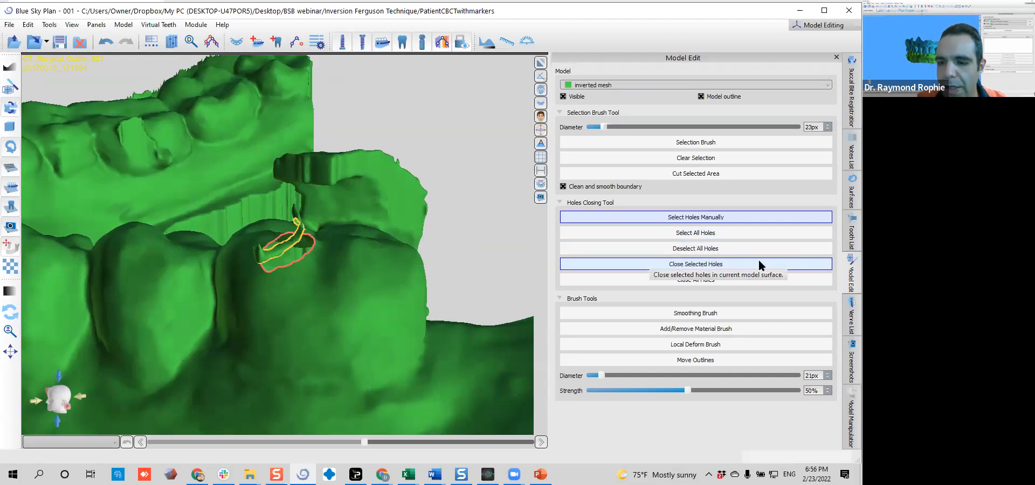
click(760, 262)
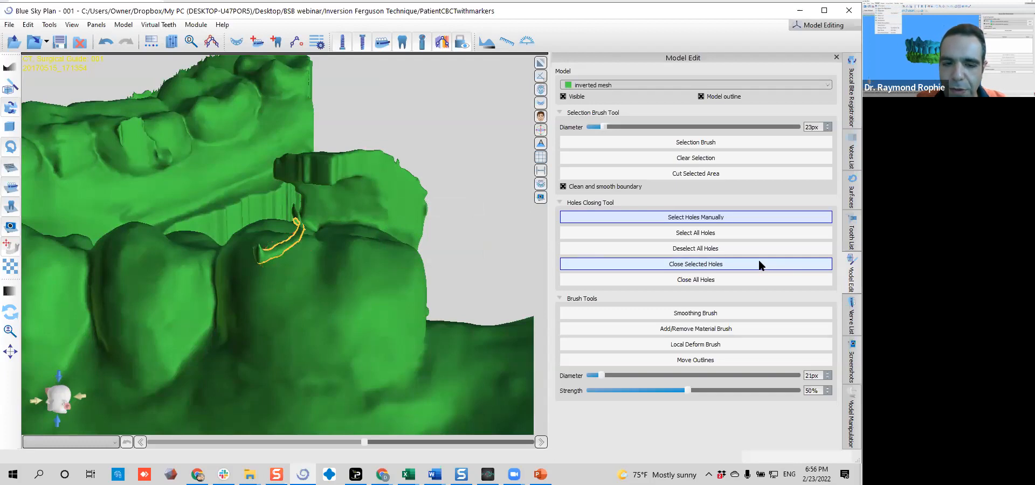
Mark the small artifact on the cusp two teeth in front of the repaired molar, using the Selection Brush at 39 px
drag(344, 261, 163, 258)
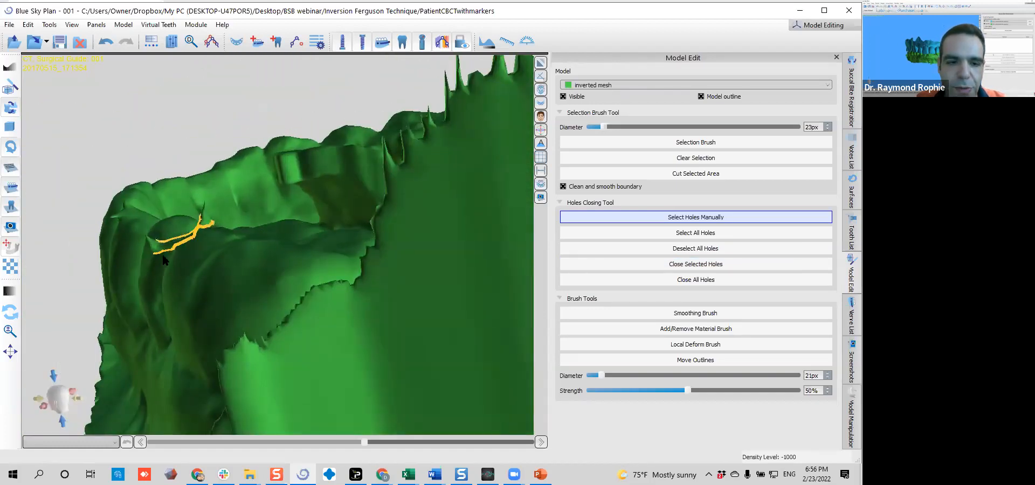
drag(262, 225, 262, 250)
drag(155, 265, 223, 299)
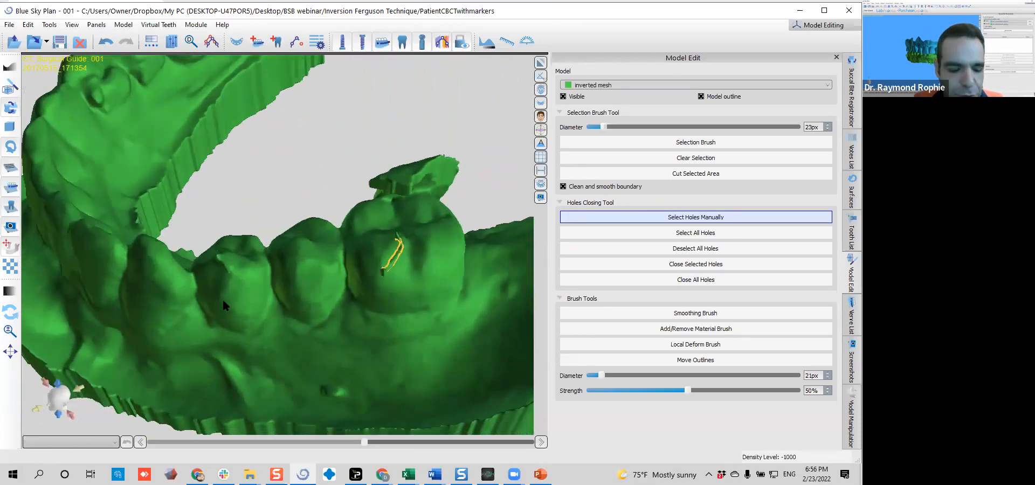
click(682, 143)
scroll(203, 287, up, 2)
ctrl+scroll(197, 287, up, 4)
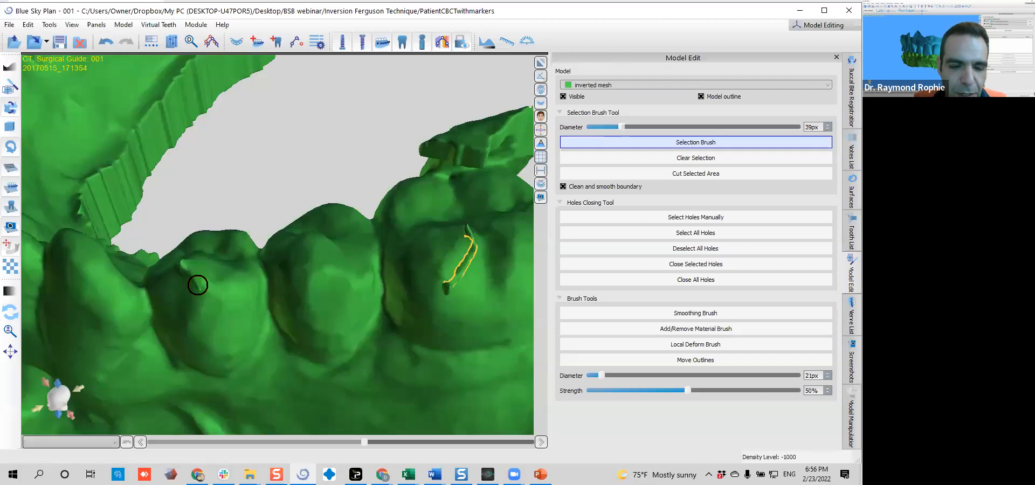
drag(197, 286, 184, 266)
Mark the area where the loose flap joins the molar, using the Selection Brush at 19 px
mouse_move(321, 347)
right_down()
mouse_move(185, 271)
mouse_move(217, 183)
mouse_move(242, 199)
mouse_move(328, 212)
mouse_move(267, 200)
mouse_move(281, 190)
right_up()
ctrl+scroll(320, 223, down, 1)
ctrl+scroll(292, 169, down, 1)
drag(292, 169, 353, 194)
ctrl+scroll(354, 194, down, 1)
mouse_move(353, 194)
right_down()
mouse_move(391, 197)
mouse_move(256, 213)
mouse_move(303, 163)
mouse_move(188, 194)
right_up()
mouse_move(234, 215)
right_down()
mouse_move(54, 157)
mouse_move(312, 248)
mouse_move(203, 235)
right_up()
ctrl+scroll(175, 230, down, 10)
drag(182, 232, 221, 232)
mouse_move(335, 227)
right_down()
mouse_move(157, 296)
mouse_move(423, 330)
mouse_move(251, 405)
mouse_move(243, 257)
mouse_move(371, 238)
mouse_move(229, 278)
mouse_move(351, 221)
right_up()
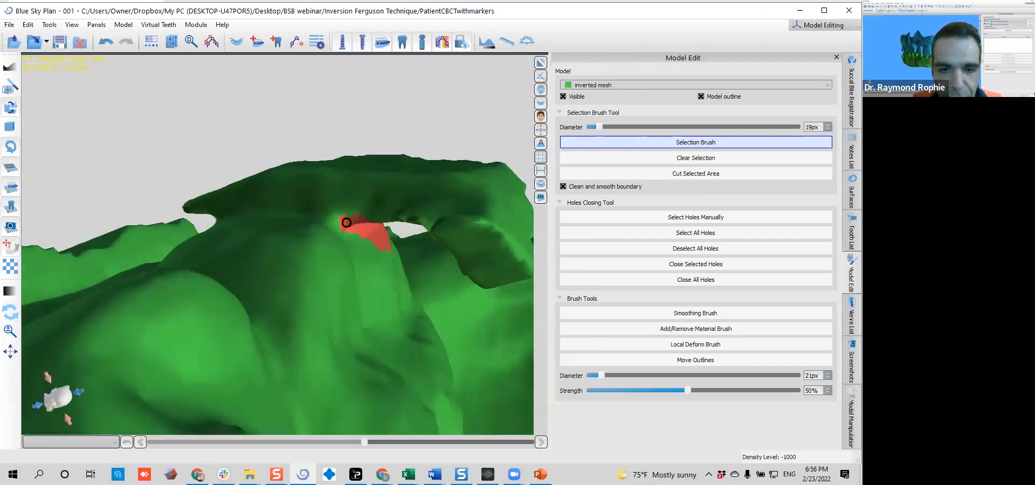
Mark the three artifact areas on the teeth of the opposite side of the arch with the Selection Brush
mouse_move(273, 218)
right_down()
mouse_move(246, 326)
mouse_move(453, 286)
mouse_move(287, 201)
right_up()
drag(287, 201, 239, 262)
mouse_move(239, 263)
right_down()
mouse_move(202, 329)
mouse_move(326, 217)
mouse_move(128, 381)
mouse_move(334, 247)
mouse_move(273, 250)
mouse_move(471, 355)
mouse_move(446, 338)
mouse_move(418, 282)
mouse_move(256, 125)
mouse_move(308, 260)
mouse_move(205, 184)
mouse_move(422, 337)
mouse_move(203, 353)
mouse_move(454, 283)
mouse_move(313, 254)
mouse_move(252, 277)
mouse_move(397, 279)
mouse_move(171, 263)
right_up()
ctrl+scroll(190, 255, up, 8)
ctrl+scroll(224, 257, up, 2)
click(224, 258)
mouse_move(224, 257)
right_down()
mouse_move(308, 251)
mouse_move(340, 356)
mouse_move(238, 285)
right_up()
mouse_move(237, 284)
mouse_down()
mouse_move(244, 250)
mouse_move(205, 248)
mouse_move(233, 178)
mouse_move(254, 226)
mouse_move(231, 225)
mouse_move(231, 248)
mouse_up()
scroll(231, 248, down, 5)
right_drag(243, 290, 382, 204)
middle_drag(382, 204, 286, 464)
mouse_move(333, 323)
right_down()
mouse_move(281, 249)
mouse_move(328, 373)
mouse_move(386, 363)
right_up()
ctrl+scroll(385, 361, down, 8)
drag(373, 364, 369, 356)
mouse_move(369, 356)
right_down()
mouse_move(166, 305)
mouse_move(121, 217)
right_up()
drag(109, 201, 119, 197)
right_drag(118, 248, 190, 267)
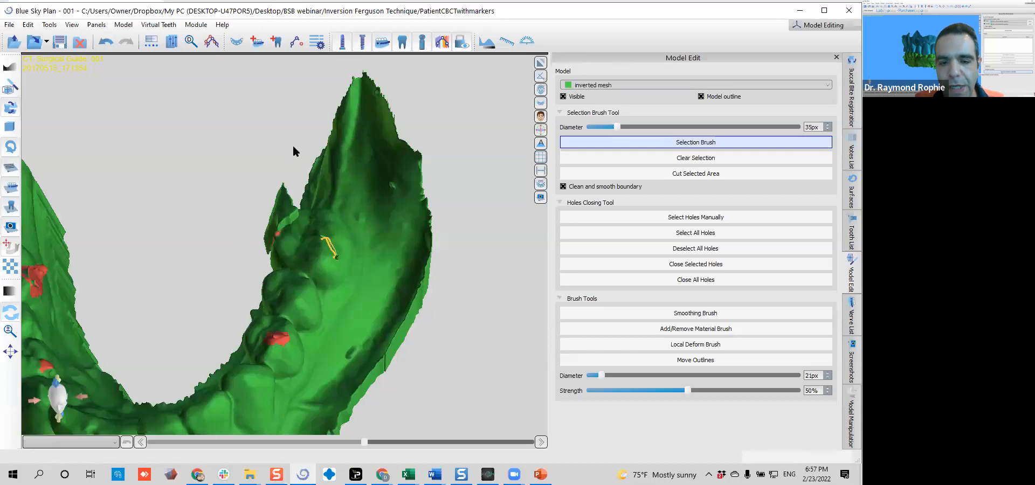
Cut all the marked artifact areas out of the inverted mesh
right_drag(241, 280, 267, 295)
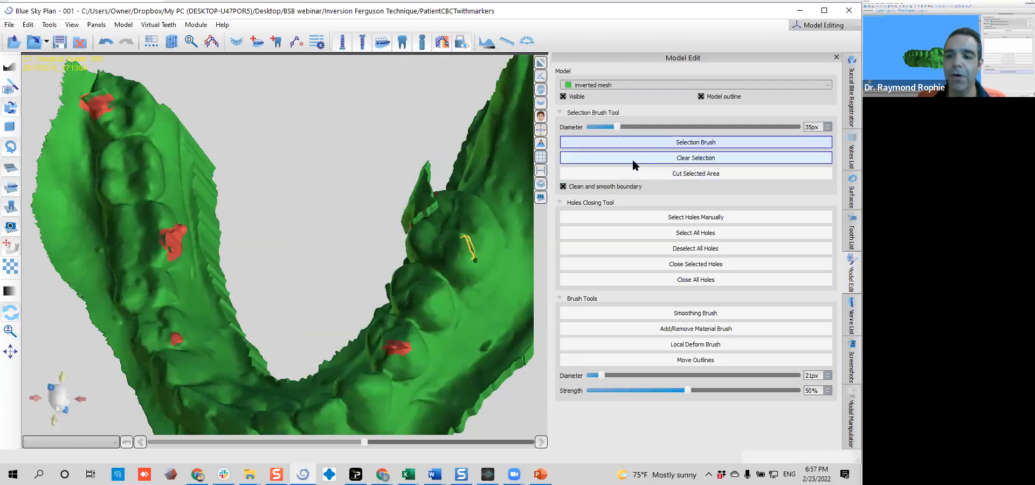
click(616, 171)
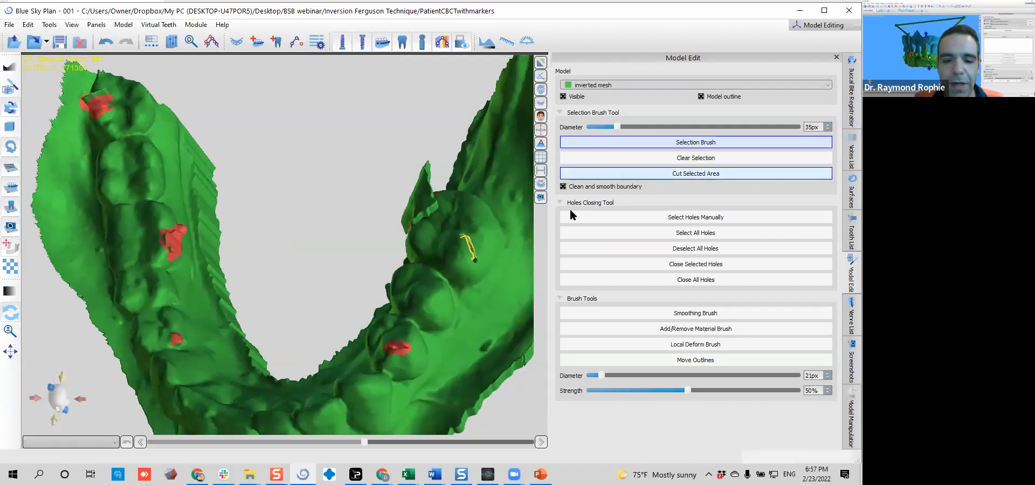
right_drag(226, 202, 203, 195)
right_drag(186, 226, 146, 316)
Manually select the hole outlines at the loose flap's base, on the premolar cusp, and on the two teeth across the arch
click(597, 219)
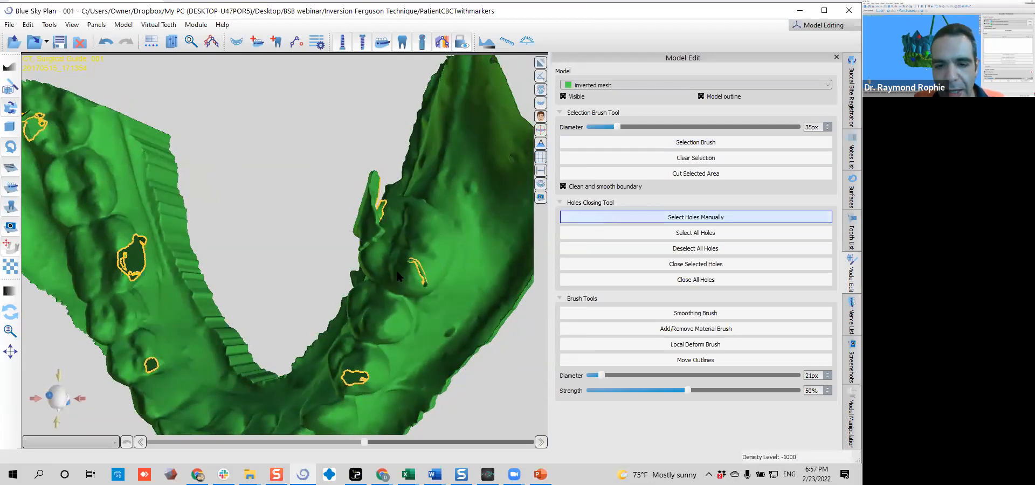
right_drag(330, 292, 282, 168)
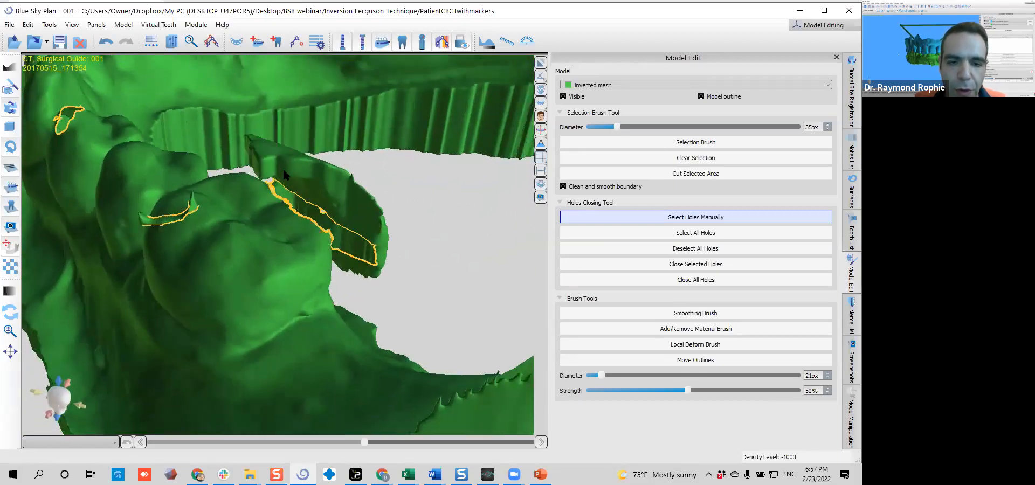
right_drag(242, 254, 146, 195)
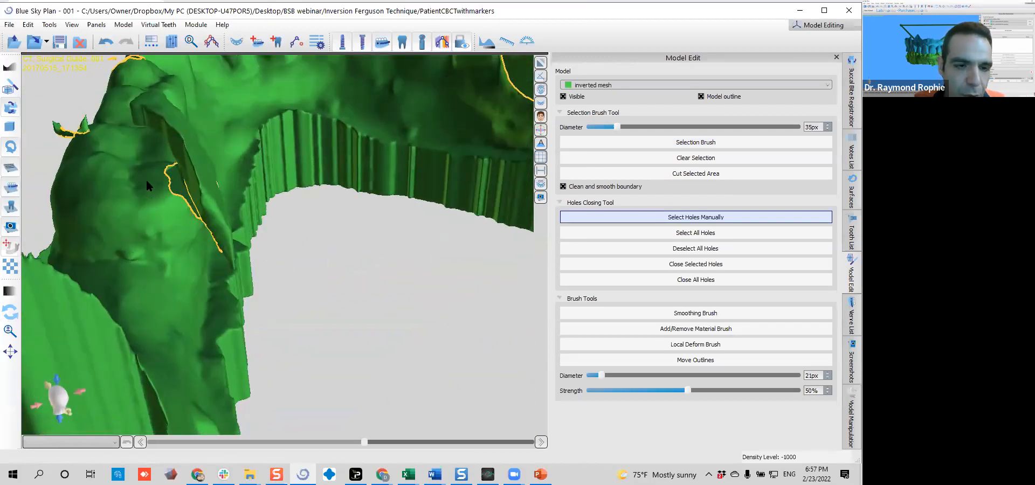
right_drag(284, 134, 378, 277)
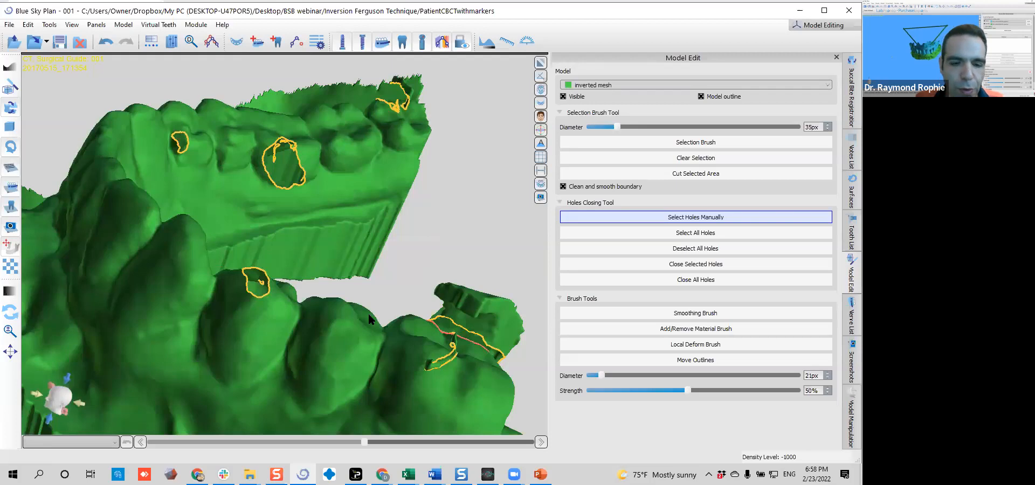
click(254, 292)
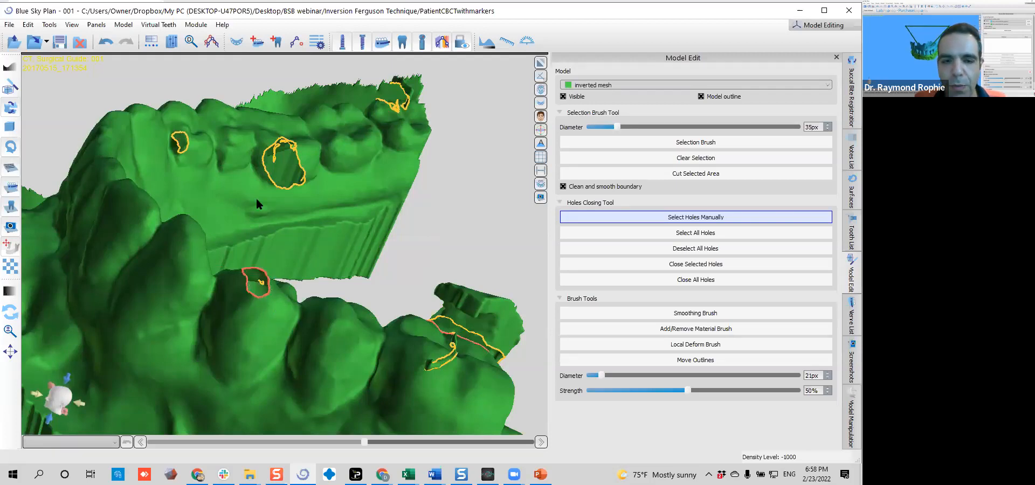
click(185, 145)
click(264, 162)
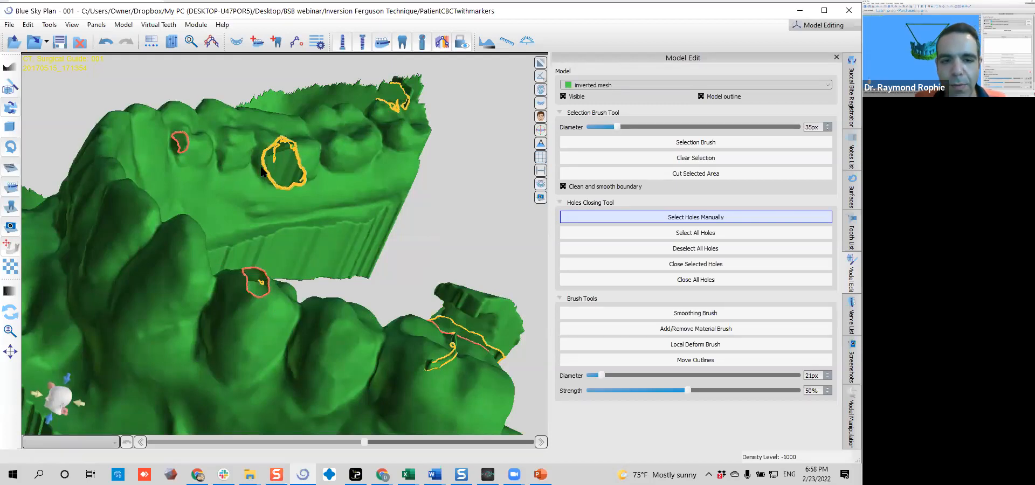
Add the hole on the rearmost molar of the opposite side to the selection and close all selected holes
right_drag(367, 93, 219, 244)
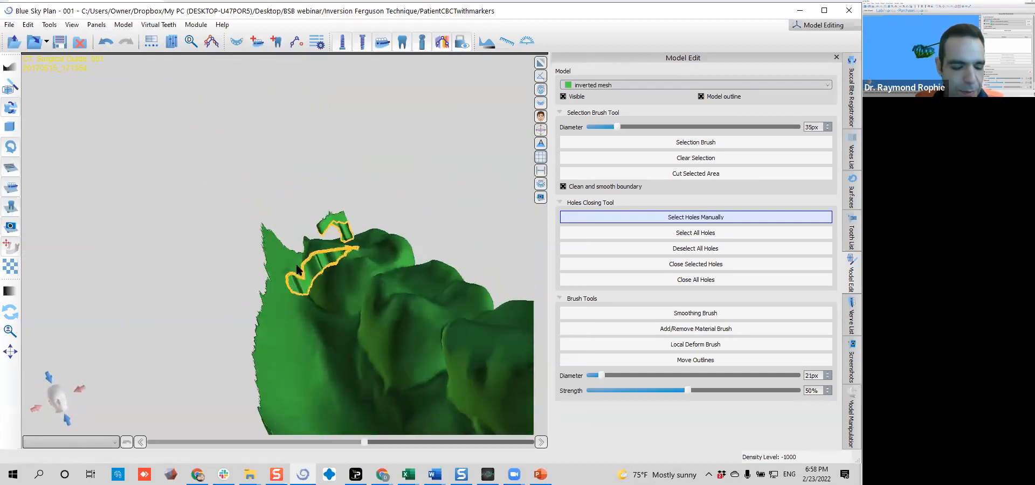
click(314, 285)
right_drag(314, 286, 377, 278)
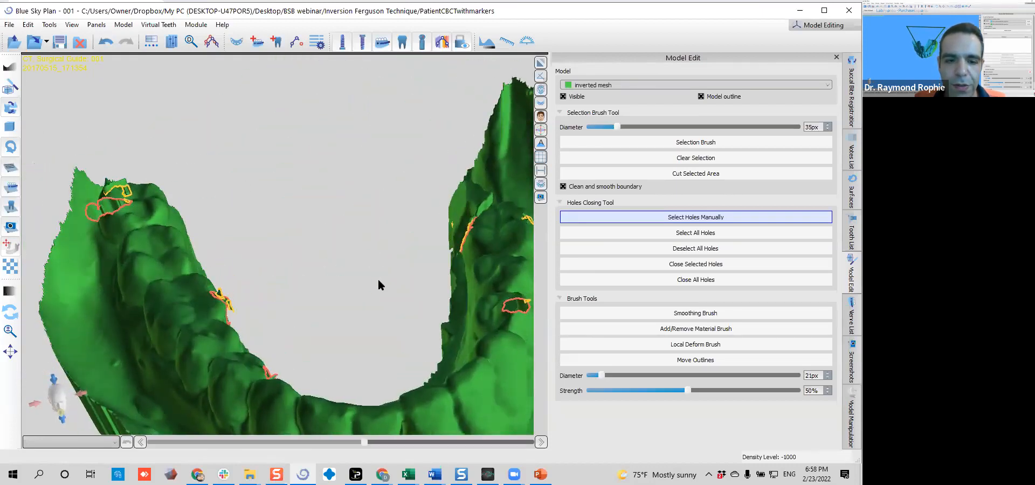
click(601, 261)
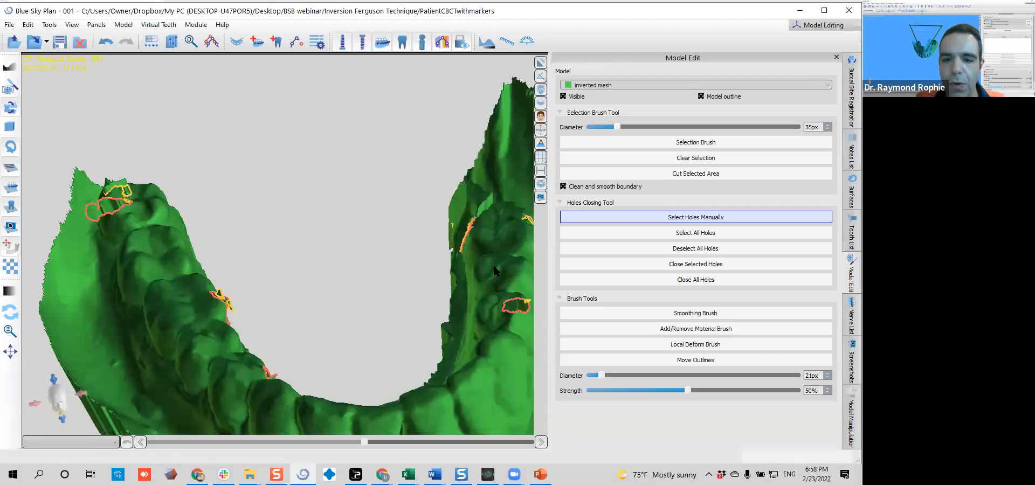
right_drag(435, 270, 314, 325)
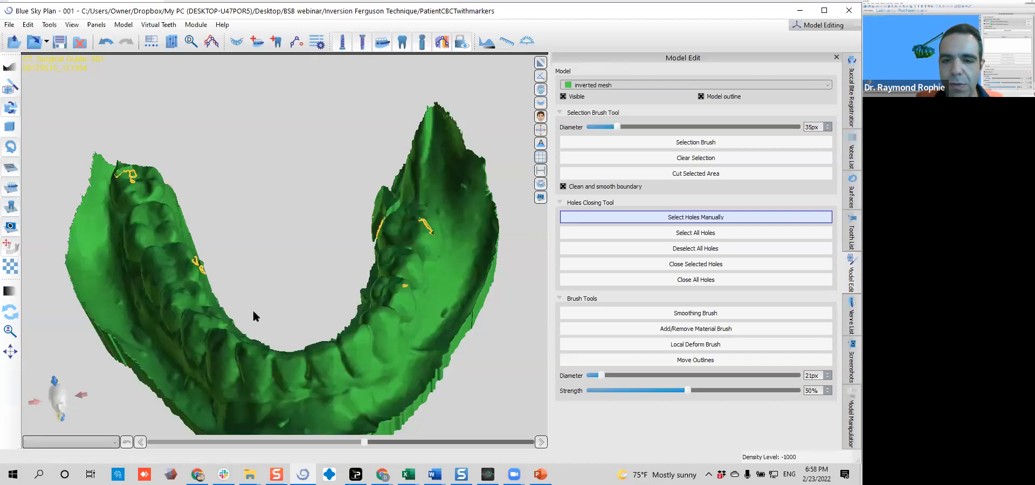
Isolate the main body of the inverted mesh surface to remove its disconnected fragments
click(96, 24)
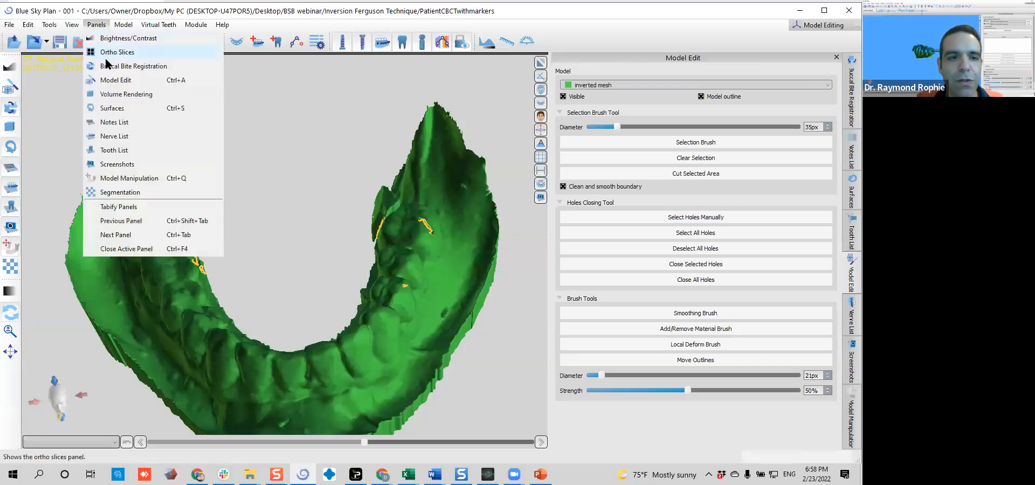
click(110, 109)
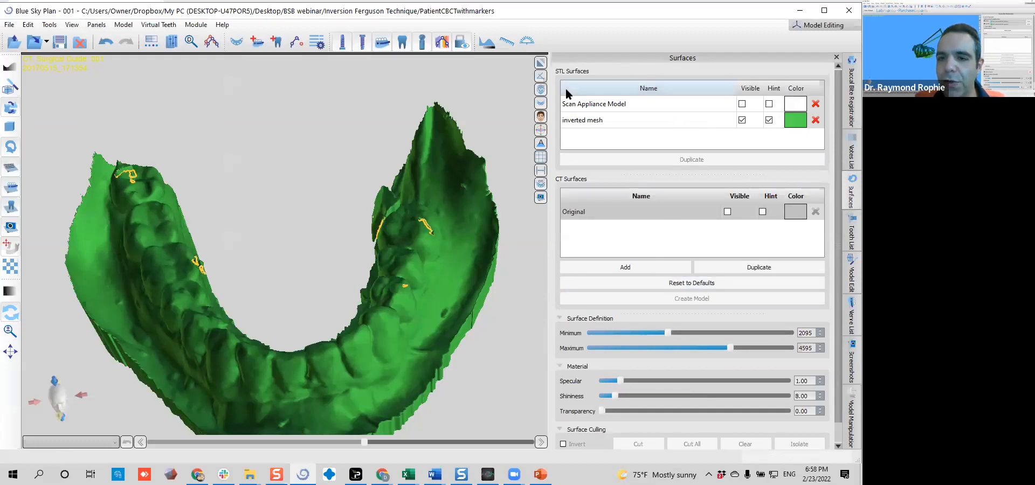
click(644, 126)
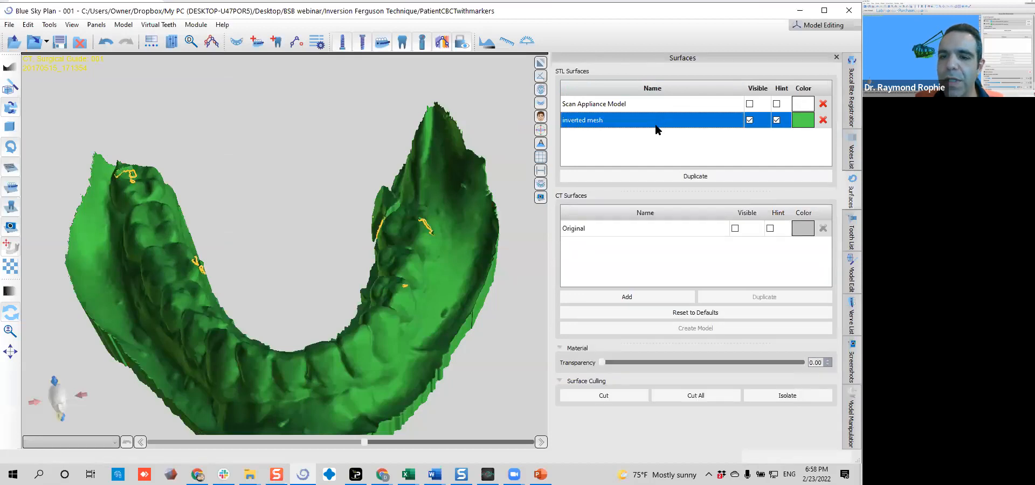
drag(253, 356, 248, 279)
drag(372, 267, 276, 265)
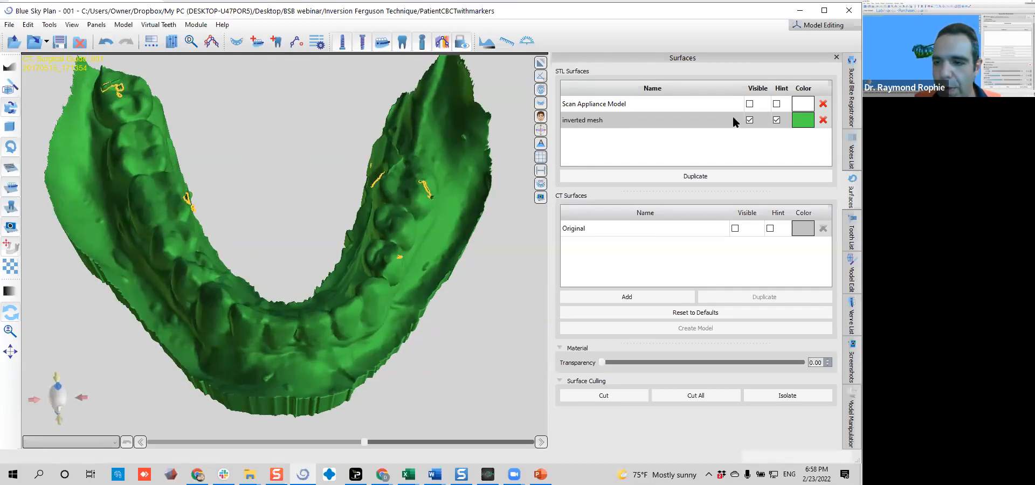
click(717, 121)
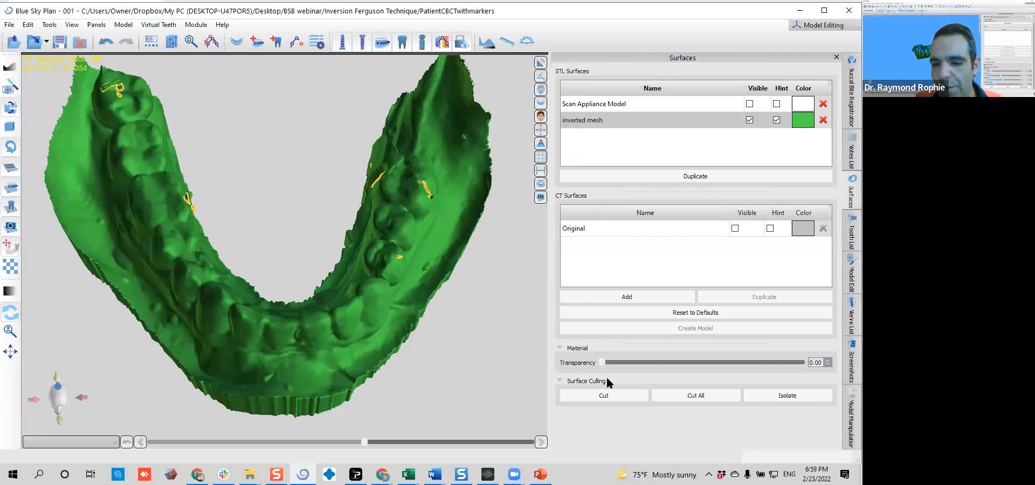
click(796, 398)
click(290, 336)
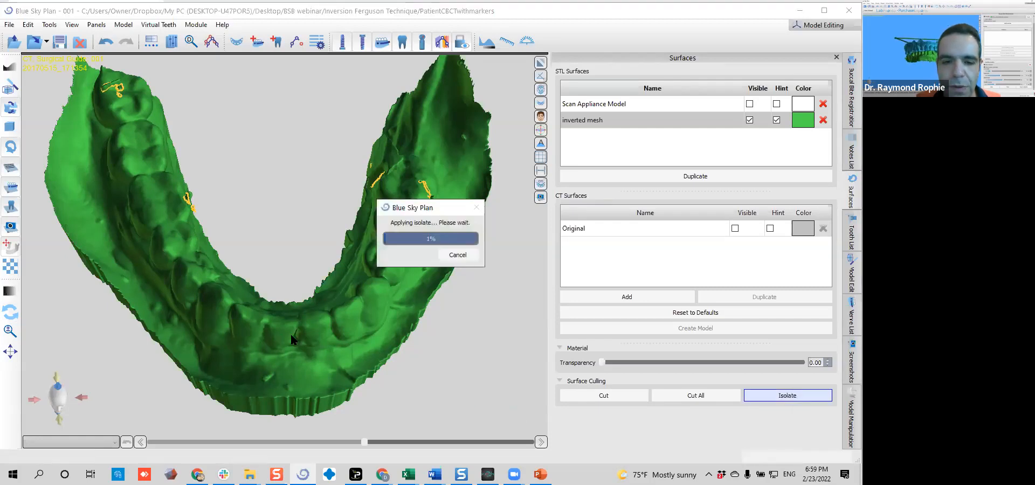
Return to editing the inverted mesh and activate the Local Deform Brush
drag(296, 321, 242, 188)
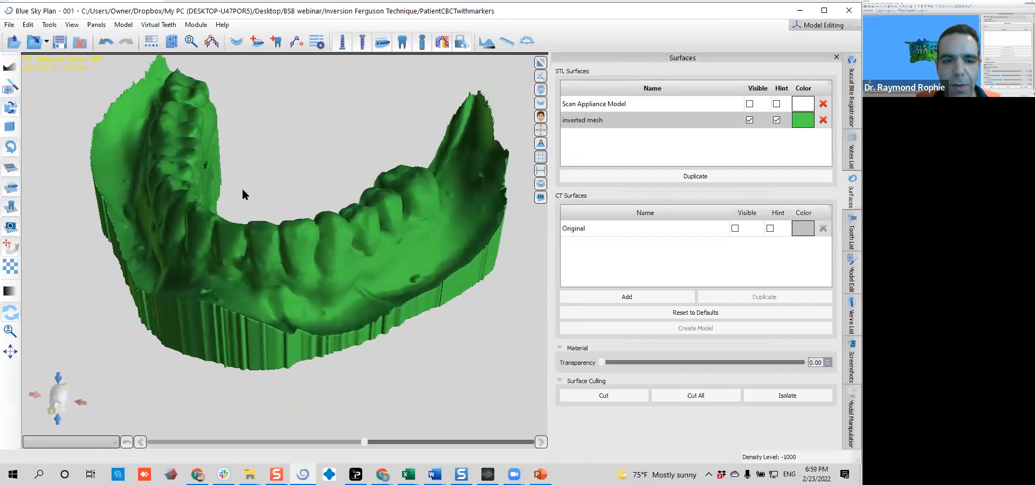
middle_drag(242, 188, 329, 258)
drag(330, 250, 263, 313)
scroll(264, 311, up, 5)
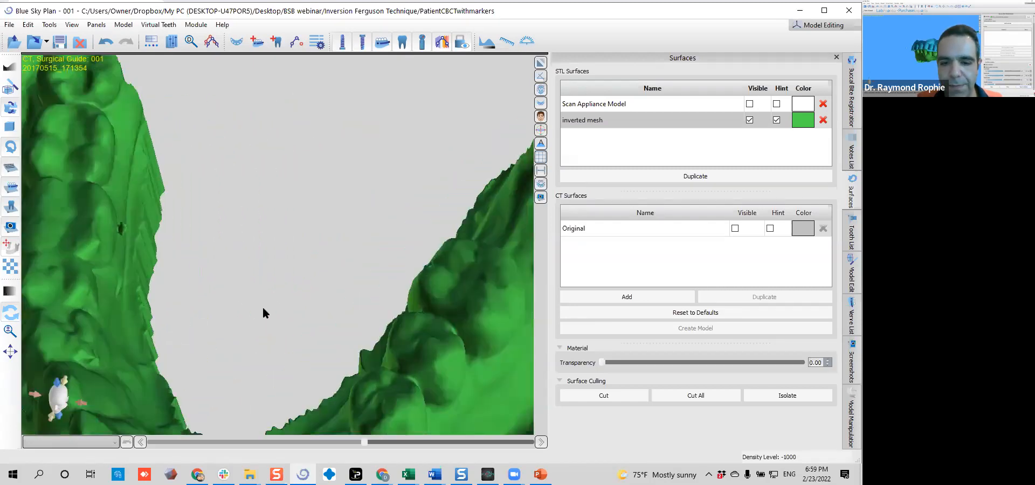
scroll(264, 312, down, 4)
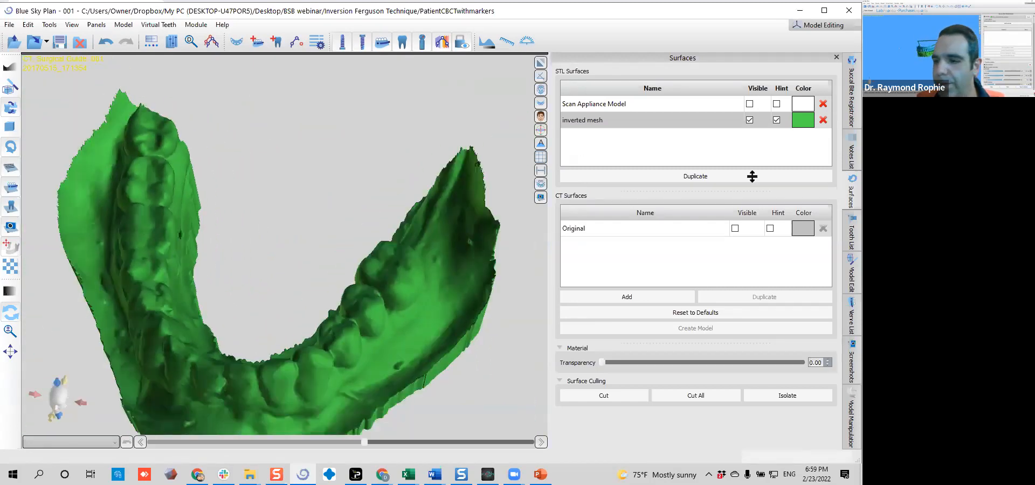
click(852, 275)
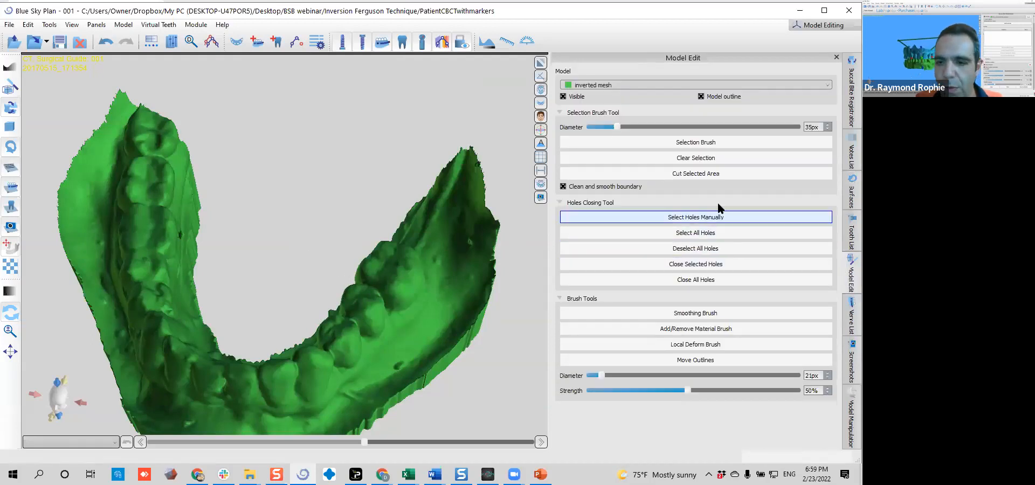
click(688, 330)
right_drag(315, 336, 222, 336)
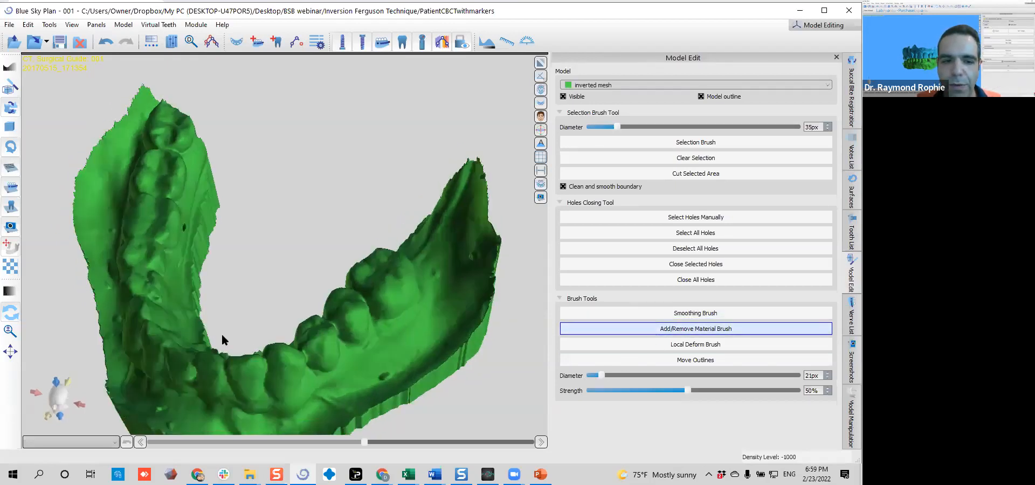
click(704, 345)
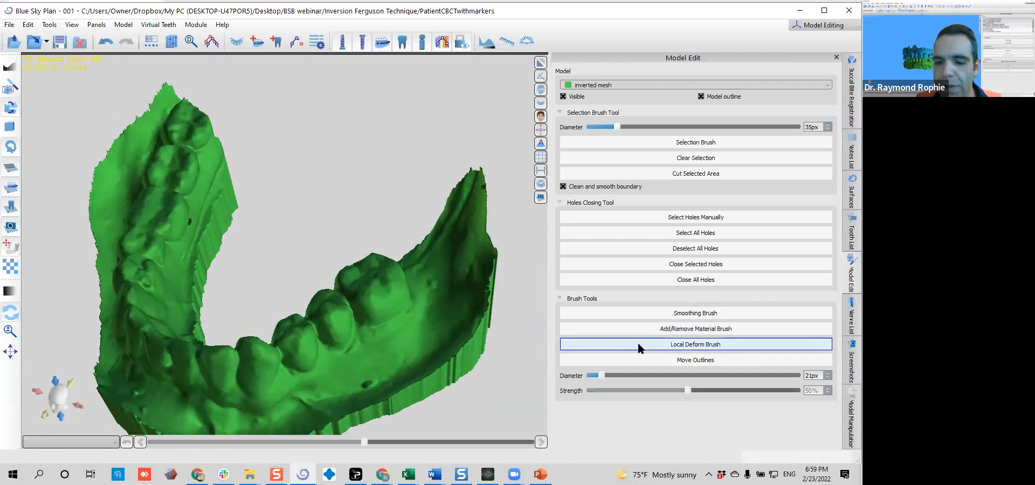
Reshape the inner surface of the molar beside the small pit with the Local Deform Brush at 133 px
scroll(277, 231, up, 8)
right_drag(403, 339, 341, 243)
right_drag(194, 310, 287, 247)
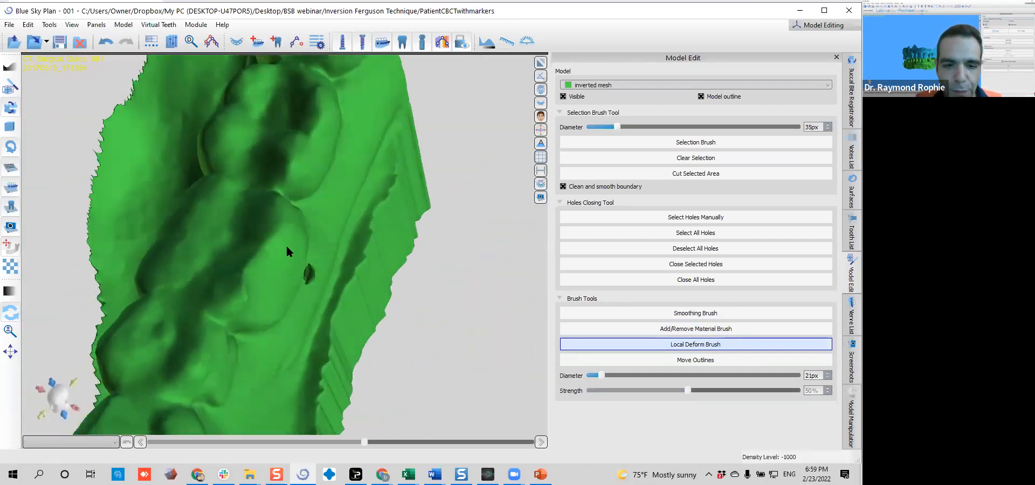
ctrl+scroll(272, 286, up, 3)
ctrl+scroll(272, 286, up, 10)
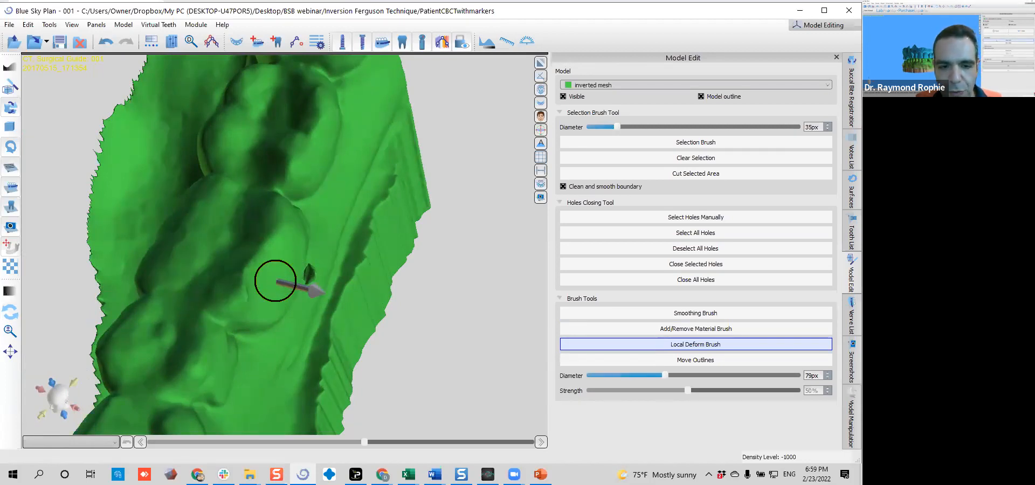
ctrl+scroll(275, 286, up, 5)
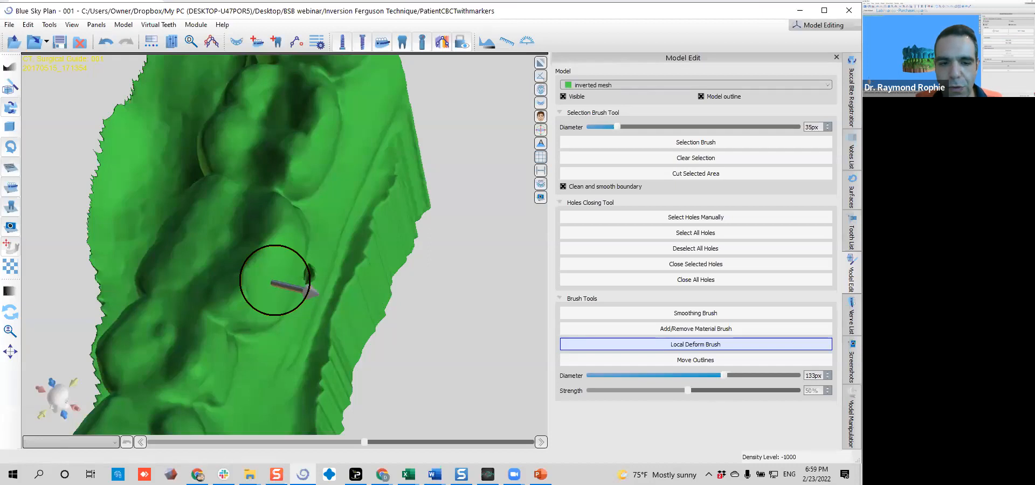
mouse_move(232, 317)
right_down()
mouse_move(273, 361)
mouse_move(284, 309)
right_up()
right_drag(243, 280, 229, 283)
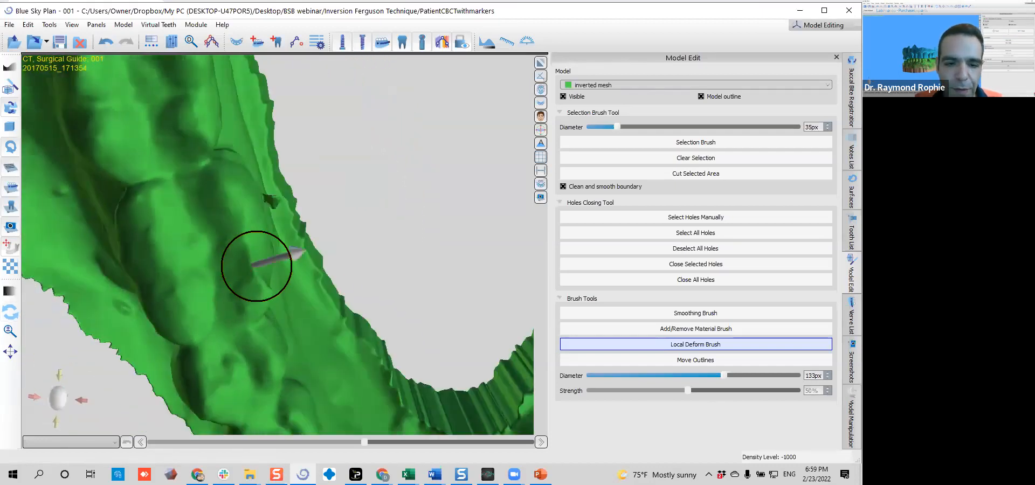
drag(261, 277, 270, 275)
mouse_move(257, 234)
mouse_down()
mouse_move(291, 232)
mouse_move(322, 248)
mouse_up()
right_drag(321, 248, 219, 304)
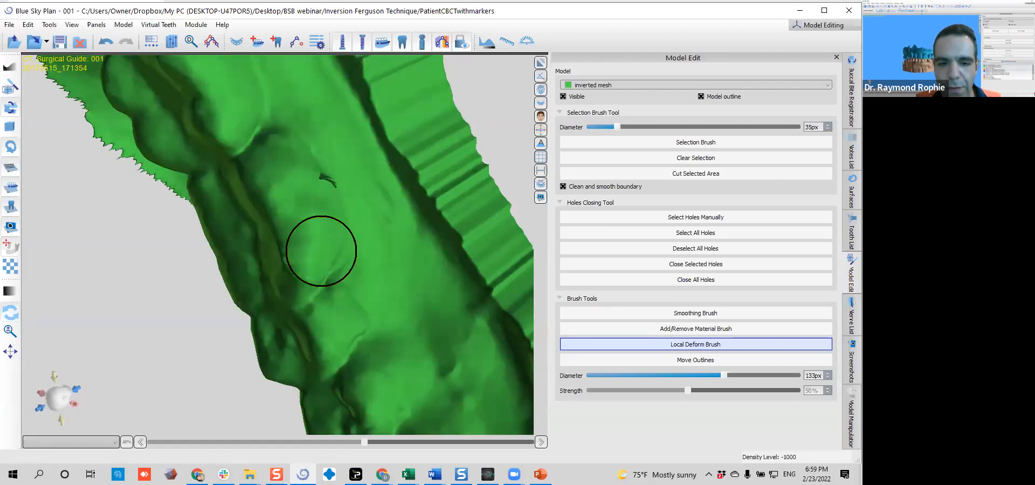
key(space)
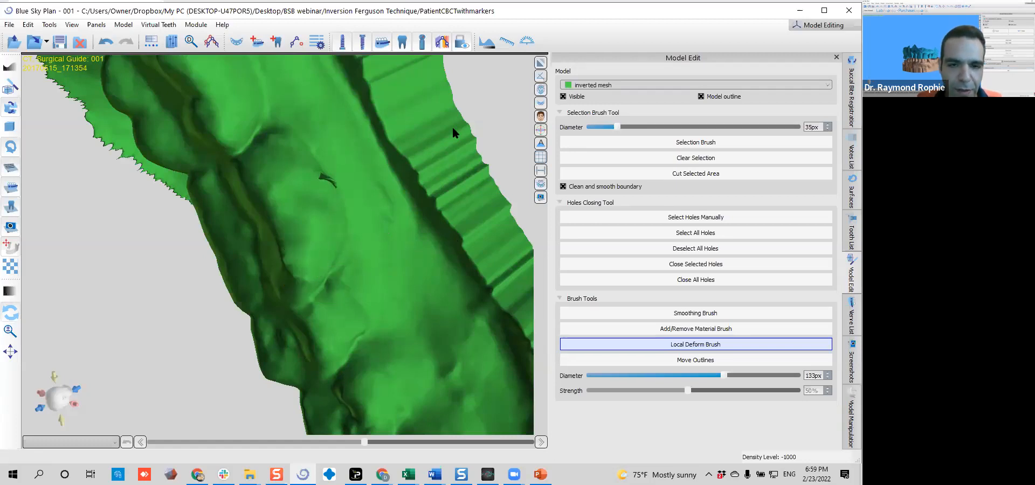
drag(316, 150, 490, 99)
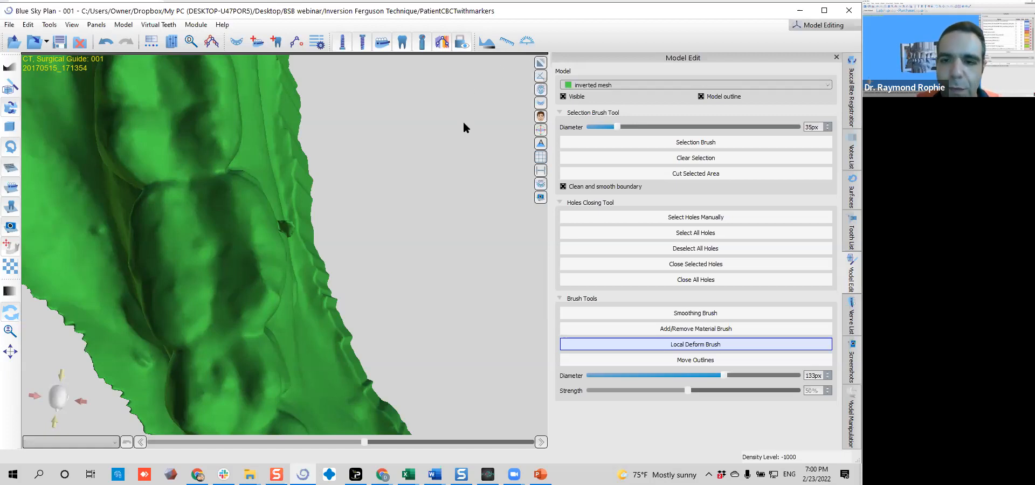
Restore the multi-view layout and check the inverted mesh outline against the teeth in the CT cross-sections
click(541, 63)
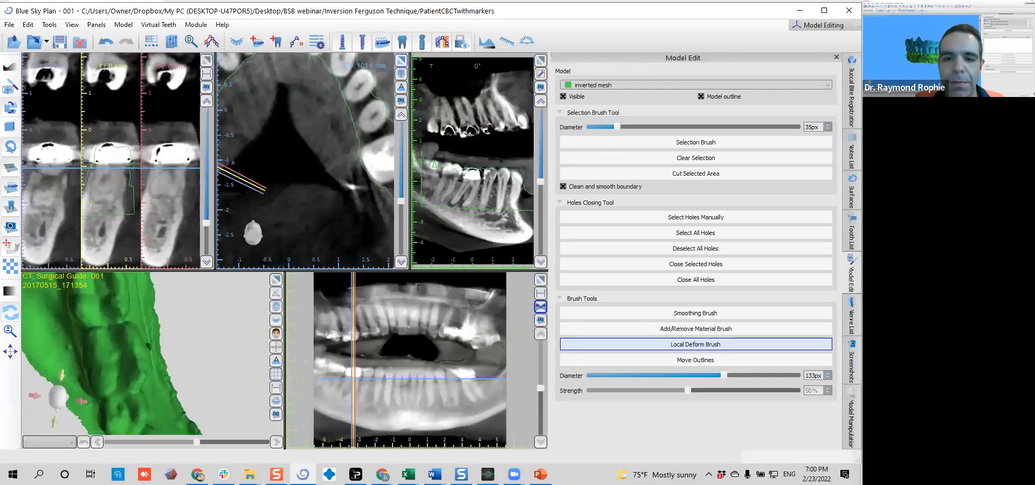
drag(116, 364, 133, 241)
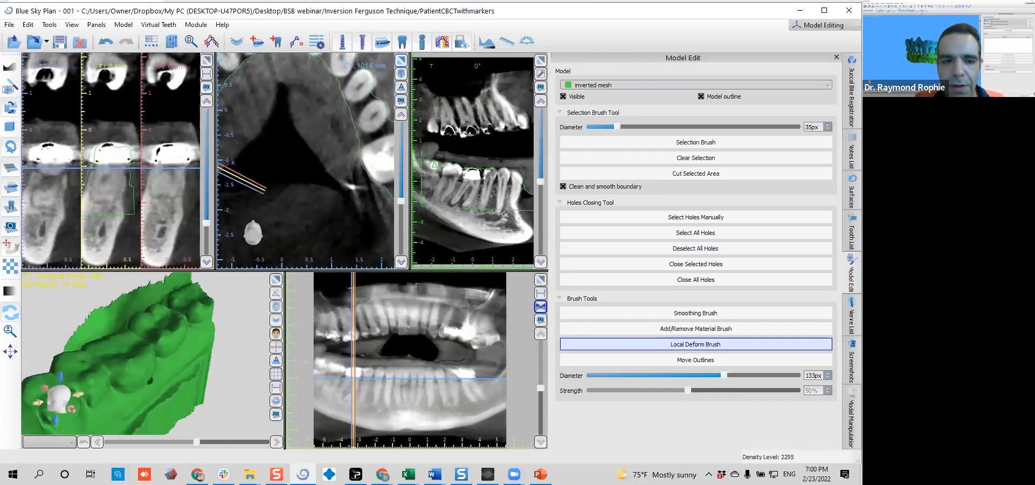
scroll(98, 221, up, 5)
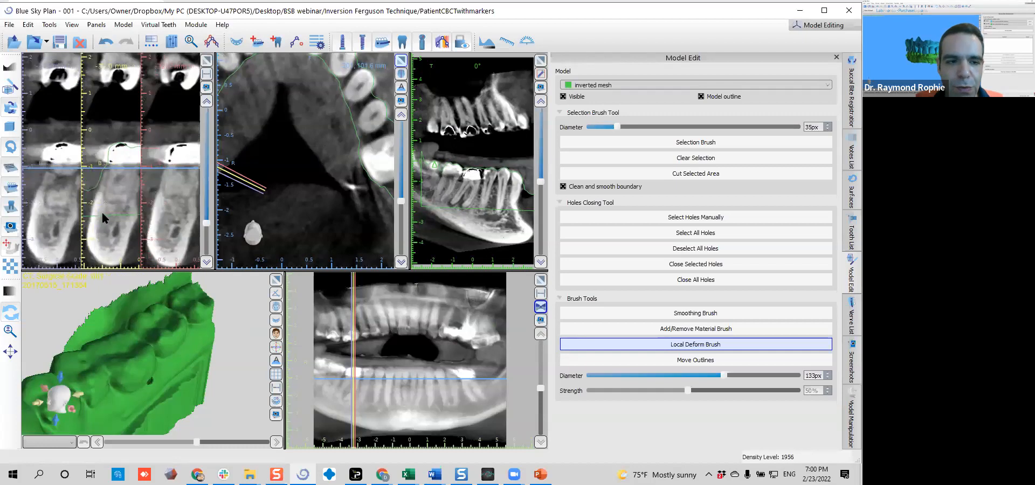
scroll(98, 216, down, 1)
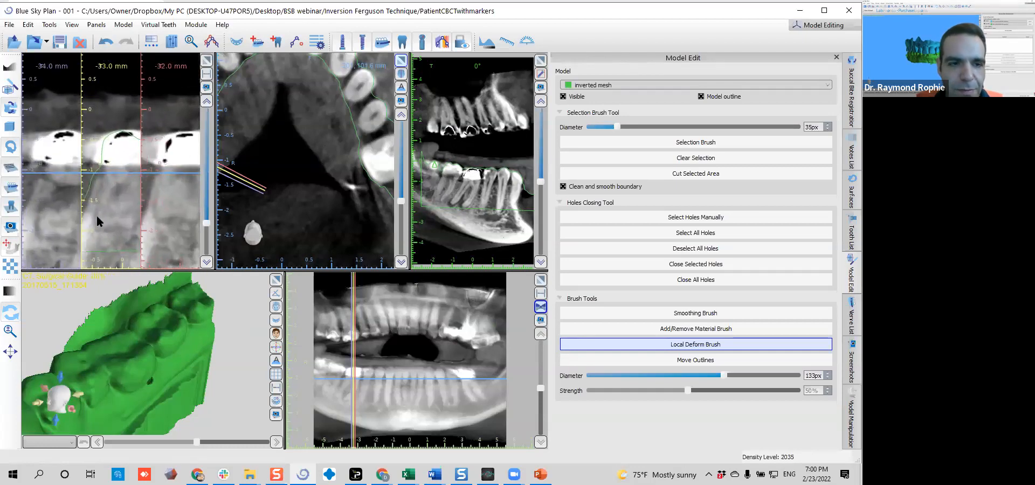
scroll(97, 216, down, 1)
scroll(96, 214, up, 2)
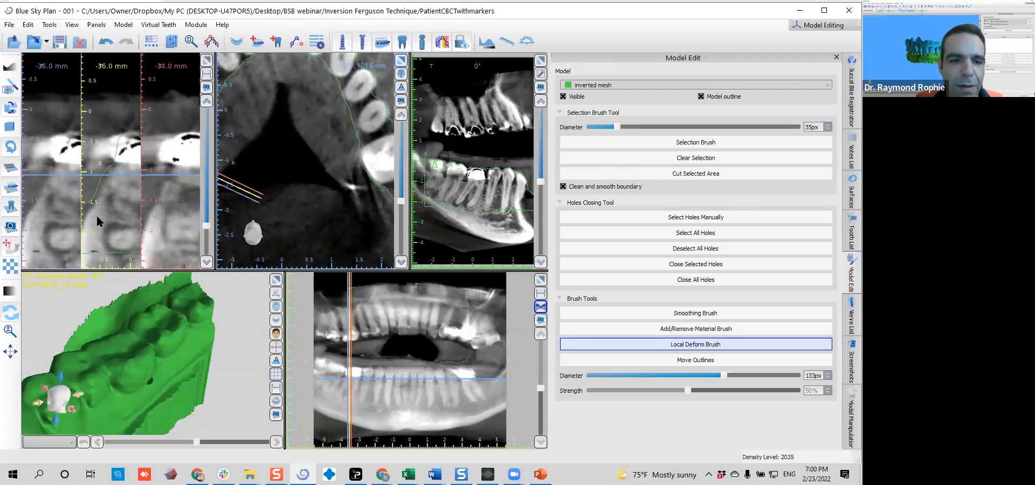
scroll(97, 221, up, 4)
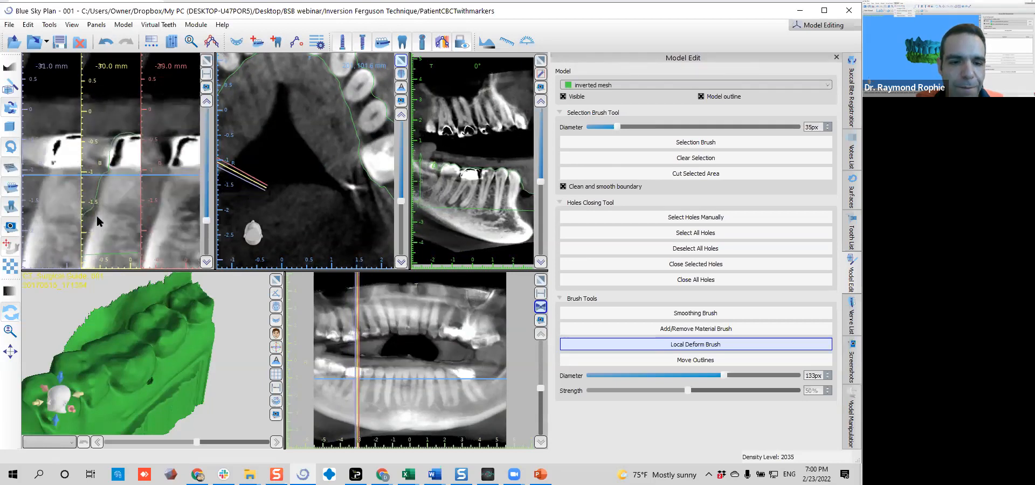
Compare the inverted mesh outline with the crowns in the CT cross-sections from -29 to -34 mm
middle_drag(96, 217, 85, 214)
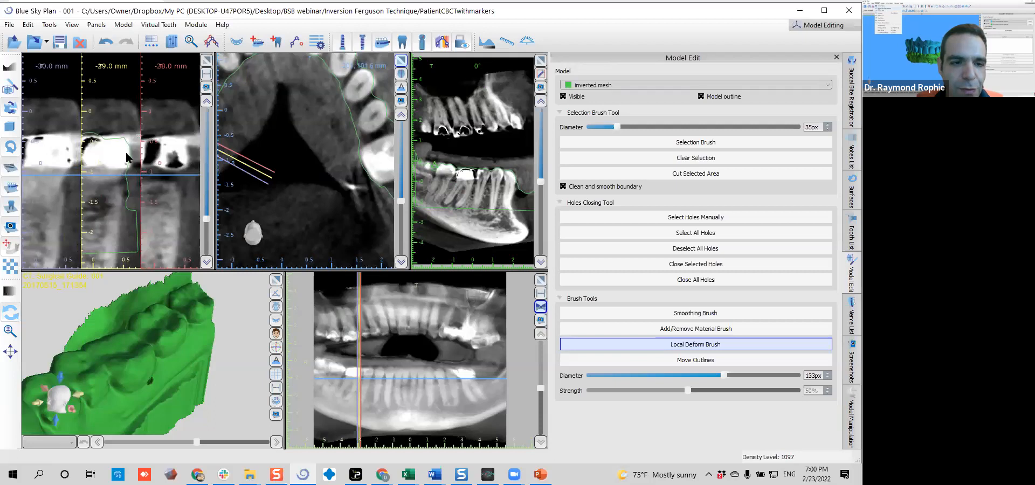
scroll(129, 167, down, 4)
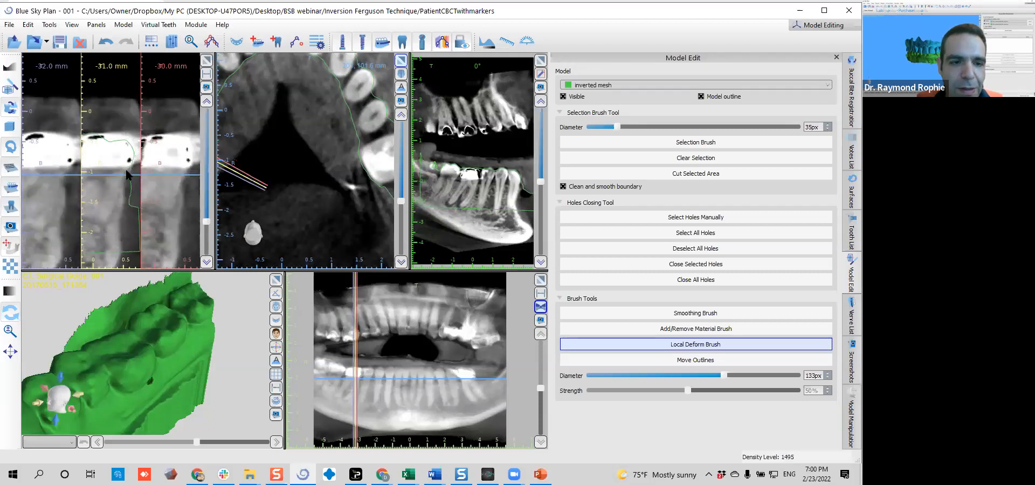
scroll(127, 173, down, 1)
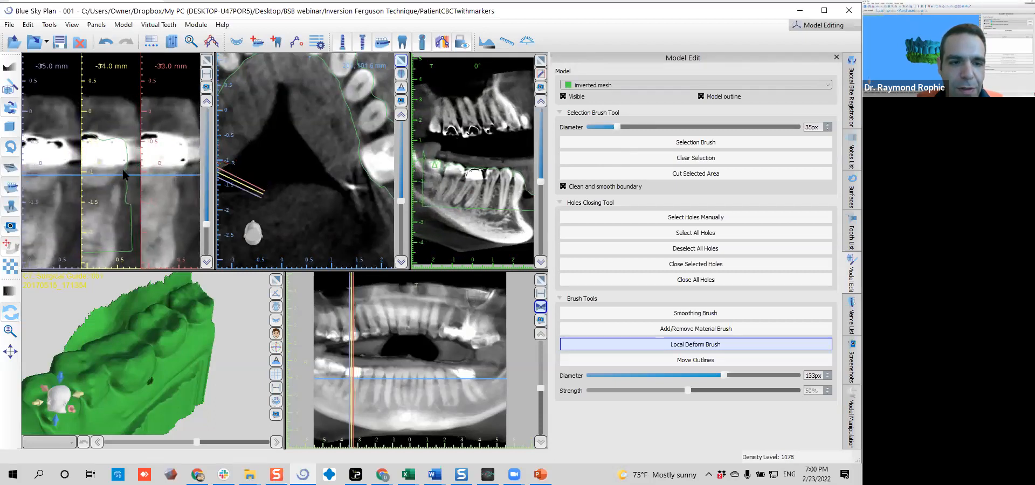
scroll(125, 174, up, 2)
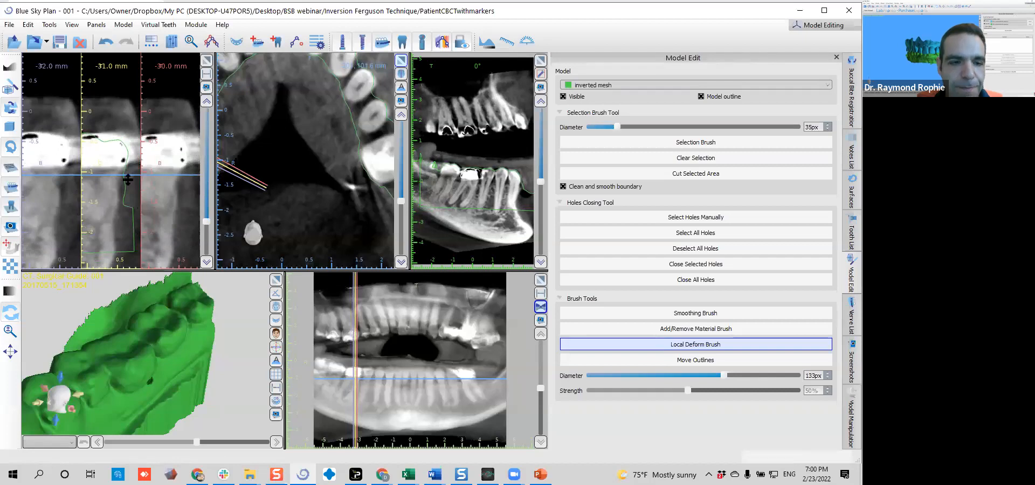
scroll(109, 202, down, 3)
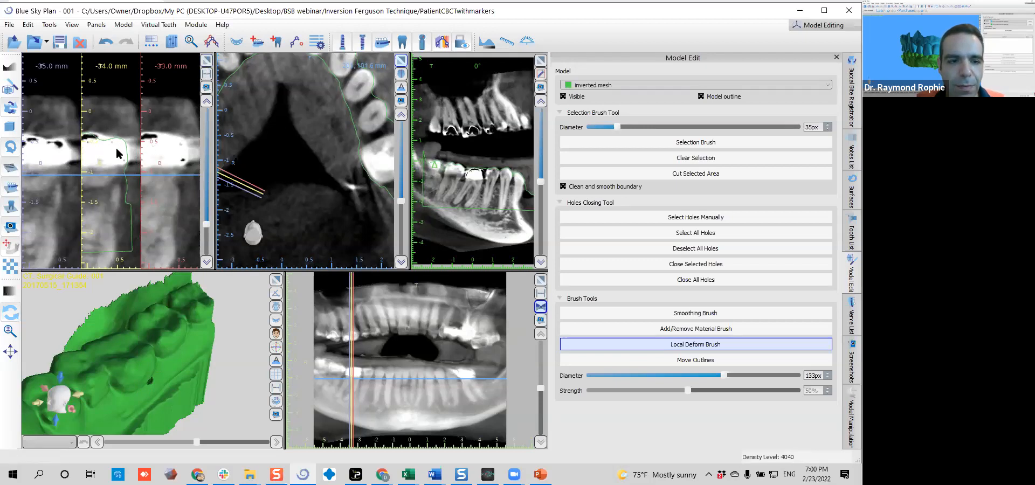
Enlarge the CT cross-sections and activate Move Outlines for the inverted mesh with an 85 px brush
double_click(132, 163)
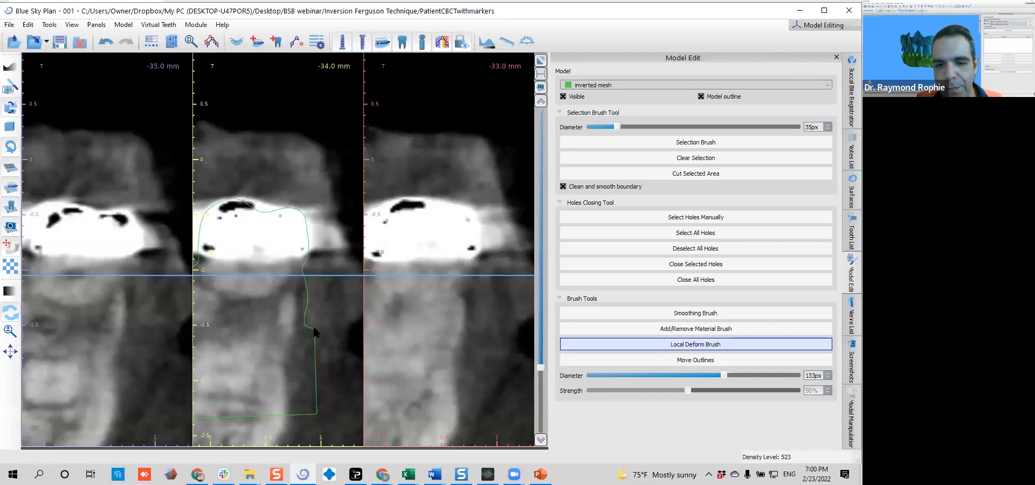
click(681, 364)
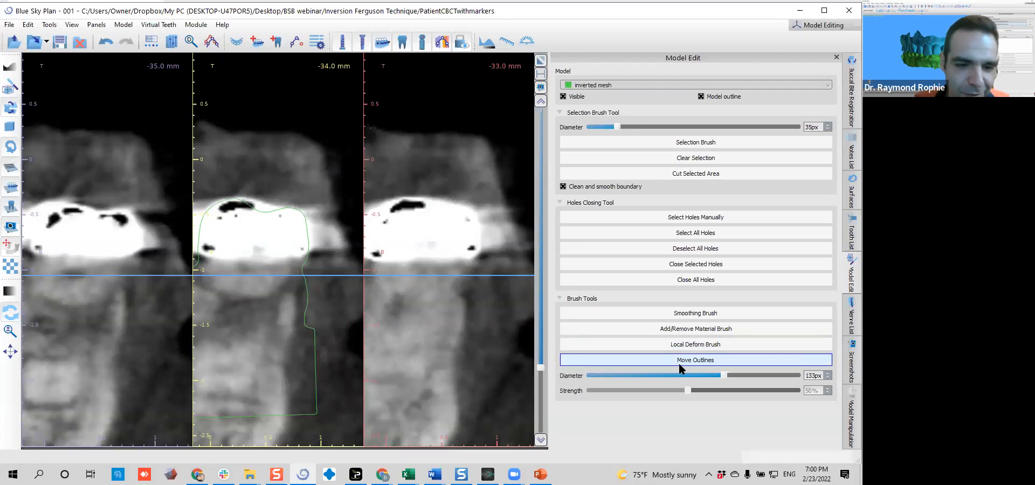
scroll(309, 238, down, 5)
scroll(310, 238, up, 1)
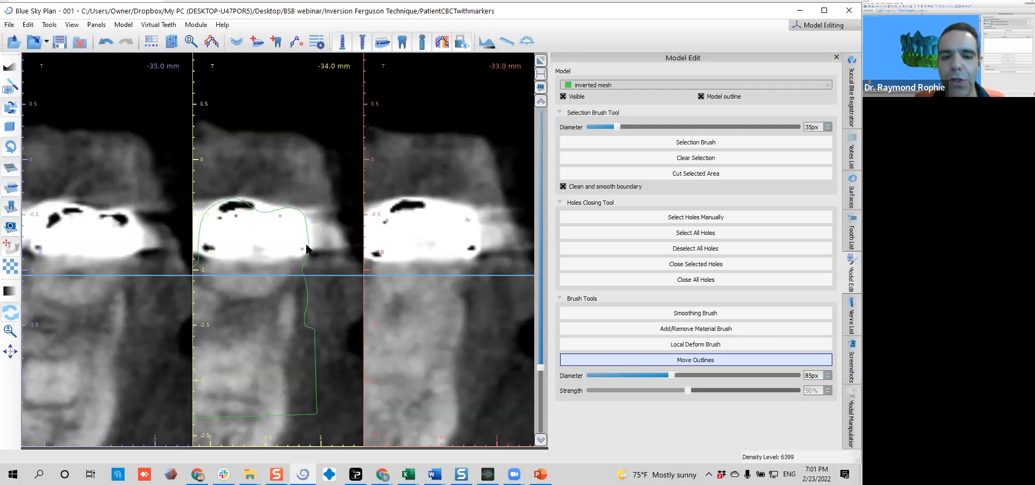
scroll(319, 228, up, 2)
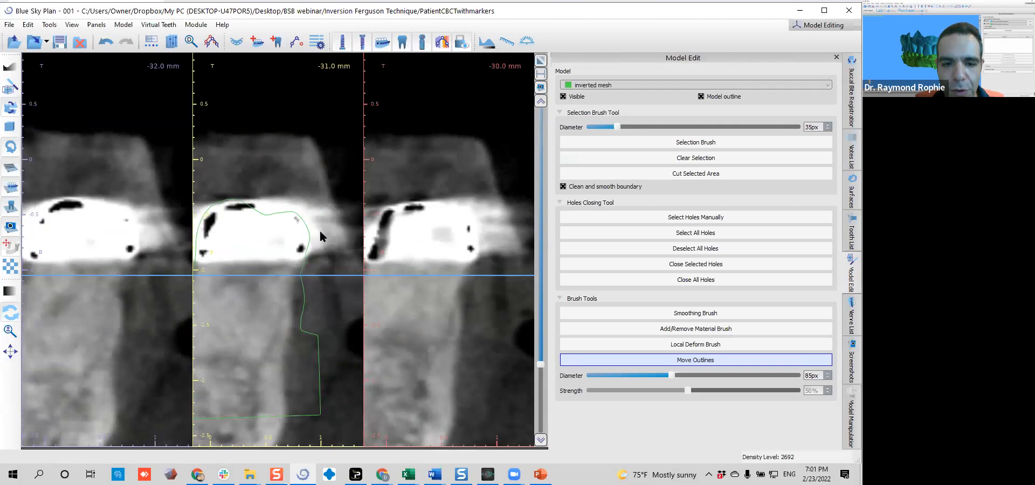
scroll(321, 233, down, 1)
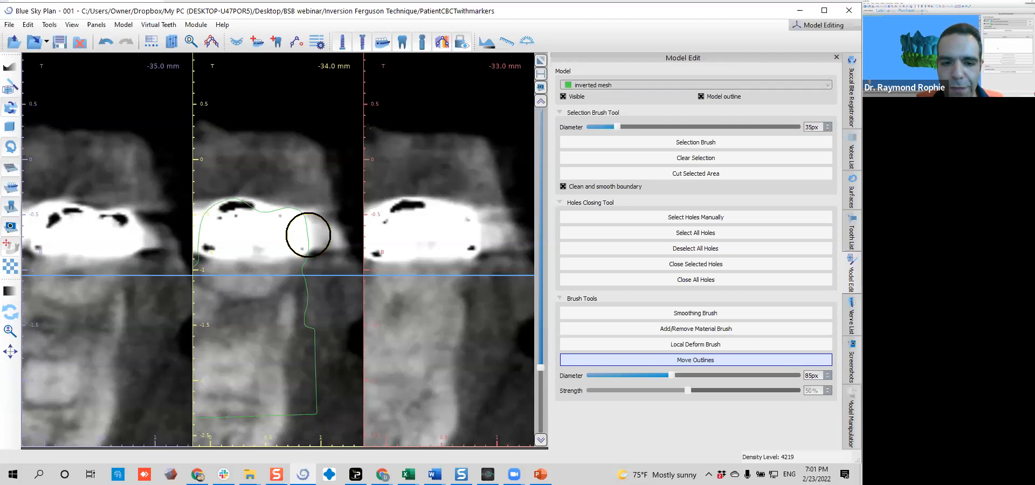
Set the Move Outlines brush to 53 px at the crown's outer edge and check the outline in slices from -34 to -45 mm
shift+scroll(309, 236, down, 7)
shift+scroll(306, 237, up, 4)
shift+scroll(305, 235, down, 2)
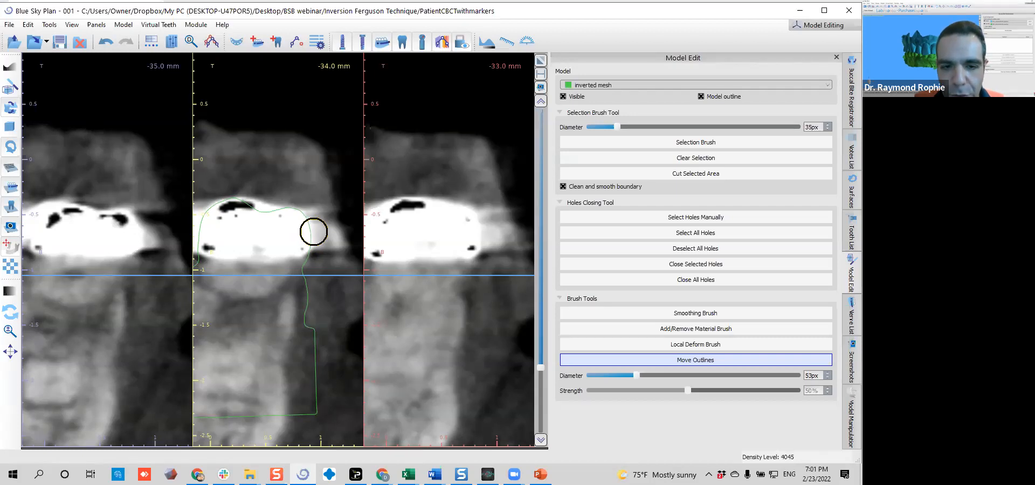
scroll(302, 259, down, 5)
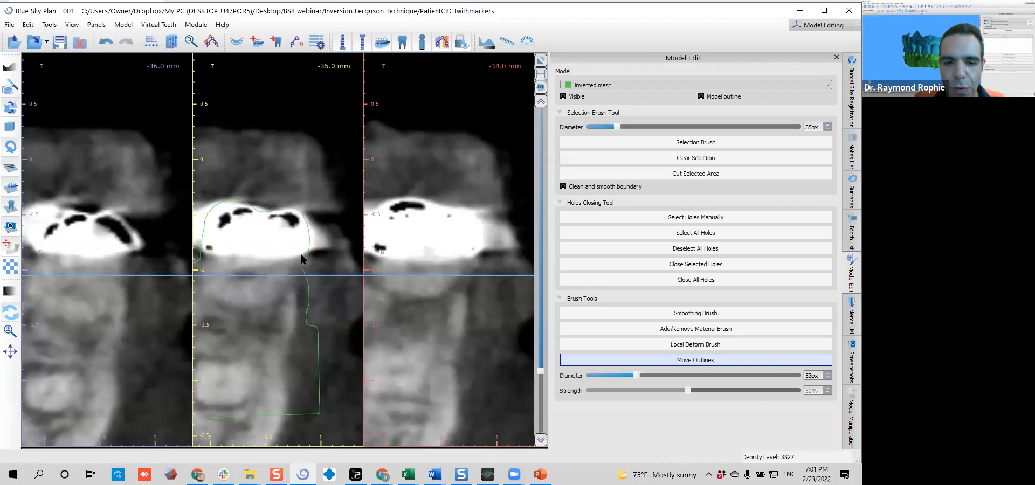
scroll(300, 259, down, 6)
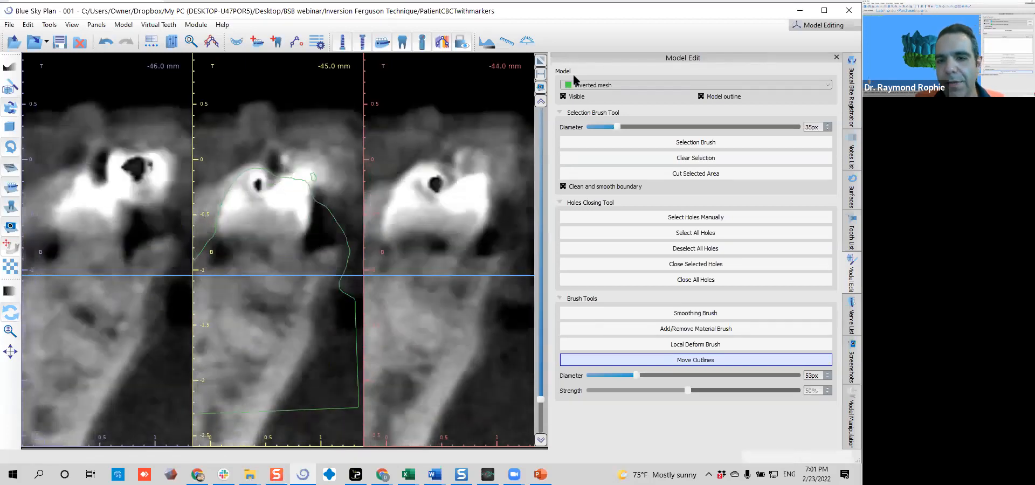
Restore the multi-view layout and examine the inverted mesh in 3D and its outline around the molar in the axial slice
click(542, 61)
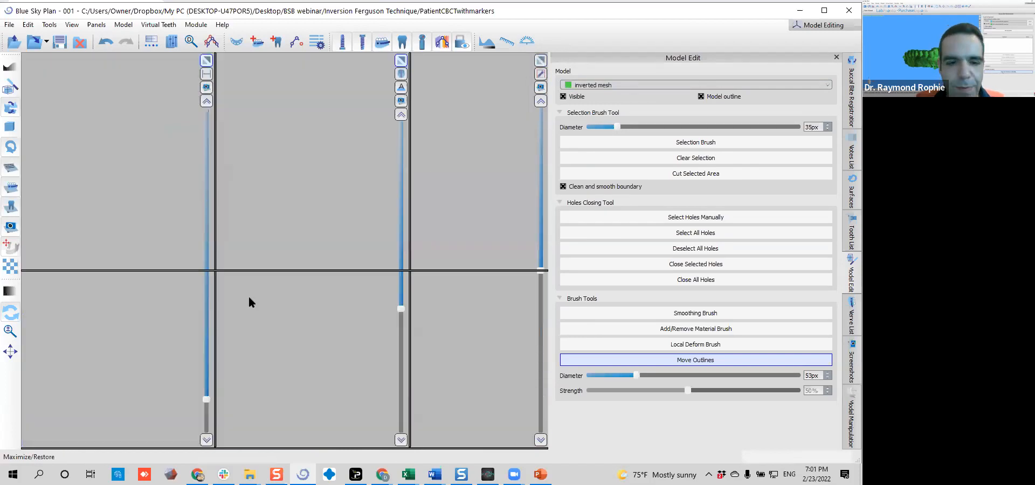
drag(188, 357, 261, 363)
mouse_move(190, 326)
mouse_down()
mouse_move(186, 345)
mouse_move(186, 320)
mouse_up()
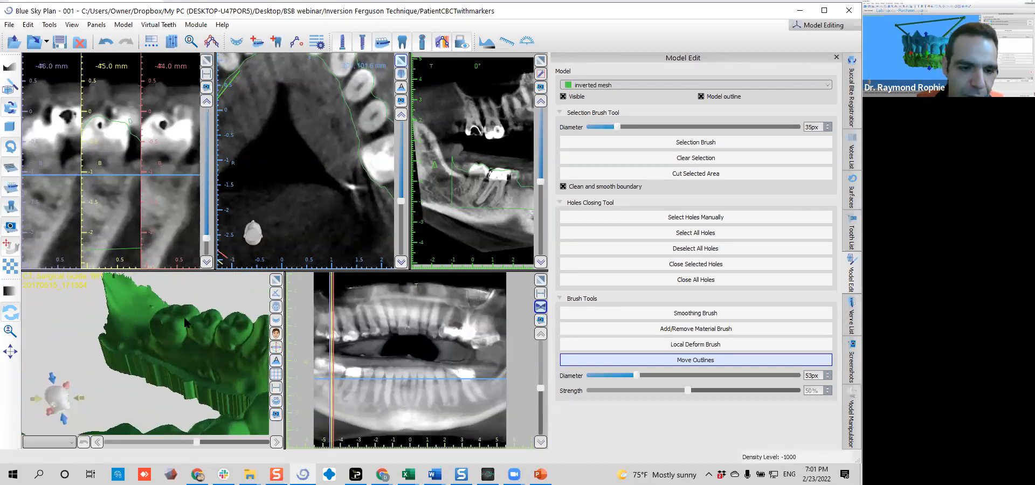
click(852, 193)
middle_drag(384, 155, 345, 147)
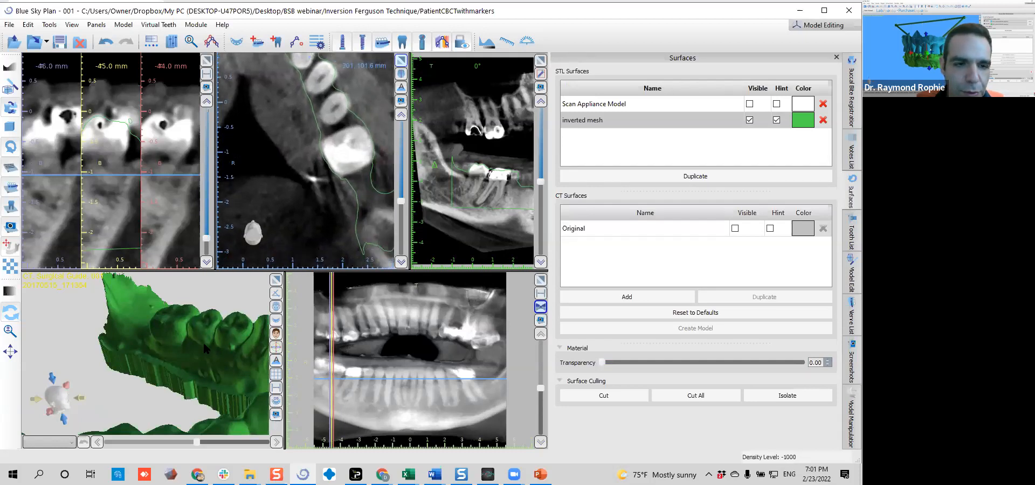
drag(203, 341, 107, 302)
scroll(108, 165, down, 5)
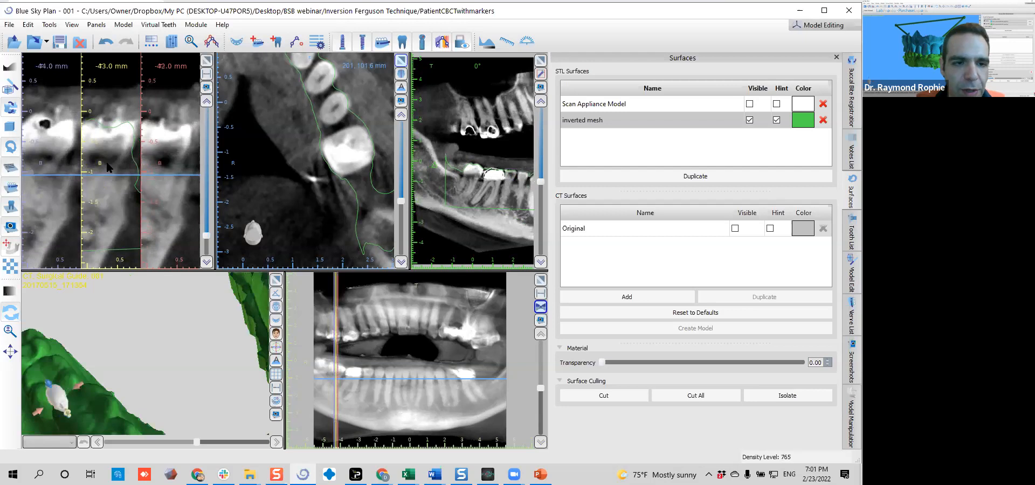
drag(105, 302, 240, 464)
drag(219, 351, 180, 379)
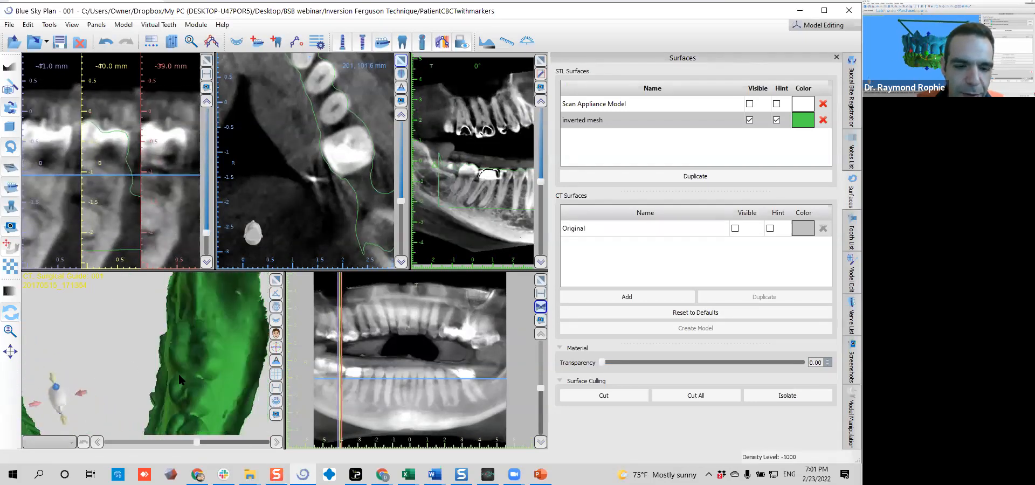
Follow the mesh outline through the cross-sections around the arch and inspect its fit on the molar at 31 mm
scroll(102, 197, down, 4)
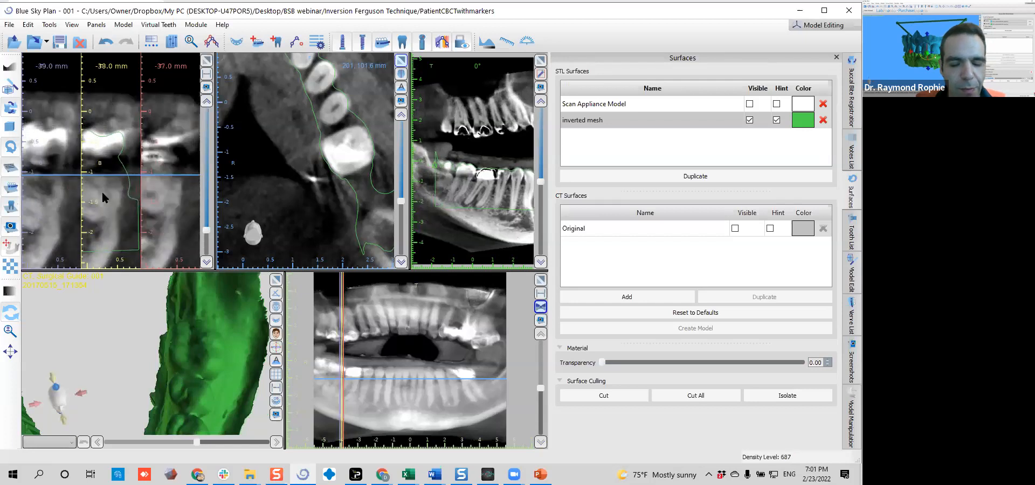
scroll(101, 190, down, 5)
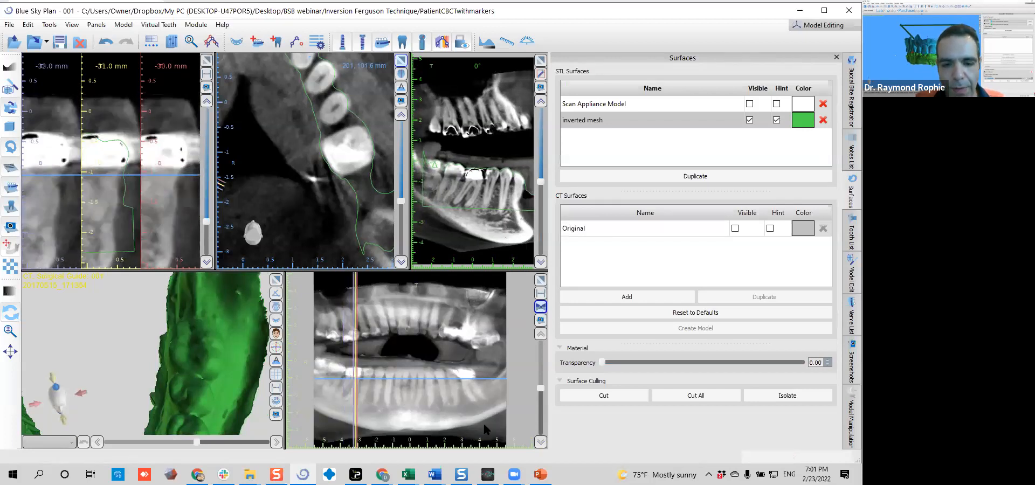
scroll(127, 139, down, 5)
scroll(126, 138, down, 7)
scroll(128, 138, down, 3)
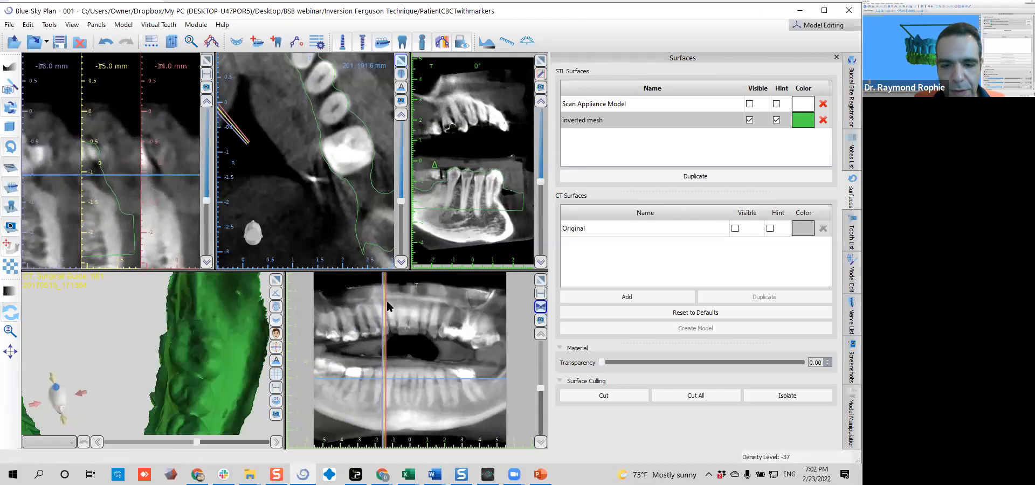
mouse_move(391, 299)
mouse_down()
mouse_move(483, 290)
mouse_move(462, 290)
mouse_up()
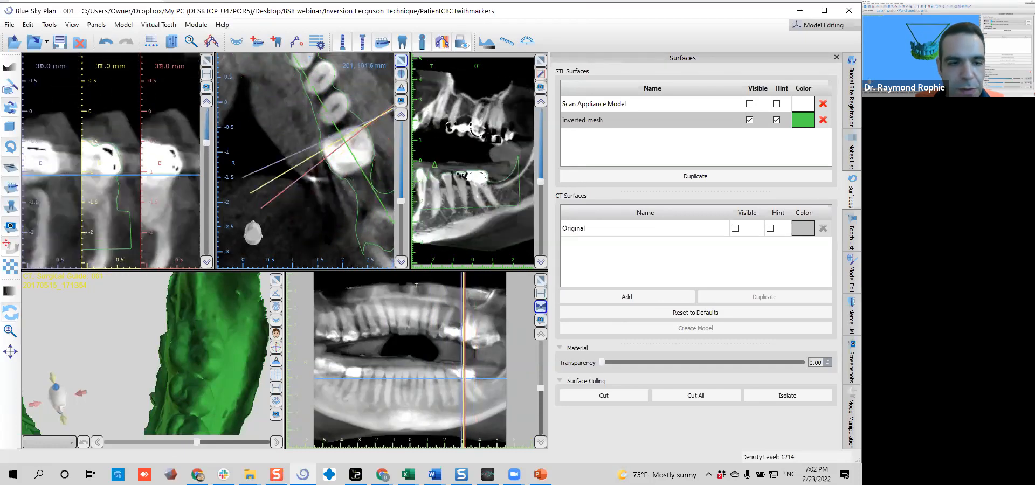
middle_drag(111, 177, 117, 177)
mouse_move(117, 177)
right_down()
mouse_move(106, 198)
mouse_move(115, 176)
right_up()
middle_drag(115, 175, 109, 176)
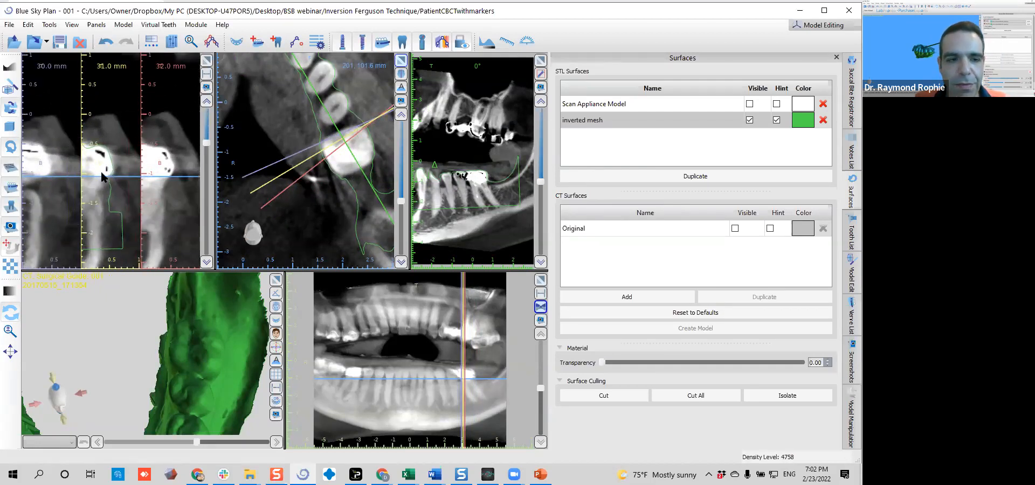
drag(160, 354, 251, 367)
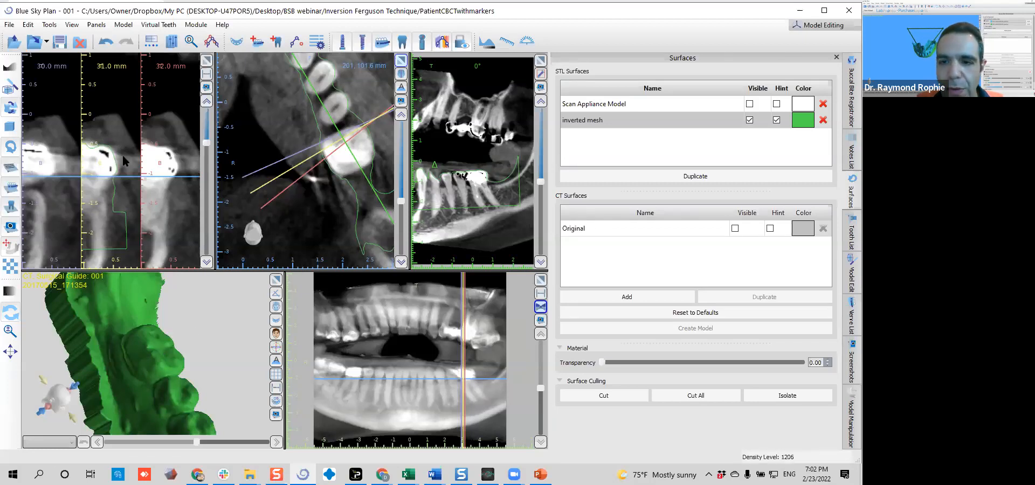
Return to editing the inverted mesh and activate Move Outlines with a 35 px brush
click(100, 25)
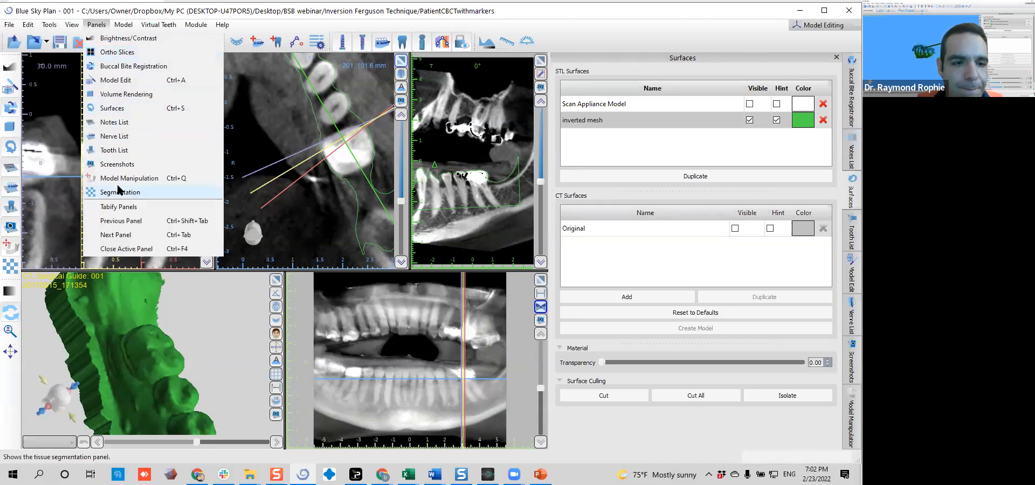
click(117, 80)
click(692, 363)
scroll(104, 167, down, 5)
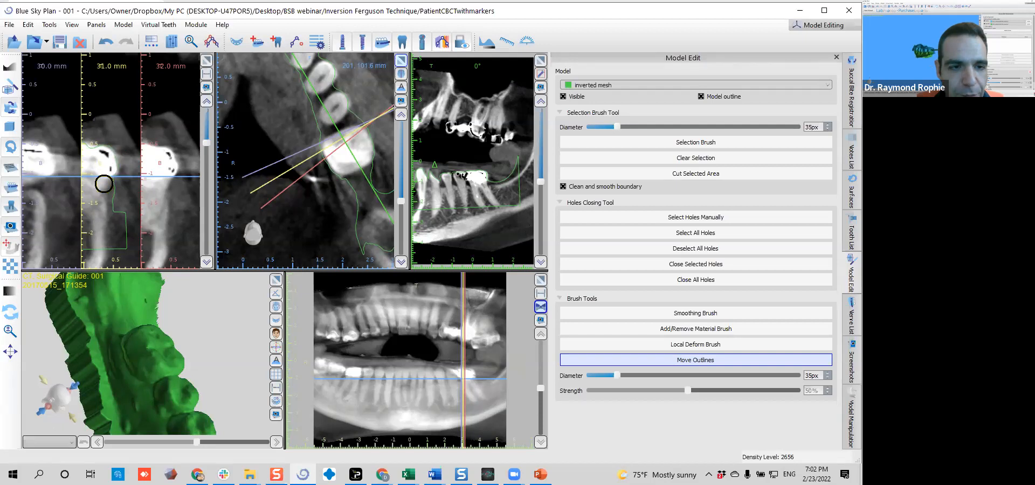
Check the mesh outline around the molar by rotating the enlarged oblique CT slice from -5° to -160°
drag(186, 344, 173, 408)
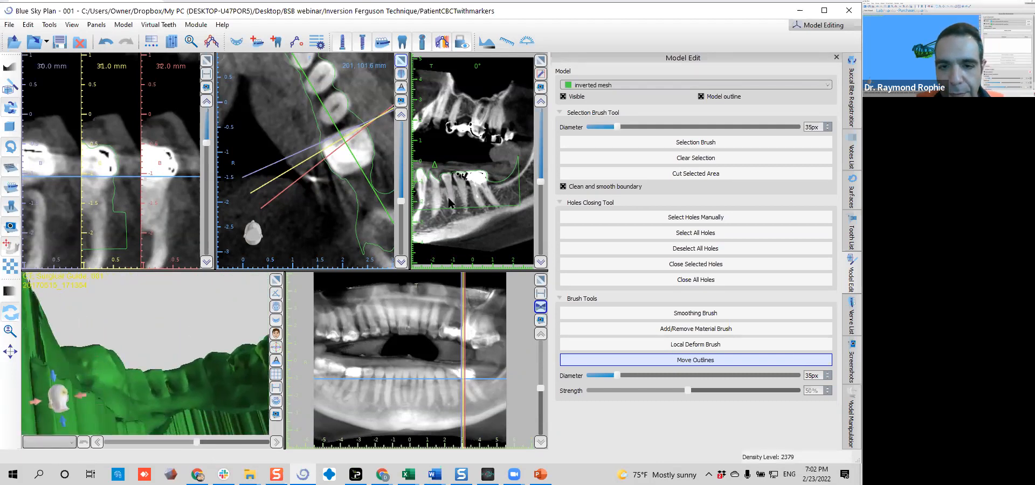
scroll(453, 200, up, 4)
ctrl+scroll(517, 148, up, 2)
scroll(490, 148, down, 15)
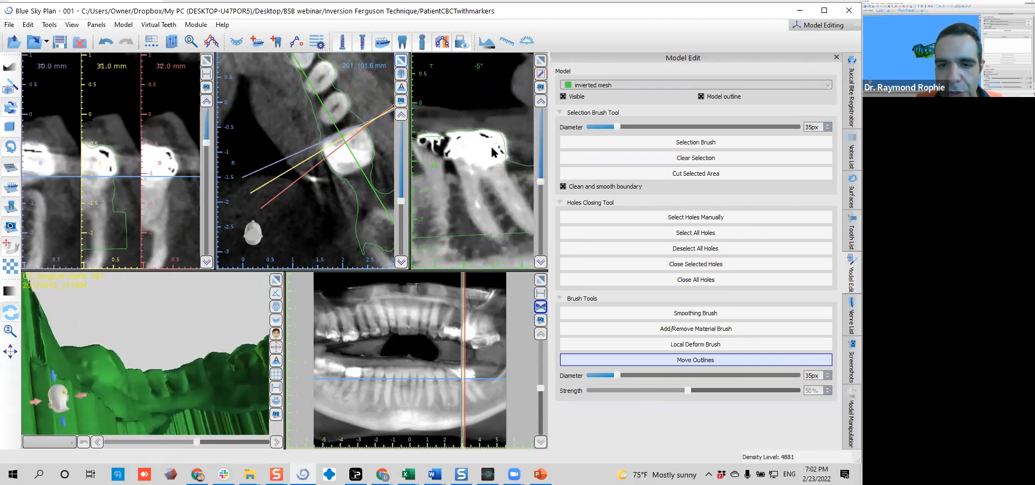
scroll(491, 150, down, 20)
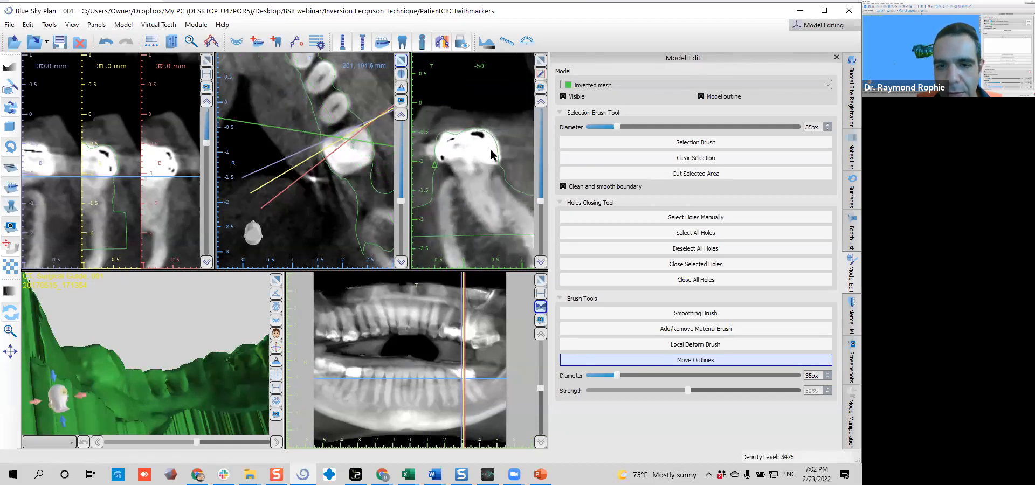
scroll(492, 154, down, 20)
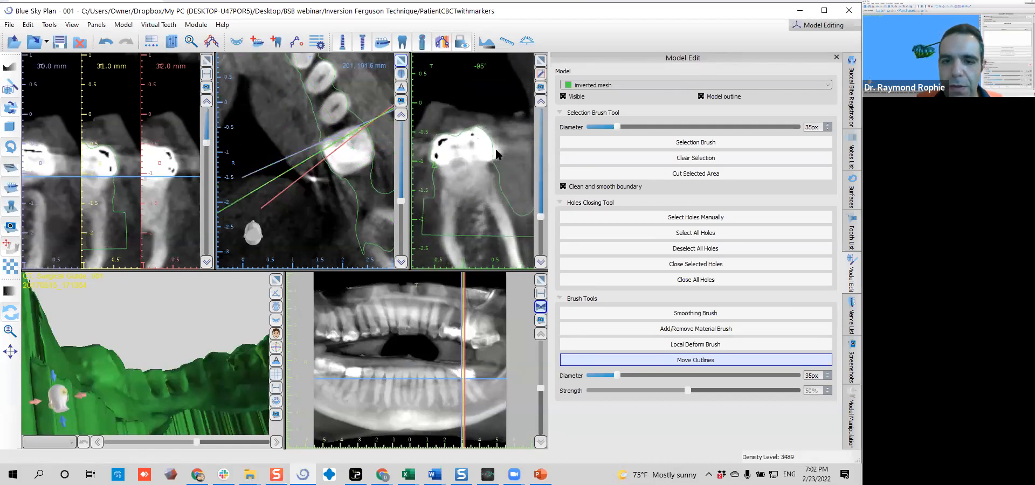
scroll(497, 154, down, 20)
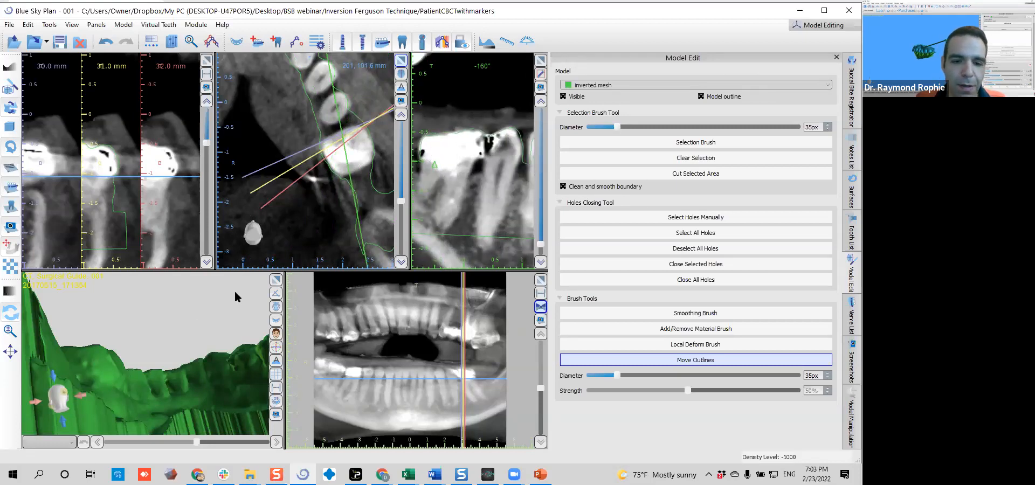
Enlarge the 3D view and turn the whole inverted mesh to see its teeth from the side
click(276, 279)
drag(191, 333, 205, 223)
scroll(221, 222, down, 3)
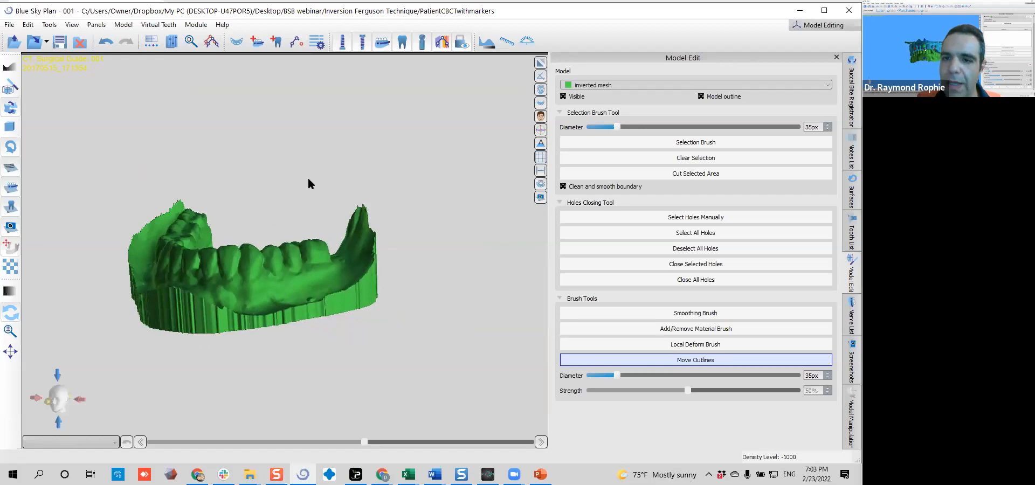
Turn off volume rendering in the 3D view and show the Original CT surface together with the inverted mesh
click(540, 90)
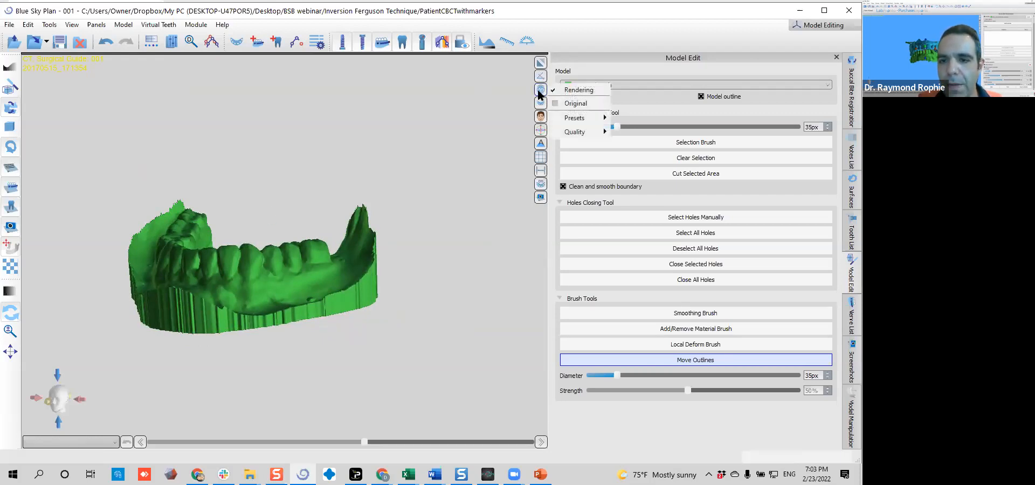
click(577, 90)
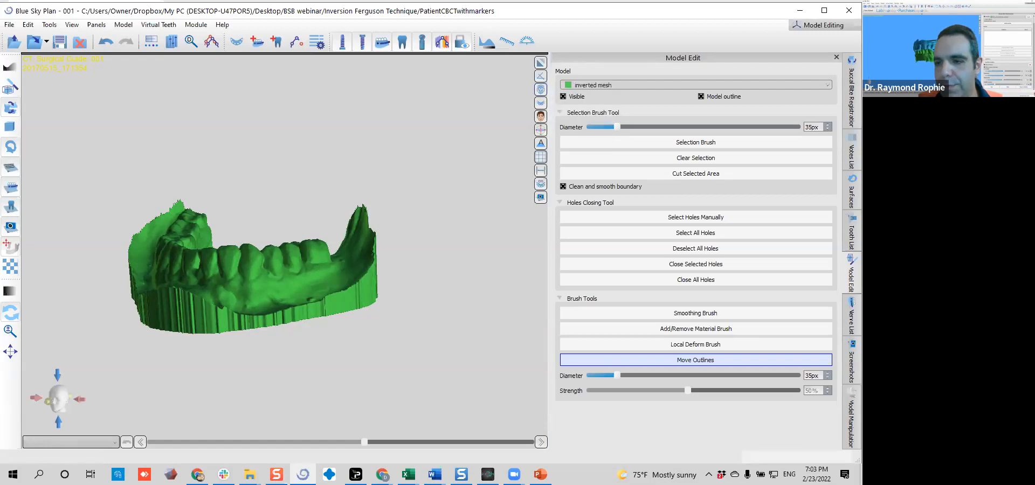
click(852, 194)
click(735, 228)
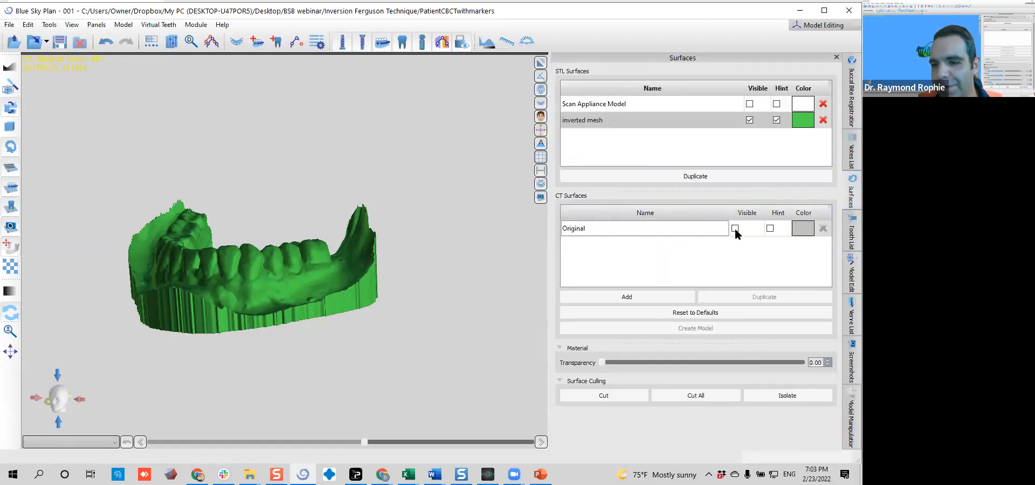
Turn the CT surface and inverted mesh to a front view and open the nerve list
mouse_move(175, 241)
mouse_down()
mouse_move(225, 229)
mouse_move(179, 235)
mouse_up()
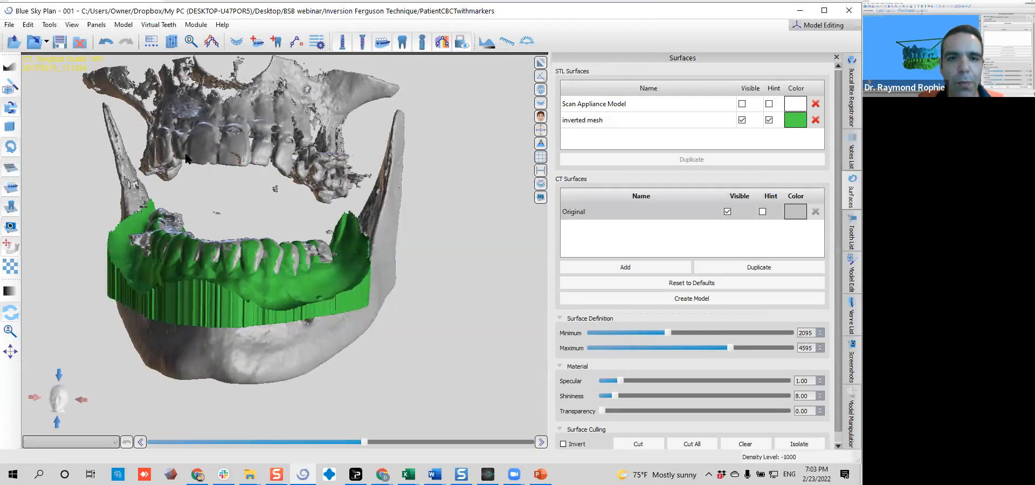
click(258, 42)
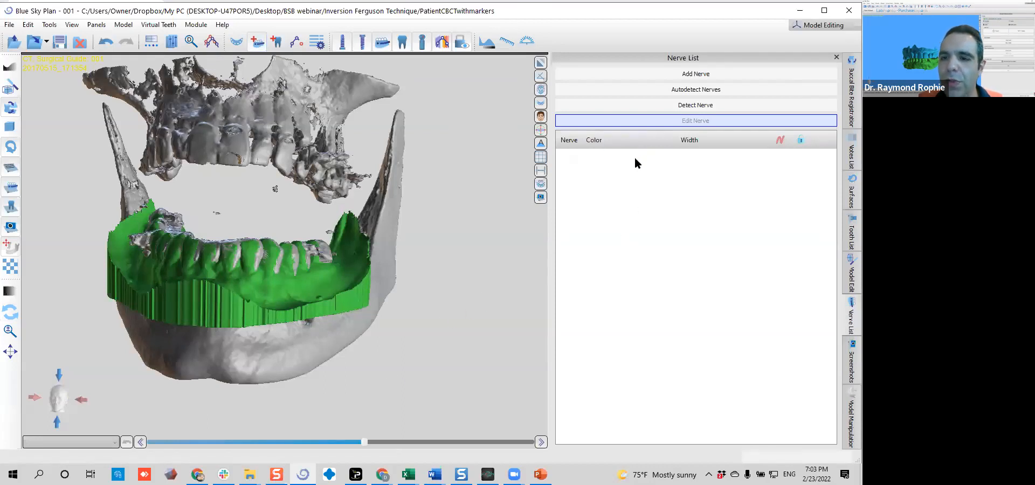
click(715, 74)
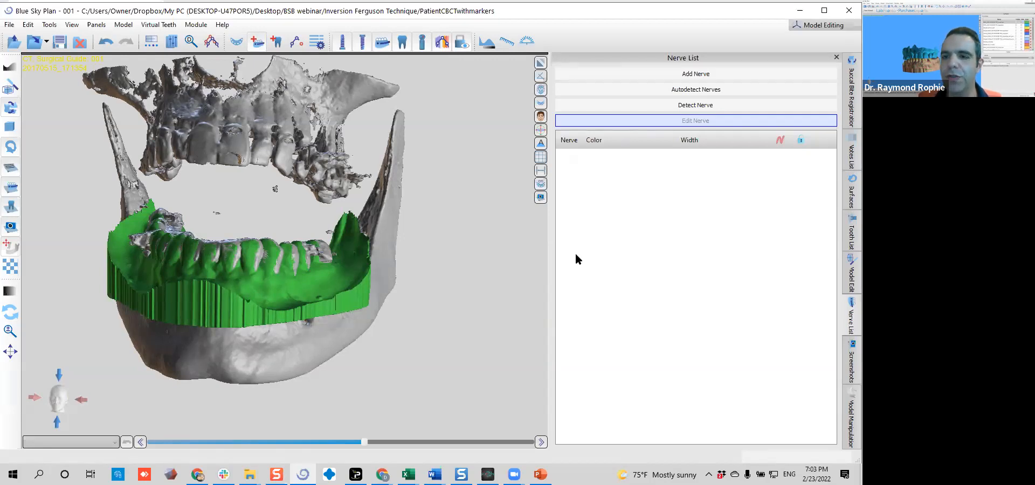
Try to detect a single nerve by marking a point inside the mental foramen on the CT slice
click(697, 108)
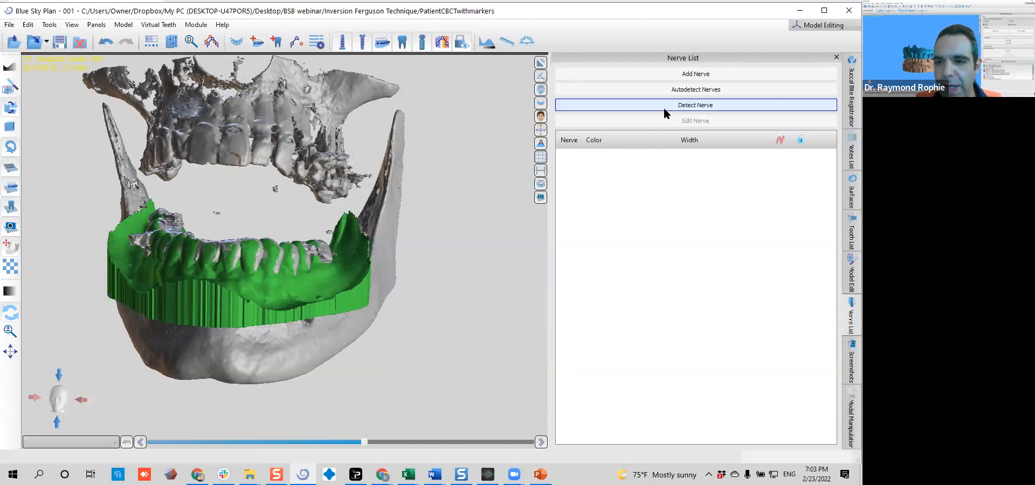
click(665, 108)
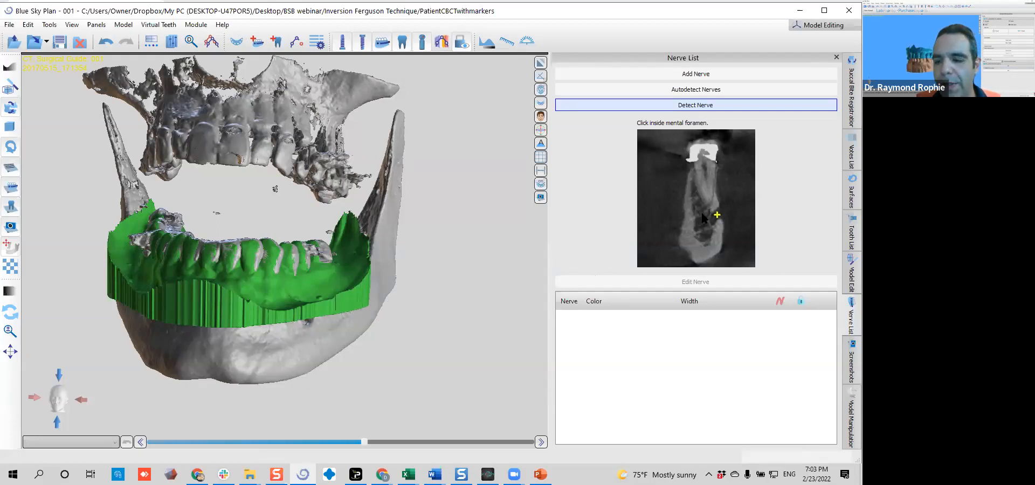
click(713, 217)
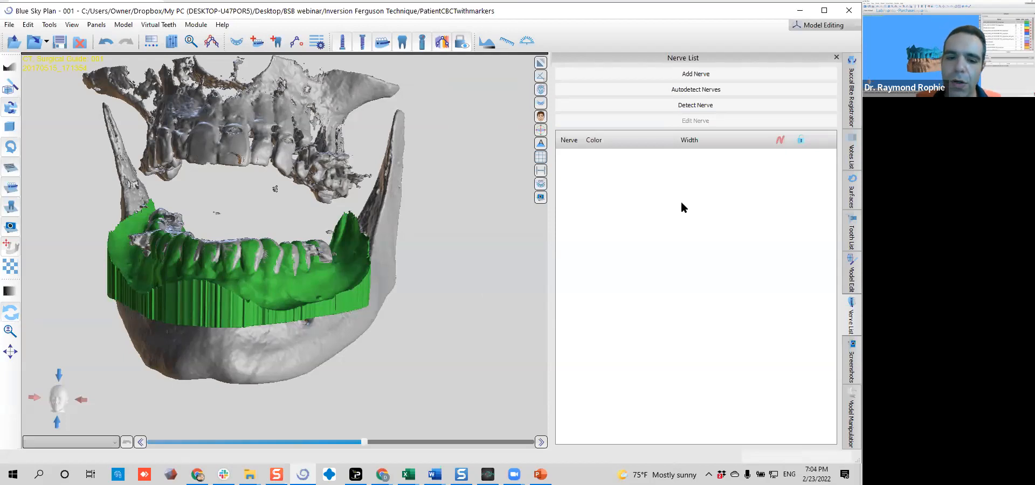
Start automatic detection of the nerves in the patient's CT scan
click(689, 90)
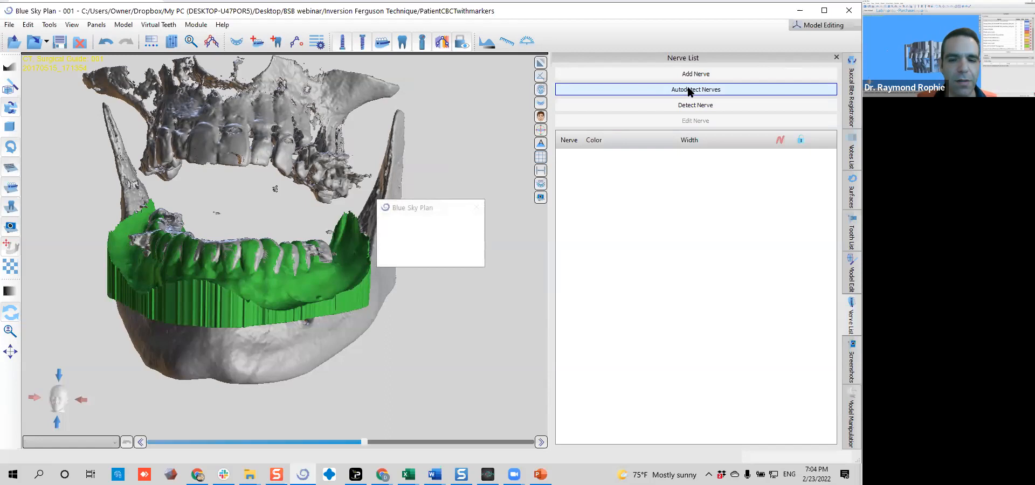
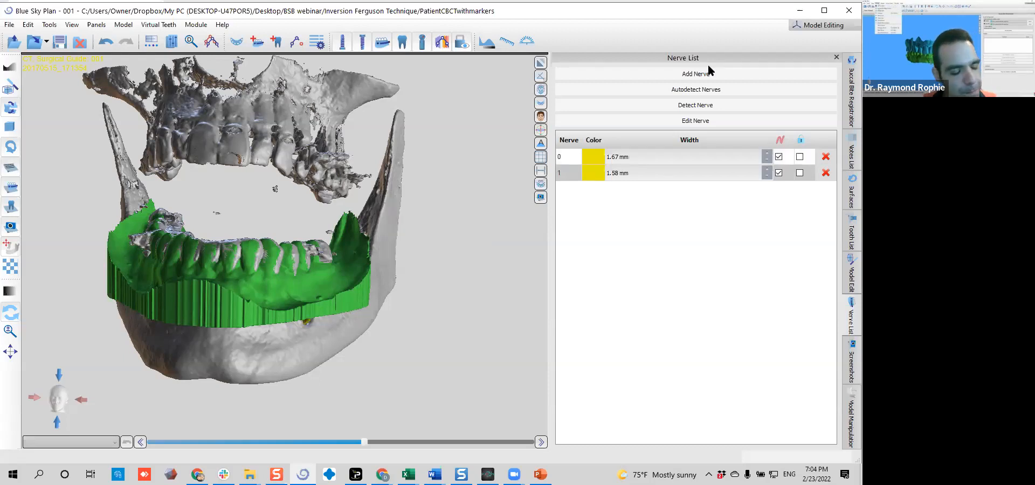
Turn the 3D model to show the detected nerves from behind, and restore the multi-view layout with the lower jaw in the cross-sections
drag(345, 271, 389, 227)
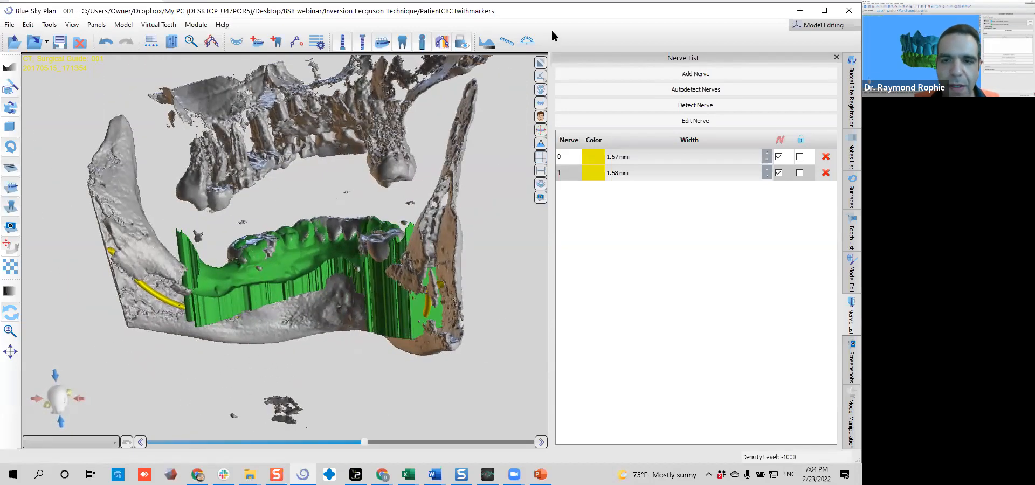
click(540, 65)
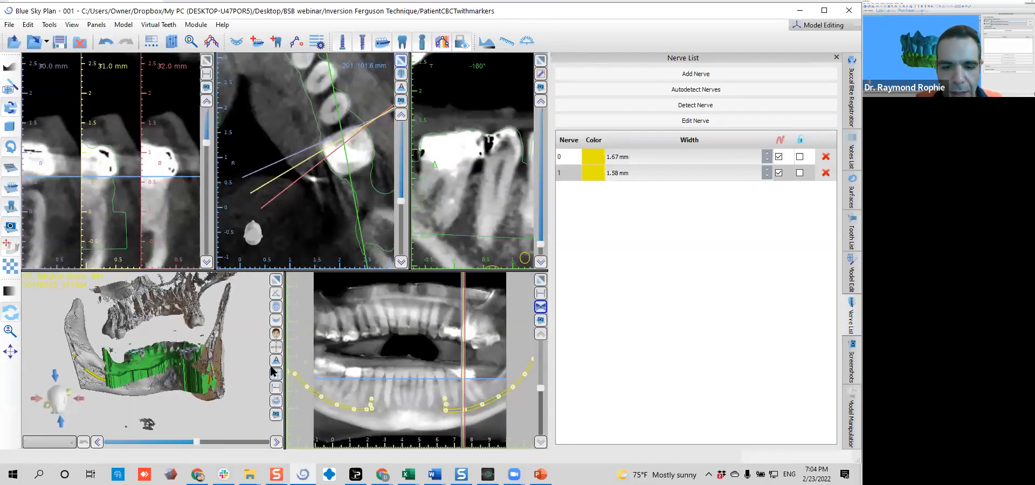
middle_drag(110, 210, 124, 185)
right_drag(124, 186, 111, 138)
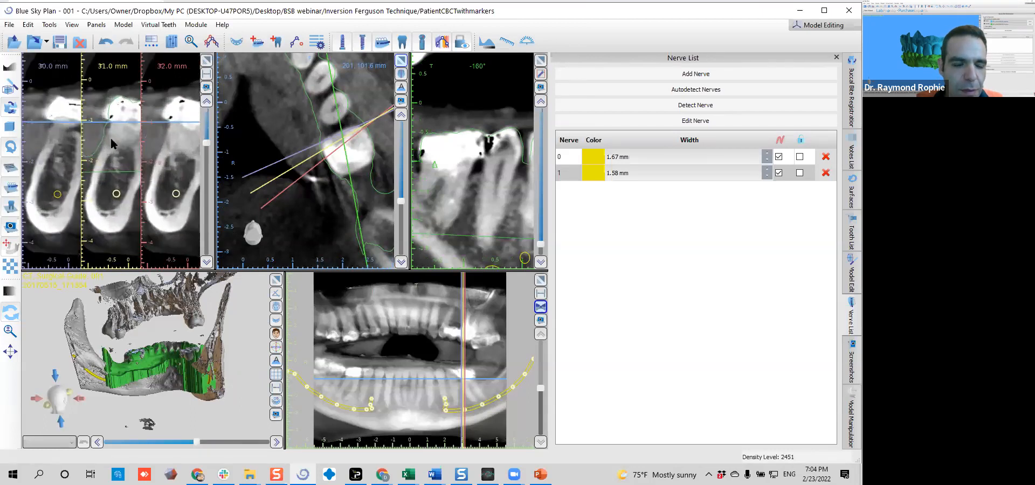
Follow the detected nerve through the cross-sections between the mental foramen and the molar region to check its path in the canal
scroll(110, 186, down, 3)
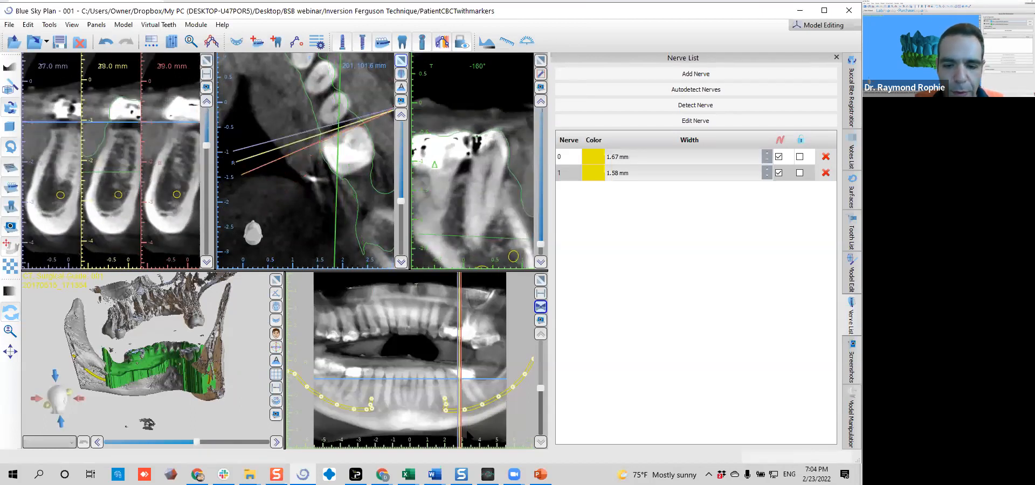
scroll(115, 206, up, 3)
scroll(115, 205, down, 6)
scroll(112, 216, down, 6)
scroll(114, 216, up, 1)
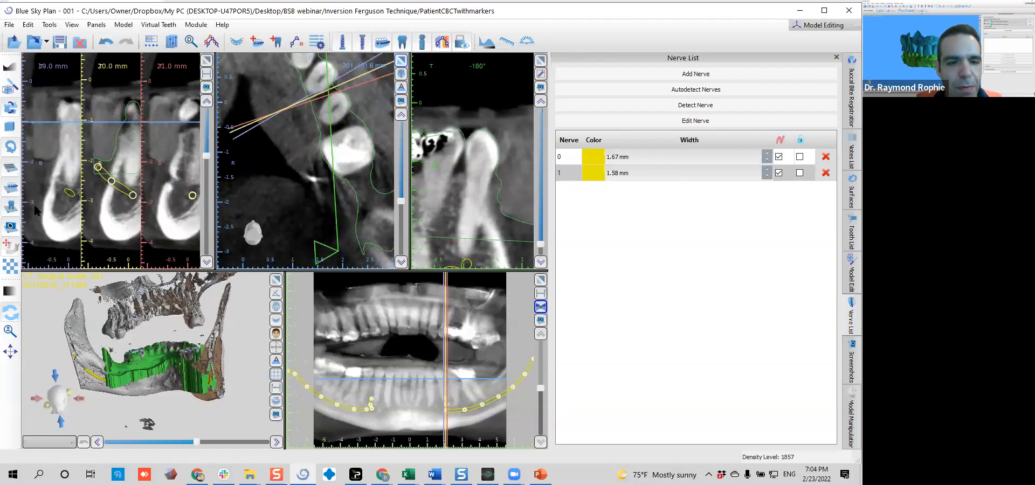
scroll(116, 202, up, 1)
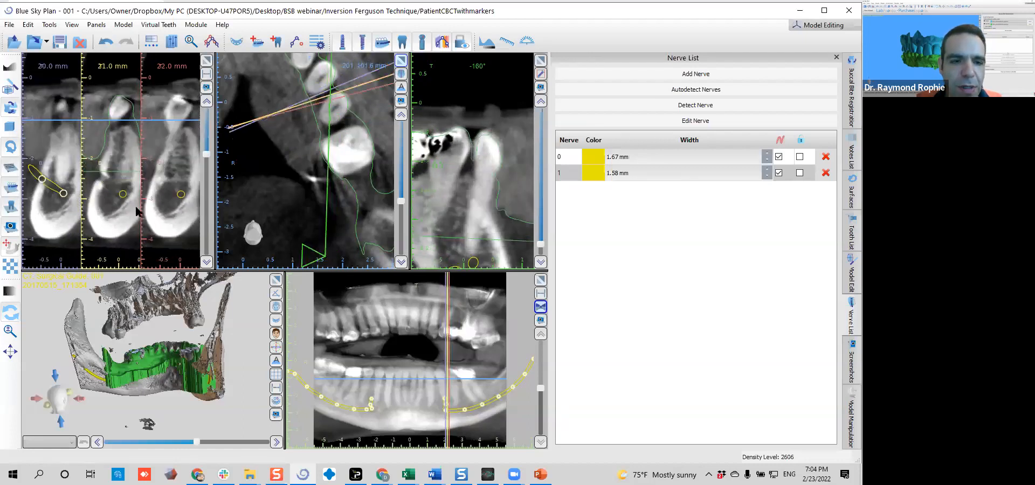
scroll(124, 230, up, 4)
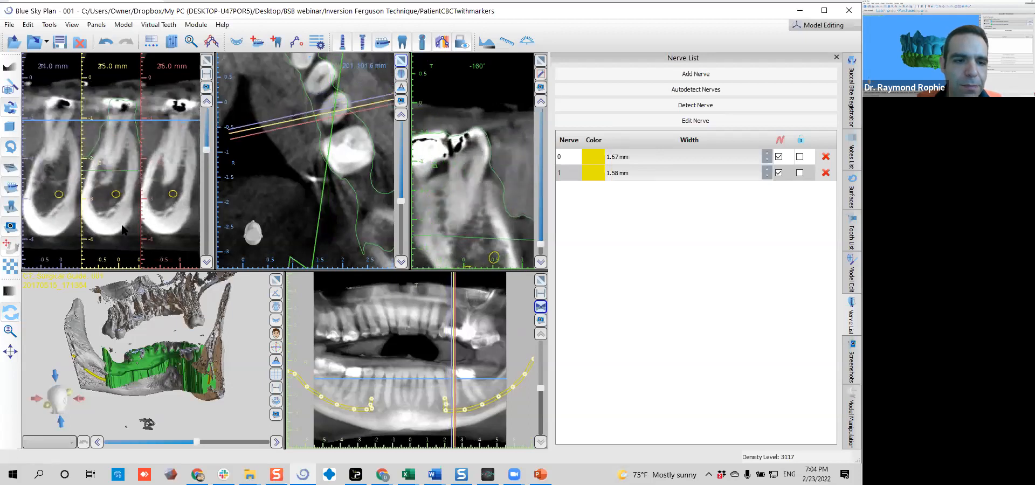
scroll(124, 231, up, 3)
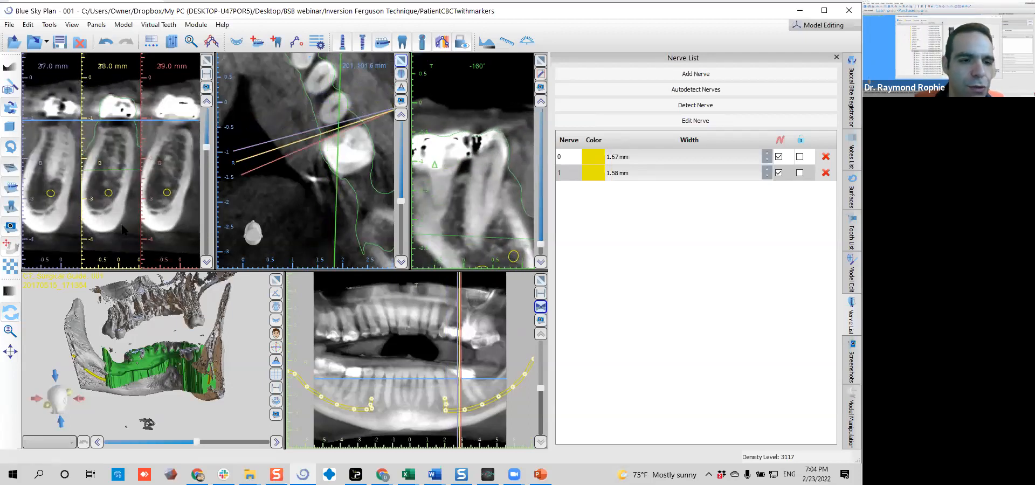
scroll(124, 230, up, 5)
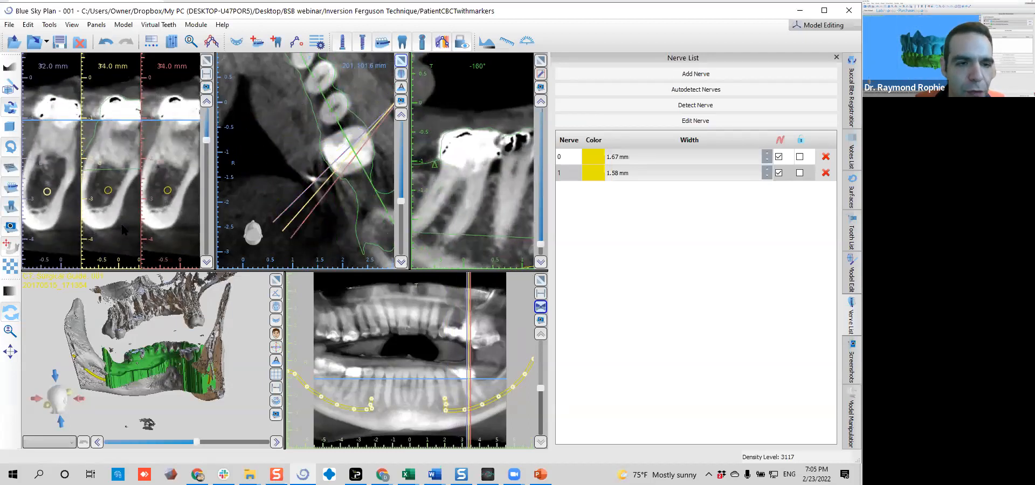
scroll(121, 222, up, 4)
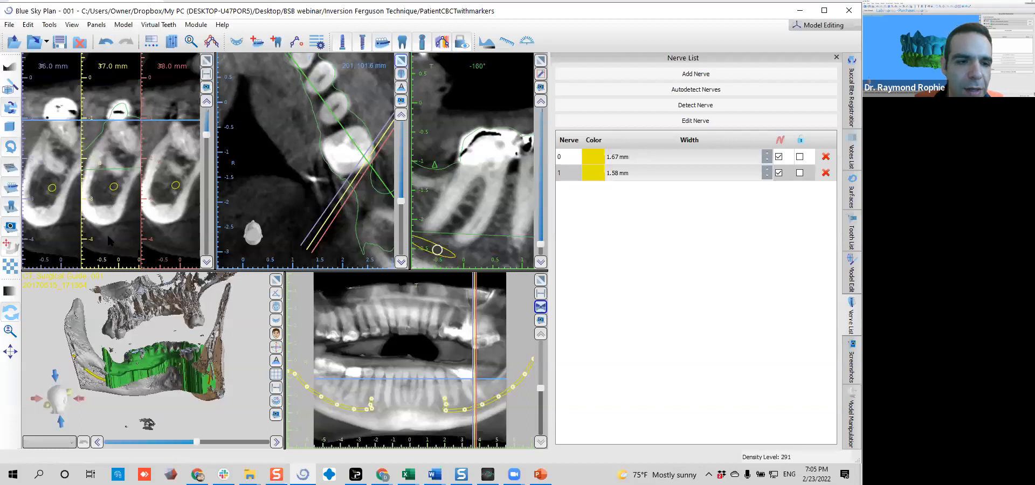
Widen the nerves to match the canal in the cross-sections, setting nerve 1 to 2.08 mm and nerve 0 to 2.97 mm
ctrl+scroll(115, 224, up, 2)
middle_drag(115, 219, 110, 212)
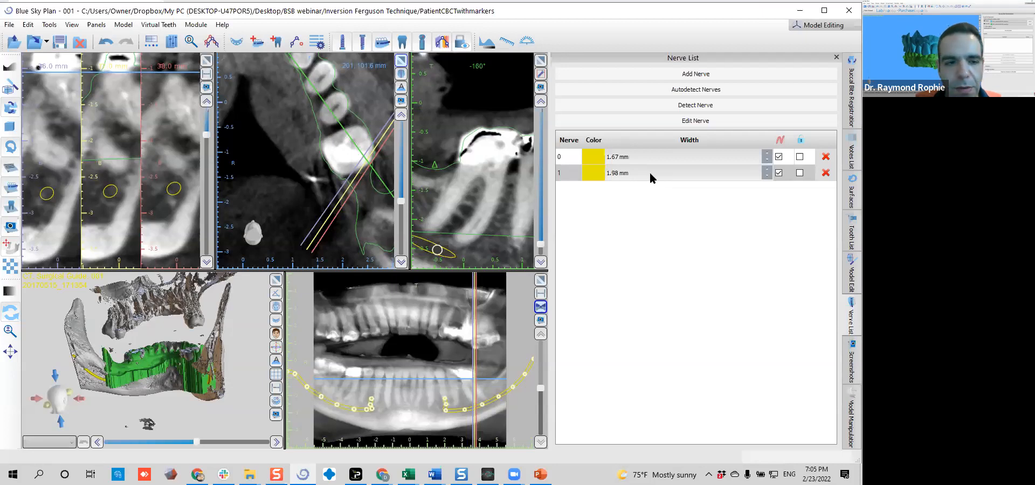
scroll(640, 175, up, 1)
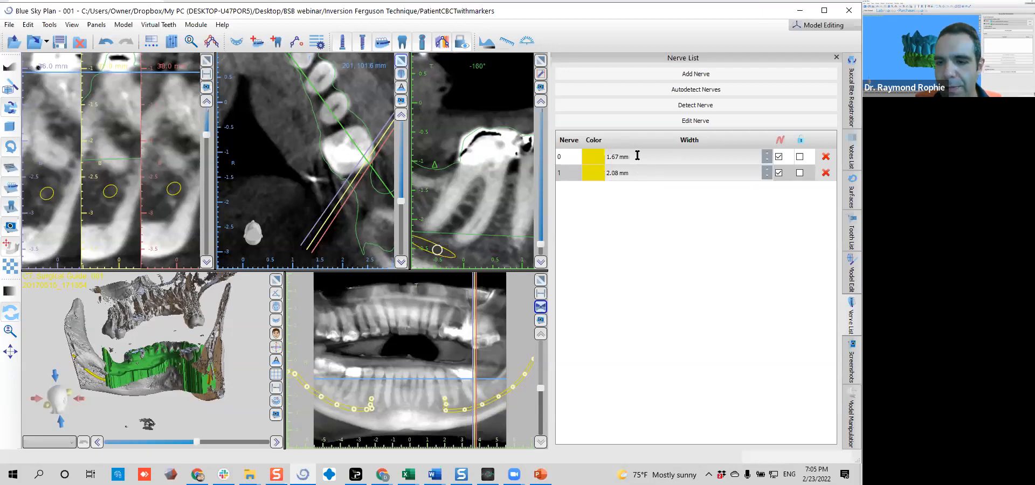
click(638, 156)
scroll(640, 157, up, 6)
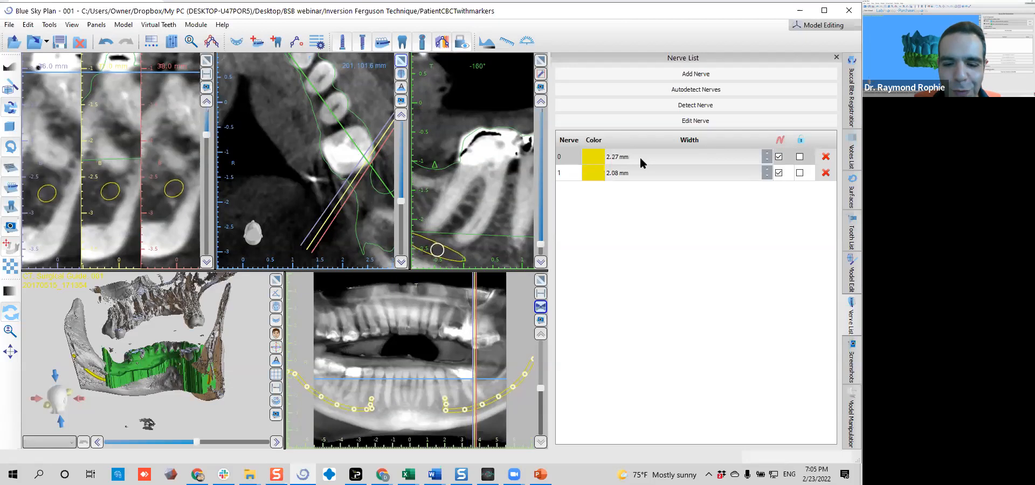
scroll(640, 157, up, 3)
scroll(640, 156, up, 3)
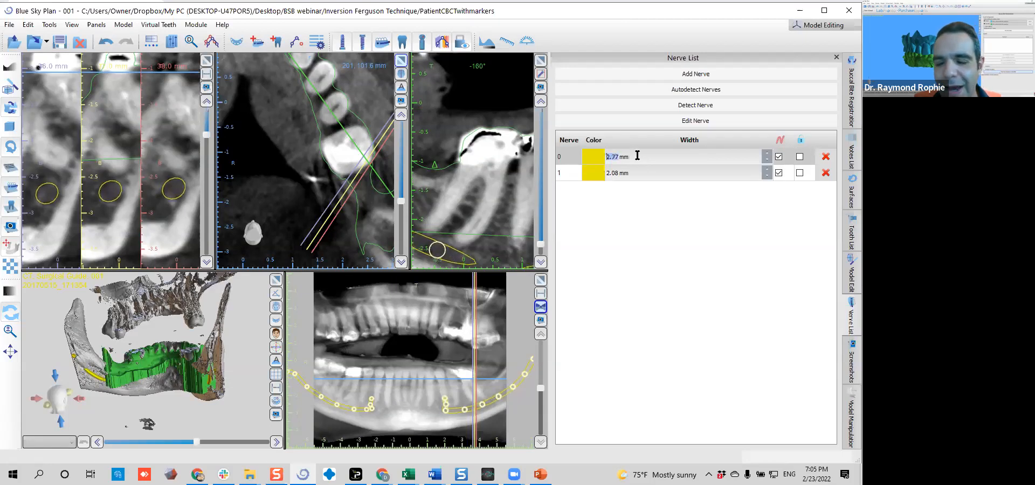
scroll(639, 157, up, 1)
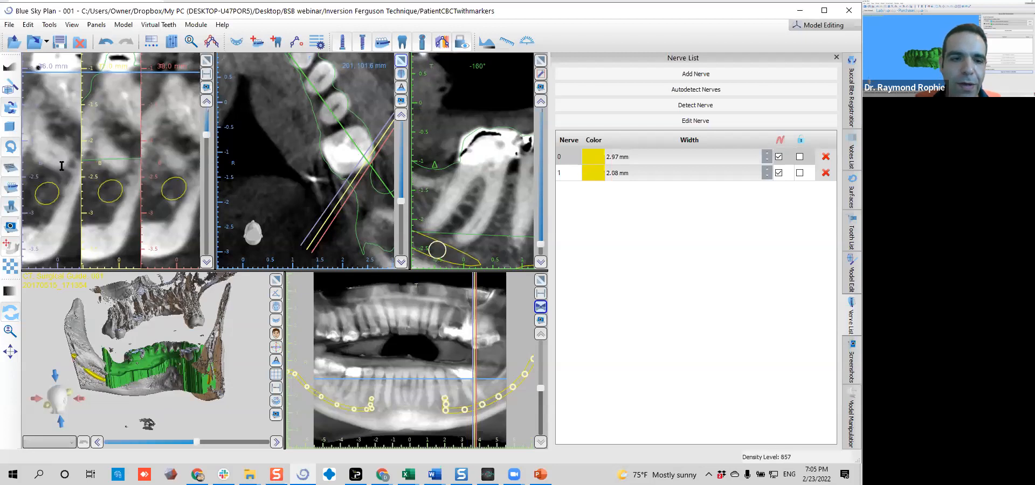
Reposition the nerve's control point near the 41 mm cross-section and check the remaining nerve path back to the 55 mm slice
scroll(106, 175, down, 2)
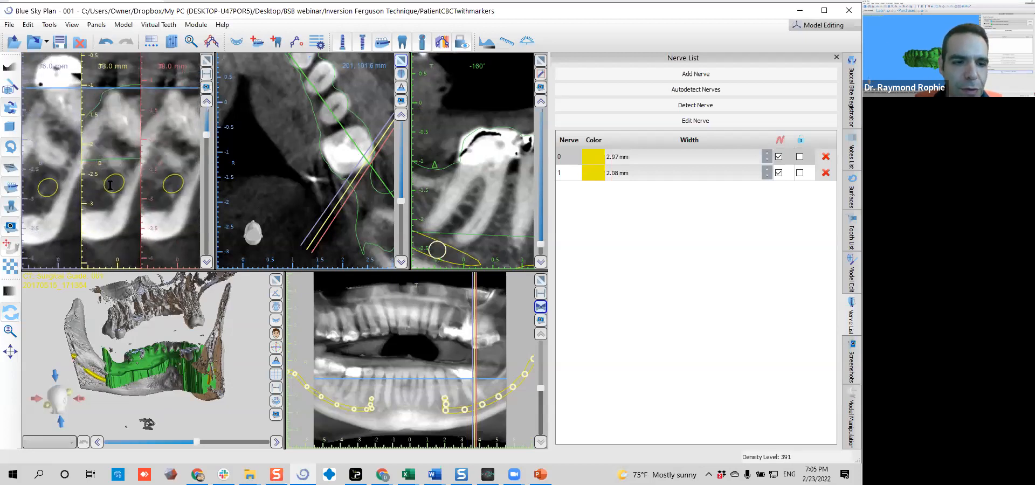
scroll(108, 190, down, 1)
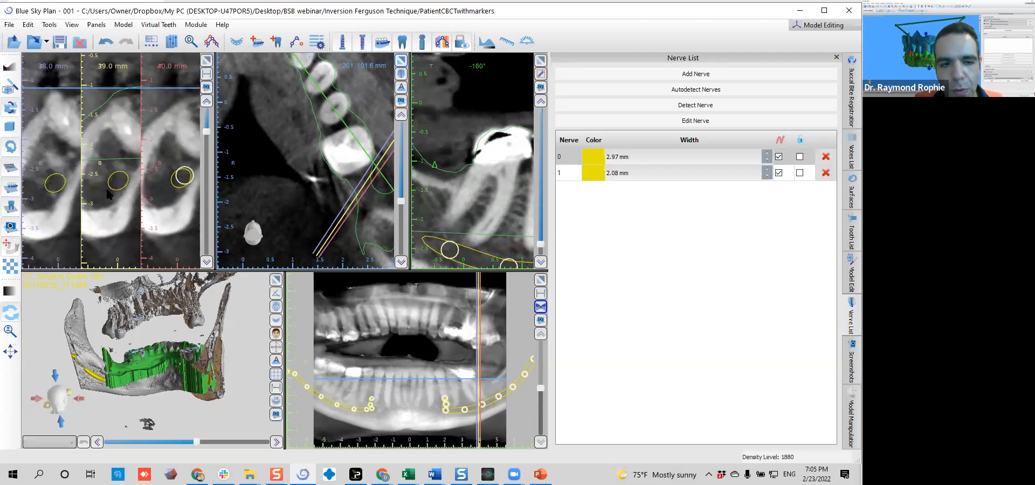
scroll(124, 188, down, 2)
drag(121, 179, 107, 200)
mouse_move(109, 195)
mouse_down()
mouse_move(117, 183)
mouse_move(113, 208)
mouse_up()
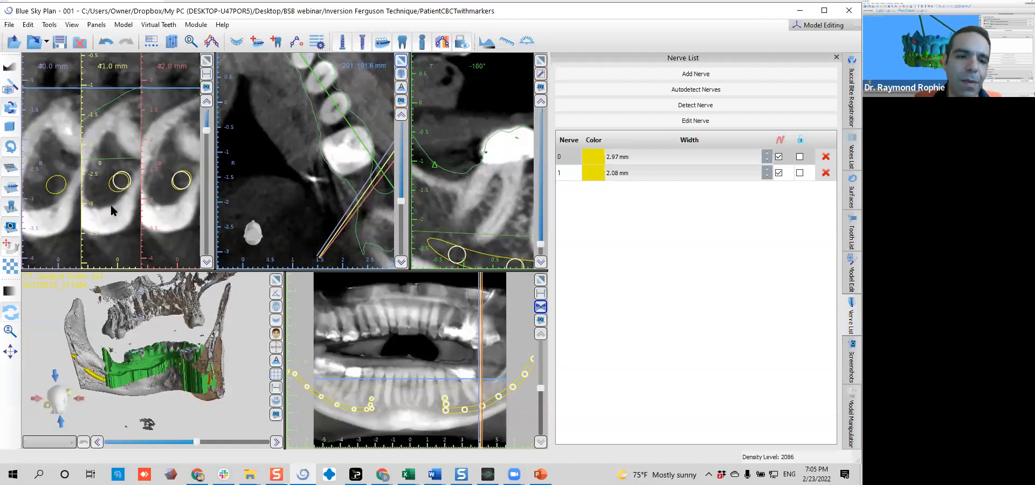
scroll(111, 206, down, 4)
scroll(108, 204, down, 2)
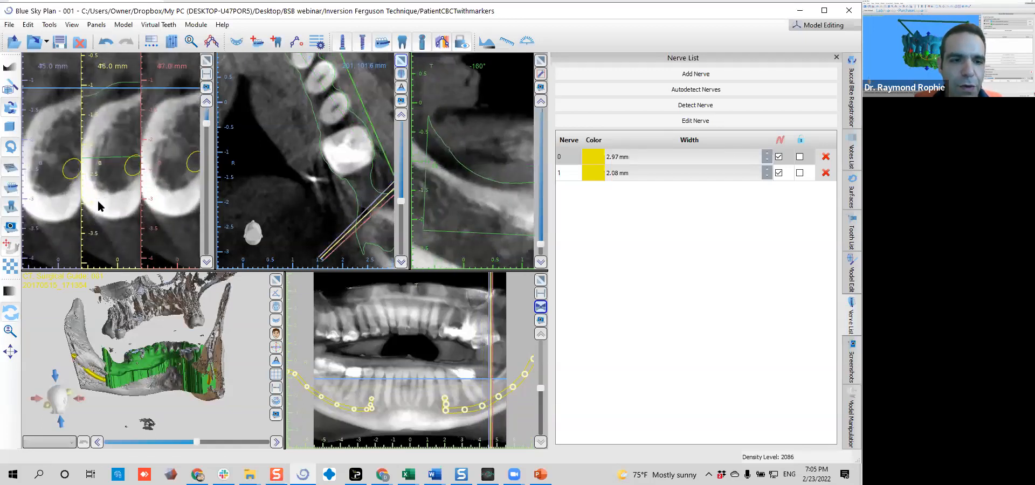
scroll(121, 178, down, 2)
scroll(117, 162, down, 3)
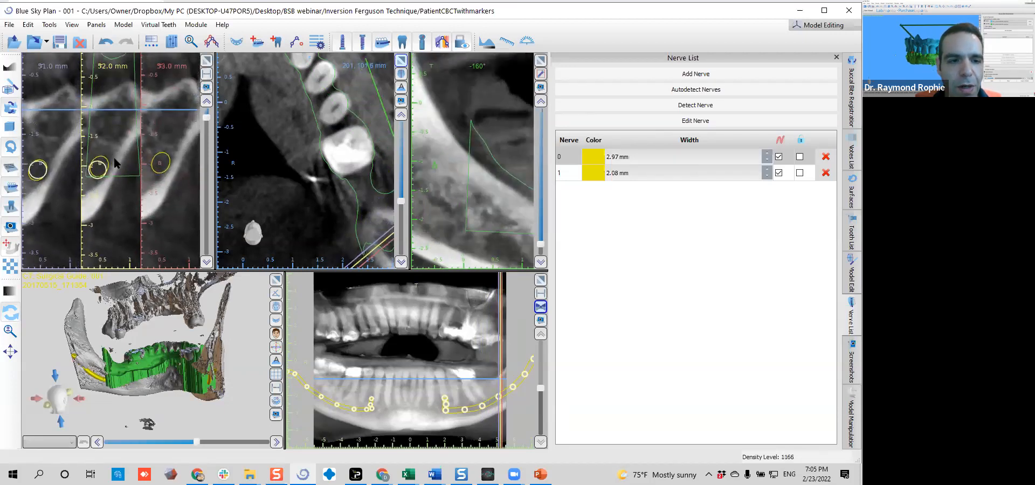
scroll(118, 147, down, 3)
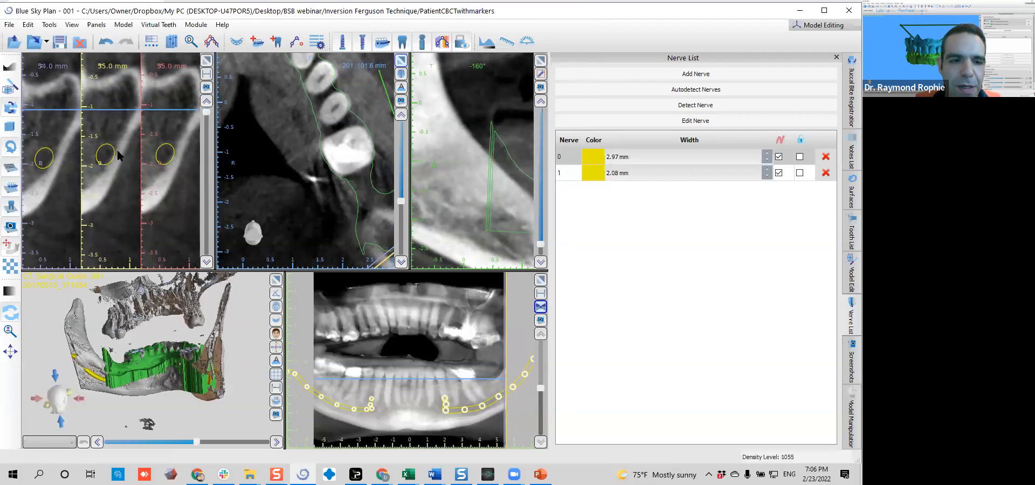
Show the dental curve on the full axial view of the jaw
scroll(328, 108, down, 3)
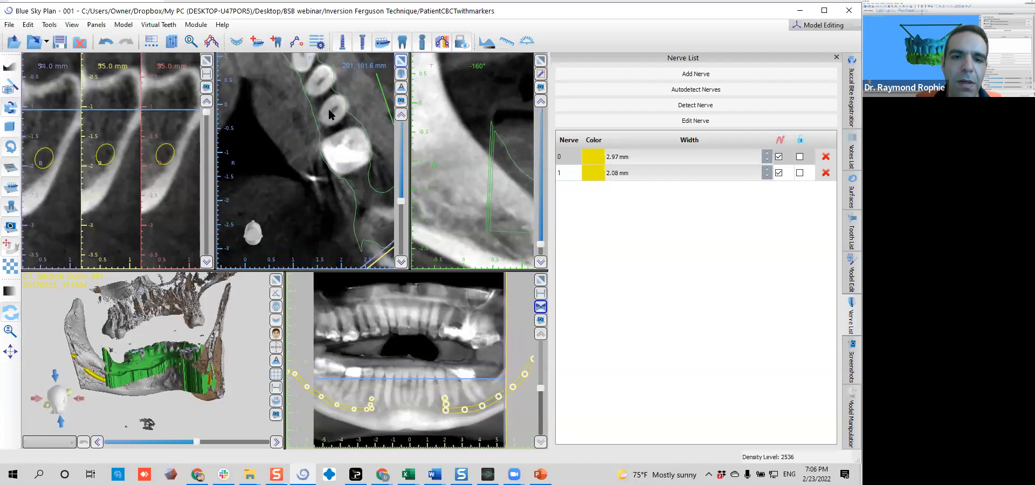
scroll(307, 180, down, 2)
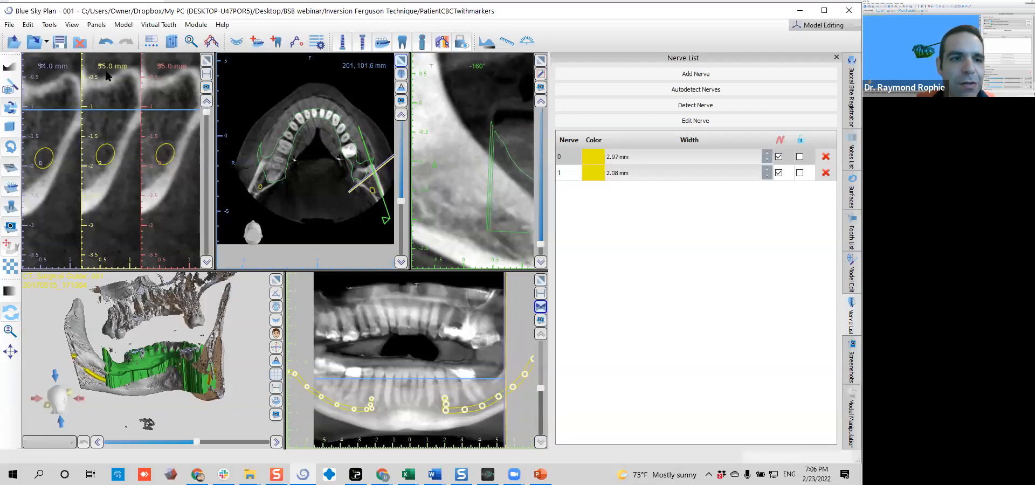
click(72, 26)
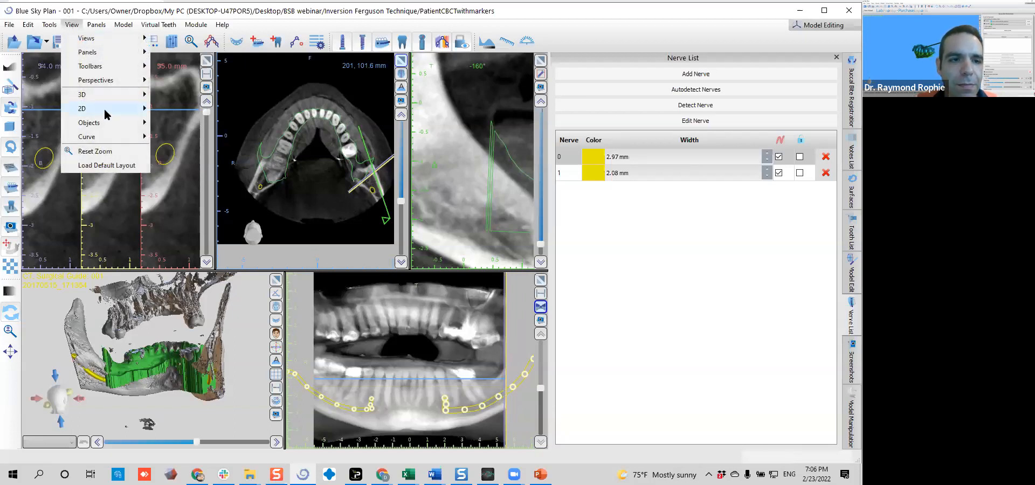
mouse_move(107, 113)
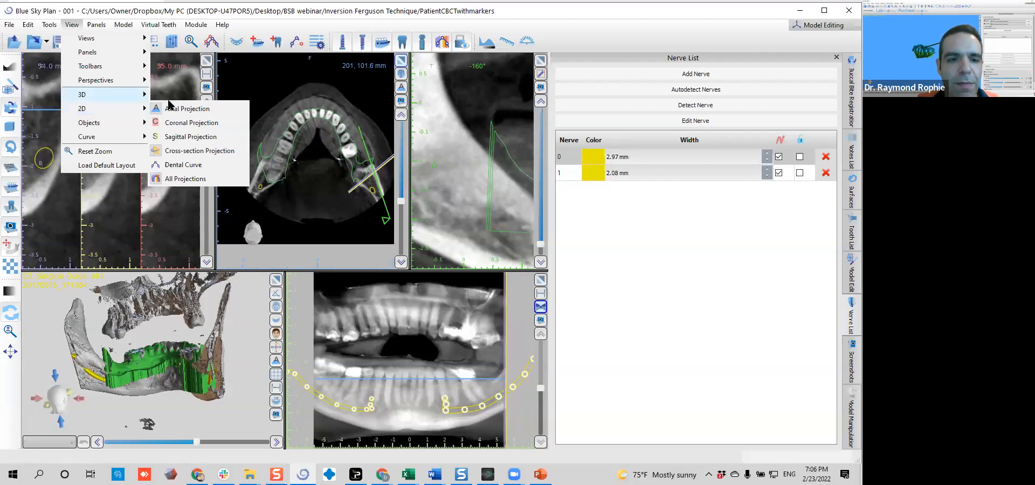
click(183, 165)
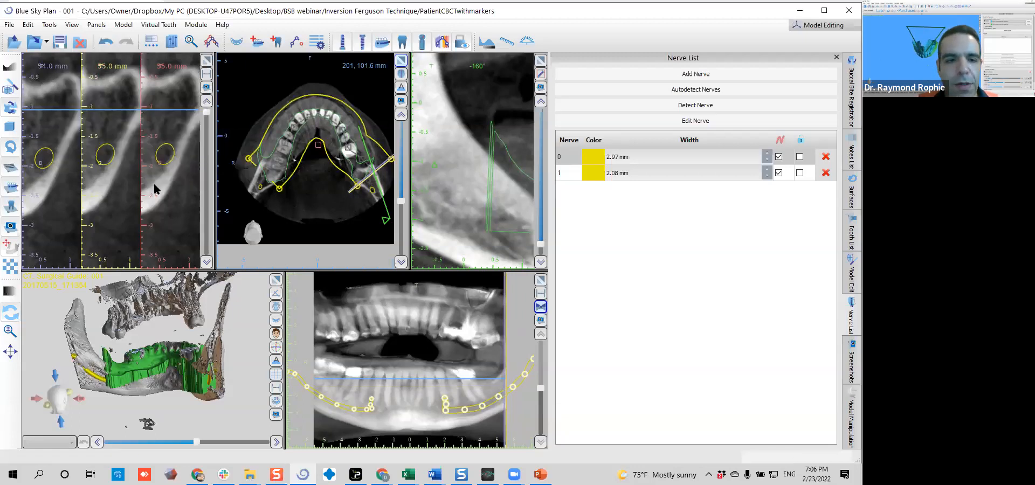
Extend the patient's right end of the dental curve backward past the ramus on the axial view
scroll(99, 171, down, 1)
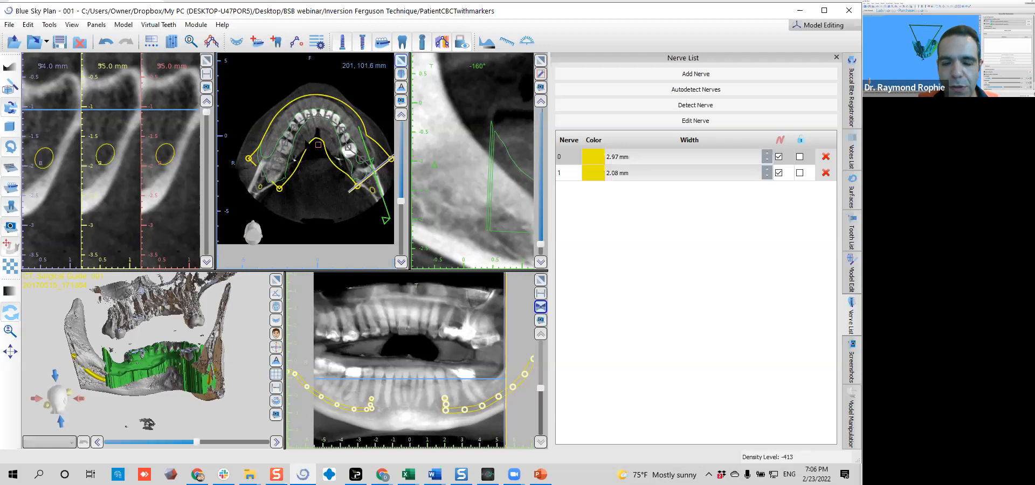
scroll(306, 183, up, 2)
scroll(306, 183, up, 3)
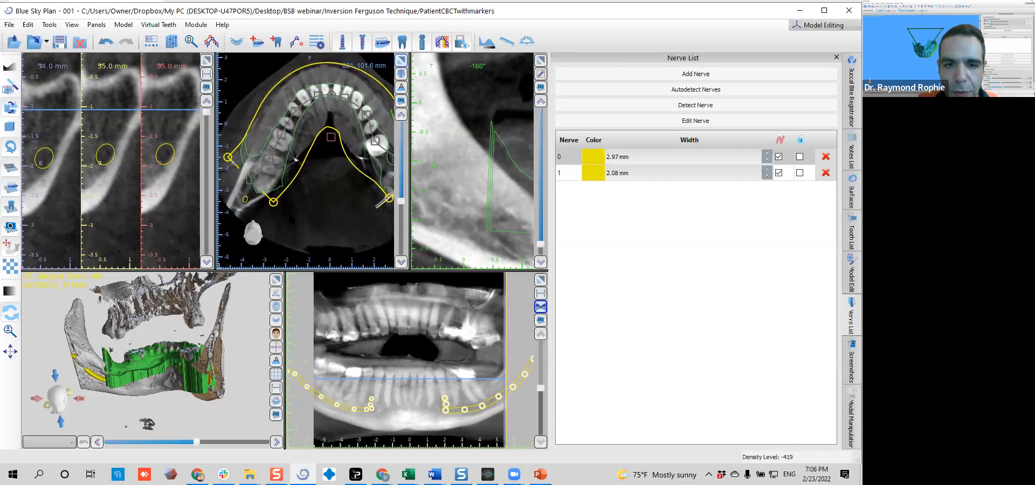
middle_drag(297, 225, 364, 190)
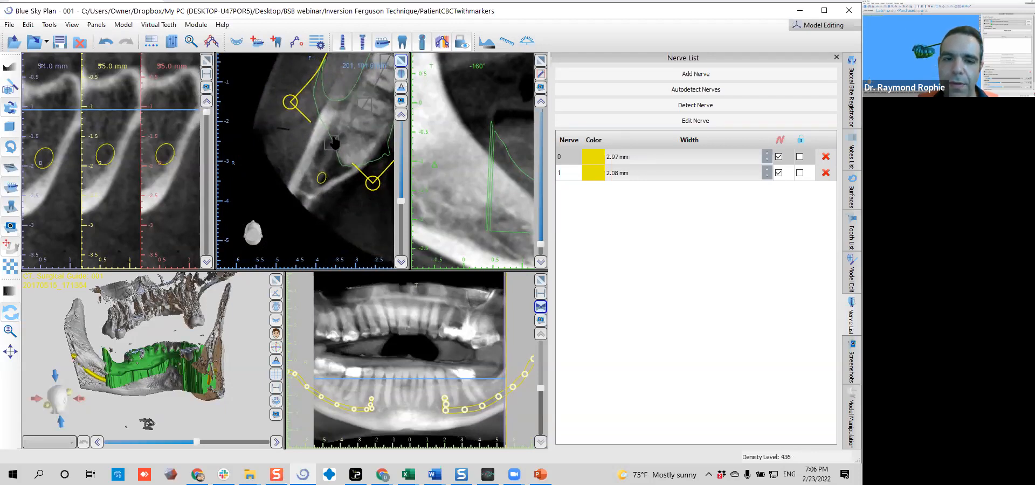
drag(332, 144, 270, 227)
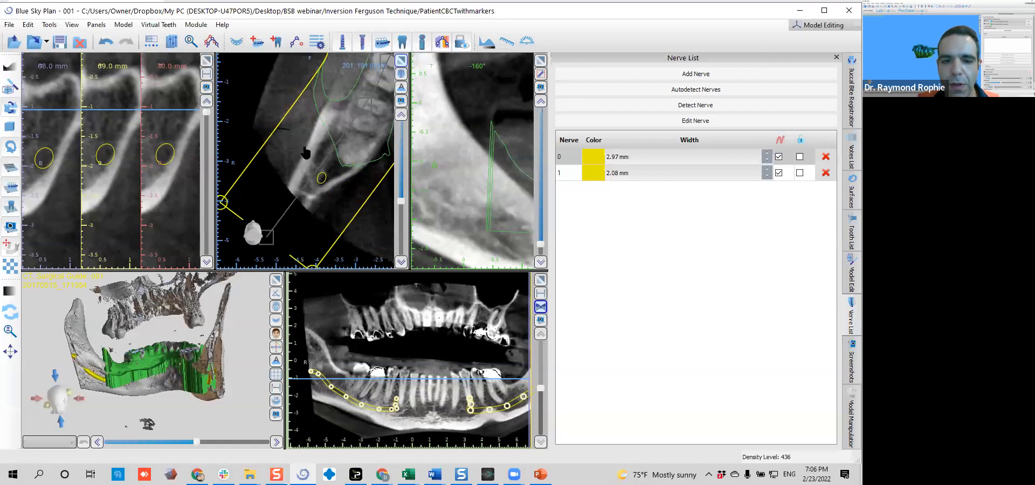
Move the cross-section marker to the front of the arch and extend the patient's left end of the dental curve past the ramus
scroll(341, 129, down, 5)
middle_drag(343, 210, 256, 224)
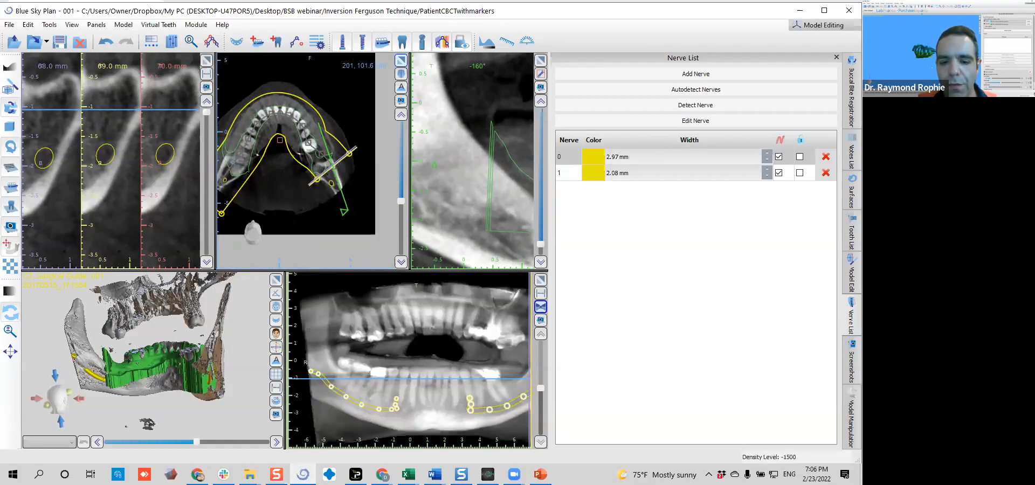
scroll(308, 161, up, 5)
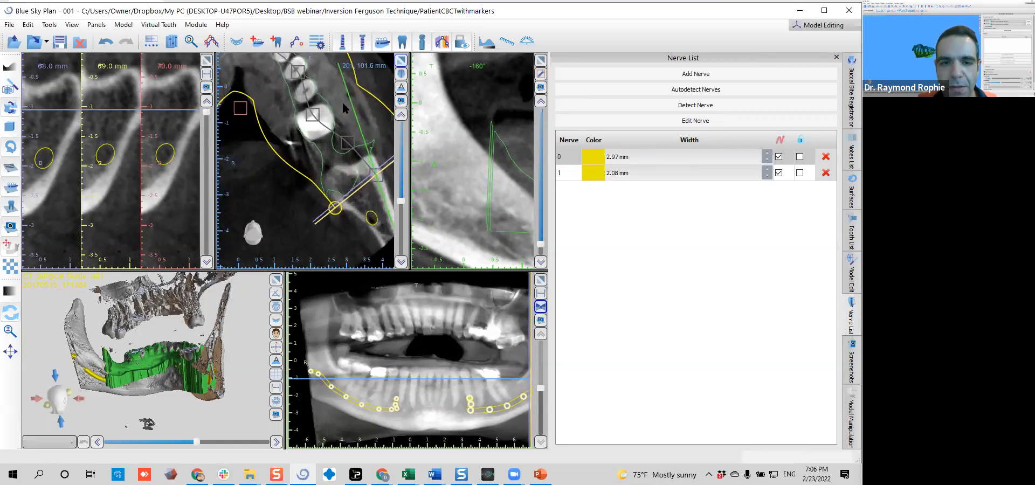
click(255, 80)
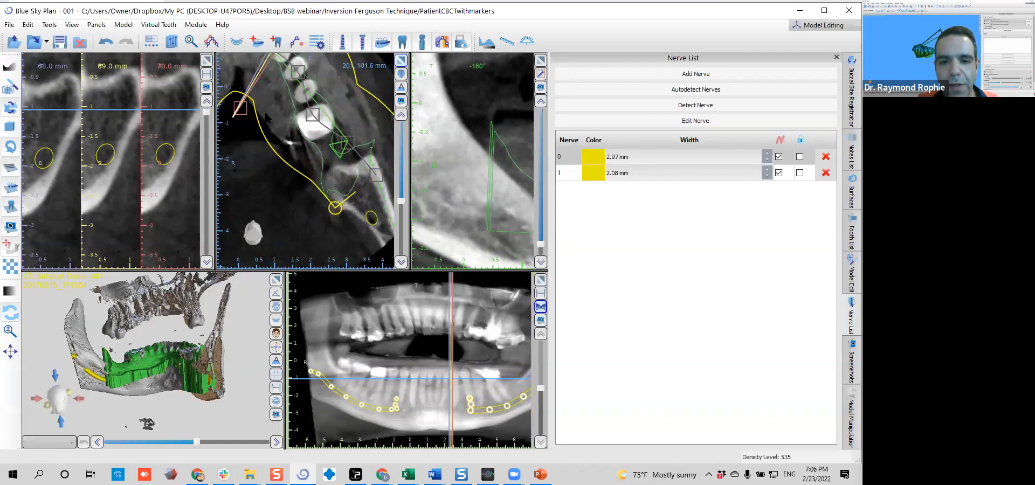
middle_drag(378, 187, 335, 150)
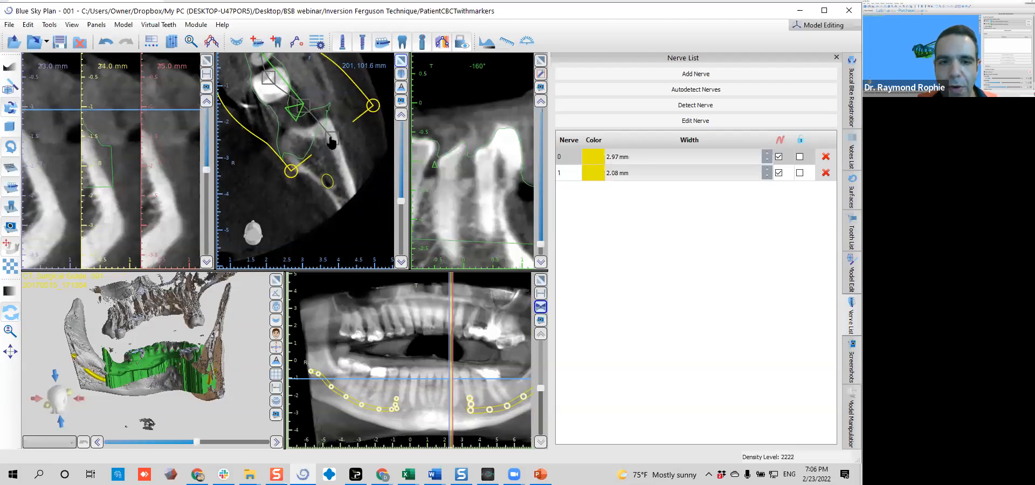
click(351, 192)
drag(351, 190, 360, 220)
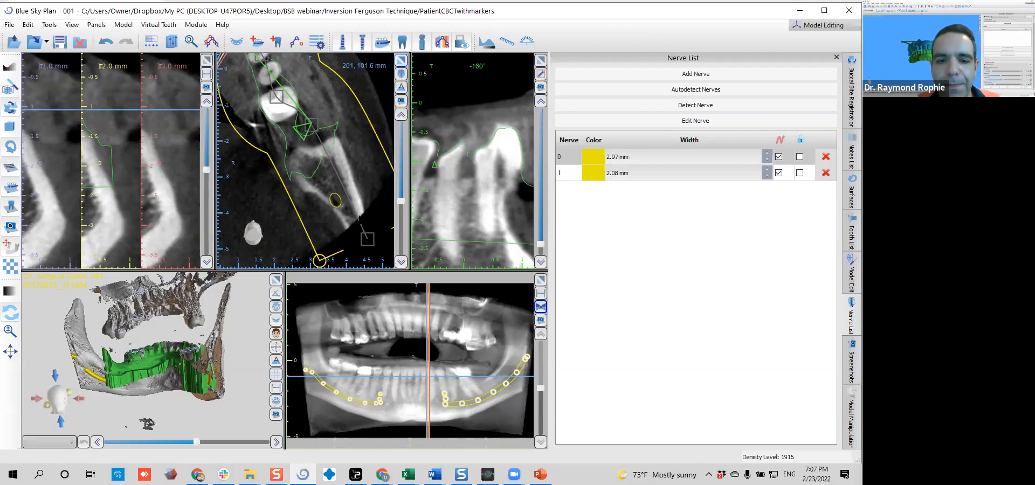
Align the patient's left side of the dental curve with the molar and premolars, and place the cross-section marker at the -7 mm section
middle_drag(305, 137, 318, 188)
drag(316, 178, 322, 220)
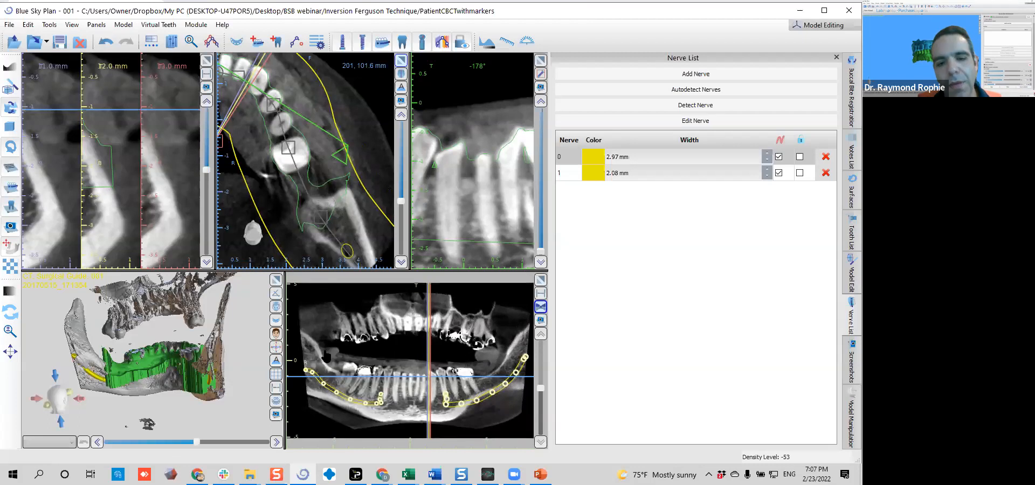
middle_drag(305, 129, 335, 160)
scroll(341, 169, down, 3)
scroll(314, 172, up, 3)
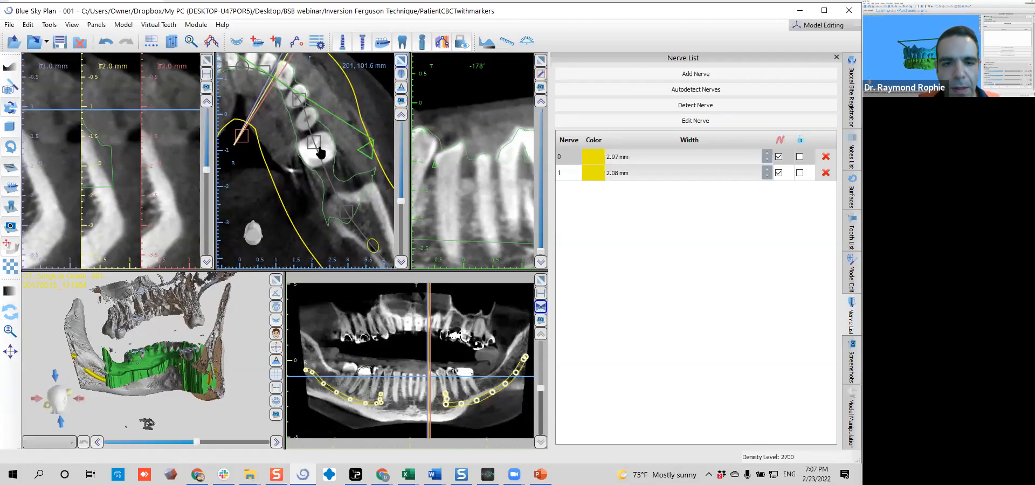
middle_drag(273, 137, 303, 154)
drag(295, 143, 263, 143)
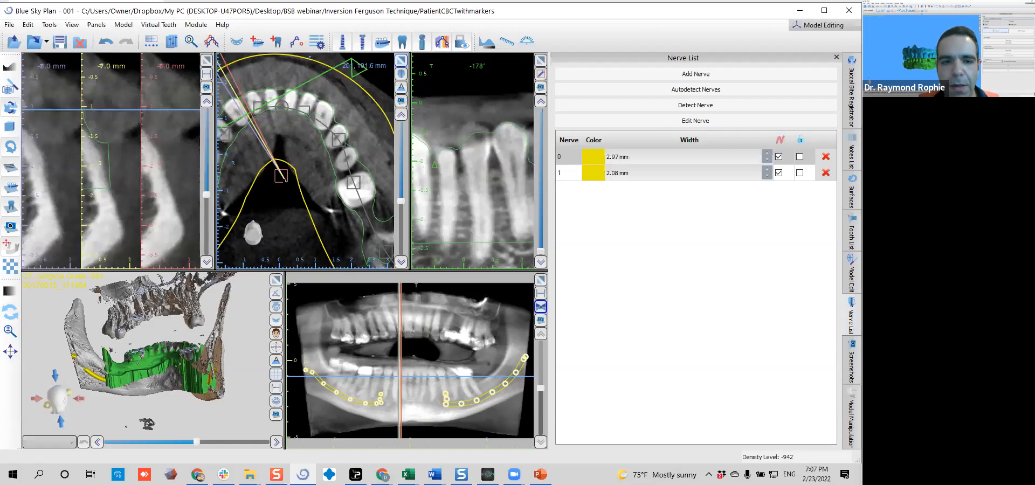
drag(282, 177, 282, 174)
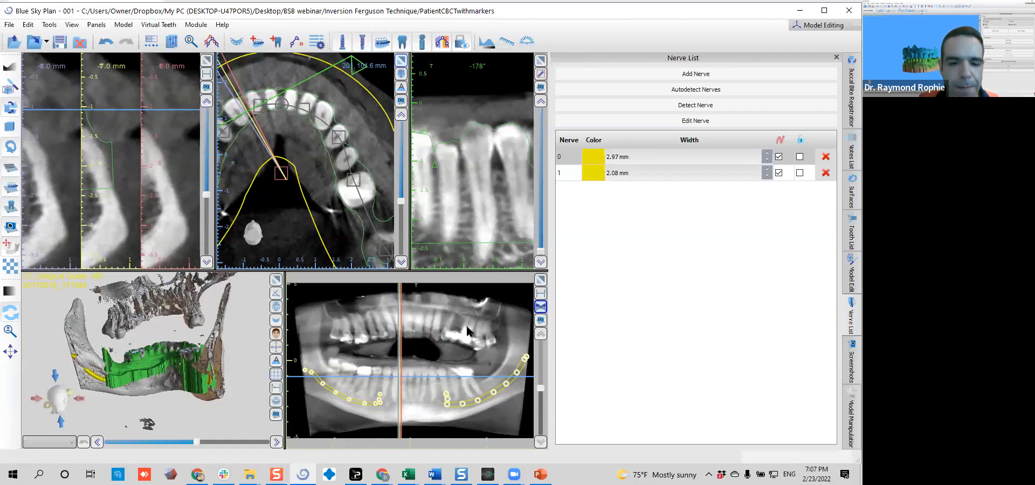
Inspect the green model's rear edge against the CT jaw in 3D and hide the volume rendering
drag(135, 367, 179, 381)
scroll(179, 381, up, 5)
scroll(150, 345, up, 6)
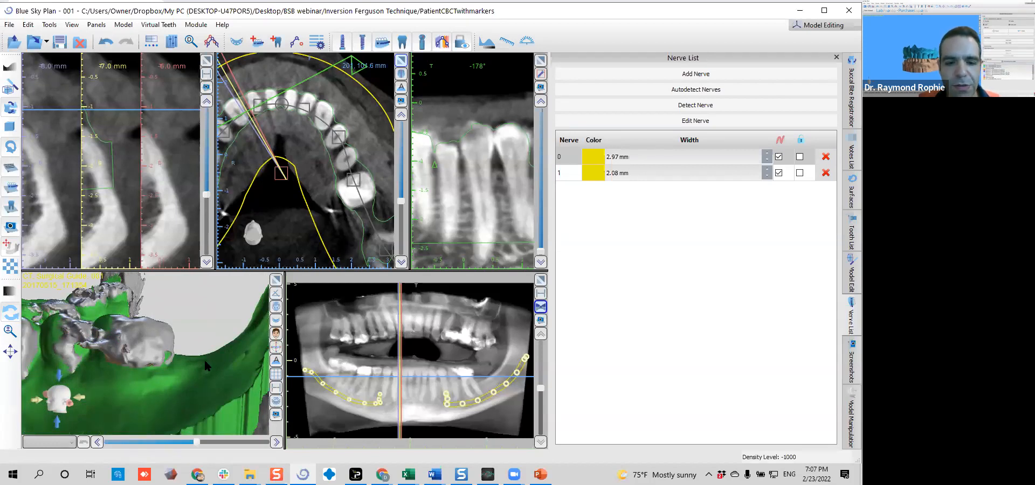
scroll(205, 365, down, 3)
scroll(205, 365, down, 2)
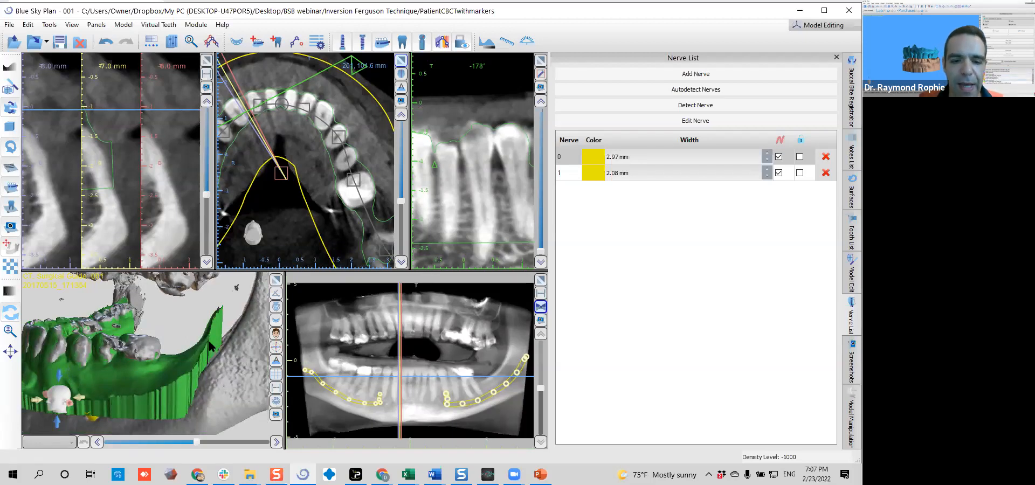
drag(222, 339, 214, 355)
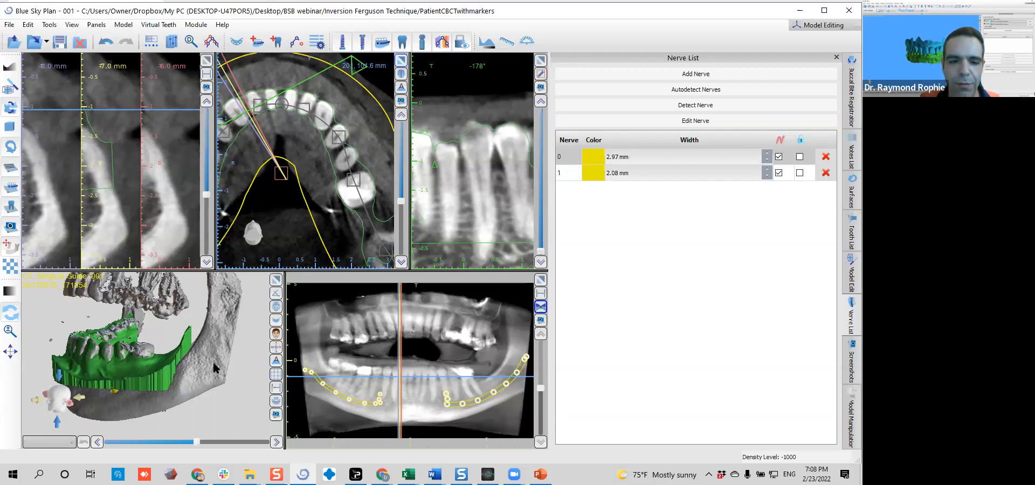
click(277, 307)
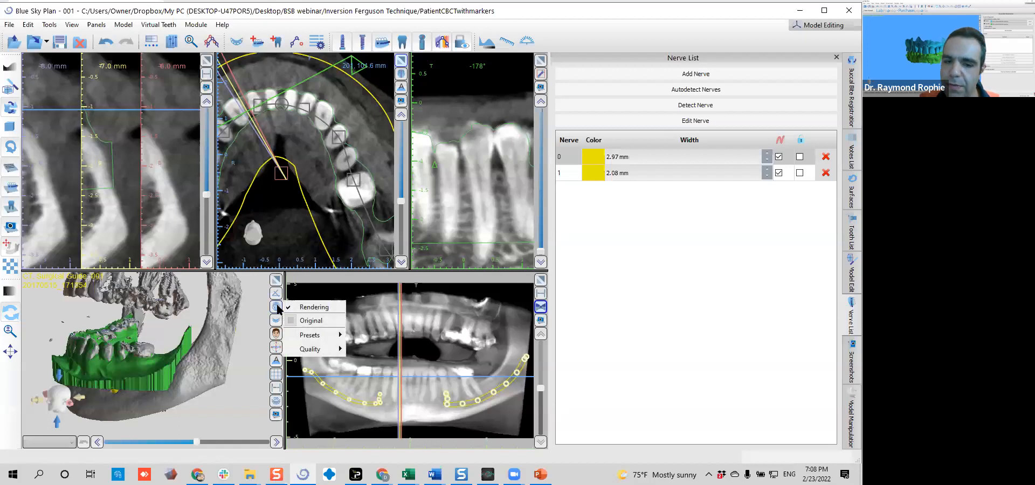
click(306, 307)
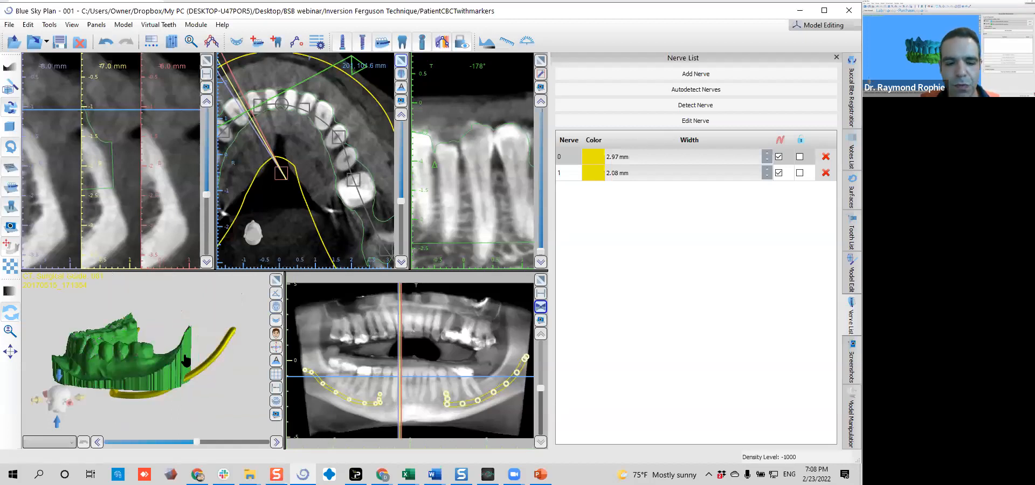
Hide both nerves so only the green model remains in the 3D view
drag(170, 353, 114, 392)
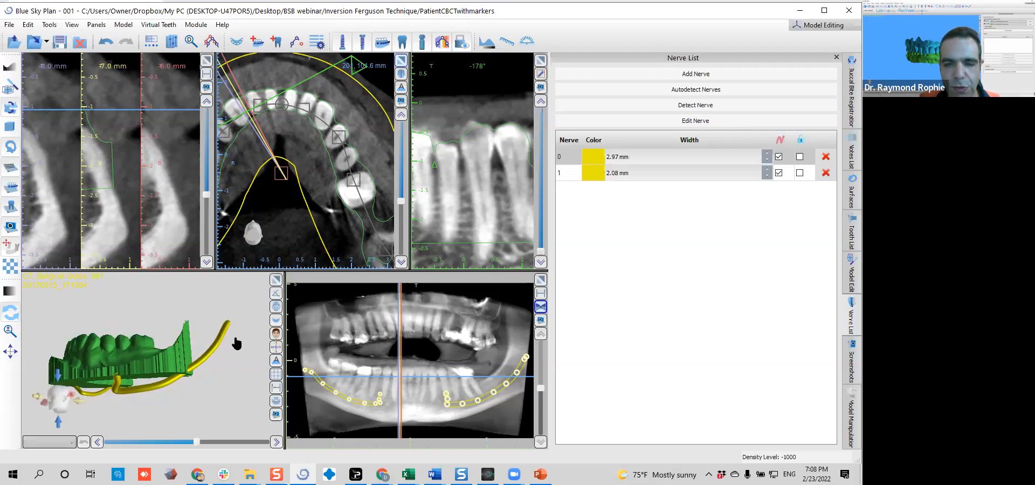
click(380, 45)
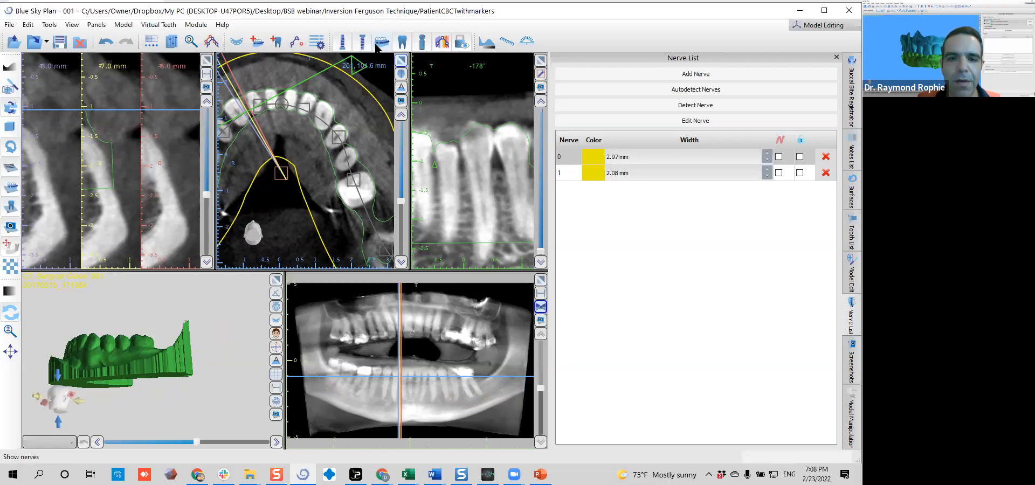
click(380, 45)
click(380, 46)
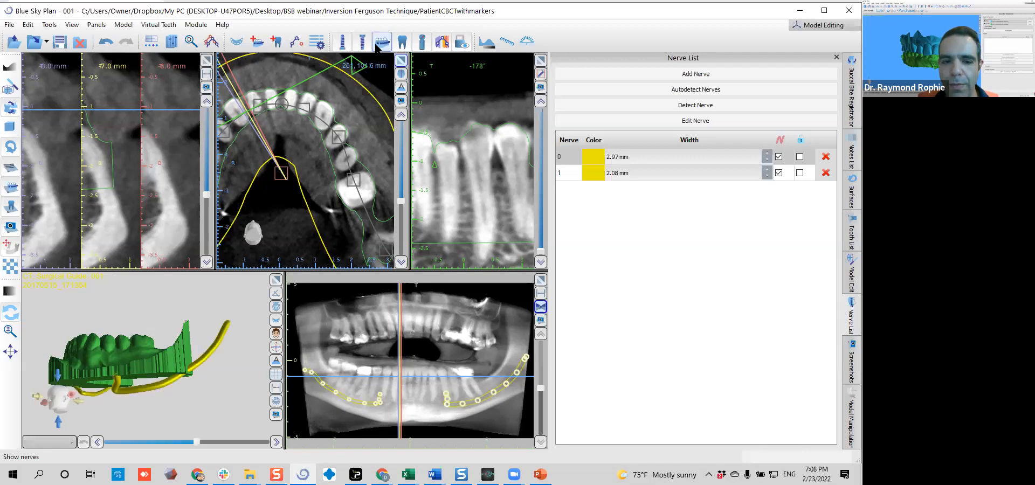
drag(158, 341, 111, 316)
drag(135, 412, 90, 363)
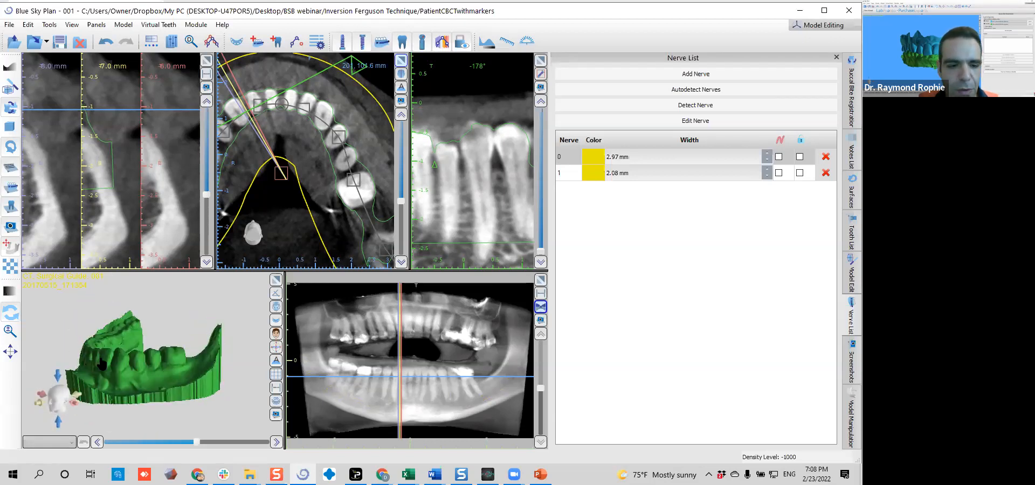
Start adding a virtual tooth and preview the Caps with Roots and Brenes Tooth Library geometry sets
click(276, 45)
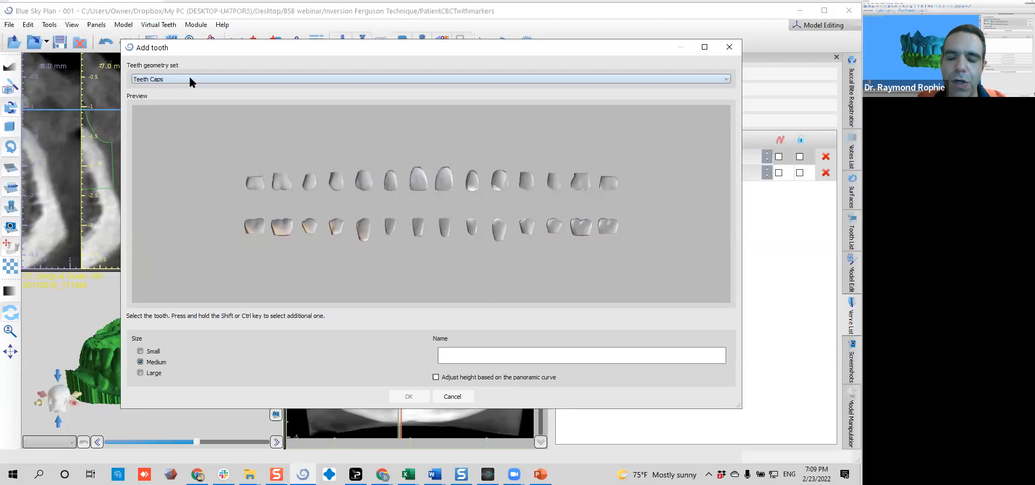
click(282, 227)
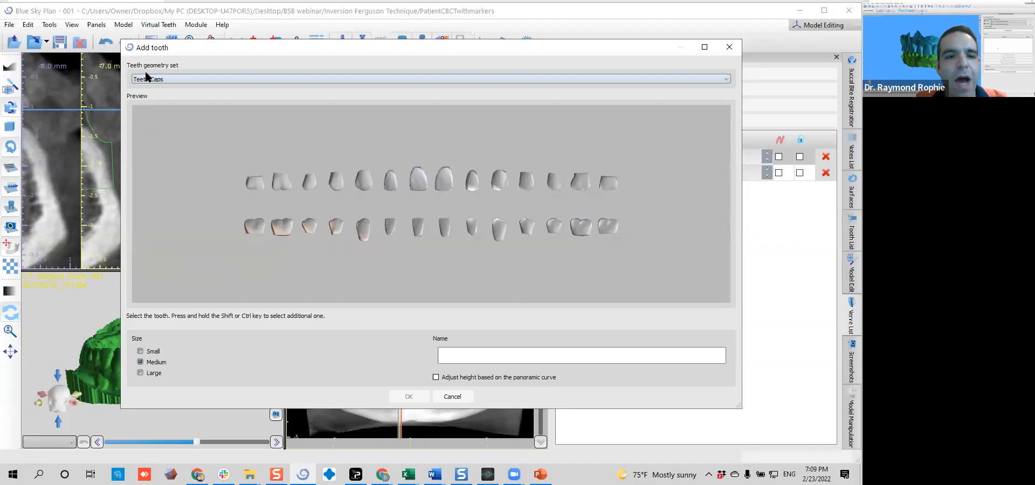
click(222, 79)
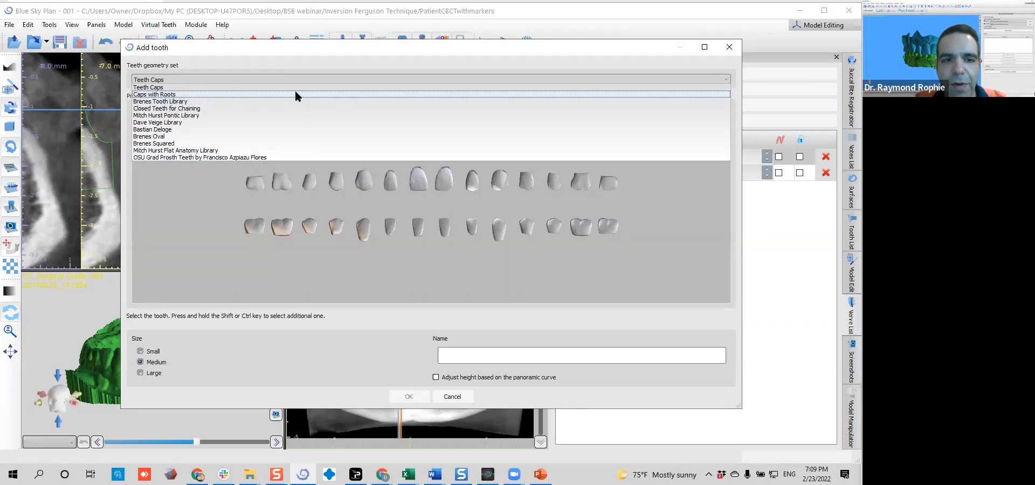
click(296, 95)
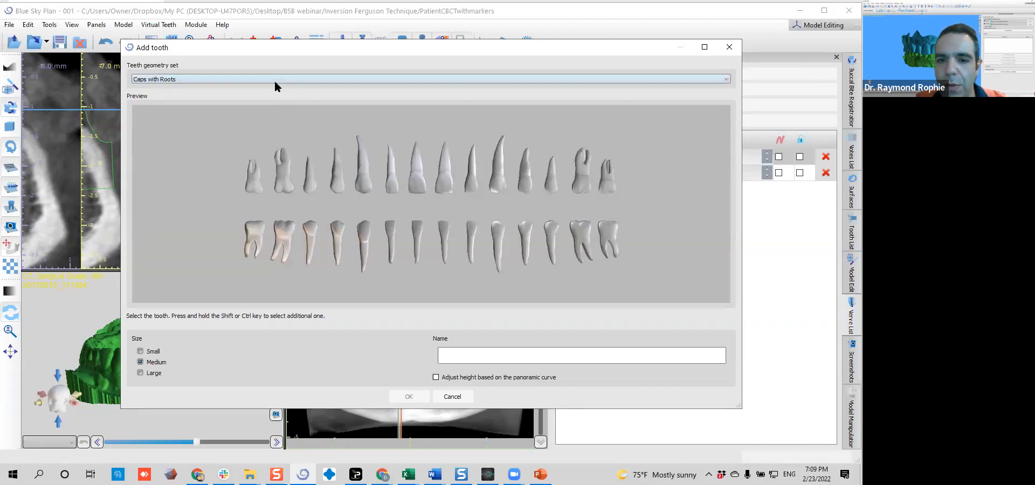
click(274, 81)
click(264, 99)
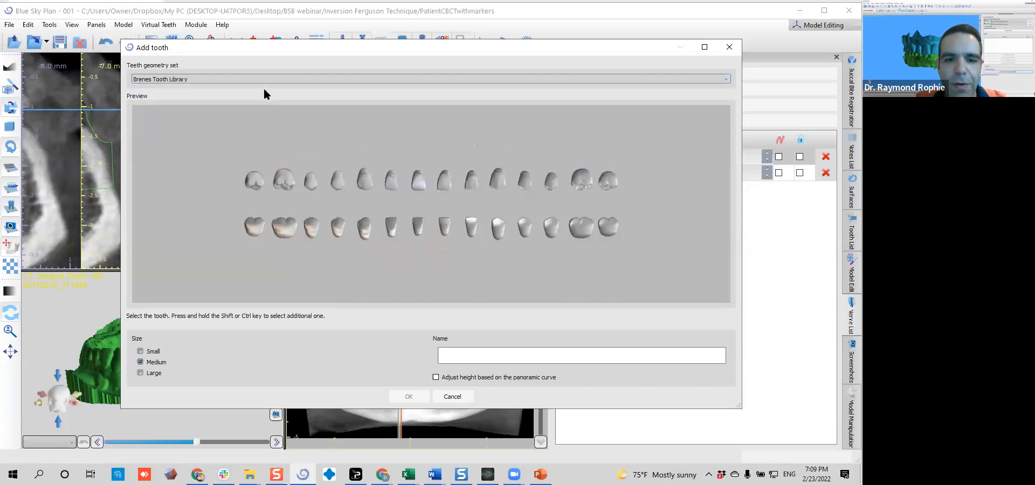
Preview the Closed Teeth for Chaining and Dave Veige Library tooth geometry sets
click(252, 79)
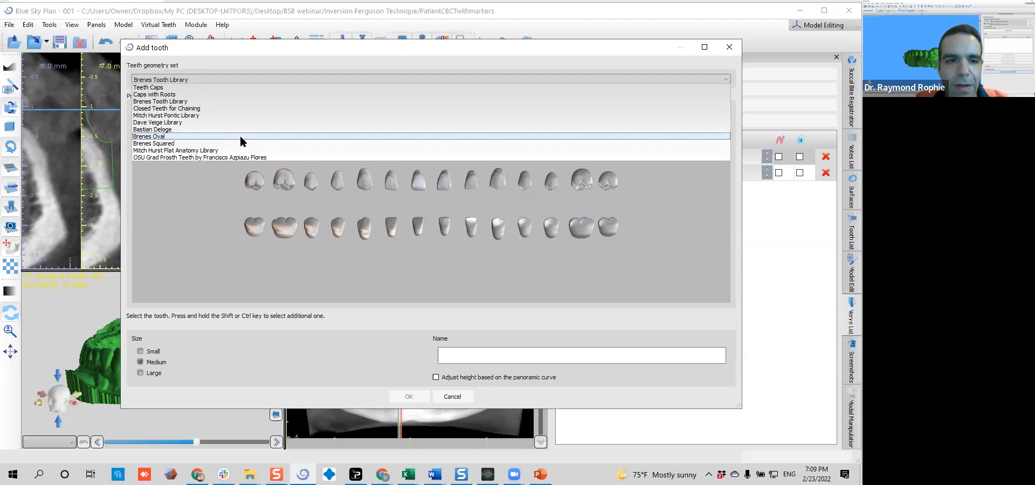
click(223, 107)
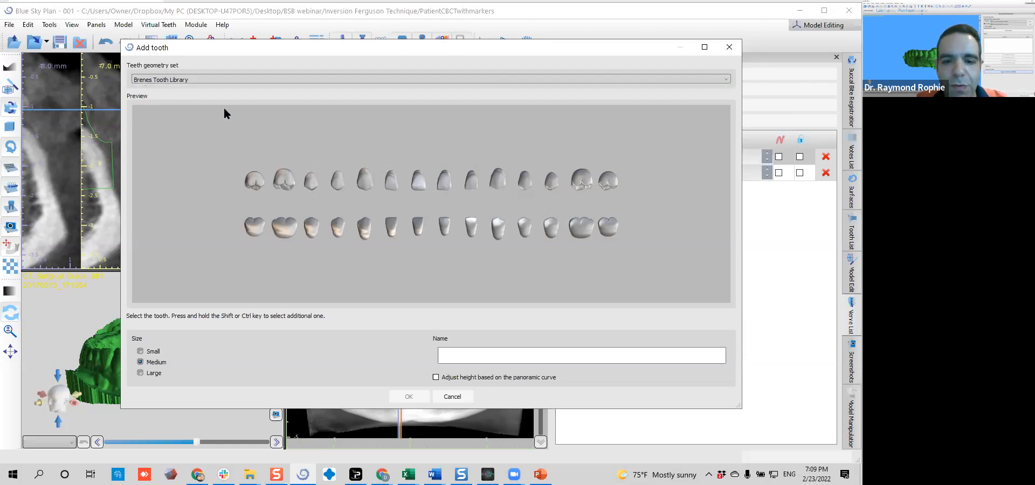
click(218, 80)
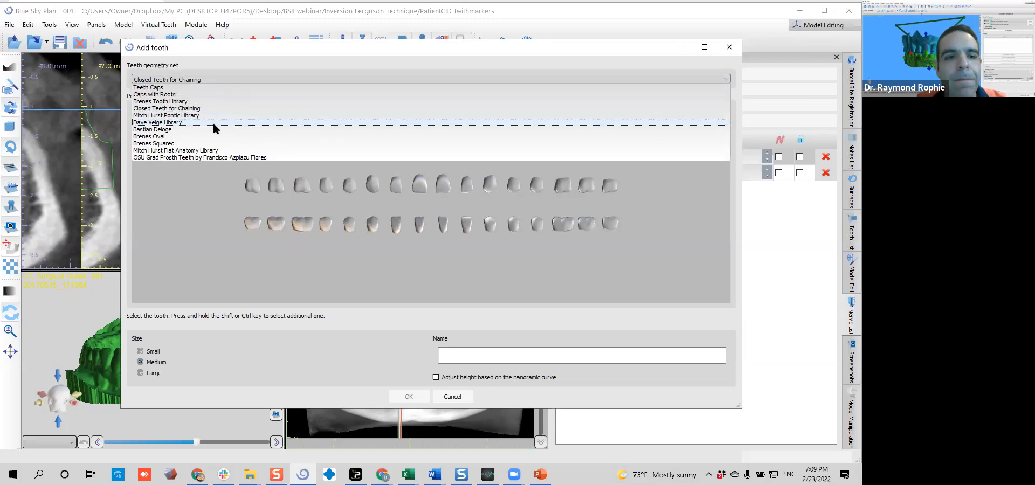
click(214, 123)
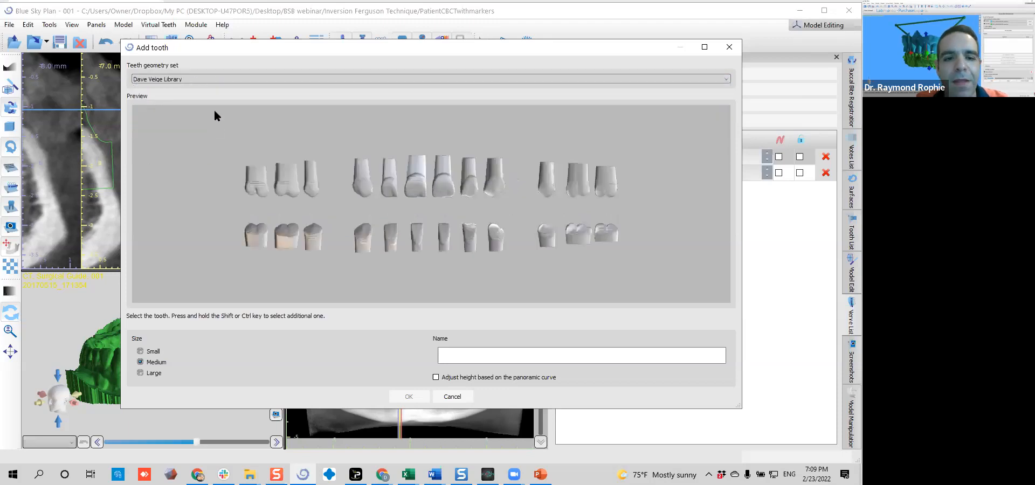
Switch the tooth geometry set to Mitch Hurst Flat Anatomy Library and examine its upper and lower teeth
click(208, 80)
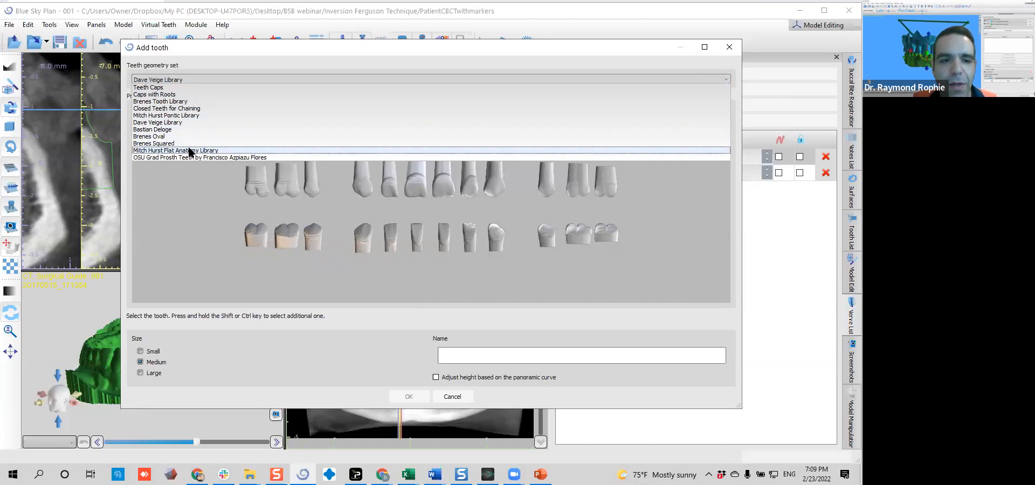
click(188, 151)
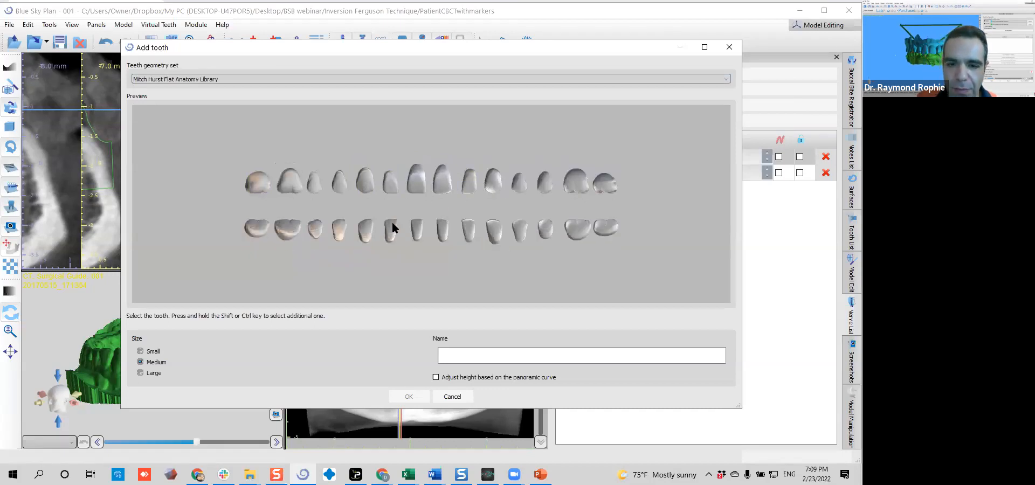
scroll(468, 154, up, 5)
scroll(467, 154, down, 1)
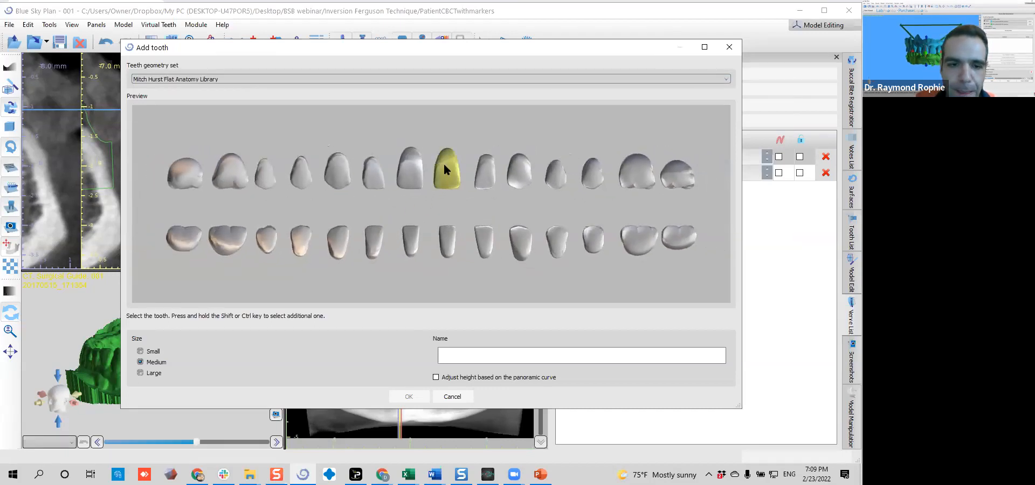
click(245, 79)
click(245, 78)
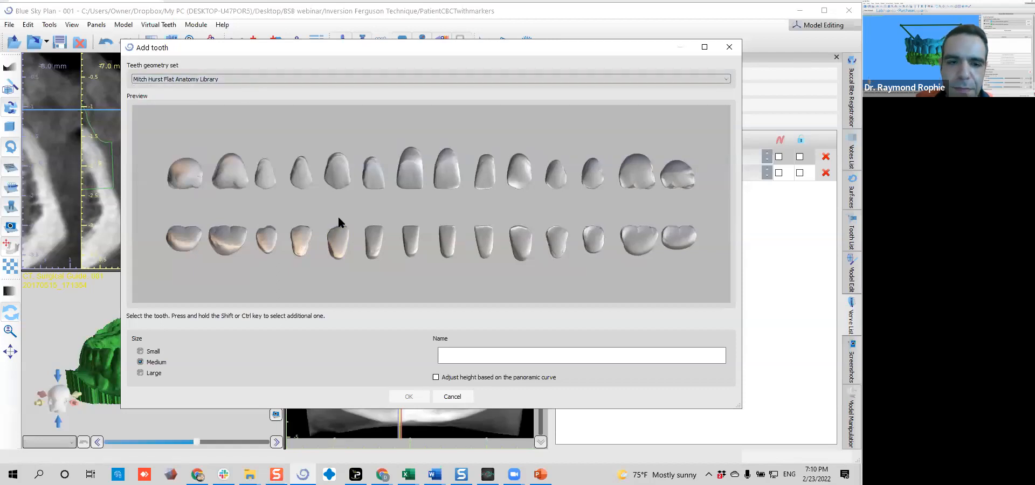
scroll(431, 208, down, 2)
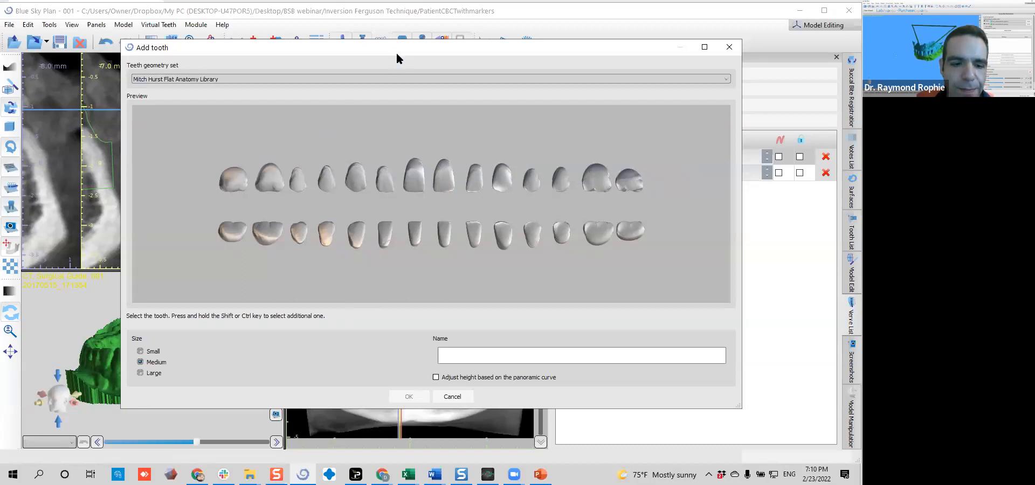
Try to add a medium Left Mandibular Second Molar from the Mitch Hurst Flat Anatomy Library to the case
drag(397, 55, 372, 32)
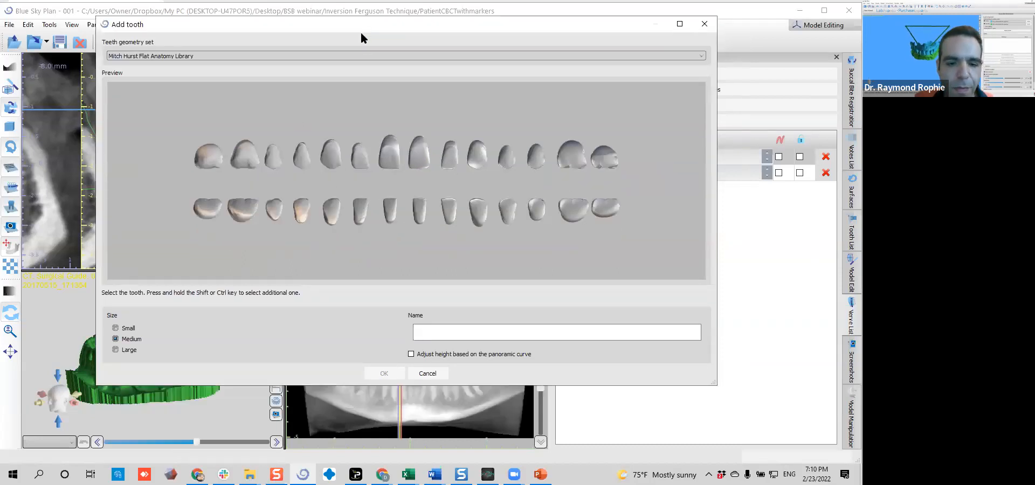
click(199, 206)
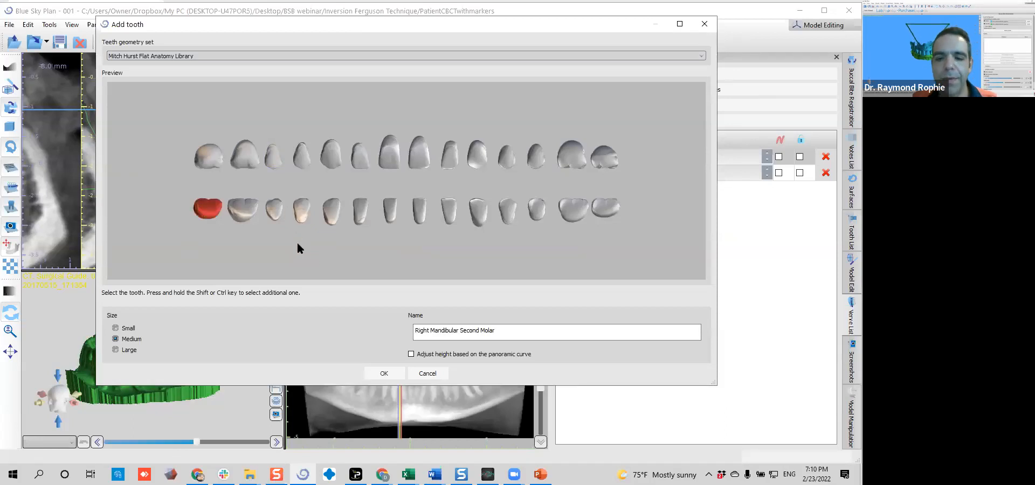
click(605, 208)
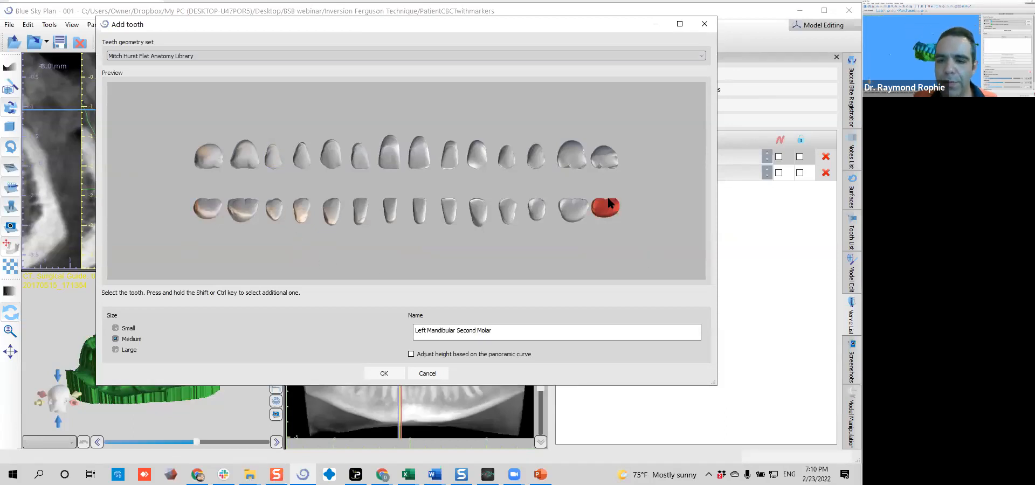
click(380, 373)
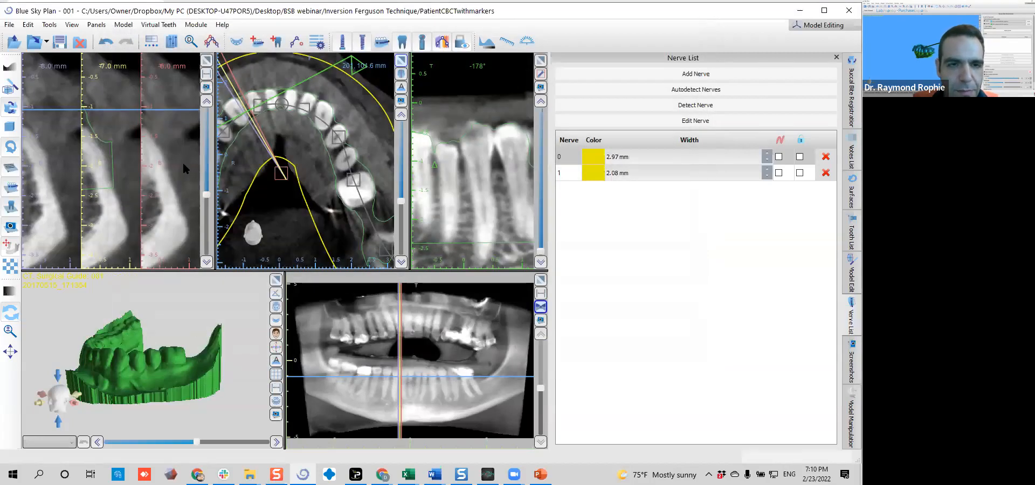
drag(167, 356, 138, 354)
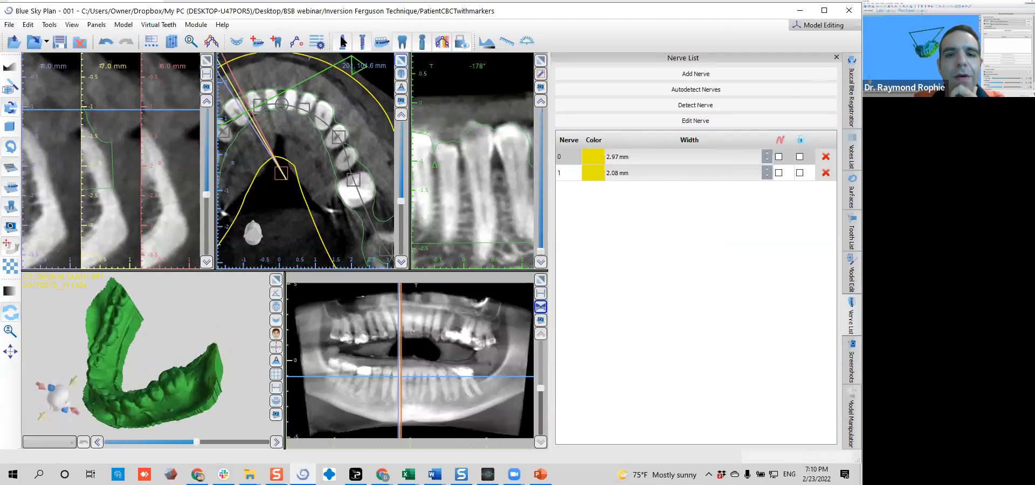
Add a medium Left Mandibular Second Molar from the Mitch Hurst Flat Anatomy Library and place it behind the model's last molar
click(276, 40)
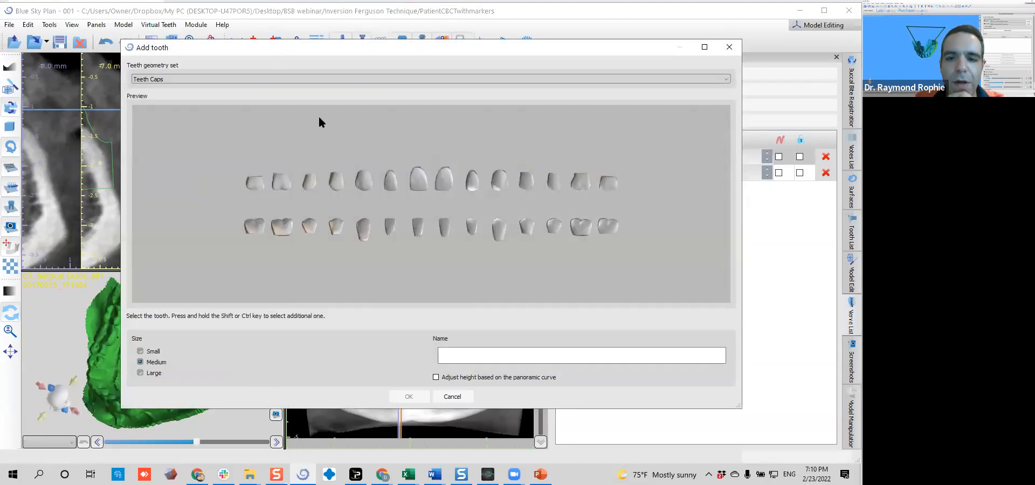
click(301, 79)
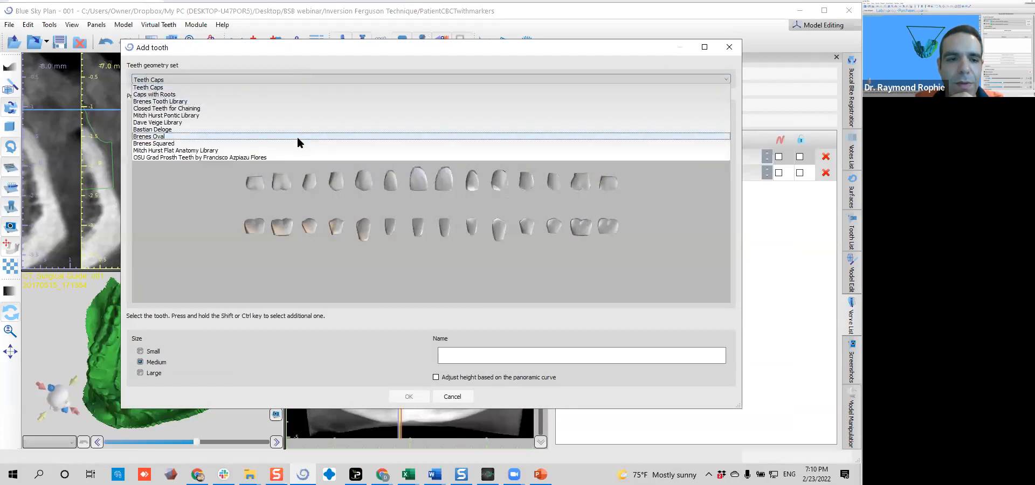
click(297, 148)
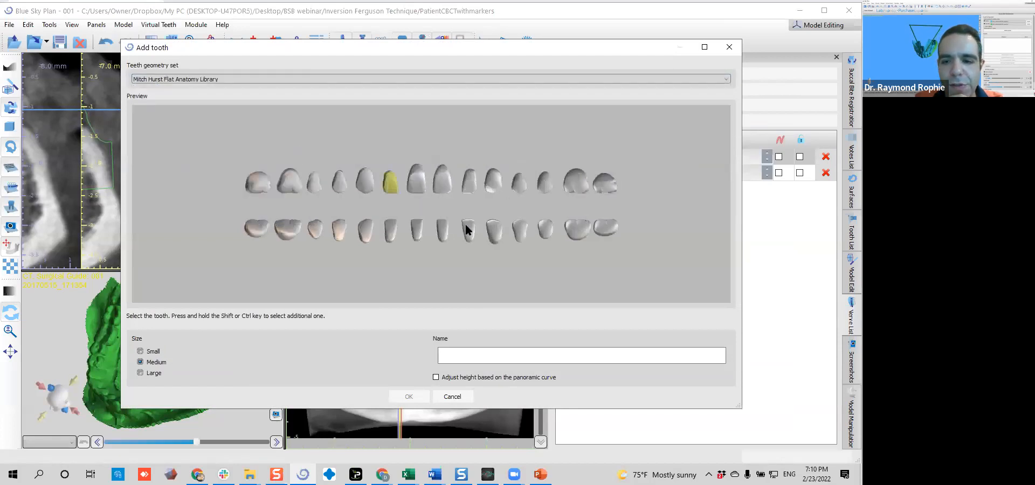
click(605, 229)
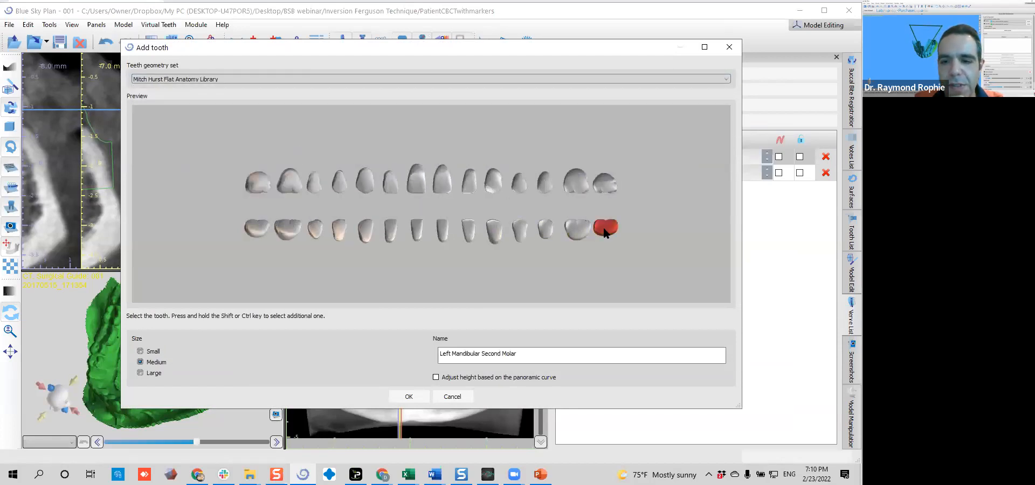
click(409, 397)
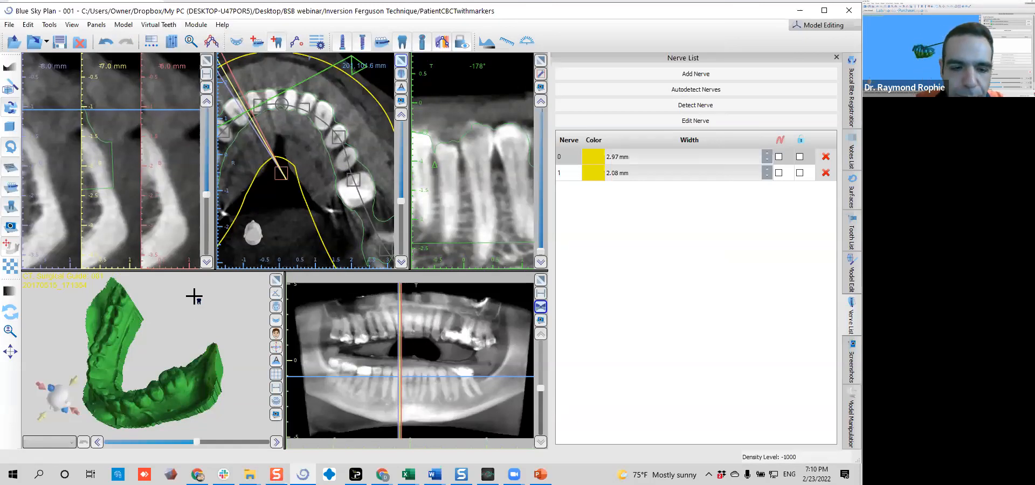
click(196, 372)
Enlarge the 3D view and position the virtual second molar directly behind the neighbouring molar, in line with the arch
drag(152, 410, 120, 298)
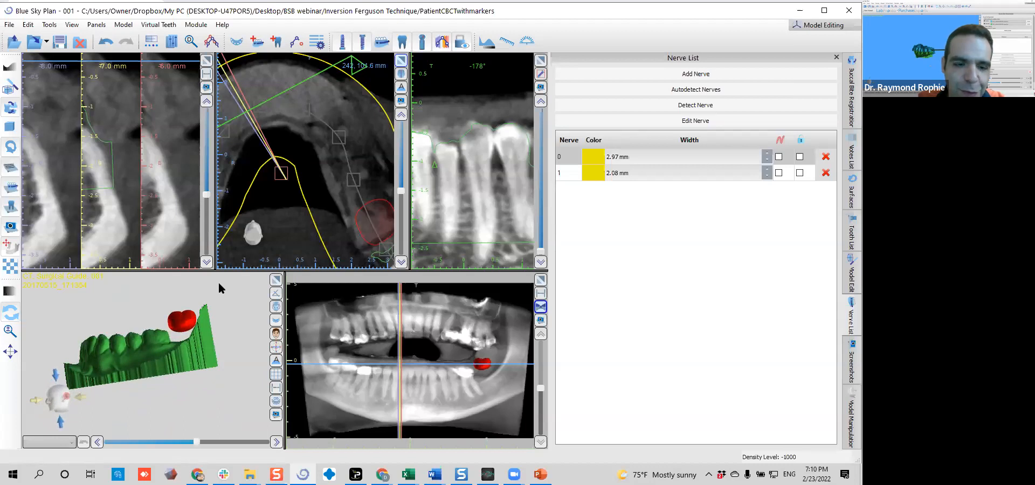
drag(245, 301, 155, 367)
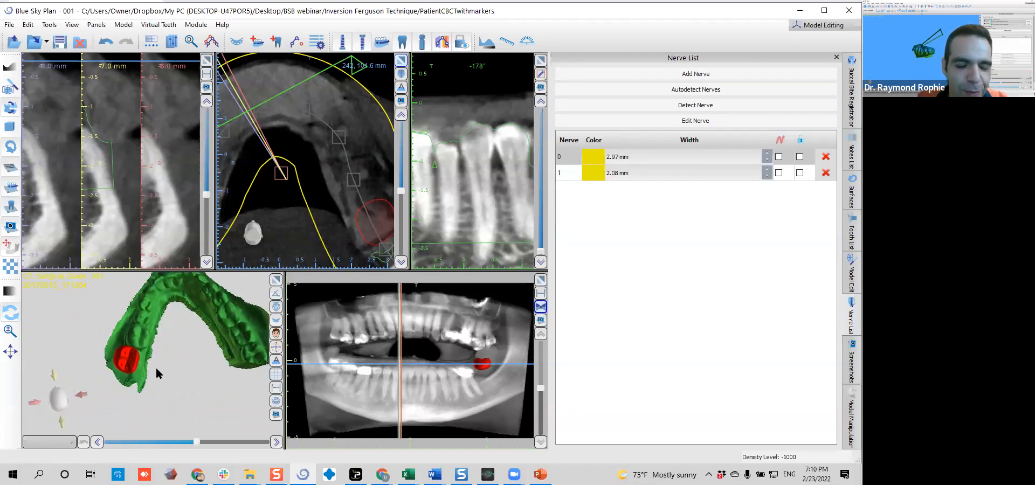
scroll(157, 360, up, 3)
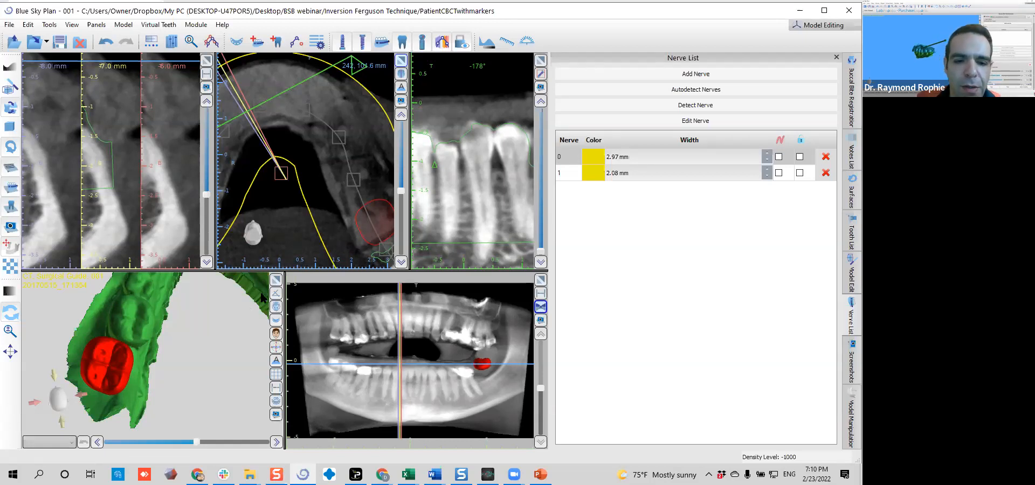
click(275, 280)
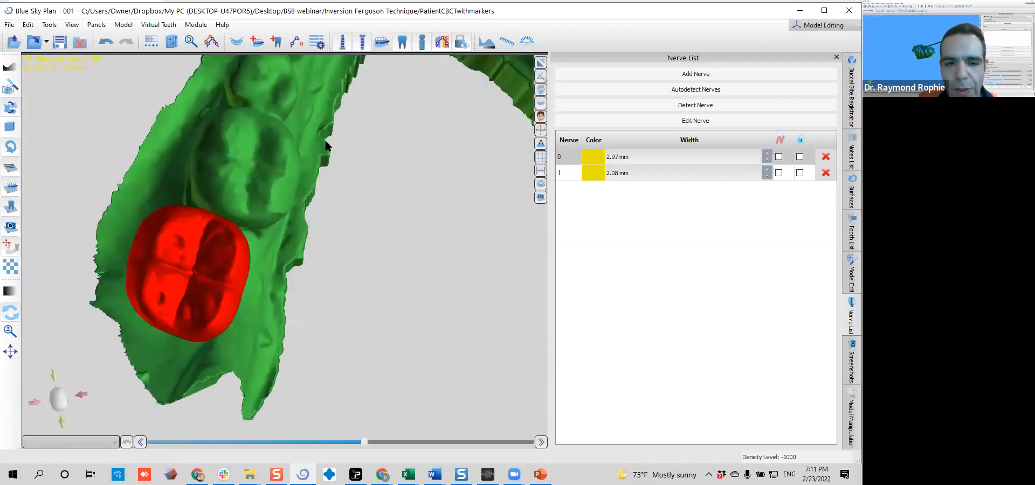
click(212, 249)
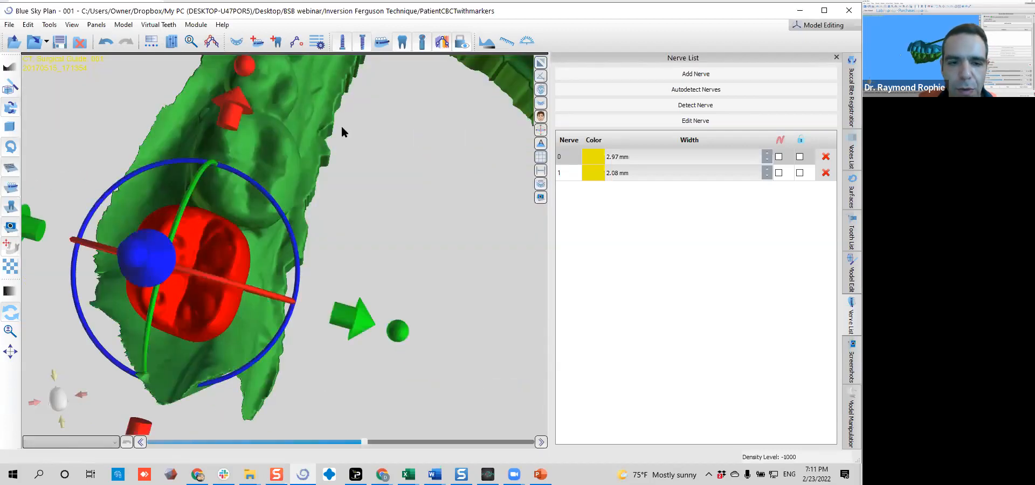
drag(342, 128, 368, 135)
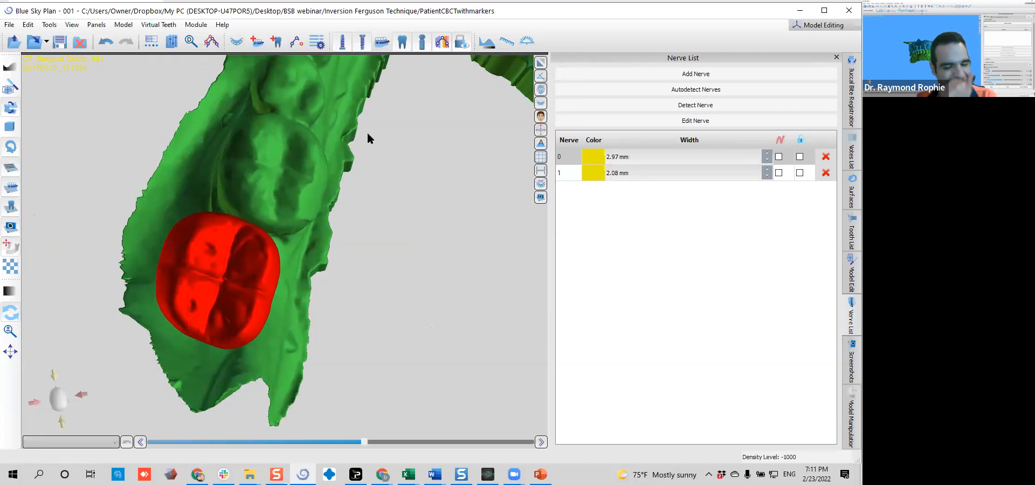
drag(335, 209, 326, 221)
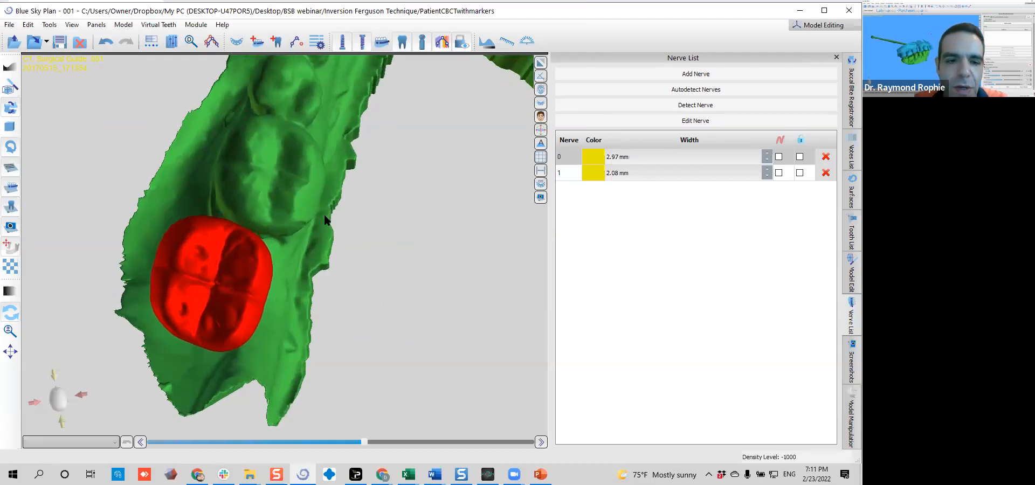
scroll(373, 219, down, 6)
mouse_move(255, 253)
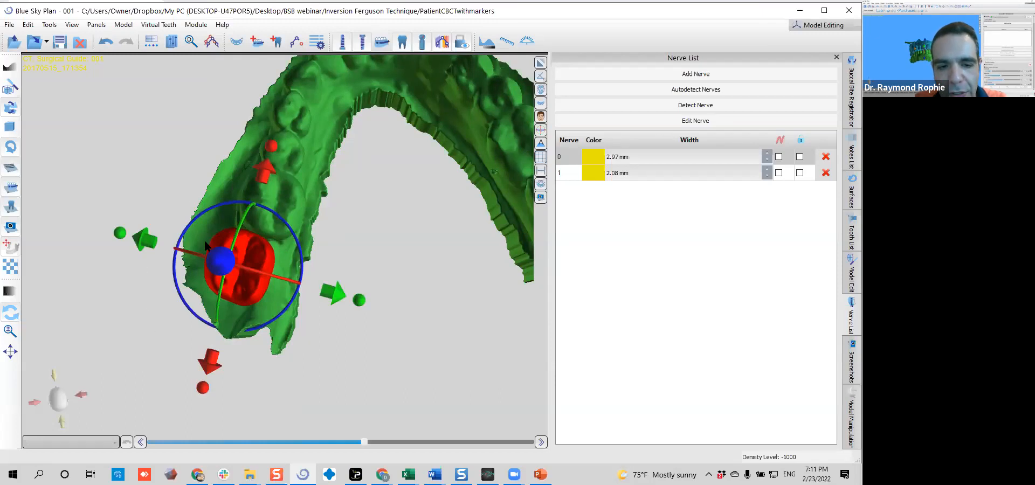
mouse_move(281, 256)
mouse_down()
mouse_move(182, 295)
mouse_move(348, 215)
mouse_move(279, 242)
mouse_move(294, 244)
mouse_move(2, 323)
mouse_move(267, 259)
mouse_up()
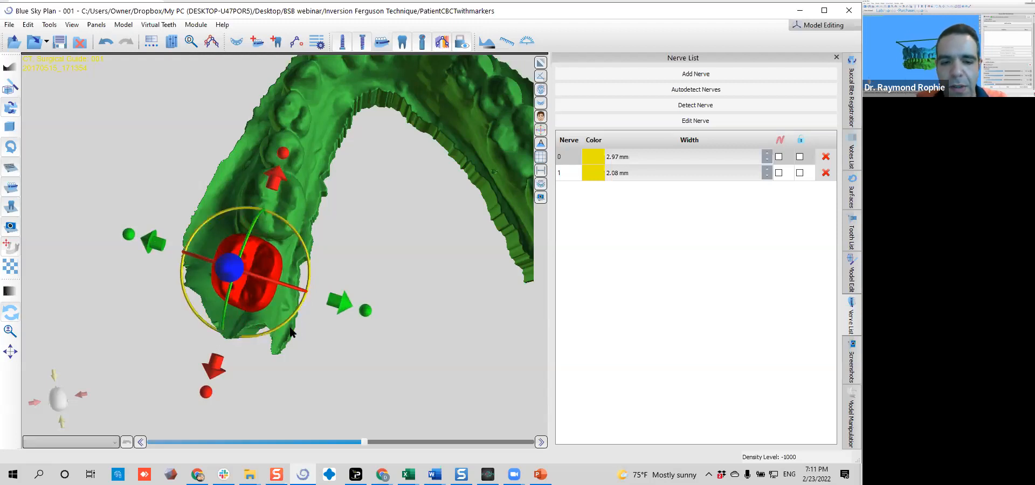
drag(316, 226, 325, 234)
click(176, 322)
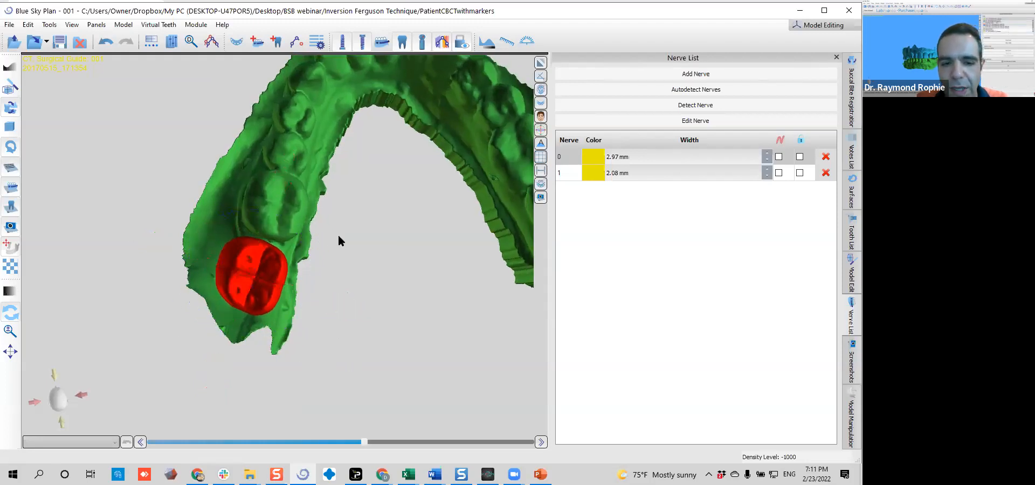
Try to turn the second molar over about its front-to-back axis, and undo that rotation
click(224, 299)
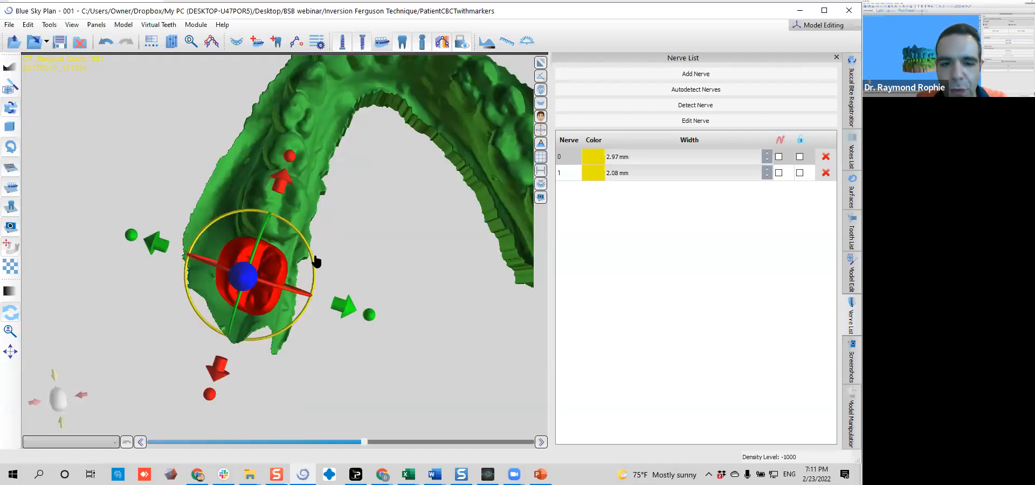
drag(230, 217, 215, 217)
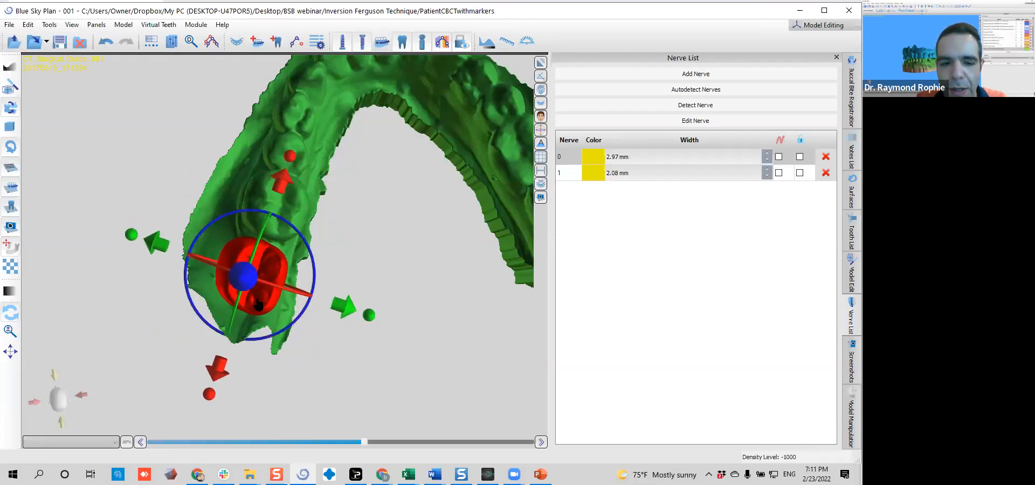
drag(287, 296, 238, 206)
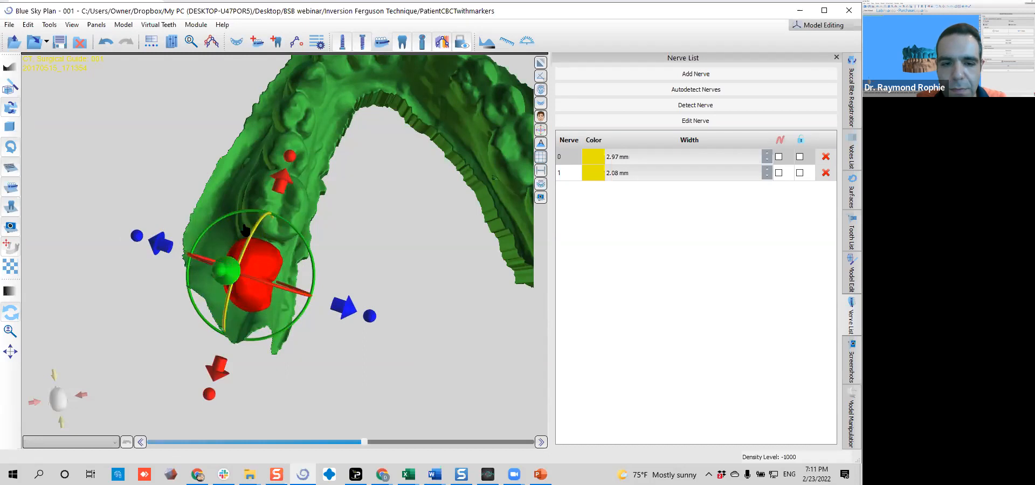
click(106, 42)
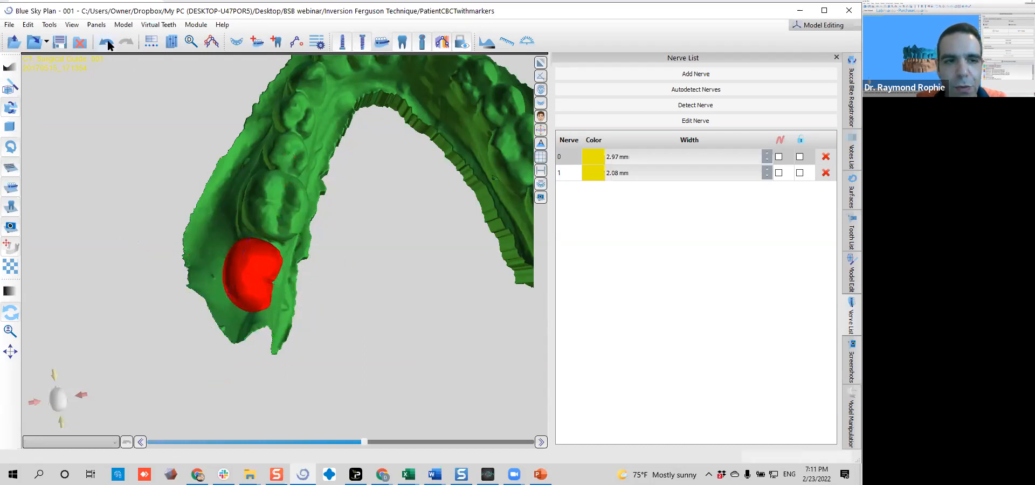
click(106, 42)
Rotate the second molar slightly as seen from above and shift it a little toward the lingual side
click(278, 287)
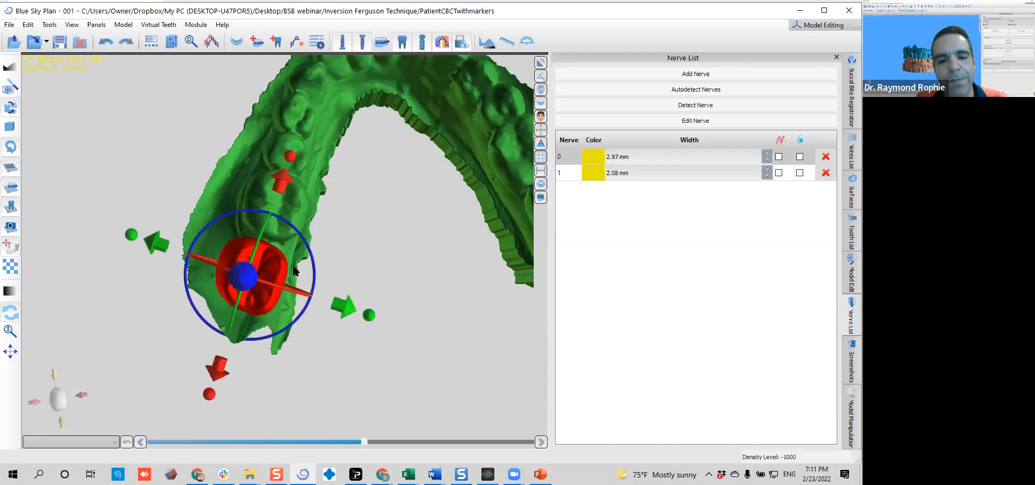
click(301, 257)
click(265, 278)
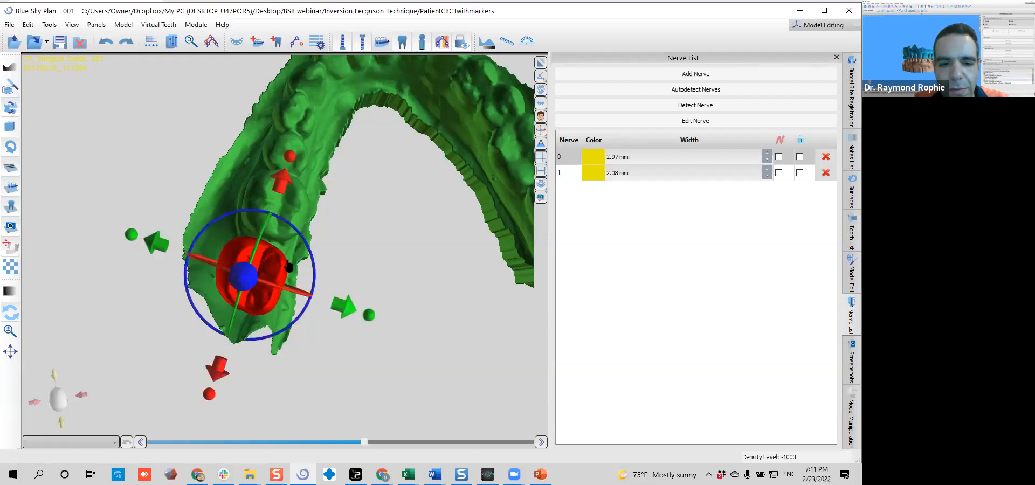
drag(310, 257, 285, 267)
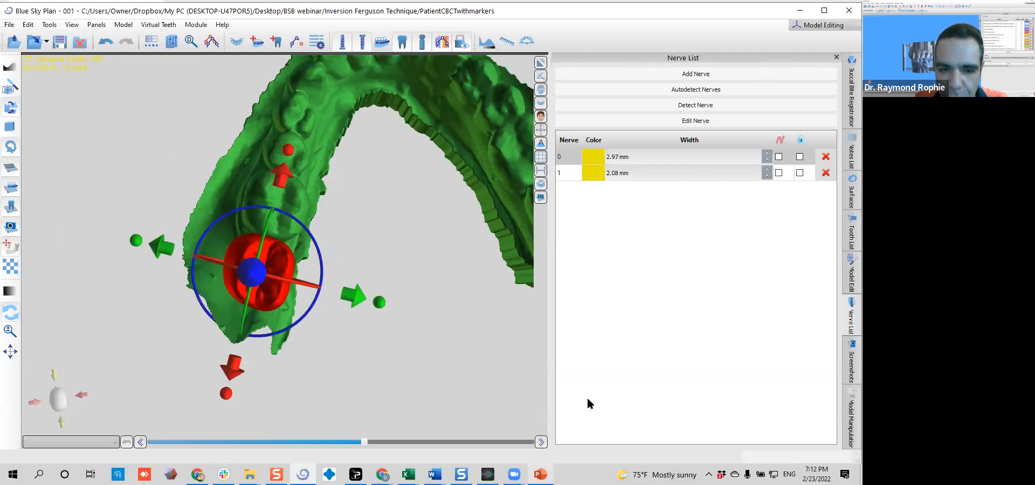
Lower the second molar onto the ridge so its crown is level with the adjacent molar
drag(110, 149, 259, 344)
click(298, 172)
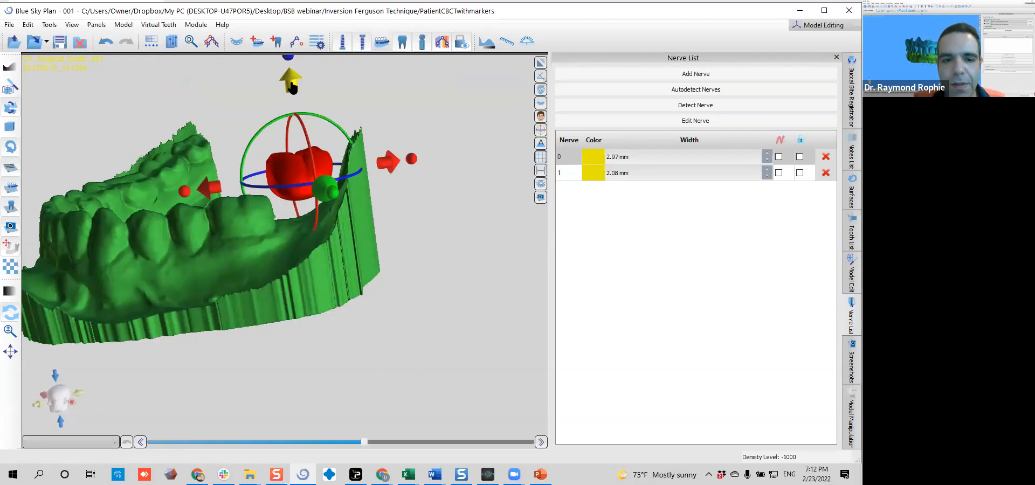
drag(291, 86, 292, 126)
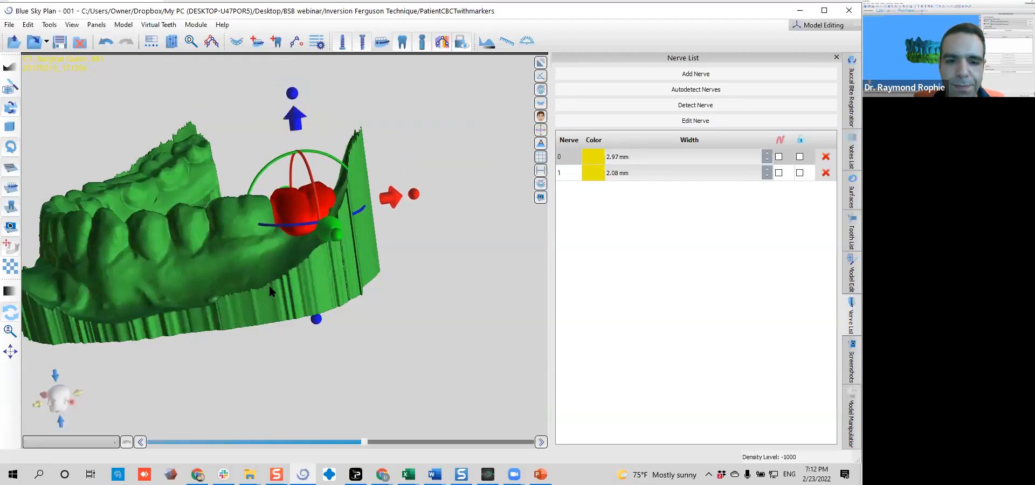
click(153, 173)
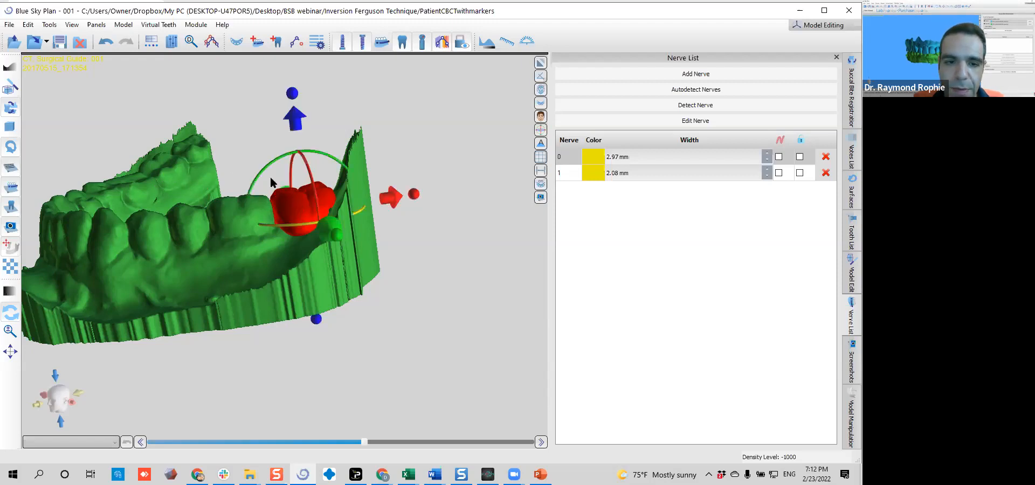
mouse_move(294, 120)
mouse_down()
mouse_move(294, 141)
mouse_move(295, 128)
mouse_up()
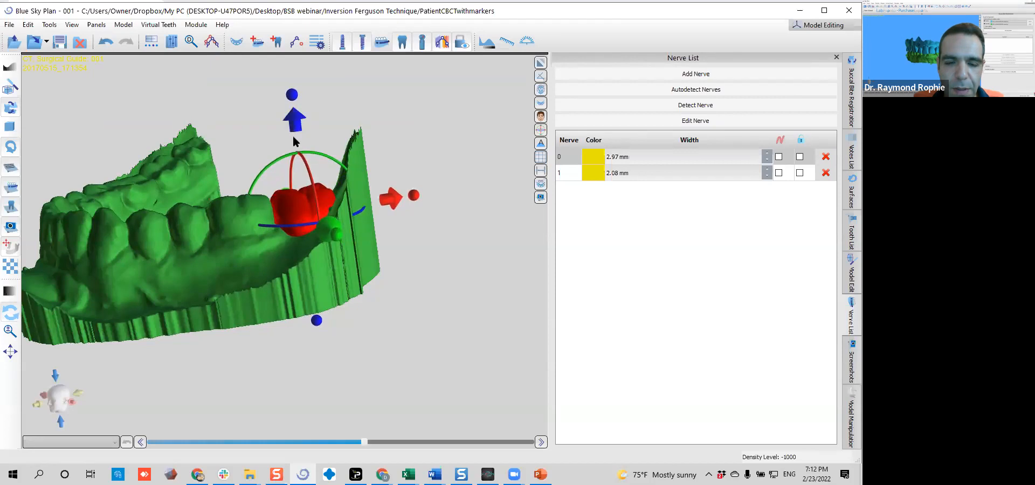
Adjust the second molar's sideways position and buccolingual tilt from the front of the arch
drag(157, 279, 346, 242)
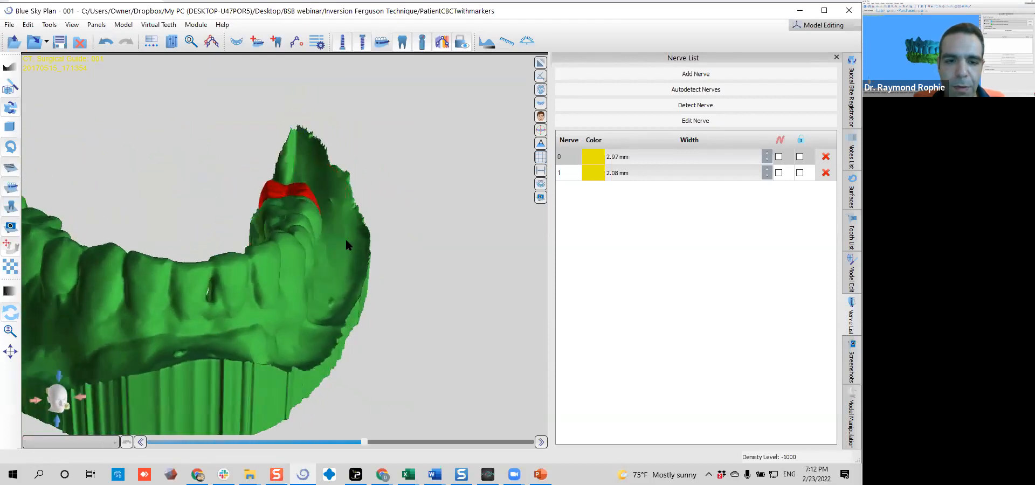
click(308, 202)
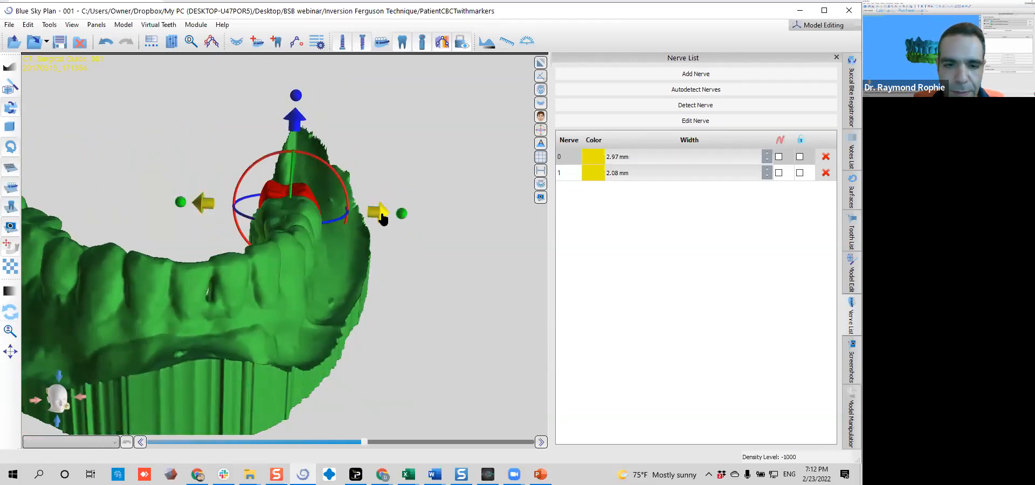
drag(354, 195, 374, 152)
click(374, 152)
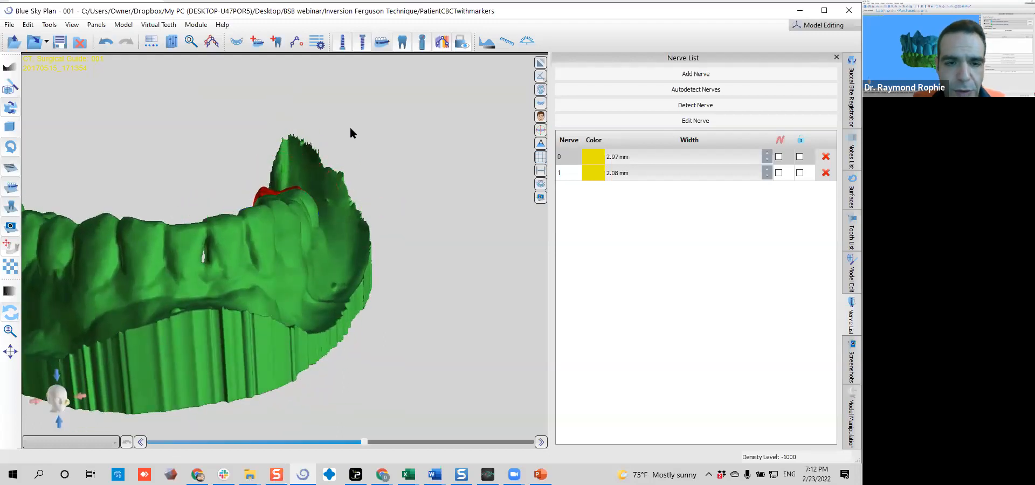
click(277, 195)
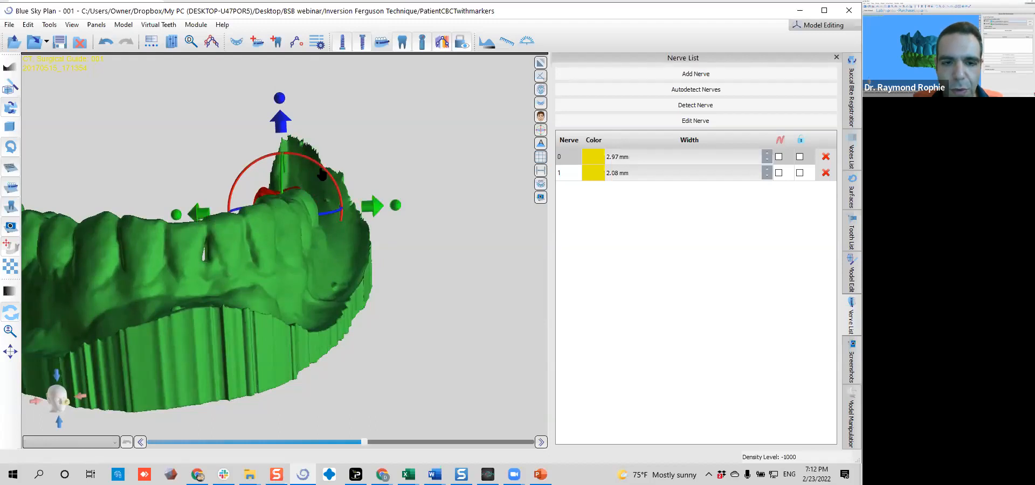
drag(322, 170, 317, 169)
Tilt the second molar mesiodistally from the lingual side and fine-tune its height
drag(342, 136, 632, 303)
drag(283, 346, 236, 285)
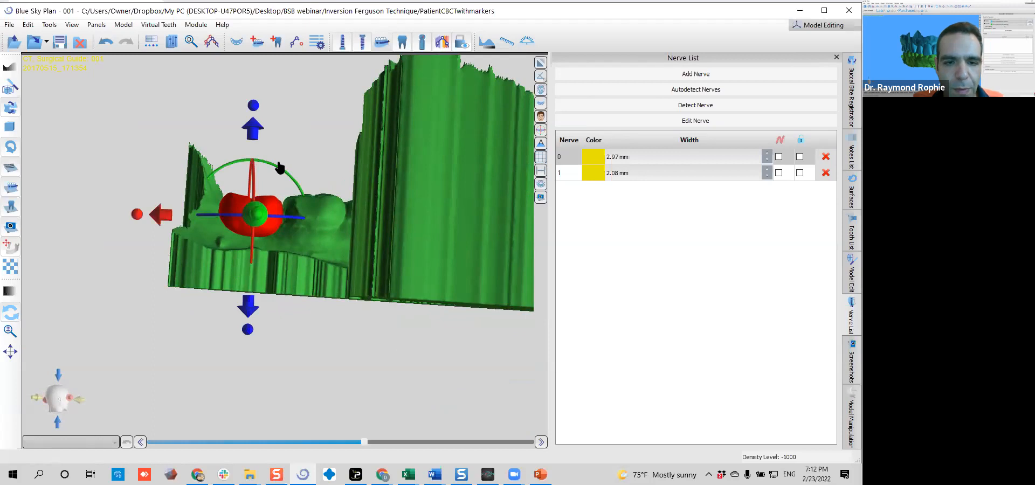
drag(279, 175, 284, 180)
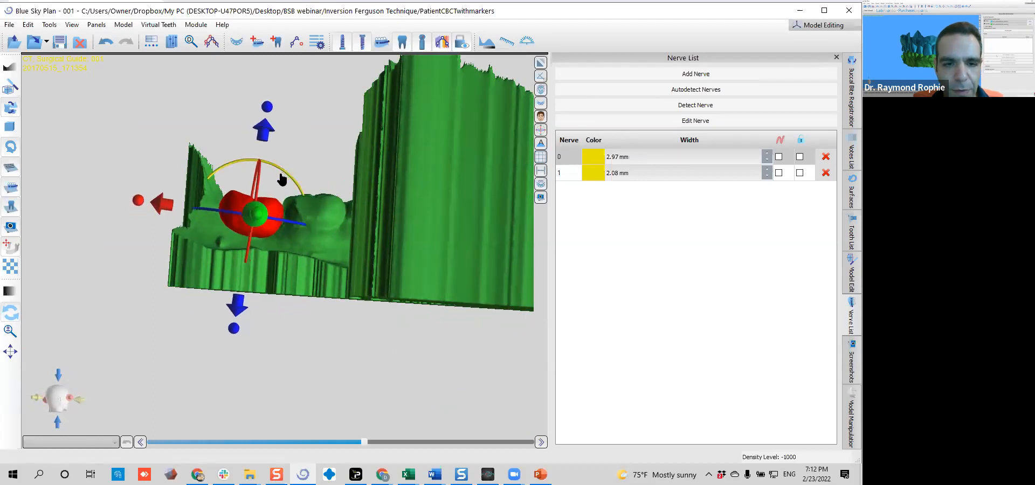
drag(265, 138, 265, 134)
Shift the second molar slightly toward the buccal side as seen from above the arch
drag(158, 141, 384, 192)
click(292, 219)
drag(383, 119, 291, 286)
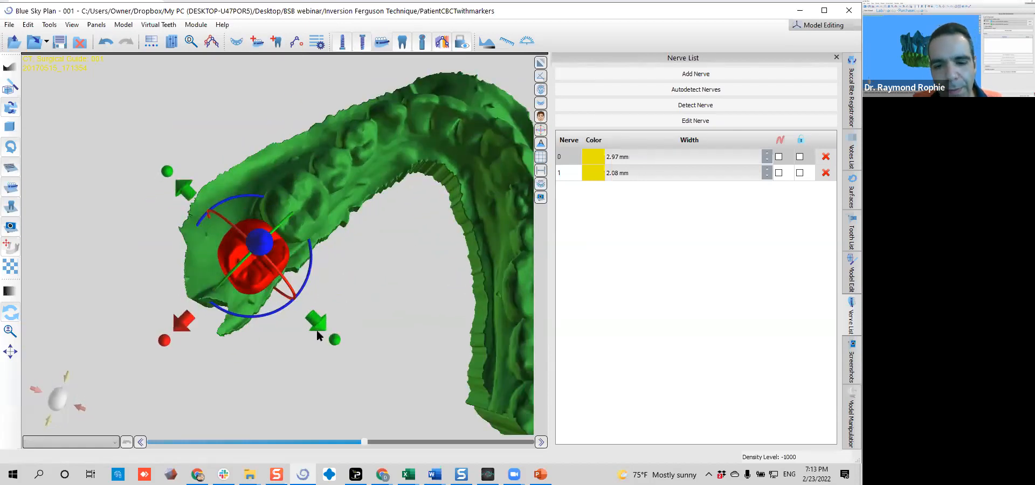
drag(318, 330, 314, 326)
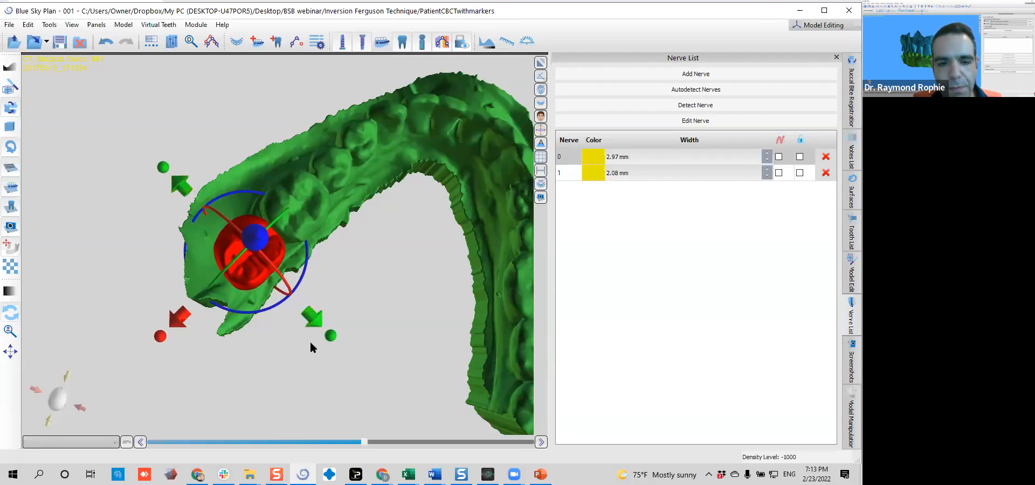
drag(310, 320, 309, 329)
Fine-tune the second molar's buccolingual position from the front of the arch
drag(292, 366, 803, 83)
click(89, 229)
drag(125, 224, 322, 232)
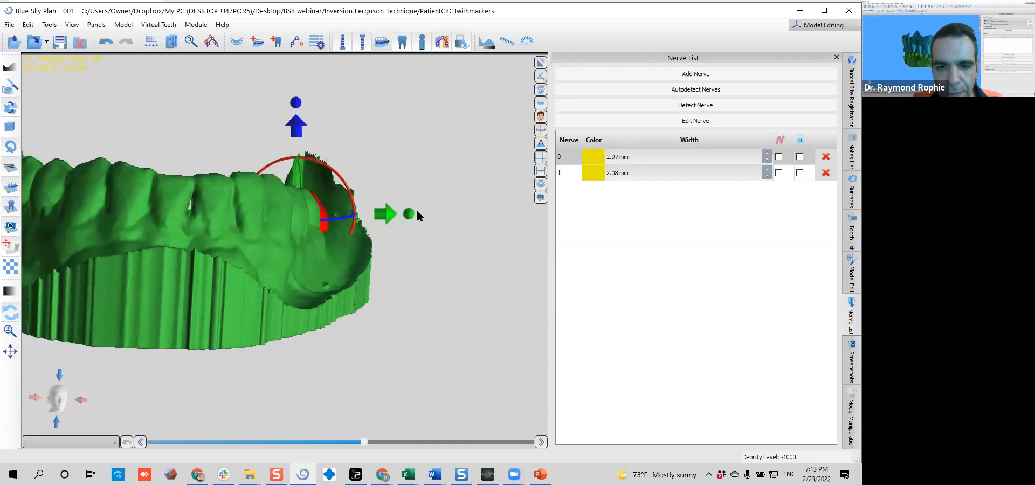
drag(411, 217, 406, 217)
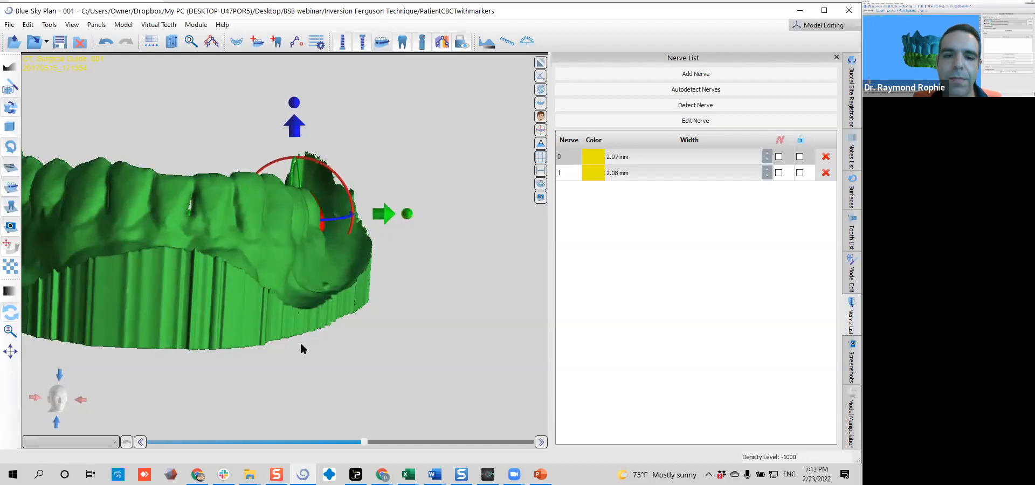
Examine the second molar's placement from above and from the buccal side, checking its fit against the adjacent molar and ridge
drag(231, 111, 198, 210)
click(276, 194)
drag(262, 310, 12, 227)
drag(259, 146, 323, 384)
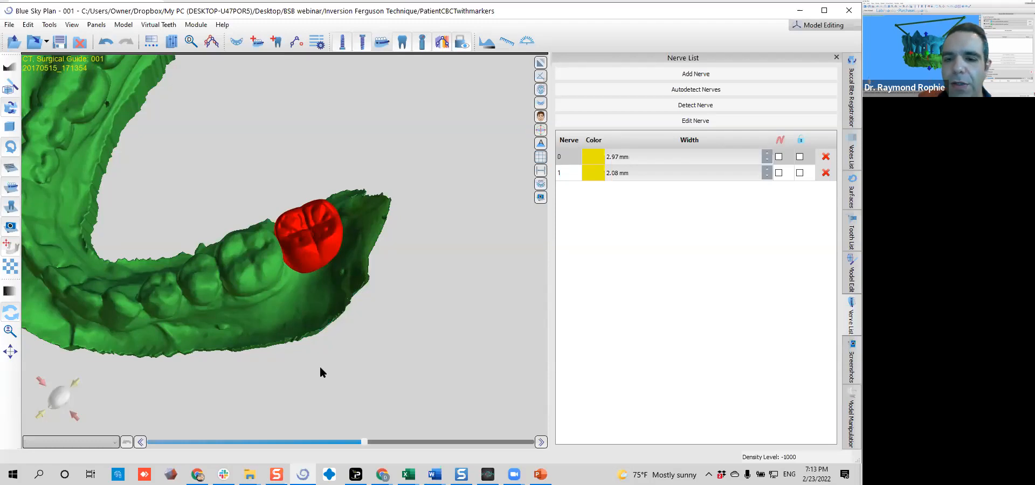
drag(342, 360, 326, 233)
middle_drag(343, 232, 409, 261)
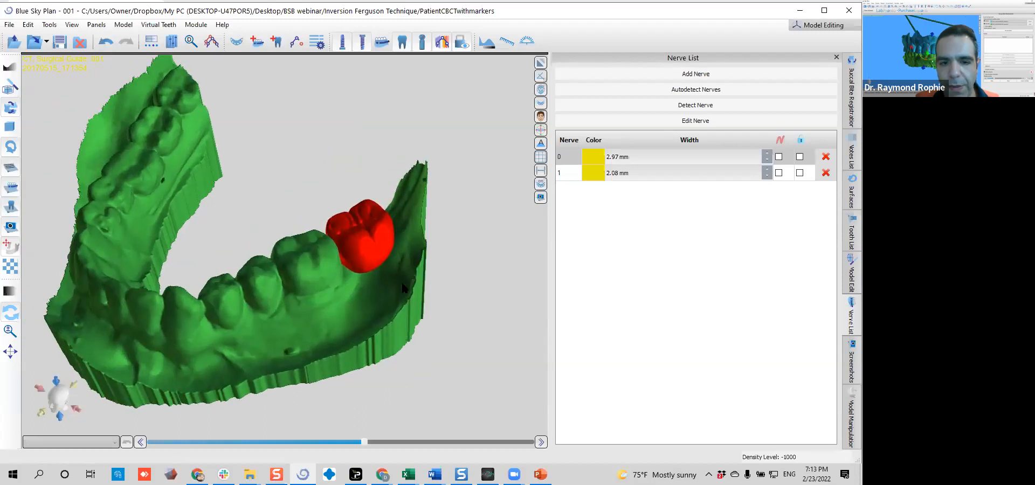
drag(256, 341, 207, 295)
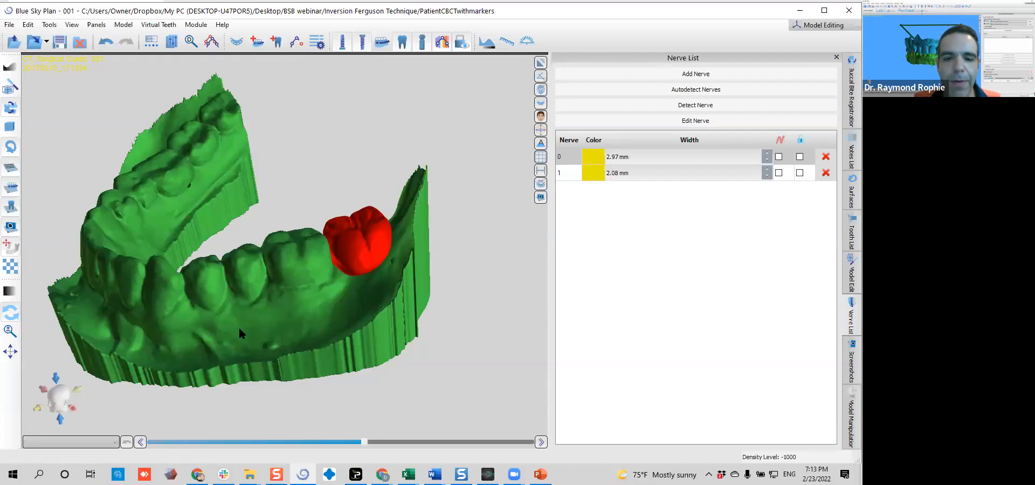
click(335, 227)
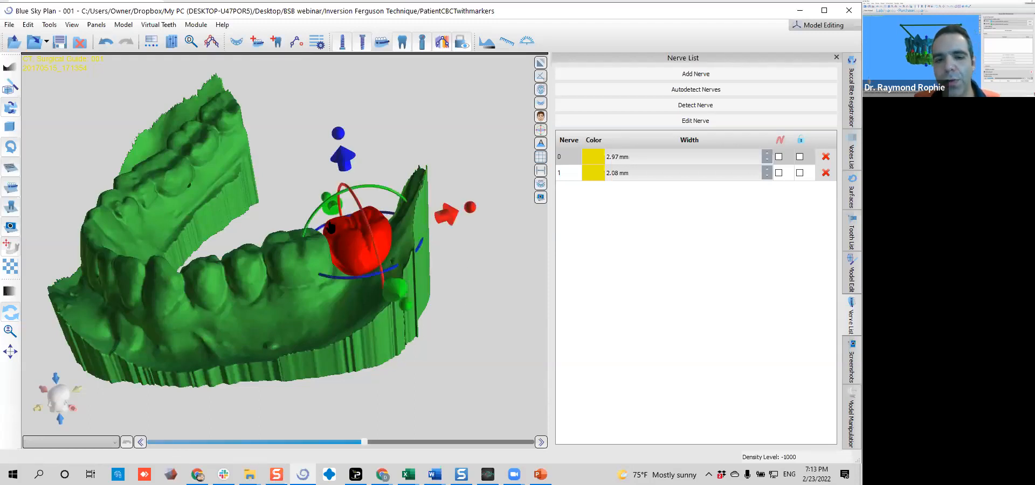
click(302, 206)
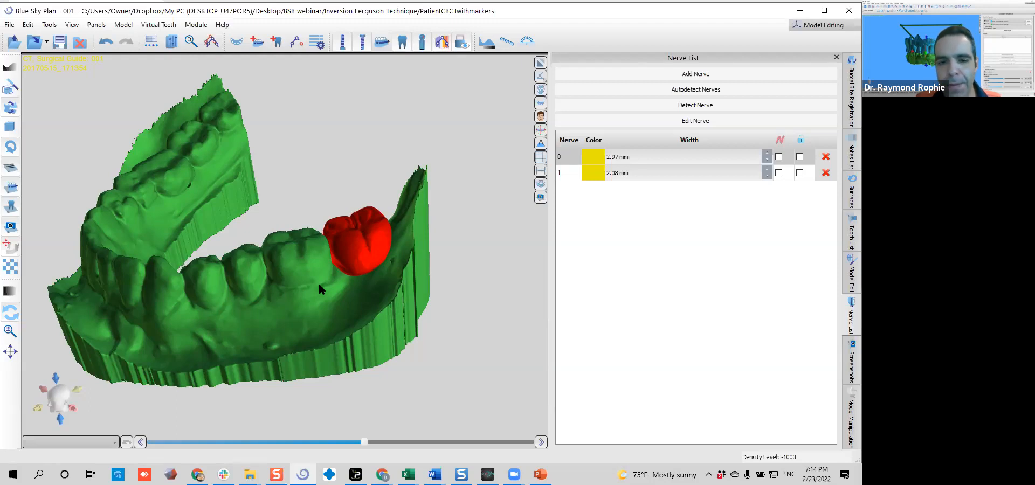
Start a new implant aligned to the second molar and set its orientation to Mandible
click(354, 246)
right_click(354, 246)
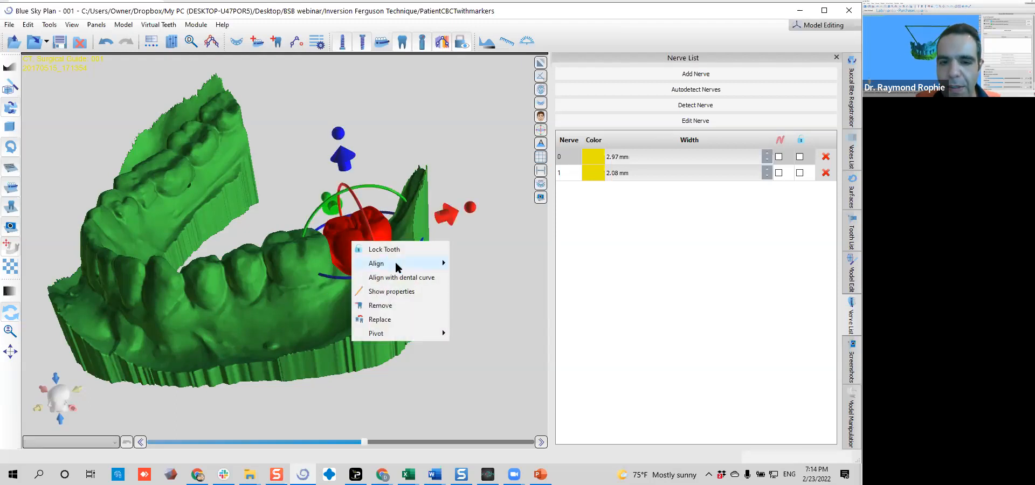
mouse_move(419, 267)
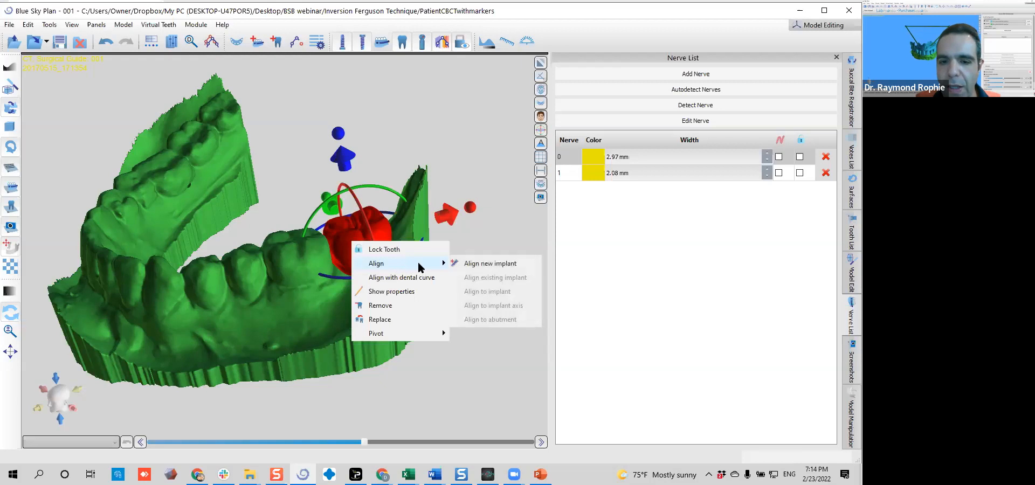
click(493, 262)
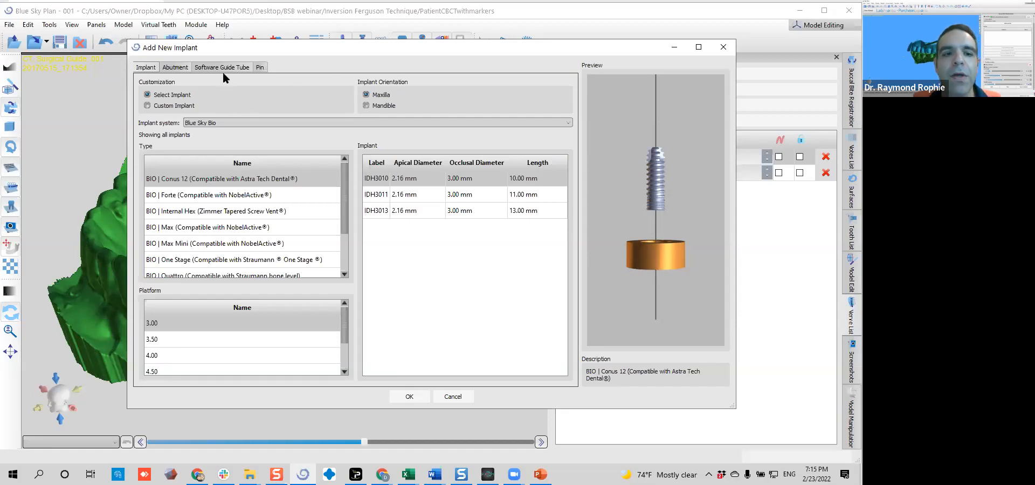
click(367, 106)
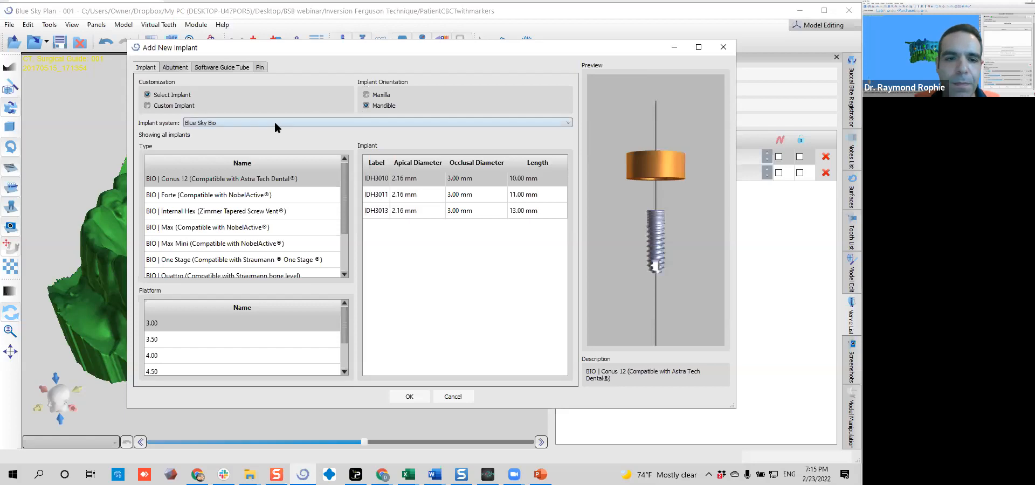
Review the available implant systems, then preview the Blue Sky Bio implant types BIO | Max and BIO | Forte
click(223, 123)
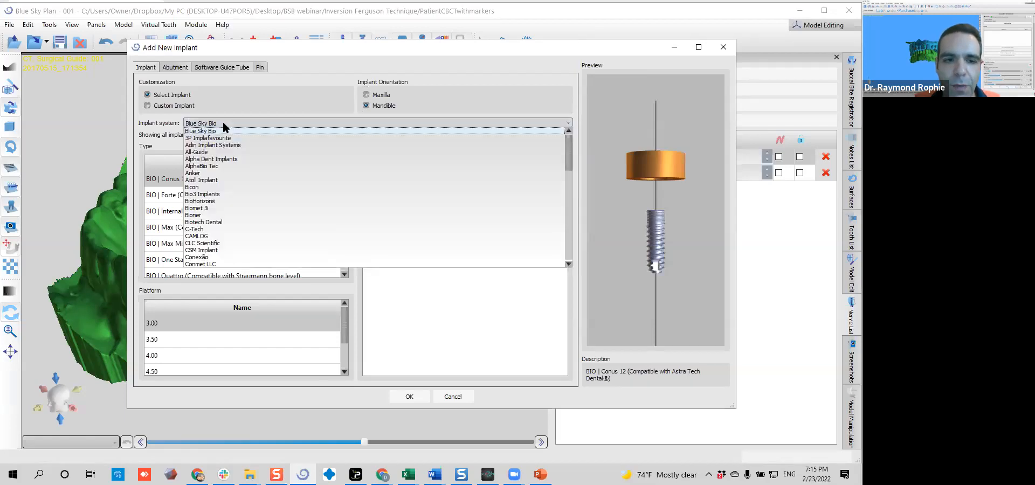
mouse_move(567, 138)
mouse_down()
mouse_move(570, 247)
mouse_move(565, 135)
mouse_up()
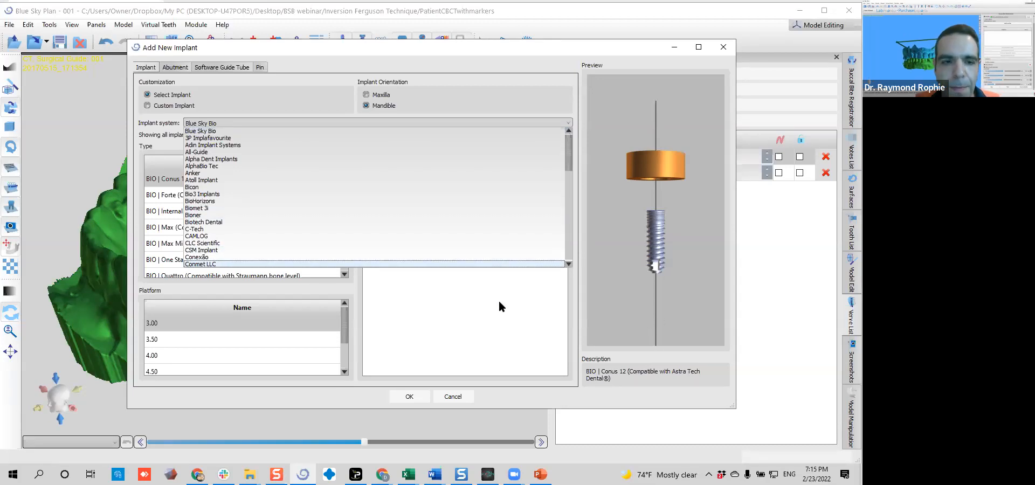
click(298, 90)
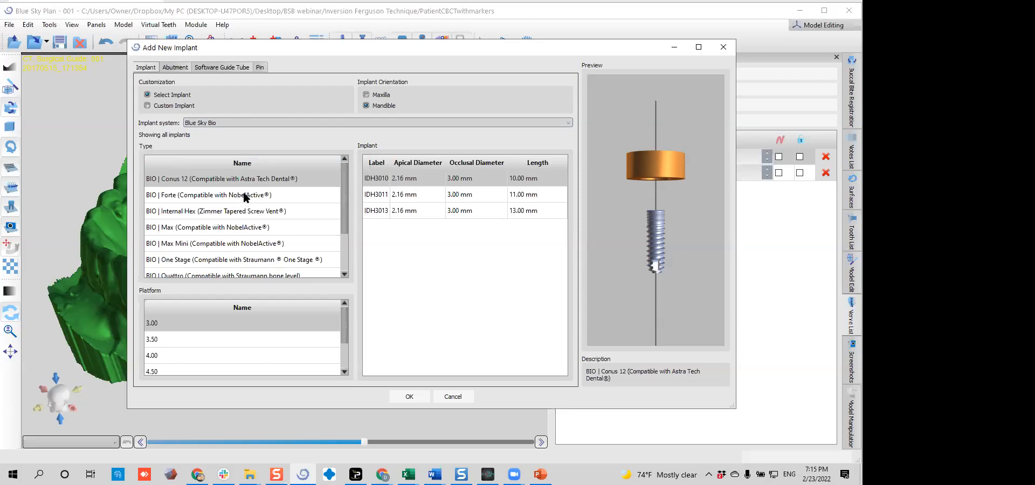
click(226, 227)
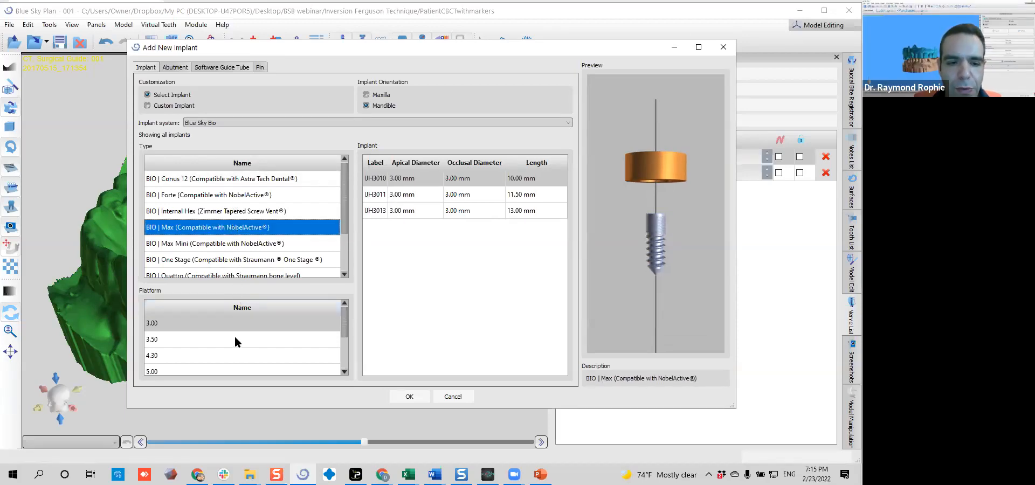
click(245, 195)
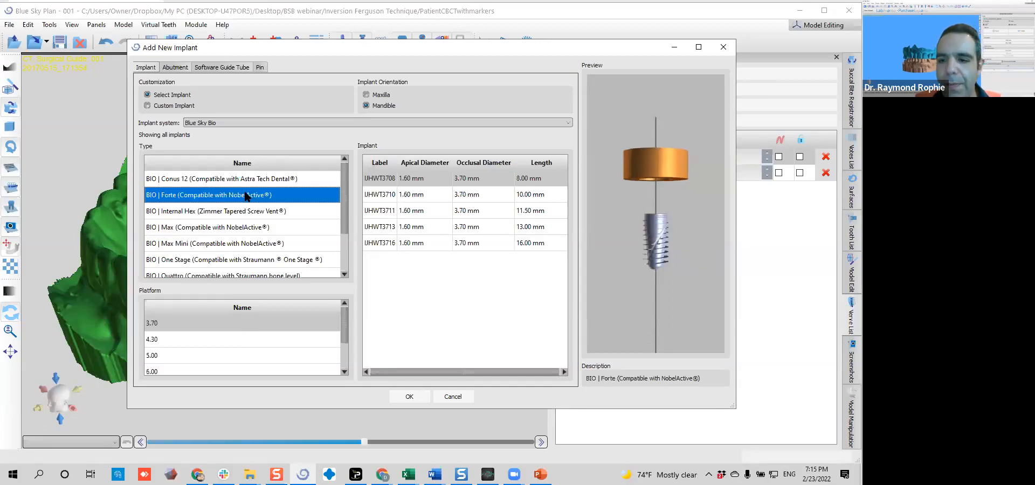
scroll(626, 259, up, 3)
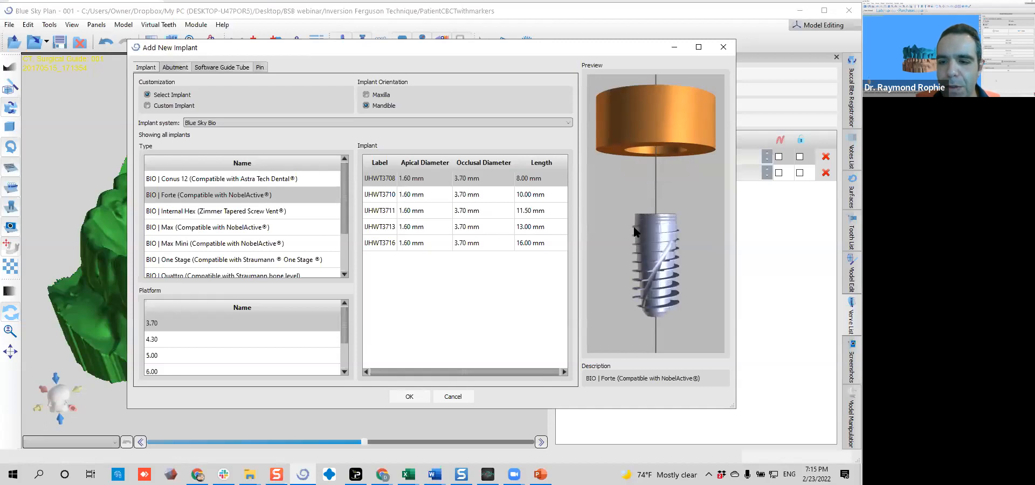
Choose the BIO | Max implant with the 5.00 platform, 3.86 mm apical diameter and 8.00 mm length
click(160, 228)
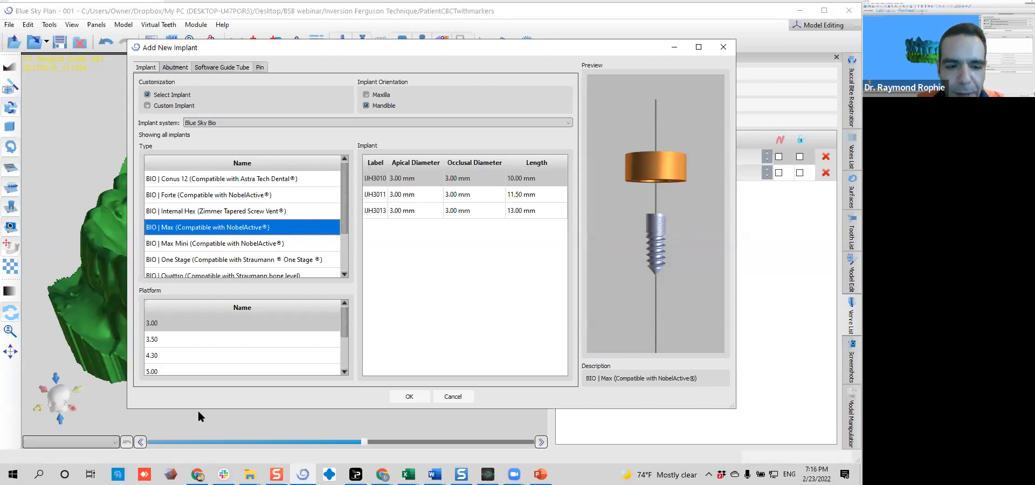
click(211, 370)
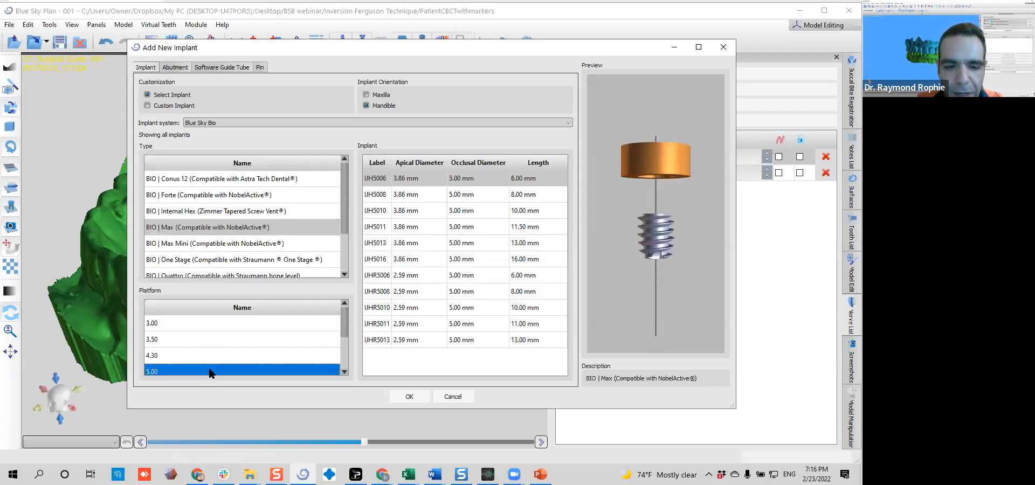
click(465, 193)
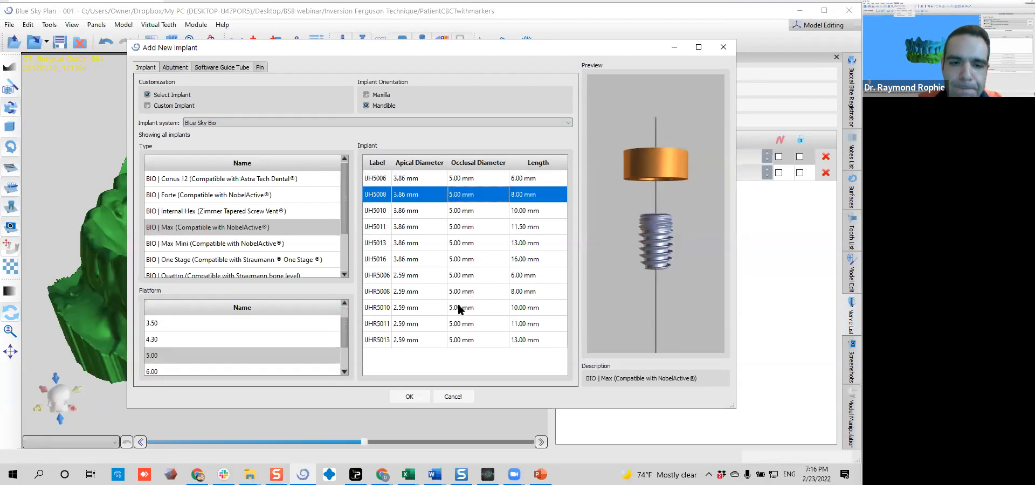
Review the new implant's abutment and software guide tube settings and the selectable and custom fixation pin options
click(178, 66)
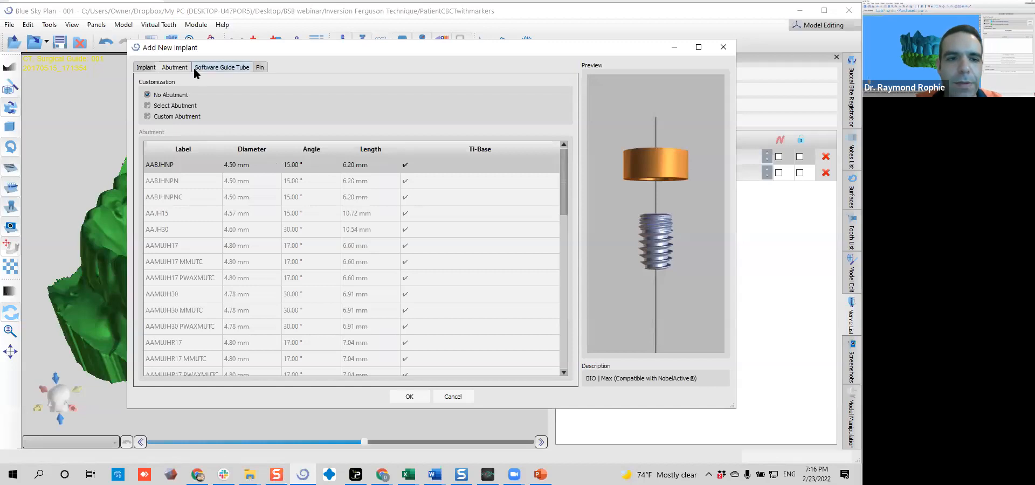
click(219, 67)
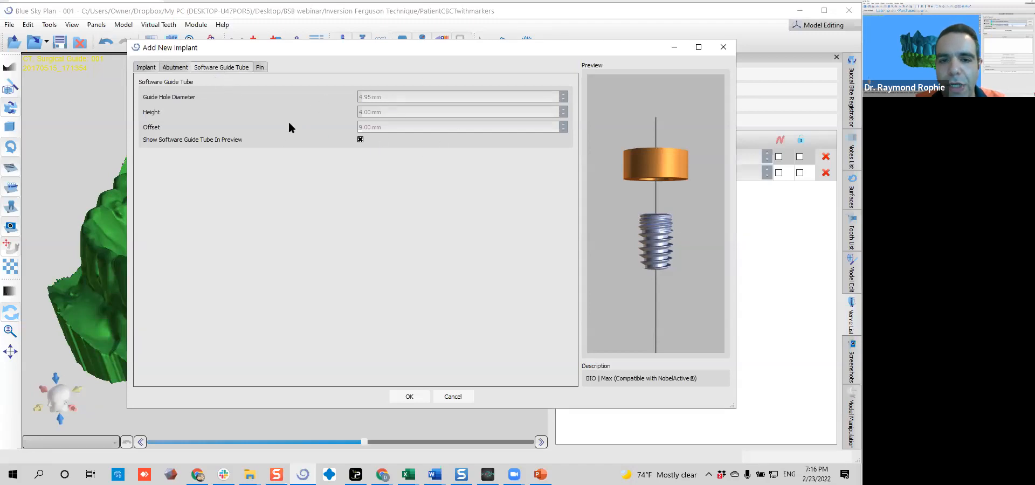
click(257, 68)
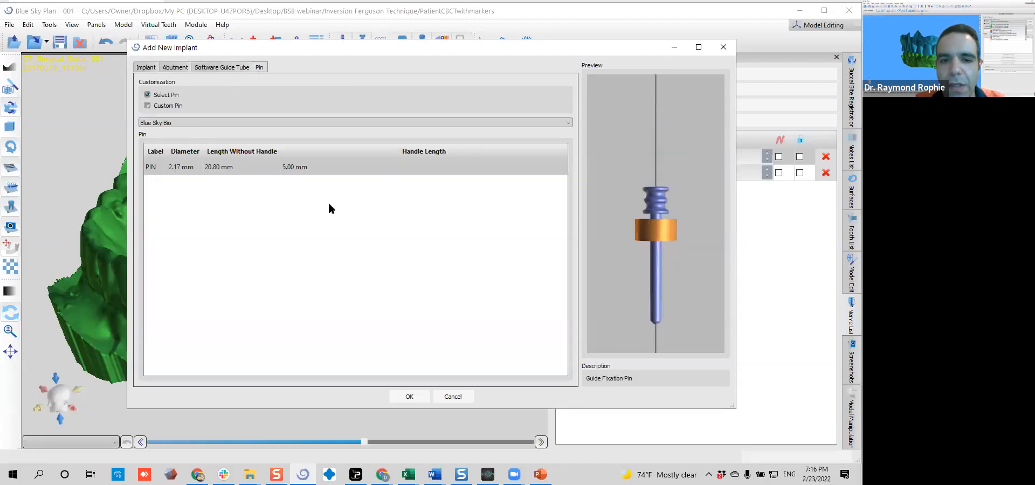
click(288, 124)
click(275, 257)
click(279, 106)
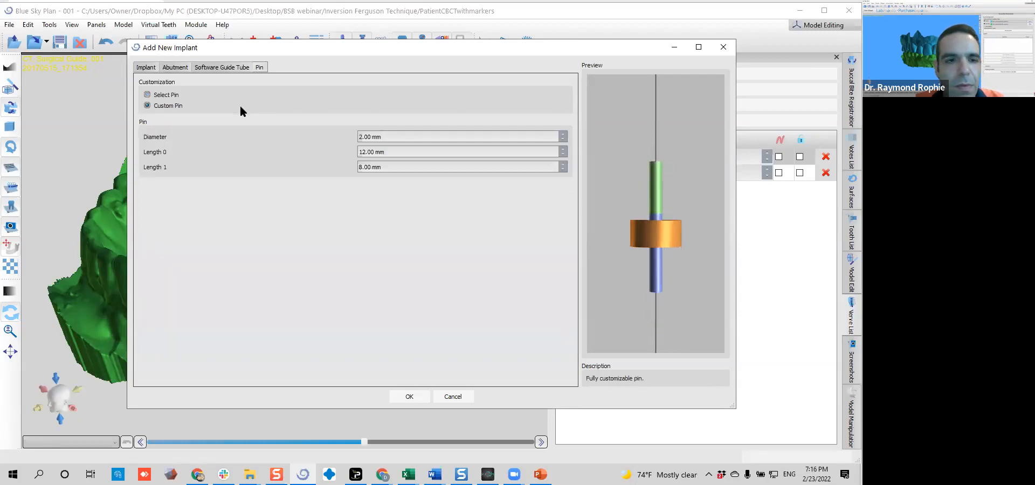
click(170, 96)
Enable Select Abutment for the implant and preview the 15° abutments AABJHNP, AABJHNPN and AABJHNPNC
click(174, 68)
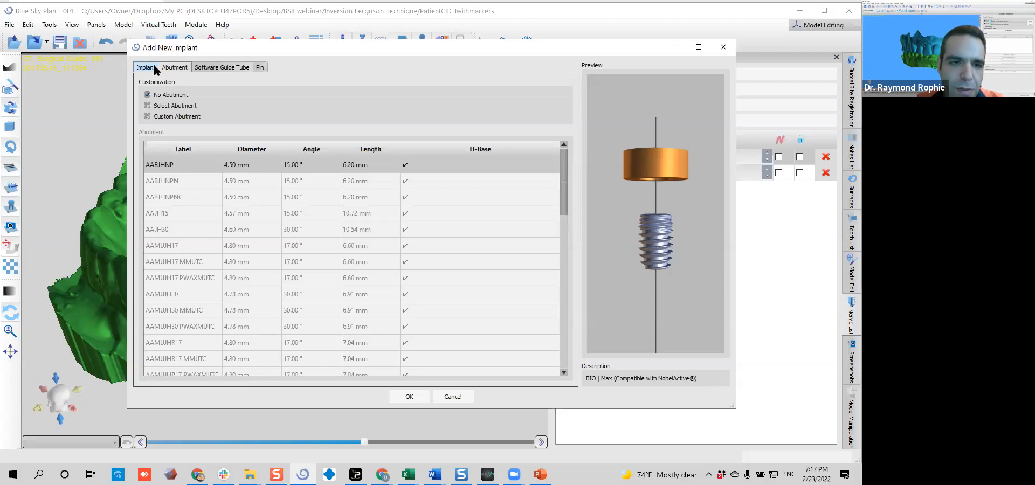
click(168, 106)
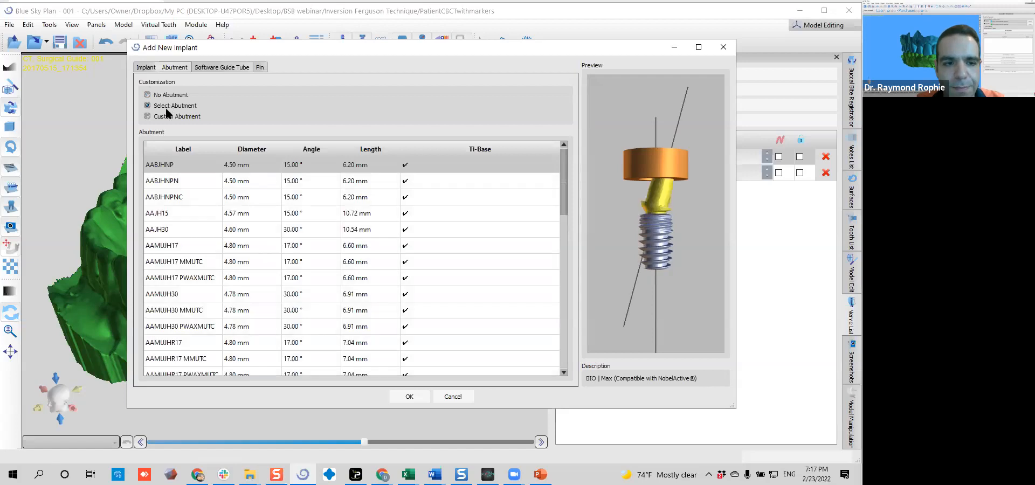
drag(203, 172, 190, 153)
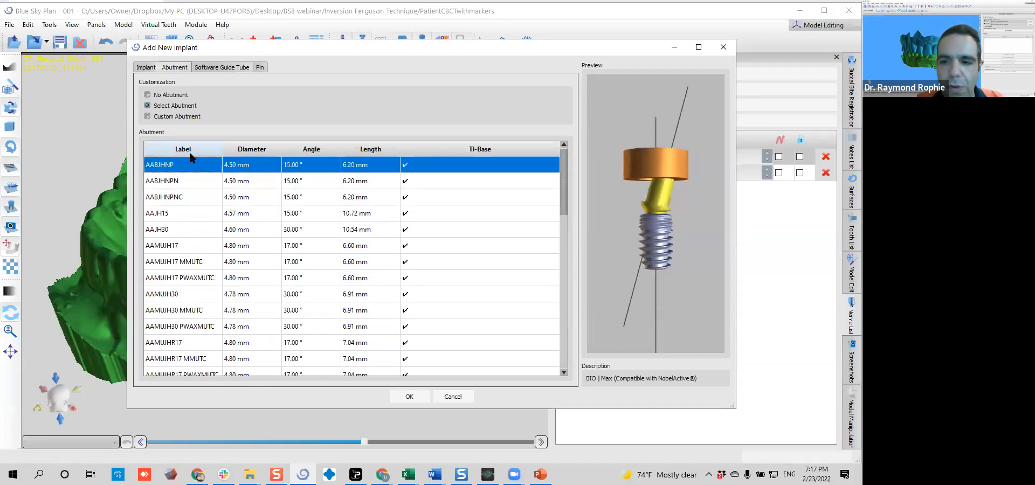
click(167, 182)
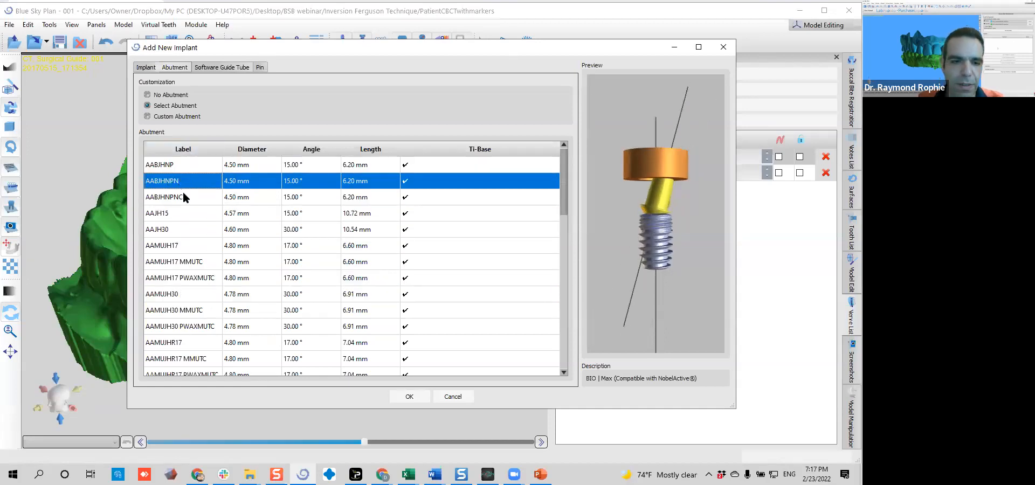
click(183, 197)
scroll(185, 203, down, 7)
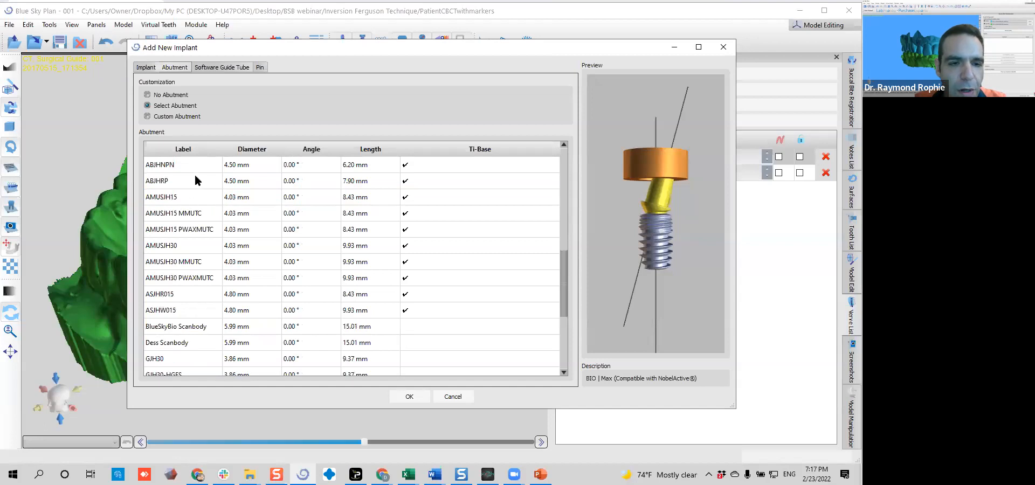
Compare the straight abutments with the BlueSkyBio Scanbody, choose ABJHNPN at 4.50 mm diameter, and create the implant
click(195, 180)
click(196, 167)
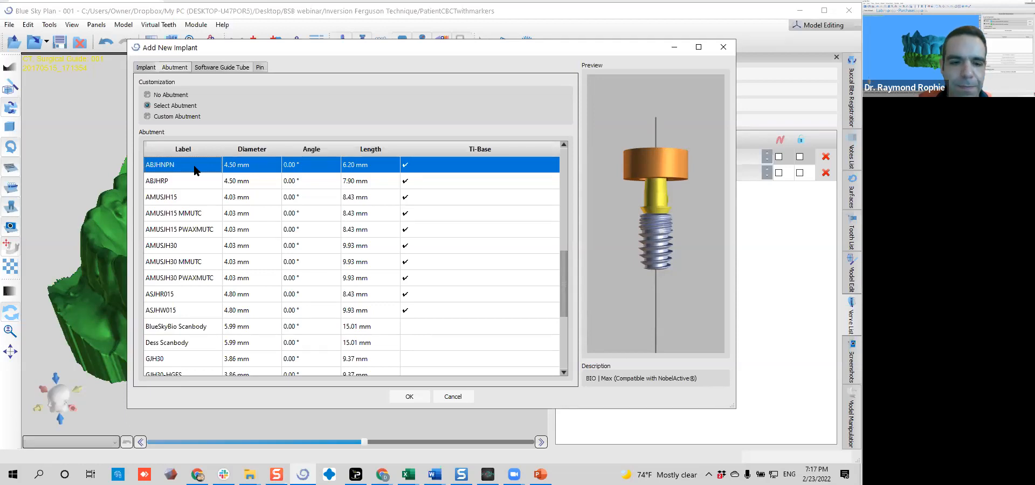
click(200, 343)
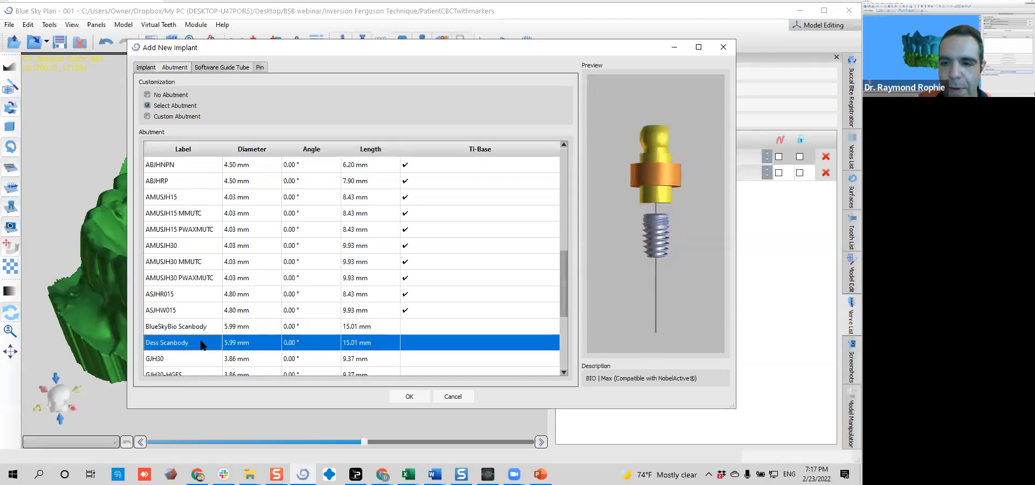
click(196, 169)
click(195, 184)
click(195, 171)
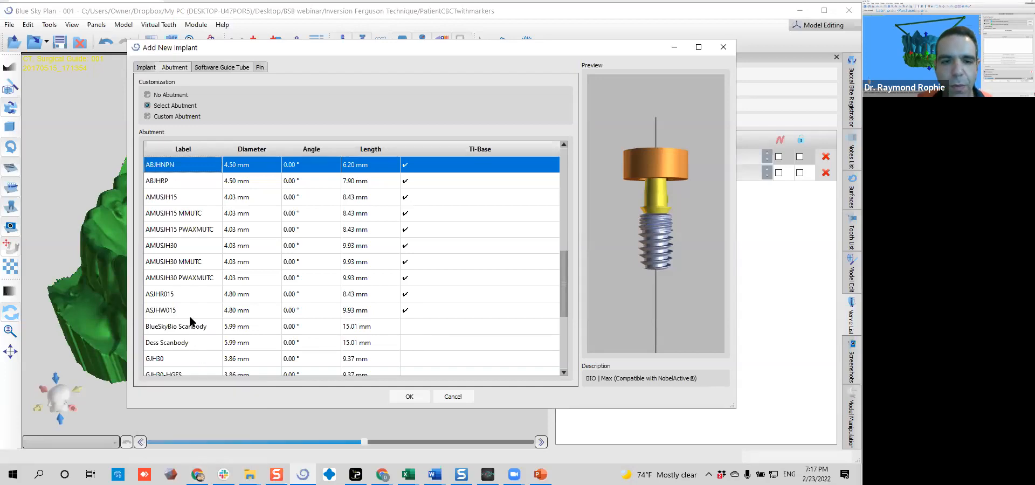
click(413, 398)
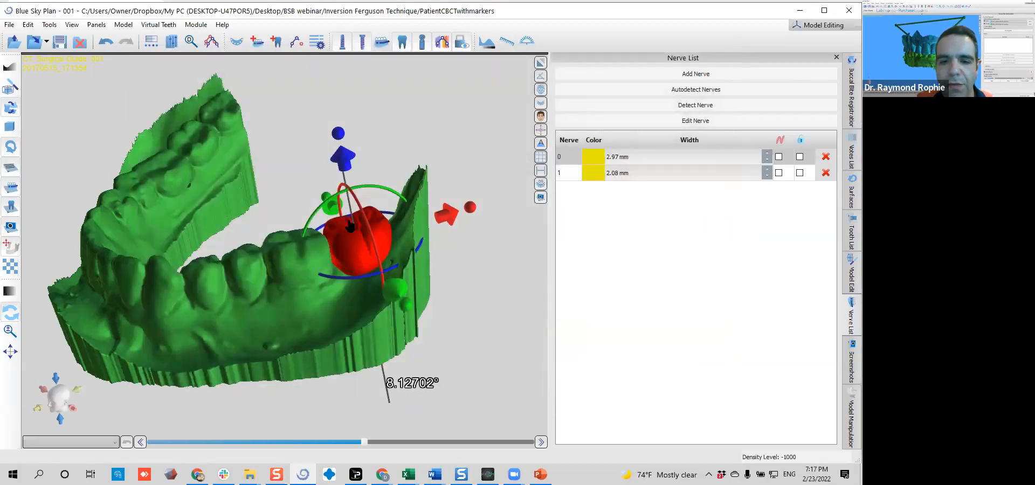
Switch to the Advanced surgical guide module and return from the enlarged 3D view to the multi-view layout
drag(467, 355, 382, 290)
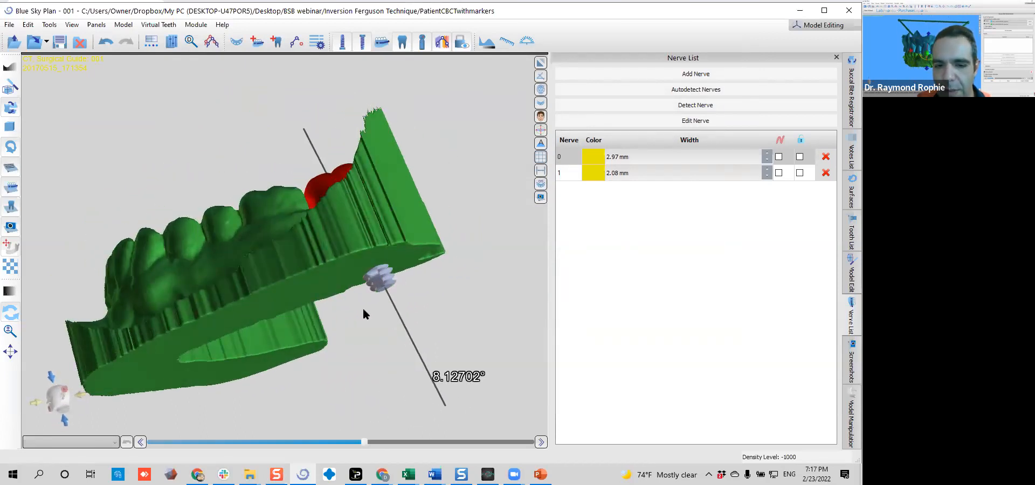
drag(229, 212, 294, 323)
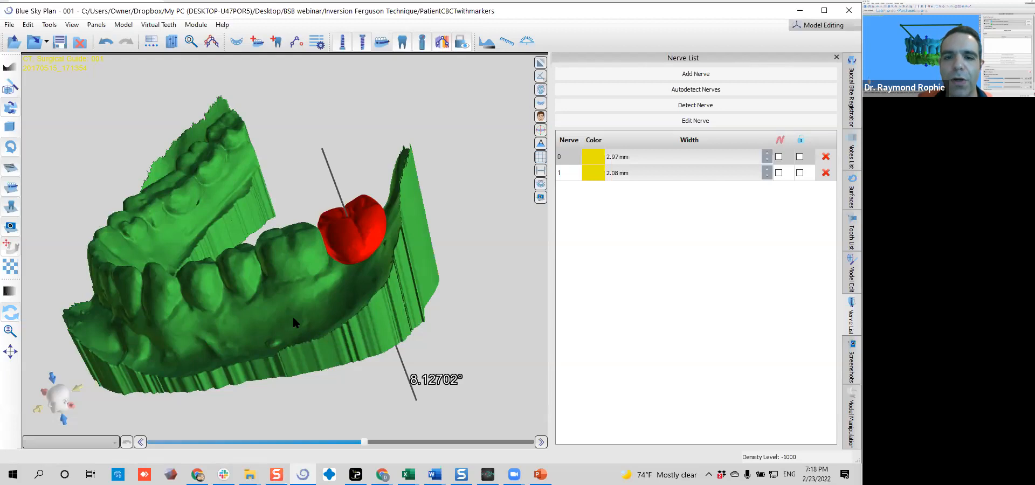
mouse_move(376, 278)
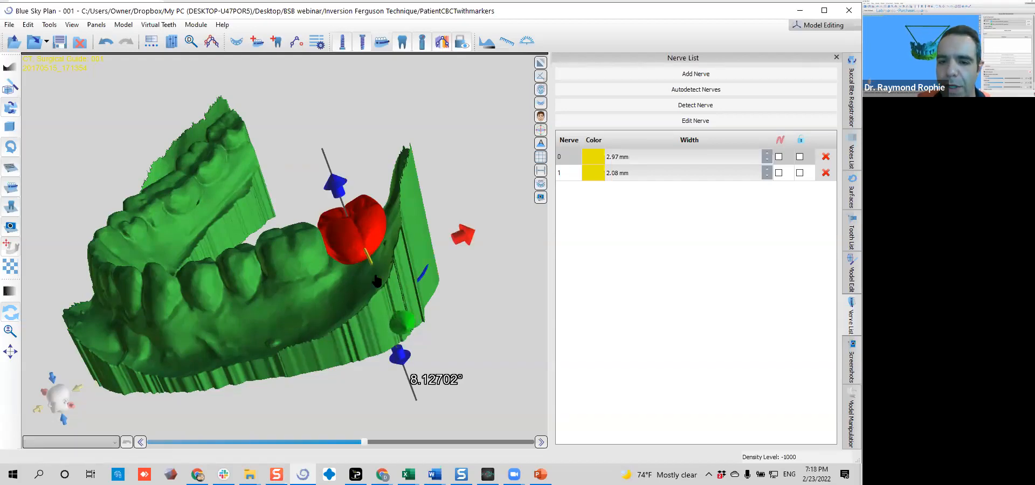
click(809, 27)
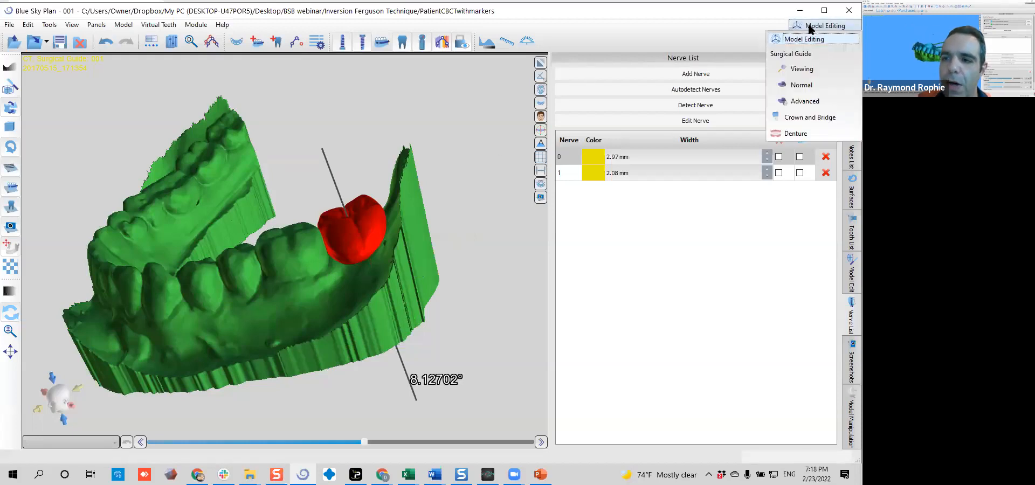
click(805, 102)
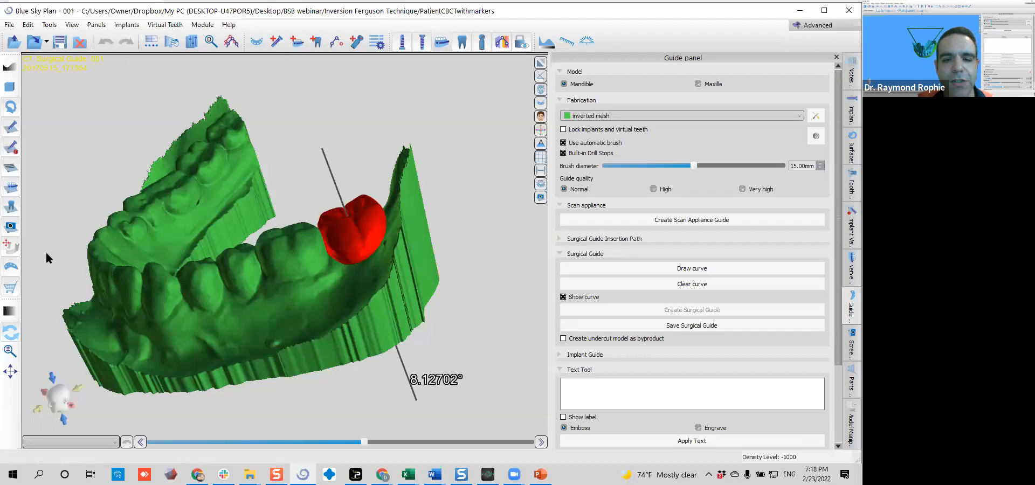
click(538, 66)
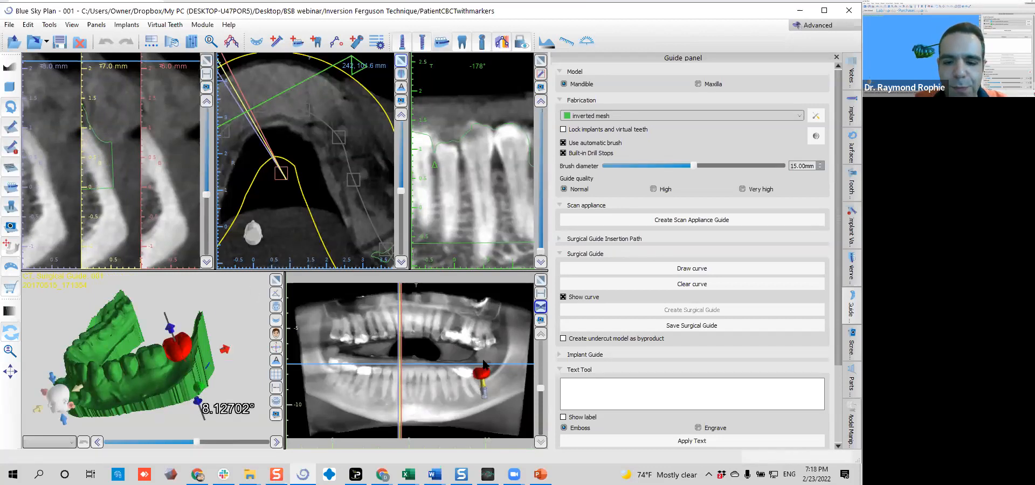
Show the nerves, centre the slices on the implant, and reposition and tilt it into the ridge beneath the virtual tooth in cross-section
click(443, 43)
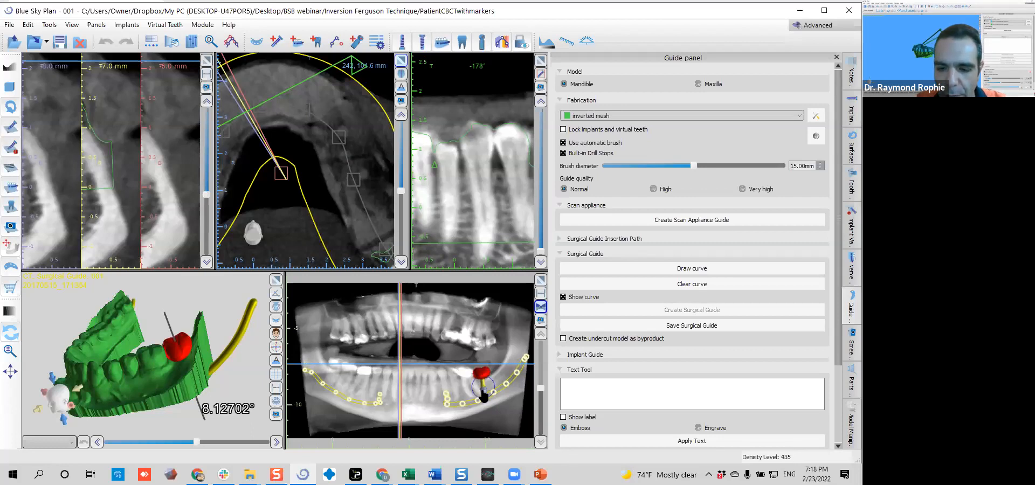
click(484, 397)
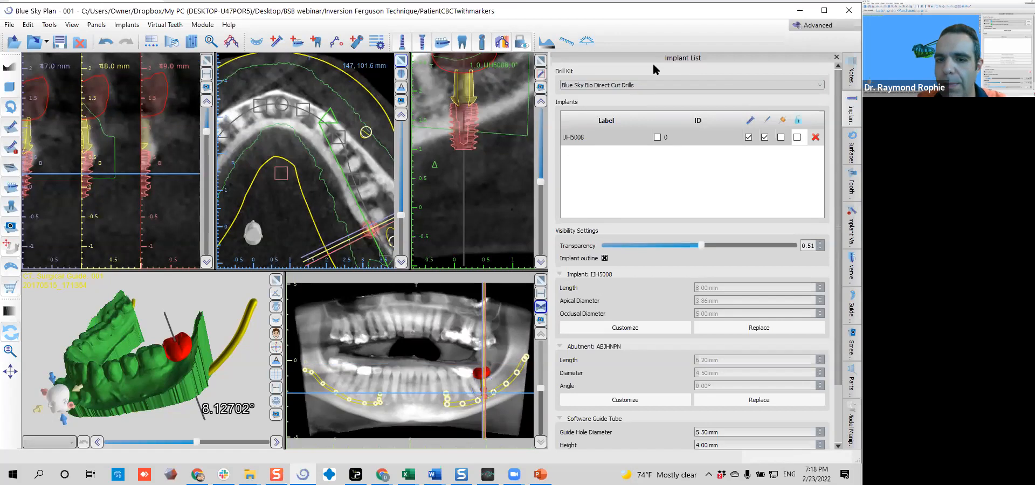
middle_drag(515, 139, 517, 166)
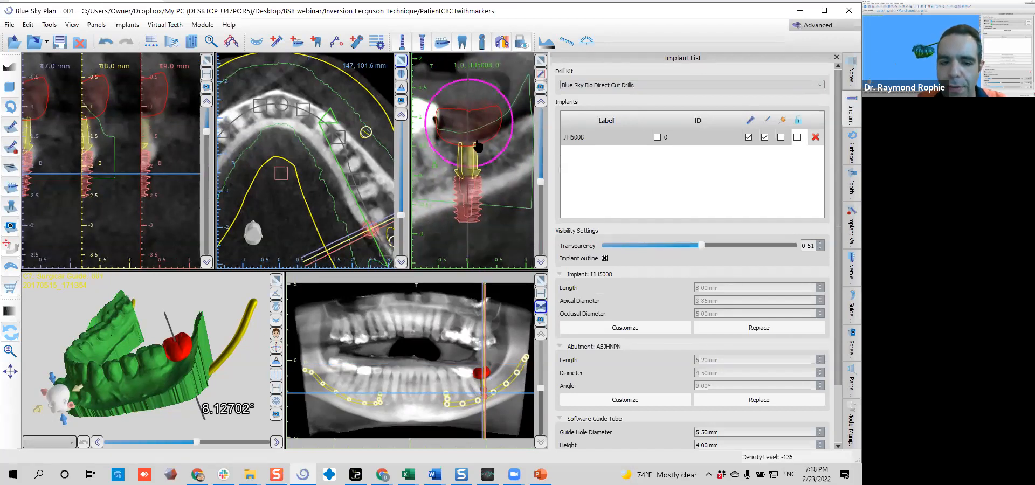
scroll(478, 147, down, 4)
scroll(478, 146, down, 9)
scroll(478, 147, down, 5)
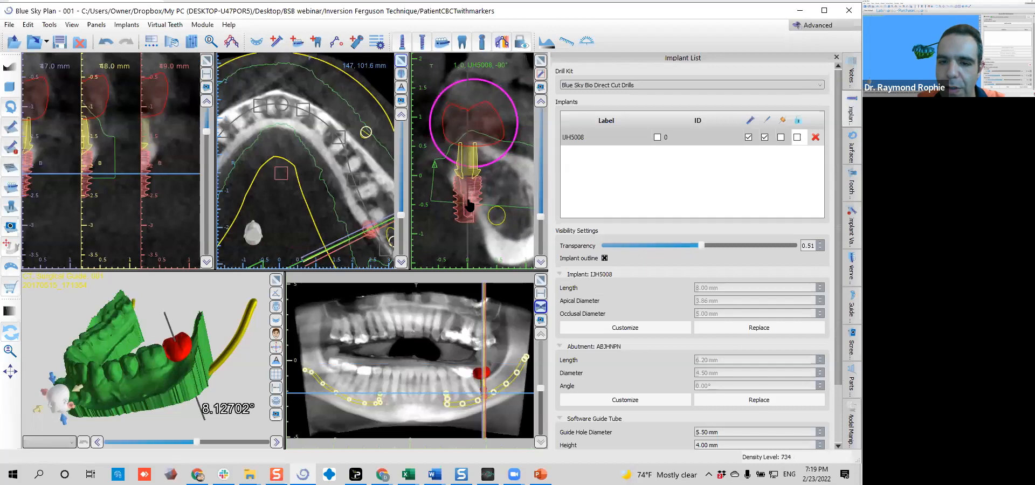
drag(468, 205, 432, 273)
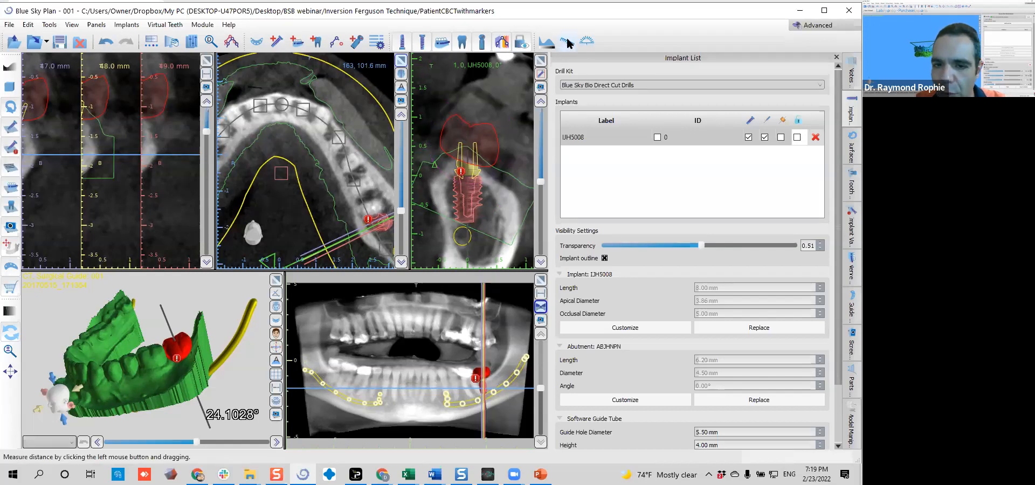
Enlarge the implant cross-section and measure the apex-to-nerve distance and the bone thickness beside the implant's apex and both sides of its neck
click(541, 60)
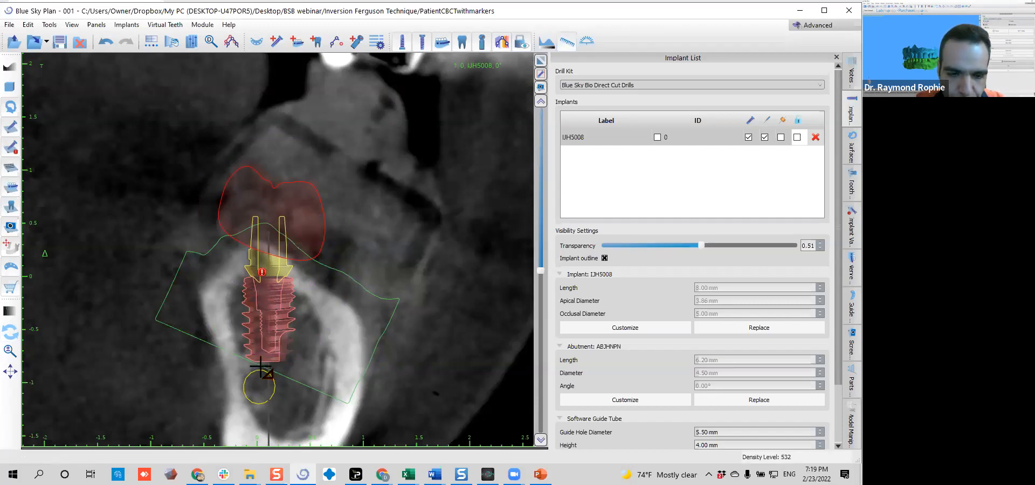
drag(260, 368, 259, 345)
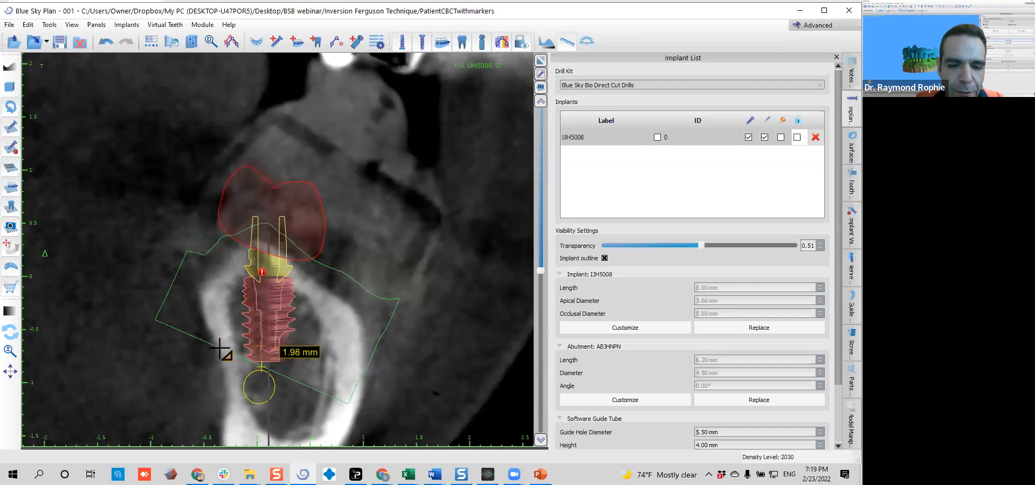
drag(221, 350, 245, 350)
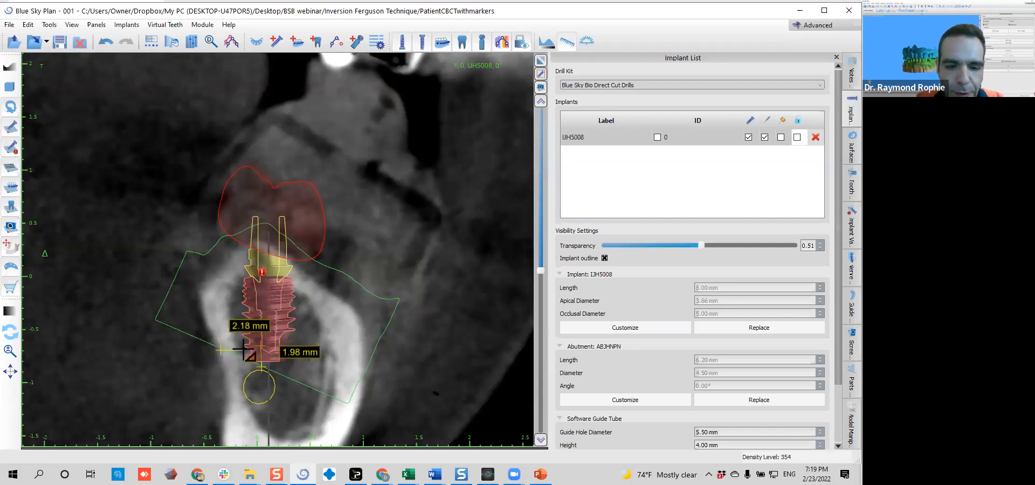
drag(306, 275, 291, 278)
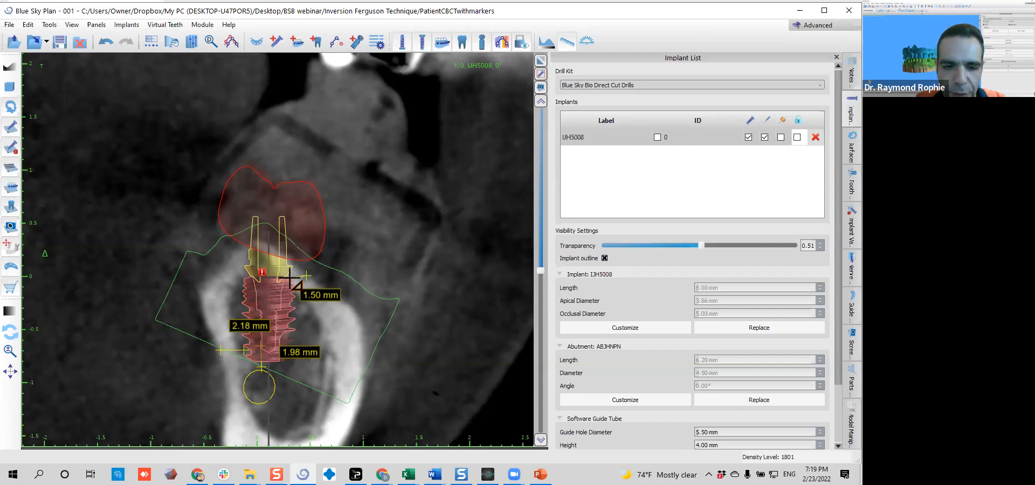
drag(227, 266, 239, 277)
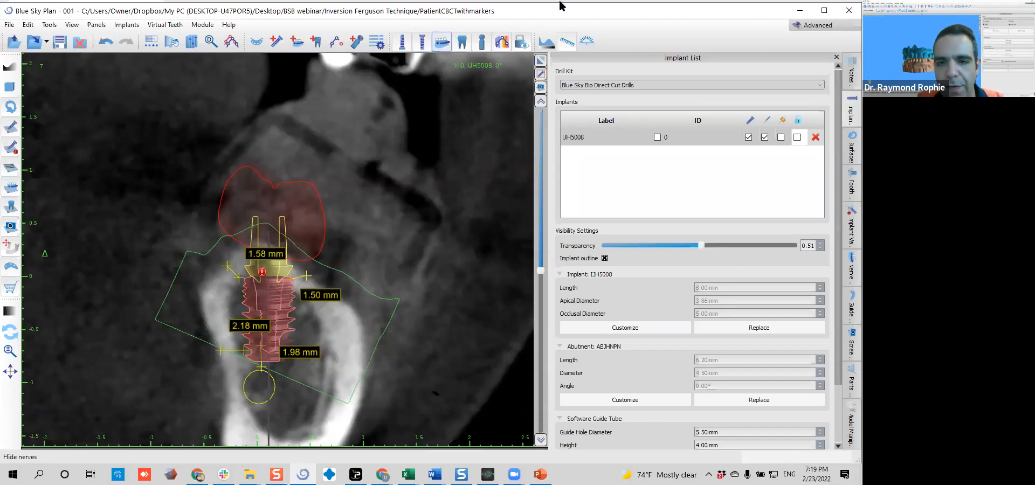
click(566, 43)
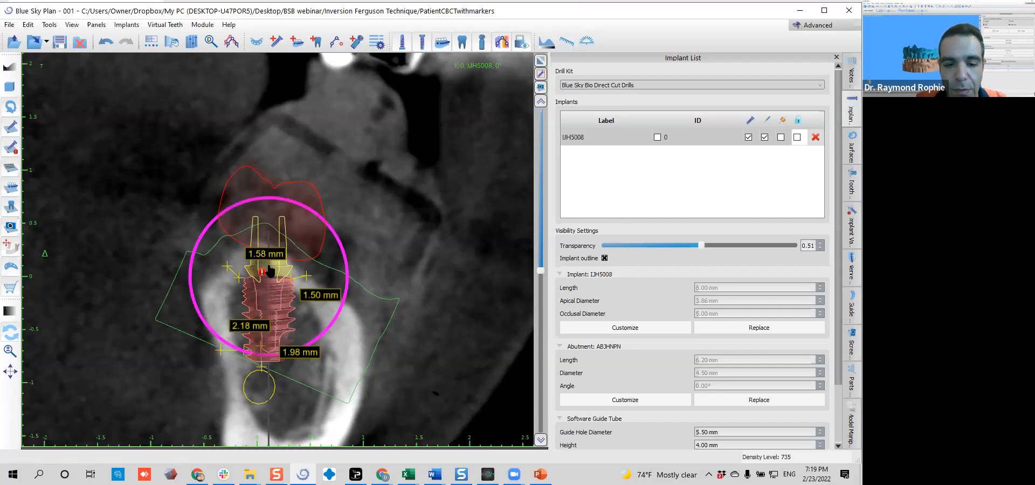
Raise the implant away from the nerve, and adjust its position and tilt behind the adjacent molar in the mesiodistal cross-section
drag(279, 309, 274, 297)
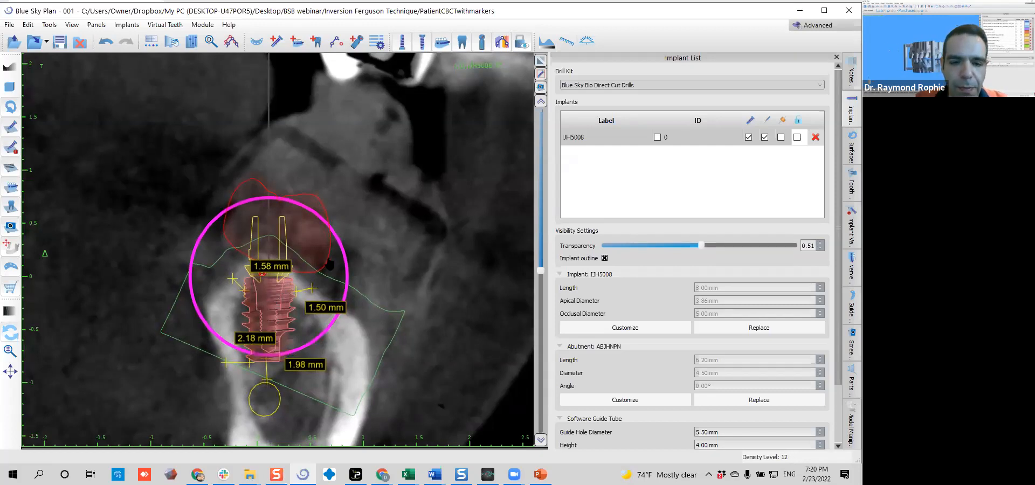
scroll(302, 313, down, 5)
scroll(302, 313, down, 10)
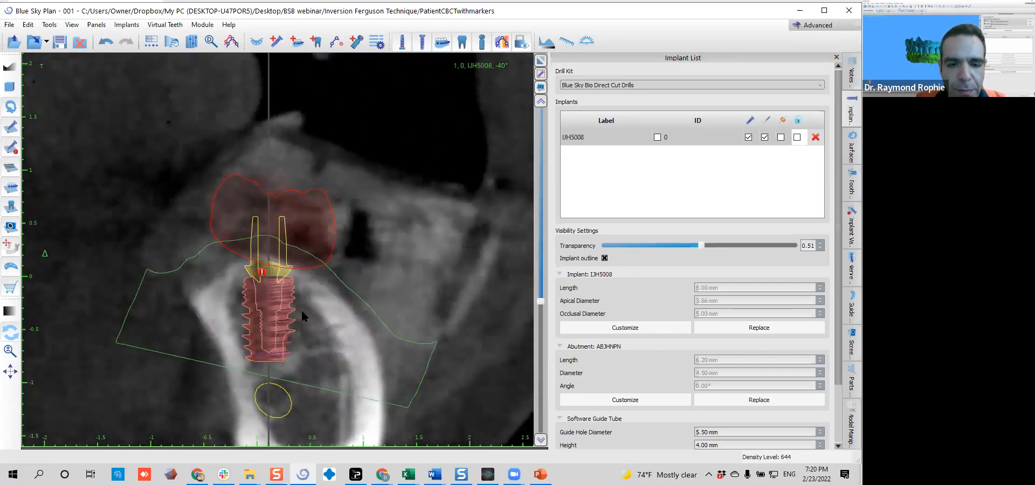
scroll(302, 316, down, 4)
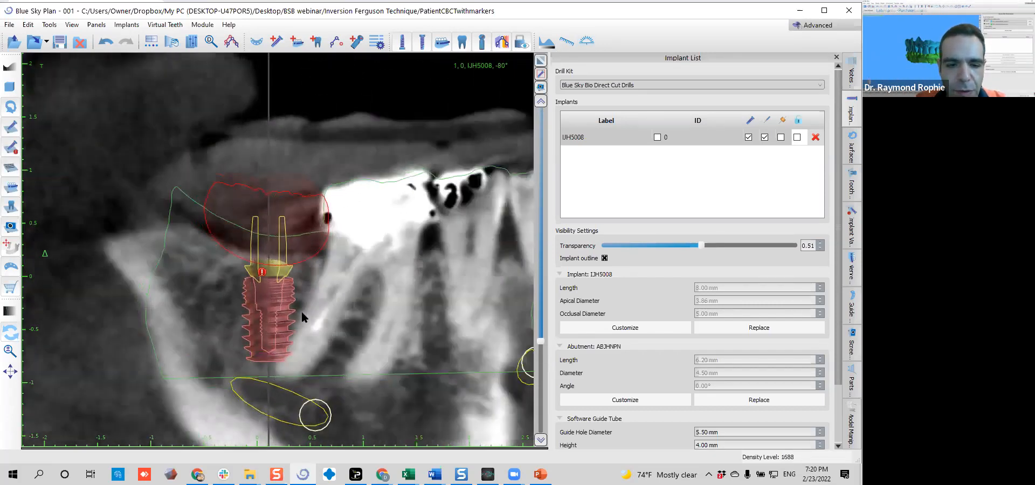
drag(278, 320, 253, 319)
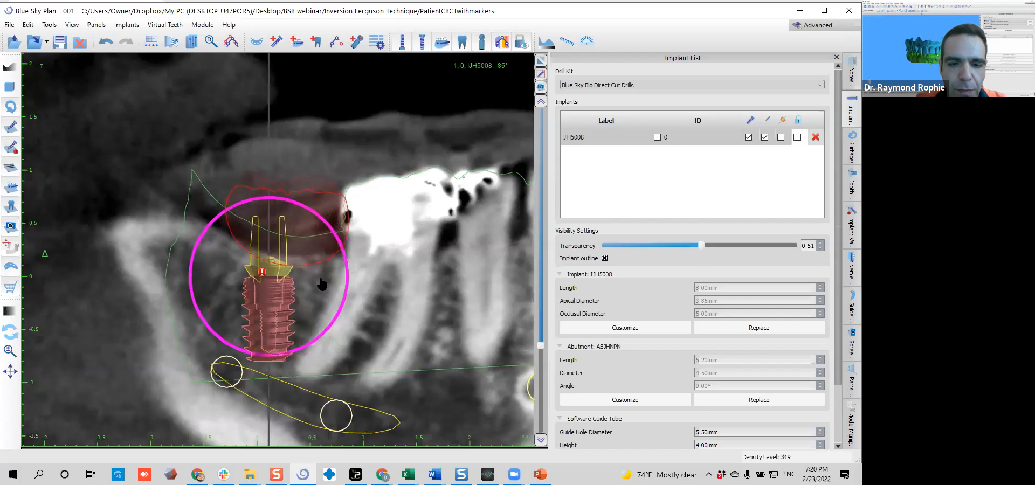
drag(344, 281, 300, 316)
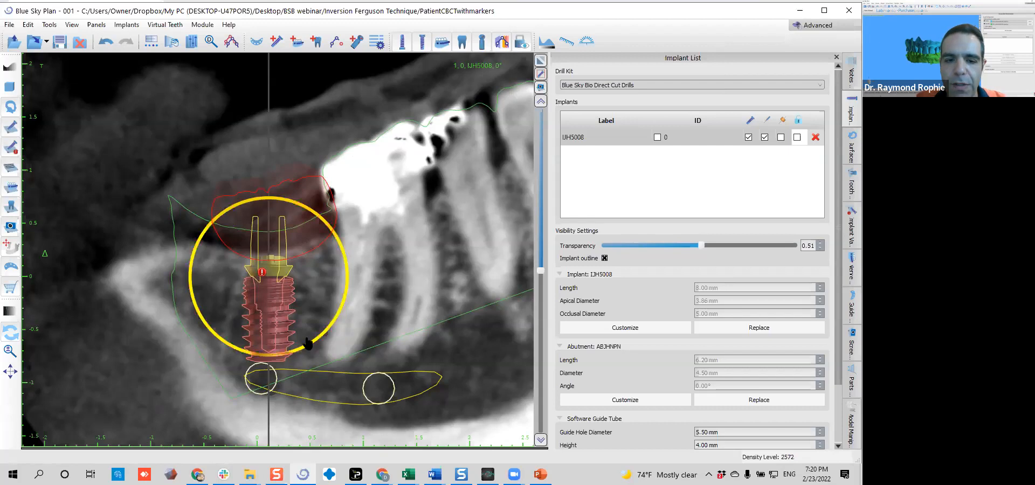
drag(281, 340, 284, 338)
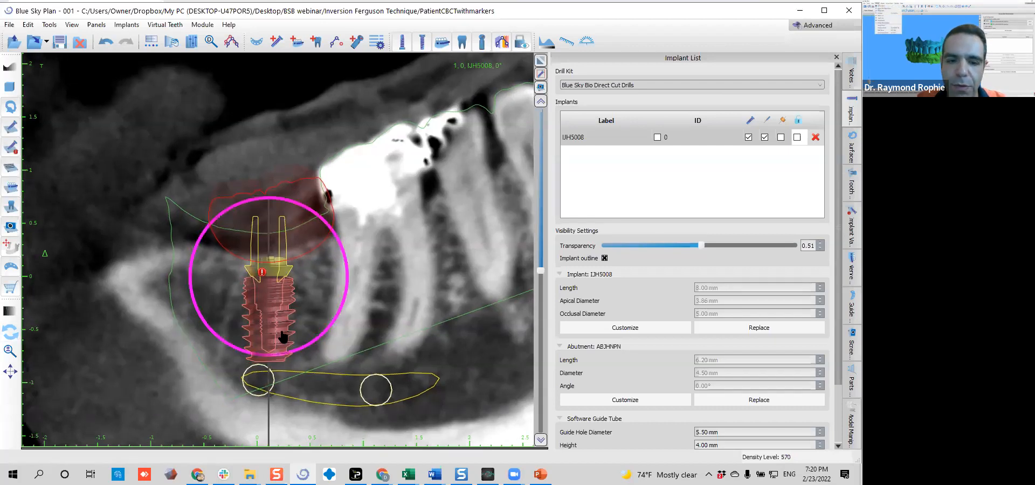
Fine-tune the implant's position and angulation between the outer bone walls and above the nerve in the buccolingual cross-section
scroll(334, 269, down, 11)
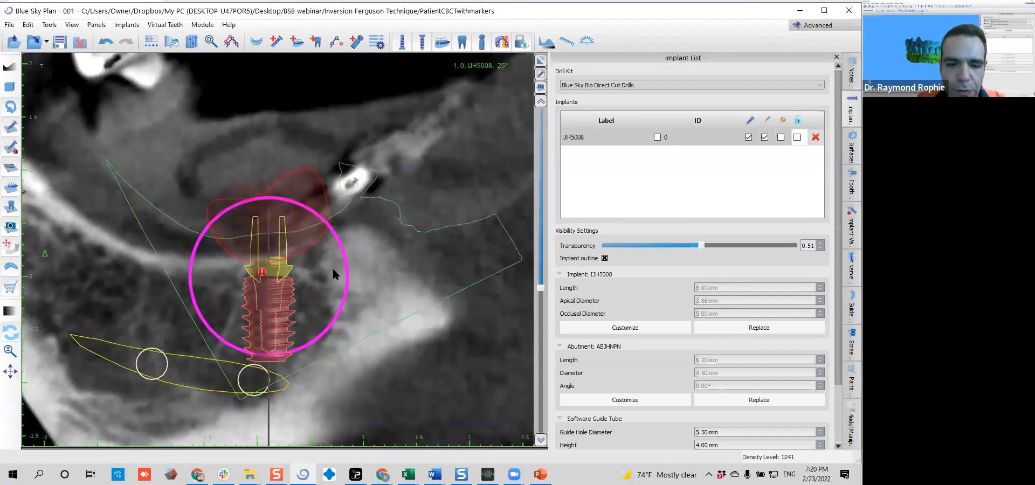
scroll(333, 267, down, 10)
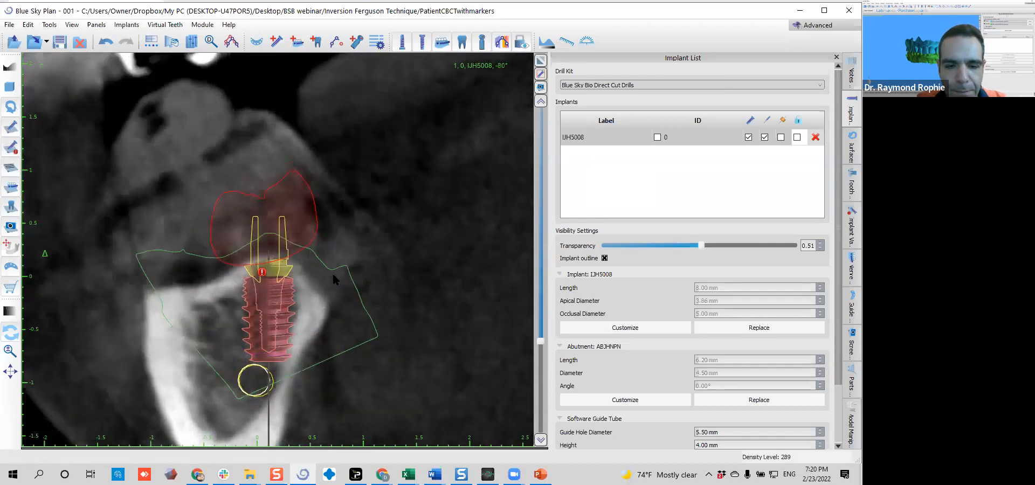
middle_drag(309, 313, 318, 316)
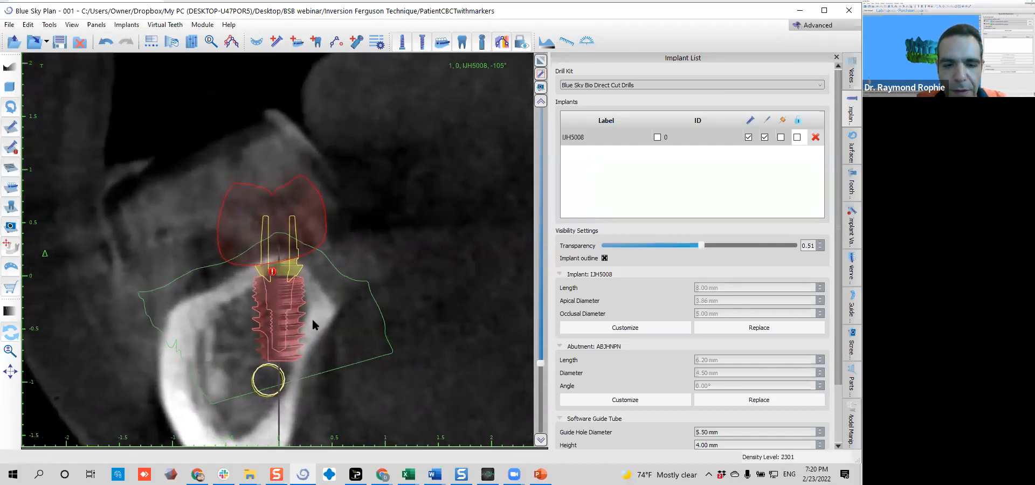
drag(279, 313, 278, 312)
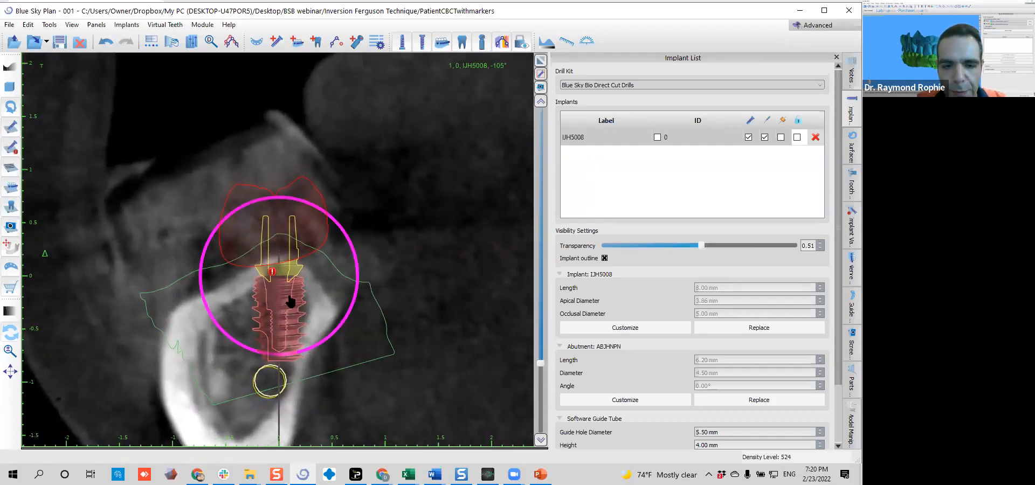
drag(322, 341, 311, 336)
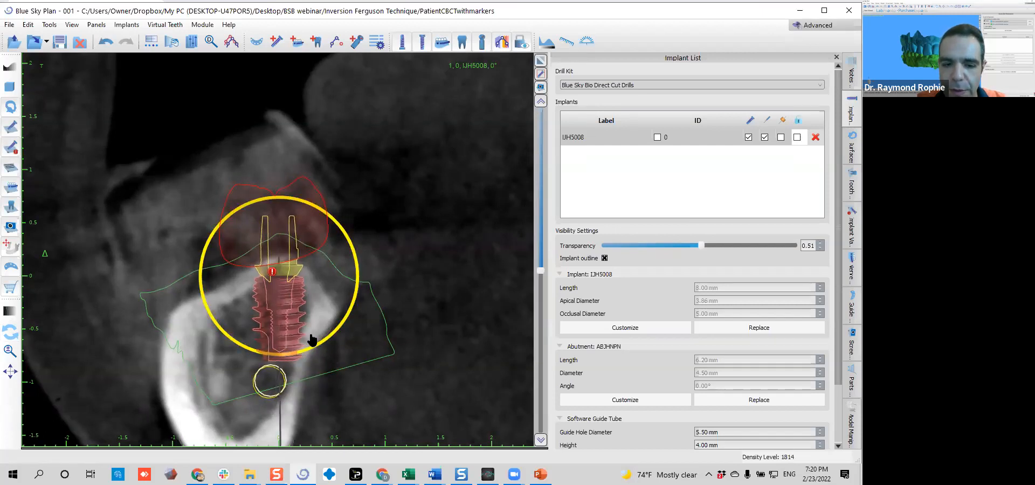
Replace the implant with the shorter BIO | Max IJH5006, 3.86 mm apical diameter, 5.00 mm occlusal diameter and 6.00 mm length
right_click(273, 315)
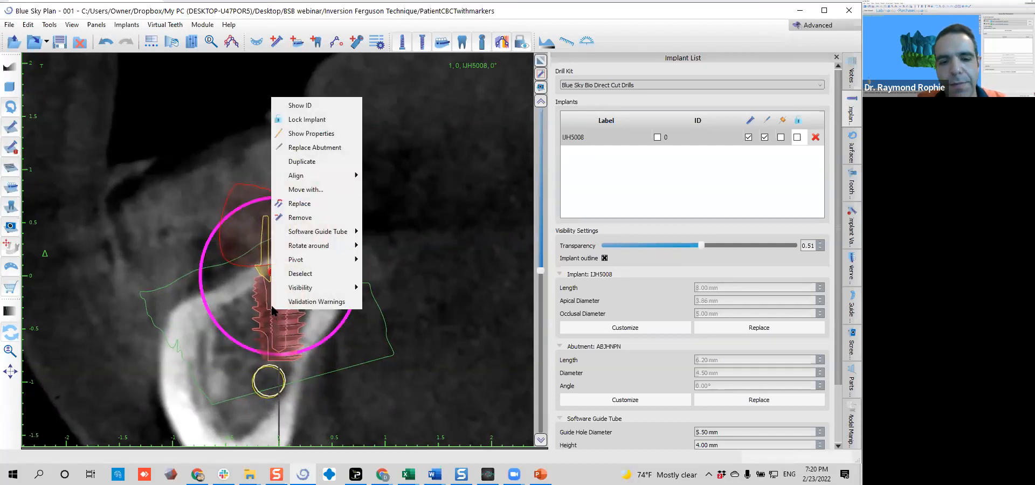
click(303, 204)
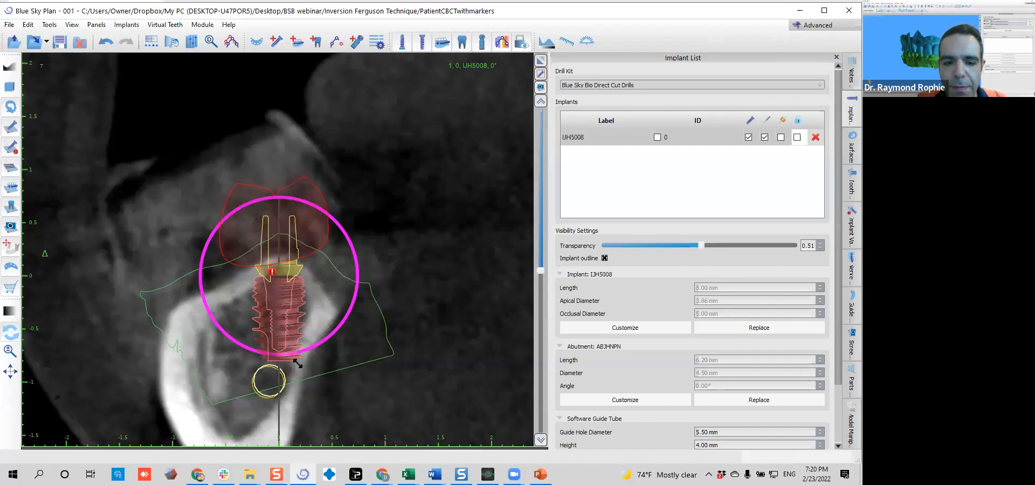
click(472, 178)
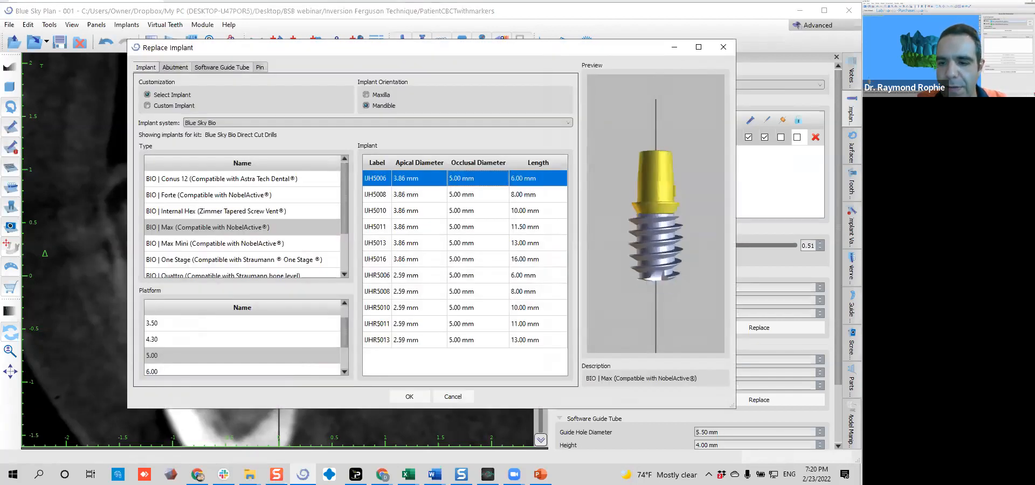
click(408, 399)
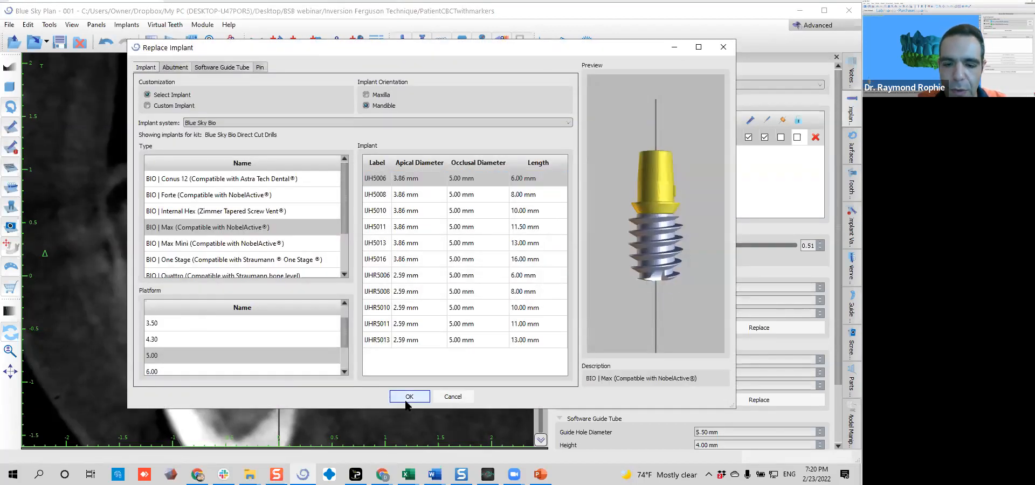
Adjust the depth and position of the shorter implant within the ridge and check it in a rotated cross-section
drag(284, 311, 282, 319)
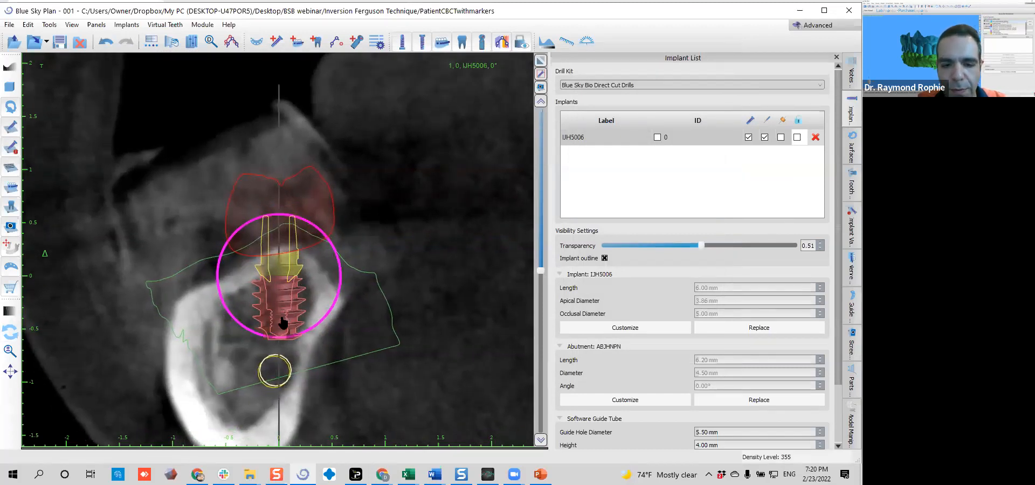
drag(283, 319, 285, 319)
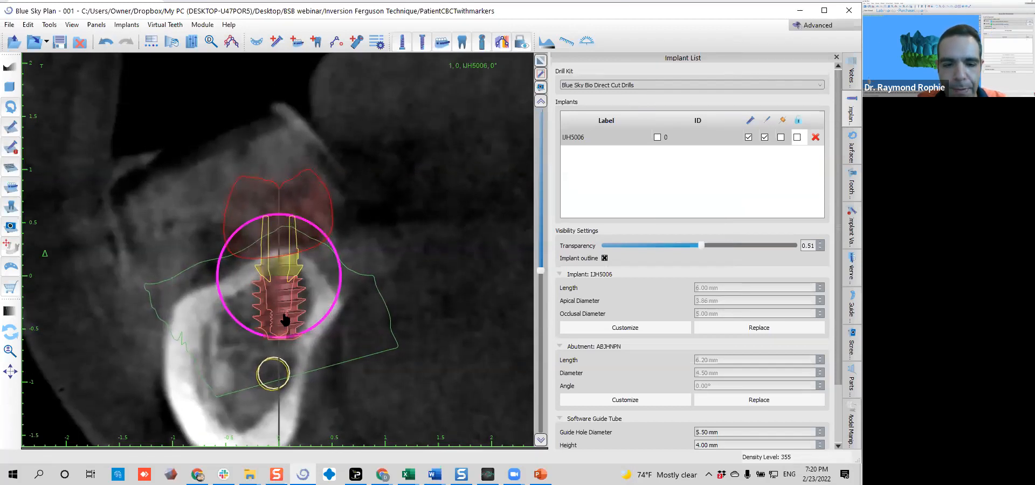
scroll(280, 318, down, 10)
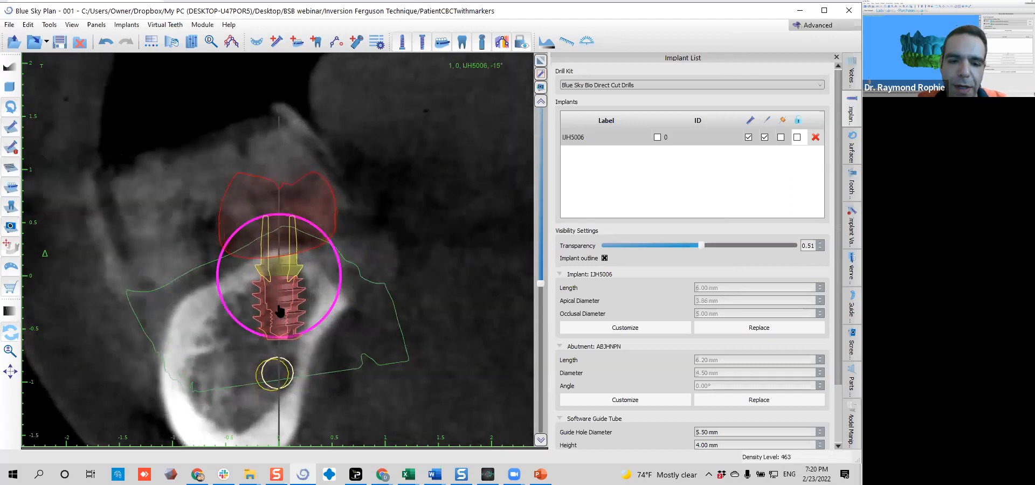
Fine-tune the implant's tilt in the mesiodistal cross-section and check it in rotated views
scroll(280, 312, down, 5)
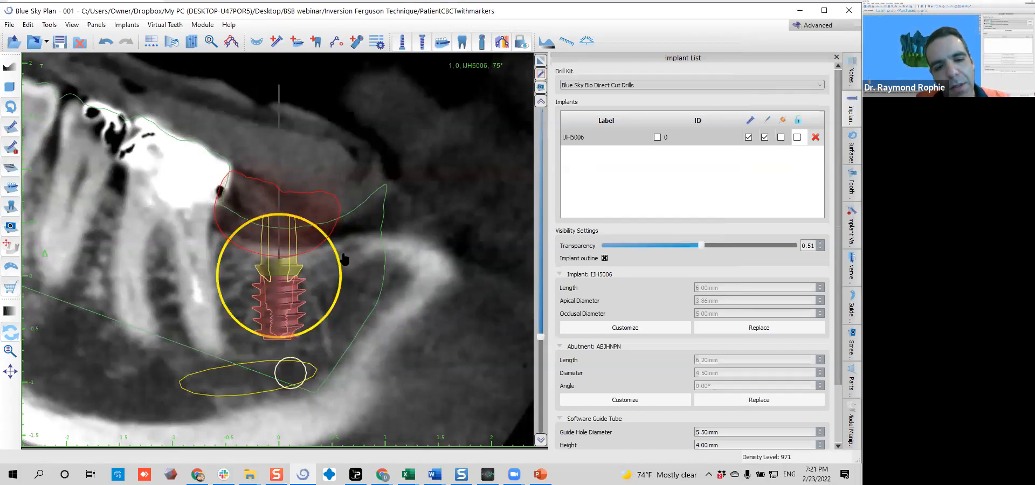
scroll(338, 267, up, 15)
drag(338, 267, 338, 263)
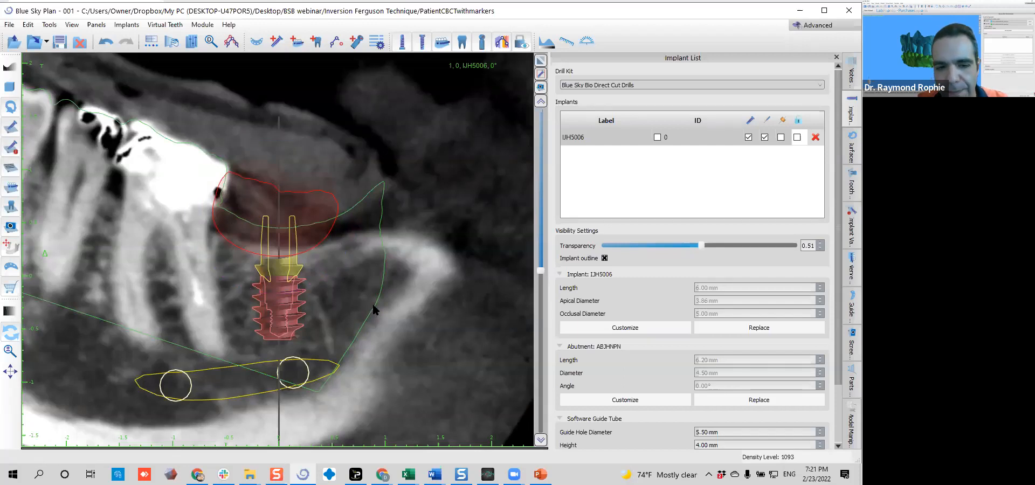
Turn off the always-vertical implant orientation in the tangential view and examine the implant's angulation in cross-sections around its axis
click(541, 74)
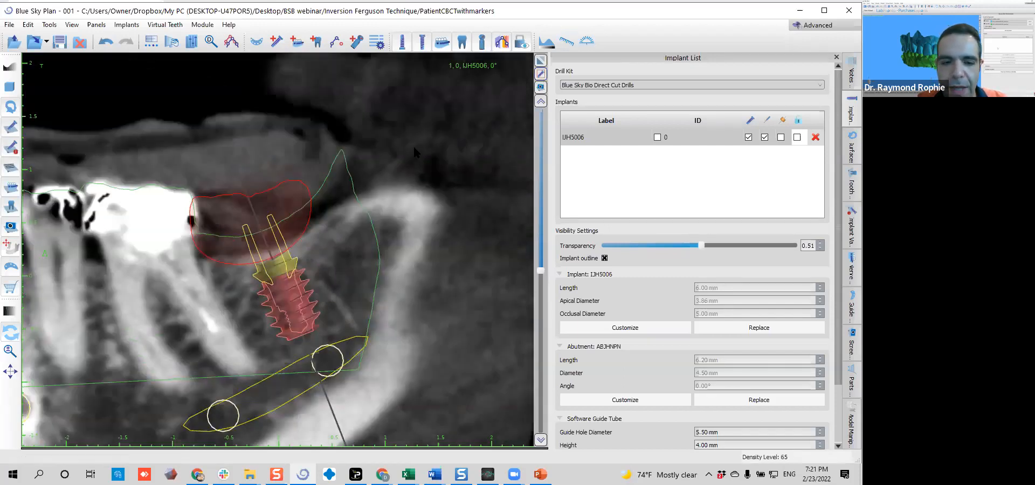
scroll(294, 141, down, 4)
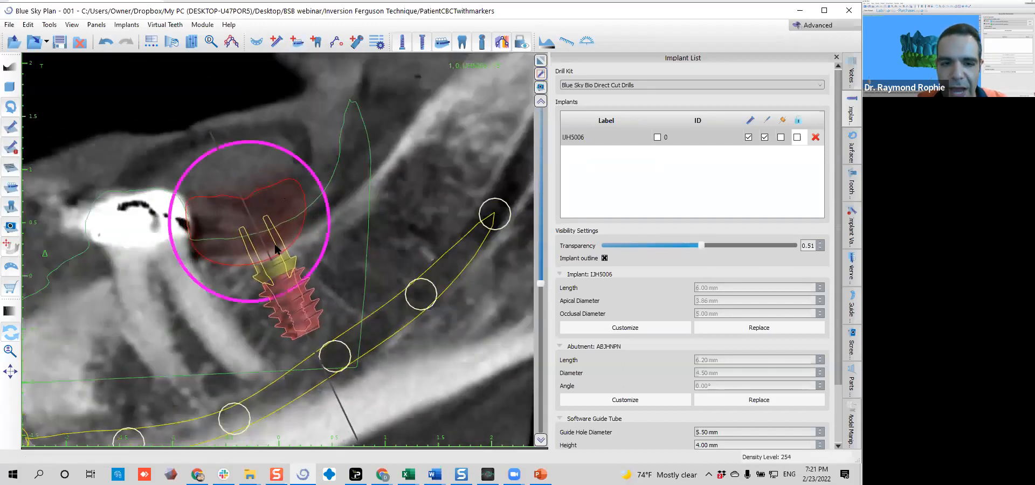
scroll(275, 264, down, 3)
scroll(275, 264, down, 8)
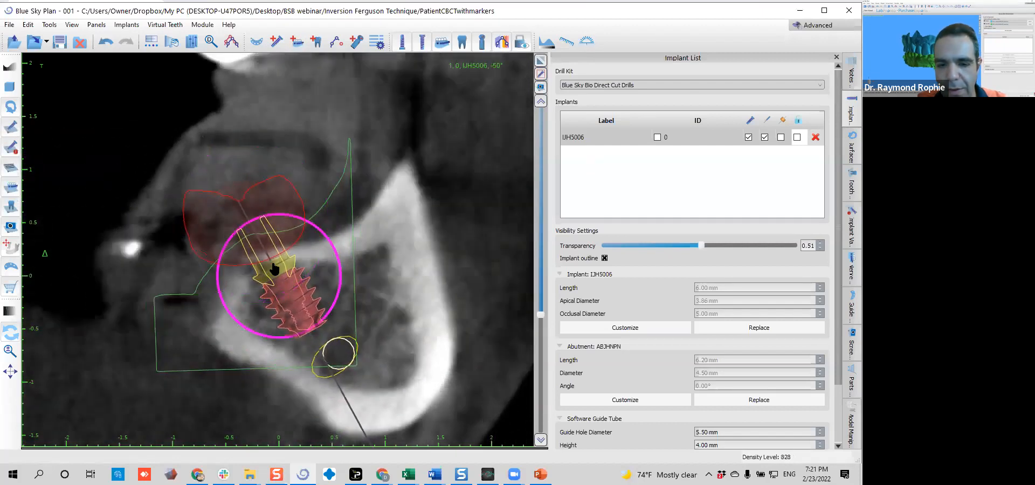
scroll(274, 268, down, 10)
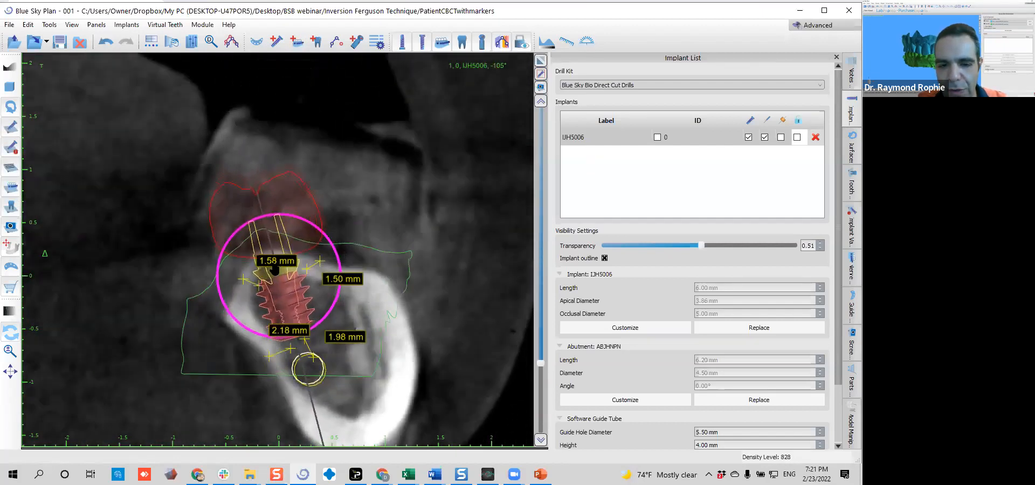
scroll(274, 268, down, 8)
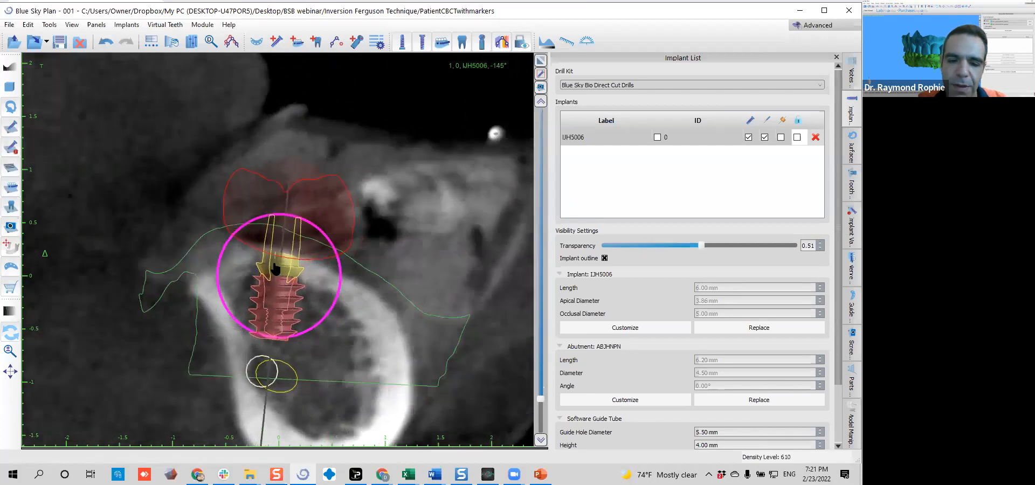
scroll(274, 268, down, 6)
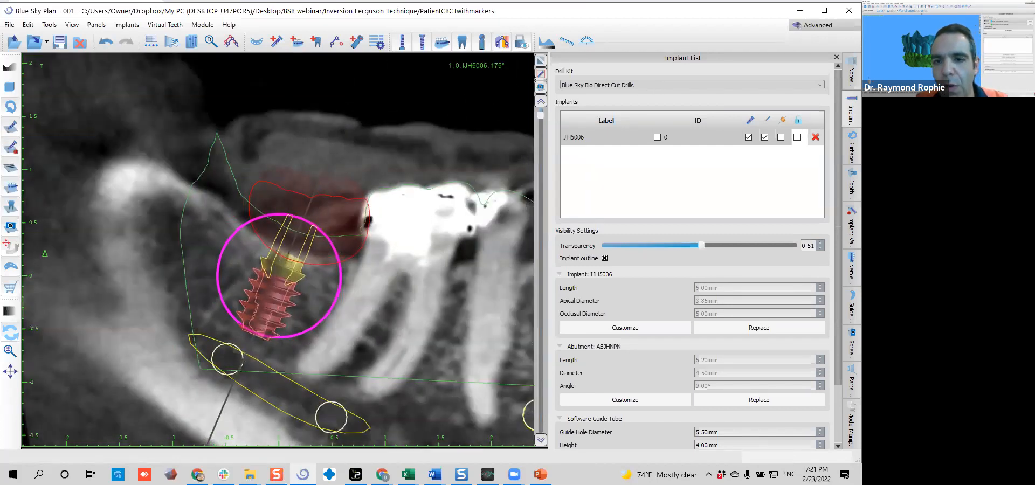
Restore the always-vertical implant orientation and inspect rotated cross-sections for clearance to the nerve, bone walls and adjacent root
click(541, 75)
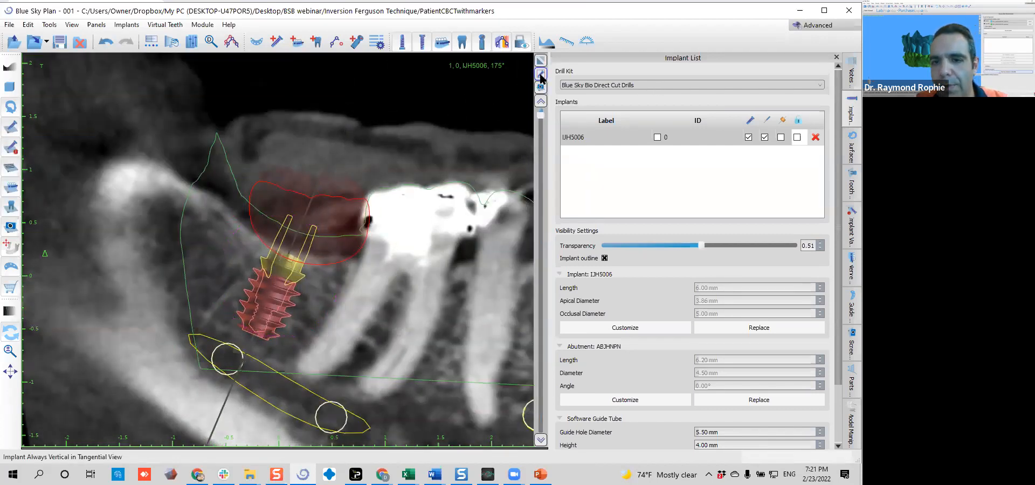
click(541, 76)
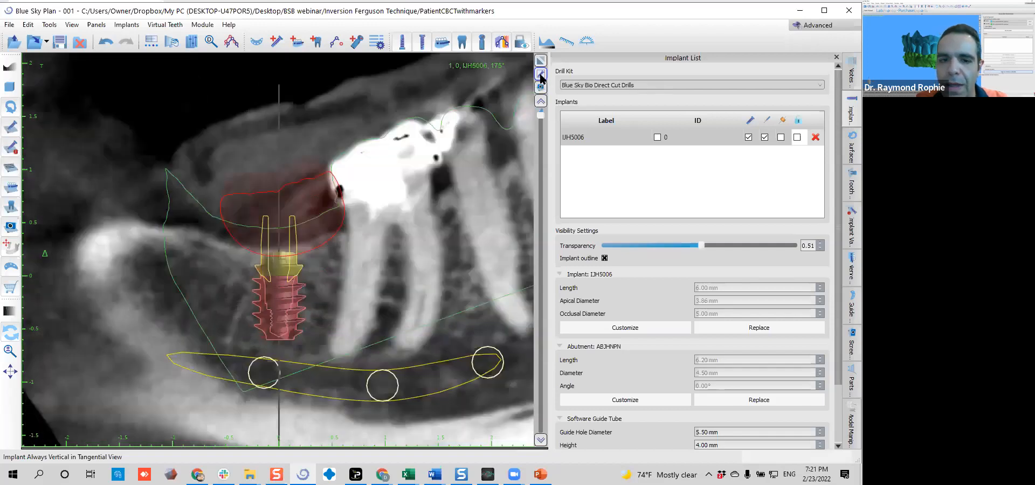
scroll(307, 125, down, 8)
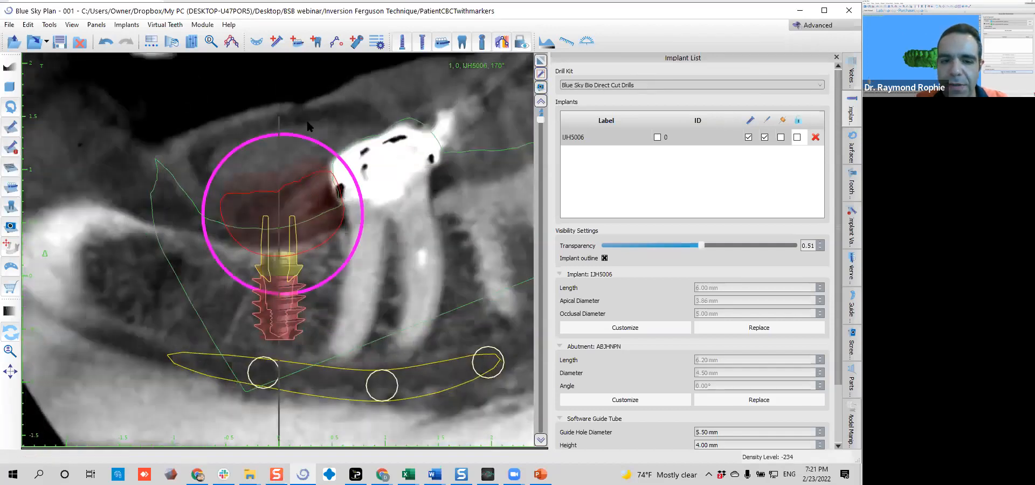
scroll(307, 127, down, 11)
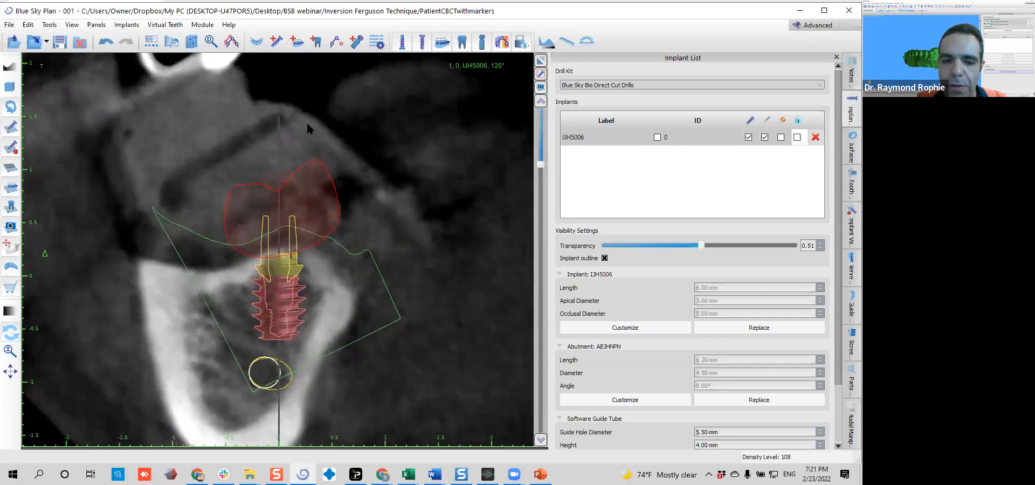
scroll(307, 128, down, 9)
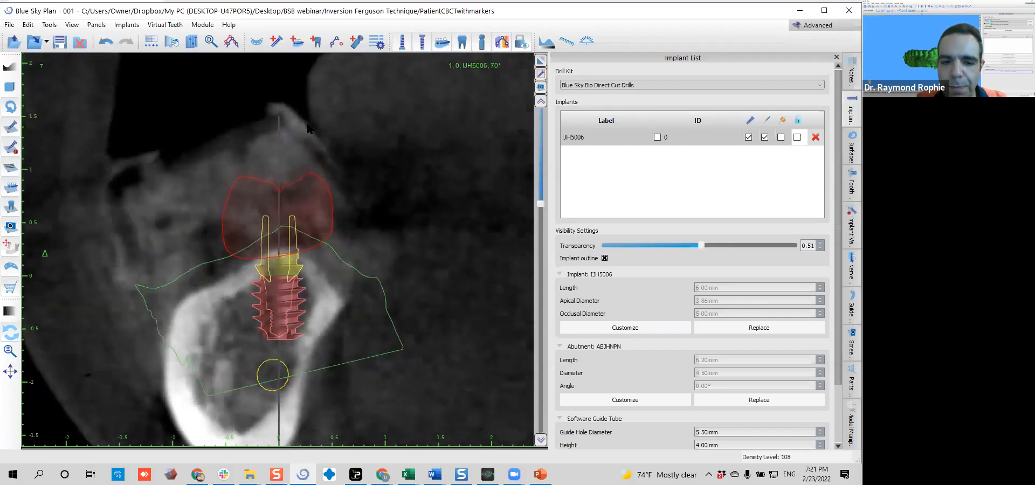
scroll(308, 125, down, 8)
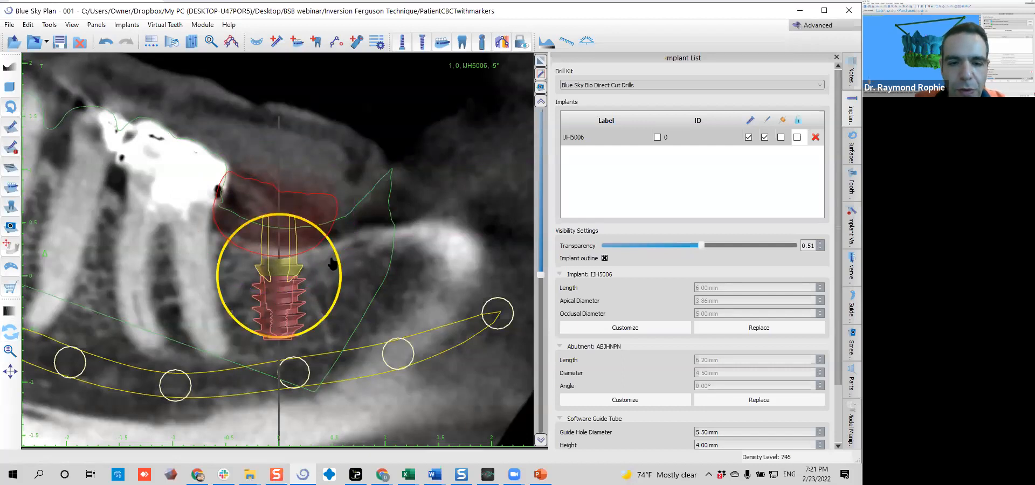
scroll(333, 263, up, 1)
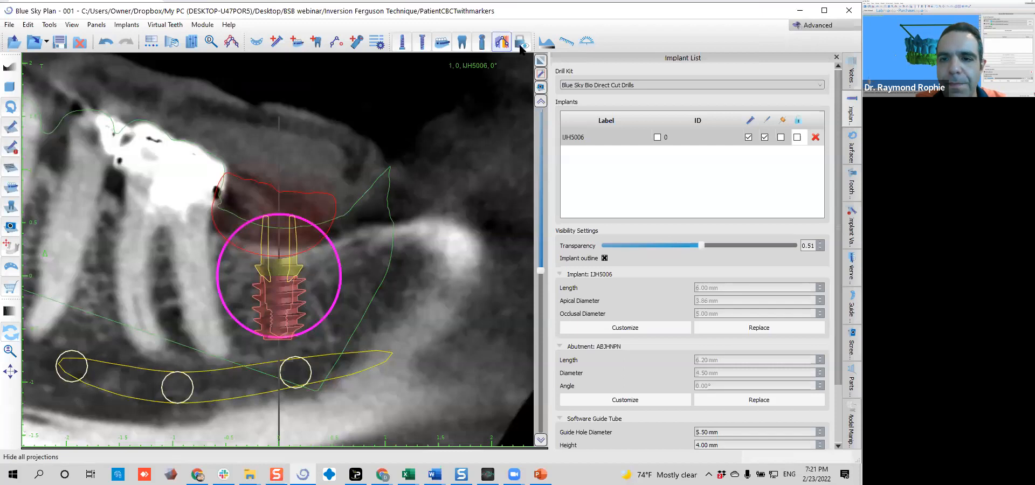
Measure the implant's distances to the adjacent root, the nerve canal and the bone crest in the mesiodistal cross-section
click(566, 44)
drag(223, 327, 247, 328)
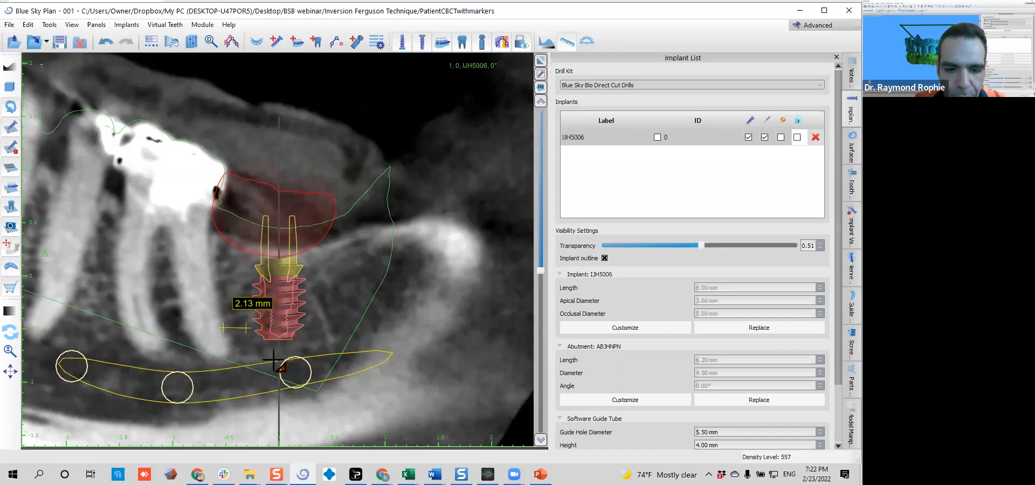
drag(273, 362, 272, 342)
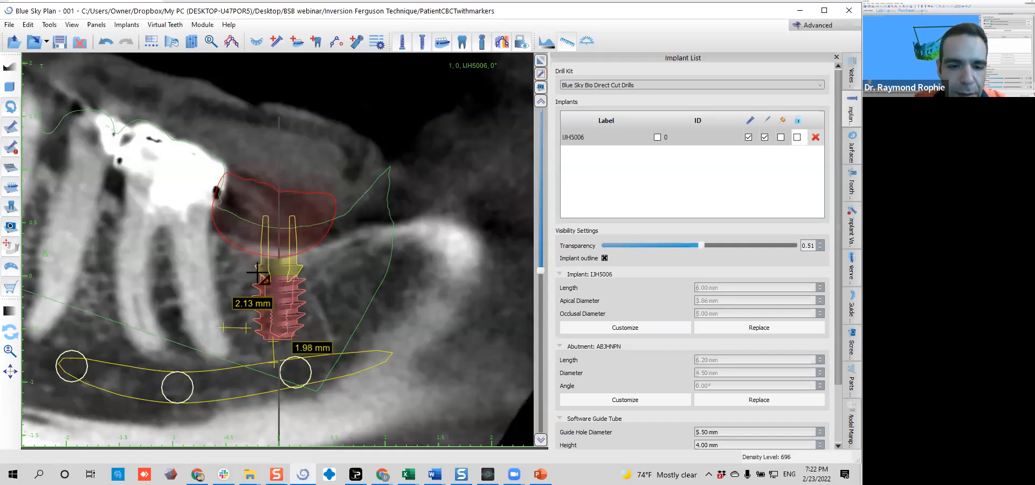
drag(257, 247, 257, 262)
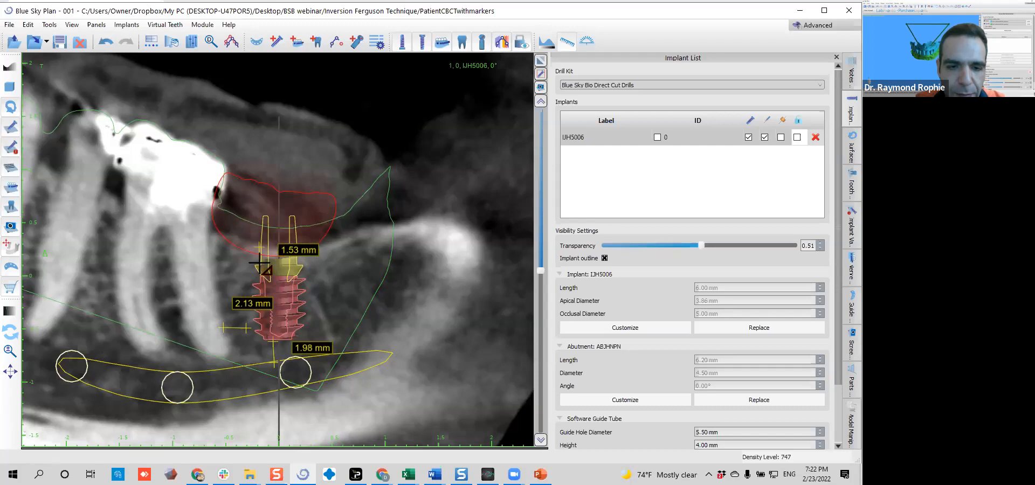
drag(300, 259, 212, 267)
click(562, 46)
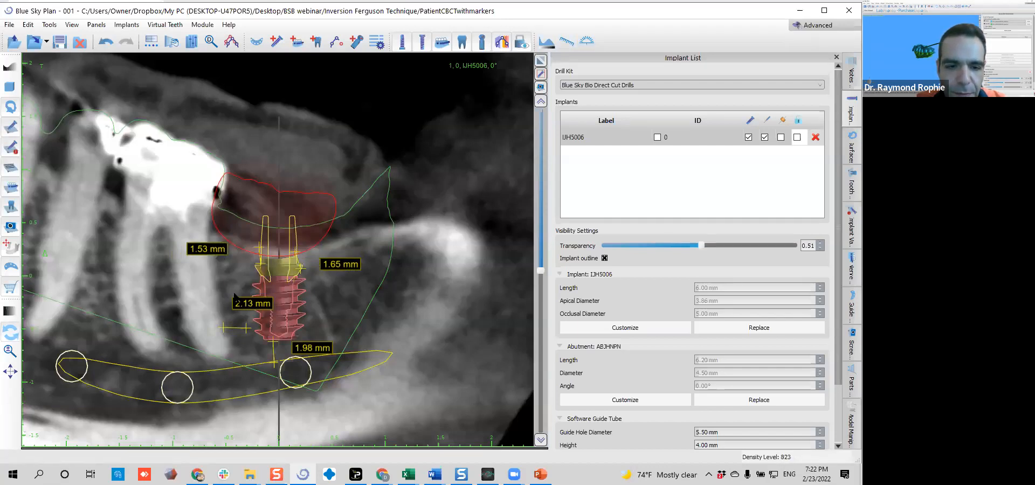
Arrange the root, nerve and crest measurement labels beside the implant and slightly reposition the virtual tooth above it
drag(246, 308, 181, 334)
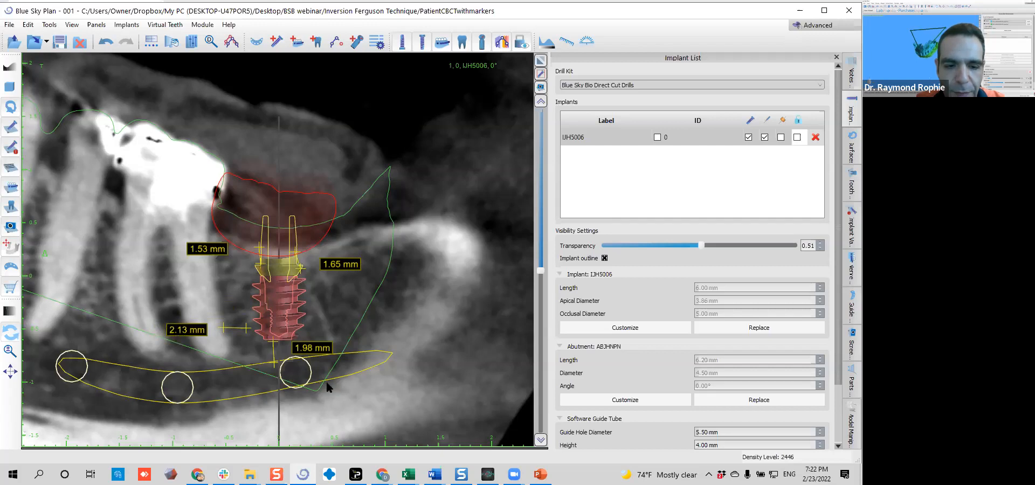
drag(329, 353, 313, 354)
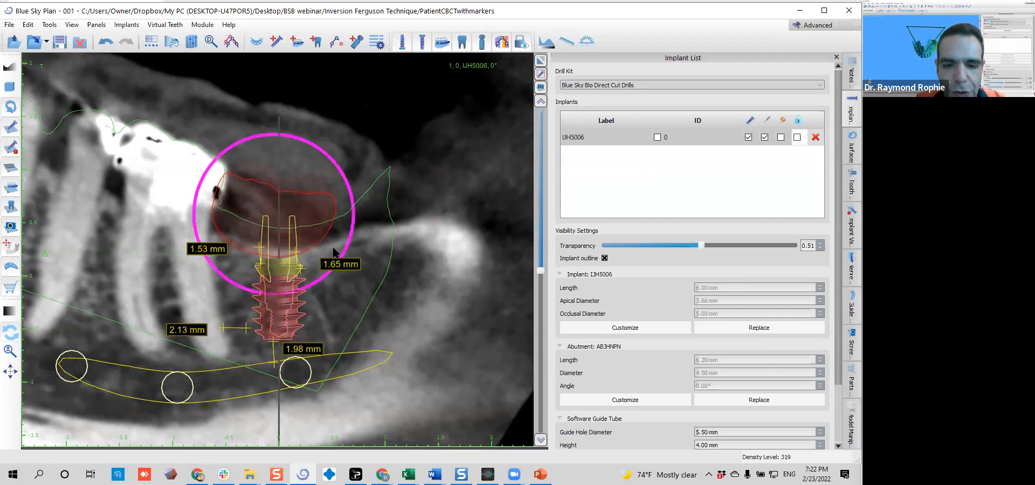
drag(359, 272, 357, 263)
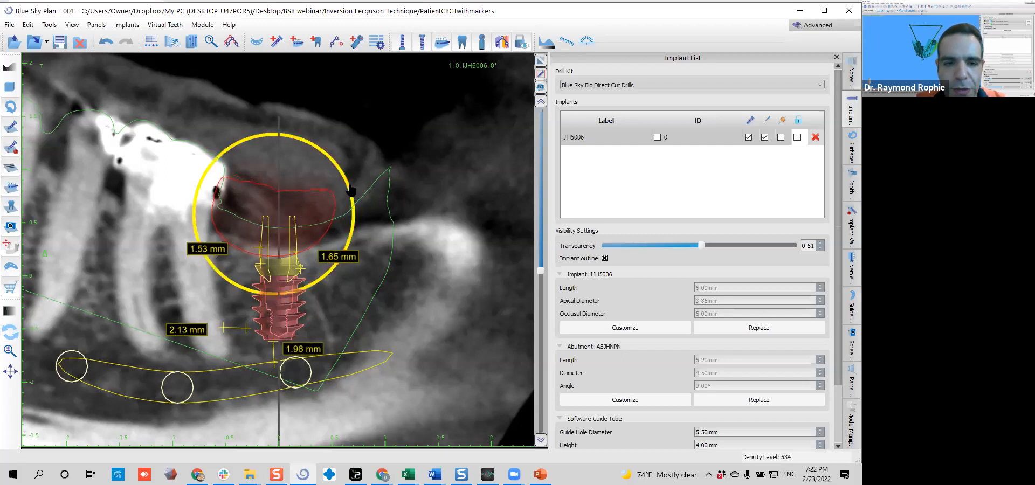
drag(329, 226, 334, 221)
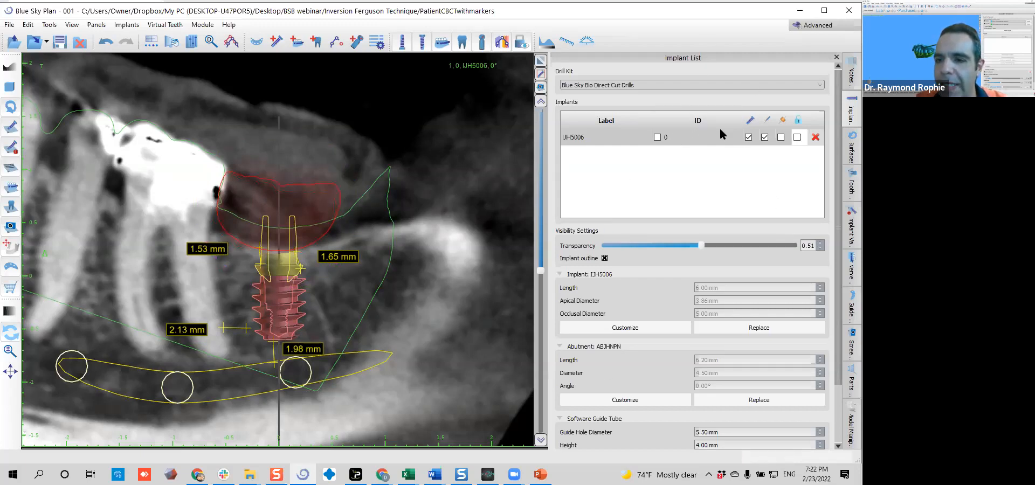
Set the implant's ID to 18 and display the number on the implant
double_click(695, 139)
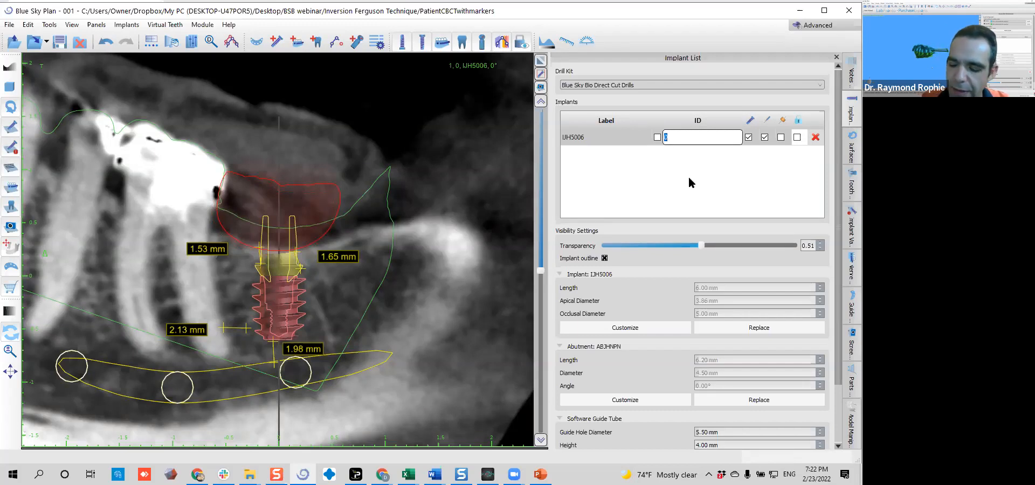
text(18)
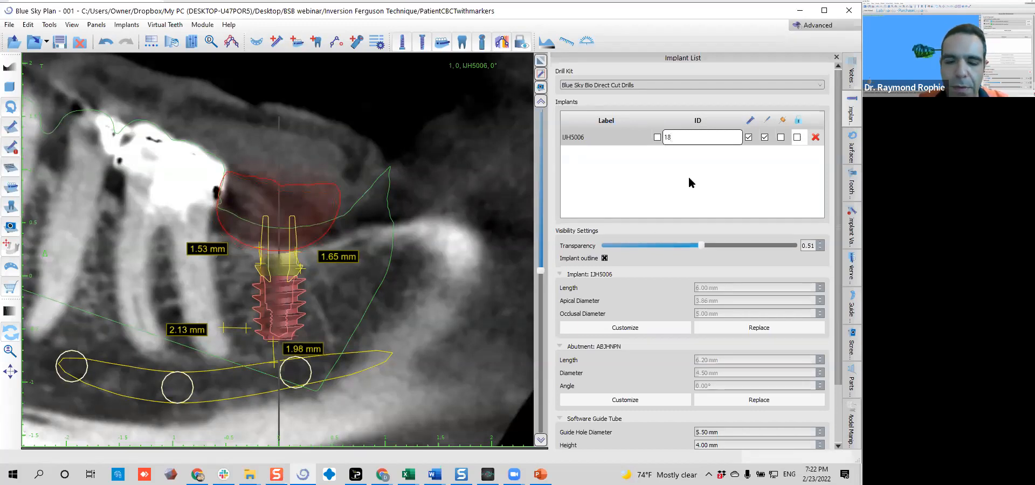
key(Return)
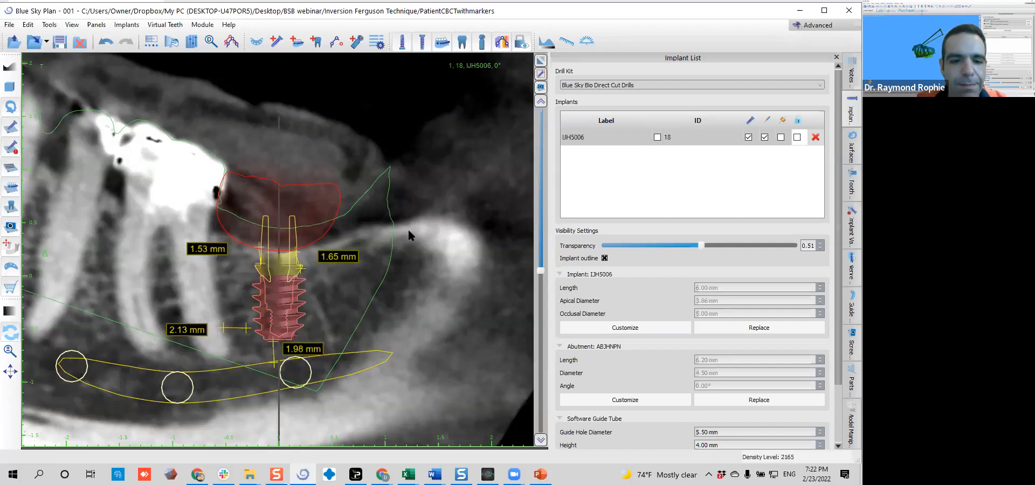
click(659, 138)
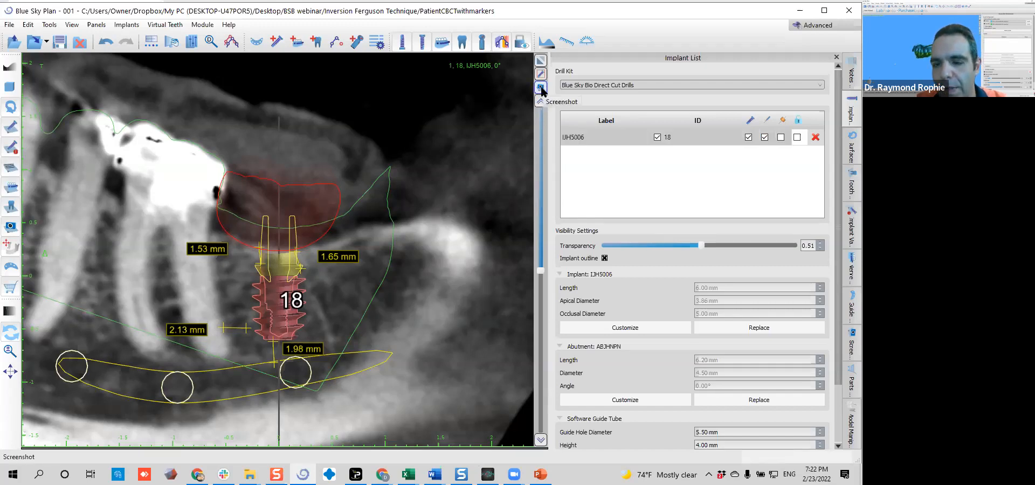
Capture a screenshot of the measured mesiodistal cross-section
click(541, 87)
click(572, 90)
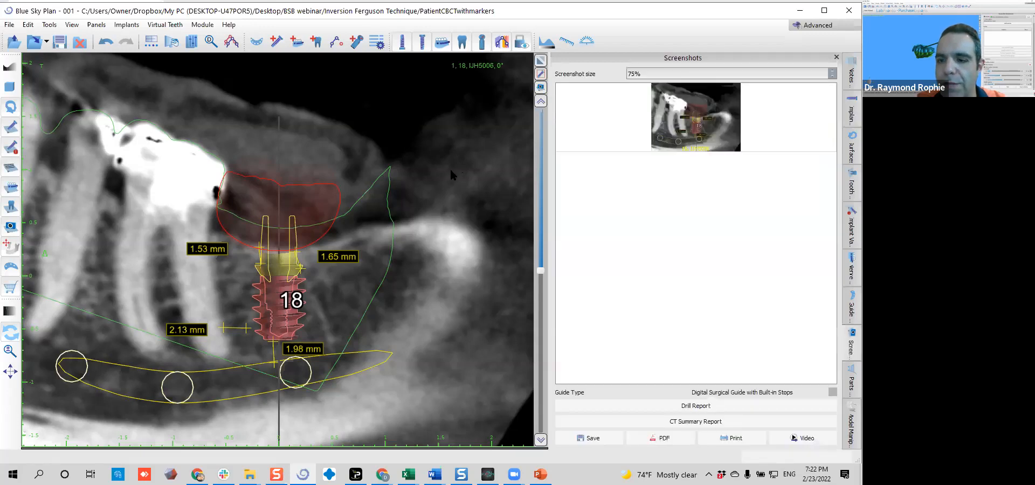
Bring up the measured buccolingual cross-section at -95°, adjust the apical wall and nerve measurements, and slightly shift the implant
scroll(375, 214, down, 8)
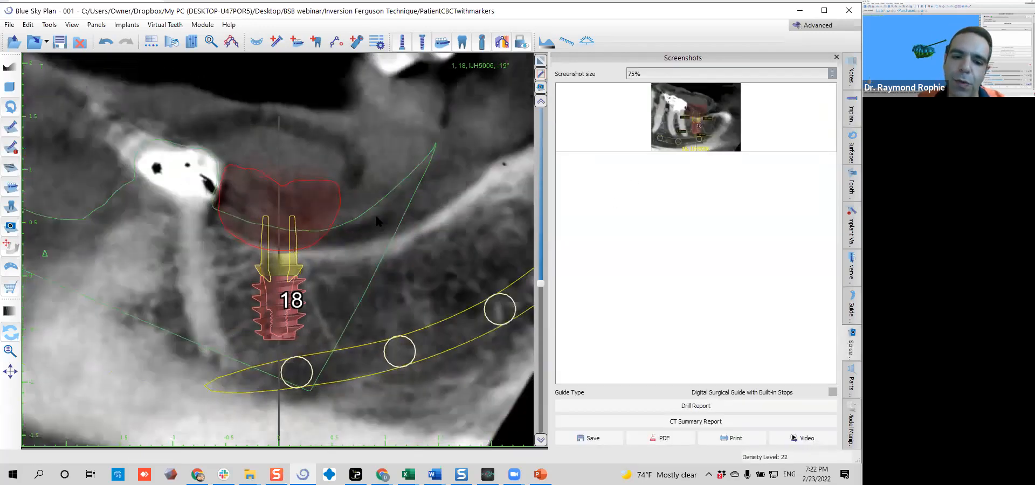
scroll(376, 224, down, 8)
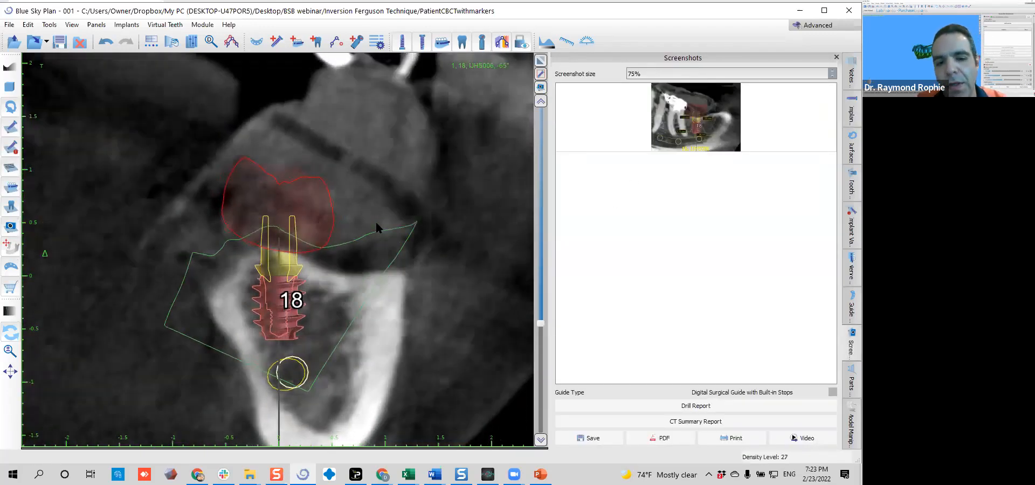
scroll(376, 223, down, 3)
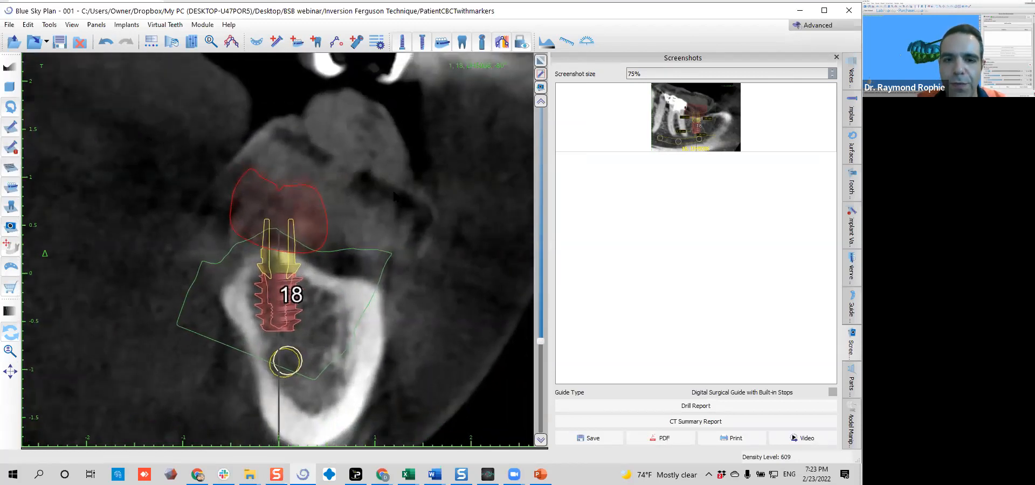
scroll(381, 230, down, 1)
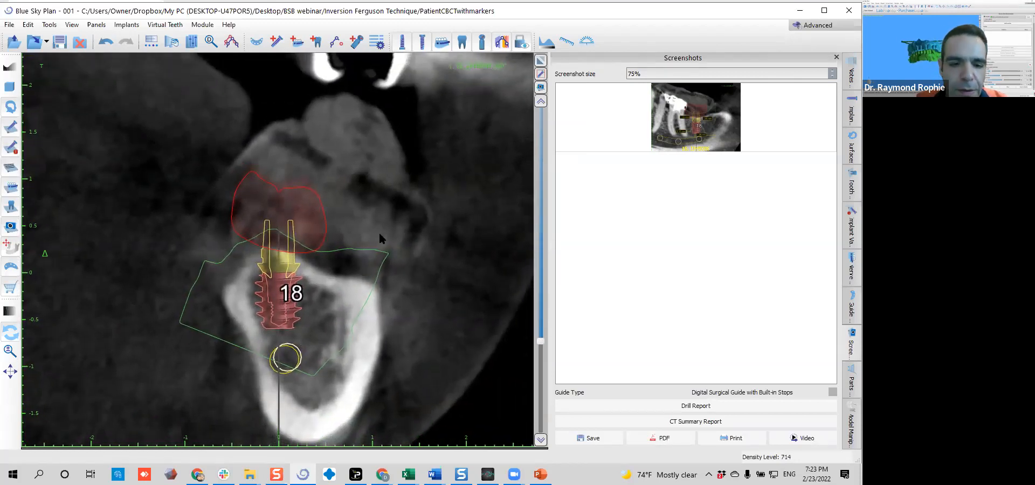
scroll(380, 235, down, 2)
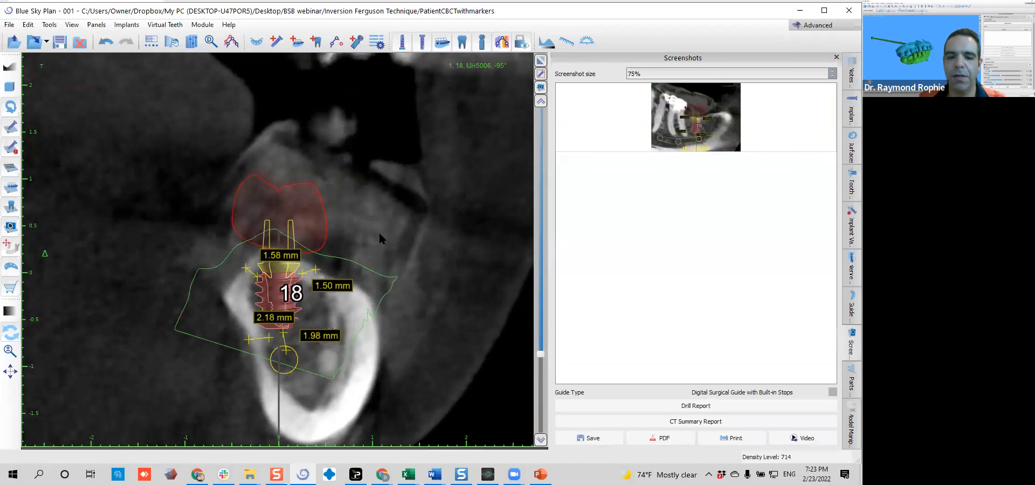
drag(257, 325, 207, 348)
drag(318, 346, 251, 340)
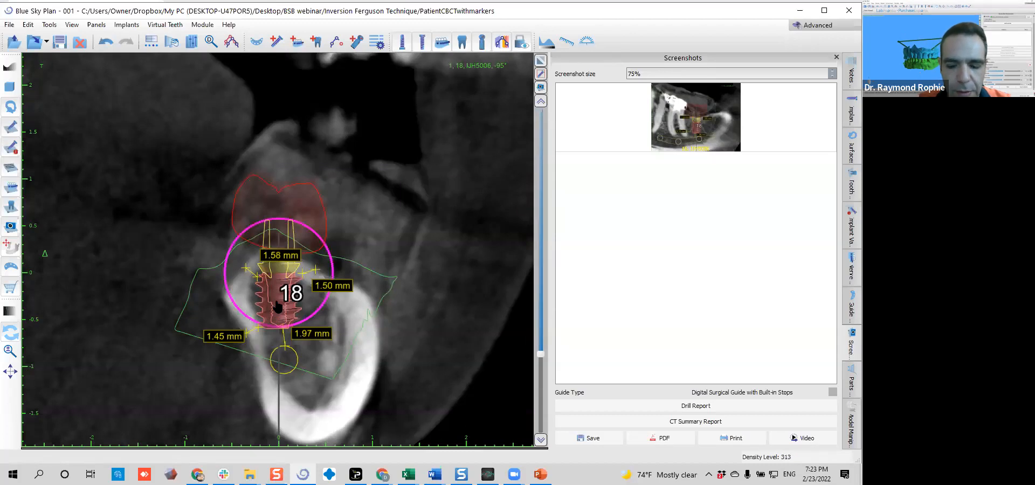
drag(276, 304, 279, 304)
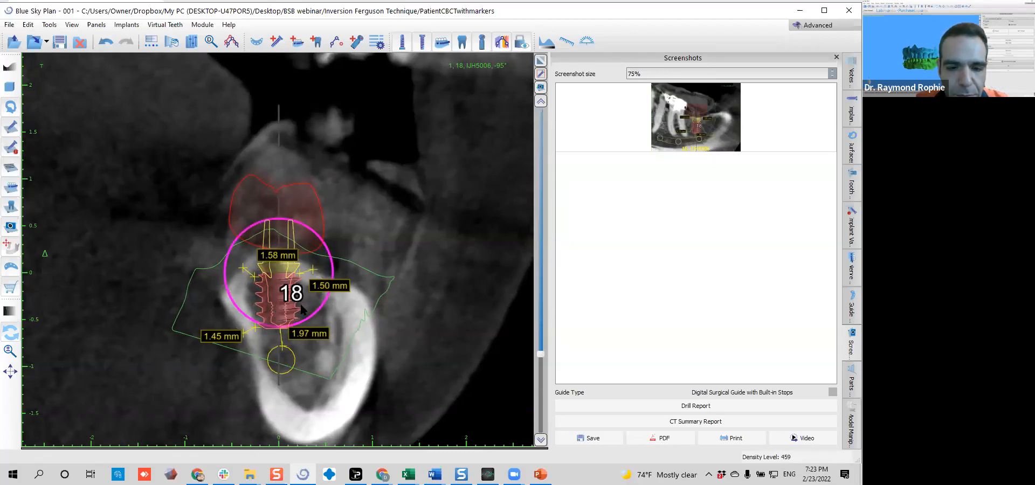
Fine-tune the implant's position and tilt in the buccolingual cross-section and rearrange the two crestal measurements beside it, shortening one to about 1.32 mm
drag(319, 313, 306, 318)
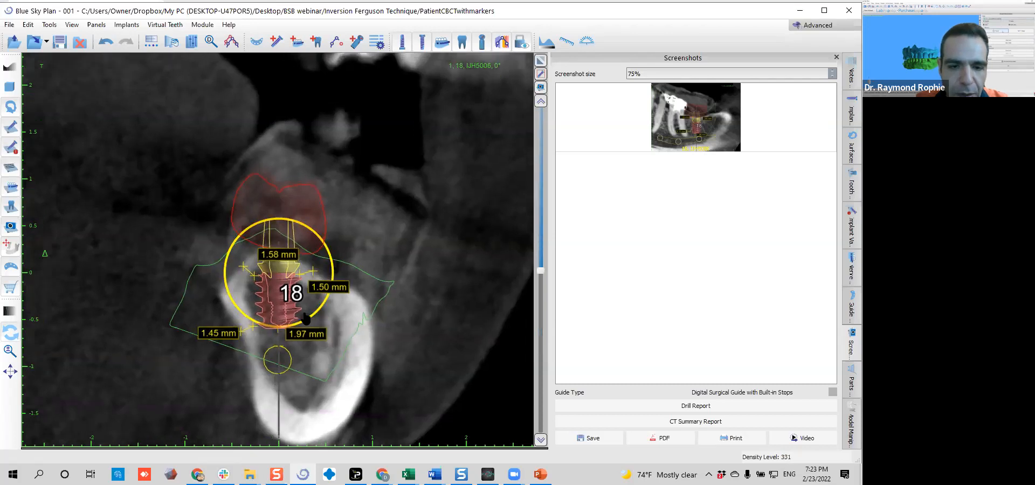
key(Right)
key(Right)
key(Right)
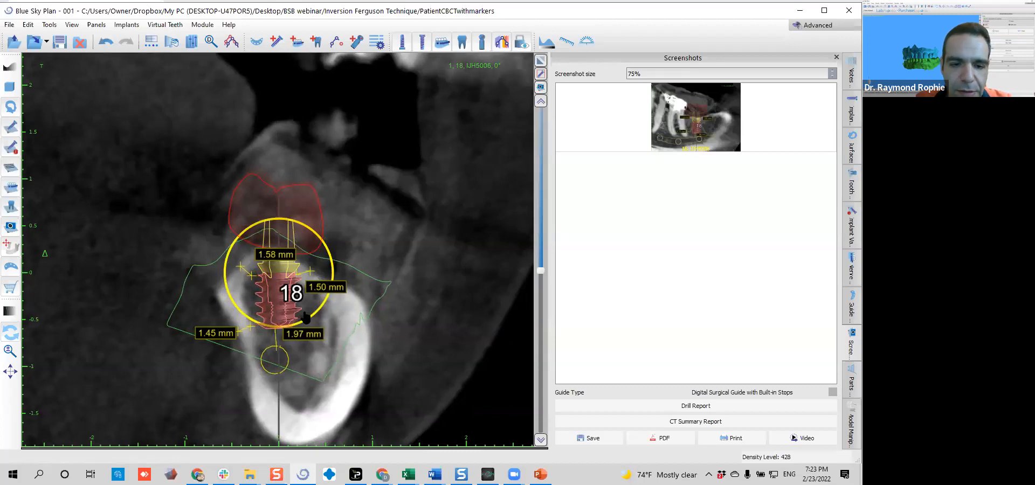
drag(319, 316, 321, 315)
key(Left)
key(Left)
key(Left)
key(Left)
key(Left)
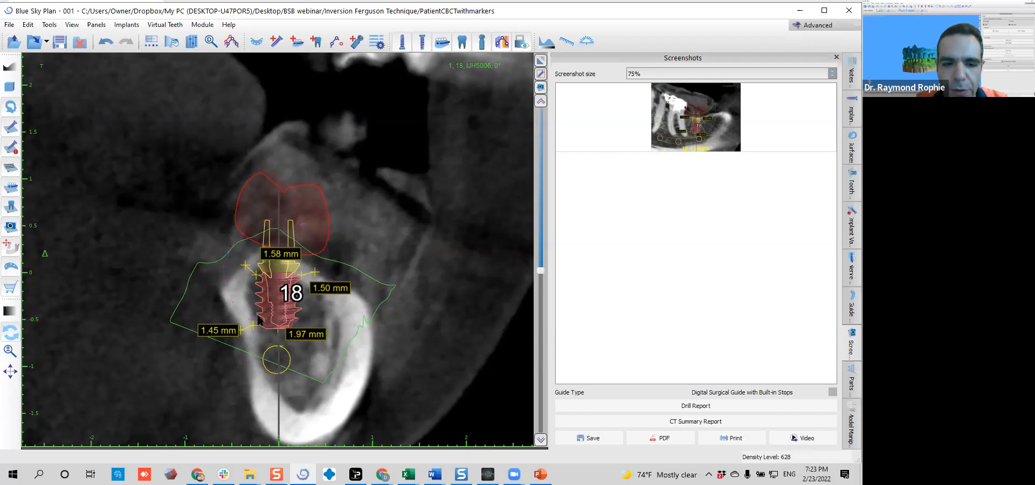
click(317, 315)
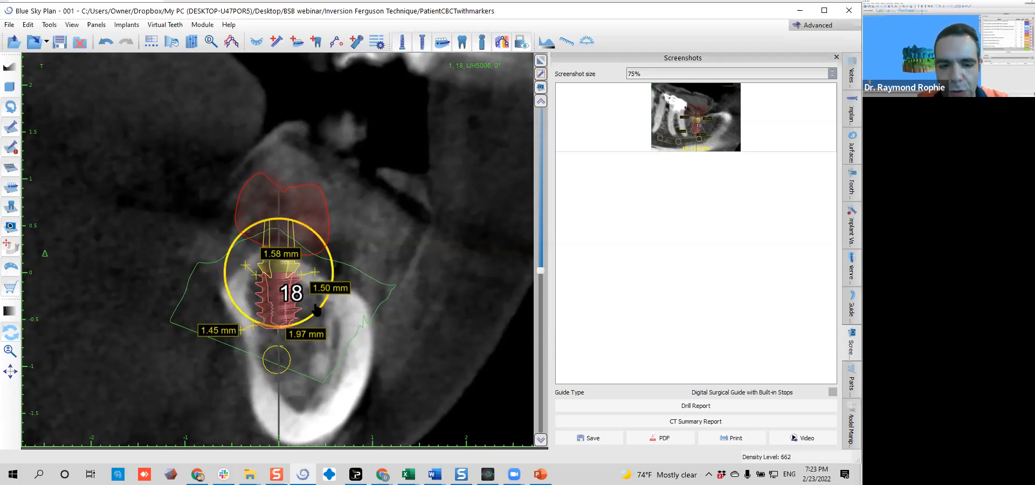
drag(325, 312, 323, 313)
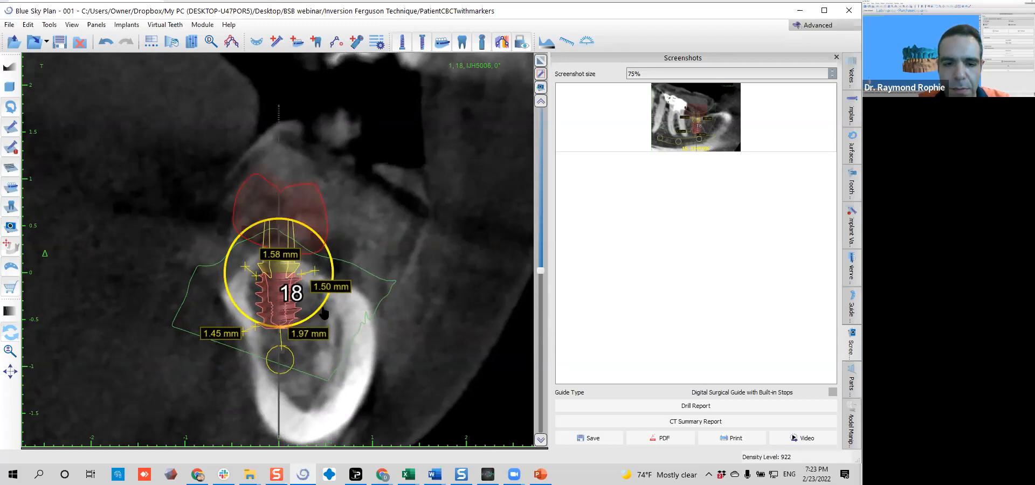
drag(317, 273, 229, 274)
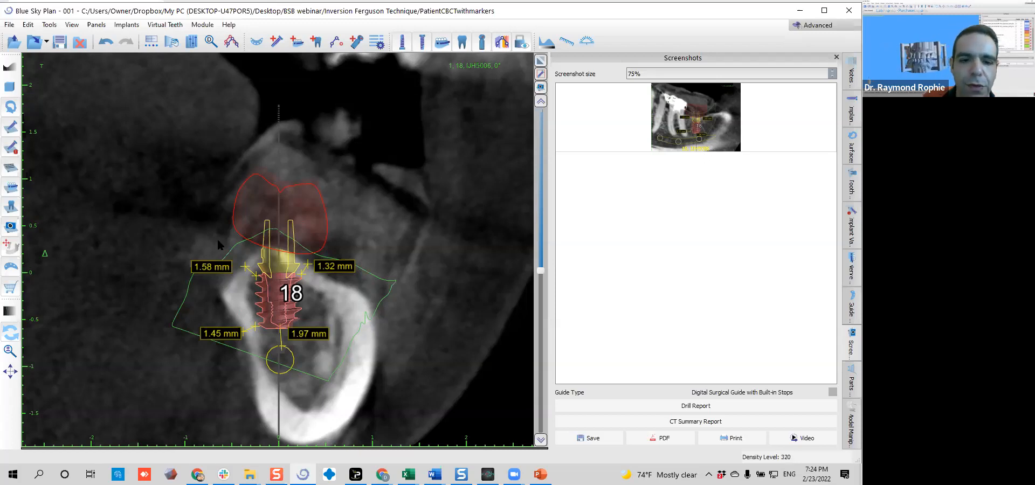
Bring up the mesiodistal cross-section at -90° and nudge the implant slightly upward, away from the nerve
scroll(219, 245, down, 5)
scroll(220, 246, down, 10)
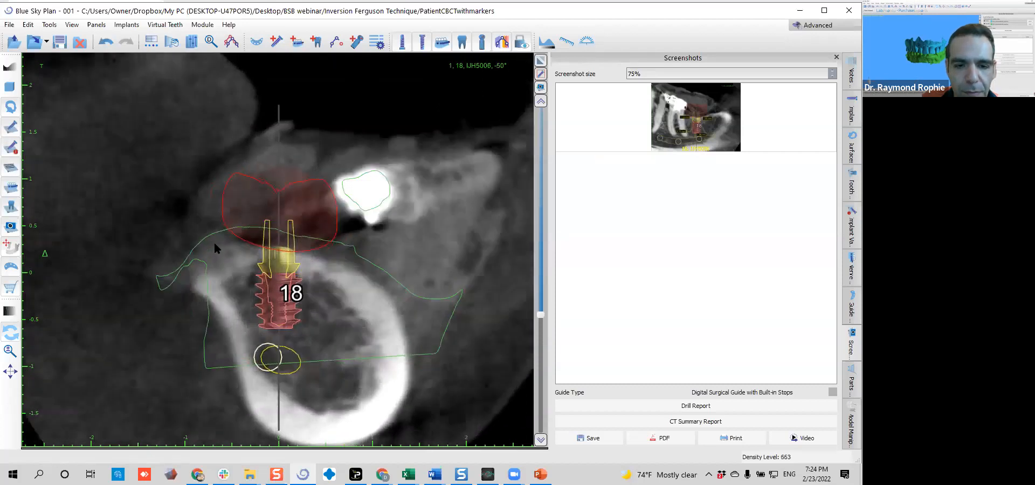
scroll(215, 236, down, 4)
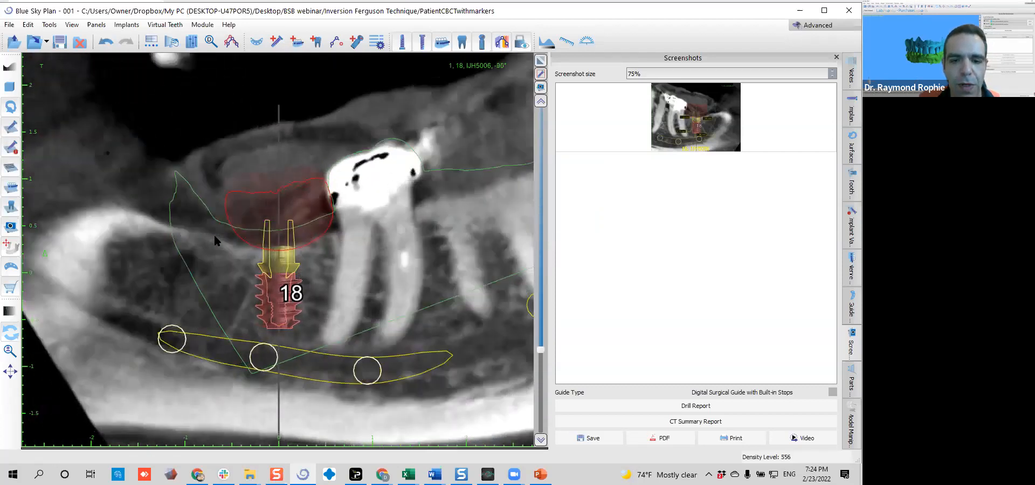
scroll(218, 245, up, 1)
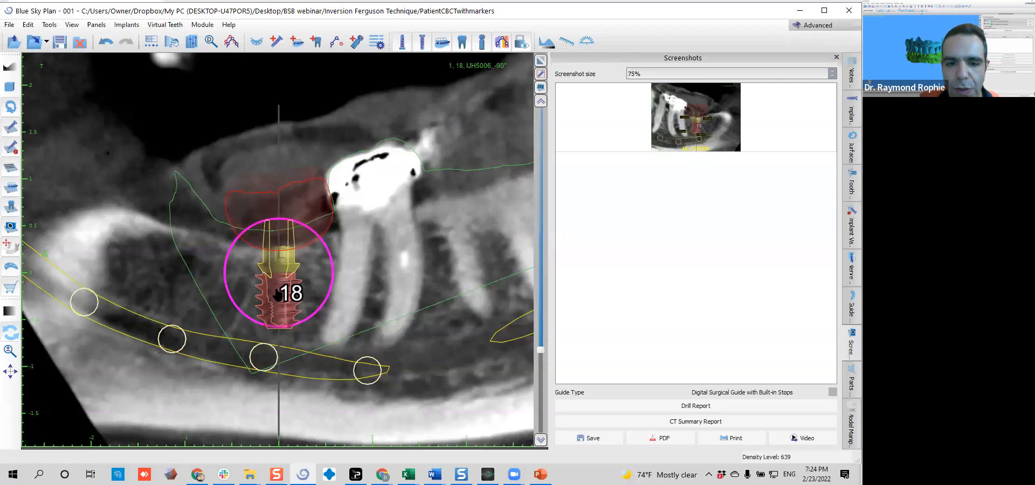
key(Up)
key(Up)
key(Up)
key(Up)
key(Up)
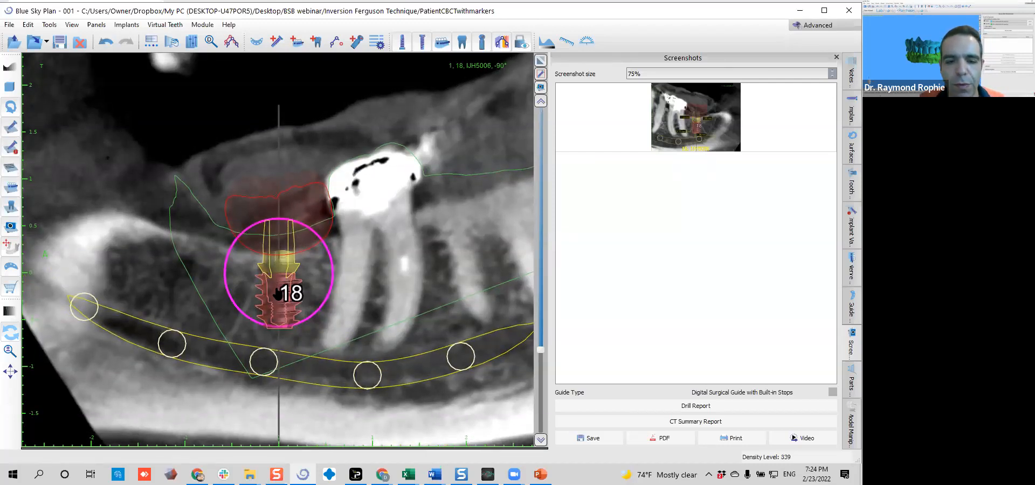
In the buccolingual cross-section at 170°, measure about 1.48 mm from the implant's collar to the crest and slightly nudge the implant
scroll(285, 297, down, 7)
scroll(285, 298, down, 10)
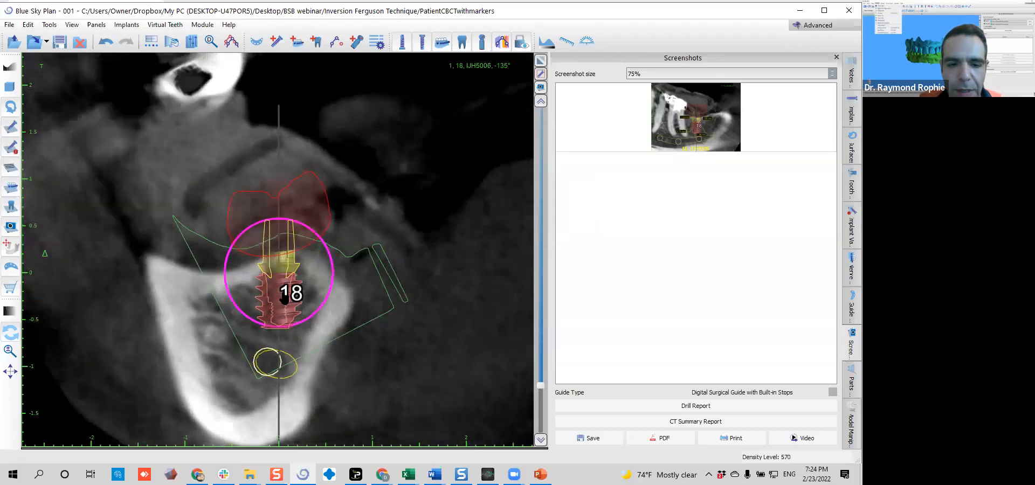
scroll(284, 297, down, 3)
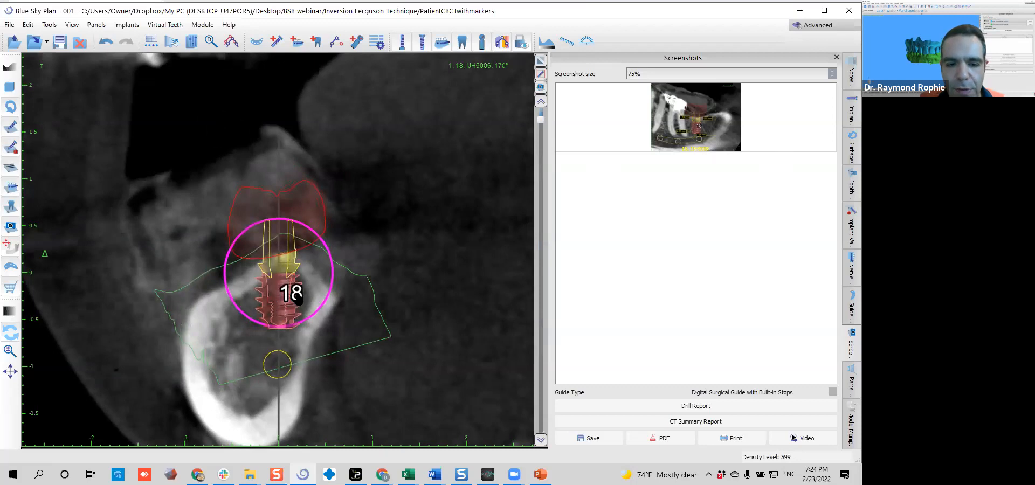
right_drag(244, 298, 241, 324)
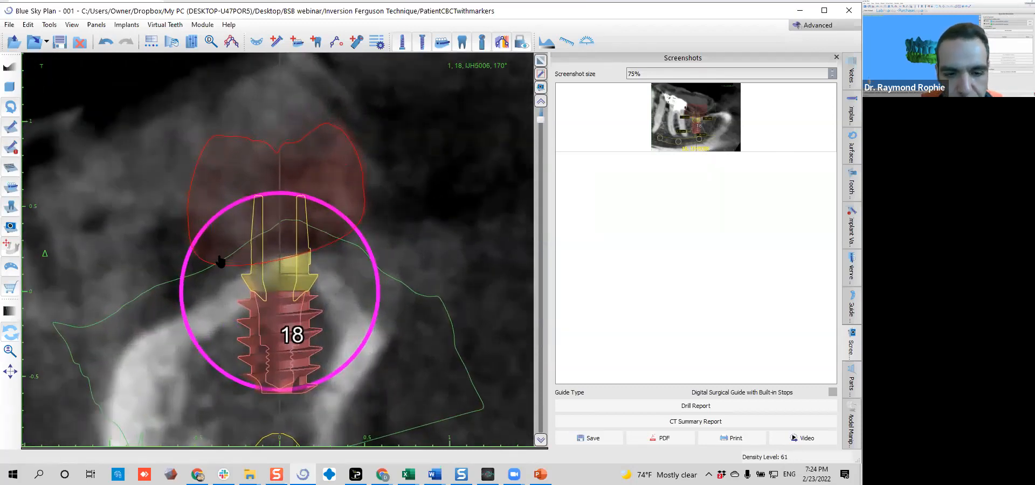
click(222, 288)
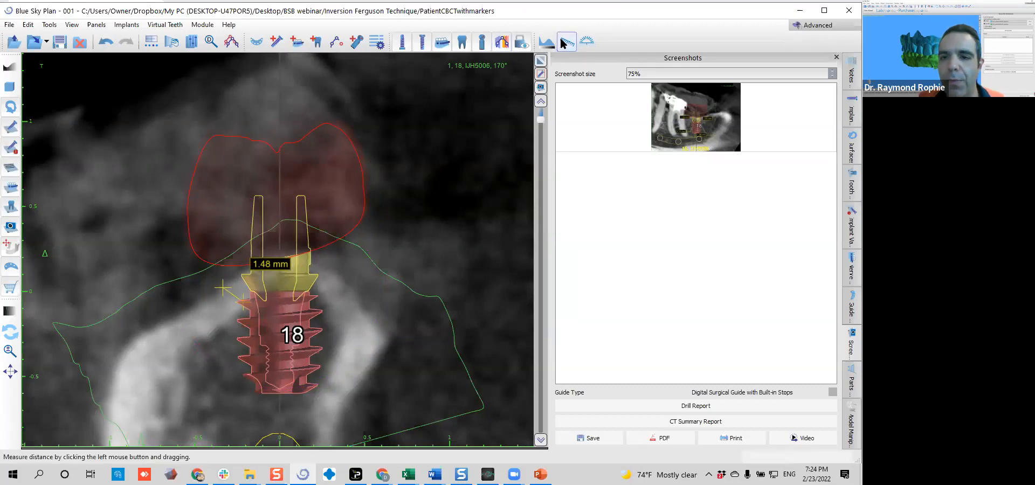
key(Right)
key(Down)
key(Right)
key(Down)
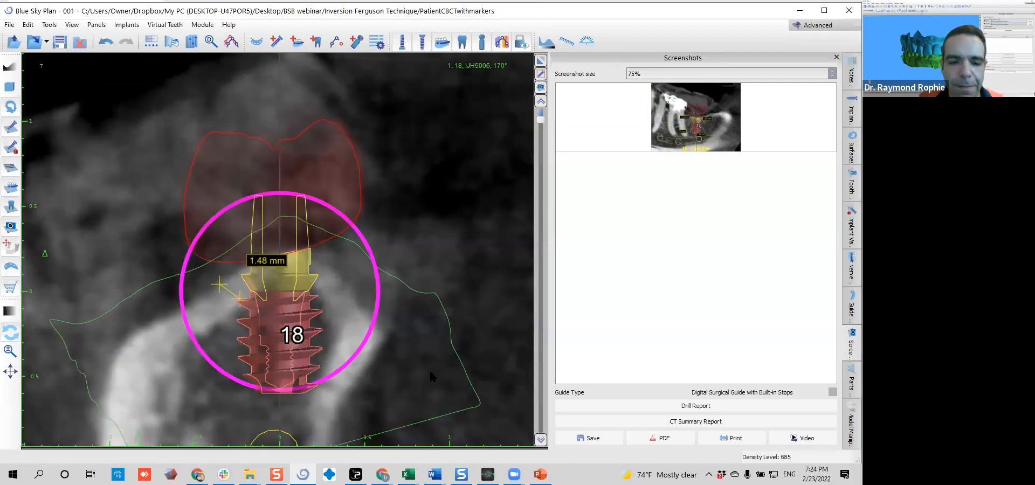
click(374, 323)
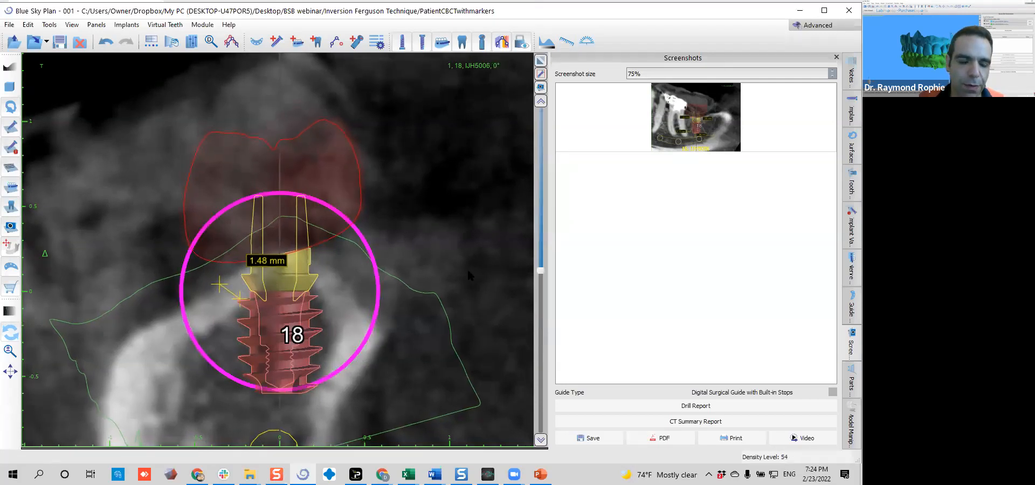
Examine the bone around the implant, bring up the measured mesiodistal cross-section at -70°, and undo the last implant tilt
middle_drag(468, 270, 508, 177)
drag(405, 253, 405, 256)
middle_drag(465, 243, 472, 234)
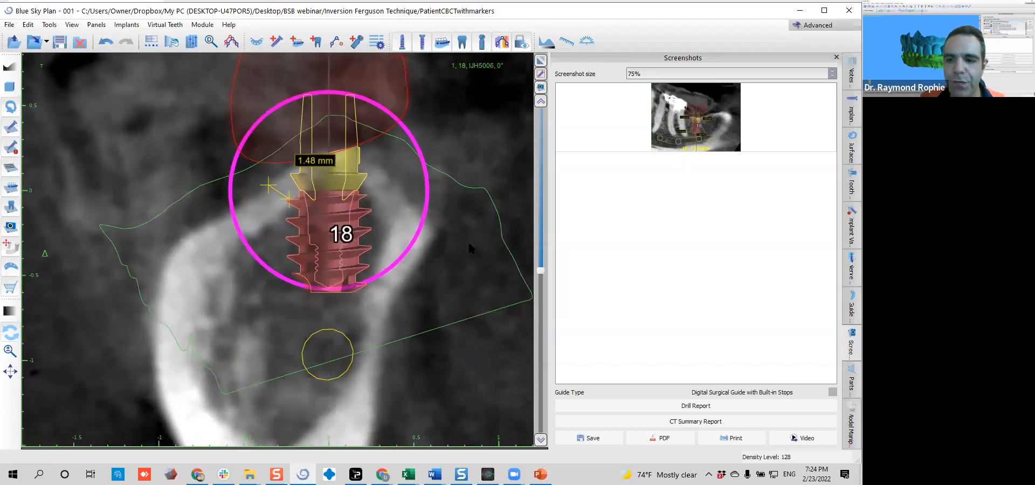
right_drag(473, 232, 444, 274)
middle_drag(445, 274, 446, 307)
click(447, 308)
scroll(400, 248, down, 20)
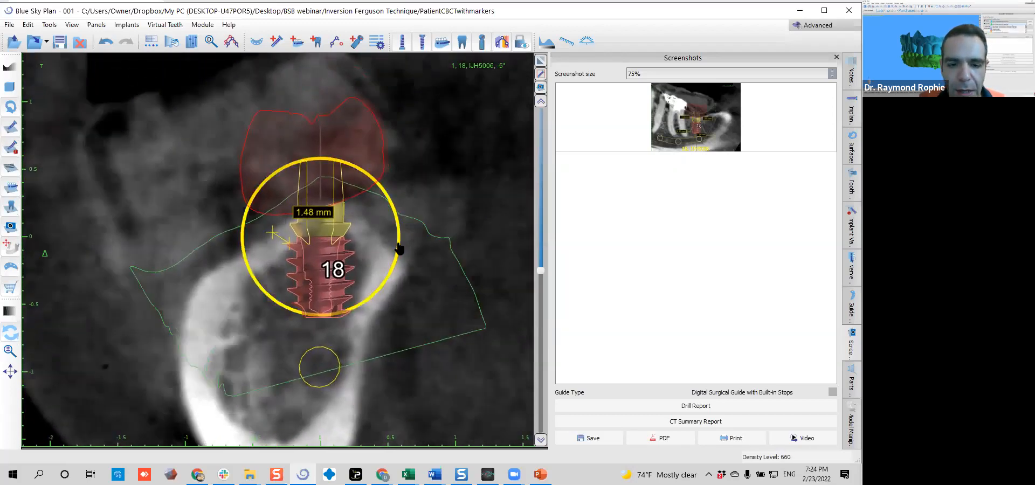
scroll(400, 248, down, 20)
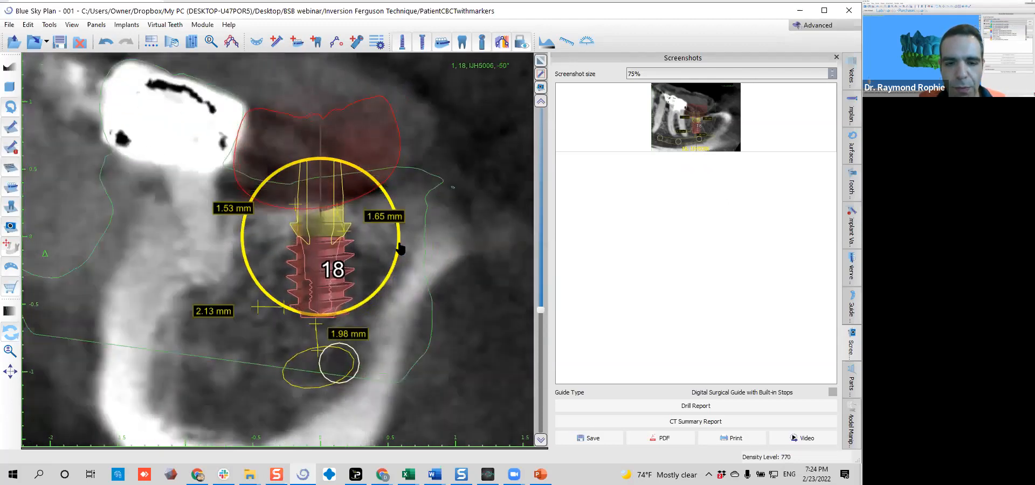
scroll(399, 247, down, 20)
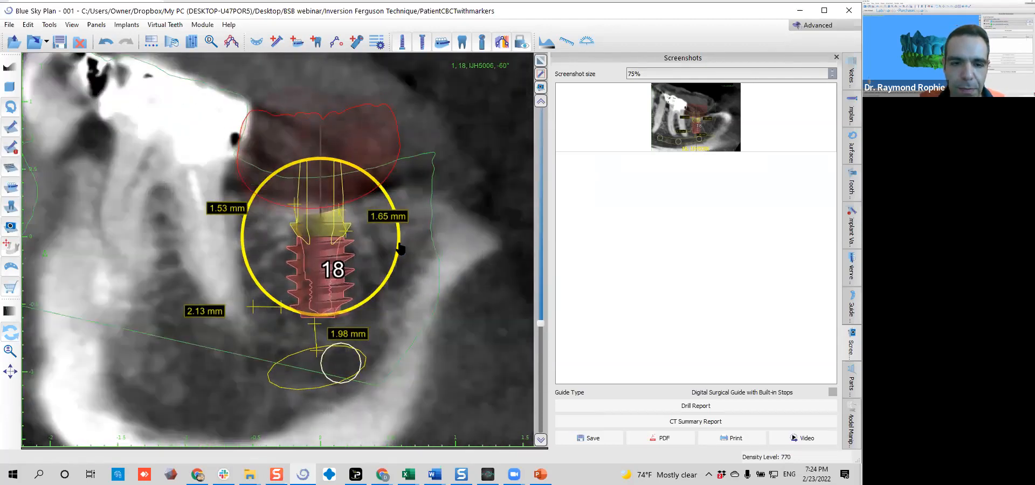
scroll(399, 248, down, 1)
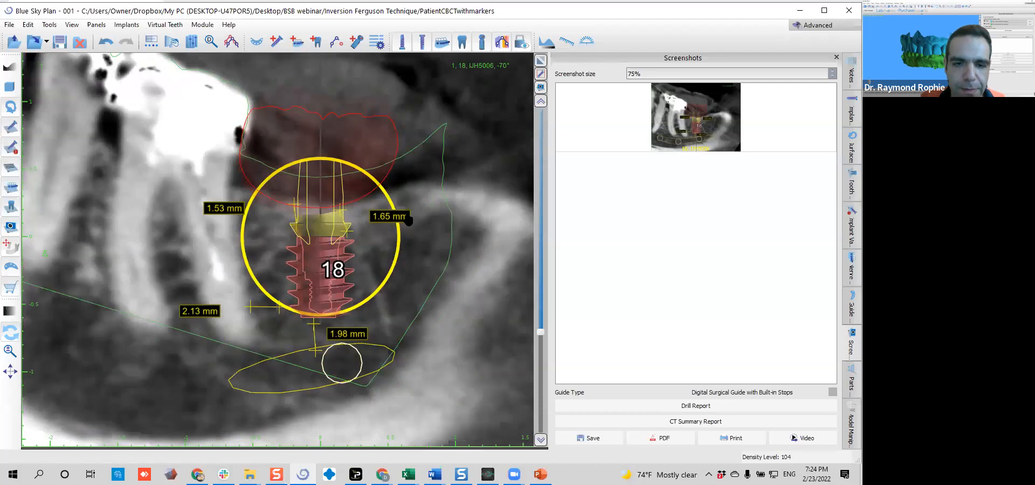
scroll(407, 211, up, 5)
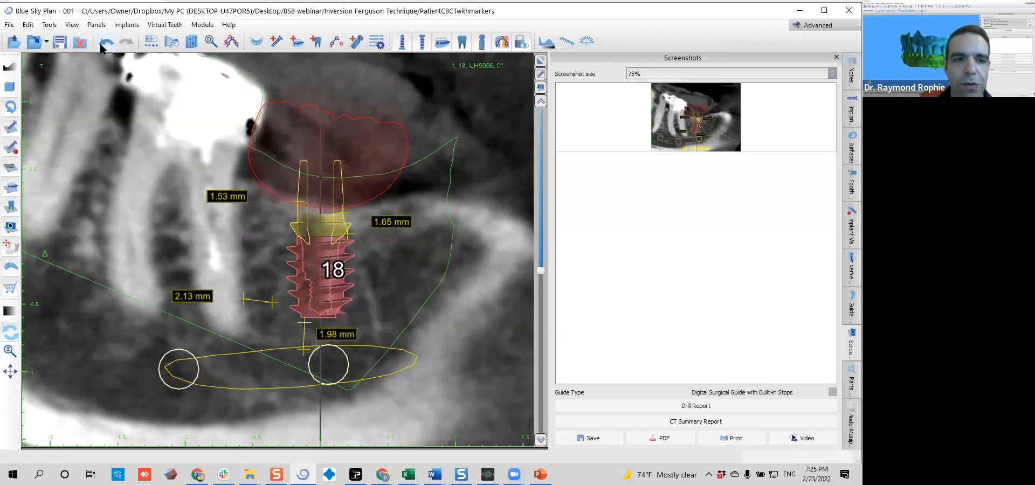
drag(354, 279, 380, 252)
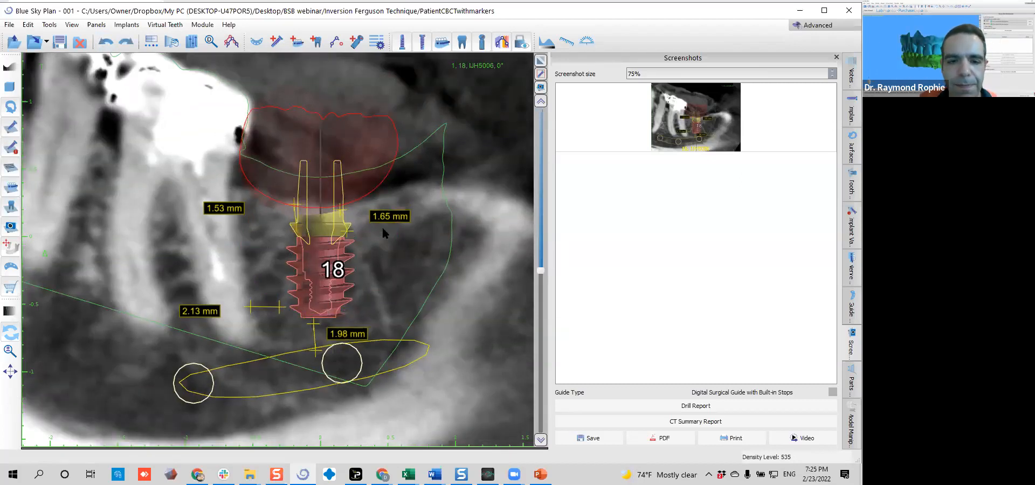
Remove the 1.65 mm distal crest measurement and draw a new one about 1.44 mm long beside the abutment
right_click(349, 238)
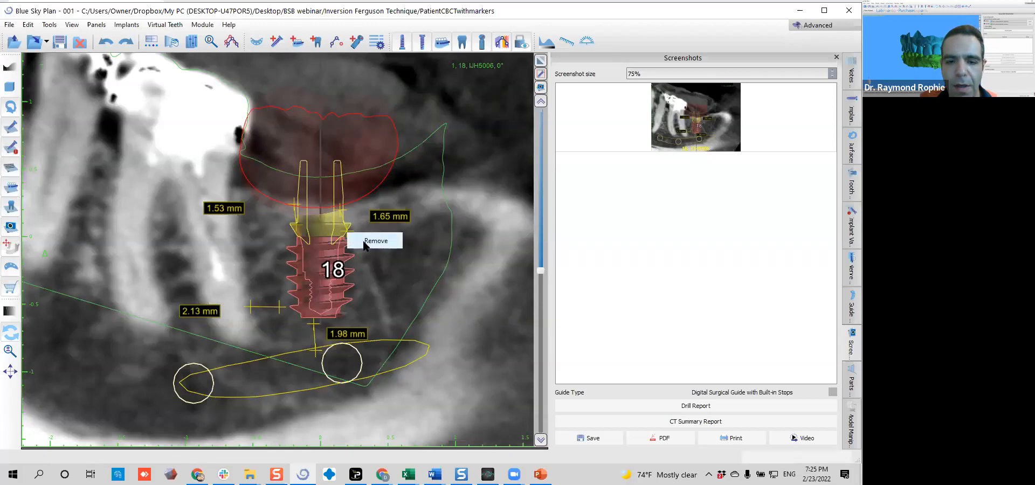
click(387, 226)
right_click(386, 220)
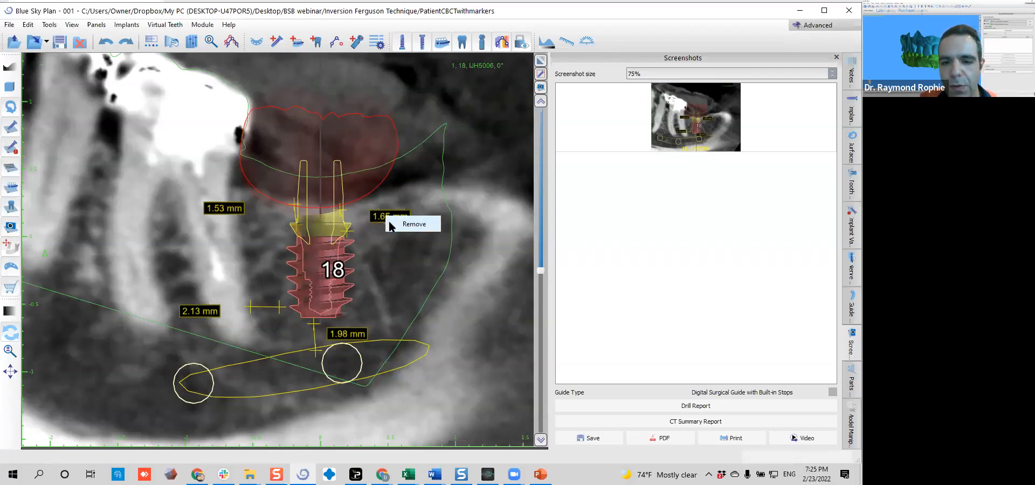
click(381, 224)
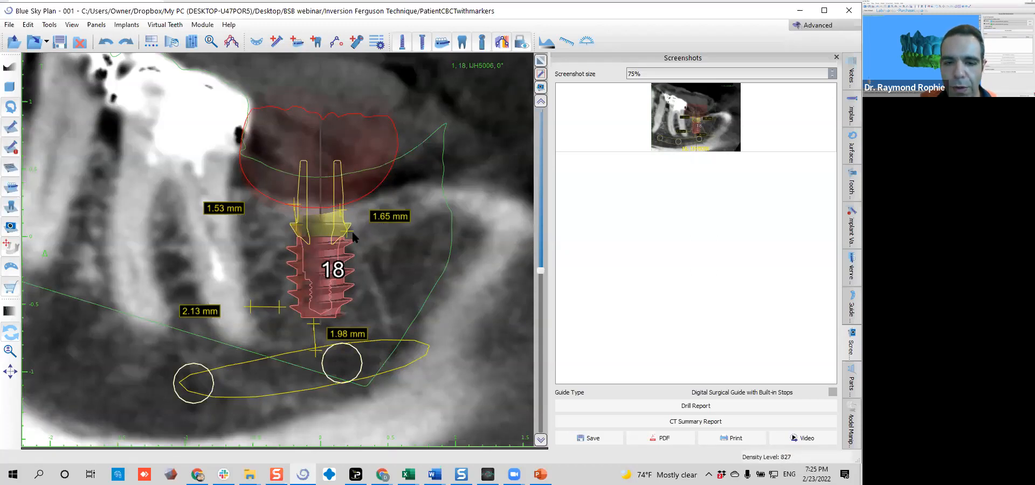
right_click(381, 218)
click(399, 222)
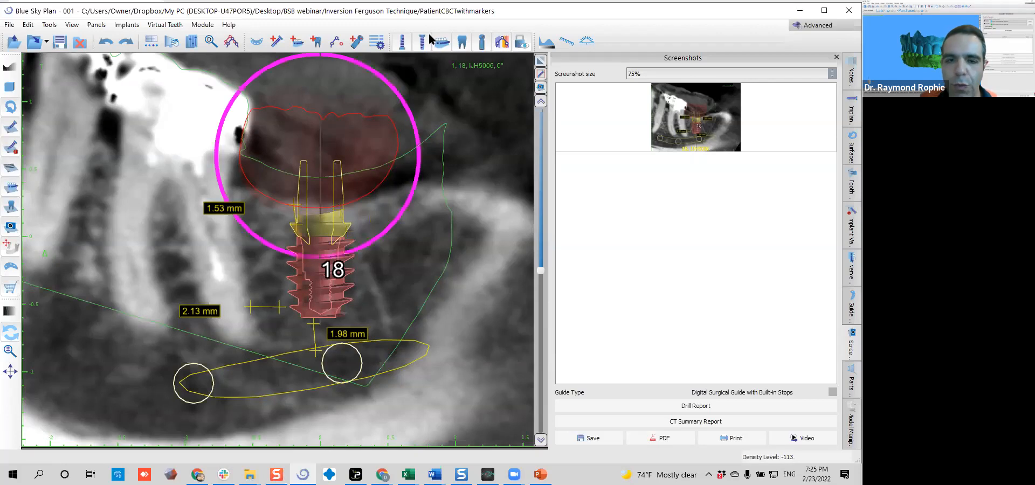
click(567, 40)
drag(354, 217, 346, 203)
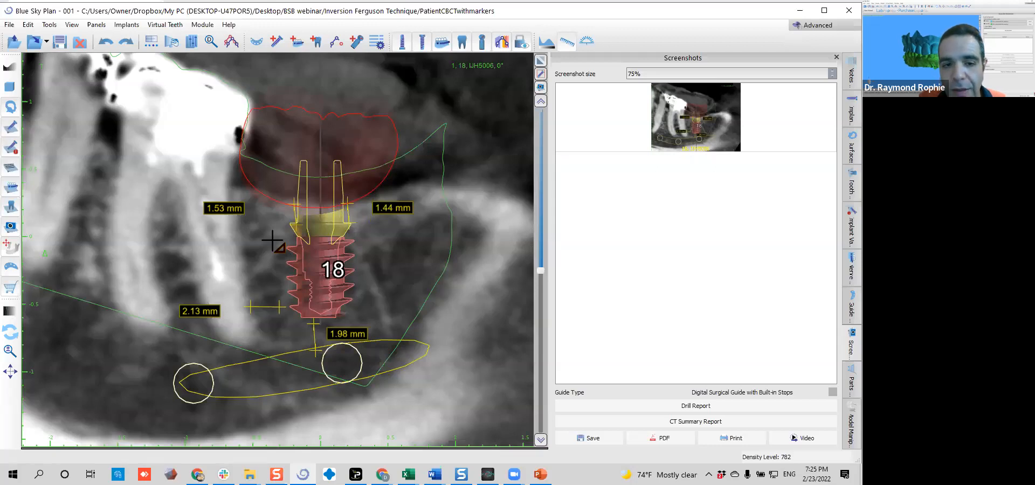
click(565, 40)
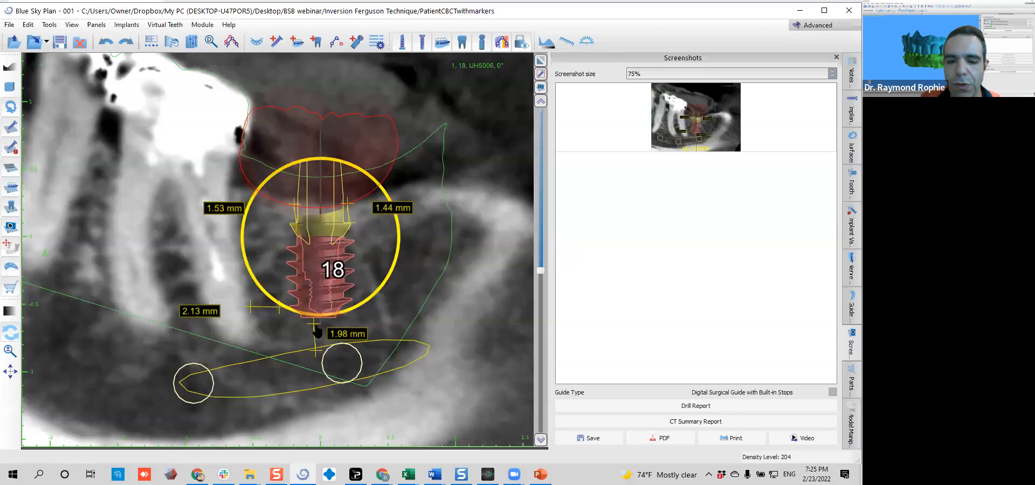
Extend the apex-to-nerve measurement to about 2.18 mm and the root-to-implant measurement to about 2.69 mm by adjusting their endpoints
drag(314, 328, 314, 323)
drag(316, 357, 316, 354)
drag(279, 313, 287, 313)
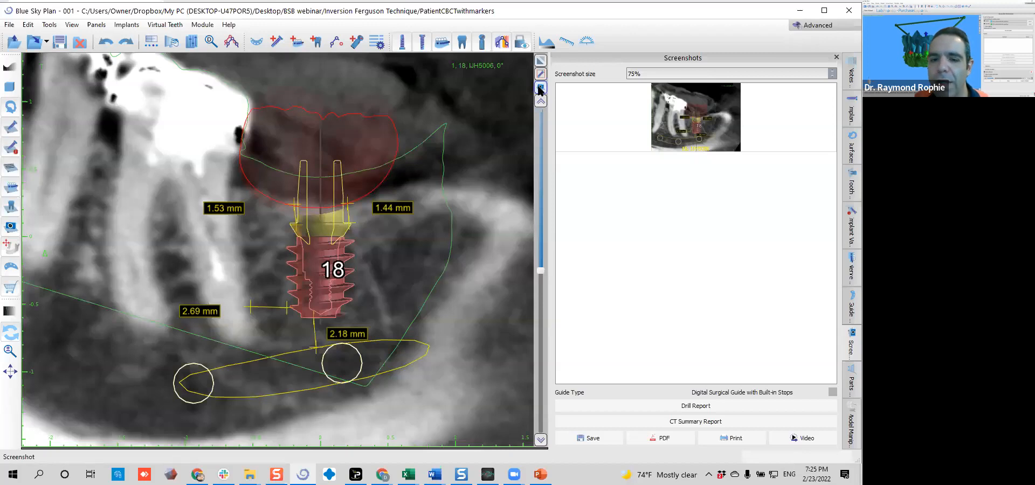
Bring up the measured buccolingual cross-section at -105° and capture a screenshot of it
scroll(440, 243, down, 9)
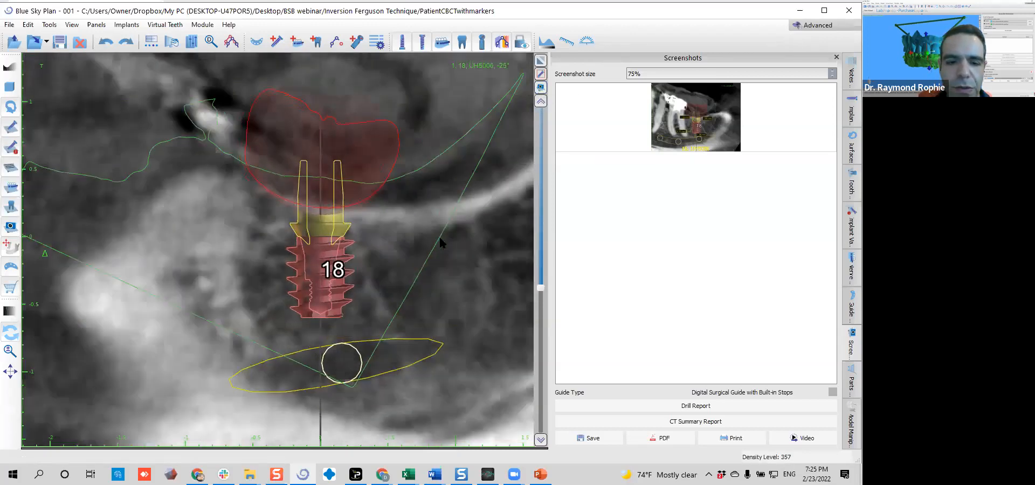
scroll(440, 238, down, 9)
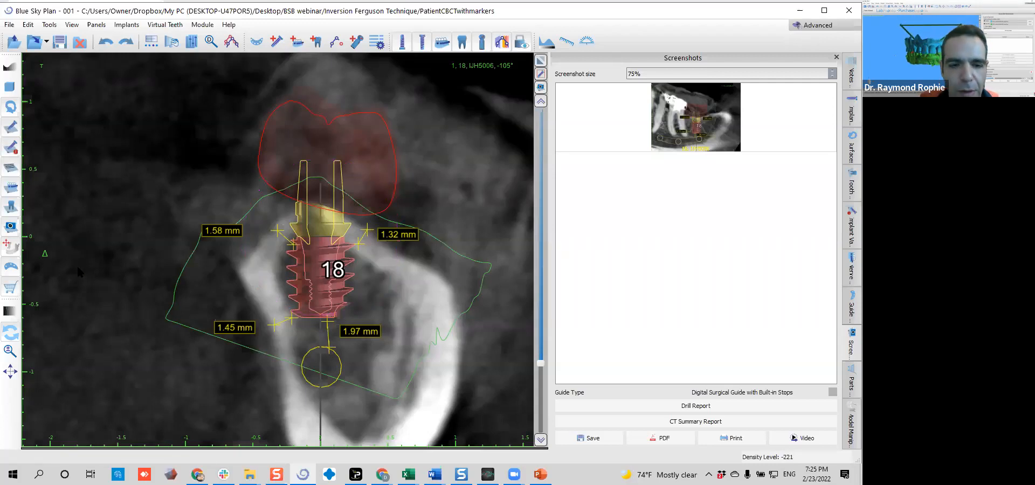
click(541, 87)
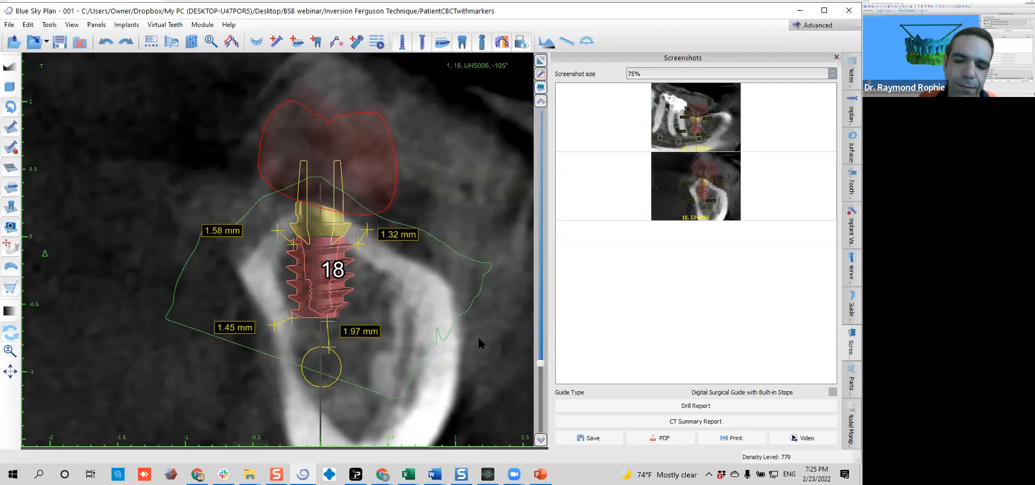
Return to the multi-view layout and rotate the 3D jaw model to examine the implant and virtual tooth at site 18
scroll(479, 339, down, 5)
click(541, 59)
drag(190, 400, 114, 373)
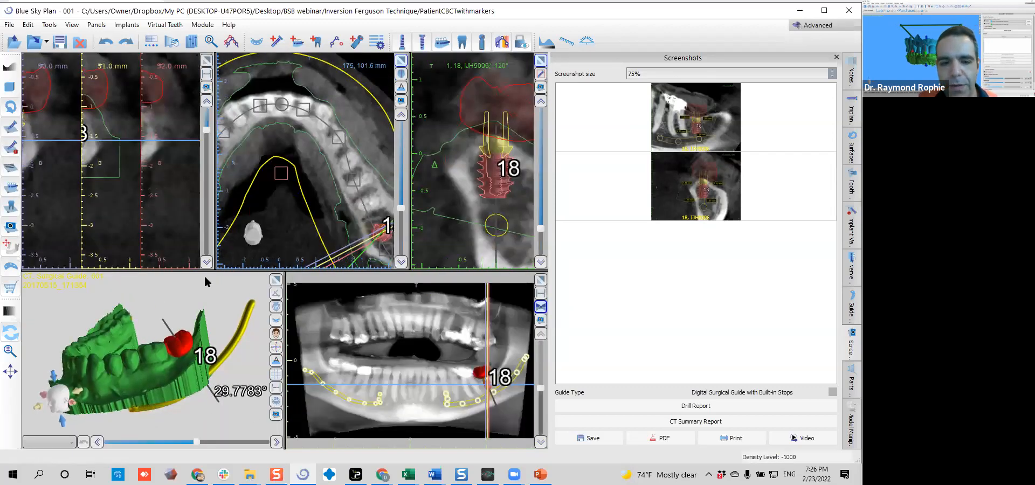
drag(268, 304, 262, 325)
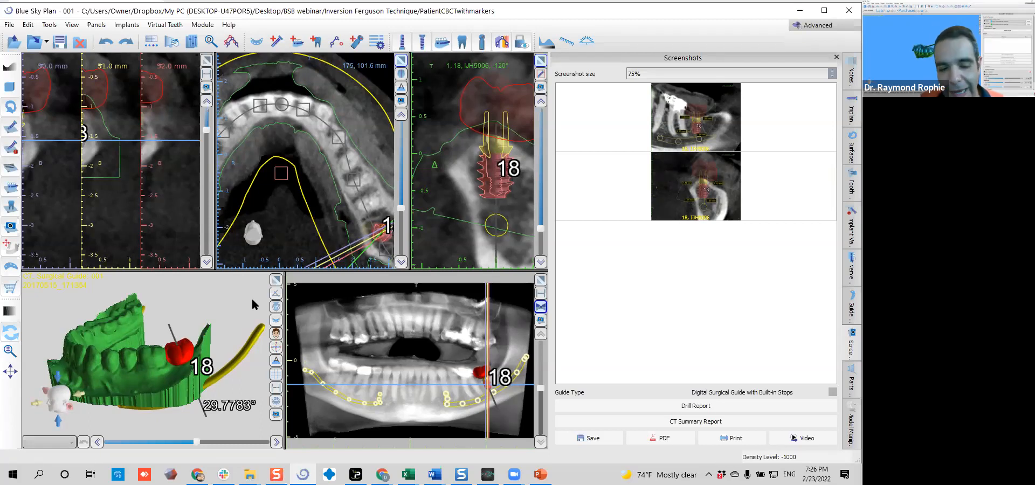
Enlarge the 3D view and rotate the jaw model to inspect the virtual tooth at site 18 from the side and occlusally
click(276, 281)
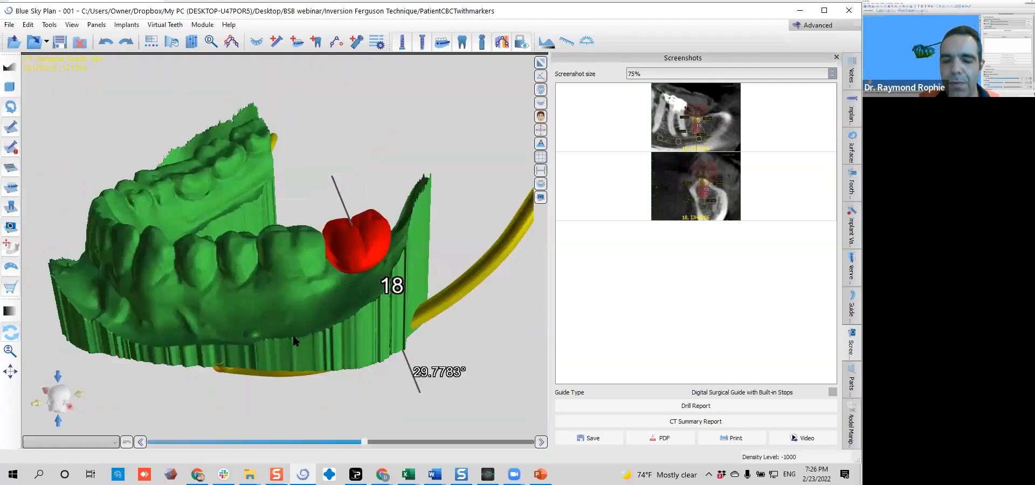
drag(241, 150, 359, 247)
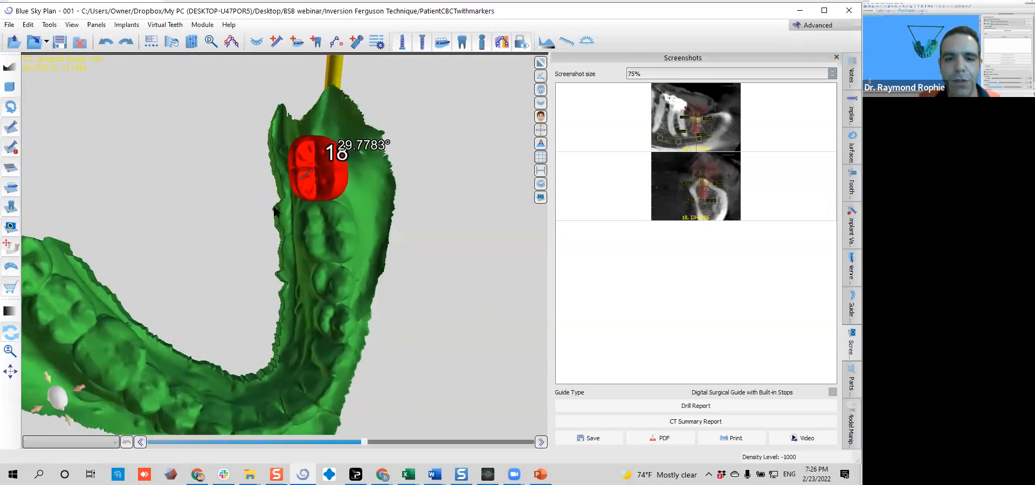
click(291, 157)
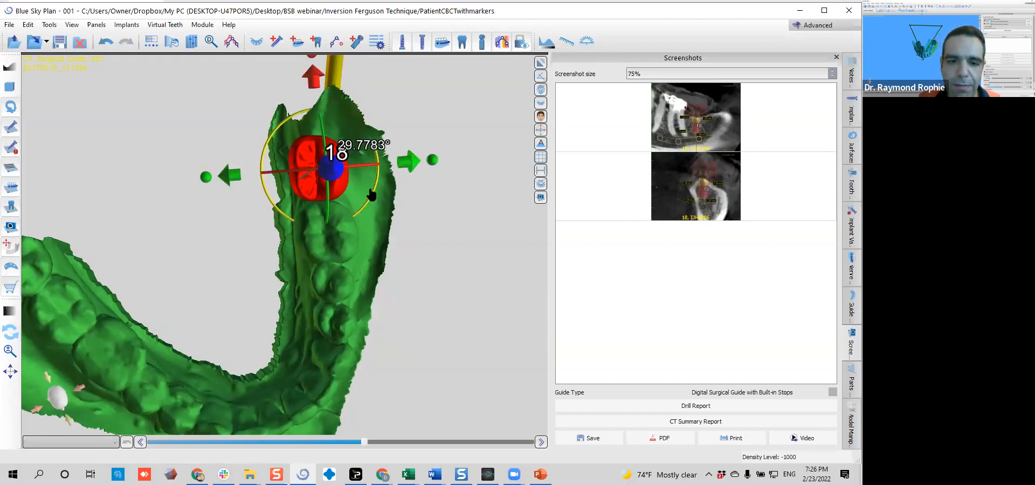
drag(370, 192, 161, 290)
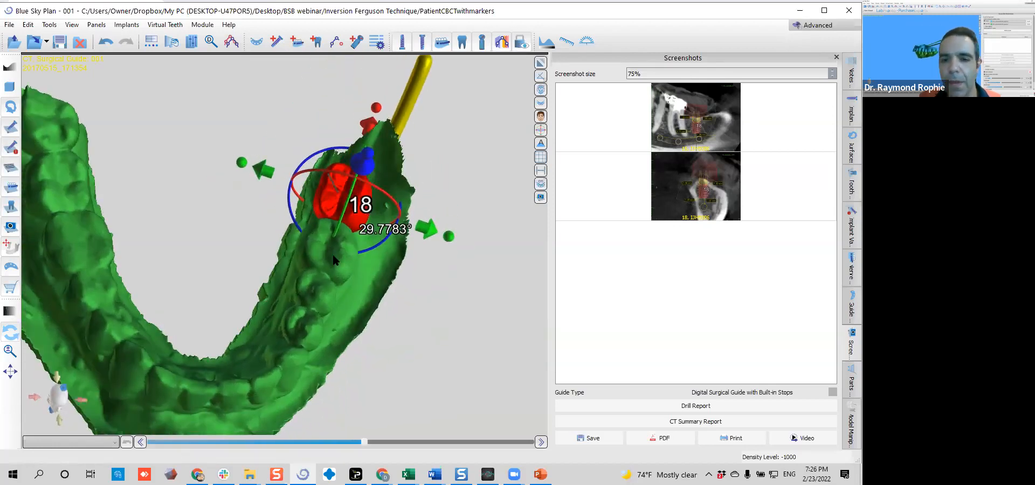
Enable the CT volume rendering in the 3D view and orient the jaw to a lateral view of site 18
click(540, 89)
click(564, 89)
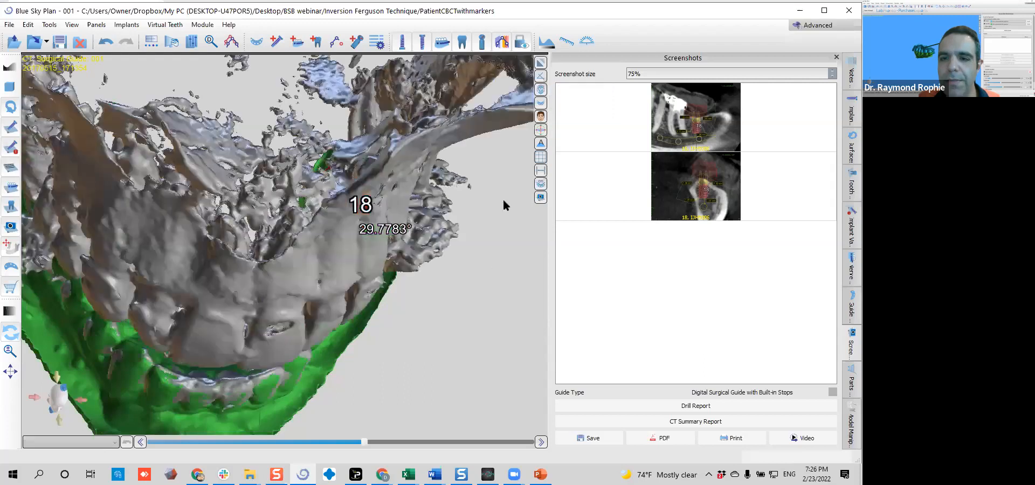
drag(463, 325, 218, 235)
drag(187, 342, 463, 364)
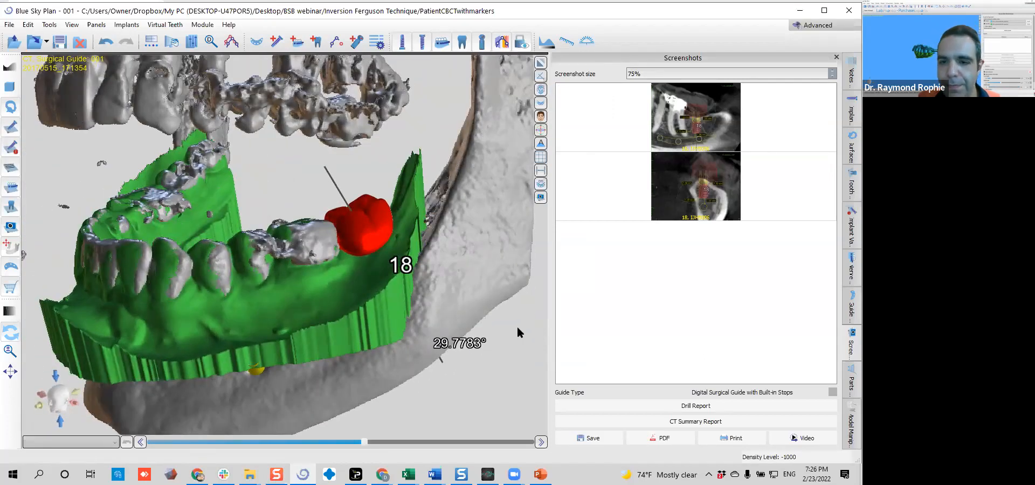
Hide the green inverted mesh surface so the mandible, roots and implant are exposed in the 3D view
click(541, 103)
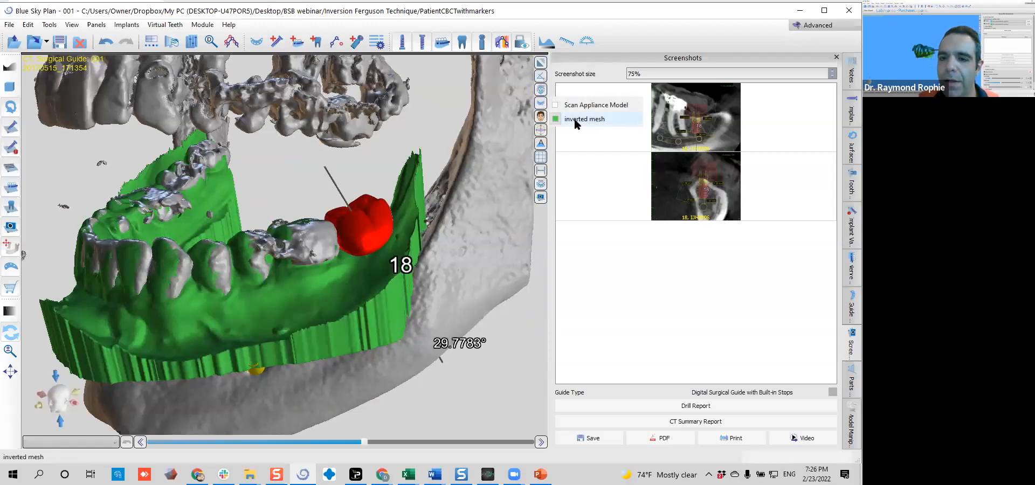
click(543, 105)
click(543, 106)
click(543, 105)
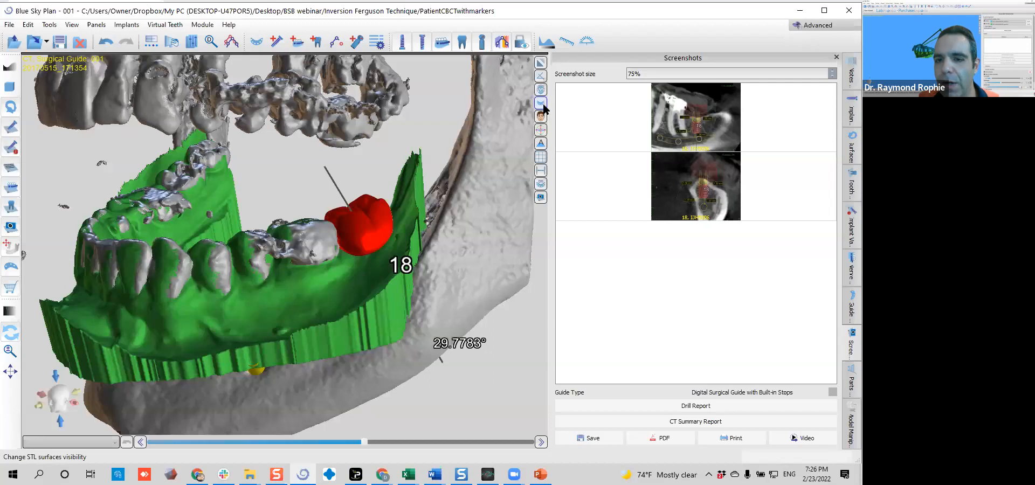
click(543, 106)
click(564, 118)
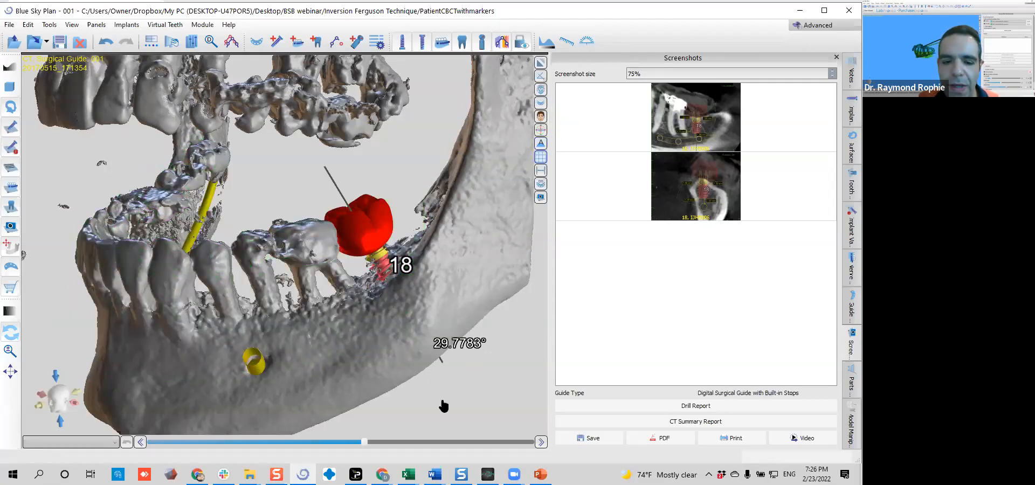
Lower the rendering threshold until the bone surface appears fuller, and frame both jaws from the implant side
drag(354, 445, 315, 448)
drag(248, 353, 361, 257)
drag(317, 442, 300, 441)
drag(95, 309, 229, 296)
scroll(228, 296, down, 7)
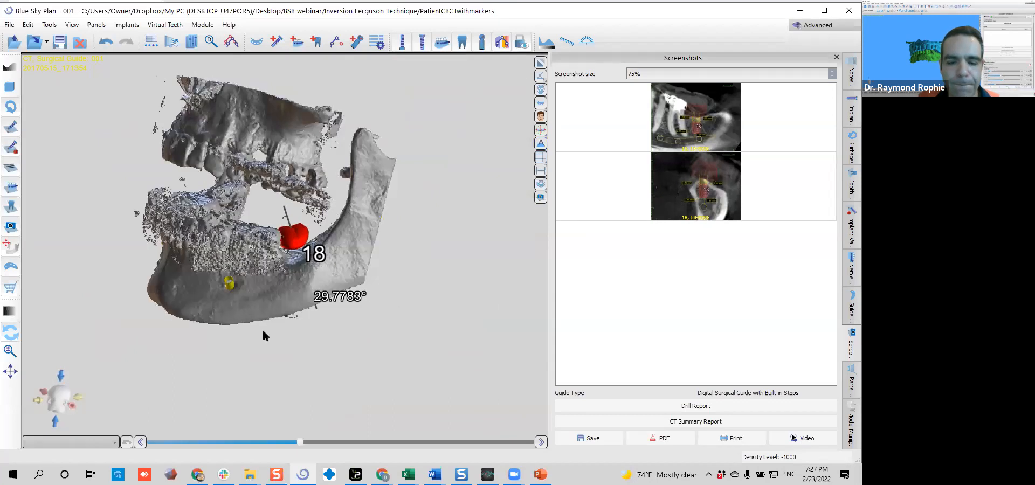
Apply the MIP preset to the 3D volume rendering
click(540, 90)
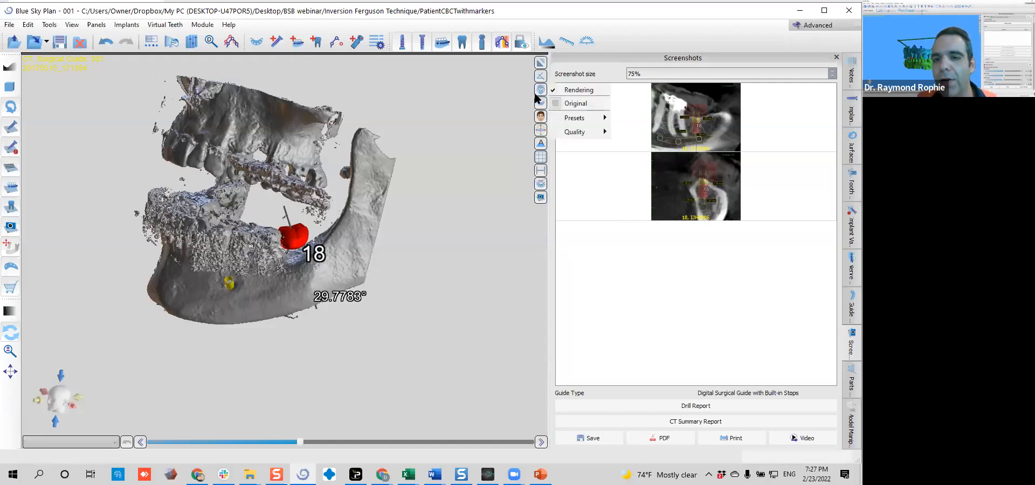
mouse_move(571, 122)
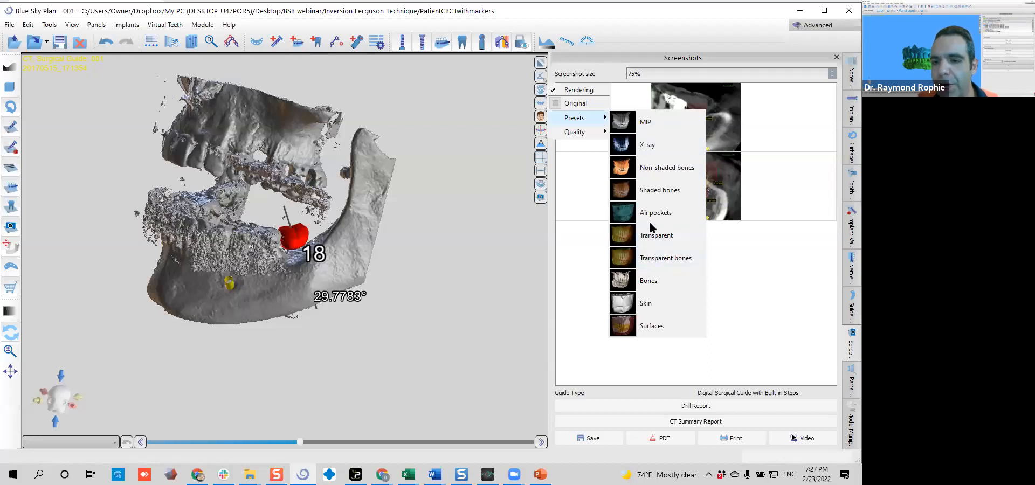
click(643, 123)
scroll(413, 267, up, 5)
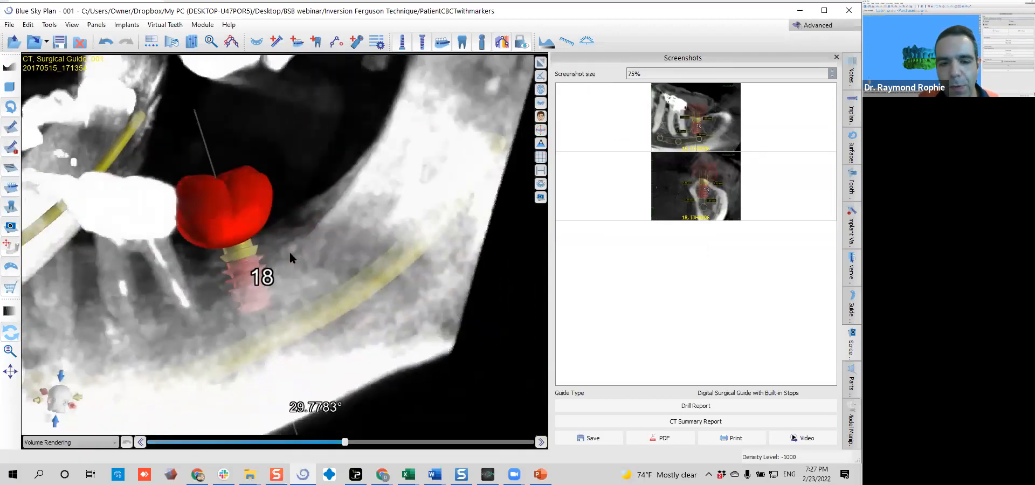
Examine the implant at site 18 in relation to the nerve canal and neighbouring roots from several angles in the MIP rendering
drag(290, 254, 373, 359)
drag(132, 330, 464, 323)
drag(154, 295, 453, 265)
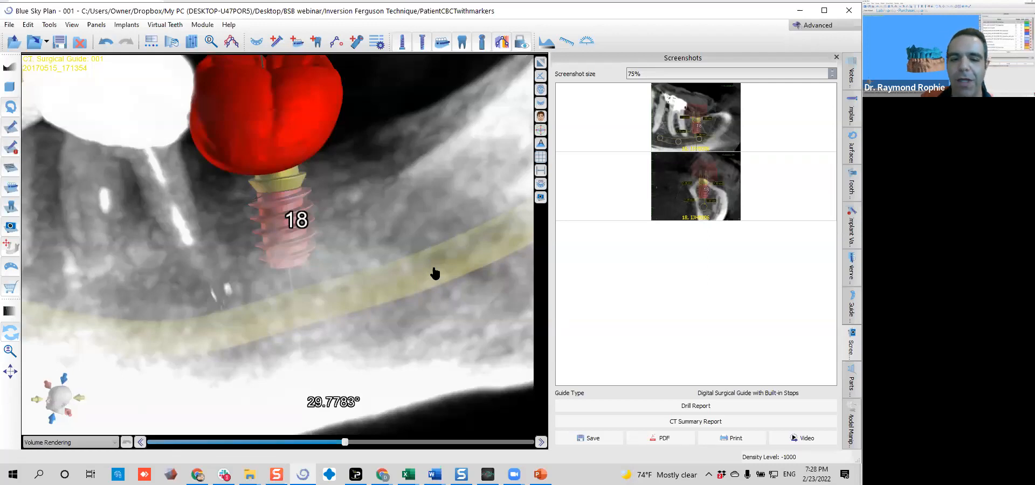
drag(149, 312, 286, 405)
drag(356, 319, 1, 353)
drag(294, 370, 204, 268)
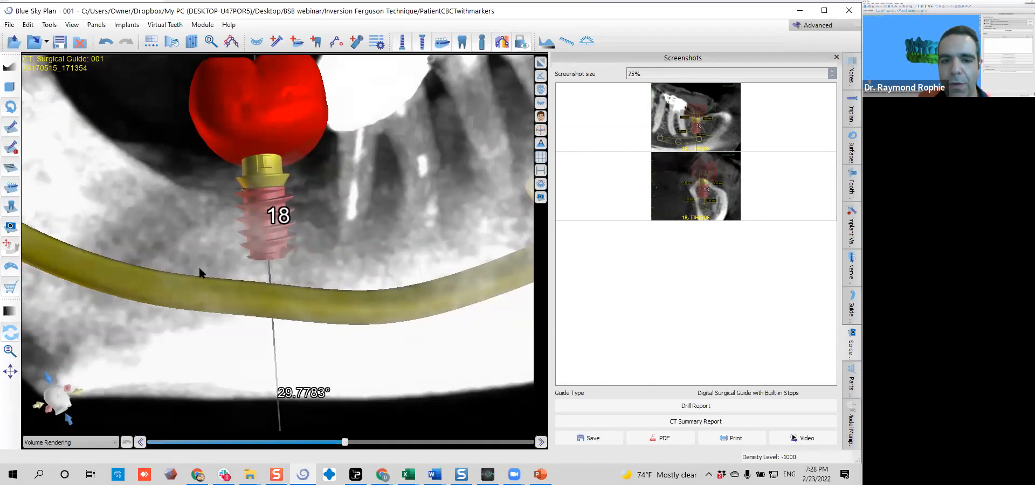
drag(422, 157, 269, 345)
scroll(350, 325, down, 6)
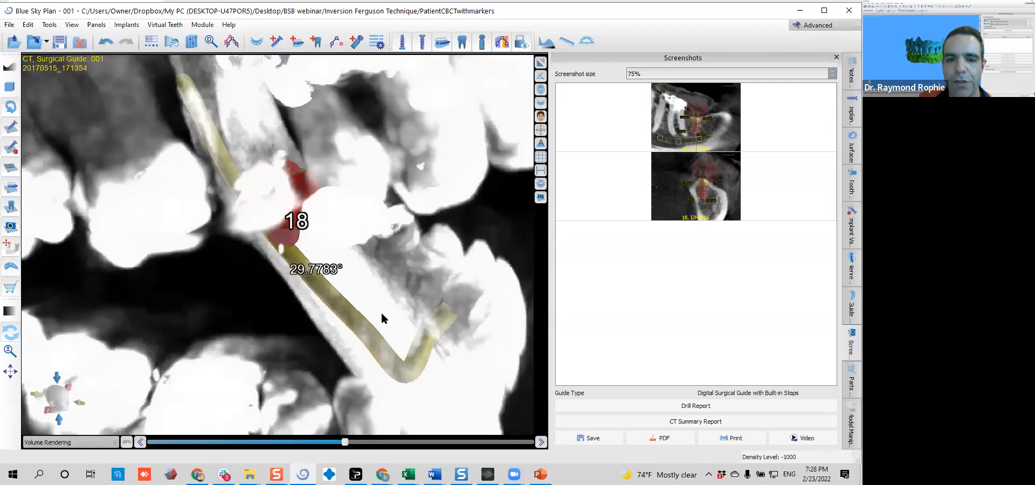
drag(356, 385, 258, 331)
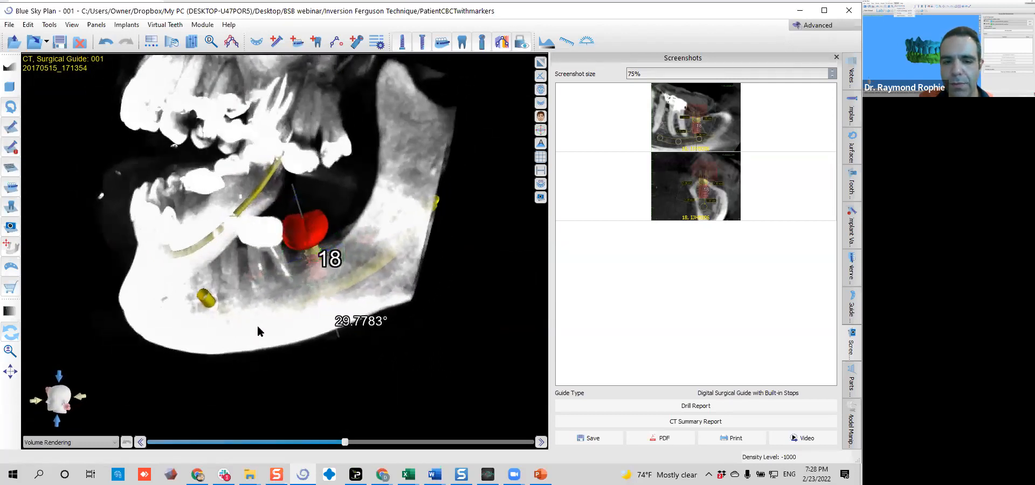
Frame a close-up of the implant, virtual tooth, adjacent roots and nerve canal in the MIP rendering and capture a screenshot
click(541, 93)
click(474, 178)
drag(346, 318, 437, 302)
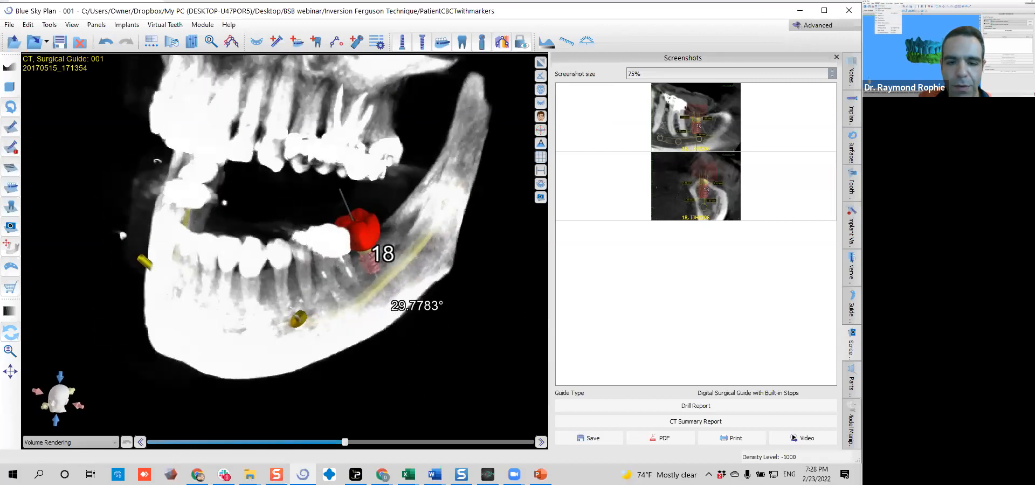
scroll(512, 305, up, 4)
middle_drag(516, 305, 302, 283)
scroll(352, 300, up, 4)
middle_drag(454, 272, 488, 261)
drag(428, 302, 382, 353)
middle_drag(353, 337, 389, 362)
drag(390, 366, 430, 300)
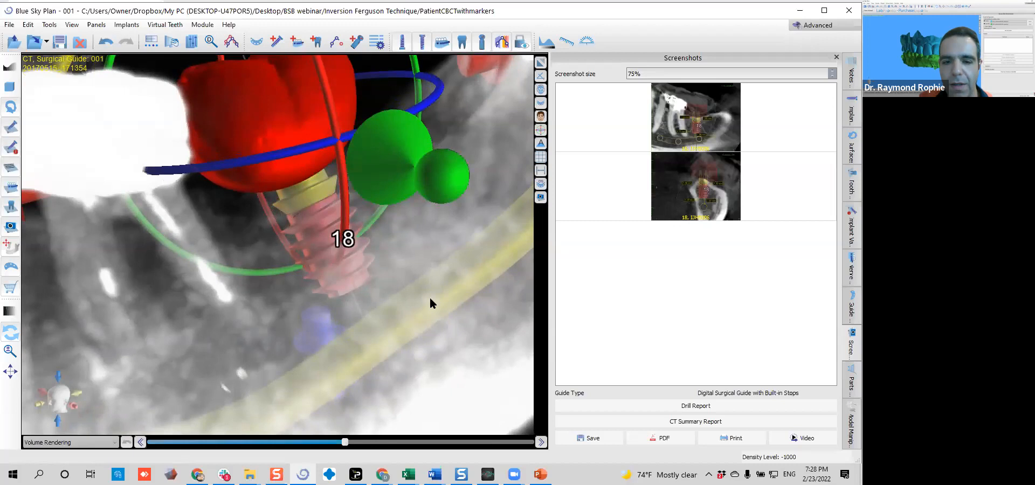
click(541, 198)
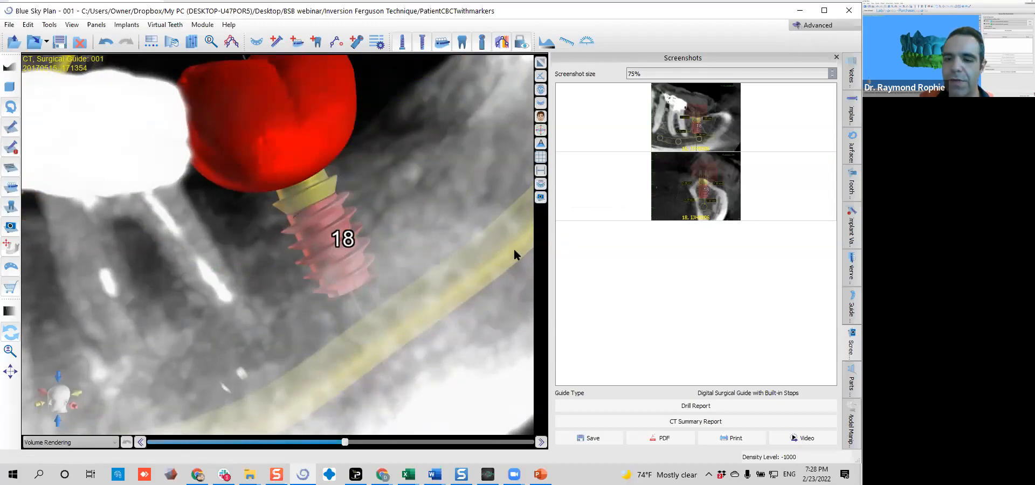
Frame the whole mandible from the implant side in the MIP rendering and capture a screenshot of it
scroll(474, 283, down, 4)
scroll(148, 277, down, 4)
drag(141, 277, 313, 273)
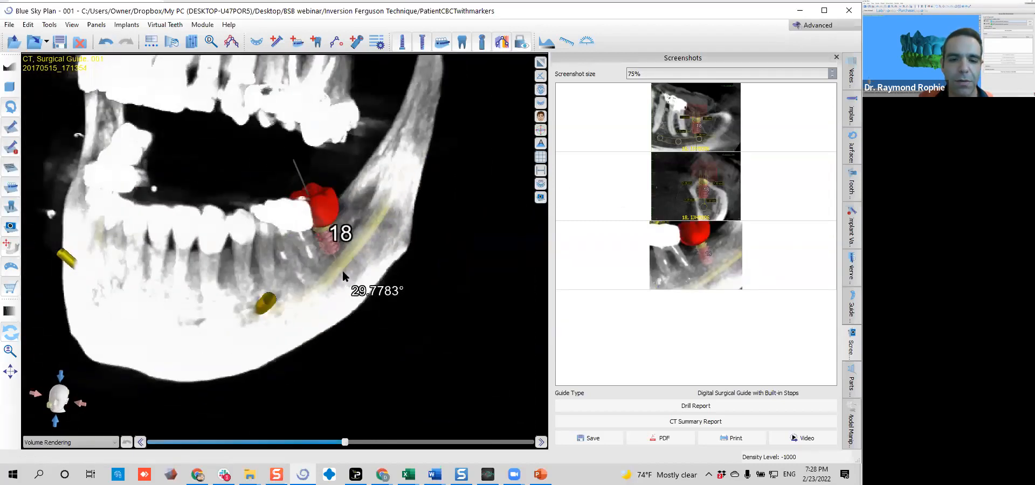
click(541, 198)
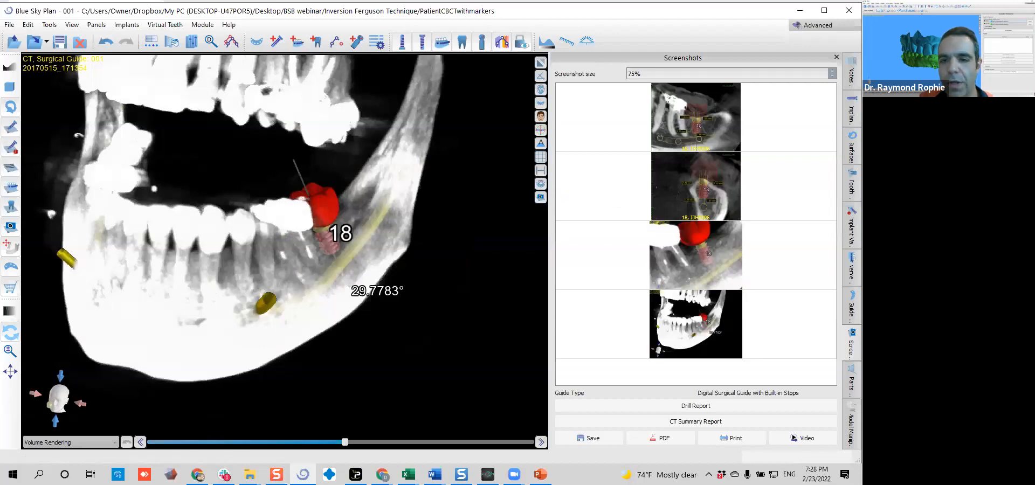
Switch the 3D volume rendering to the Surfaces preset
click(541, 89)
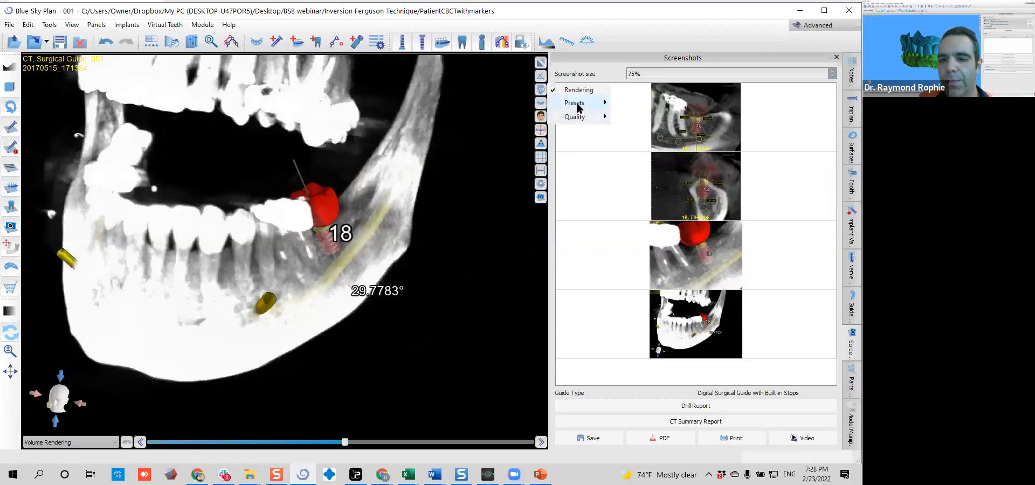
mouse_move(578, 107)
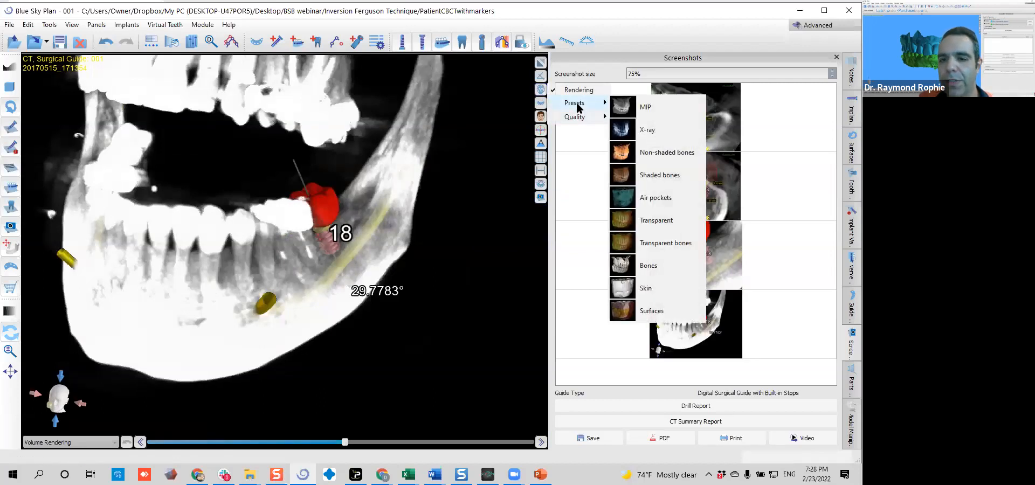
click(648, 307)
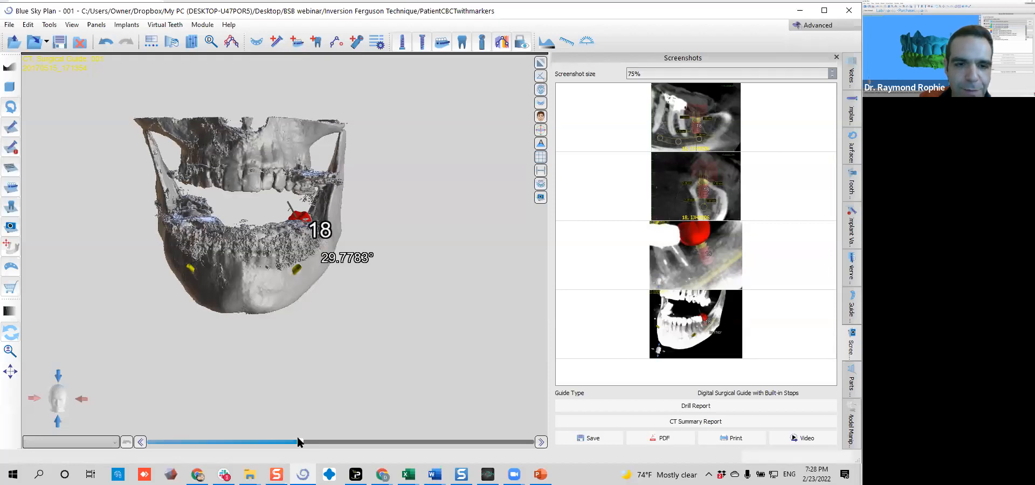
Lower the rendering threshold to display the facial skin, and examine the face in profile and close up around the lips
drag(299, 438, 164, 444)
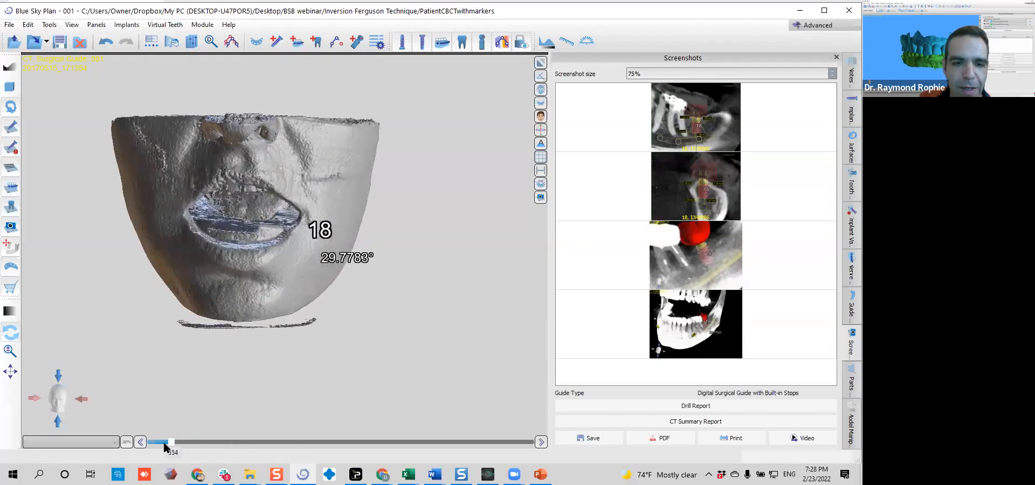
drag(301, 339, 202, 228)
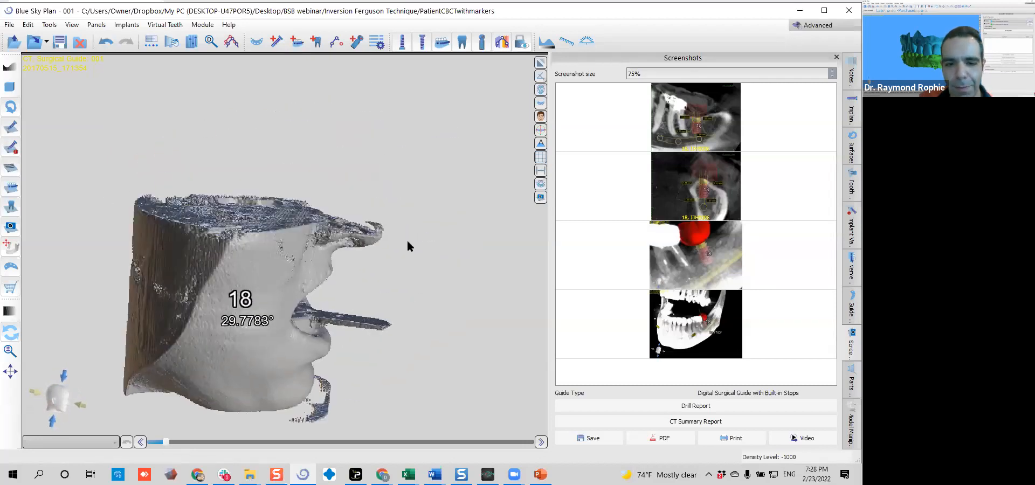
drag(430, 290, 335, 236)
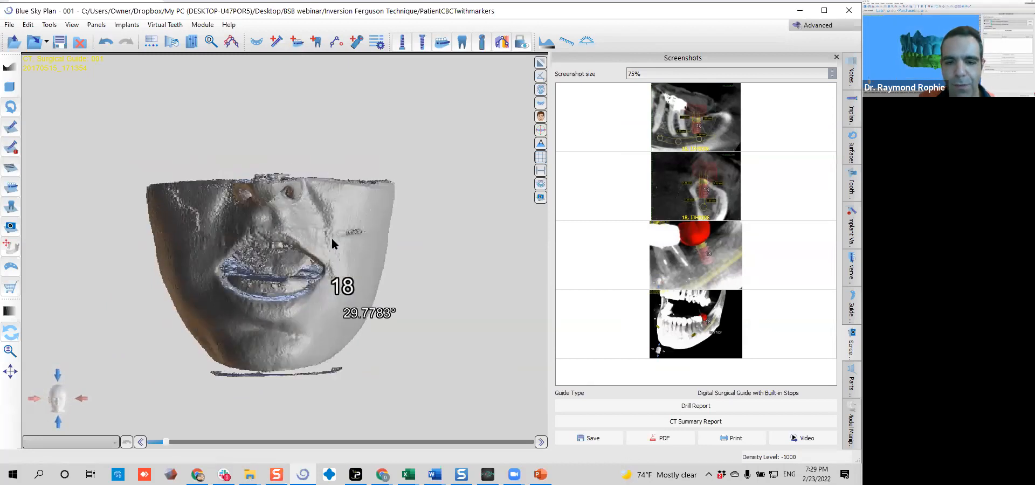
scroll(332, 241, up, 2)
scroll(334, 194, up, 3)
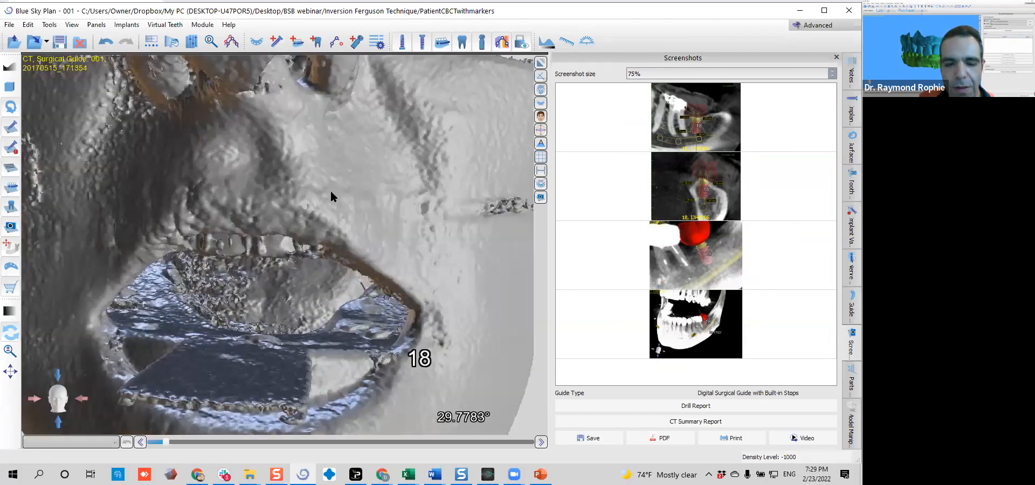
scroll(219, 235, down, 5)
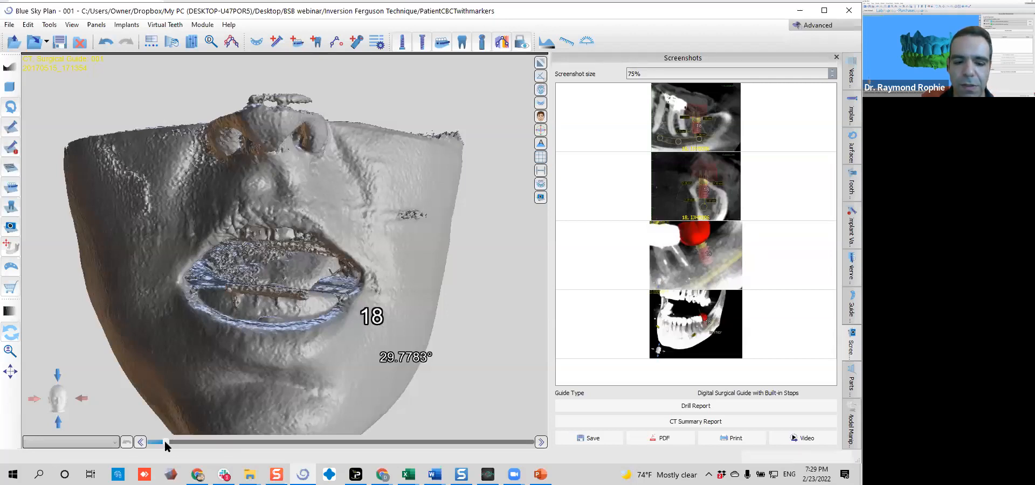
Raise the rendering threshold until soft tissue disappears and the teeth, implant and nerve canals are exposed, viewed from the front
drag(167, 442, 209, 438)
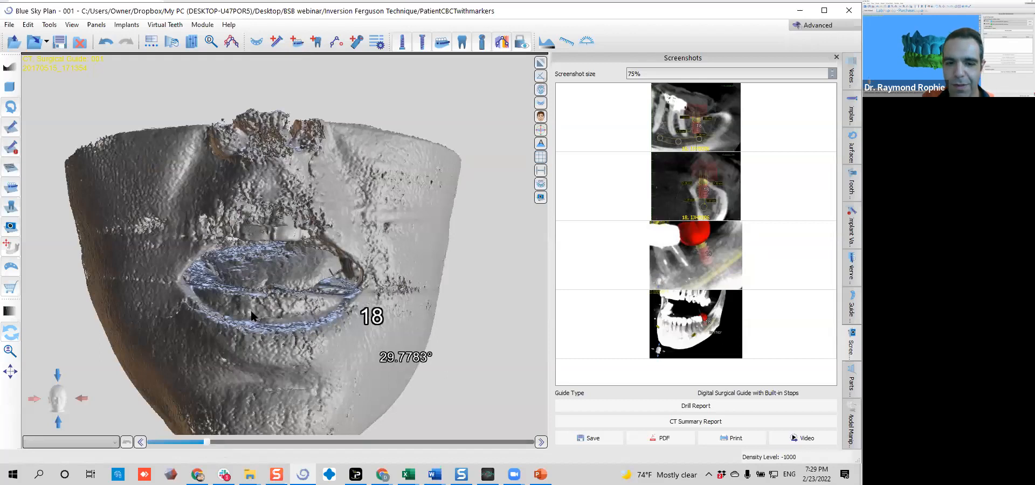
drag(187, 311, 234, 313)
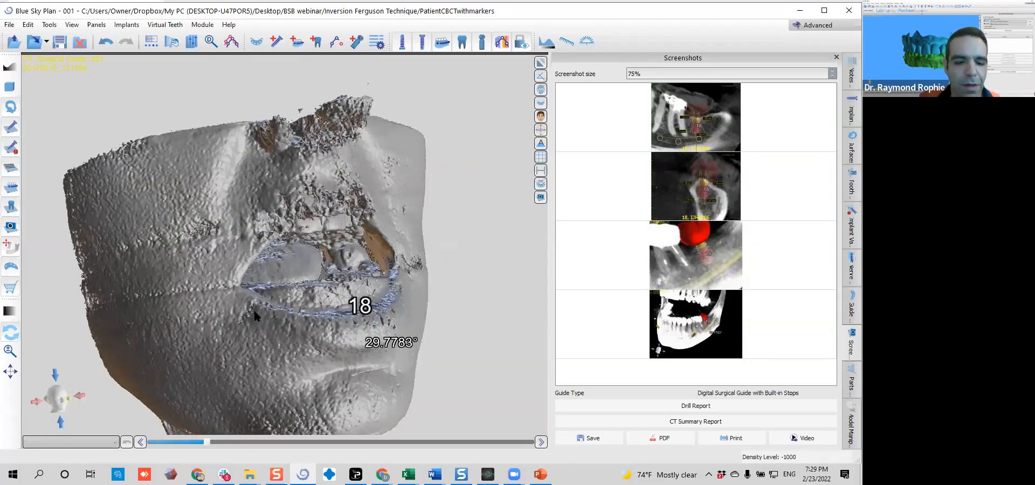
drag(207, 442, 426, 442)
drag(446, 219, 329, 275)
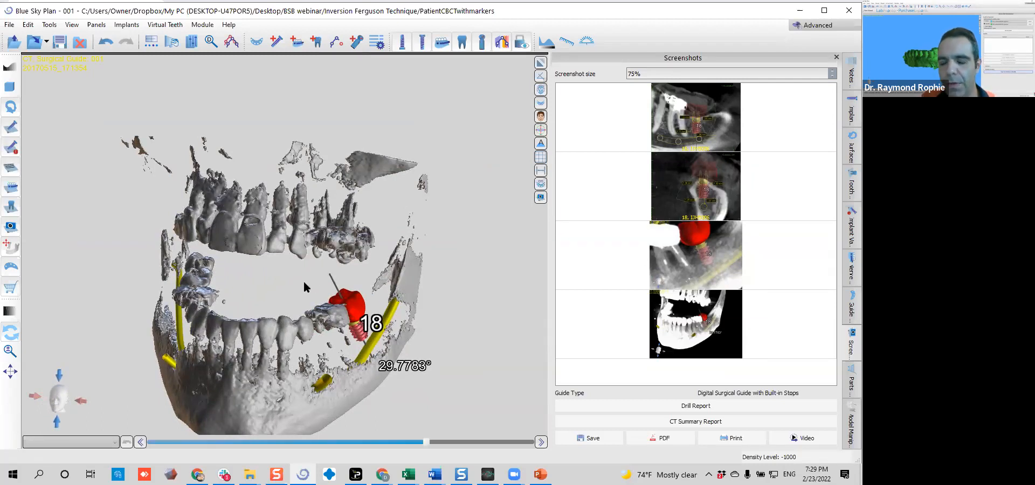
Lock the implant at site 18 so its planned position cannot be moved
click(850, 113)
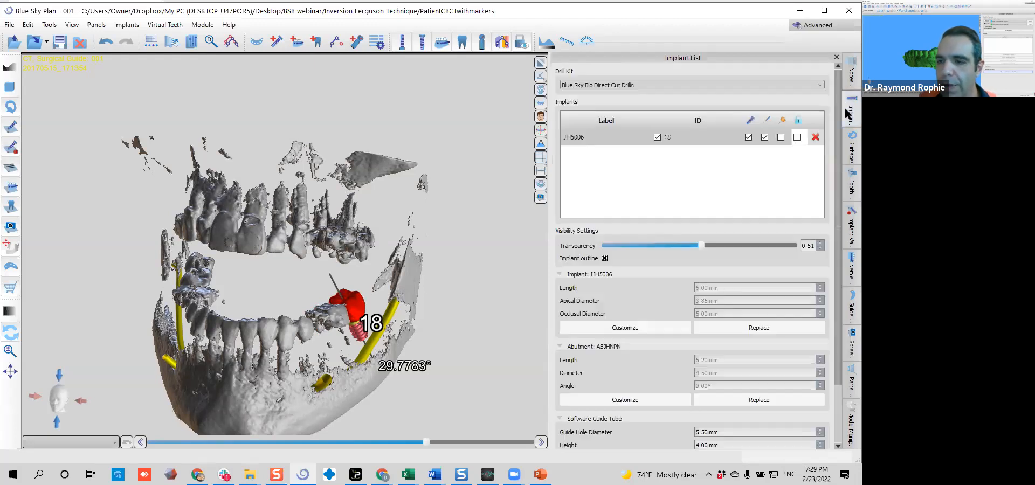
click(797, 138)
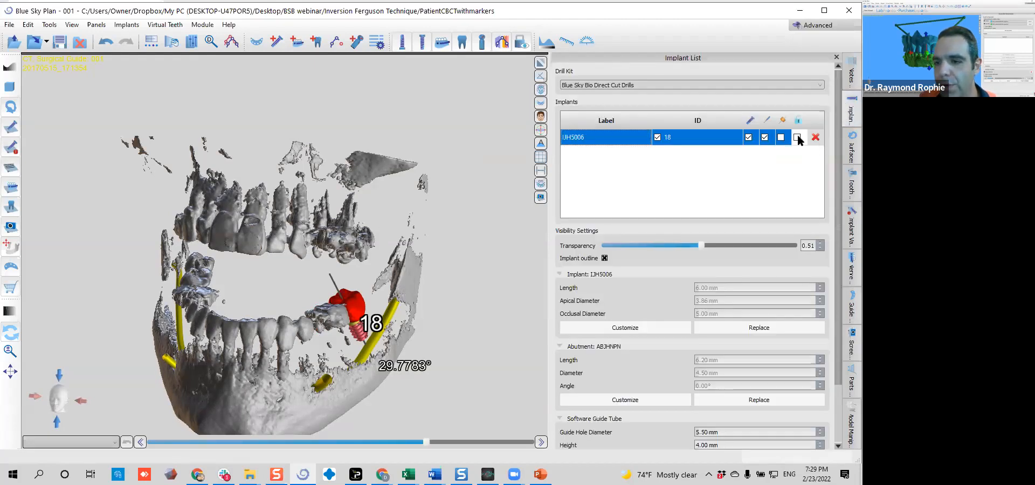
drag(505, 311, 385, 252)
scroll(410, 307, up, 5)
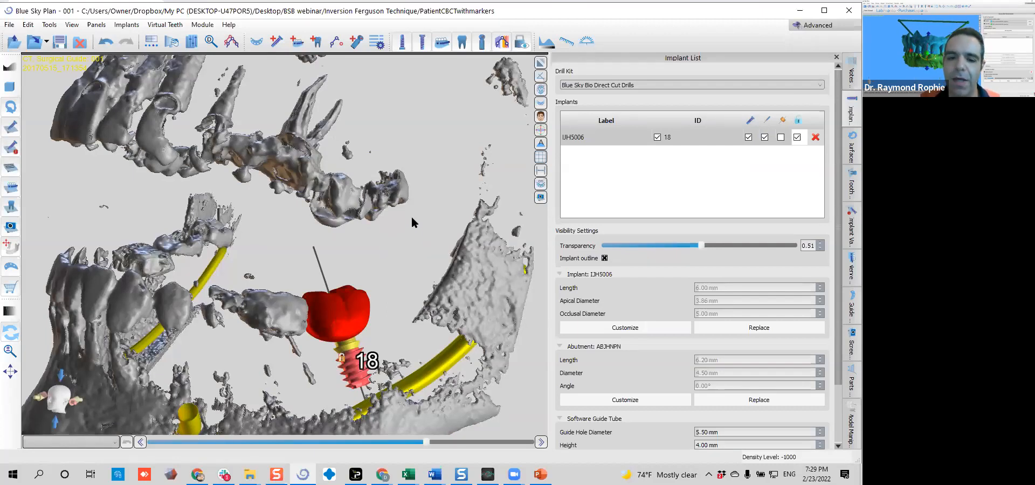
drag(412, 219, 259, 204)
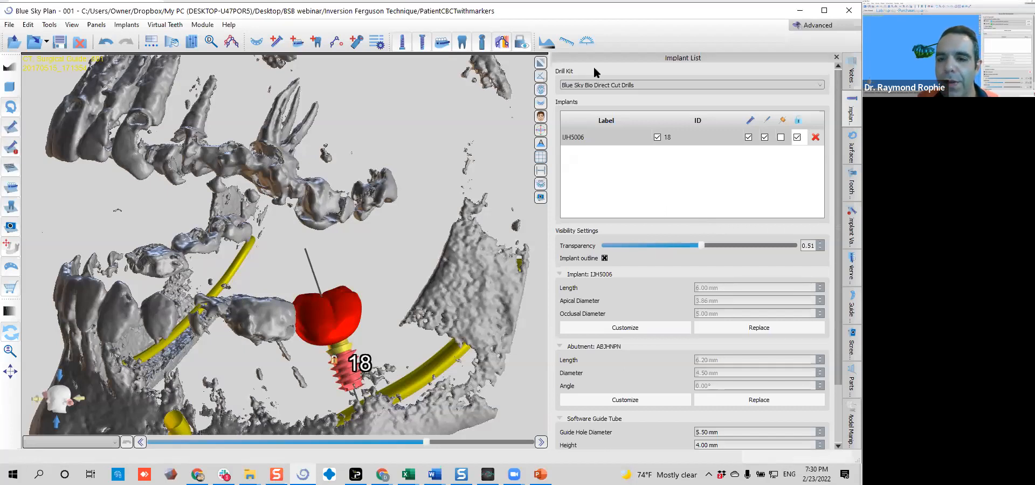
Set the drill kit to Blue Sky Bio Fully Guided Surgical Kit and show the guide tube of the site 18 implant
click(659, 84)
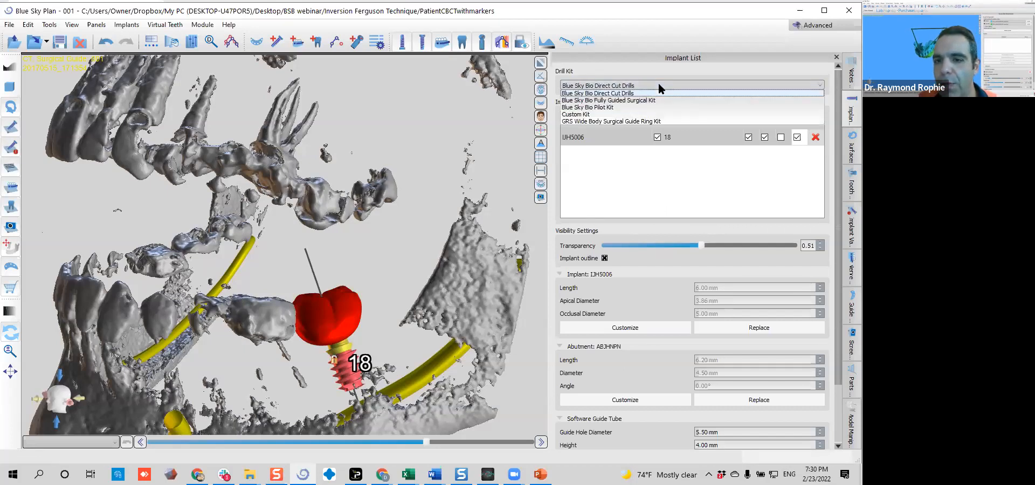
click(653, 93)
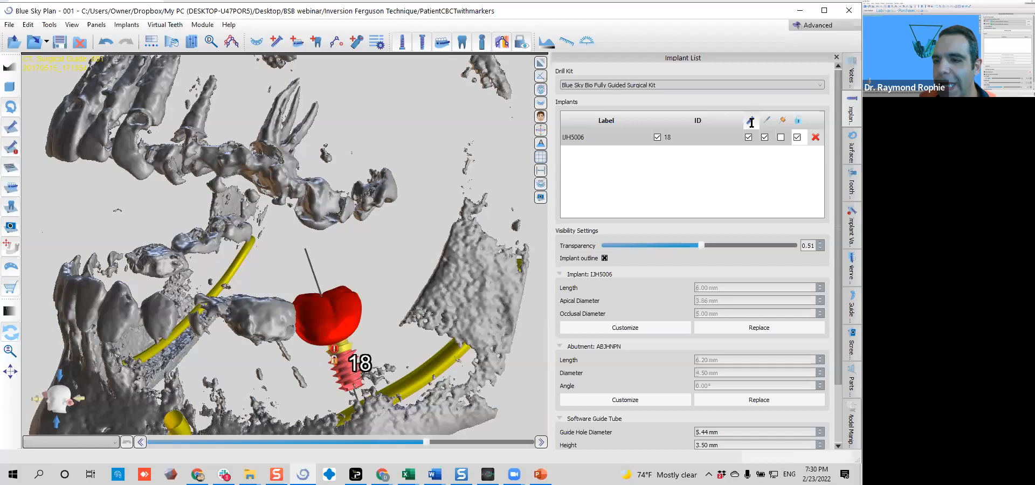
click(781, 137)
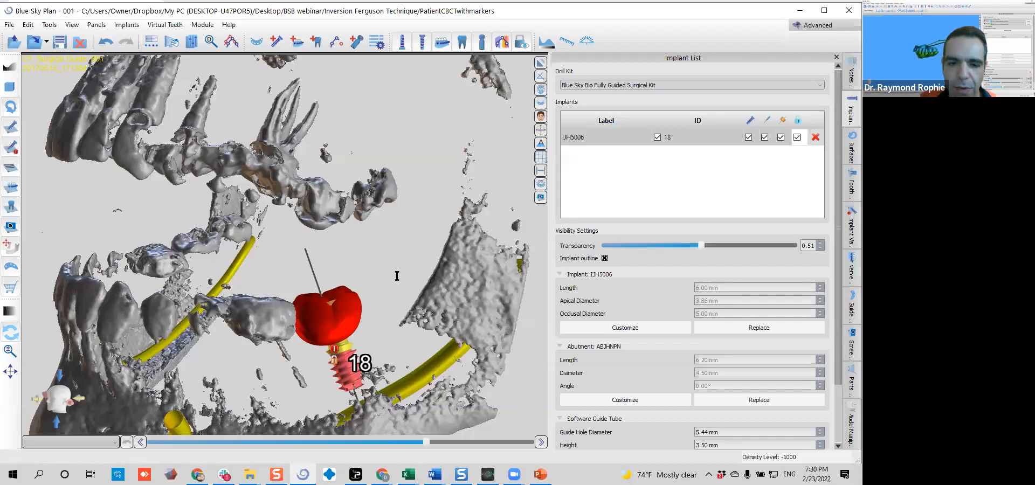
Restore the multi-view layout and bring the whole site 18 implant and its guide tube into view in the implant cross-section
click(541, 63)
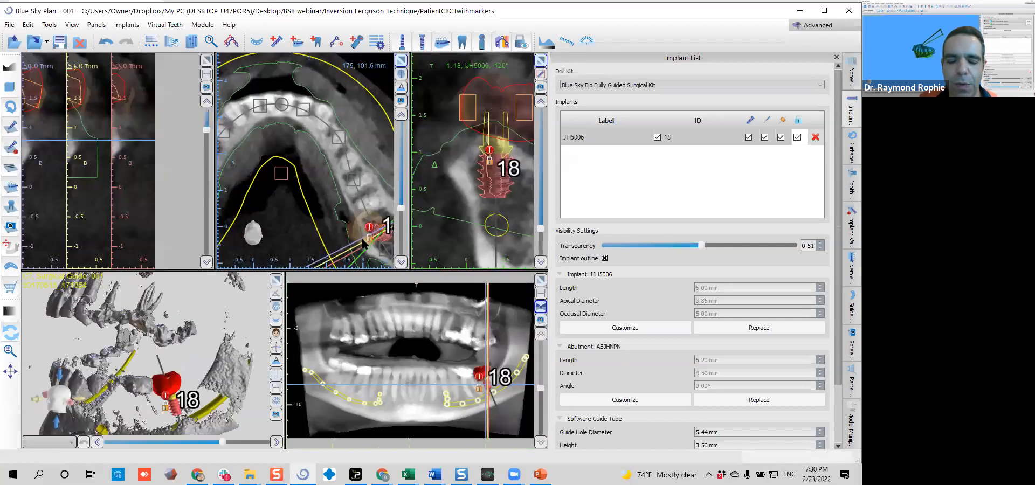
right_drag(502, 184, 502, 174)
middle_drag(496, 172, 481, 181)
middle_drag(439, 143, 445, 142)
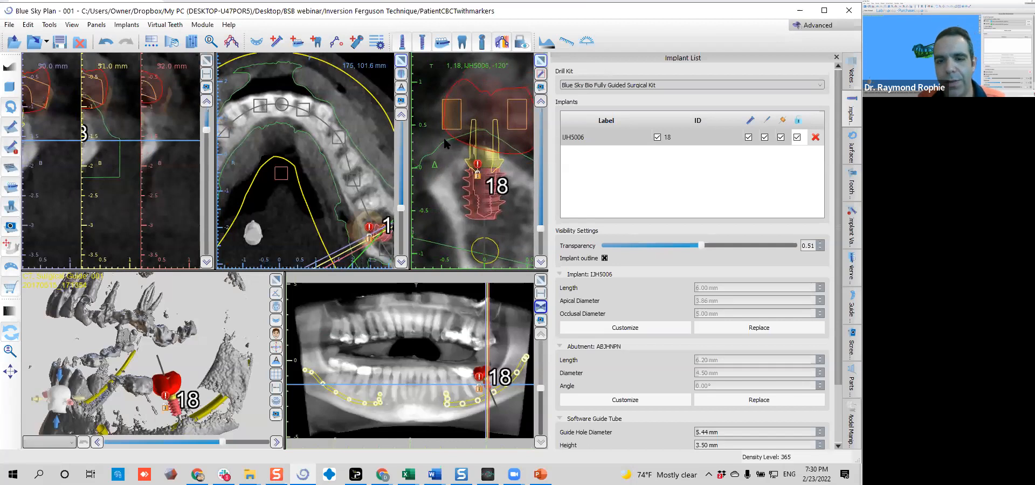
middle_drag(459, 138, 450, 133)
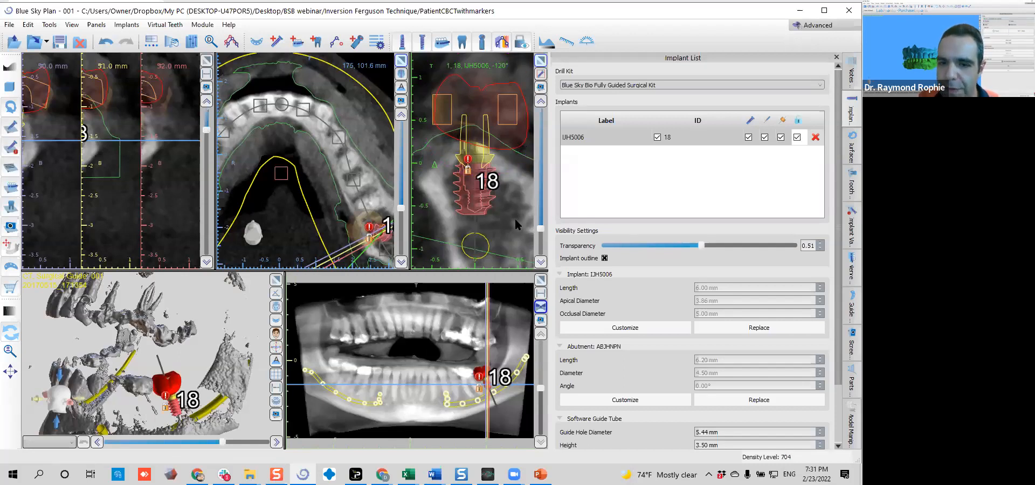
Rotate the cross-section around the site 18 implant to examine the guide tube's position relative to the gum, bone and crown
click(851, 145)
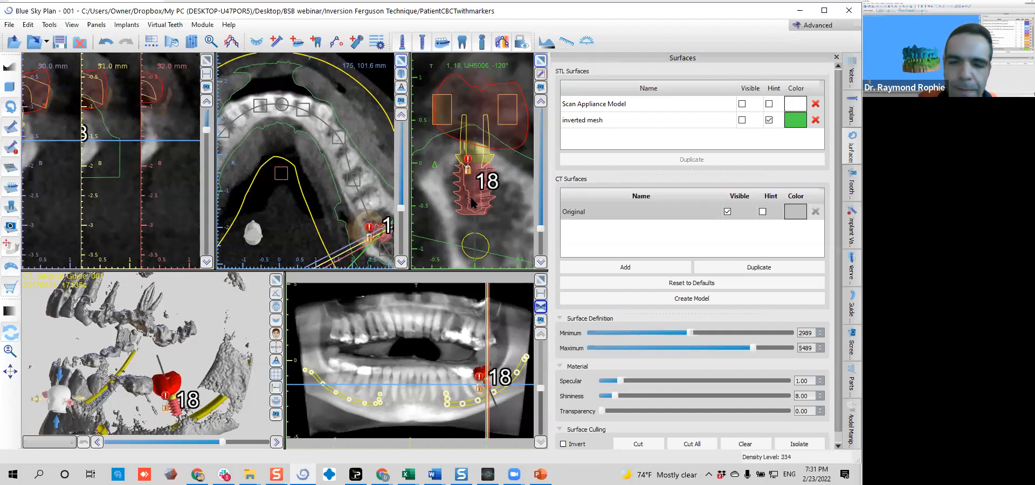
scroll(473, 200, down, 5)
scroll(473, 200, down, 5)
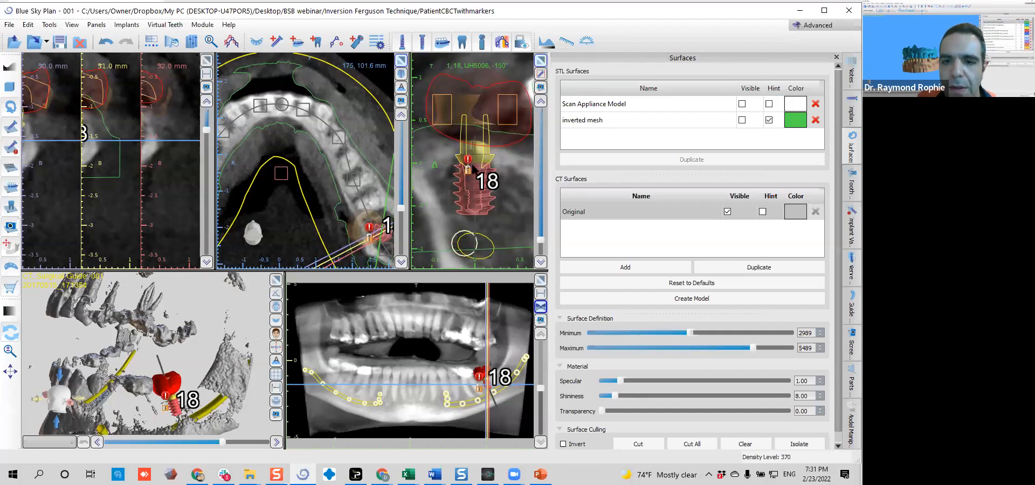
scroll(477, 147, down, 7)
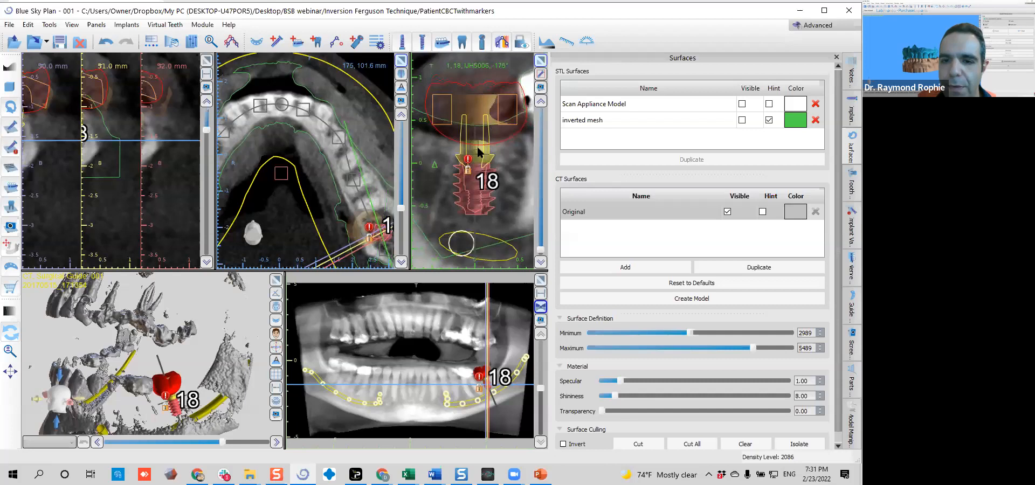
scroll(477, 144, down, 8)
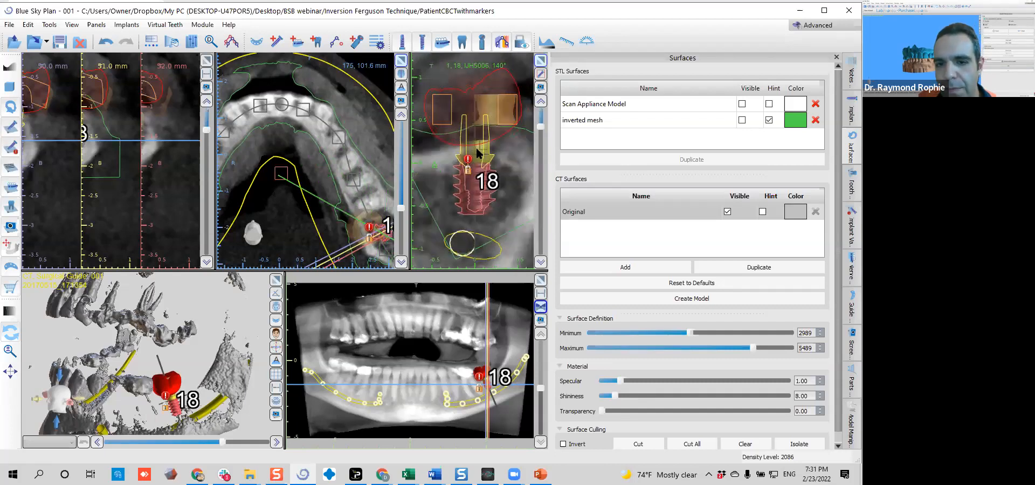
scroll(476, 151, down, 9)
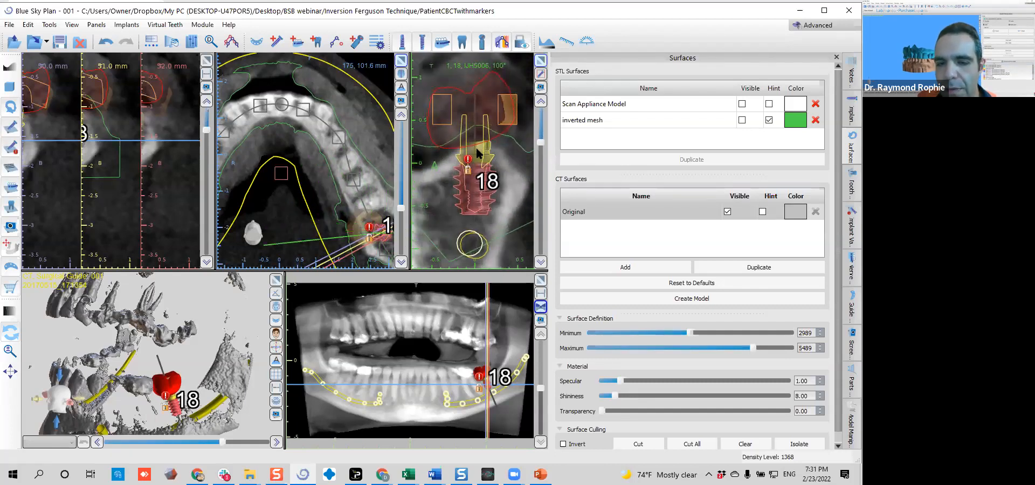
scroll(477, 151, down, 2)
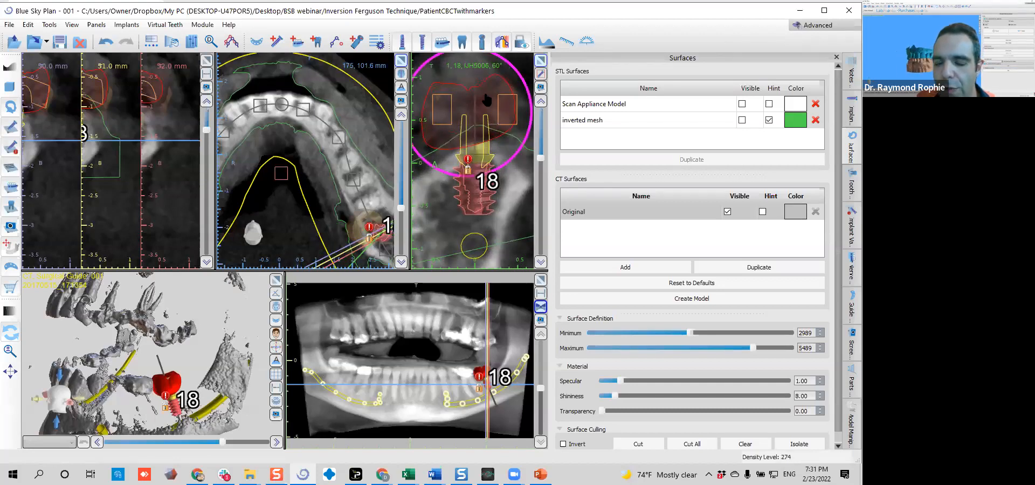
Lock the virtual tooth at site 18 and hide the virtual teeth to expose the guide tube
right_click(487, 100)
click(504, 103)
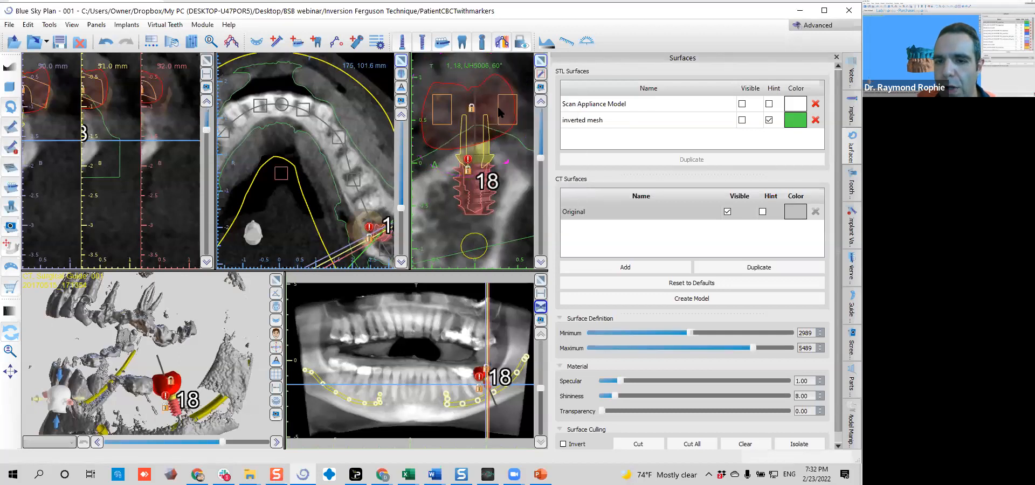
click(463, 44)
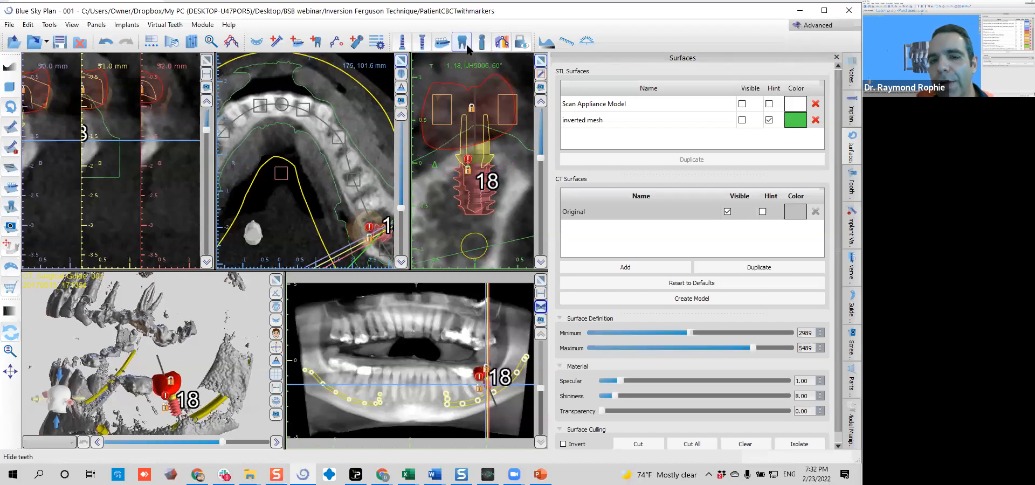
click(467, 46)
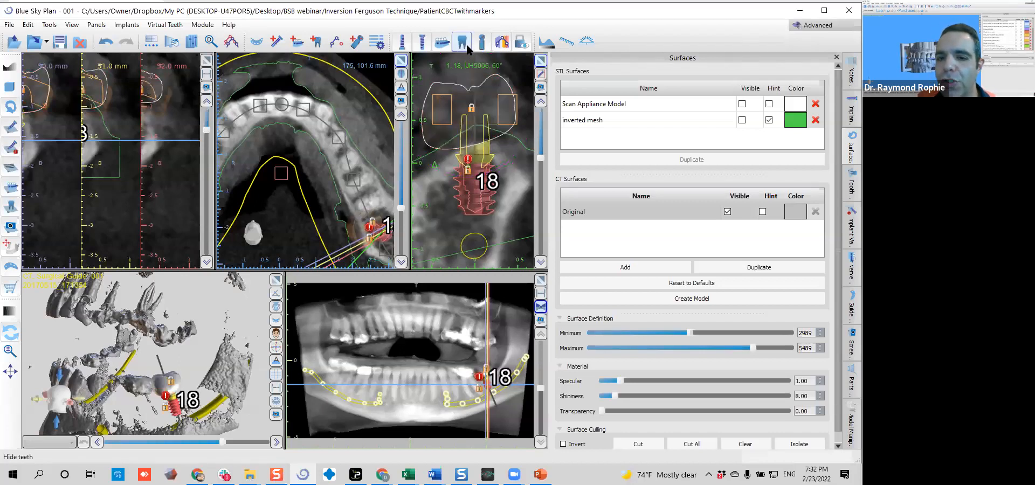
click(467, 47)
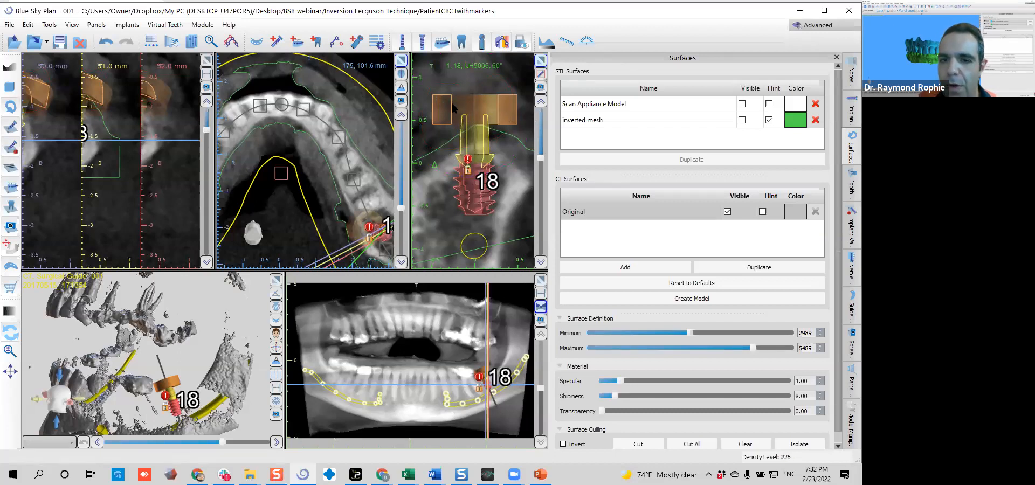
scroll(455, 107, down, 10)
scroll(455, 106, down, 5)
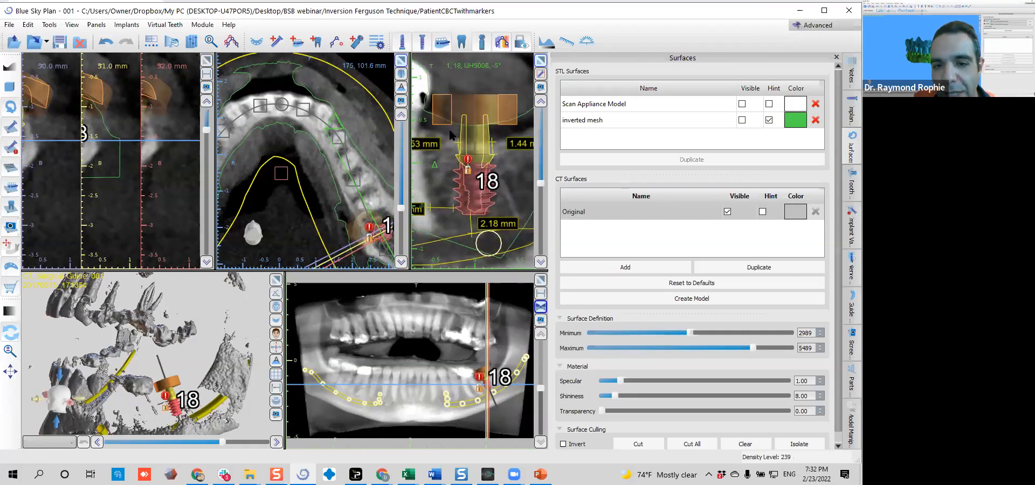
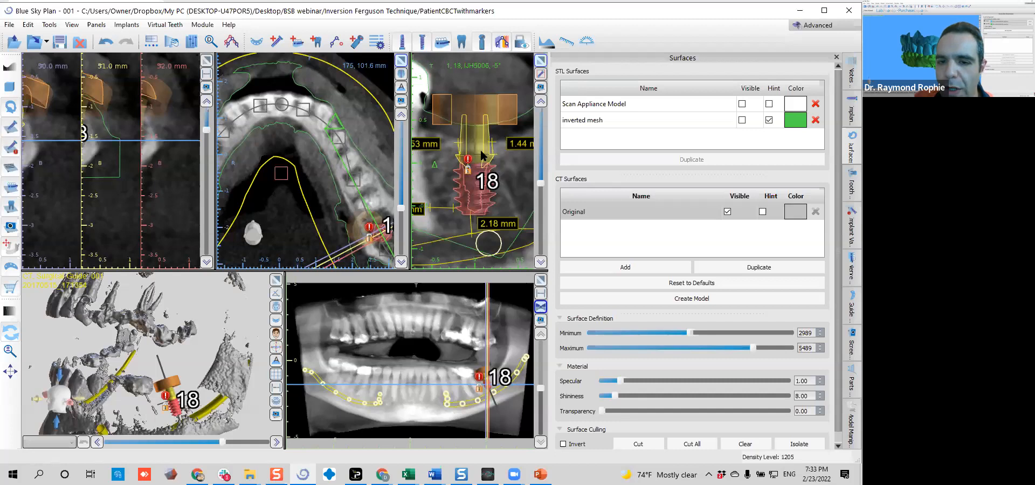
Unlock the site 18 implant and nudge it three increments up and three back down
right_click(482, 152)
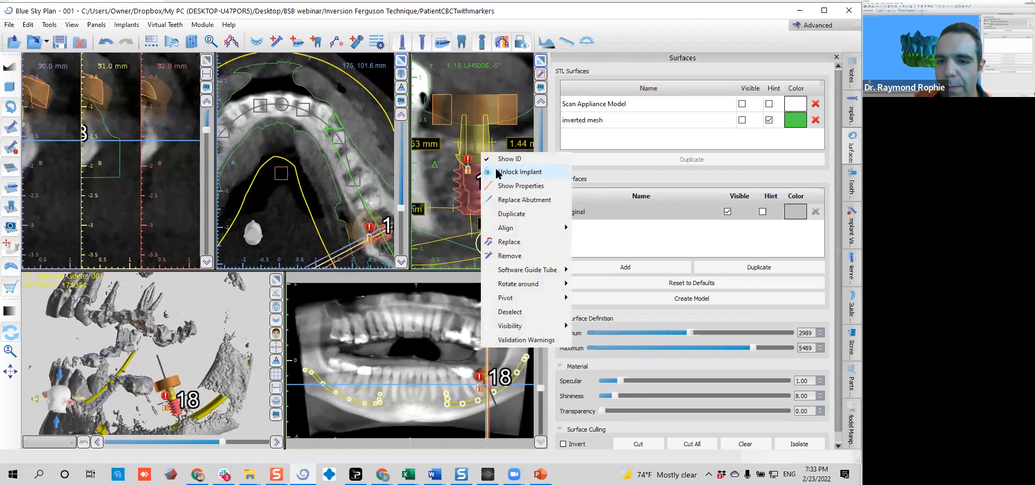
click(499, 170)
key(Up)
key(Up)
key(Up)
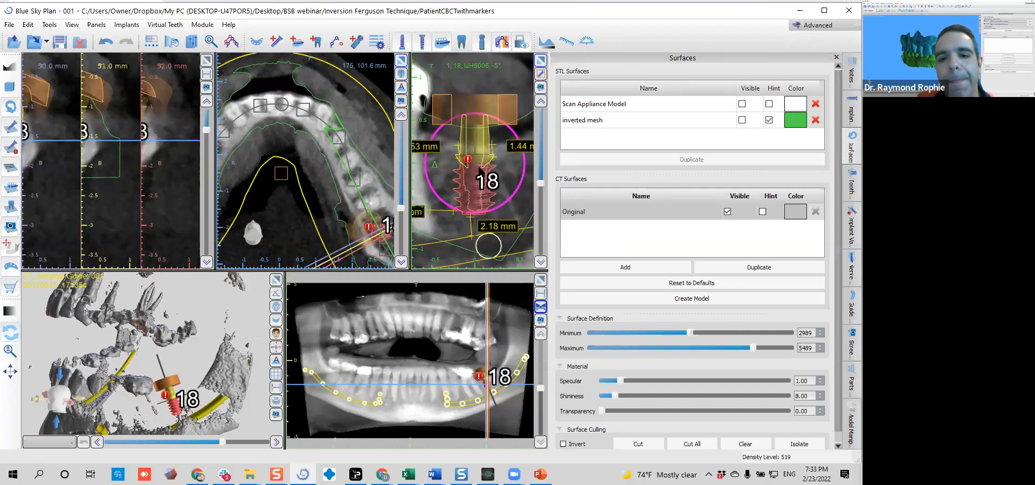
key(Down)
key(Down)
key(Down)
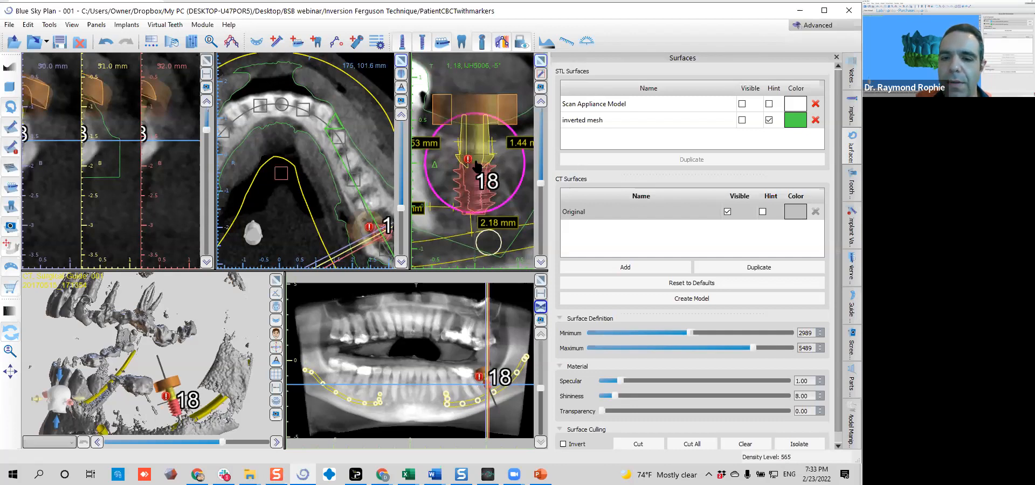
Raise the software guide tube of the site 18 implant to a 10 mm offset
right_click(476, 165)
mouse_move(525, 279)
click(592, 278)
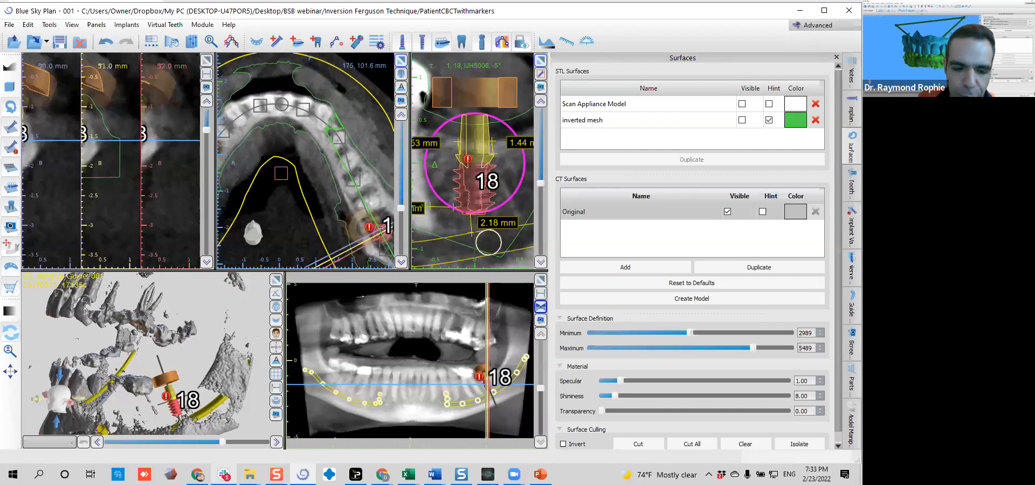
Switch to Chrome and open the BIO | Max & Forte Fully Guided Keyless Kit page in the Blue Sky Bio store
click(202, 475)
click(803, 10)
scroll(169, 118, up, 4)
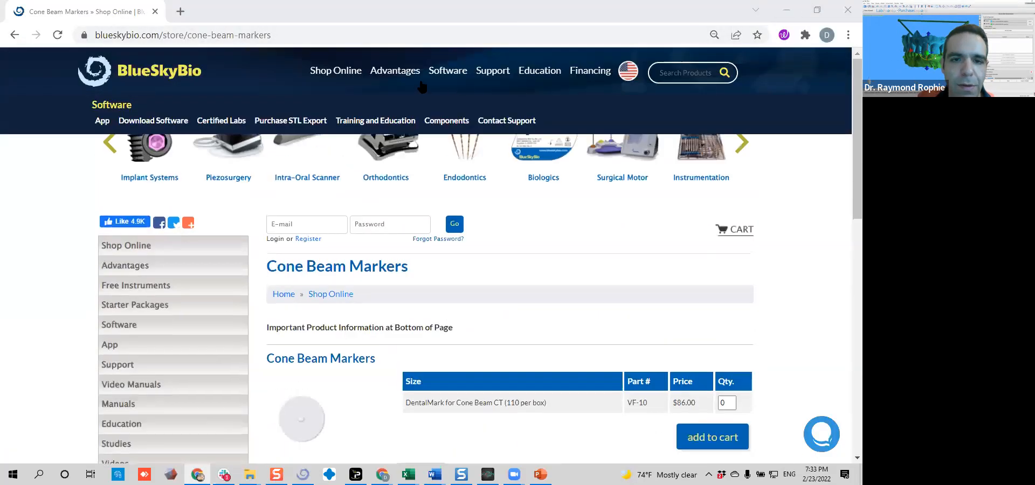
click(328, 72)
click(146, 126)
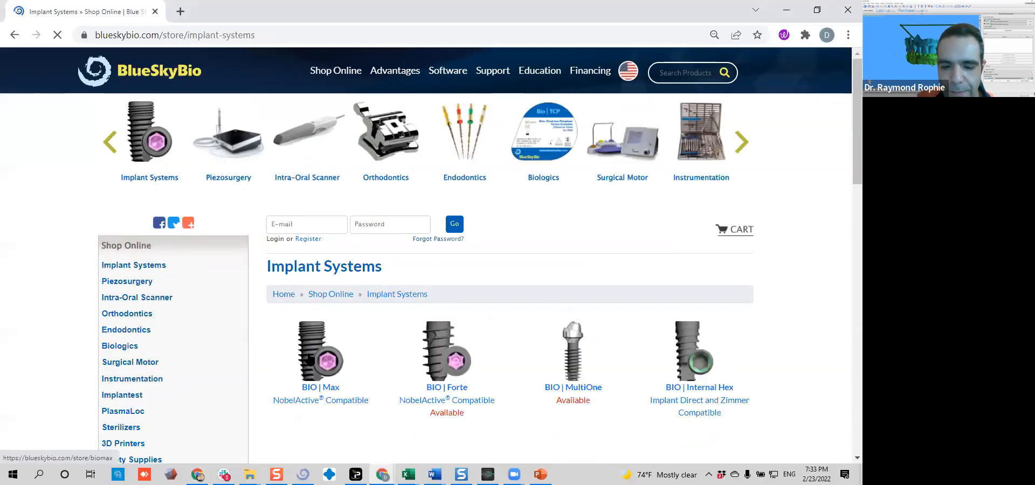
click(311, 357)
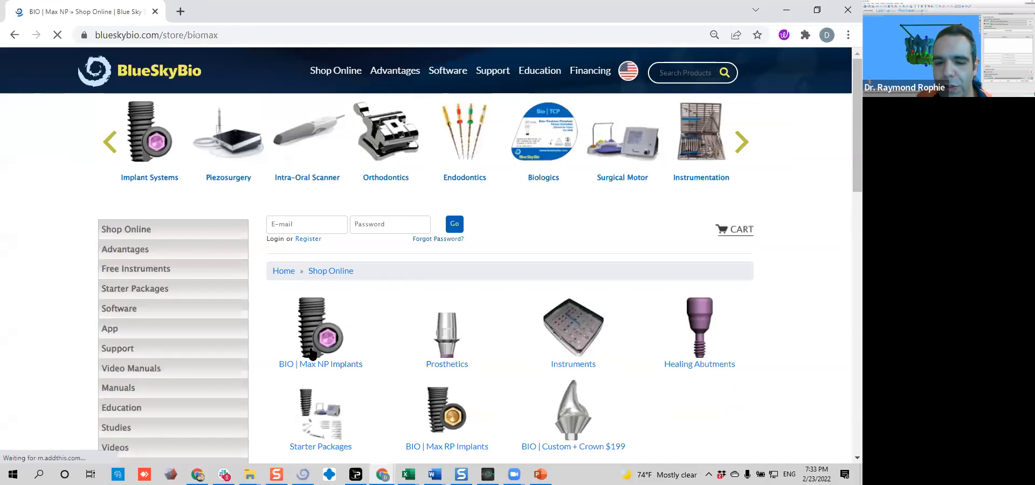
click(570, 335)
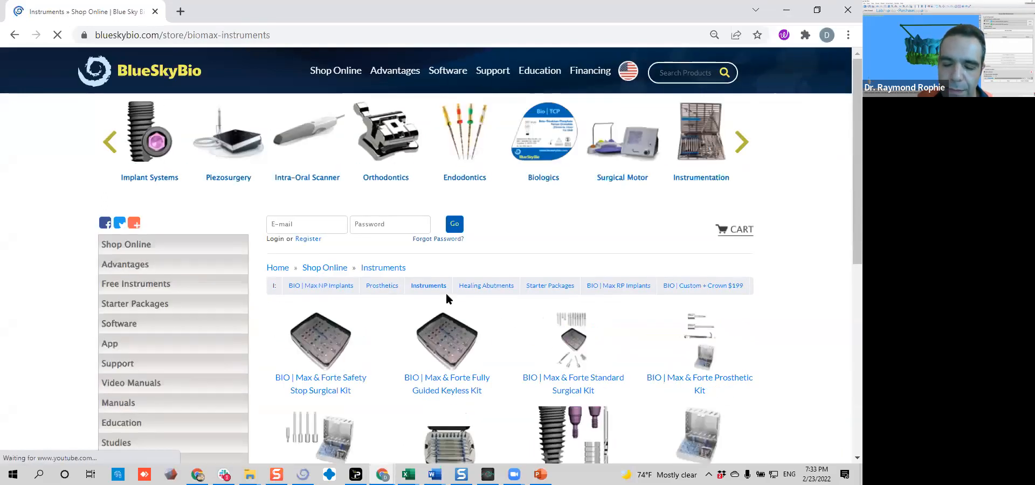
scroll(447, 281, down, 2)
scroll(447, 281, down, 2)
click(447, 204)
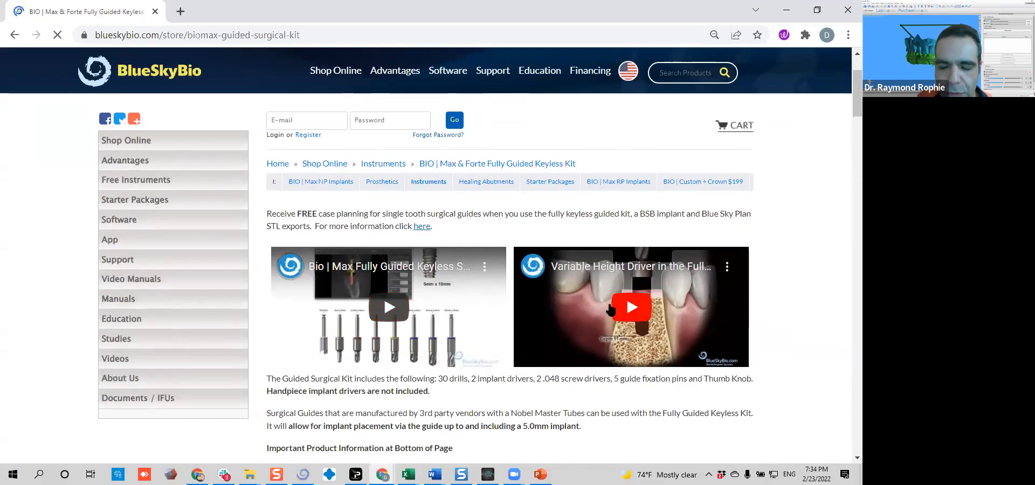
Play the Variable Height Driver video in full screen, pause it at 0:10 and dismiss the suggested videos
scroll(624, 306, down, 2)
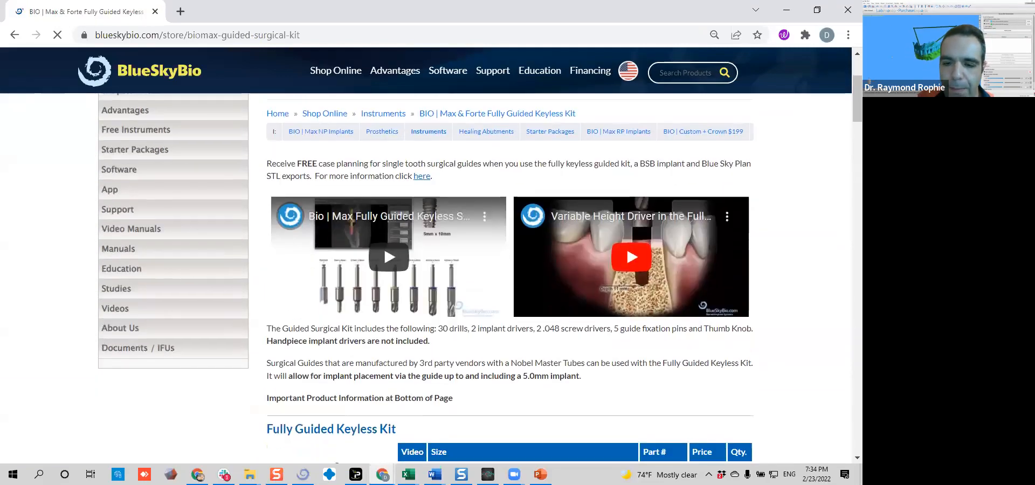
click(619, 228)
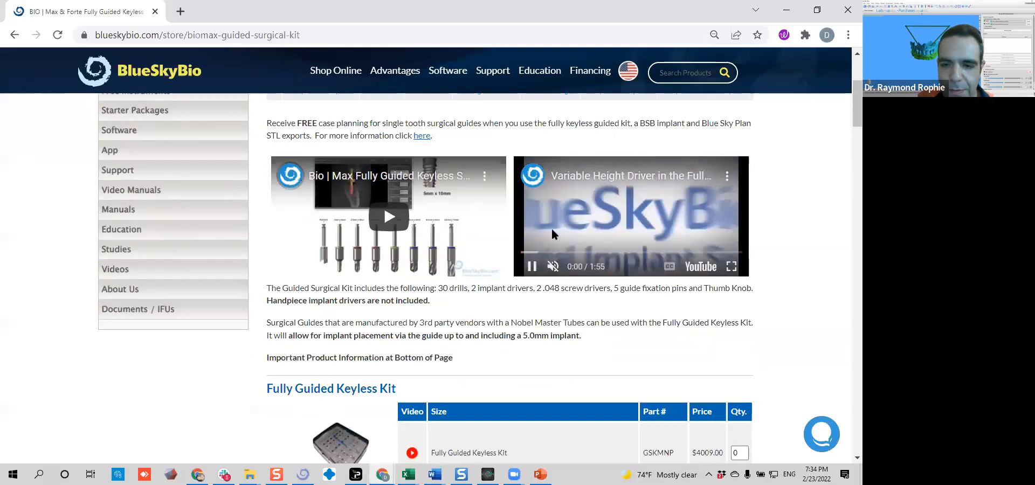
click(731, 266)
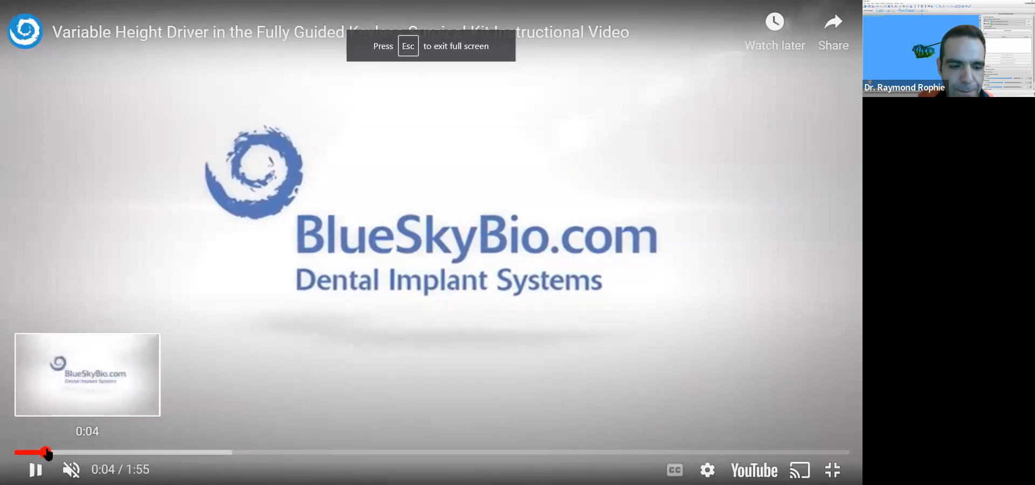
drag(44, 452, 81, 452)
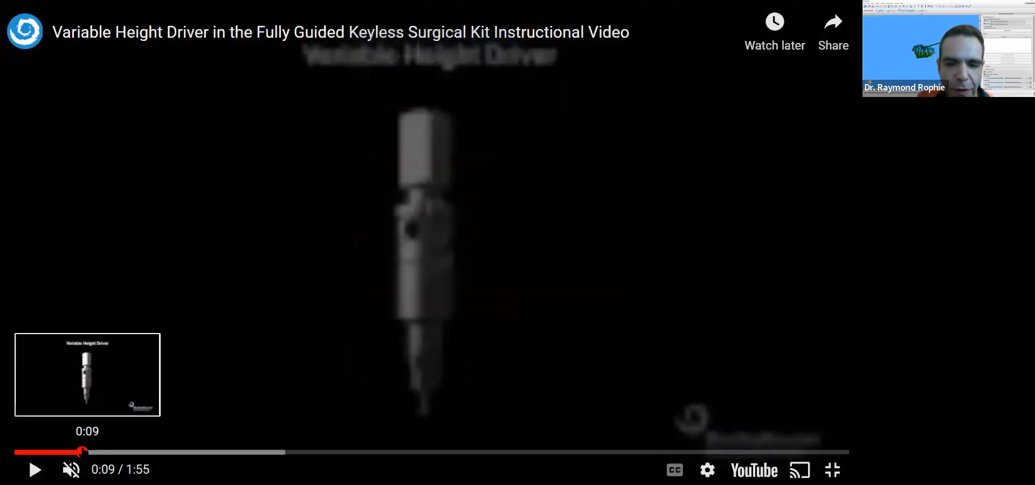
click(36, 471)
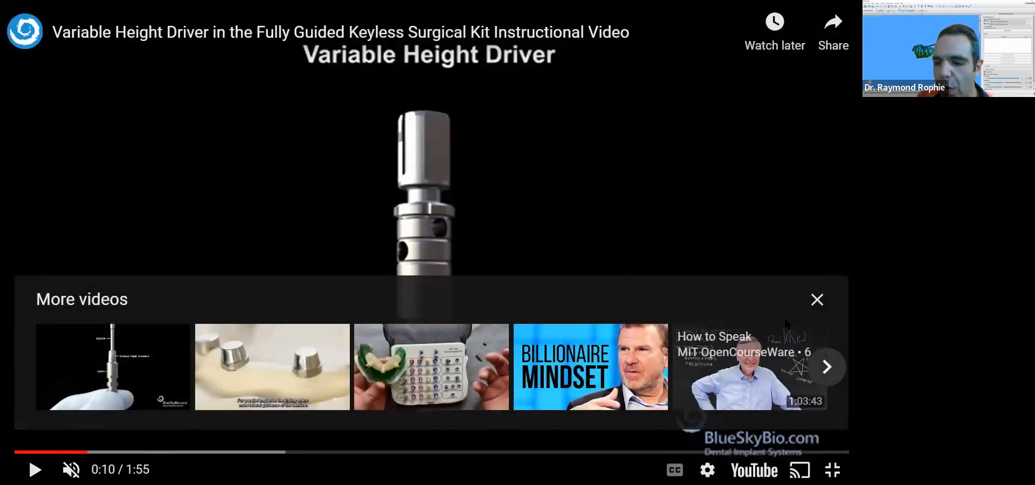
click(817, 300)
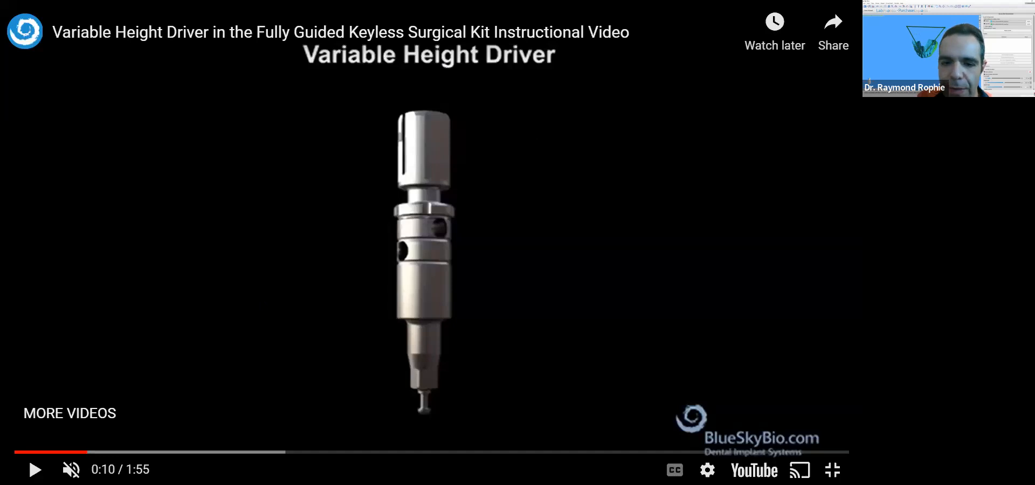
Examine the drill dimensions near 0:16 and the drill depth illustration at 1:04, and exit full screen
drag(84, 452, 137, 452)
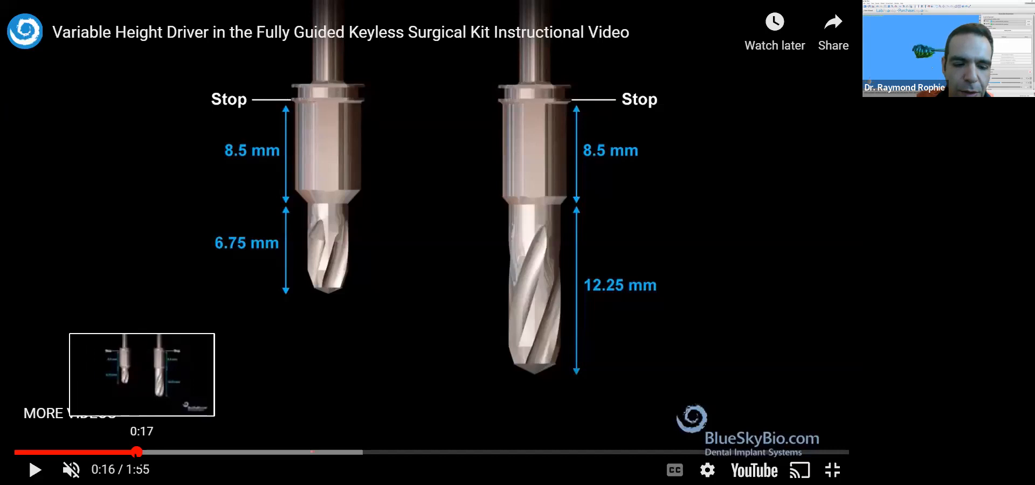
drag(138, 452, 481, 452)
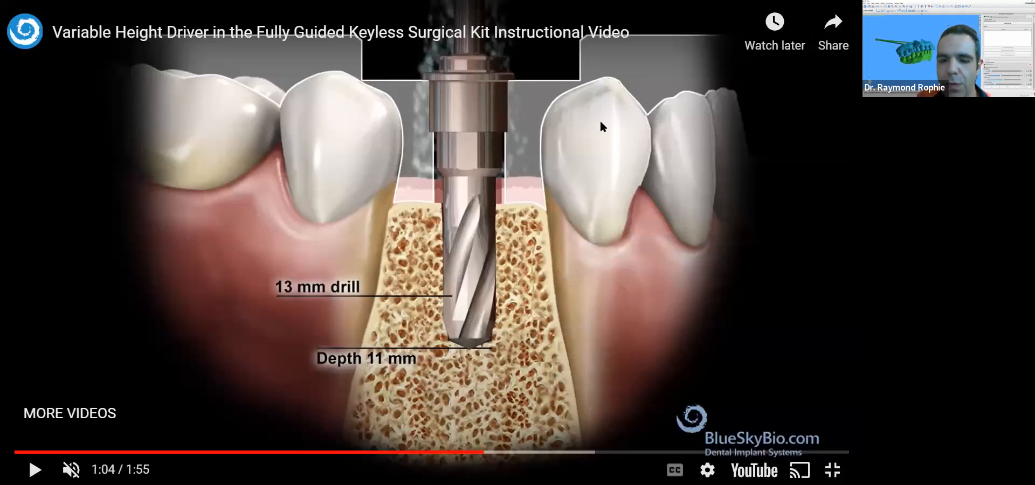
key(Escape)
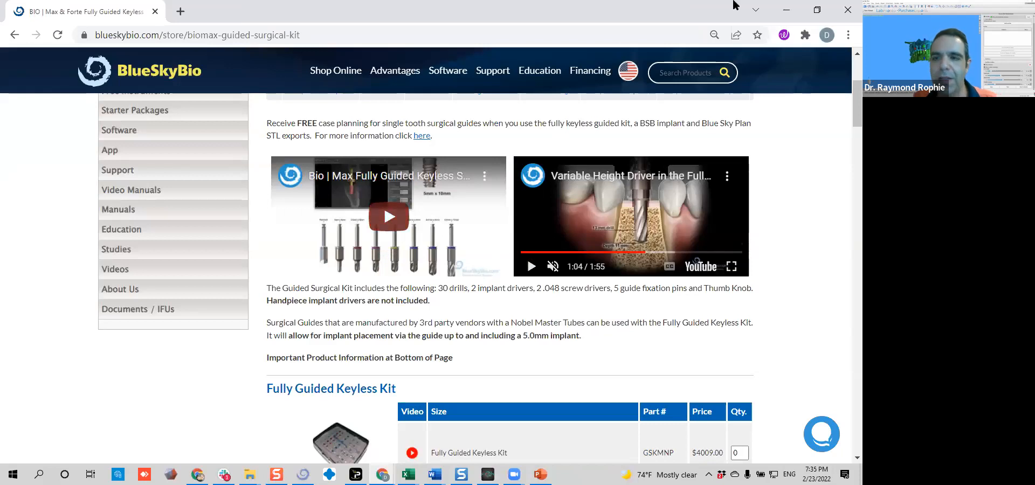
Minimize the browser and the Lower Arch folder window, and switch back to Blue Sky Plan
click(789, 12)
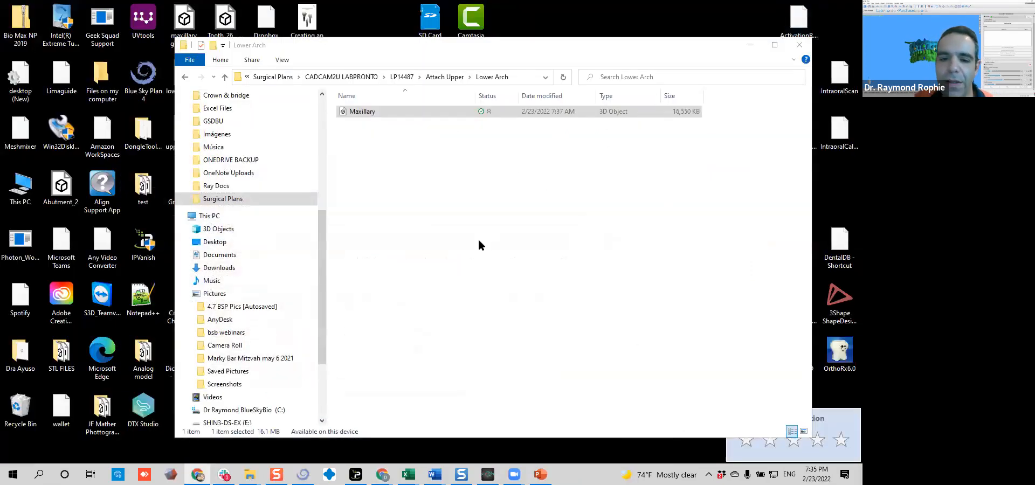
click(749, 41)
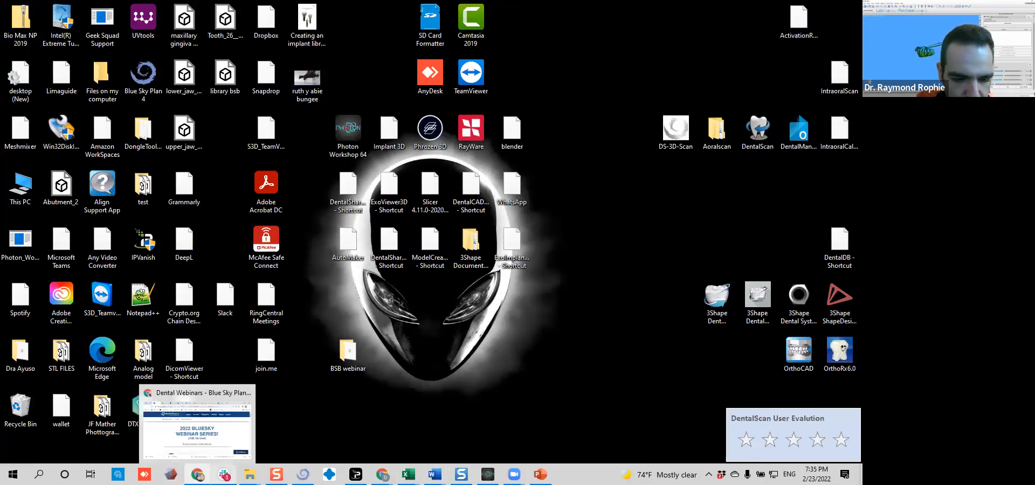
click(301, 423)
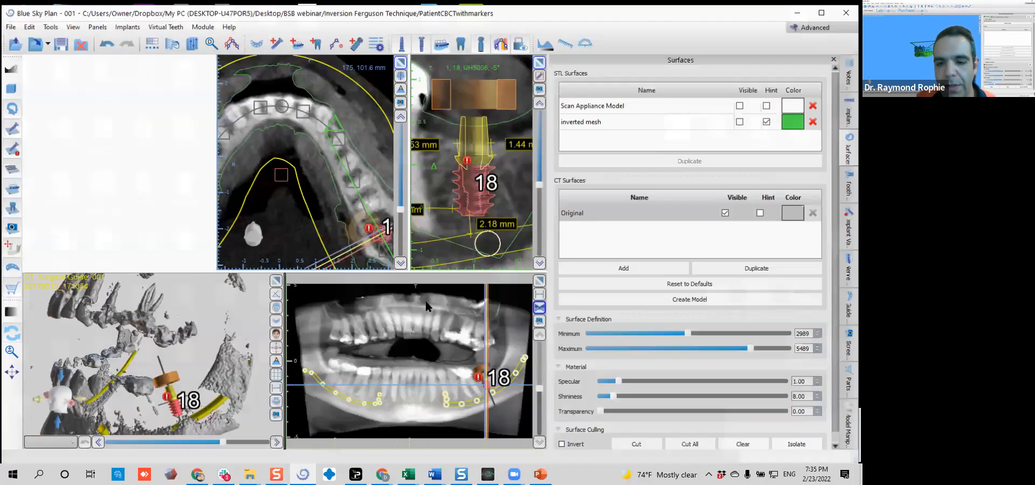
Select the site 18 implant and set its software guide tube offset to 8 mm
click(472, 169)
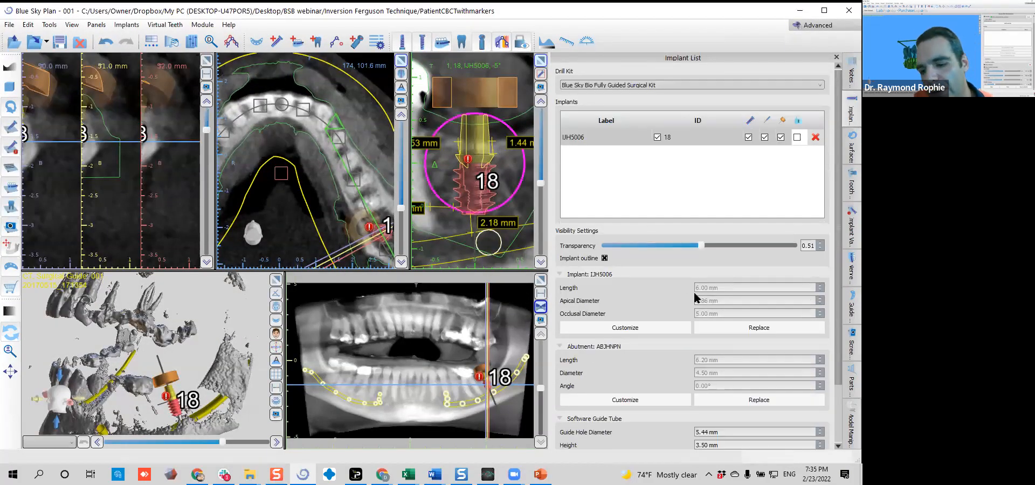
scroll(691, 299, down, 2)
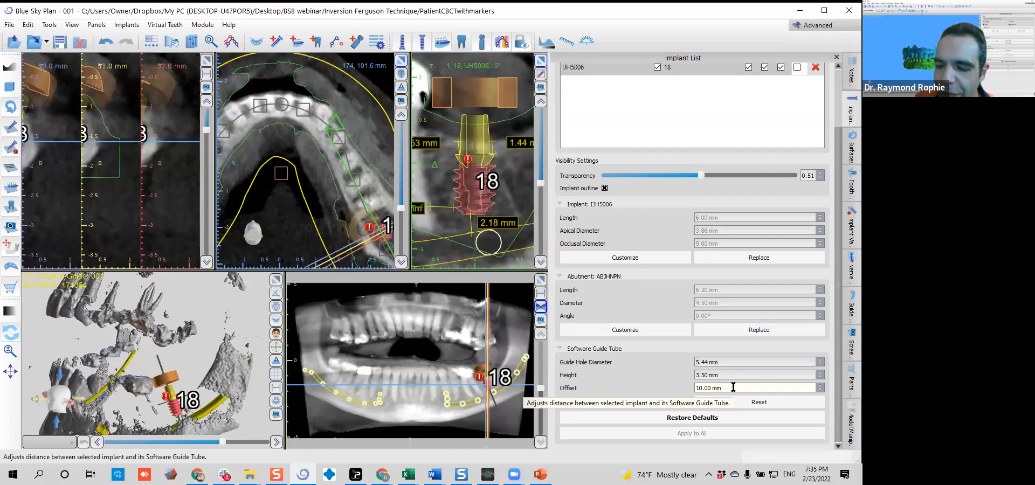
right_click(472, 178)
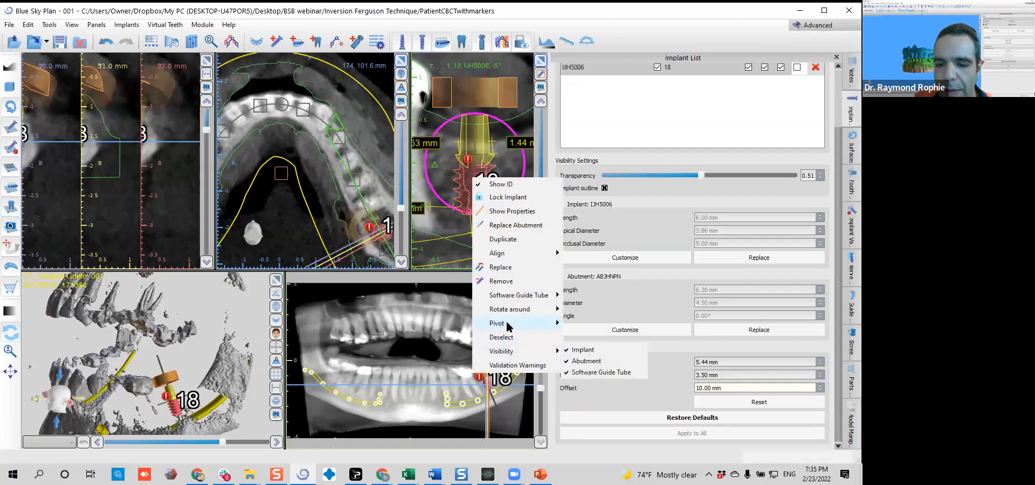
mouse_move(515, 296)
click(607, 324)
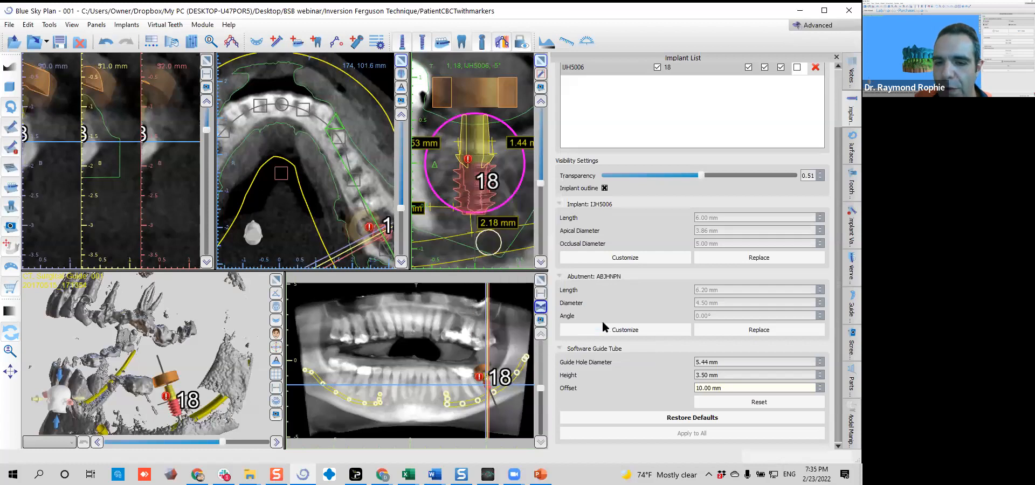
drag(726, 388, 667, 385)
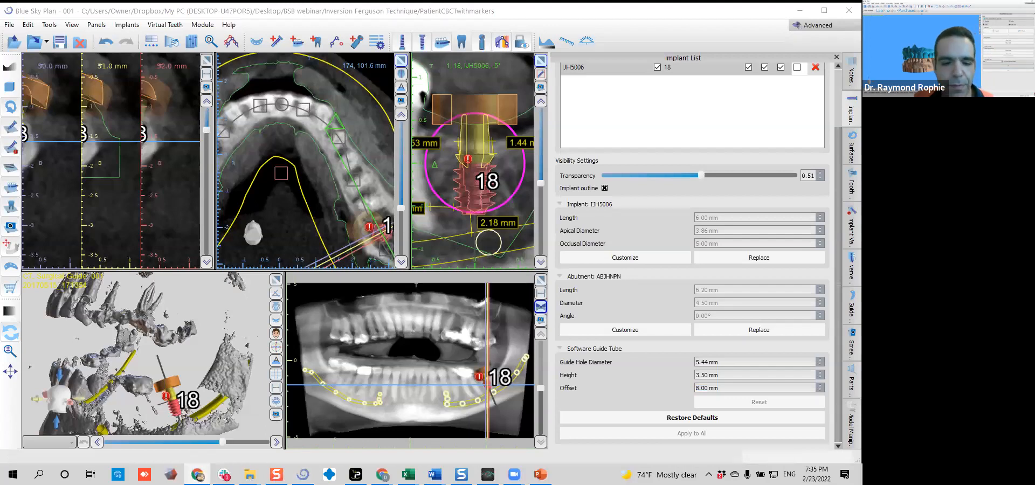
Switch to the second Chrome window, maximize it and open the store's Implant Systems page
click(800, 10)
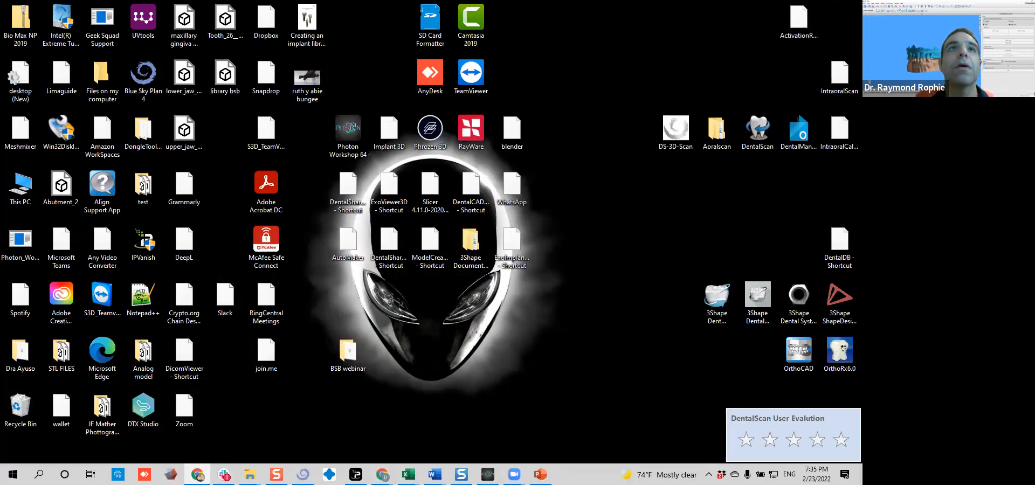
drag(981, 36, 133, 24)
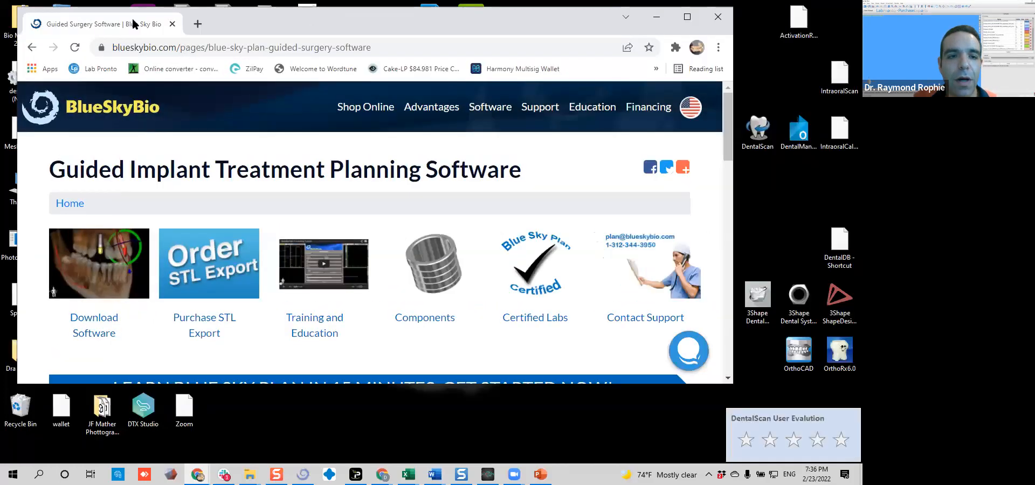
double_click(313, 23)
mouse_move(356, 96)
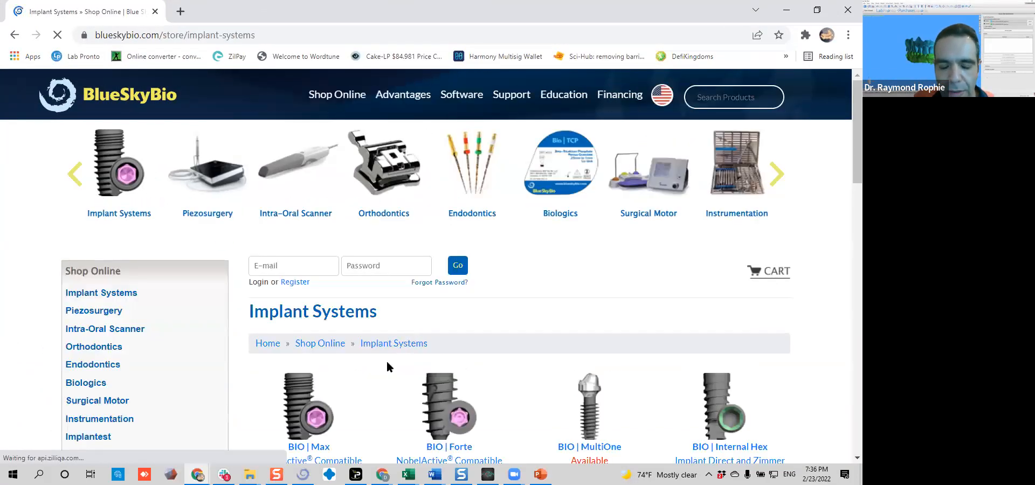
Open the Fully Guided Keyless Kit page from the BIO | Max instruments
scroll(342, 328, down, 2)
click(413, 291)
scroll(506, 292, down, 3)
click(586, 207)
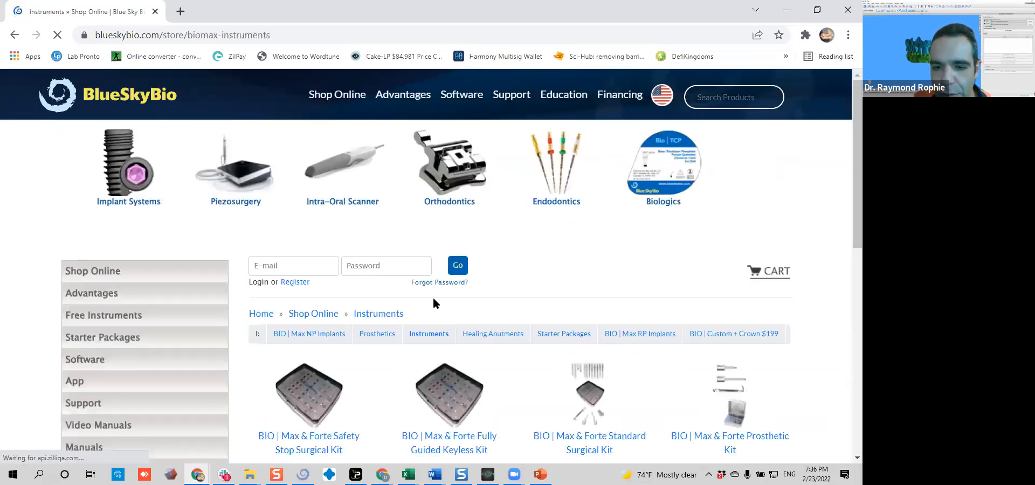
scroll(377, 345, down, 5)
click(444, 150)
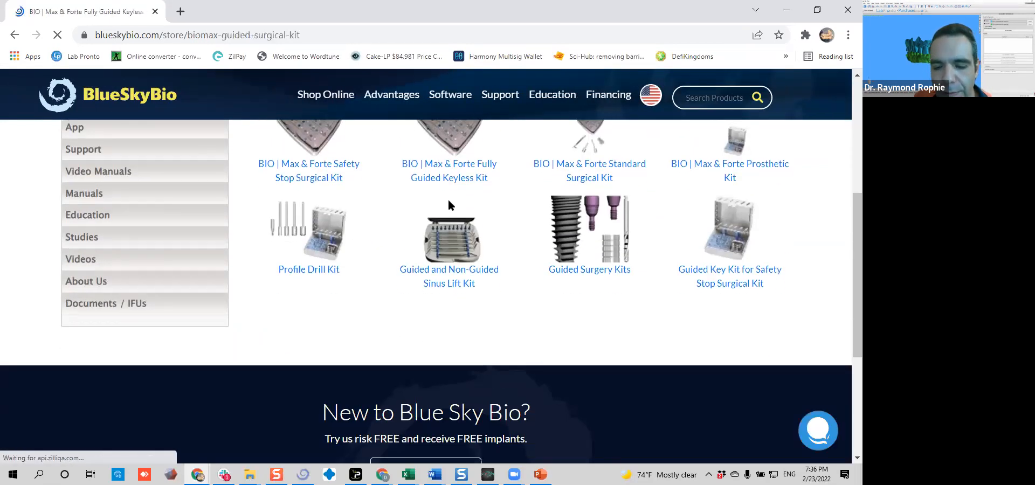
Play the Bio | Max Fully Guided Keyless Surgical Kit video muted in full screen and pause it at 1:32
scroll(465, 231, down, 3)
scroll(514, 262, down, 2)
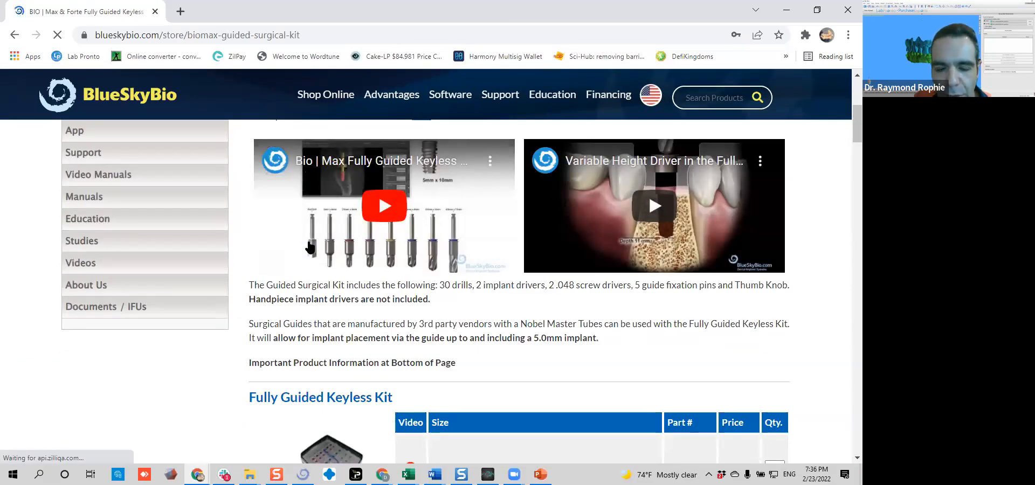
click(310, 248)
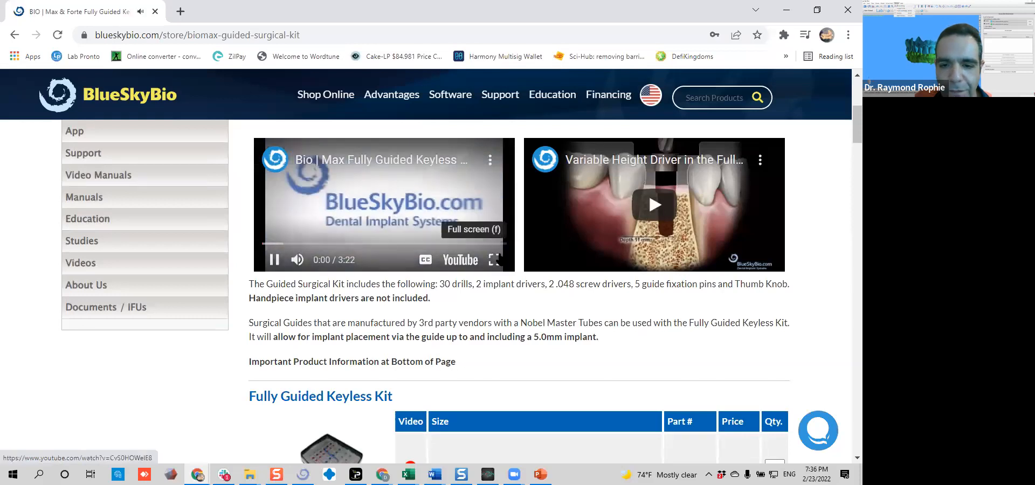
click(494, 260)
click(79, 468)
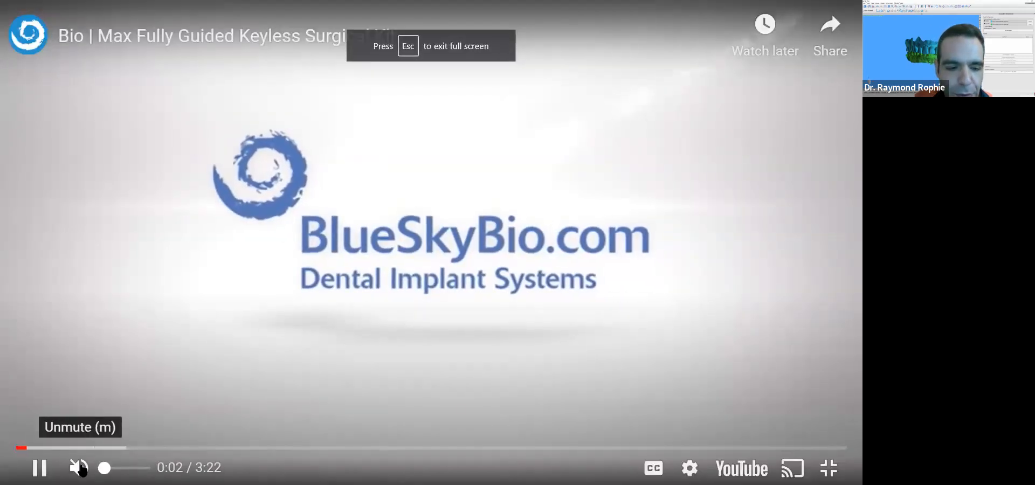
click(70, 449)
drag(113, 449, 396, 449)
click(32, 469)
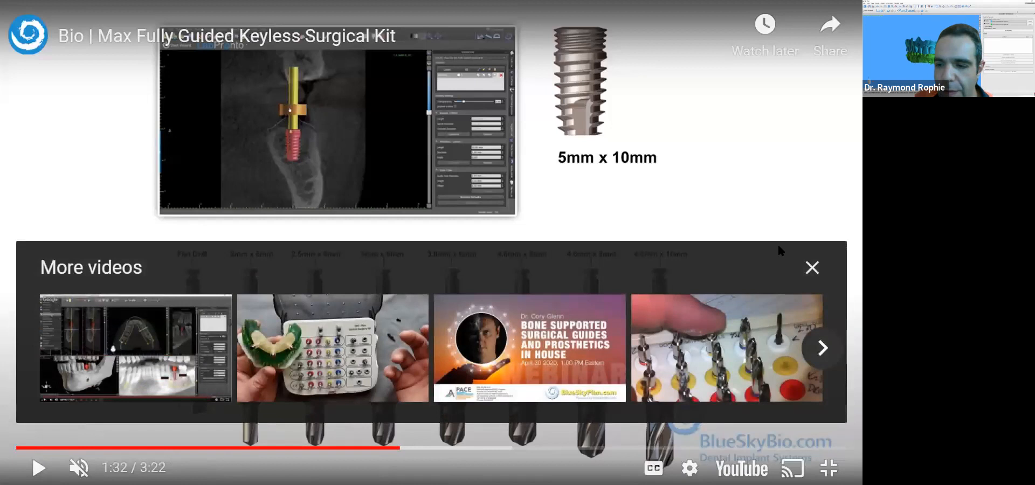
Examine the drill sequence for the 5mm x 10mm implant in the paused full-screen video and leave full screen
click(813, 268)
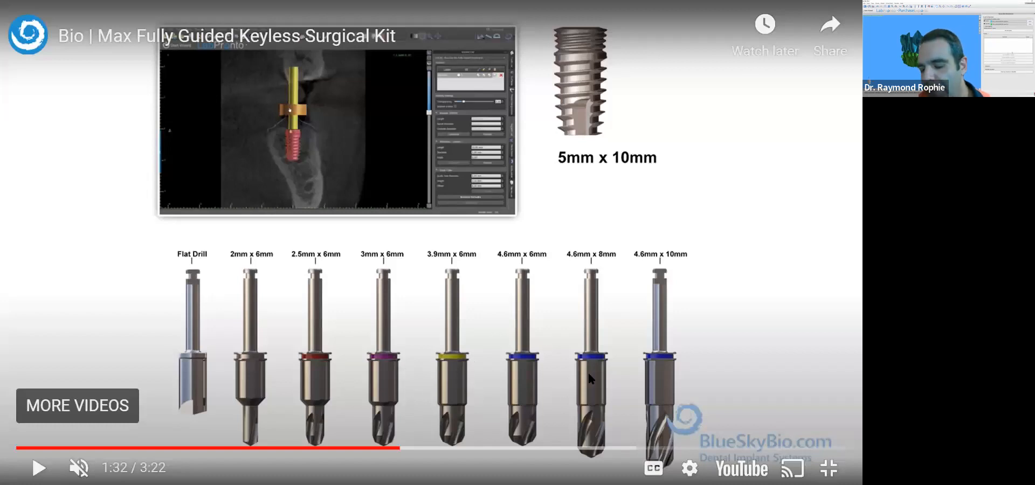
key(Escape)
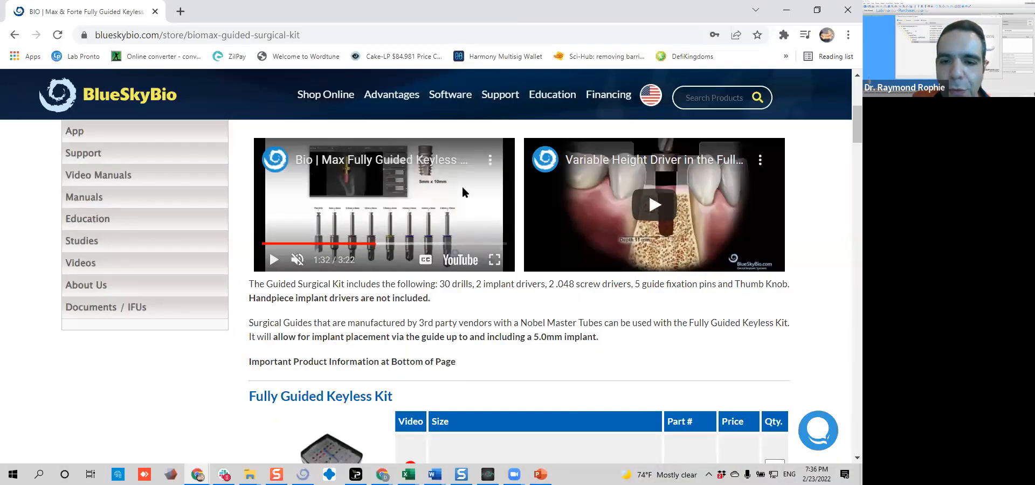
click(495, 260)
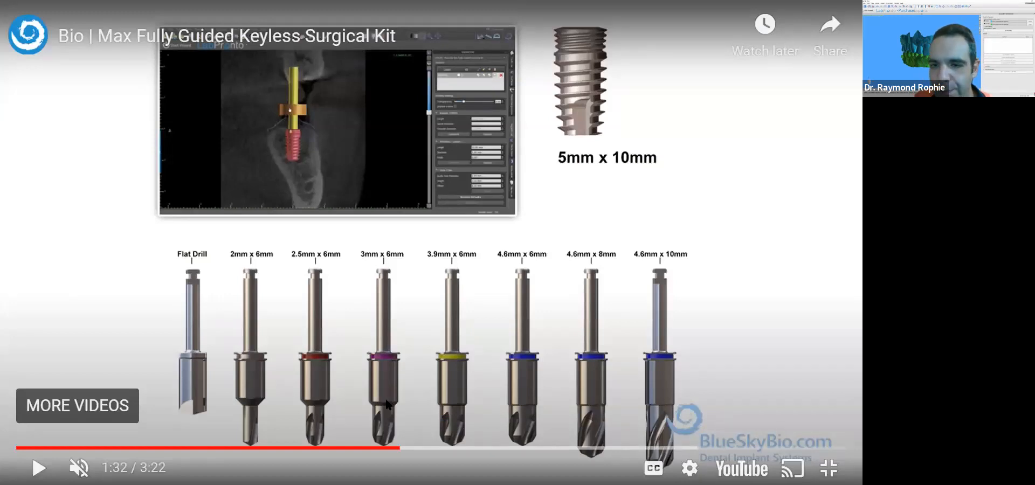
key(Escape)
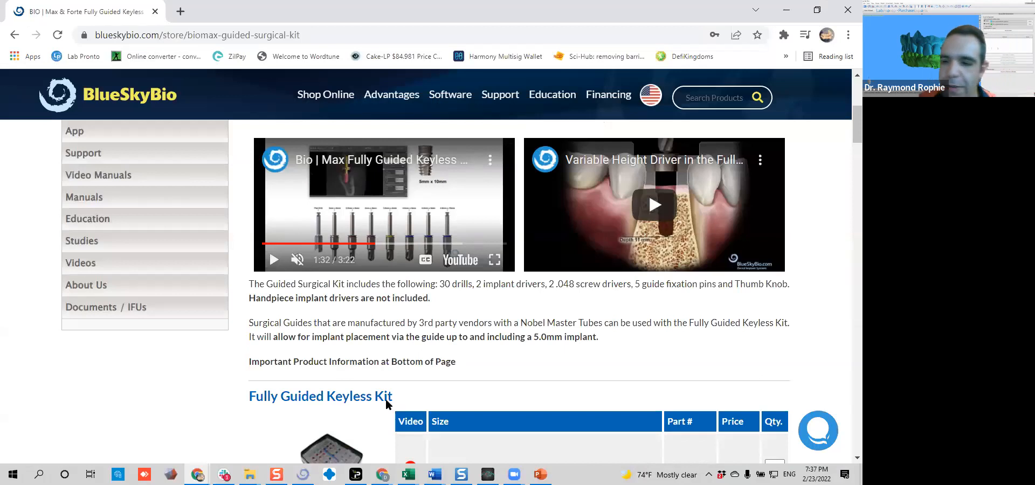
Switch from the browser to Blue Sky Plan and raise the site 18 implant's software guide tube to a 10 mm offset
click(785, 10)
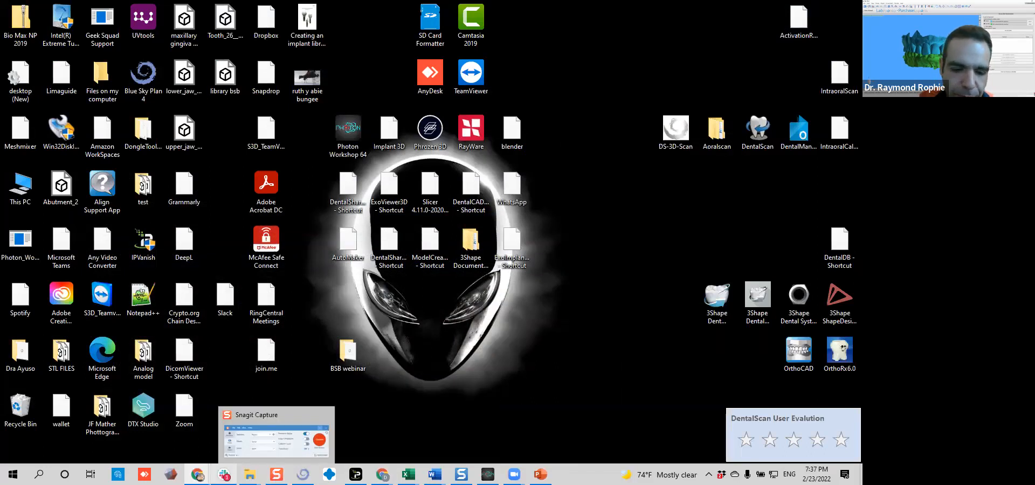
mouse_move(197, 475)
click(302, 475)
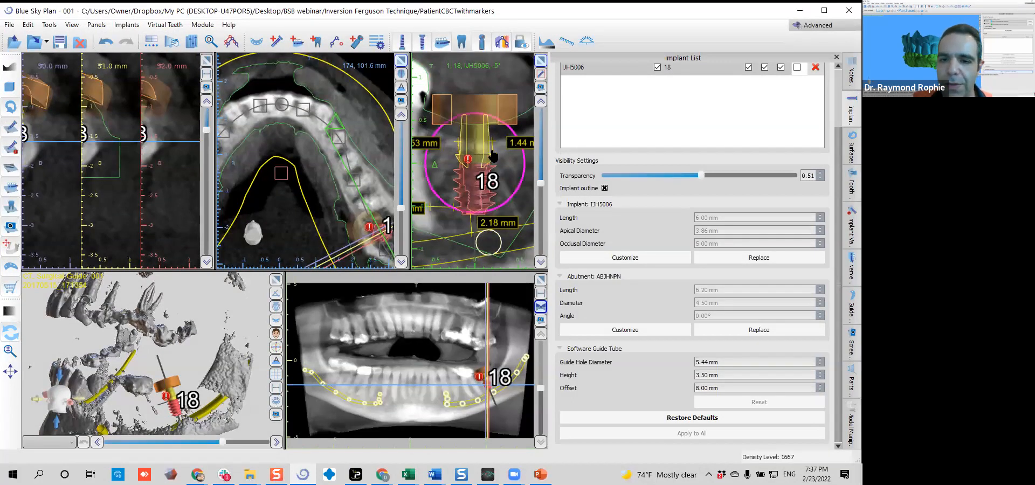
right_click(467, 157)
mouse_move(517, 270)
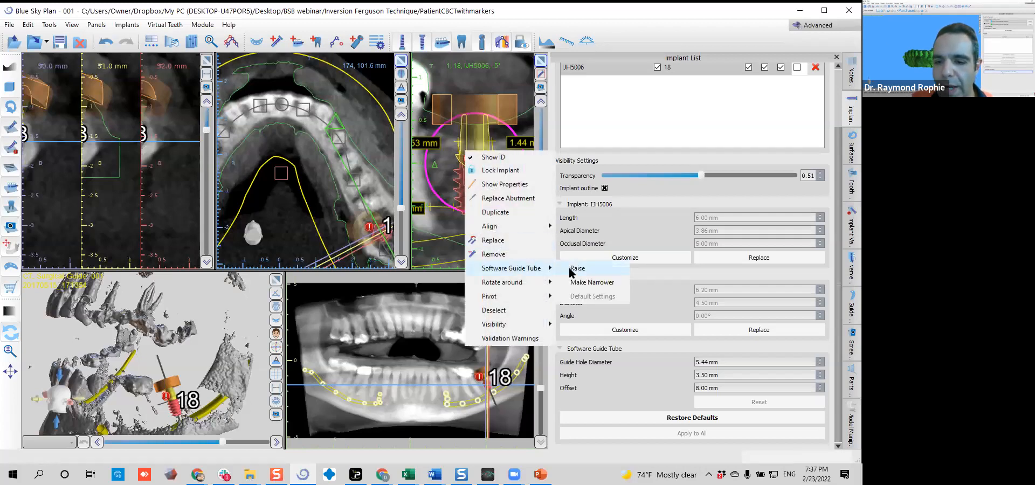
click(576, 269)
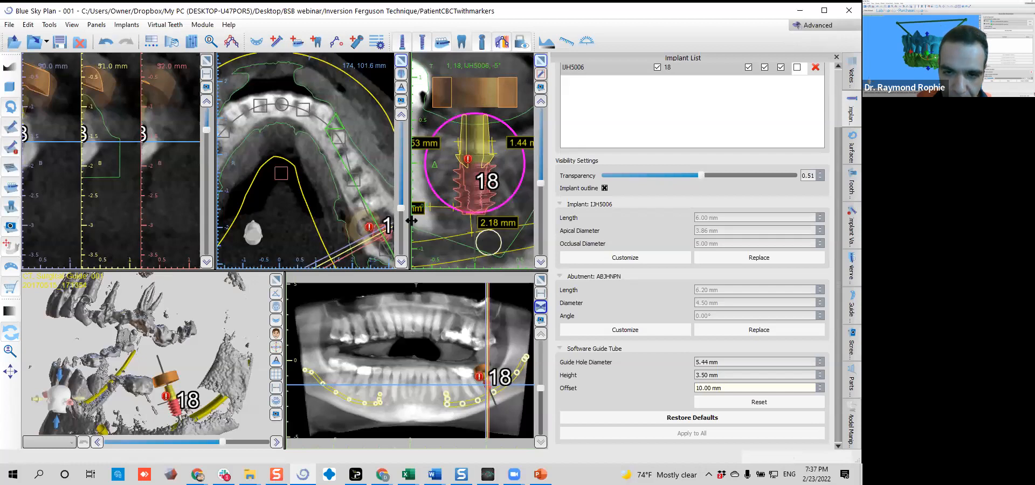
click(449, 217)
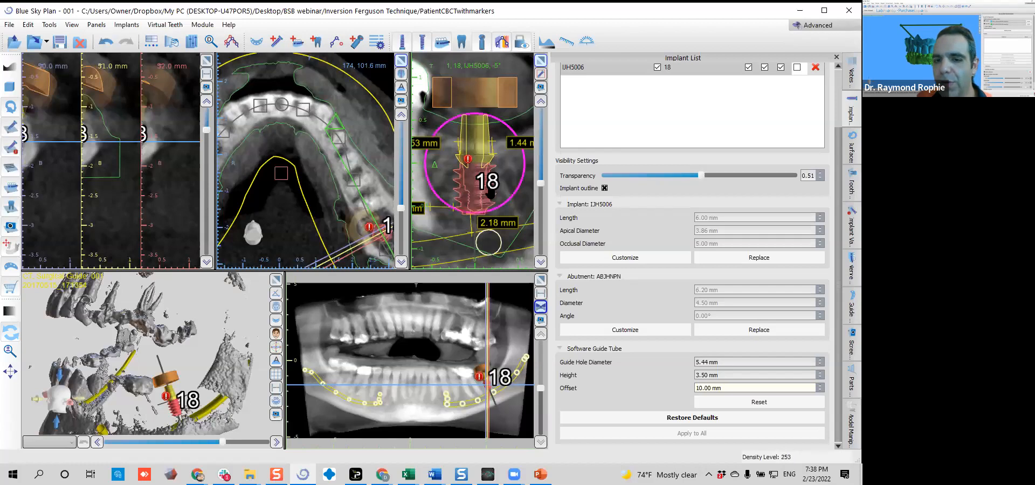
Open the site 18 implant's validation warning and turn off the drill kit warning for implants
click(467, 161)
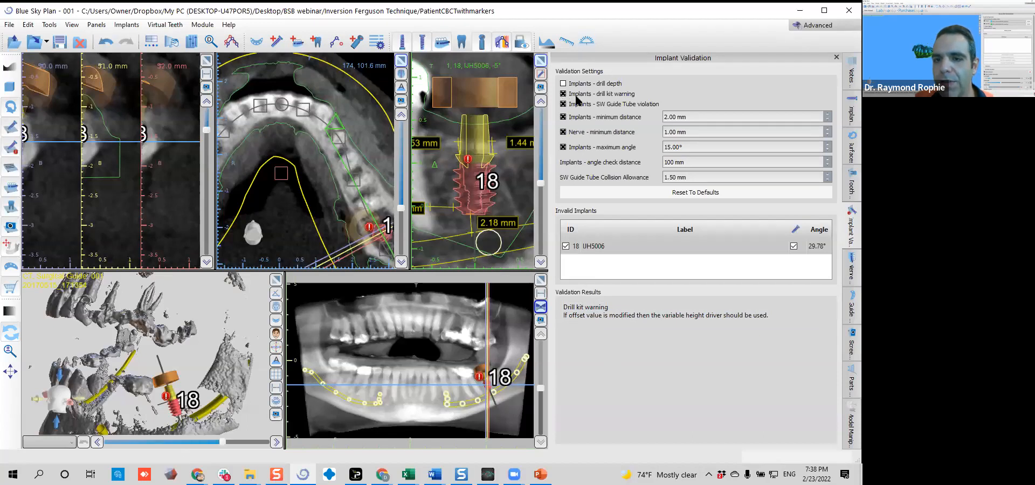
click(564, 94)
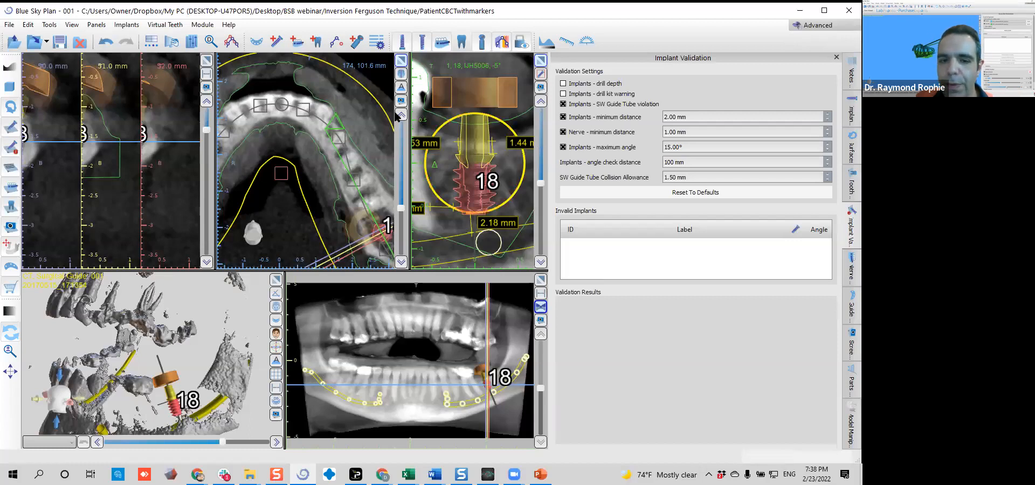
click(184, 408)
drag(81, 380, 124, 357)
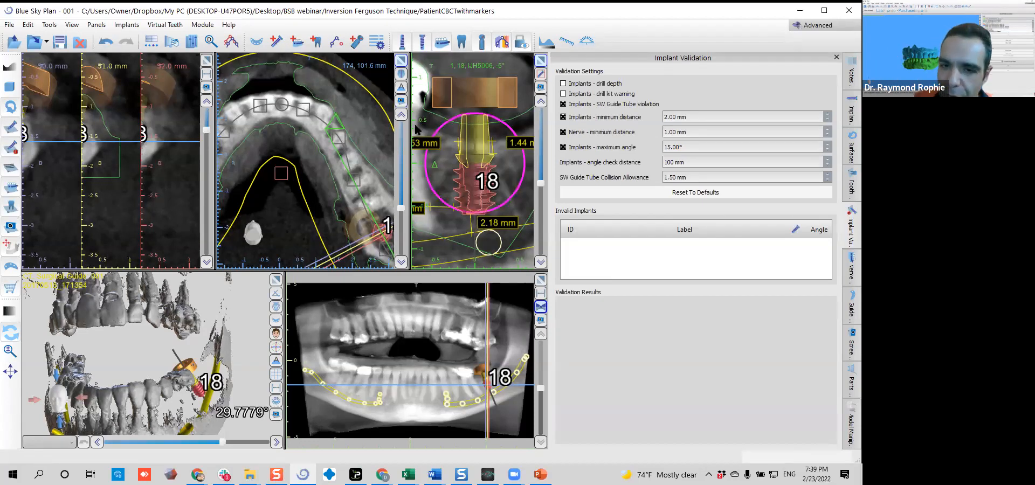
Take the drill report screenshots of the plan and open their PDF export settings
click(850, 348)
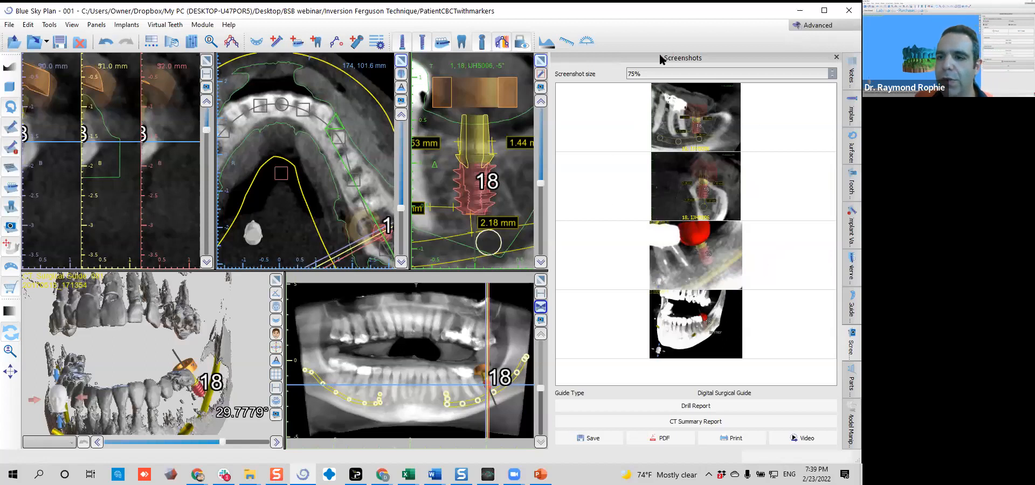
click(669, 404)
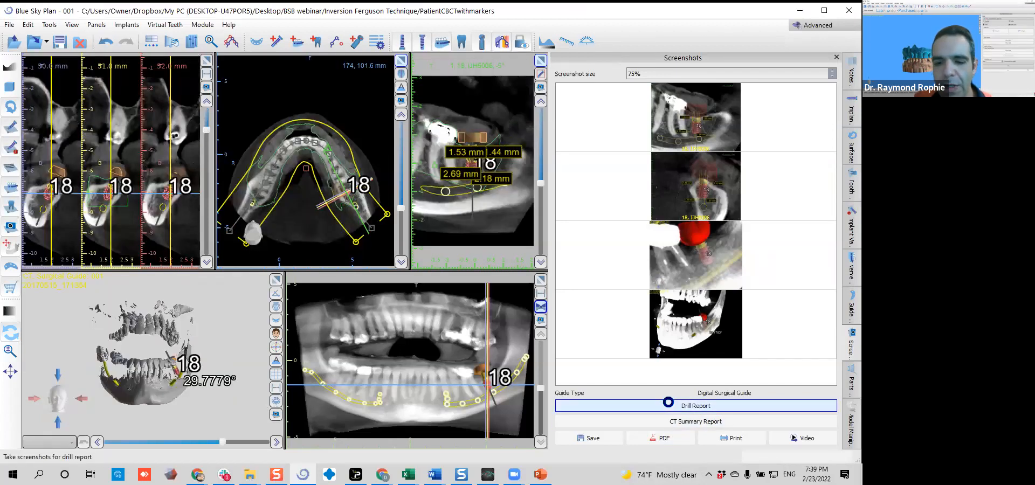
click(666, 436)
Enter the report notes "Osteotomy with 8mm drill" and, on a second line, "Placement with VHD up to second mark"
click(518, 347)
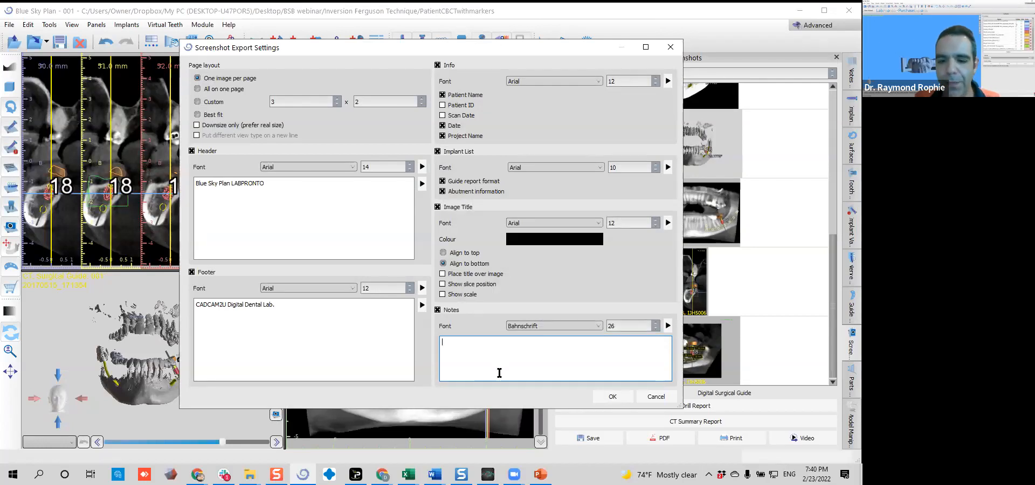
text(OSteotomy with )
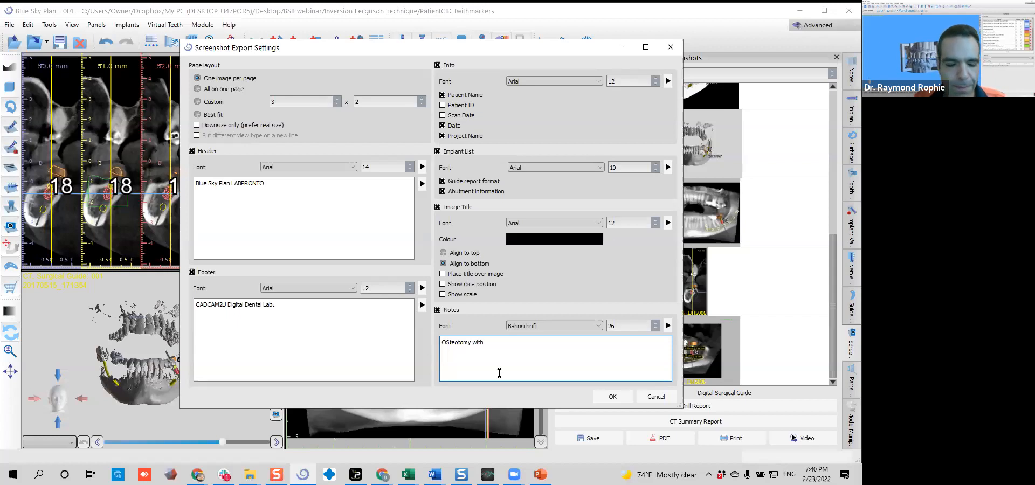
text(8mm drill)
key(Return)
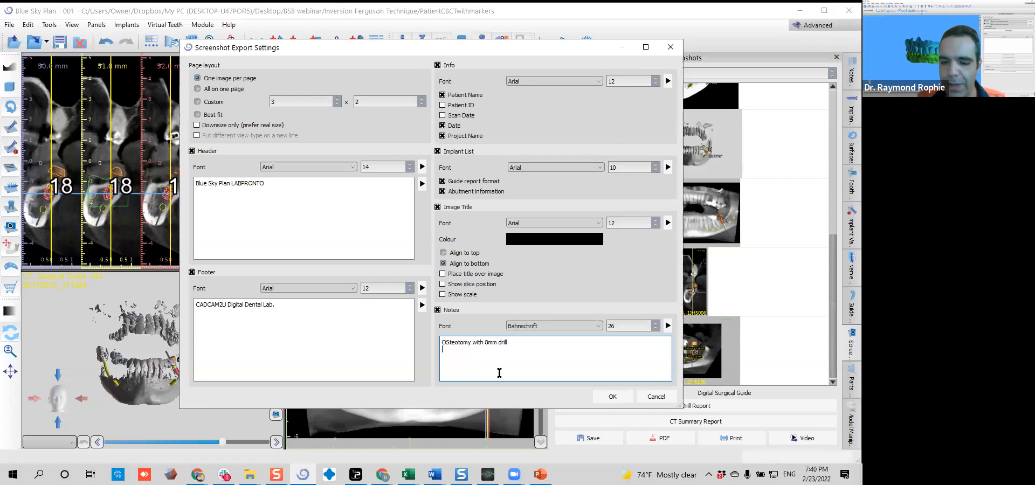
key(BackSpace)
text(s)
text(Placemen)
text(t)
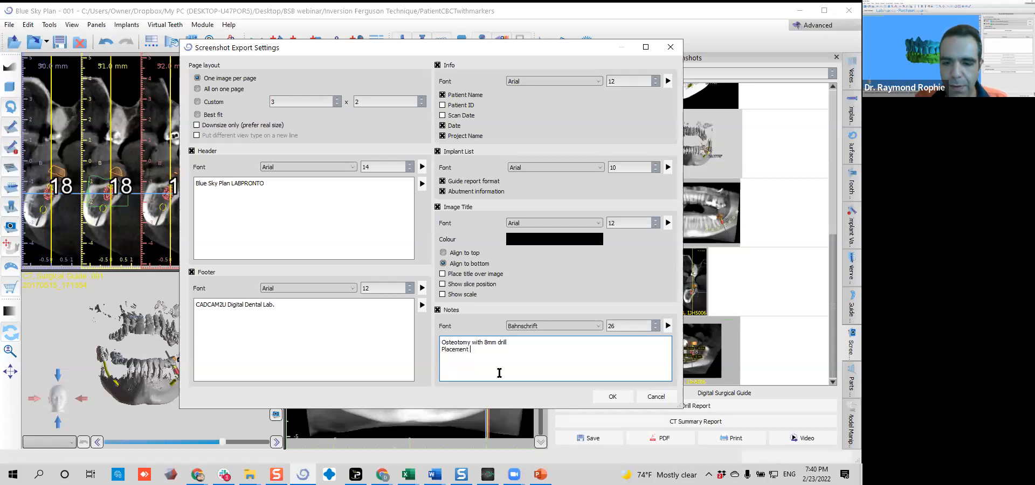
text( with )
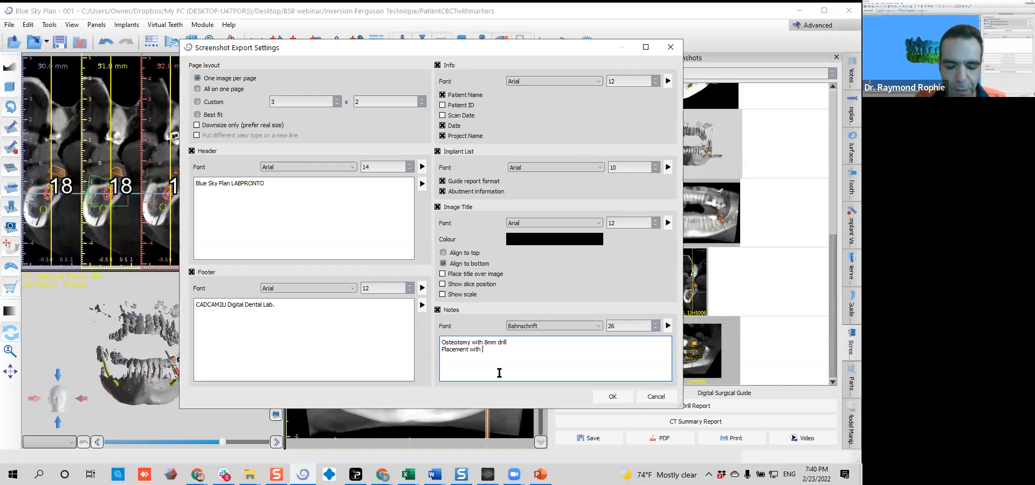
text(VHD)
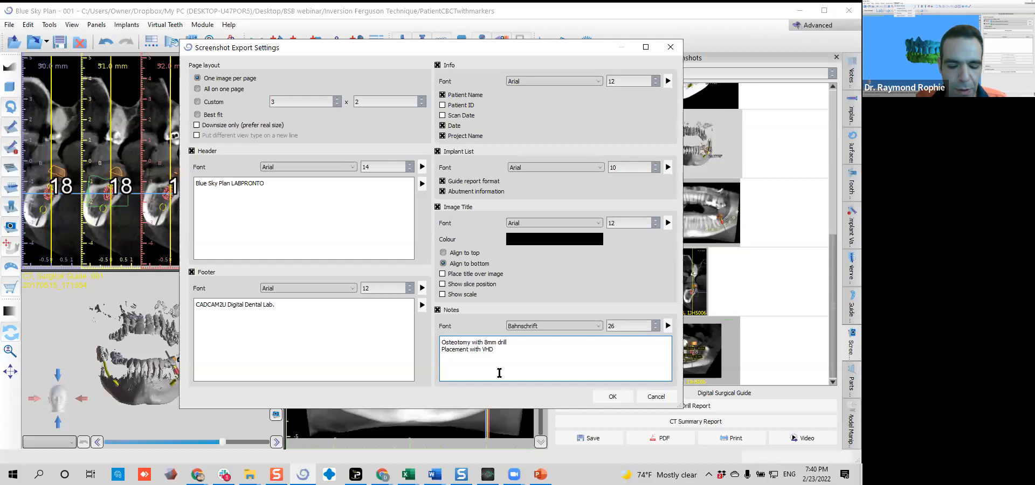
text( up to se)
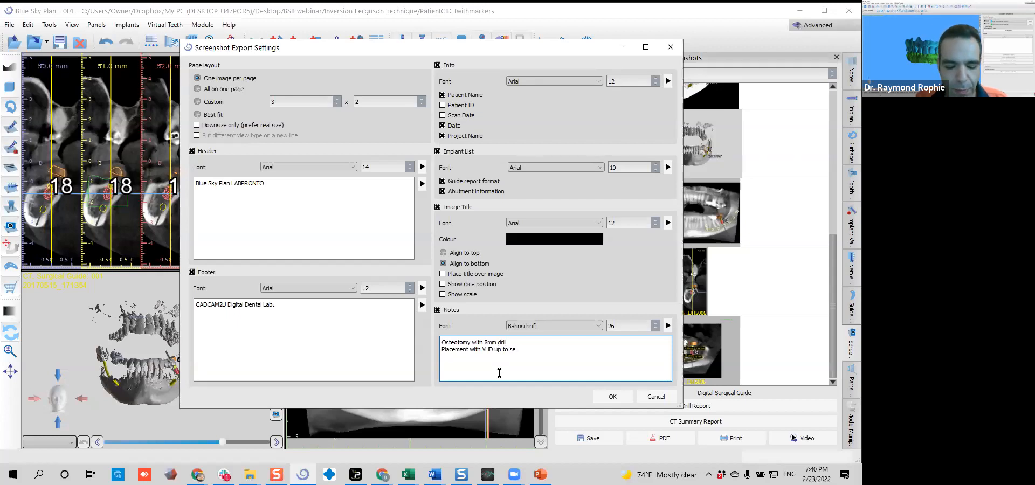
text(cndond mark)
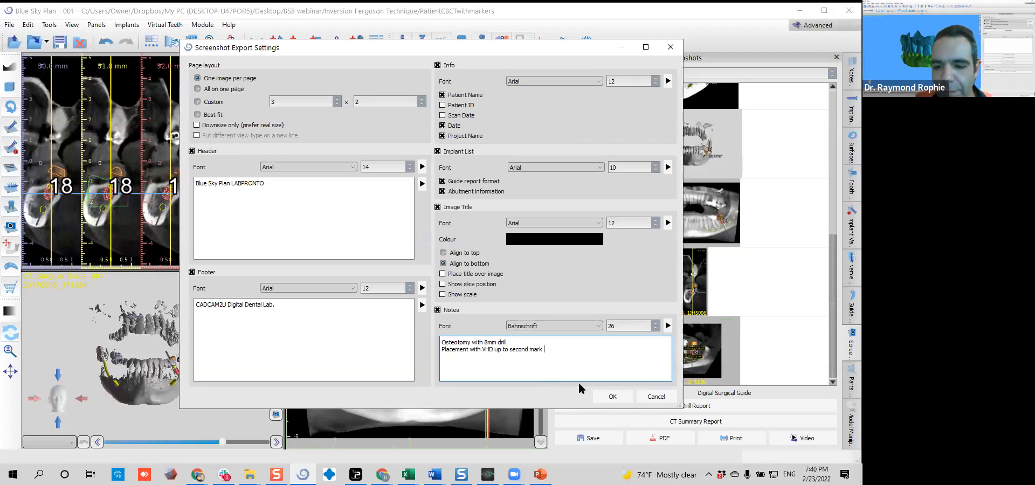
Generate the report's print preview, check the notes and drill tables enlarged, and close the preview
click(615, 396)
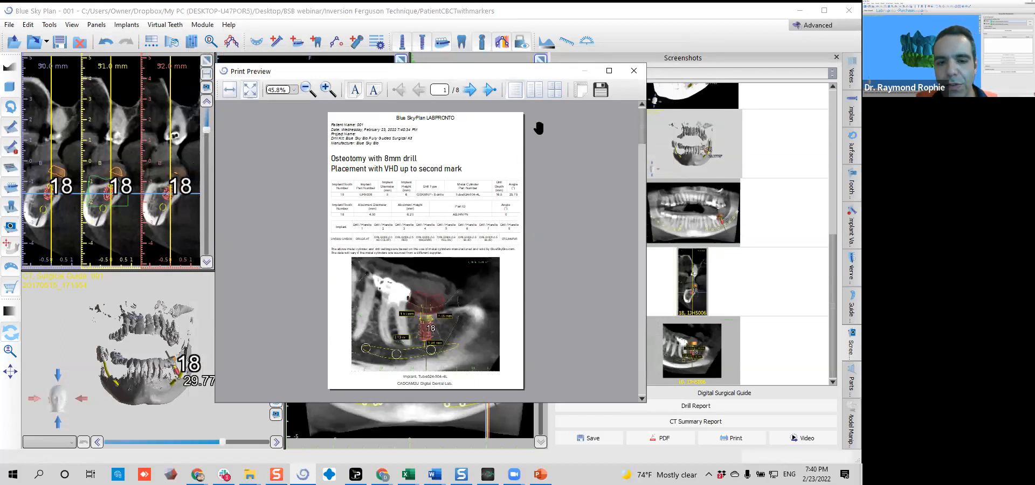
click(608, 70)
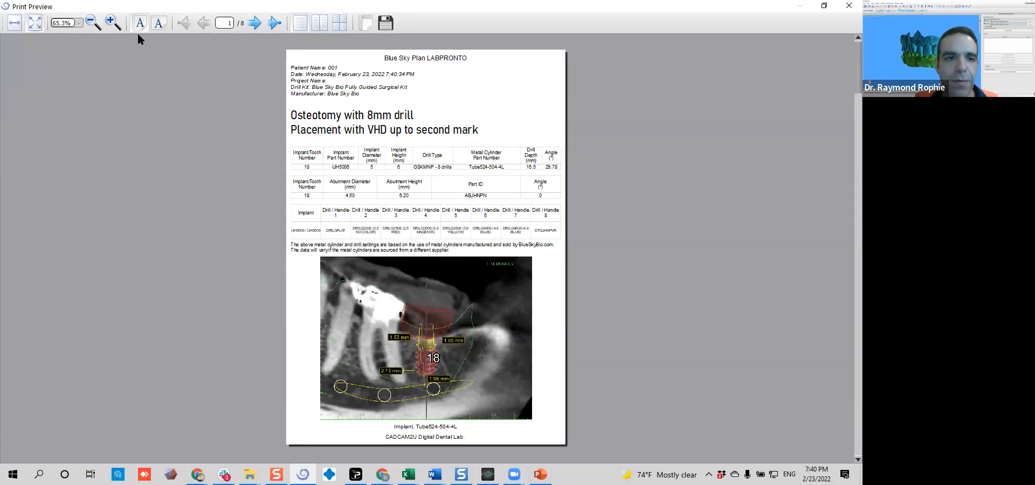
click(112, 21)
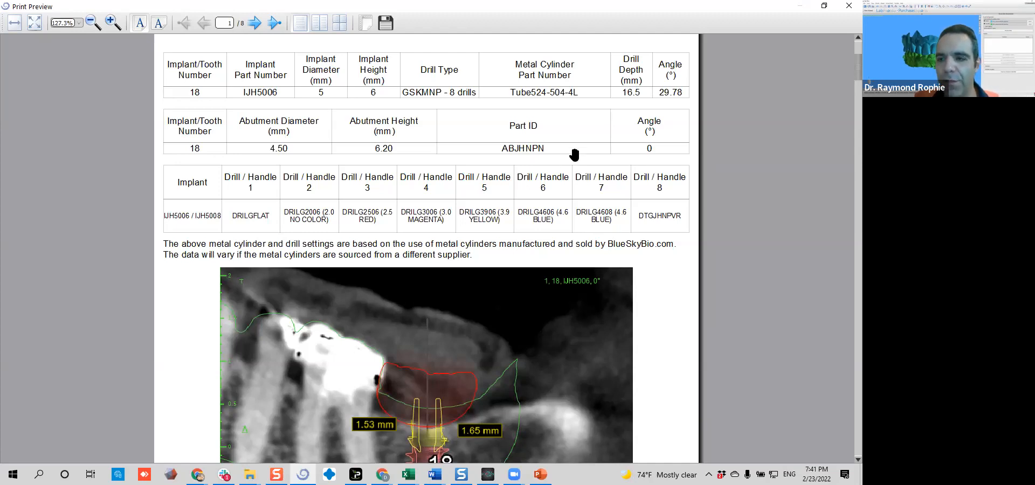
click(849, 6)
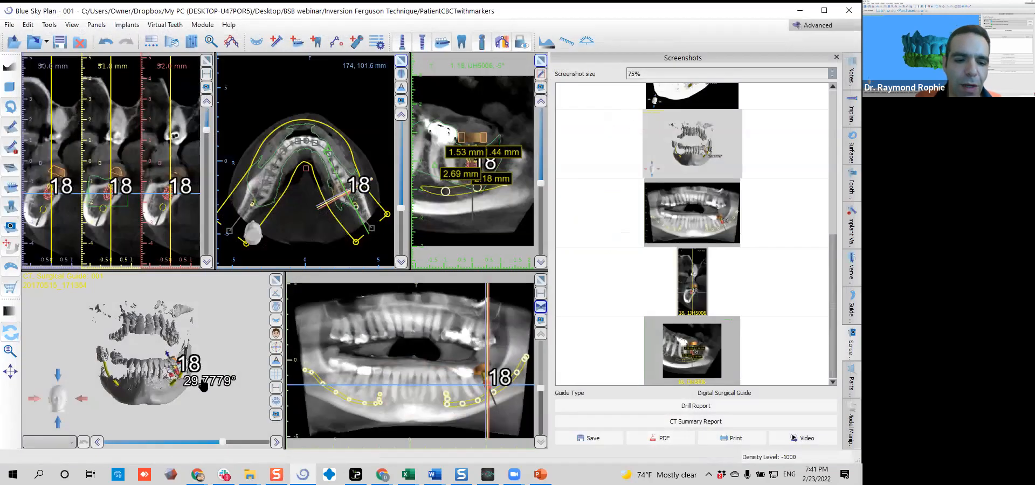
Inspect the site 18 implant's angulation against both jaws in 3D, showing the inverted mesh and hiding it again
drag(200, 386, 141, 366)
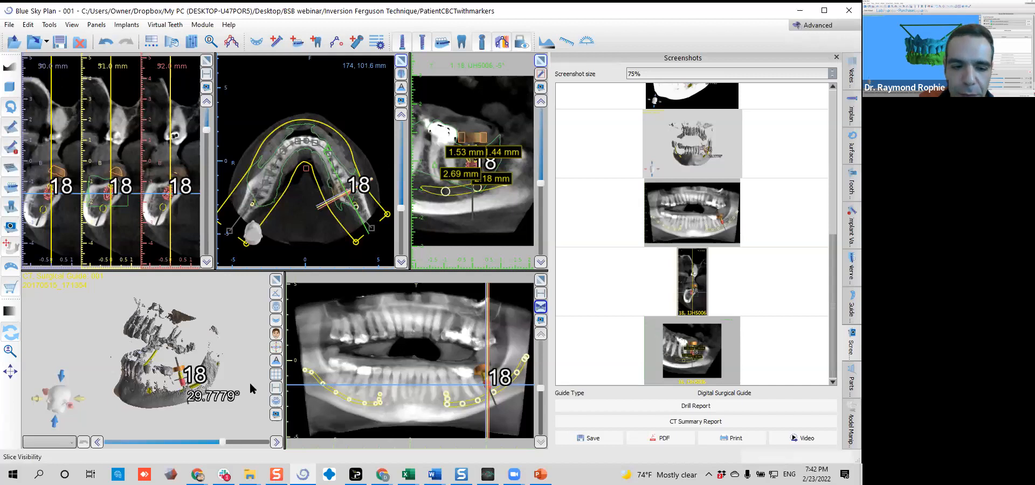
drag(241, 371, 248, 342)
drag(214, 297, 214, 319)
mouse_move(90, 370)
mouse_down()
mouse_move(103, 380)
mouse_move(106, 358)
mouse_move(105, 368)
mouse_up()
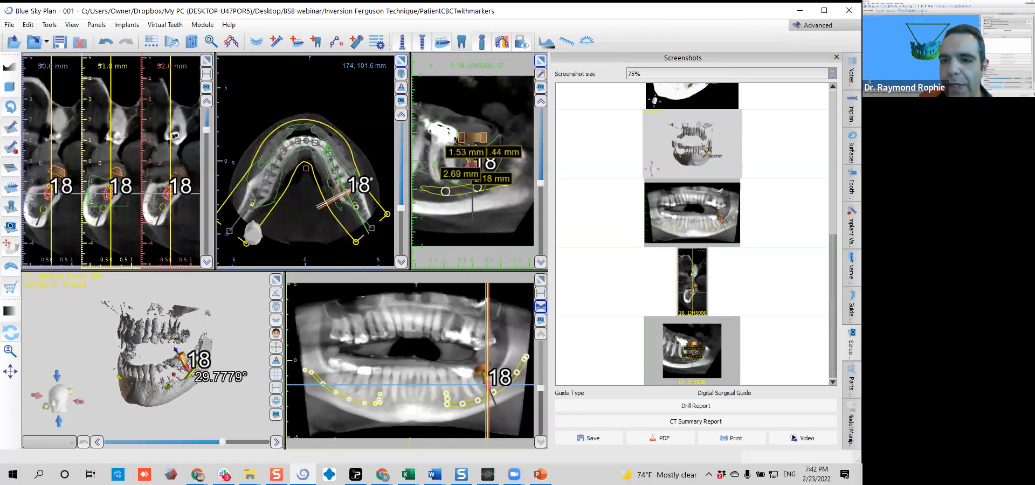
click(277, 322)
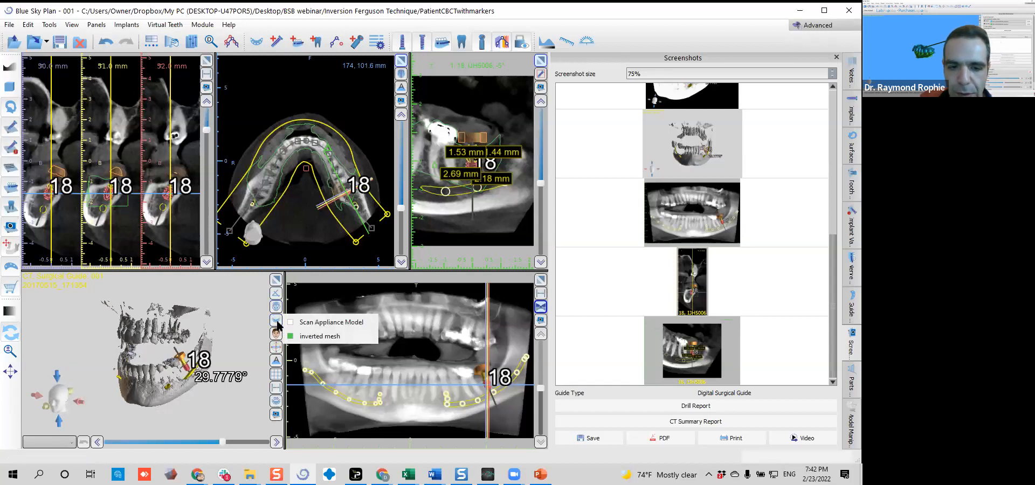
click(292, 336)
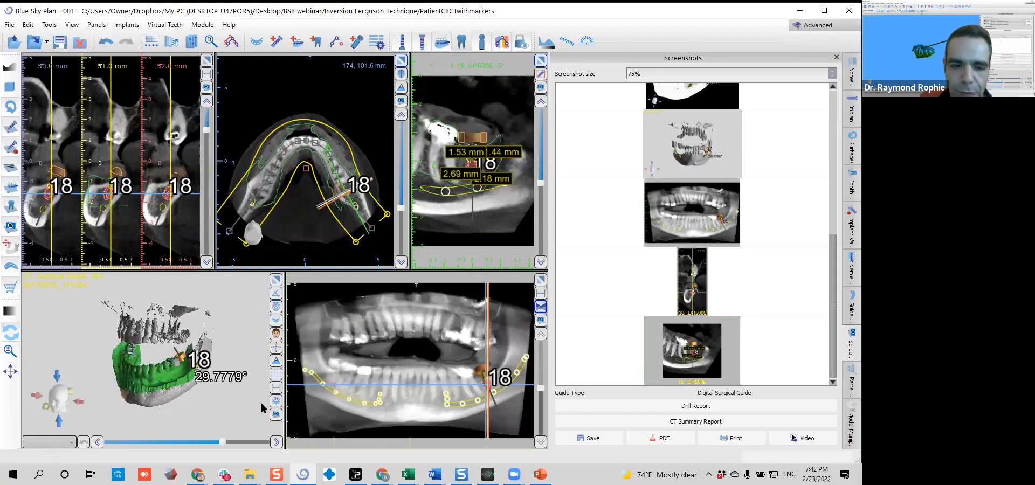
click(276, 323)
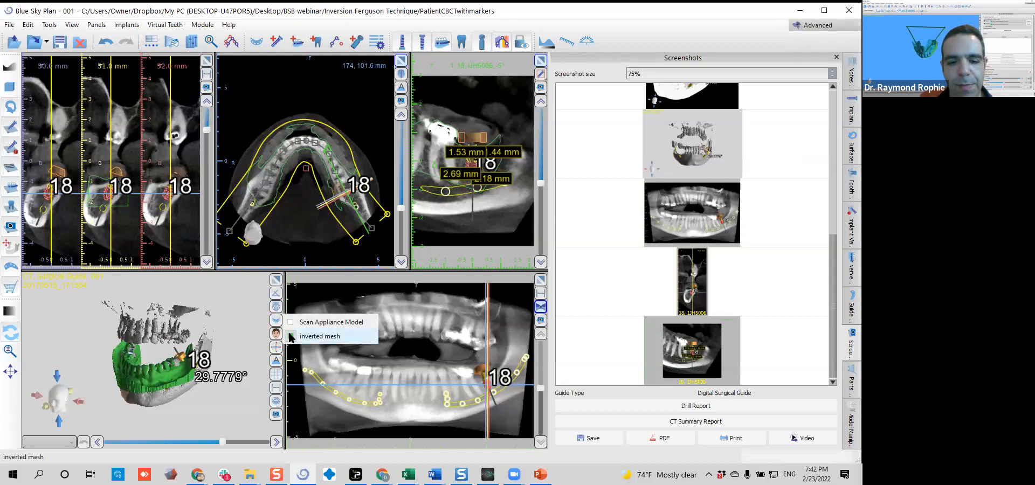
click(291, 337)
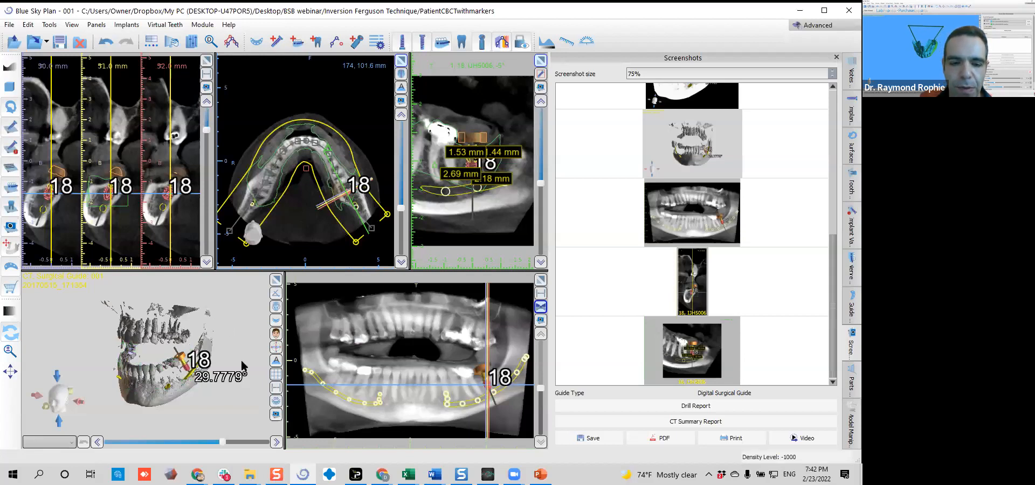
Switch the project to the Crown and Bridge module
drag(244, 349, 257, 339)
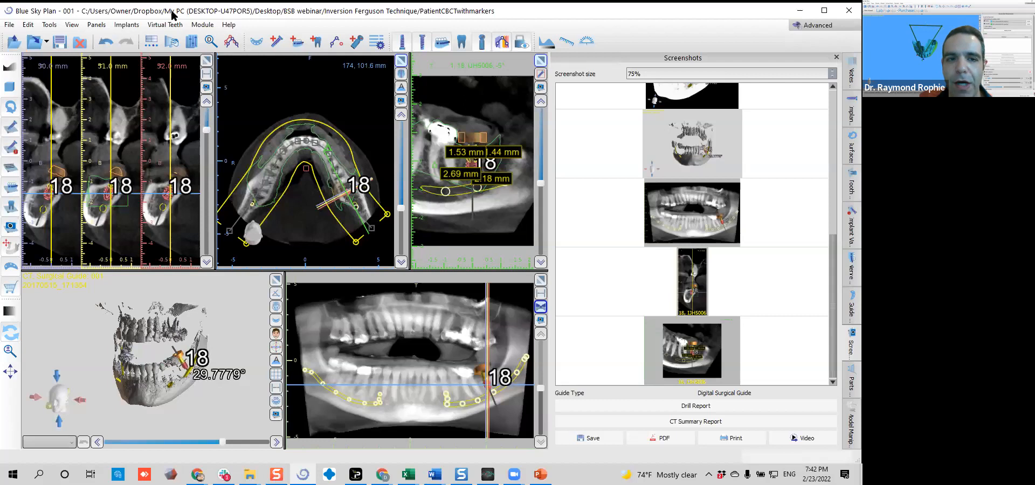
click(202, 24)
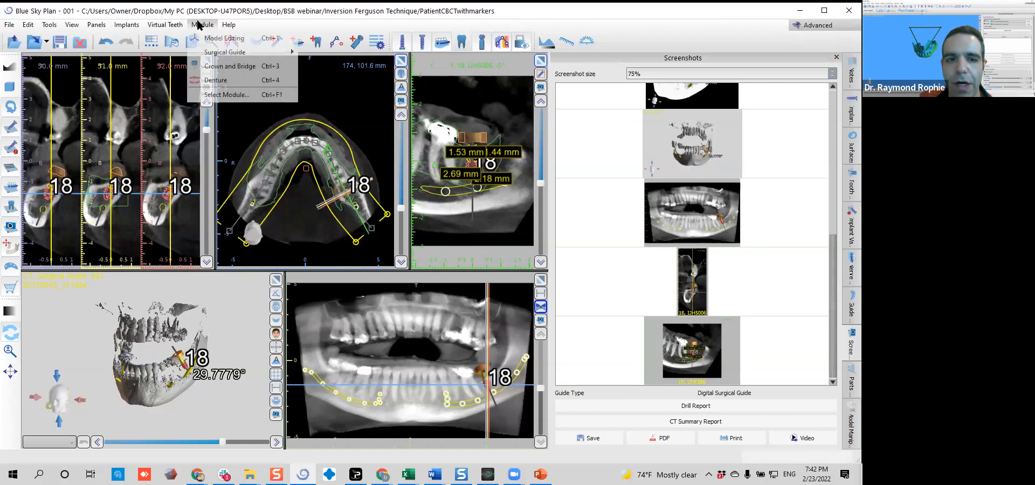
click(207, 69)
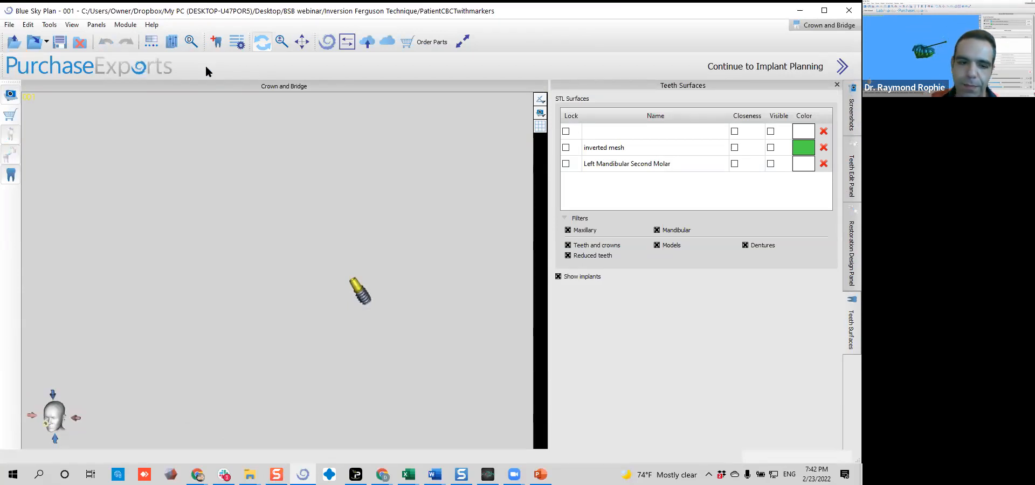
Show the inverted mesh and the Left Mandibular Second Molar surfaces, and inspect the crown's fit in the arch
click(772, 147)
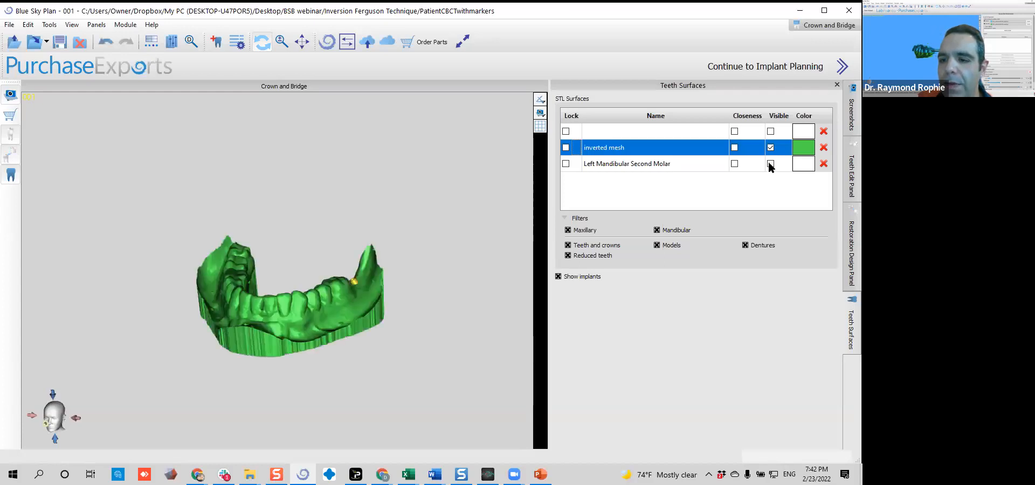
click(771, 163)
drag(380, 277, 377, 243)
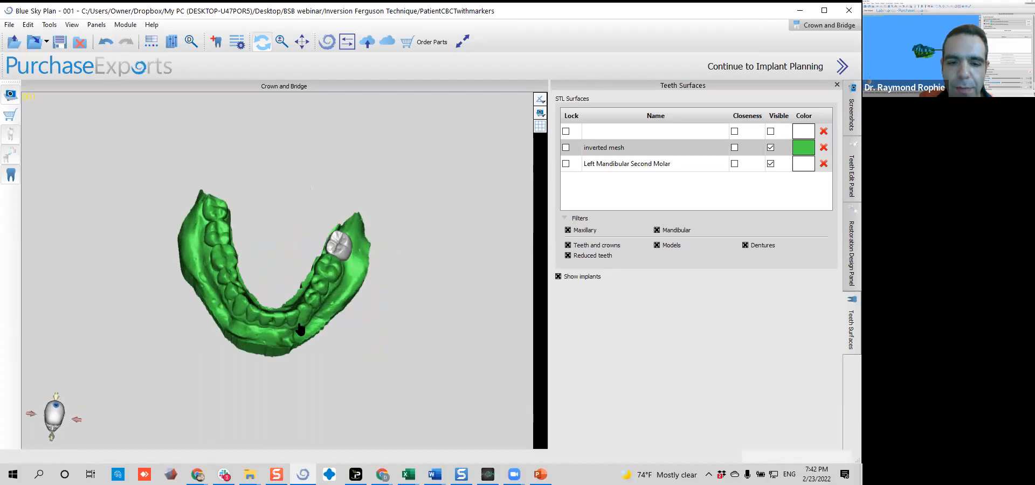
scroll(362, 264, up, 6)
middle_drag(362, 264, 312, 275)
drag(313, 275, 162, 145)
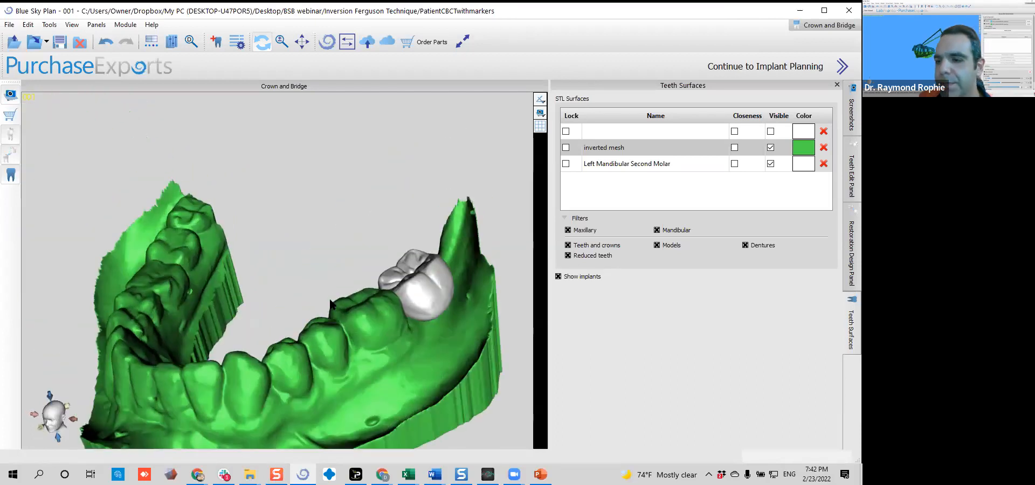
Set up a new restoration design as a Crown on a Tibase for the mandible
click(848, 222)
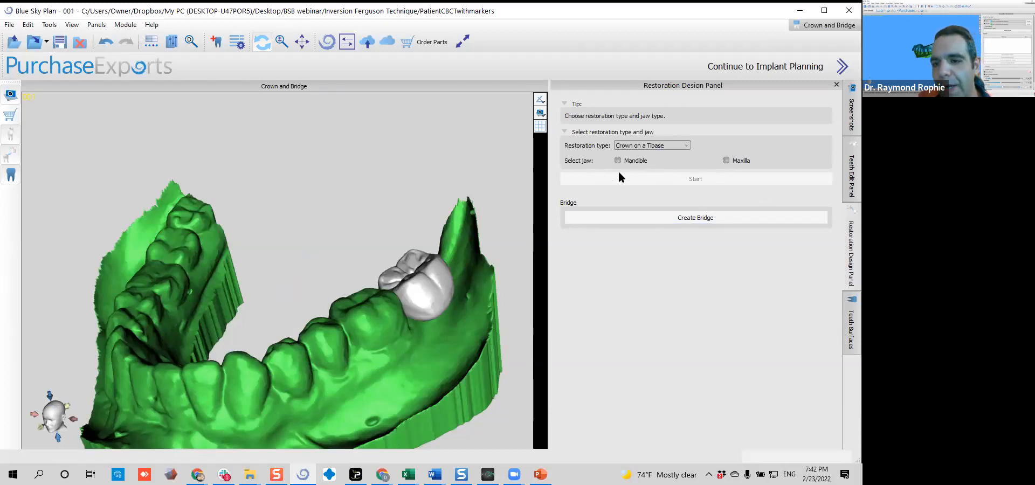
click(652, 145)
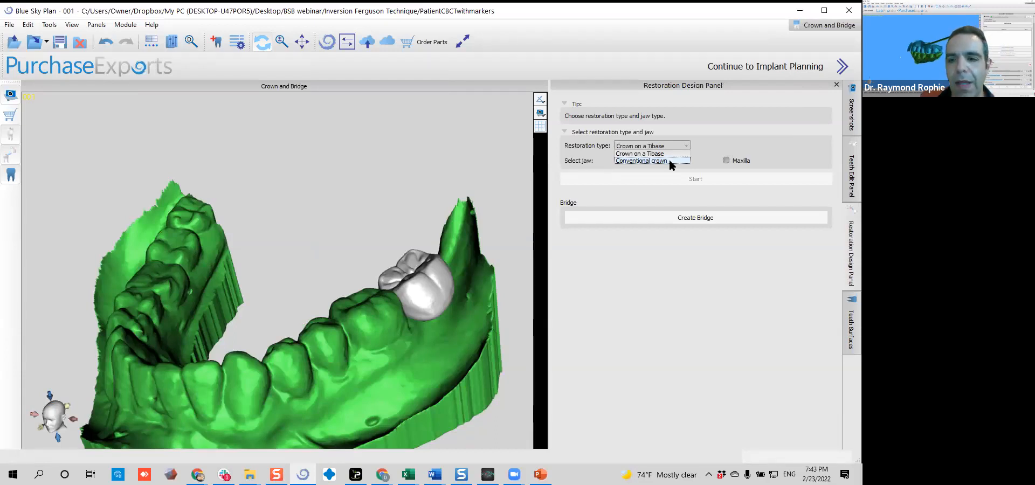
click(672, 154)
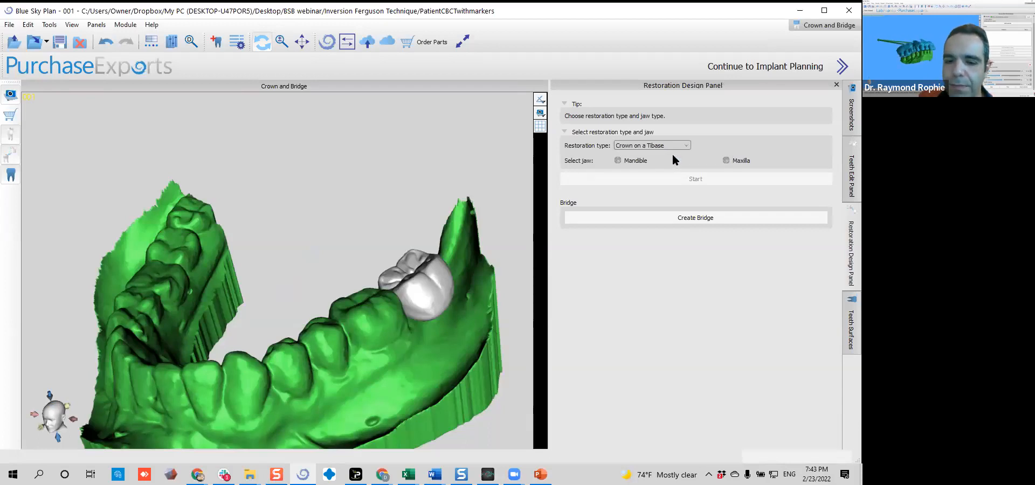
click(618, 161)
Start the crown design on the inverted mesh with the Left Mandibular Second Molar crown and its tibase, leaving the antagonist optional
drag(242, 273, 317, 307)
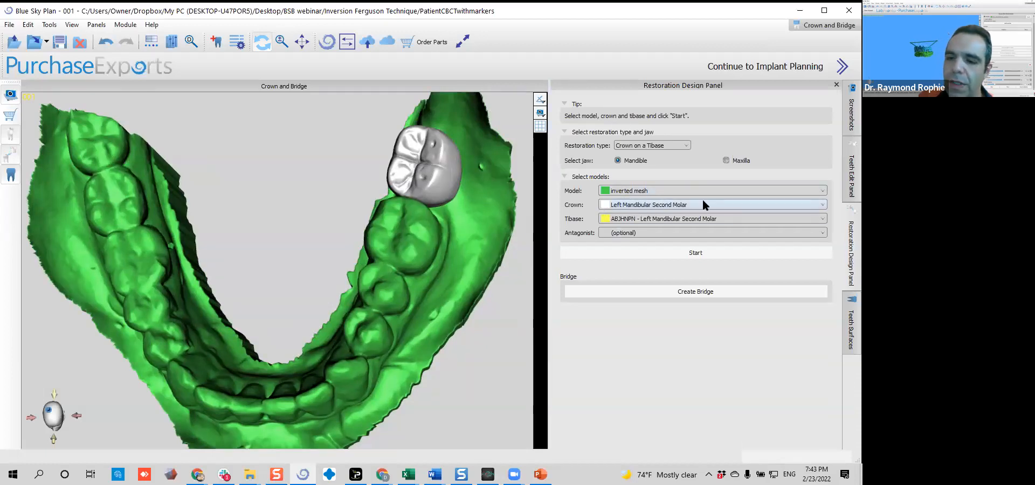
click(673, 221)
click(662, 228)
click(658, 232)
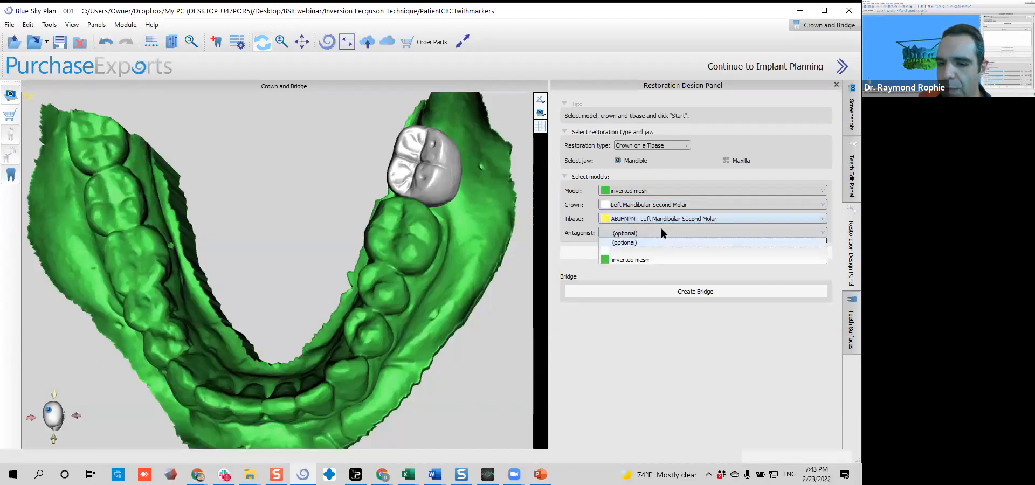
click(661, 229)
click(695, 252)
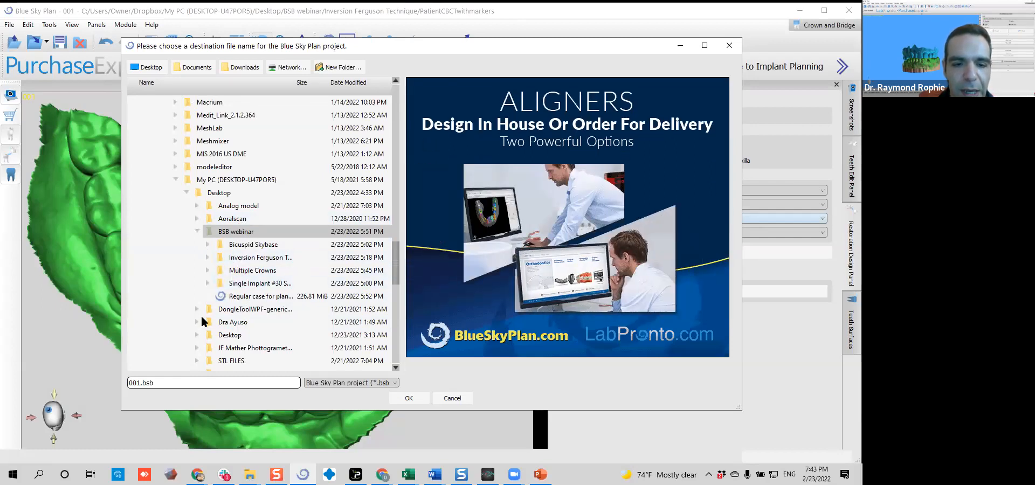
Create a folder "Sugical guide and crown" inside the Inversion Ferguson Technique folder and try to save the project as 001.bsb
double_click(254, 257)
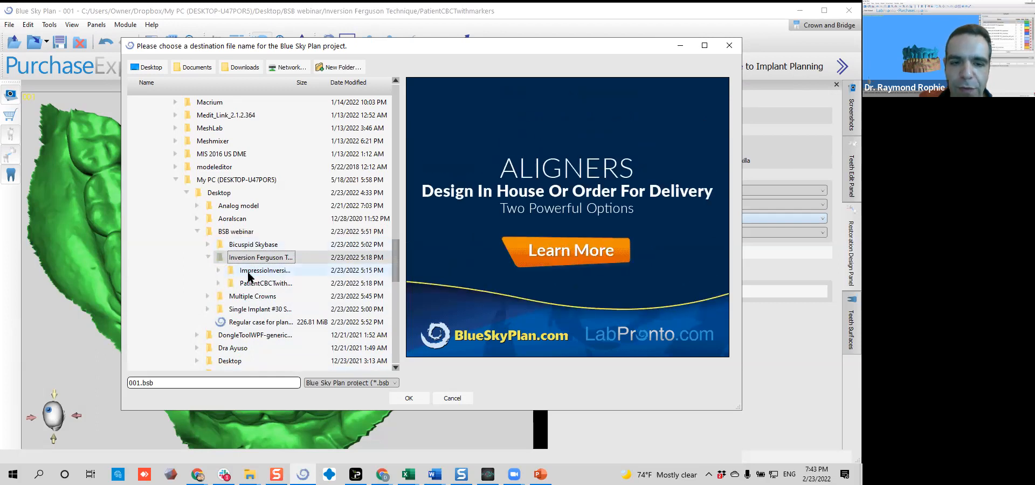
click(335, 66)
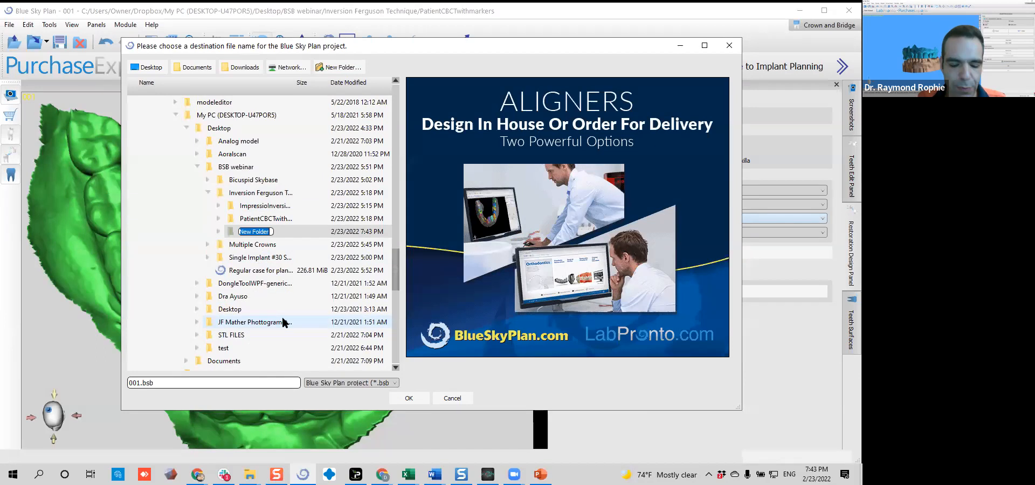
text(Sugical)
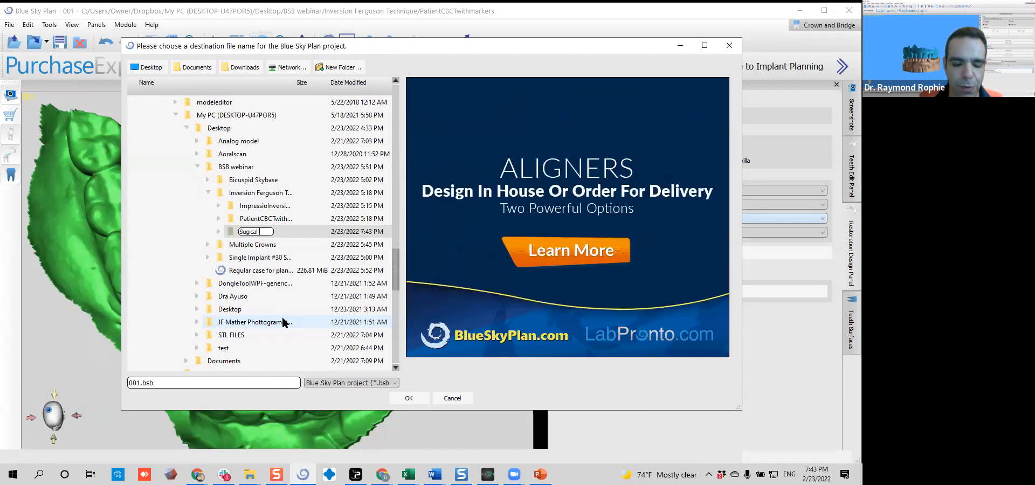
text( guide and crown)
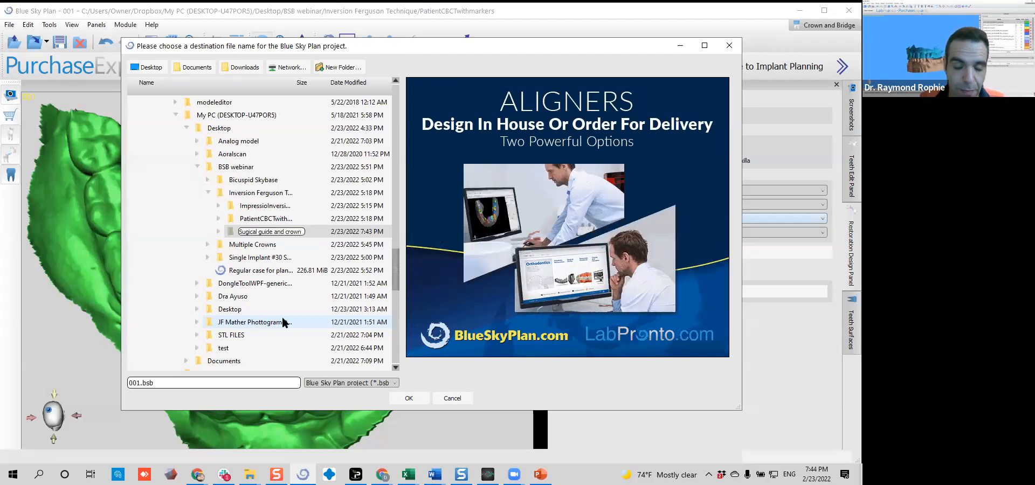
click(420, 399)
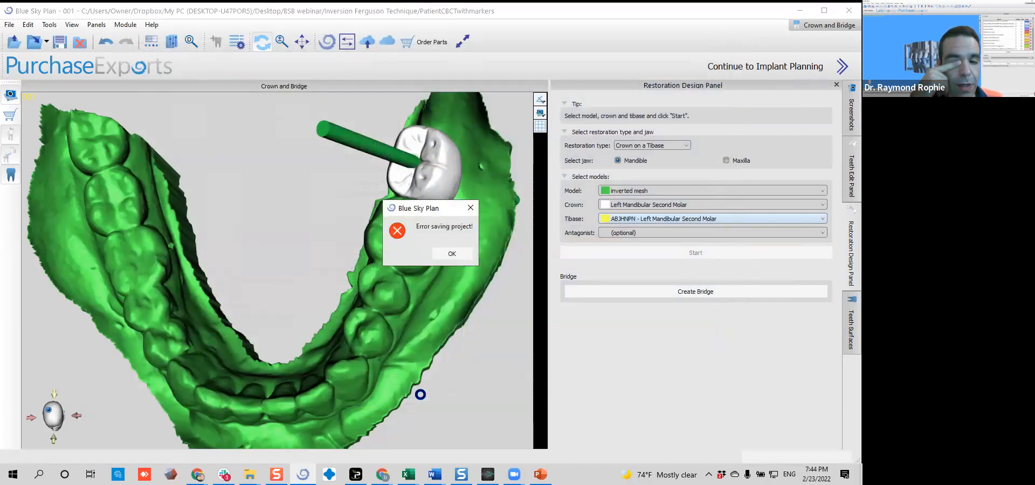
key(Return)
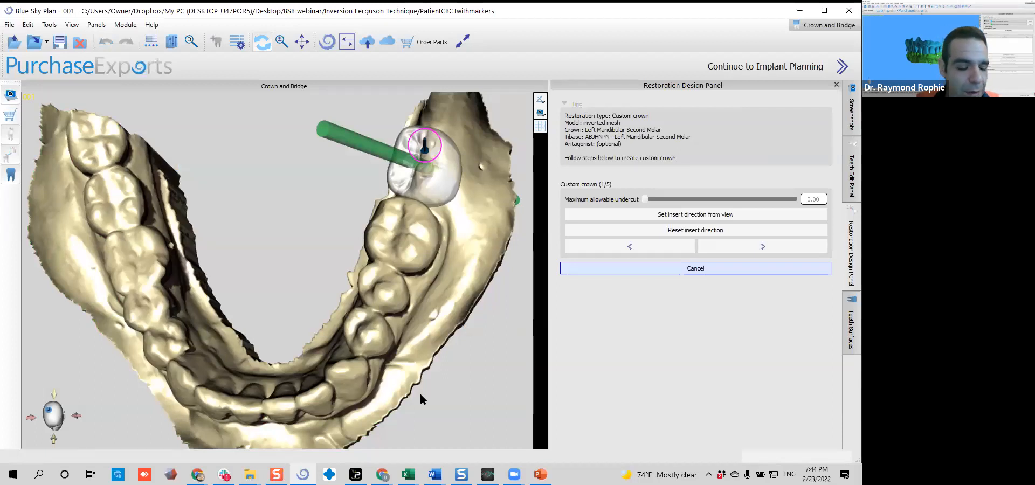
Save the project as 001.bsb in the Inversion Ferguson Technique folder
drag(188, 215, 191, 211)
click(9, 25)
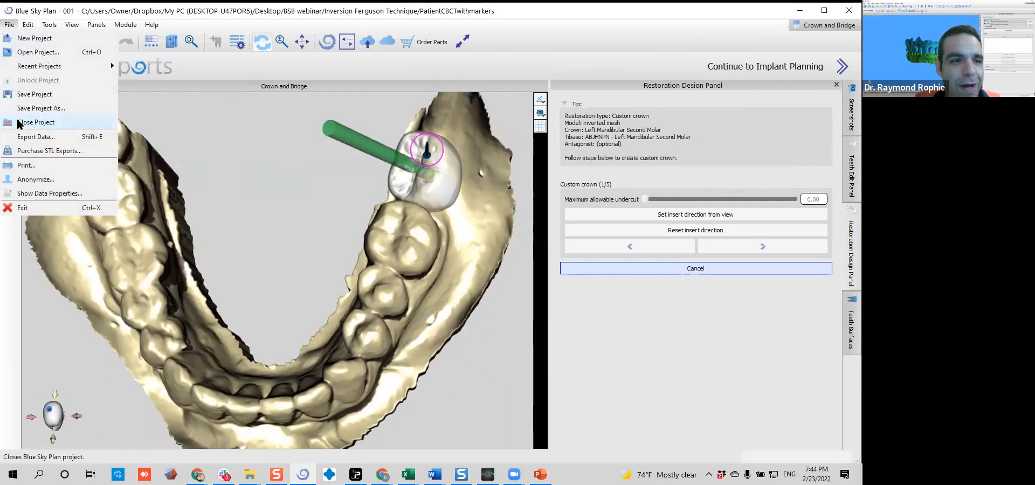
click(41, 108)
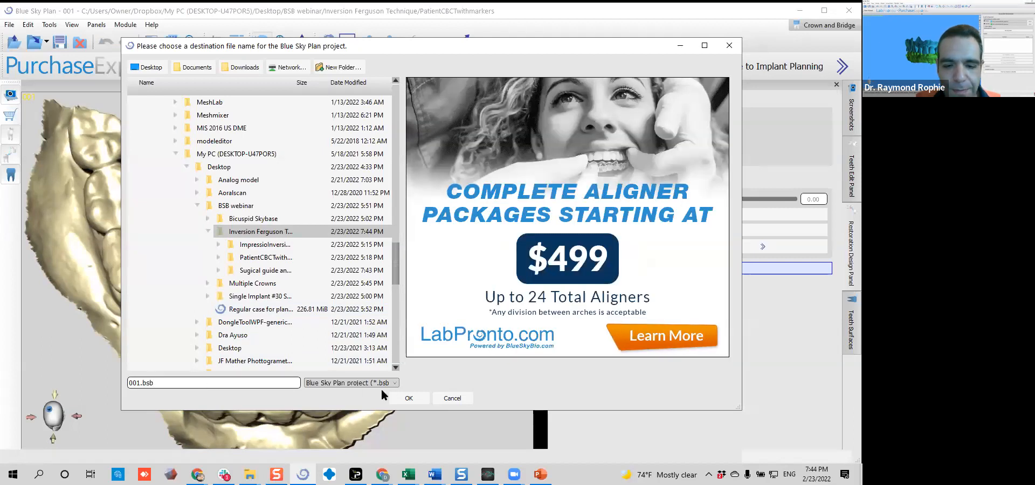
click(408, 398)
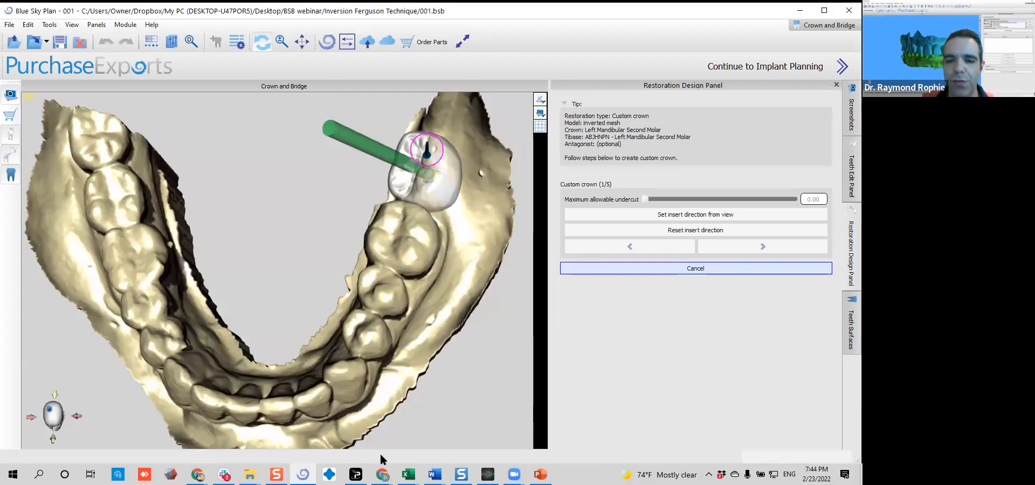
Compare the tibase's screw channel with the crown's path past the adjacent molar and set the insert direction from an occlusal view
drag(208, 160, 254, 217)
drag(486, 269, 503, 195)
middle_drag(358, 213, 333, 312)
drag(348, 272, 160, 219)
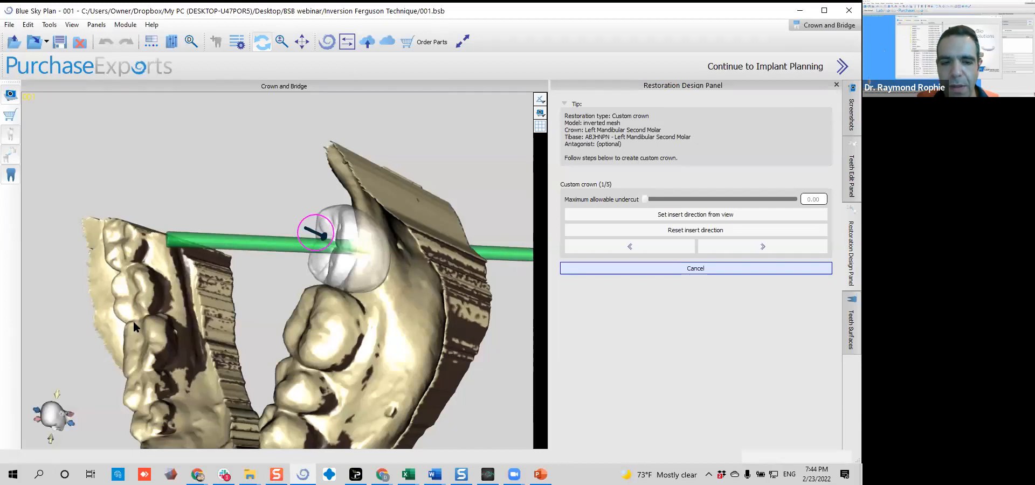
drag(141, 370, 358, 277)
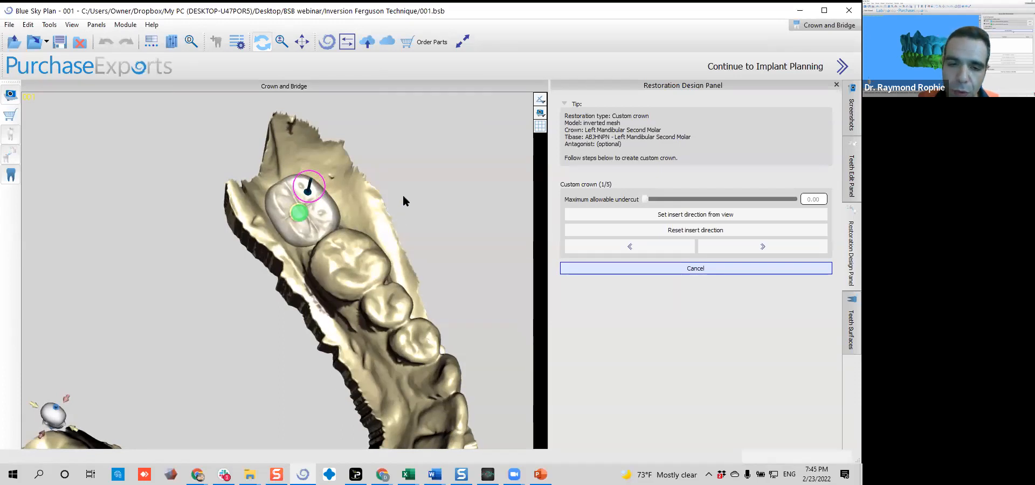
drag(465, 213, 283, 291)
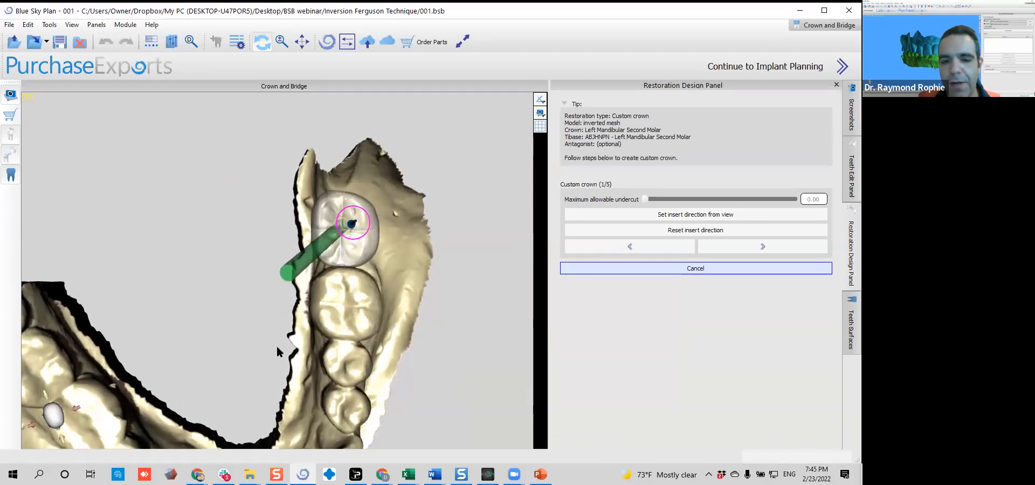
drag(277, 350, 282, 335)
scroll(289, 319, up, 5)
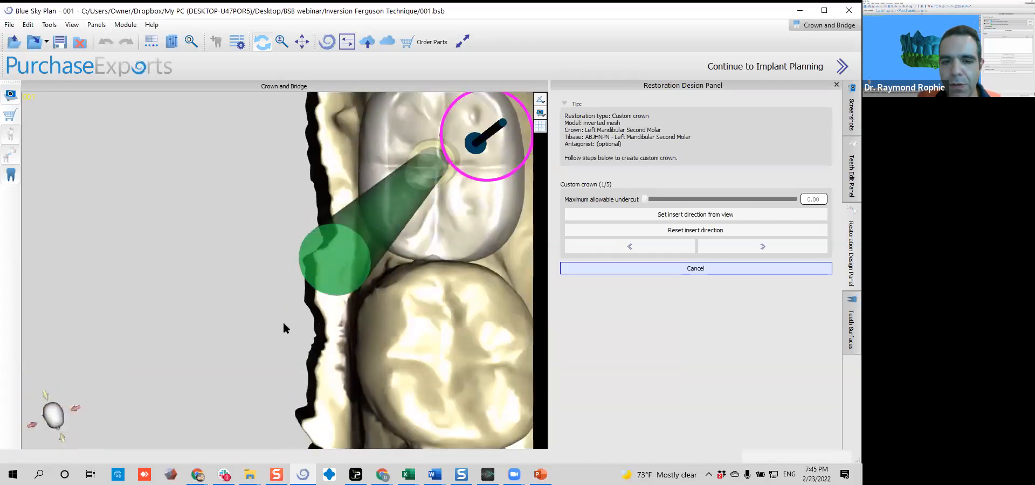
middle_drag(445, 218, 418, 228)
drag(246, 341, 286, 331)
scroll(286, 332, down, 5)
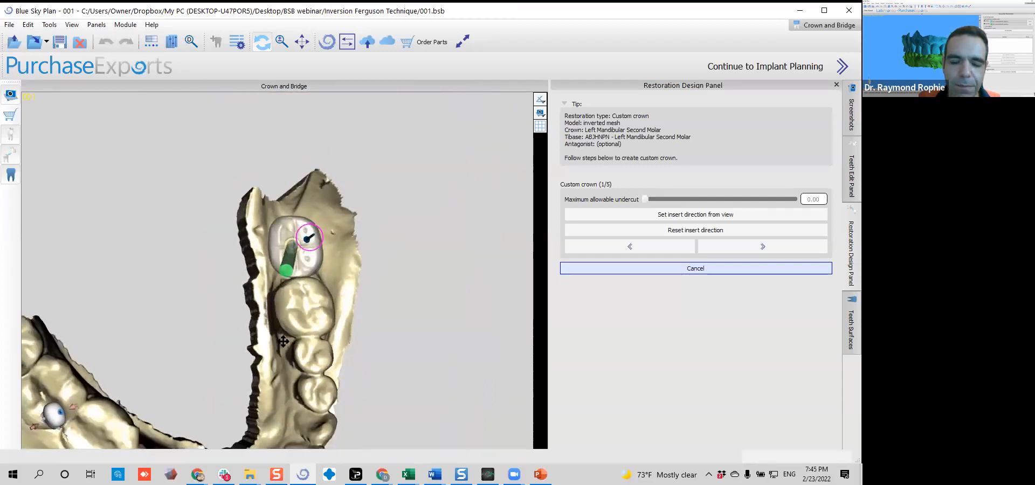
drag(284, 325, 285, 321)
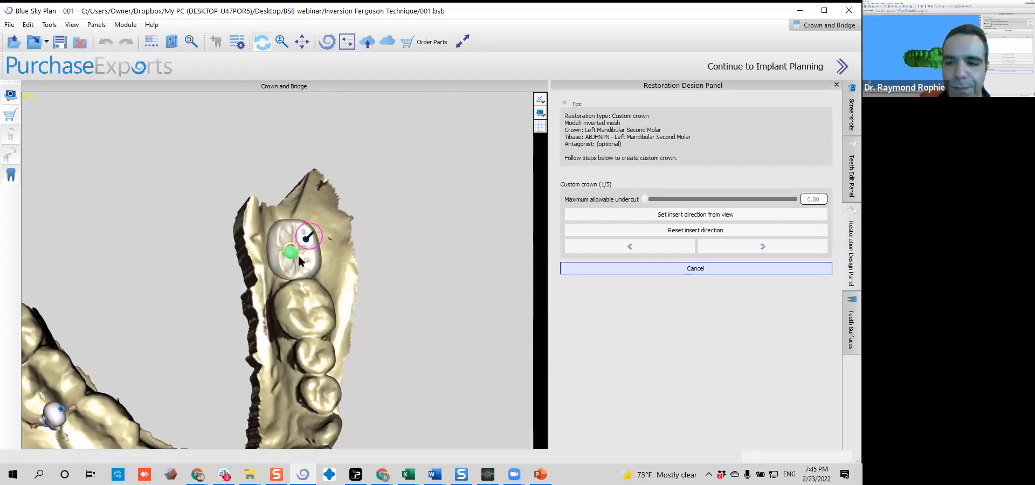
drag(307, 306, 297, 348)
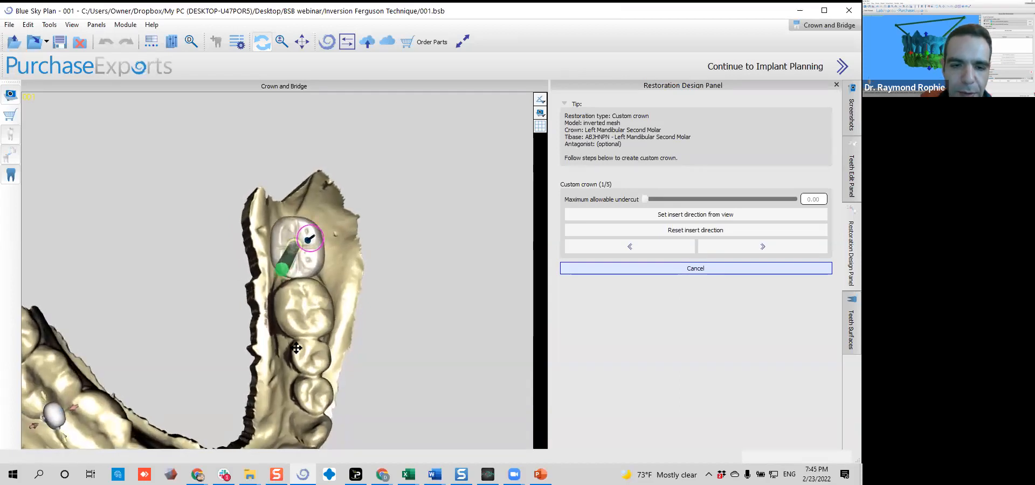
drag(299, 316, 301, 311)
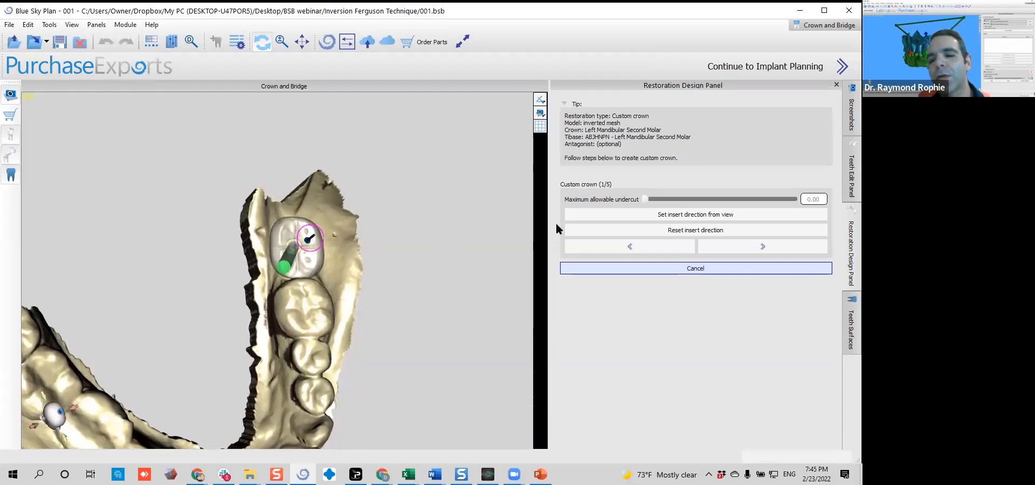
click(634, 214)
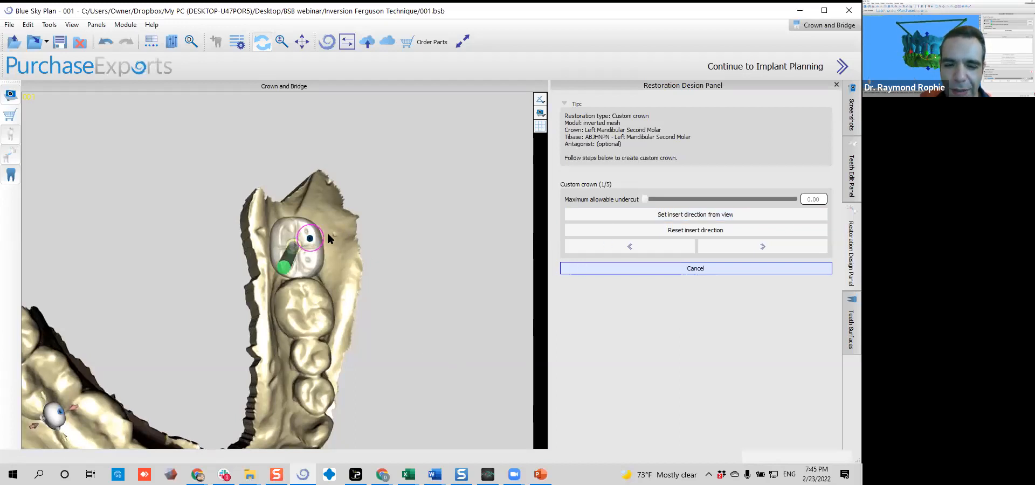
Tilt the crown's insert direction arrow slightly in a close side view of the tibase and crown
drag(408, 351, 157, 163)
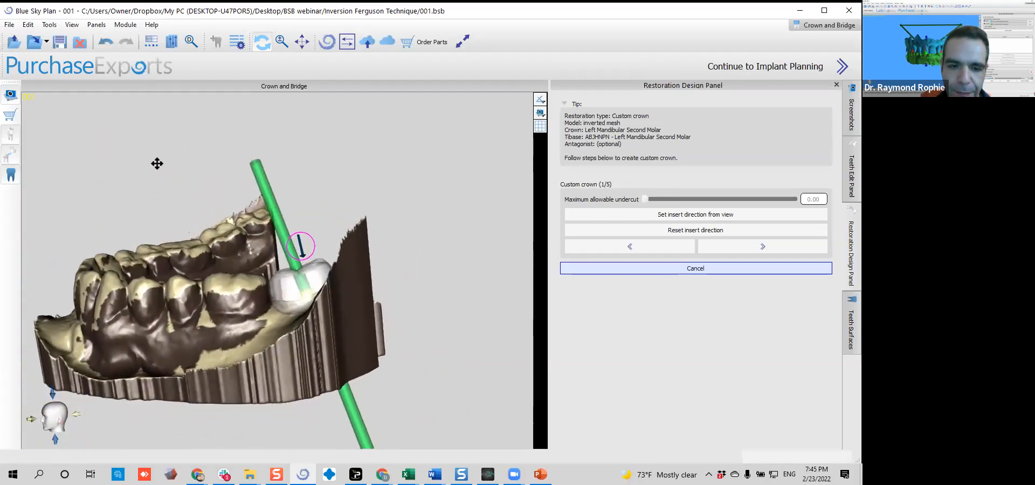
scroll(193, 247, up, 5)
middle_drag(225, 291, 225, 259)
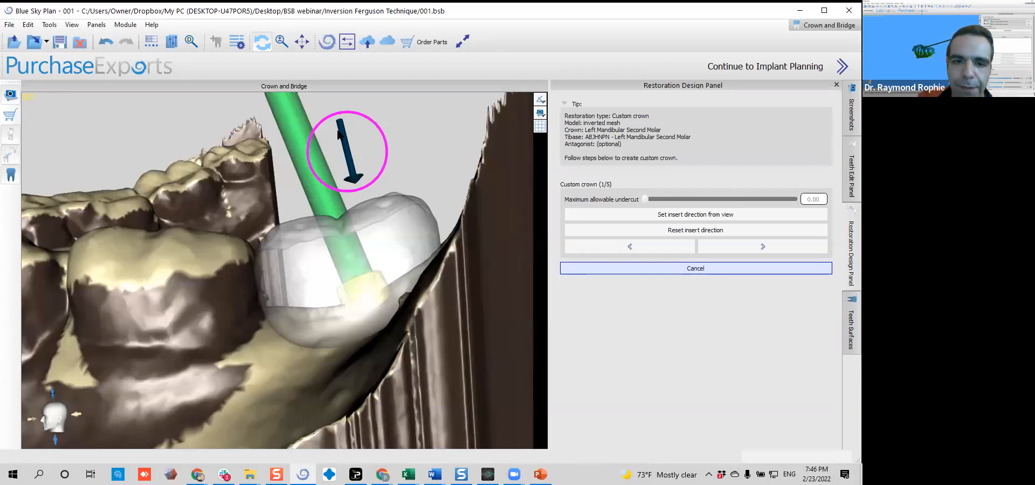
drag(365, 118, 367, 121)
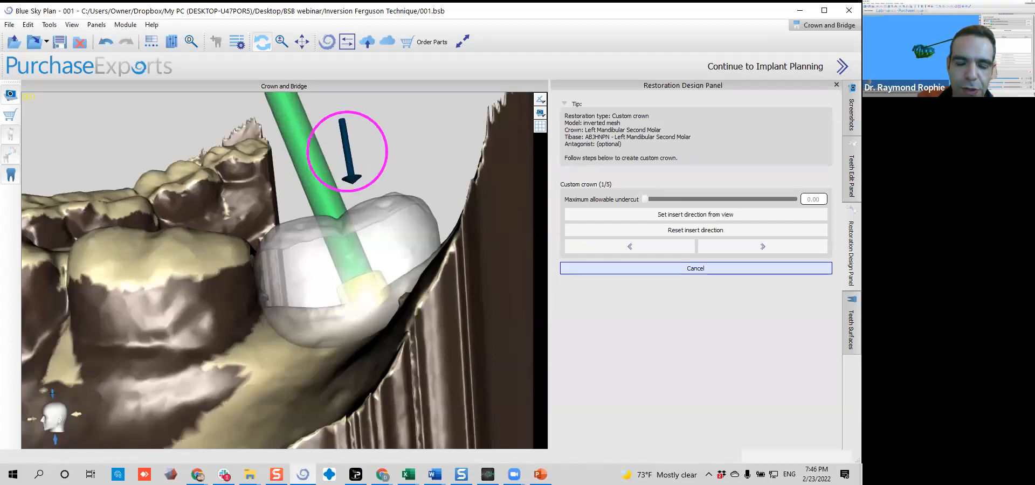
Check the adjusted insert direction from the occlusal side and advance to defining the approximal area
scroll(200, 282, down, 6)
drag(200, 282, 513, 470)
drag(241, 328, 328, 314)
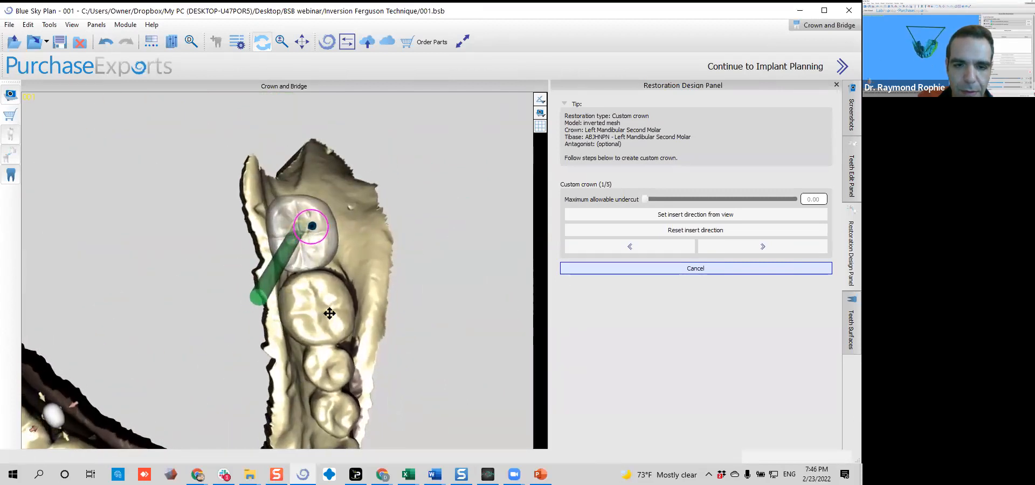
scroll(389, 364, down, 5)
drag(388, 364, 226, 302)
click(795, 238)
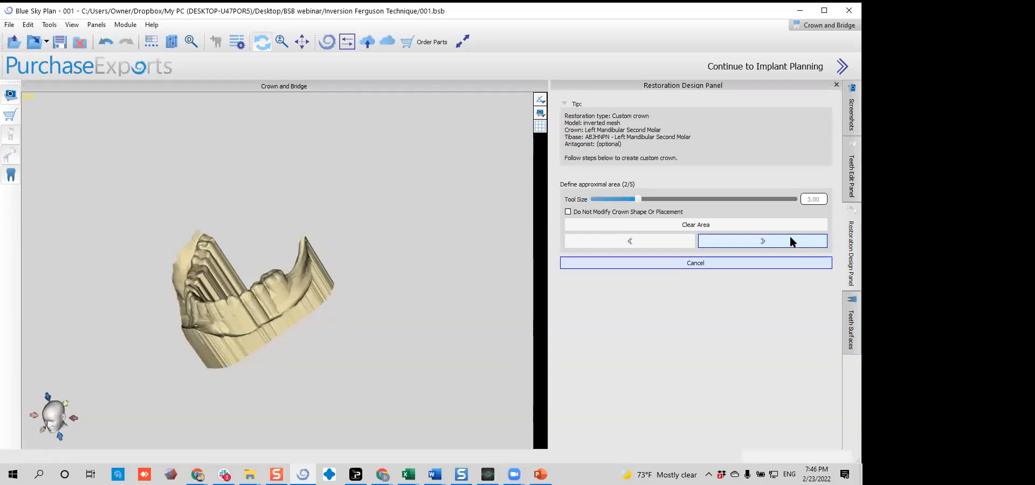
Inspect the model around the missing second molar and list the active models available for tooth editing
drag(89, 251, 336, 333)
scroll(248, 291, up, 2)
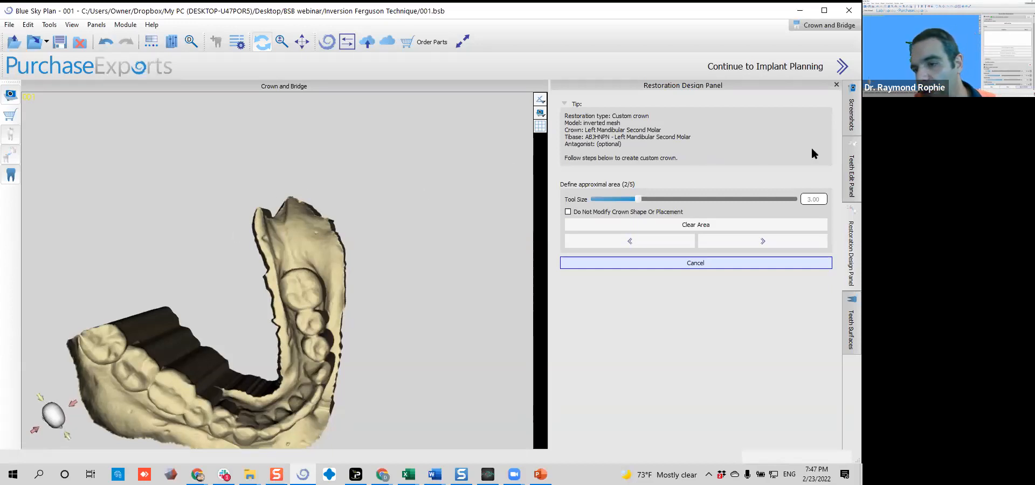
click(849, 176)
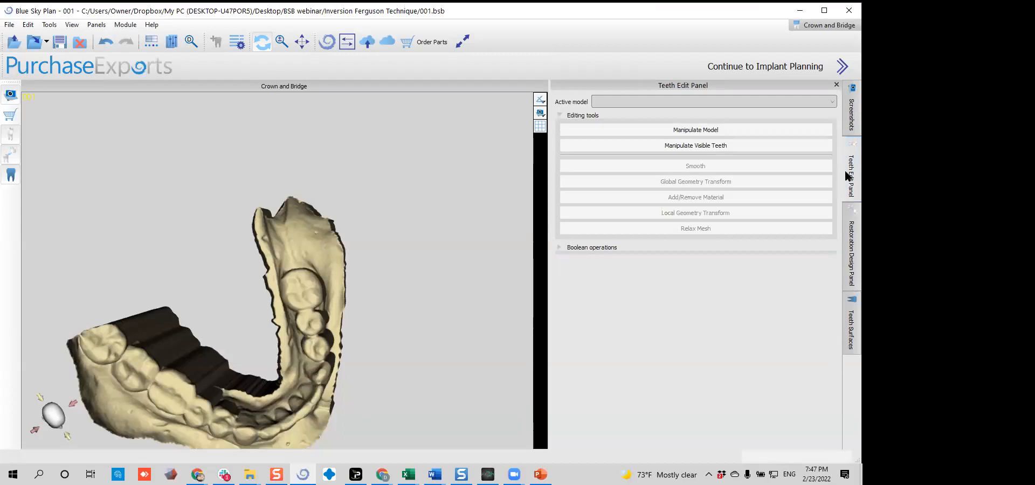
click(634, 100)
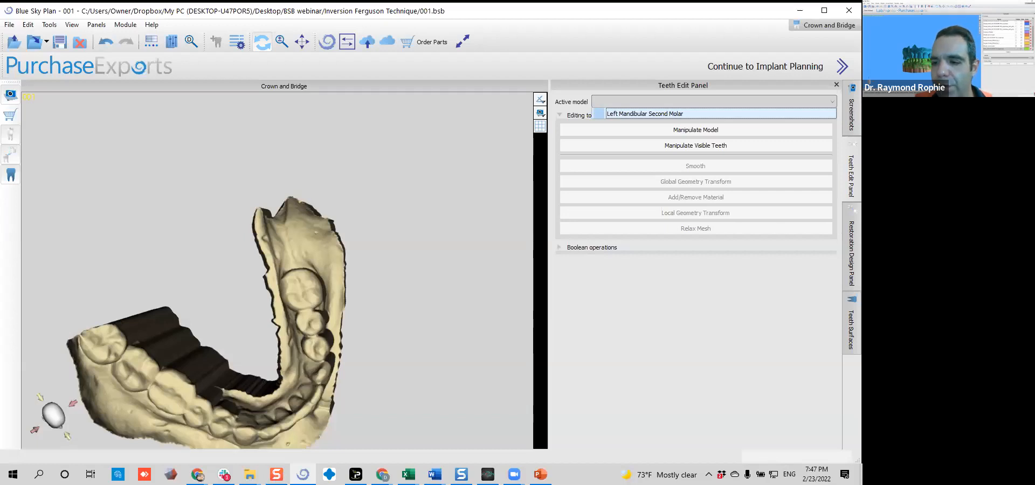
Paint the approximal area on the adjacent first molar's distal surface with a tool size of 1.50
click(848, 238)
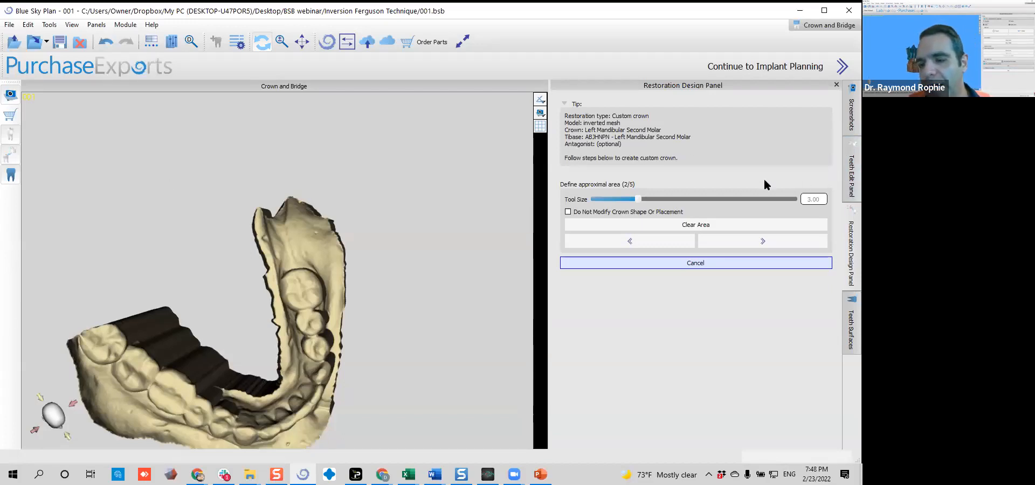
click(636, 226)
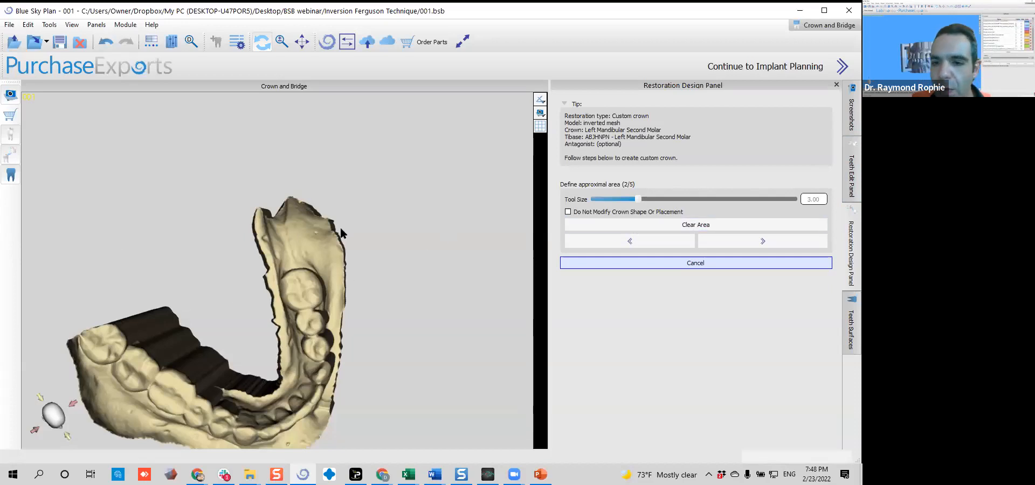
drag(369, 201, 196, 166)
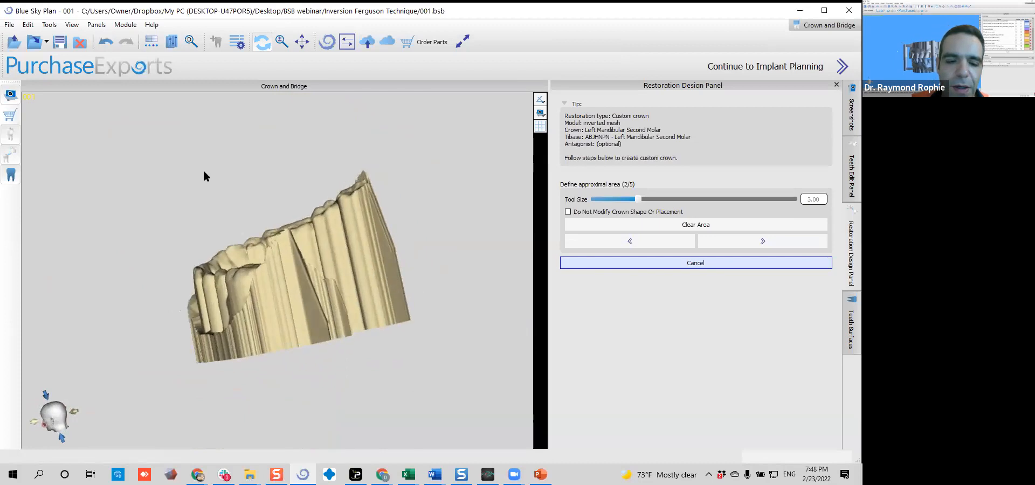
drag(314, 219, 148, 340)
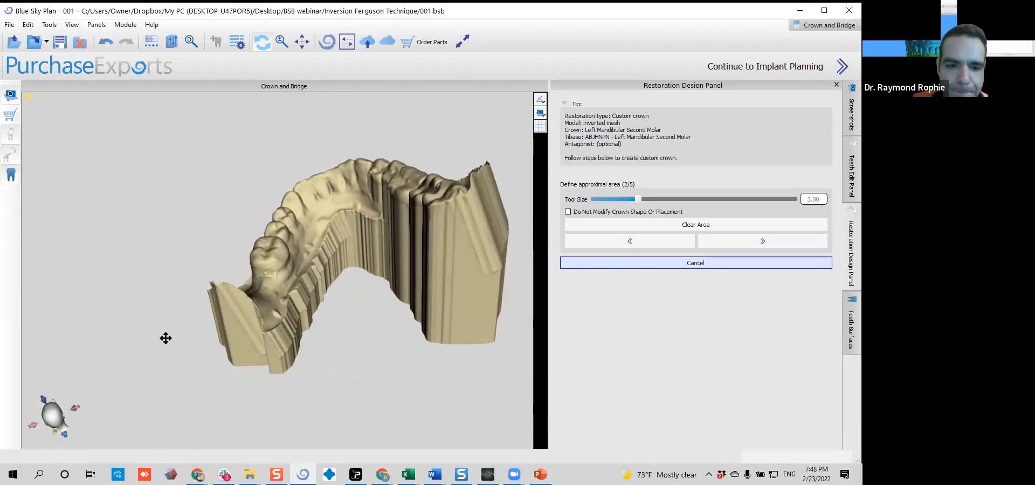
scroll(234, 323, up, 5)
drag(240, 310, 275, 323)
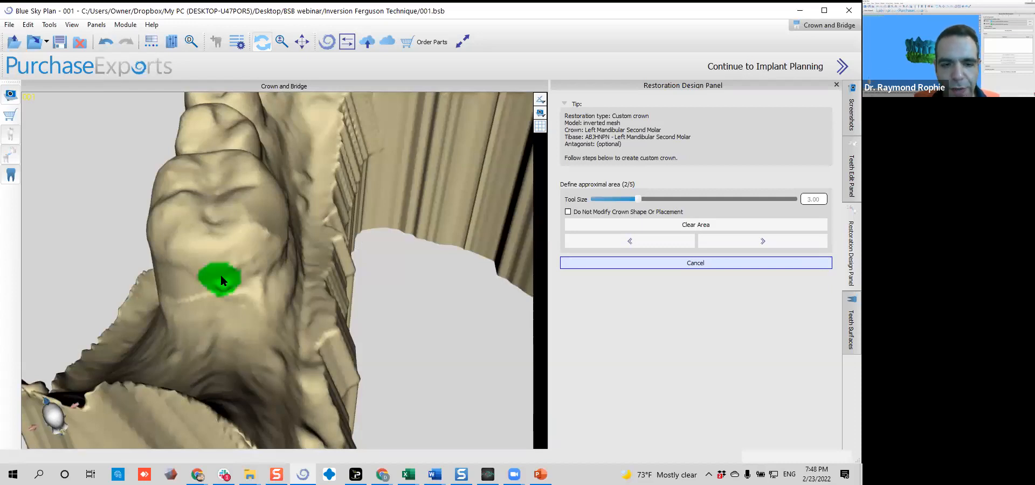
shift+scroll(224, 271, down, 1)
shift+scroll(226, 275, down, 1)
mouse_move(224, 273)
mouse_down()
mouse_move(204, 270)
mouse_move(234, 274)
mouse_move(236, 254)
mouse_move(201, 258)
mouse_up()
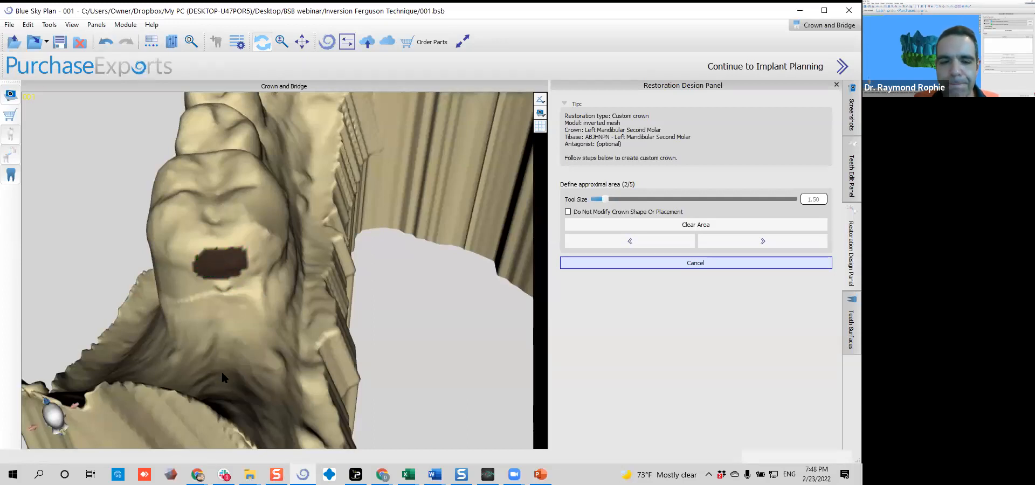
Make the Left Mandibular Second Molar crown visible and compare it with the marked approximal area
drag(217, 373, 172, 336)
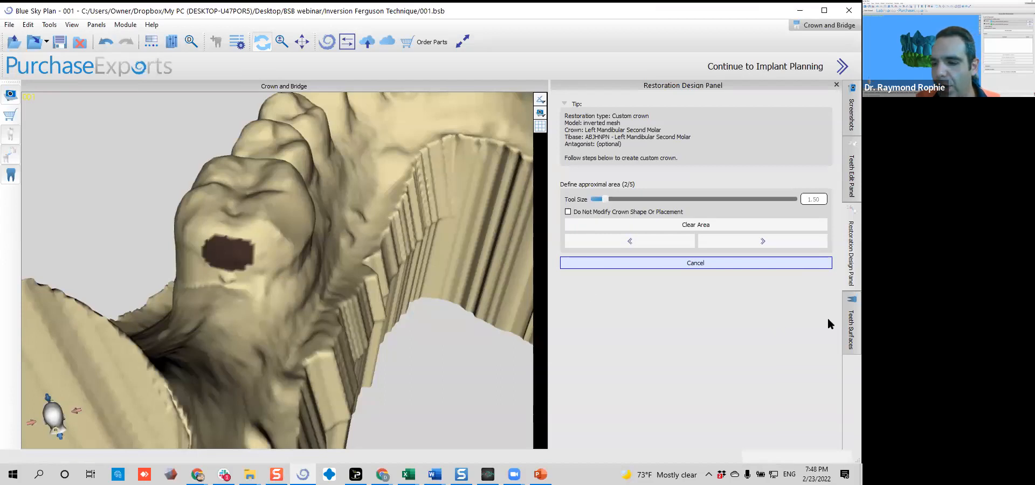
click(849, 321)
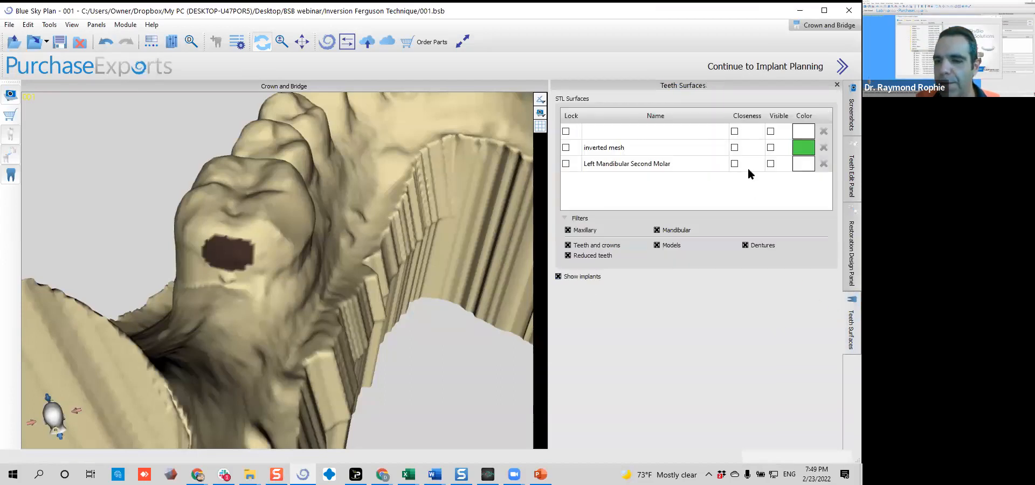
click(771, 163)
drag(354, 292, 213, 306)
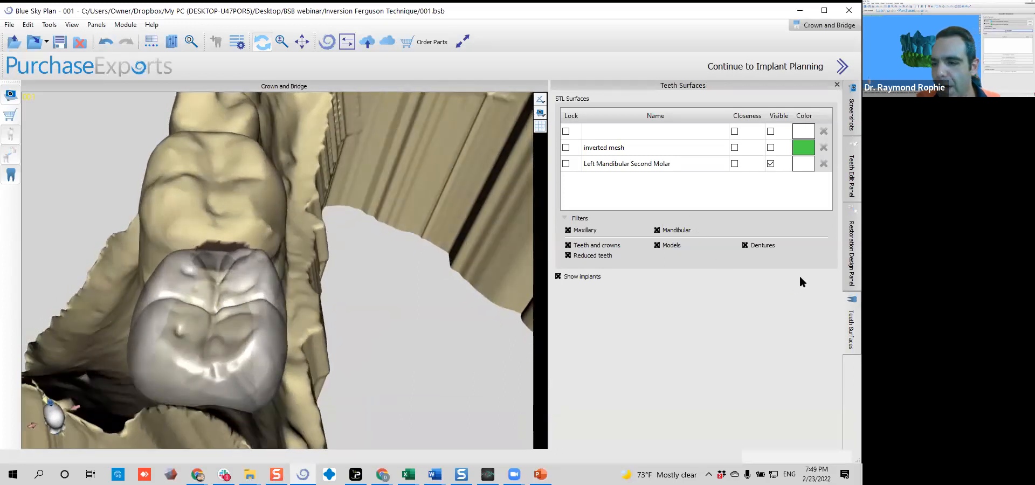
Check the crown's fit from the side, enable Do Not Modify Crown Shape Or Placement and advance past the approximal area stage
click(849, 237)
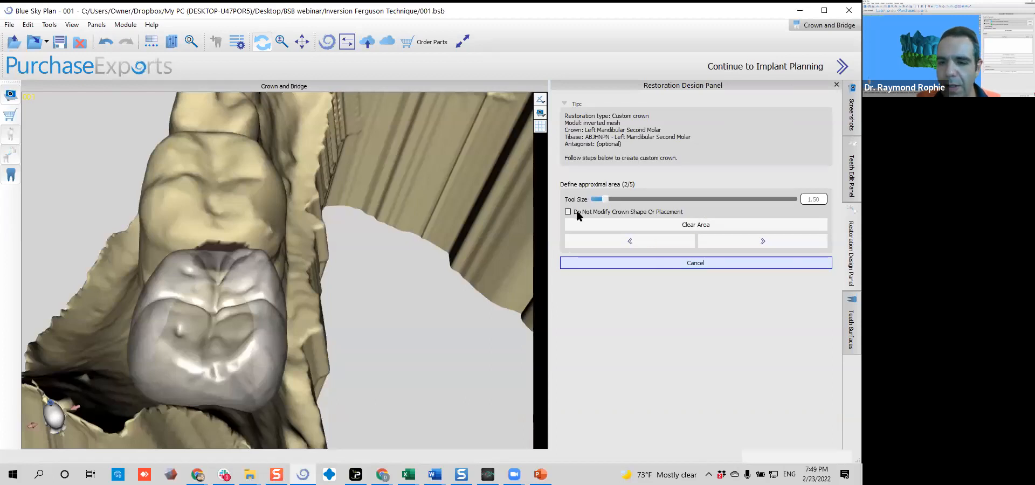
drag(287, 385, 422, 326)
middle_drag(343, 315, 300, 276)
drag(324, 314, 375, 263)
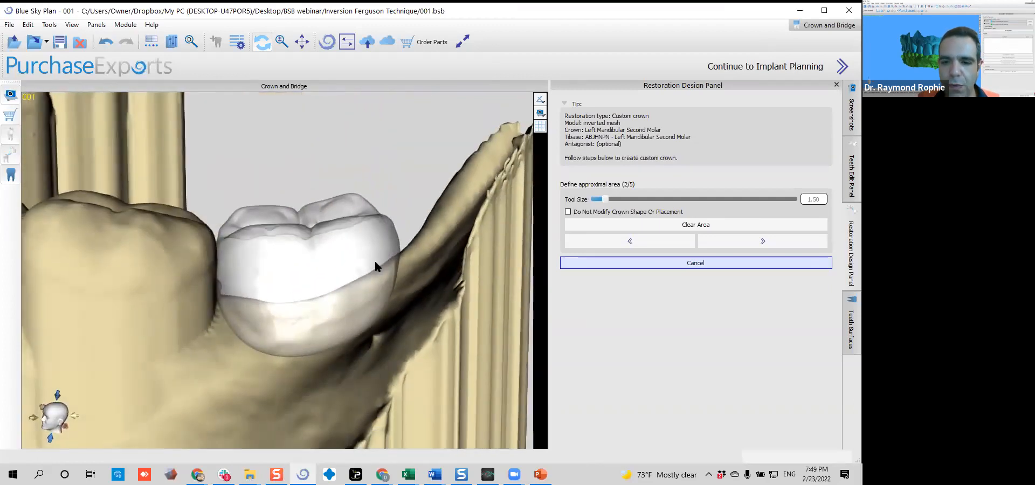
click(568, 212)
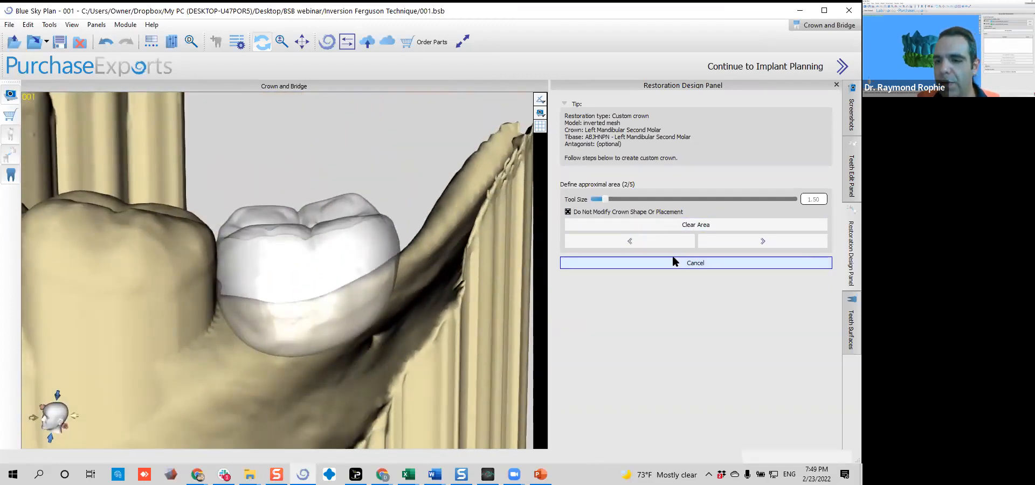
click(744, 242)
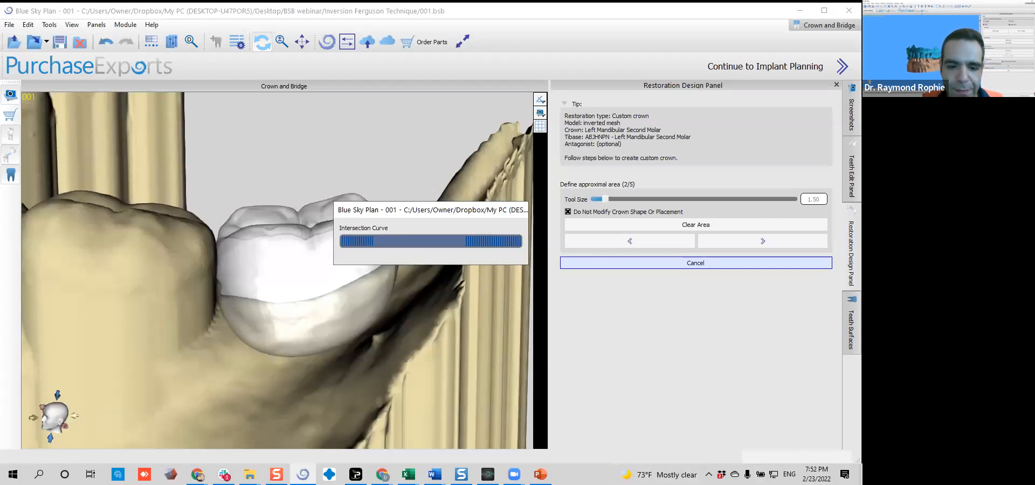
Switch to File Explorer and launch the Bicuspid Good for SKYbase project from the BSB webinar folder's Bicuspid Skybase subfolder
mouse_move(249, 473)
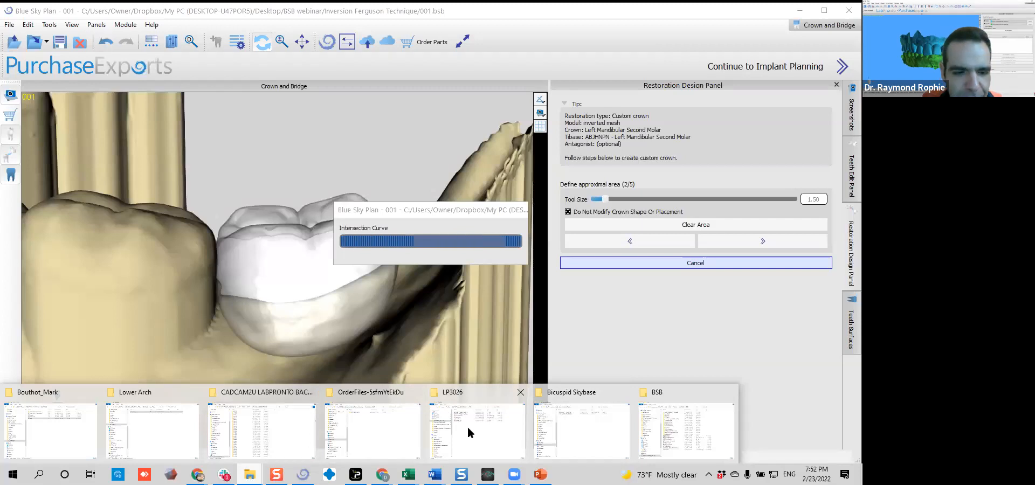
click(556, 419)
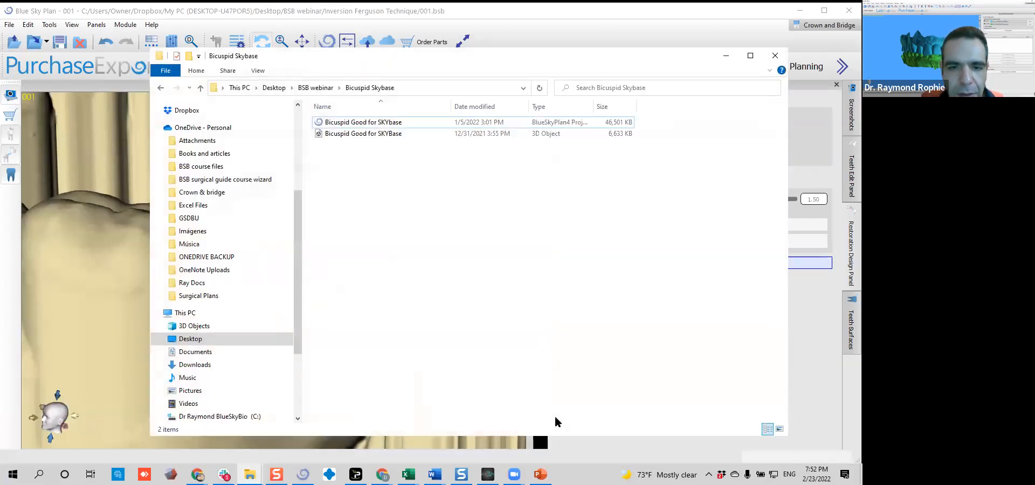
click(318, 88)
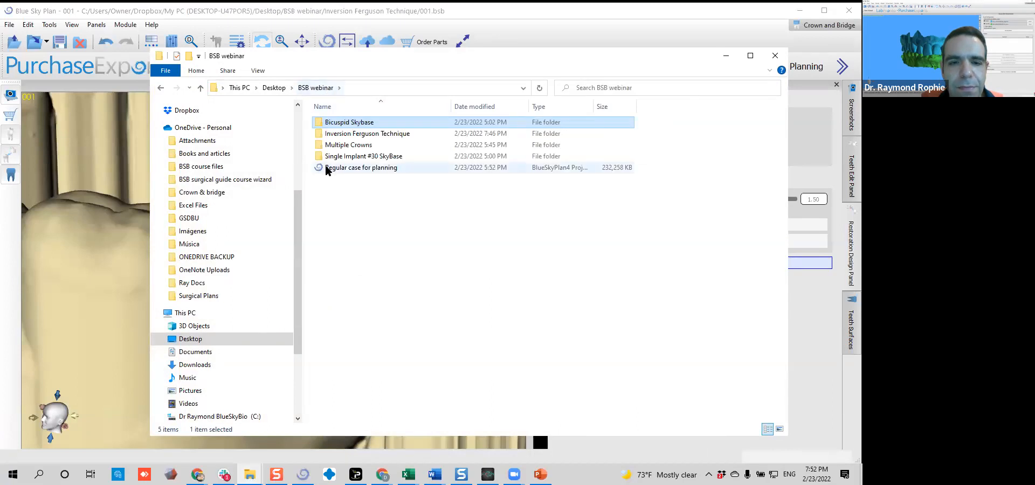
double_click(334, 123)
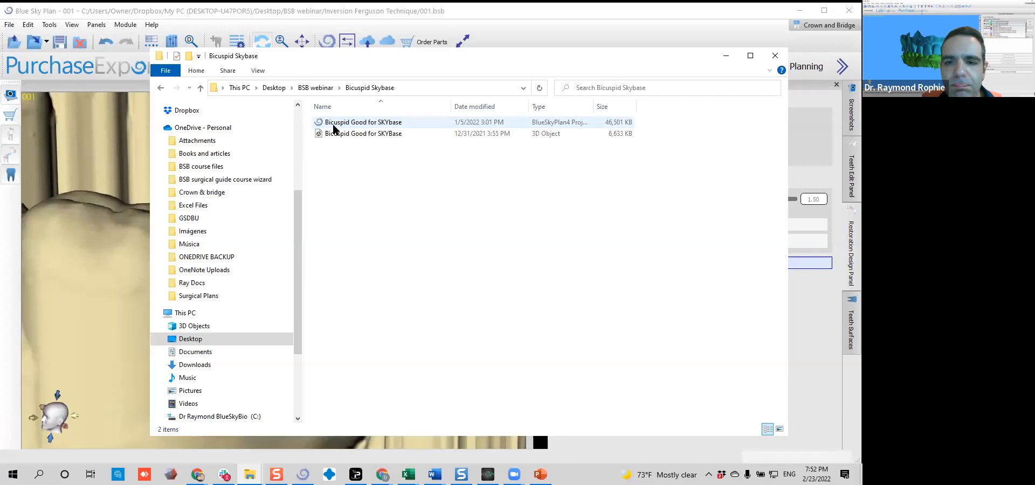
click(360, 126)
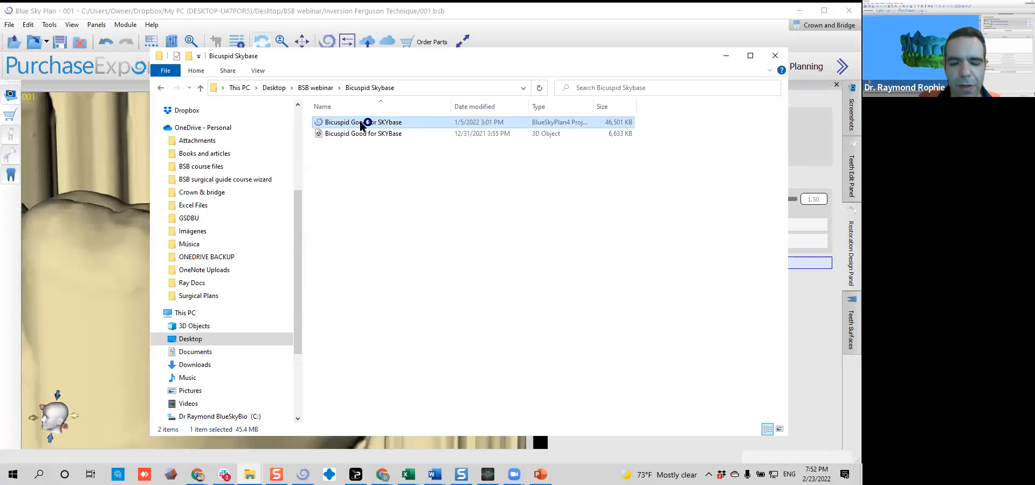
double_click(361, 126)
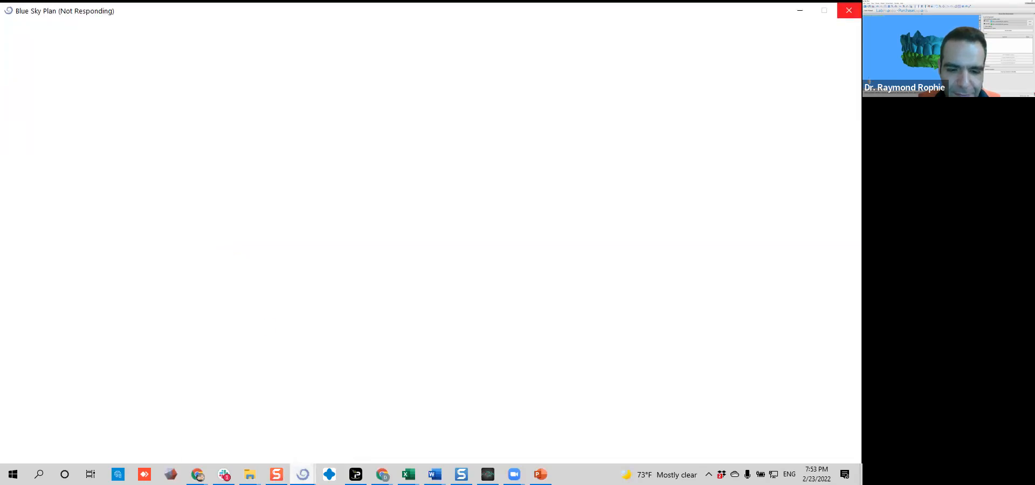
Bring up the second Blue Sky Plan window and confirm opening the Bicuspid Good for SKYbase project
mouse_move(304, 474)
click(261, 428)
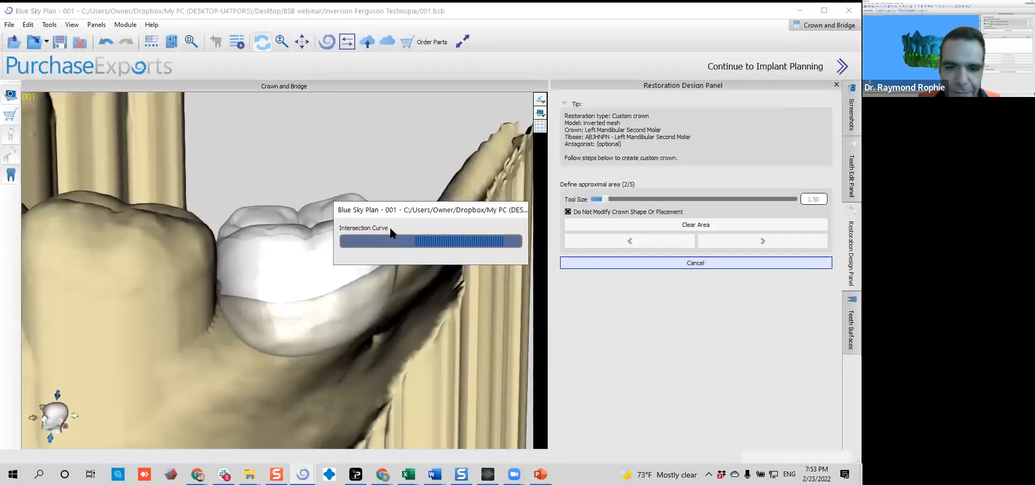
mouse_move(303, 474)
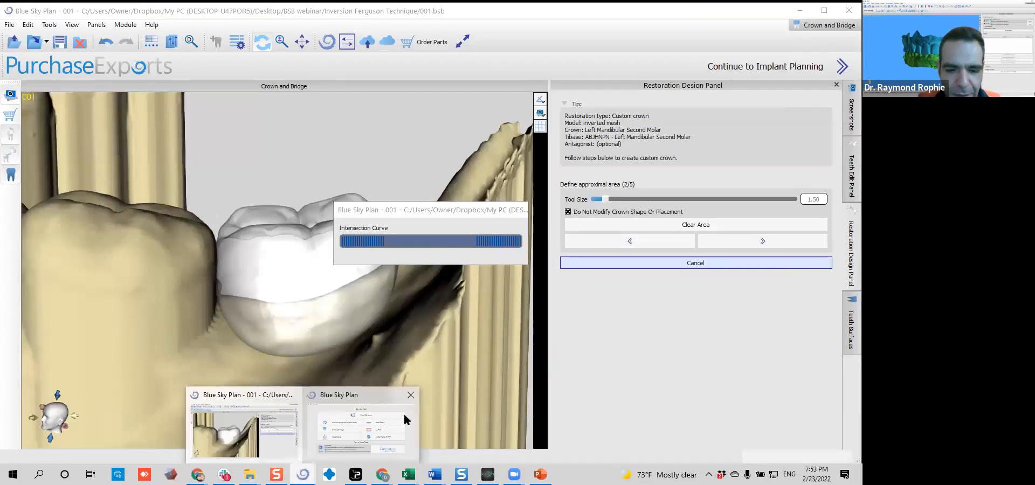
click(351, 419)
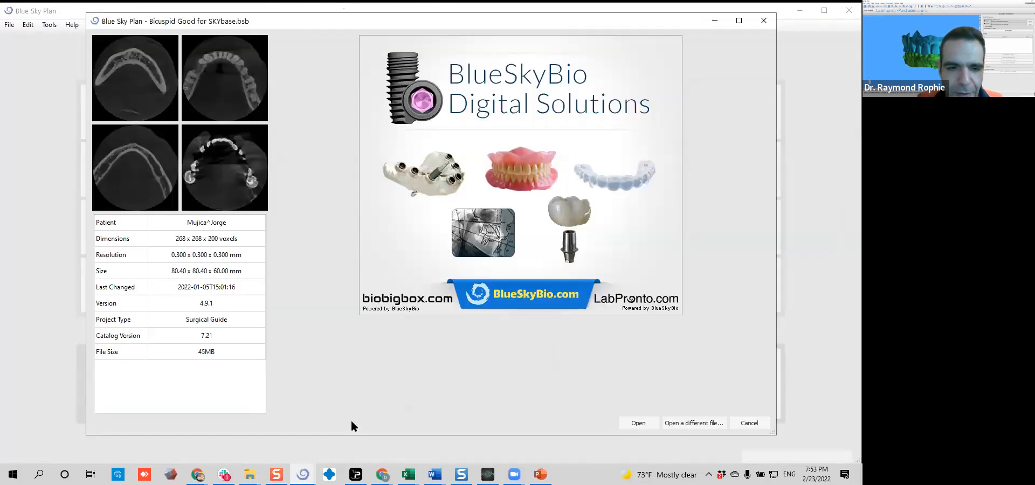
click(631, 424)
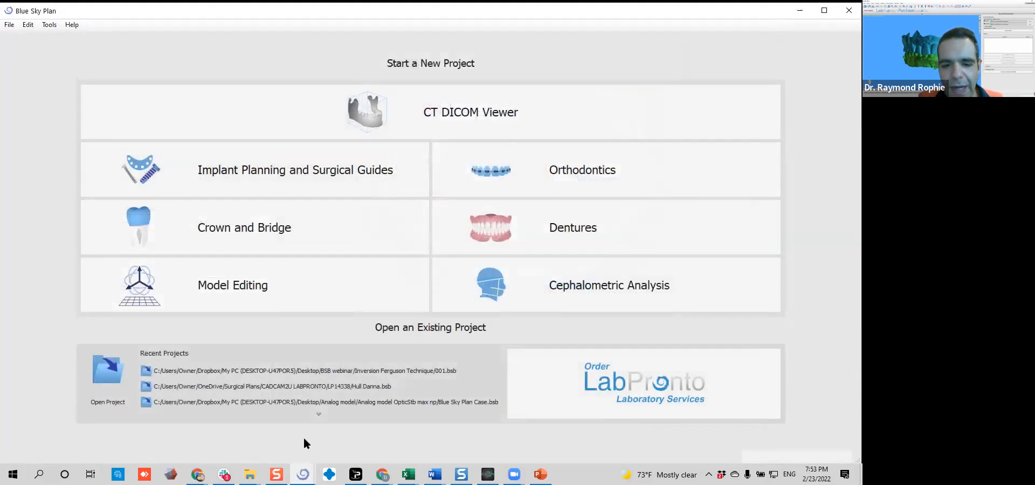
Check the crown calculation's progress in the 001 project and return to the Bicuspid Good for SKYbase project
mouse_move(304, 474)
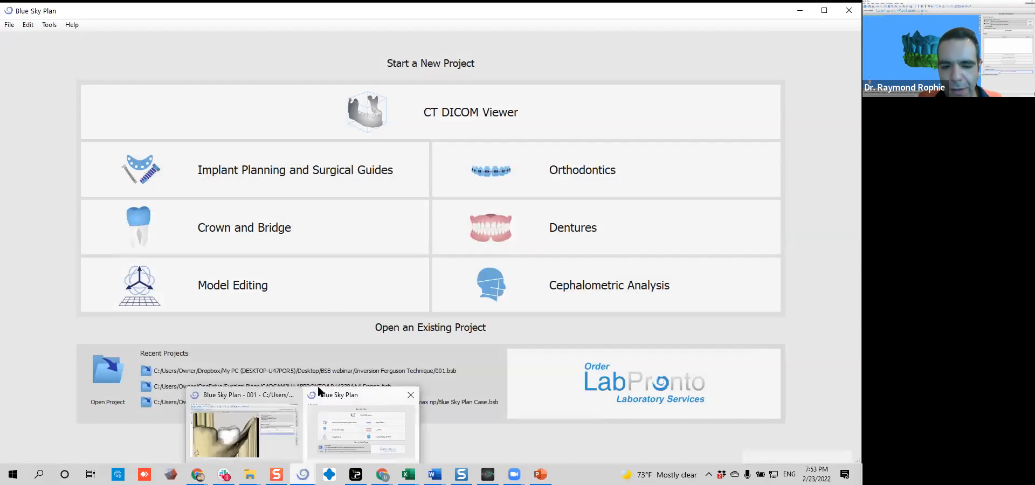
click(261, 428)
drag(456, 210, 489, 237)
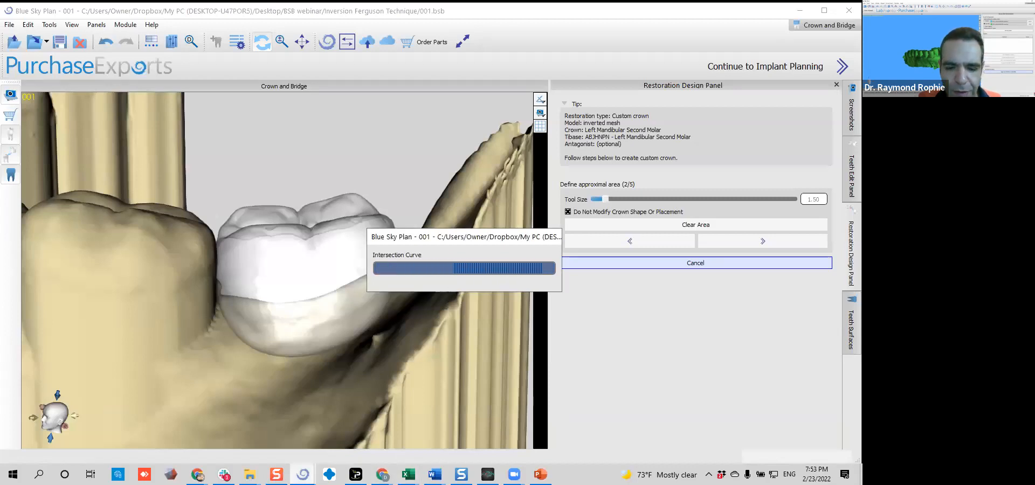
mouse_move(303, 473)
click(347, 435)
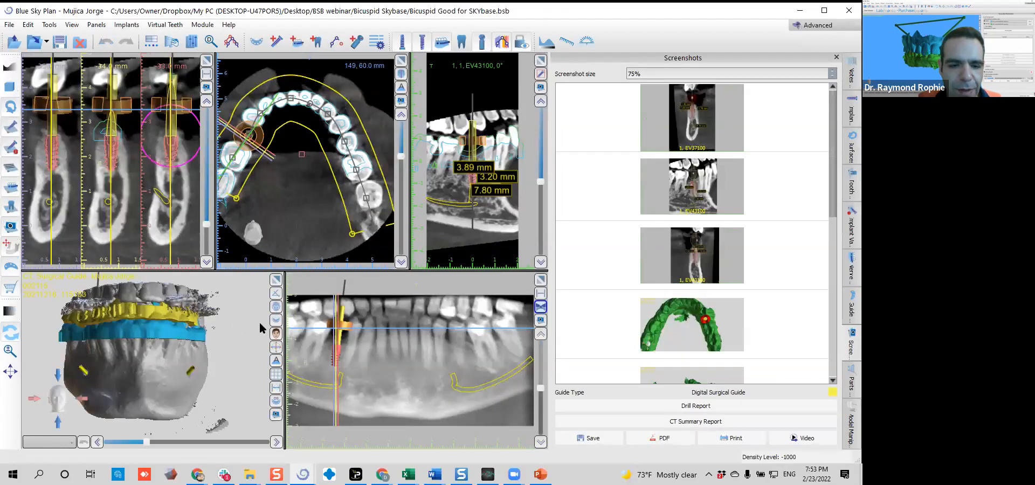
Hide the Guide with Windows surface and the CT rendering in the 3D view, leaving the hollow jaw model and implant
click(277, 322)
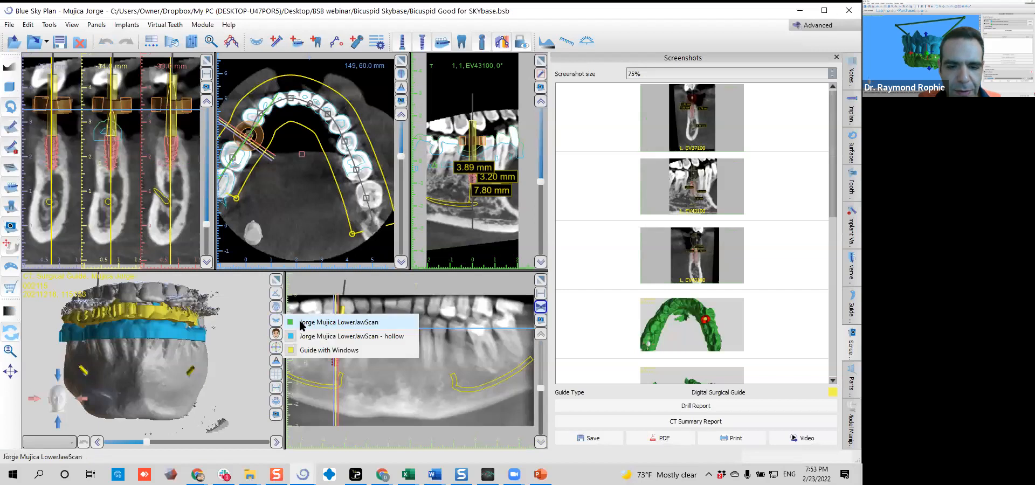
click(302, 351)
drag(197, 349, 96, 349)
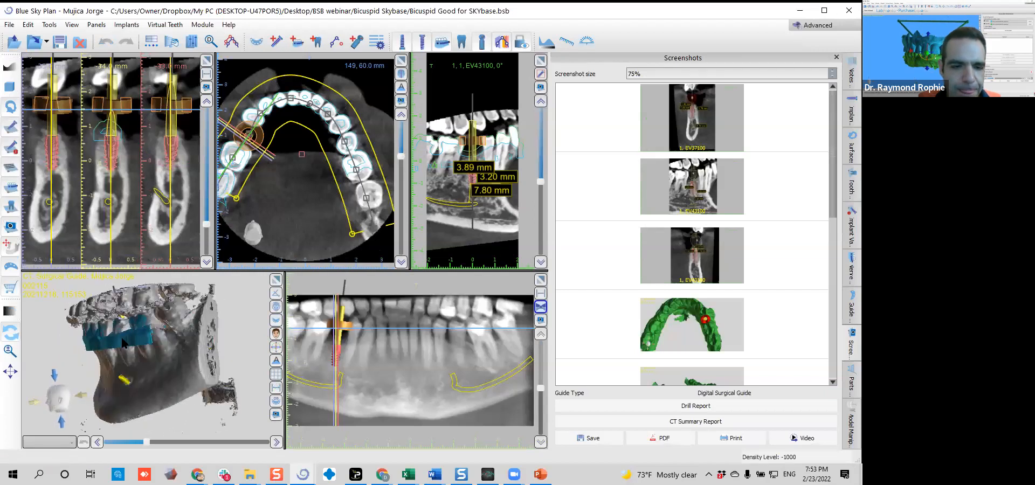
click(277, 309)
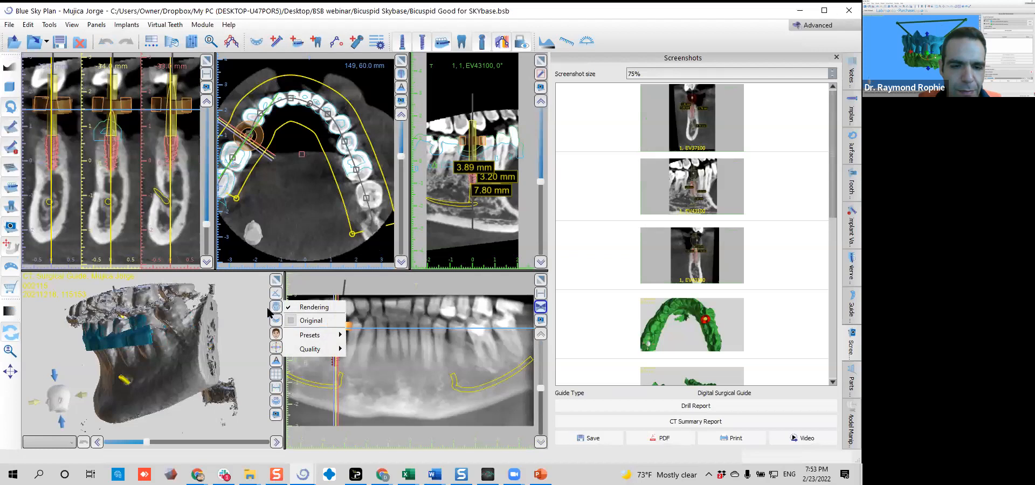
click(310, 307)
drag(86, 389, 176, 336)
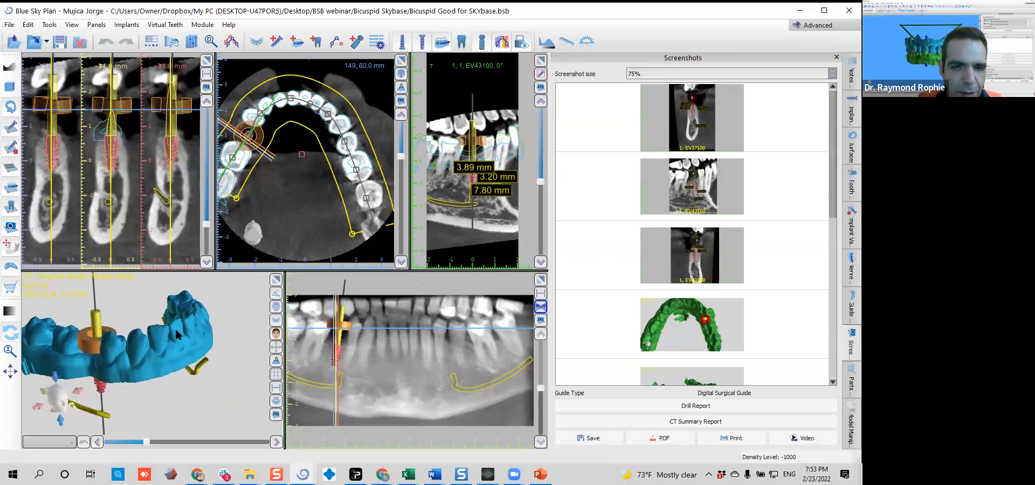
Show the virtual bicuspid crown and hide the implant in the planning views
click(462, 43)
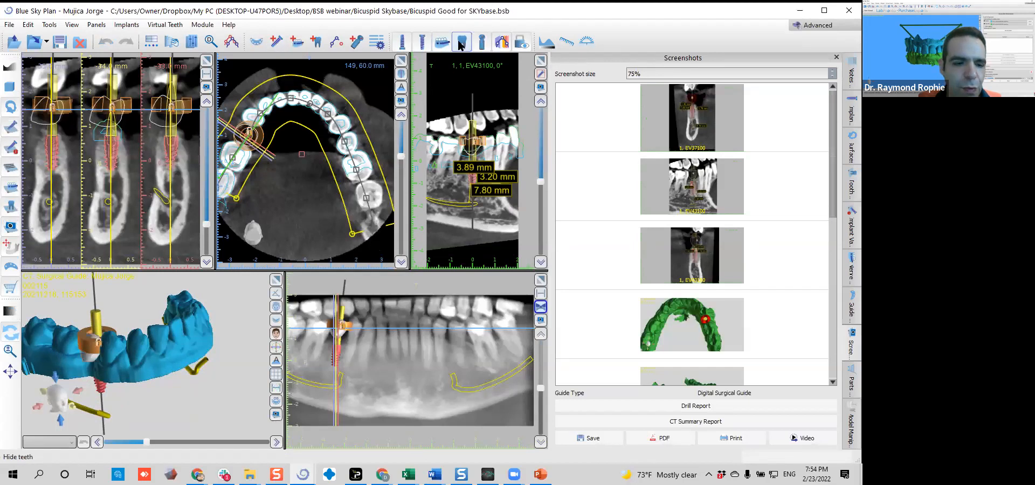
click(407, 43)
drag(136, 457, 204, 295)
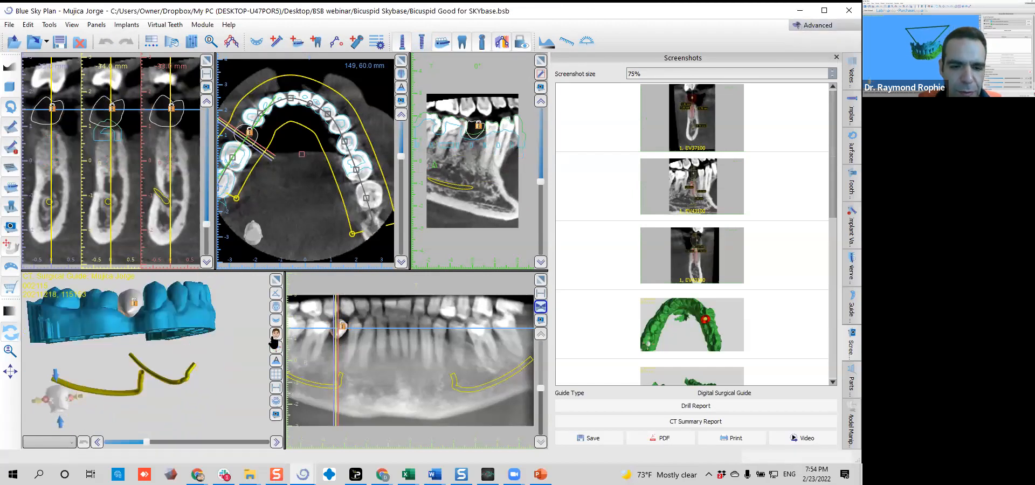
Display the solid lower jaw scan instead of its hollow version and view the bicuspid crown from the occlusal side
click(276, 321)
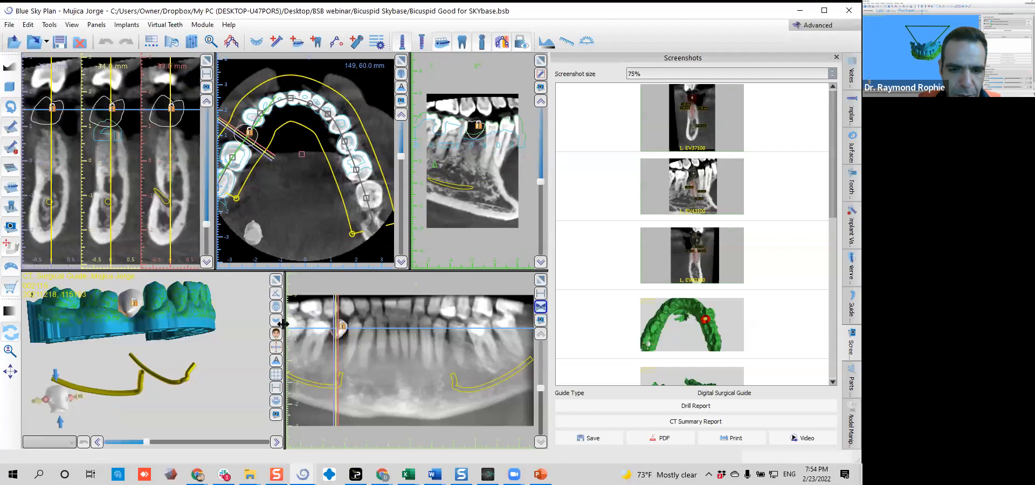
click(277, 320)
click(323, 336)
drag(209, 353, 174, 430)
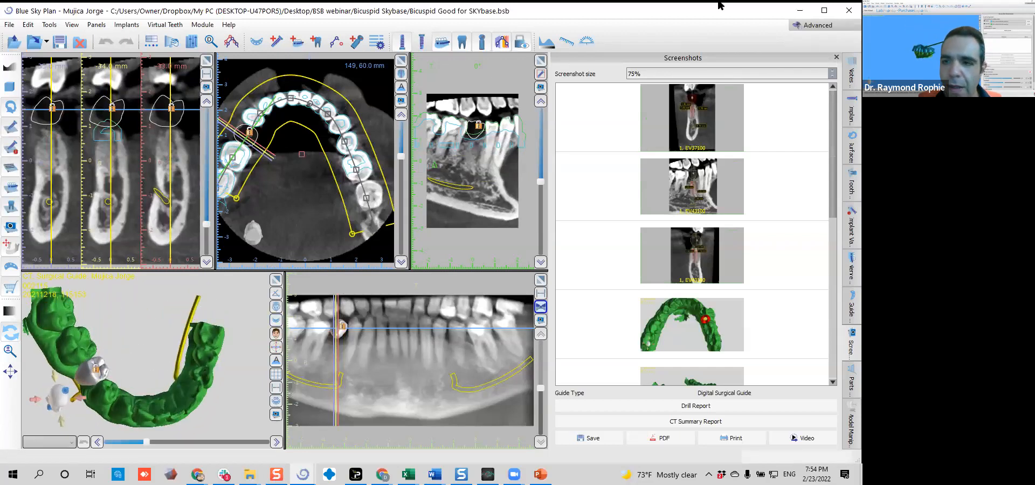
Check the crown calculation in the 001 project and switch back to the Bicuspid Good for SKYbase project
click(793, 27)
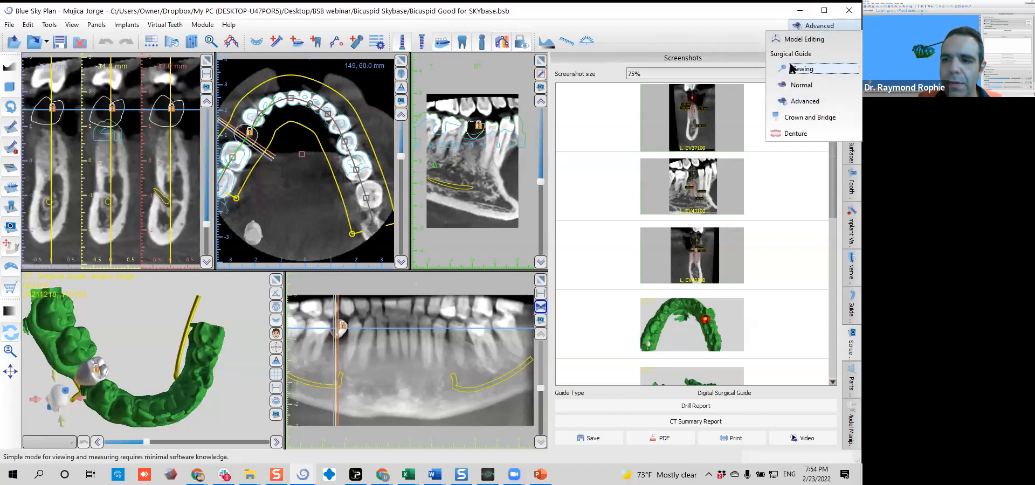
click(203, 24)
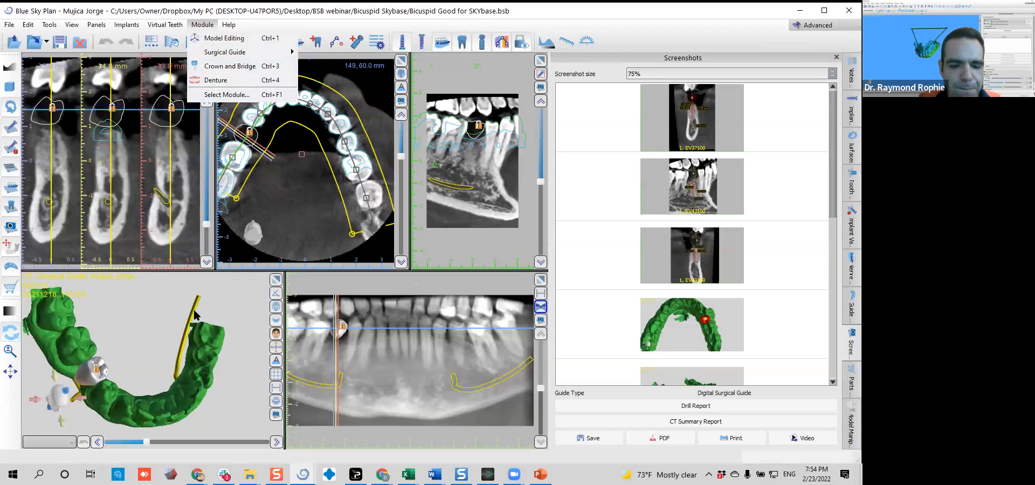
click(302, 474)
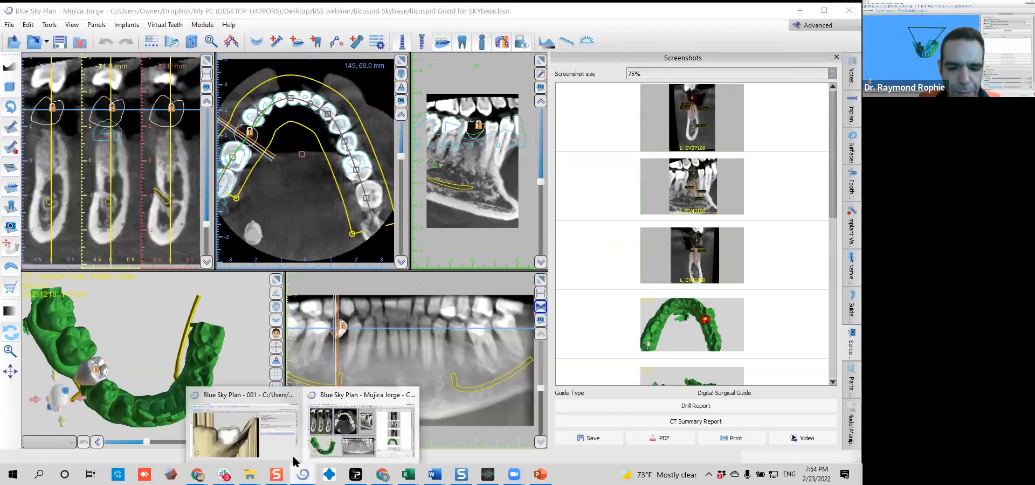
click(281, 428)
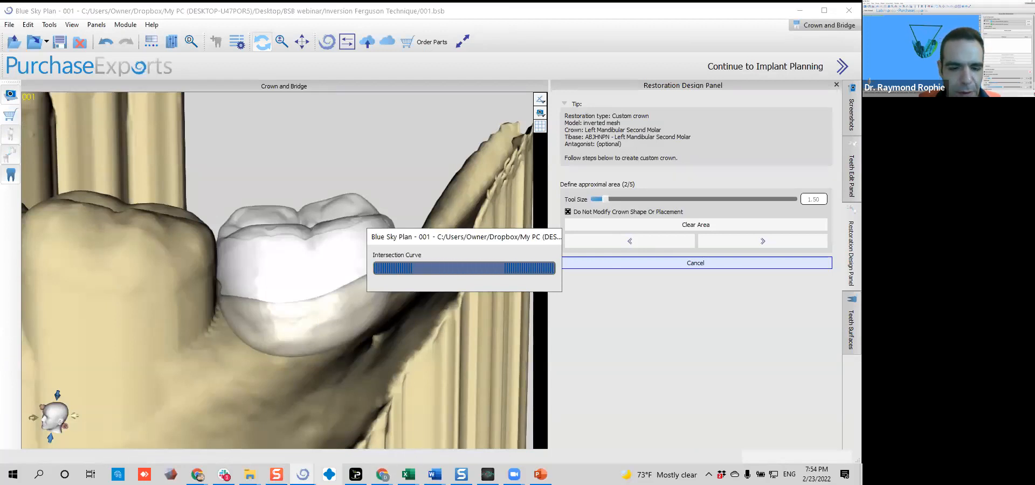
mouse_move(303, 474)
click(367, 436)
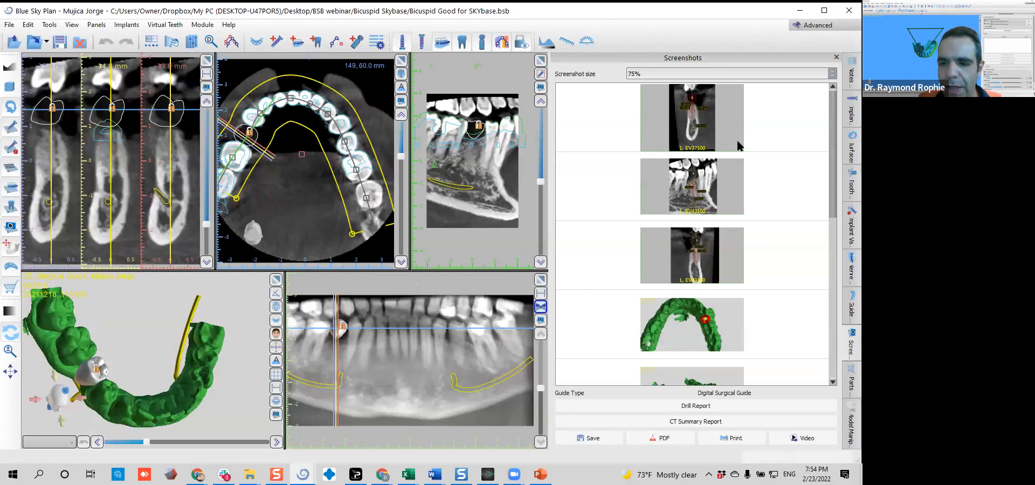
Switch the bicuspid project to the Crown and Bridge module and look over its teeth editing and restoration design tools
click(803, 26)
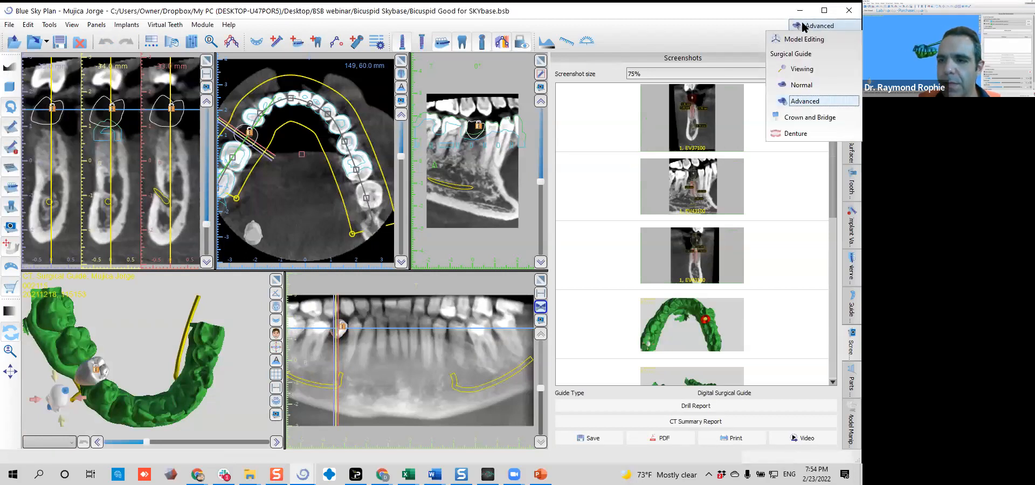
click(214, 25)
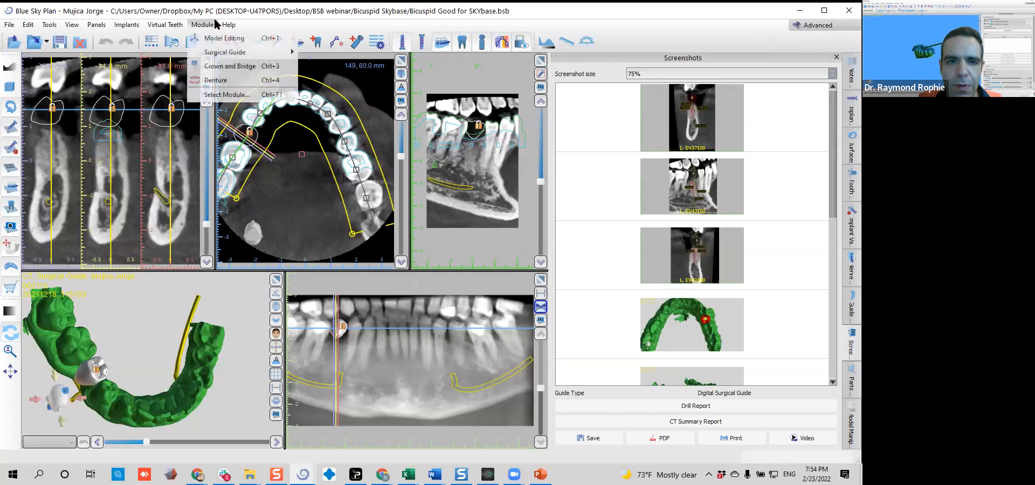
click(214, 70)
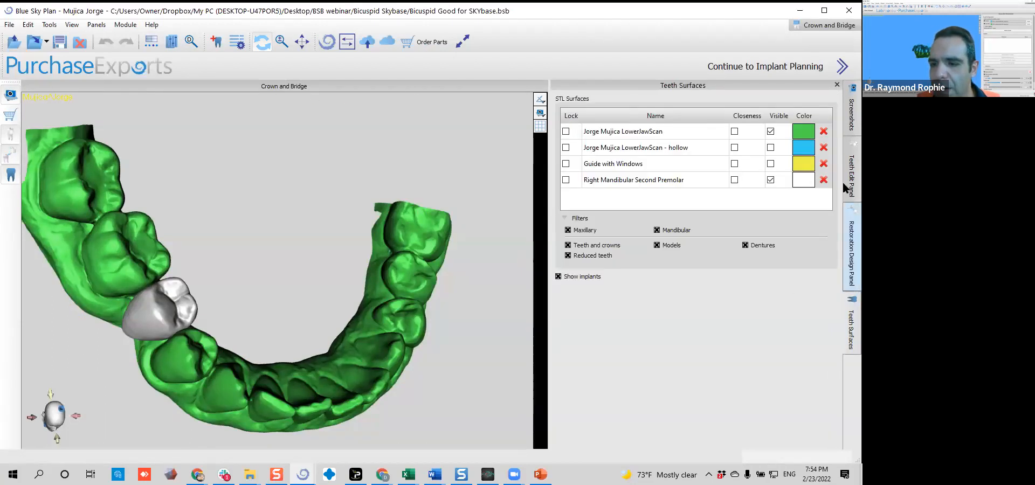
mouse_move(846, 169)
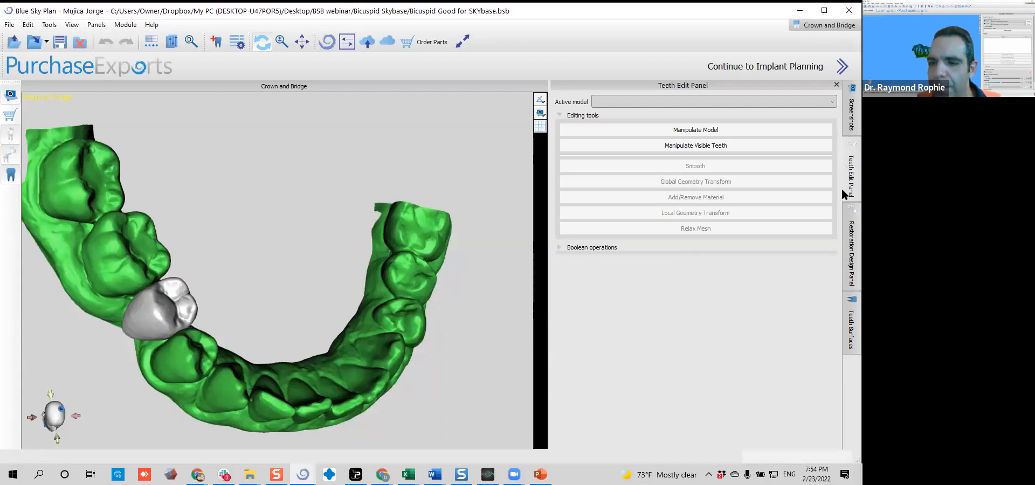
mouse_move(843, 221)
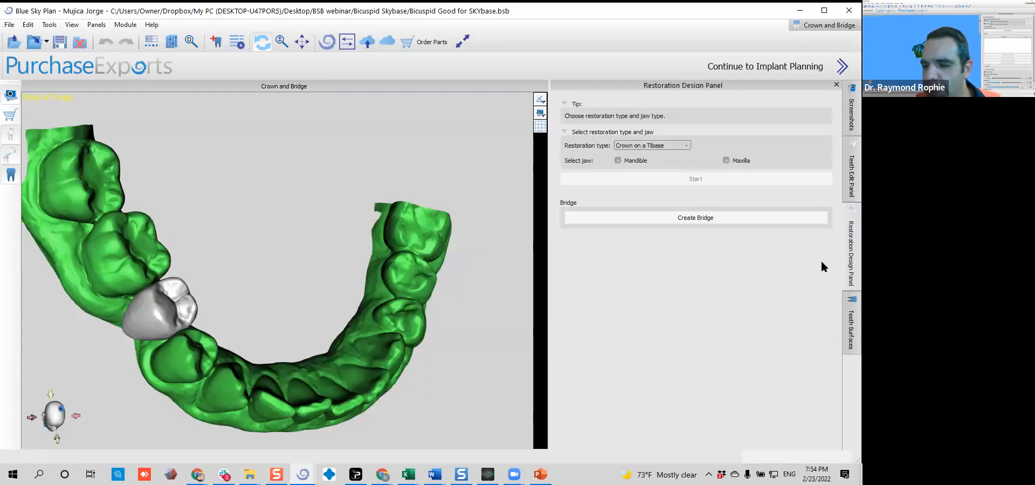
Make the right mandibular second premolar the active model and shift the crown slightly to the lingual side
drag(351, 352, 228, 359)
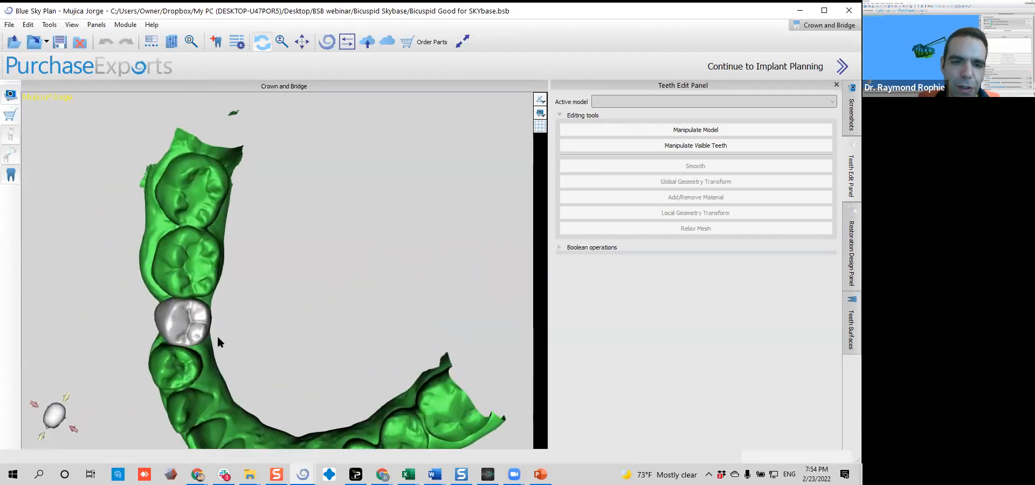
drag(298, 342, 308, 316)
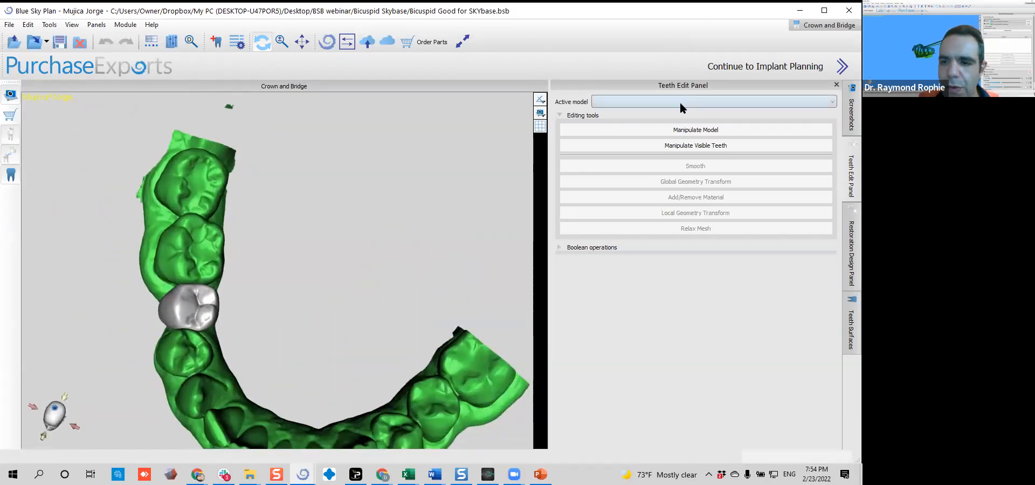
click(673, 129)
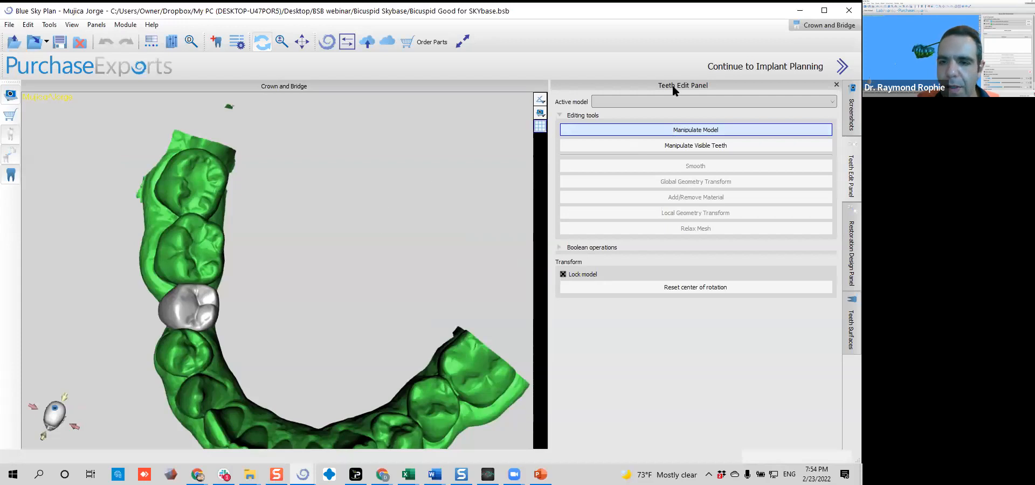
click(665, 100)
click(661, 113)
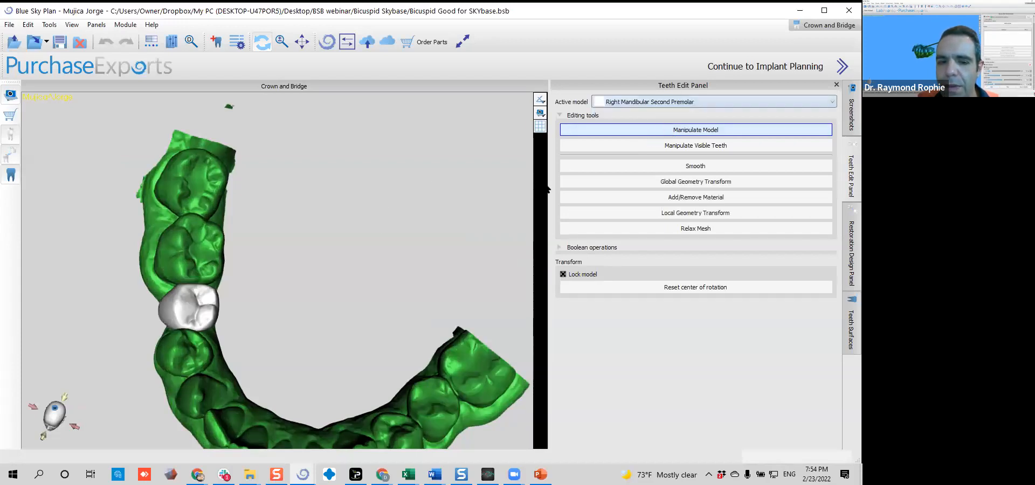
click(221, 328)
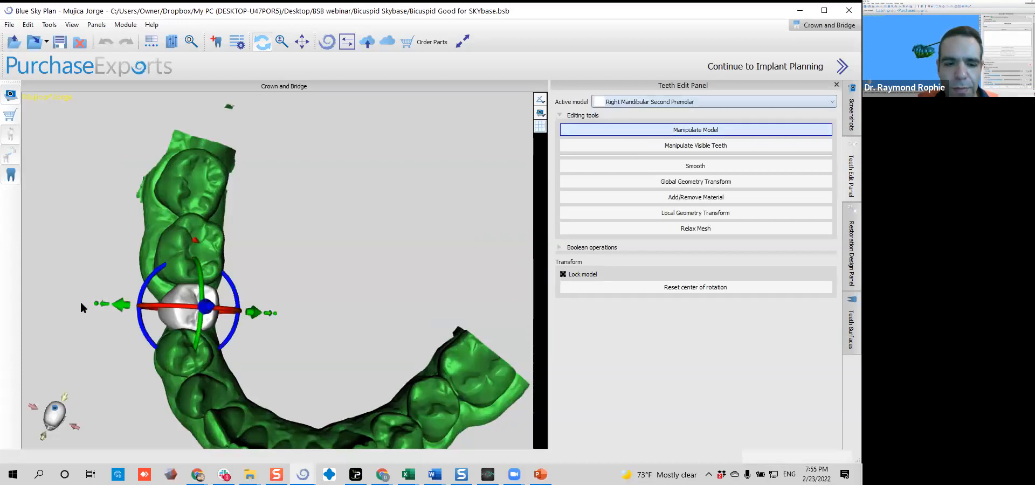
drag(315, 279, 268, 277)
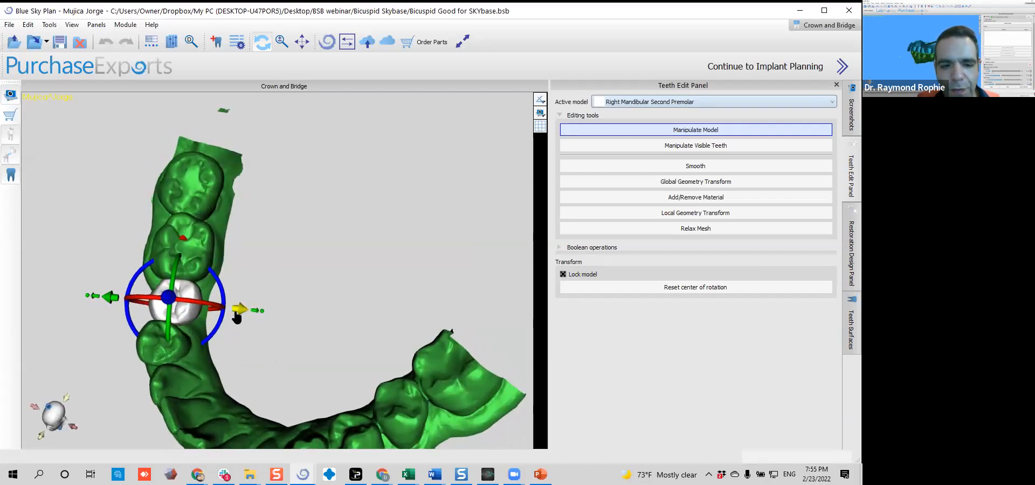
mouse_move(258, 317)
mouse_down()
mouse_move(286, 319)
mouse_move(208, 317)
mouse_move(300, 324)
mouse_move(266, 326)
mouse_up()
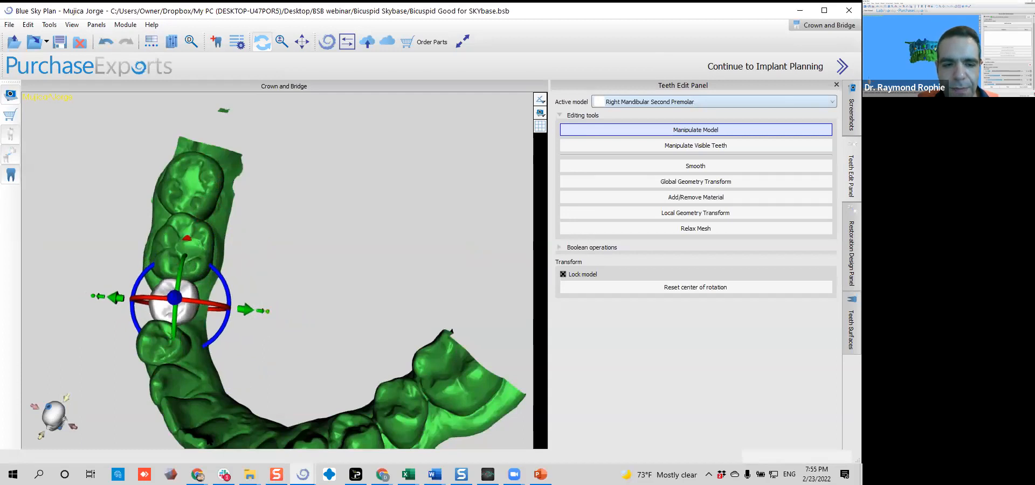
Reshape the premolar crown with Global Geometry Transform by moving its control points near the gingival and buccal side
scroll(334, 294, up, 5)
middle_drag(340, 290, 447, 221)
middle_drag(392, 392, 390, 400)
drag(390, 399, 223, 324)
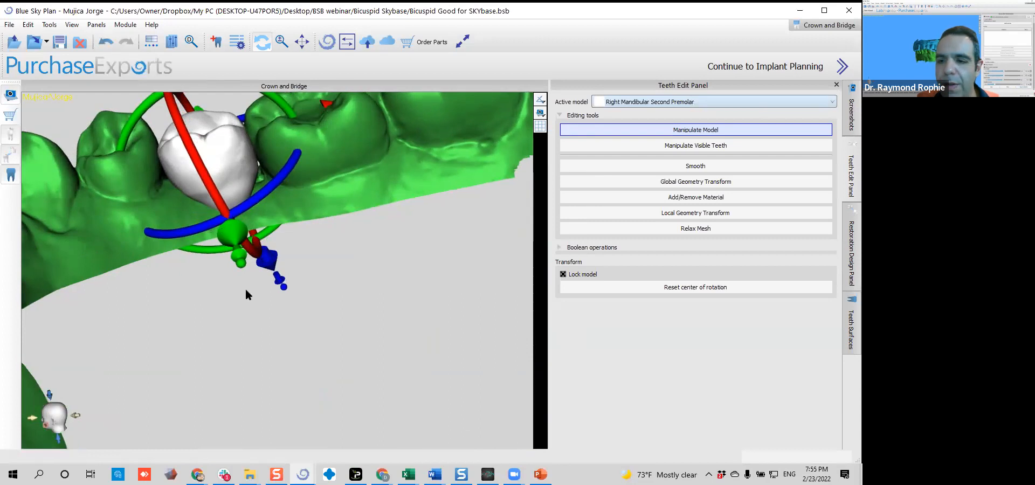
click(682, 166)
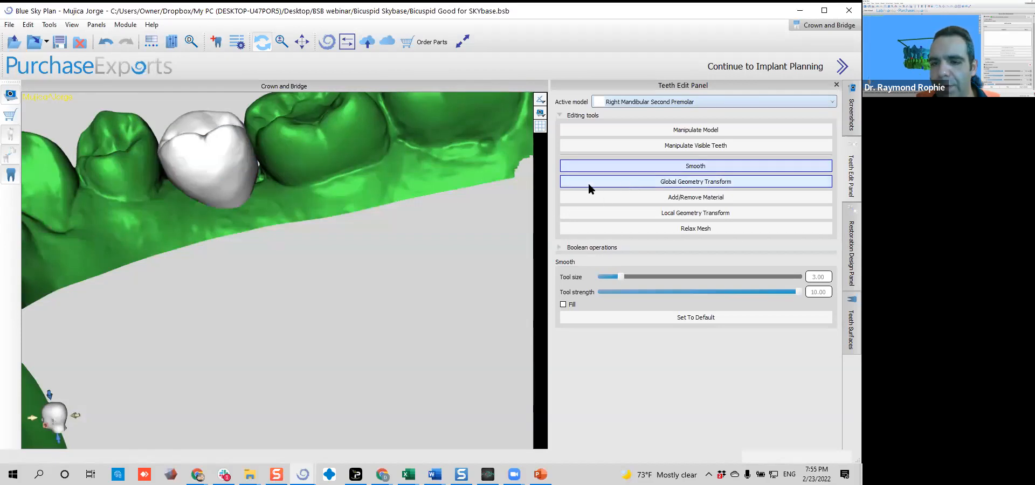
click(626, 183)
drag(115, 260, 291, 347)
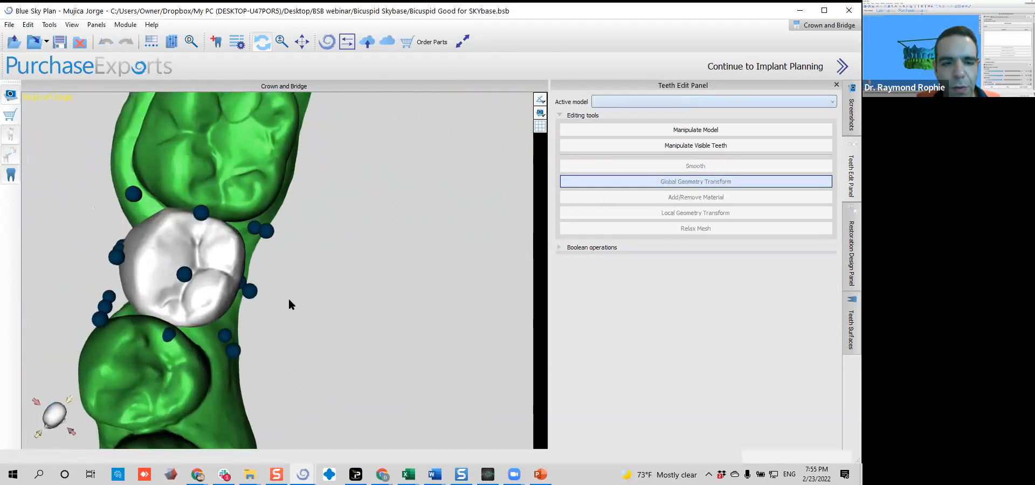
drag(33, 304, 258, 240)
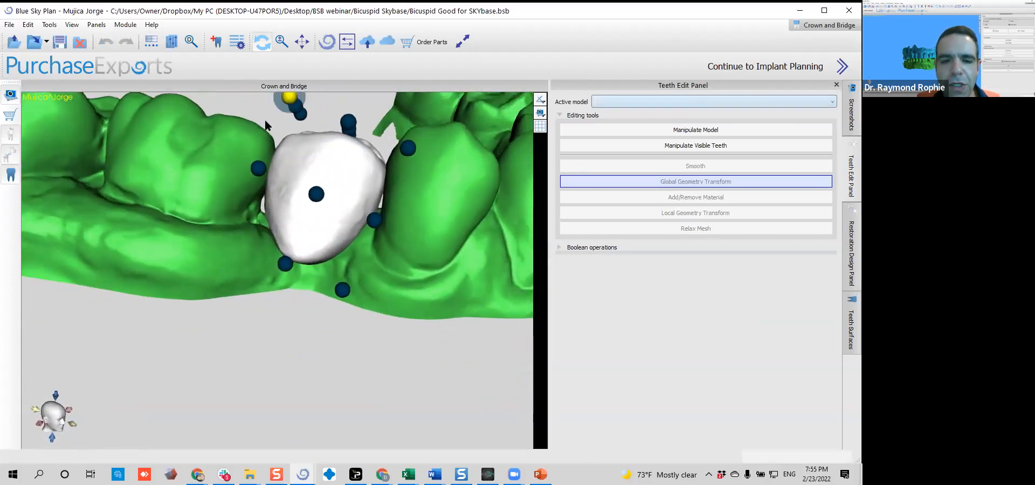
drag(432, 224, 36, 362)
drag(150, 362, 240, 369)
drag(216, 325, 210, 316)
drag(261, 295, 248, 297)
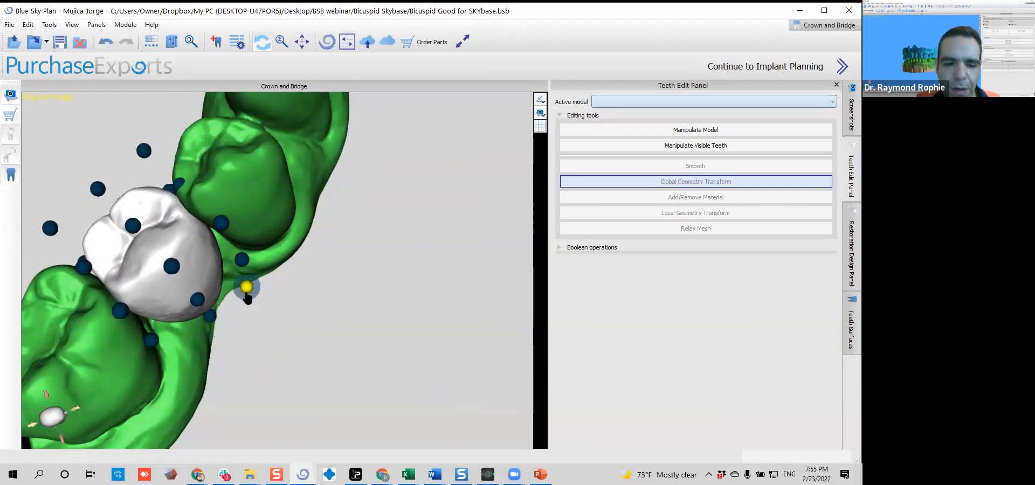
drag(246, 352, 307, 329)
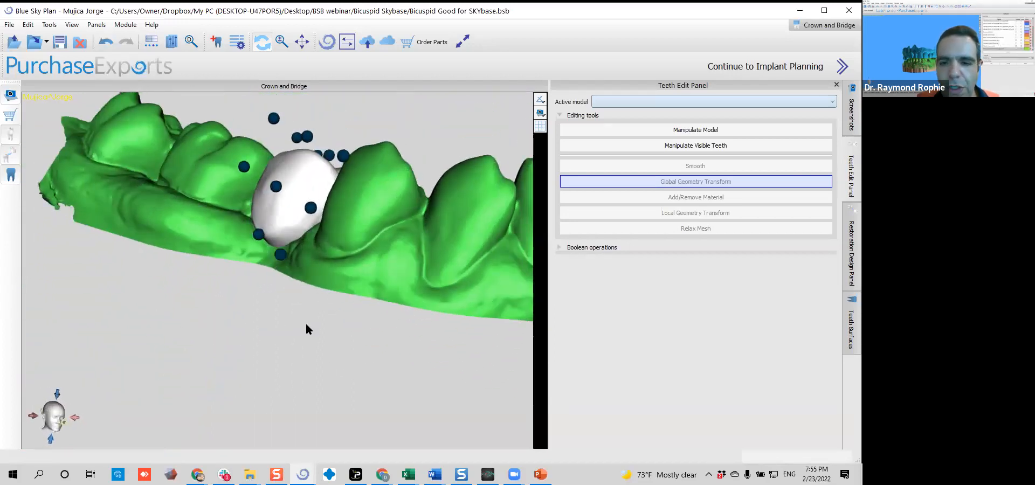
Try to reshape the premolar crown's gingival edge with Local Geometry Transform at tool size 9.50
click(608, 102)
click(606, 112)
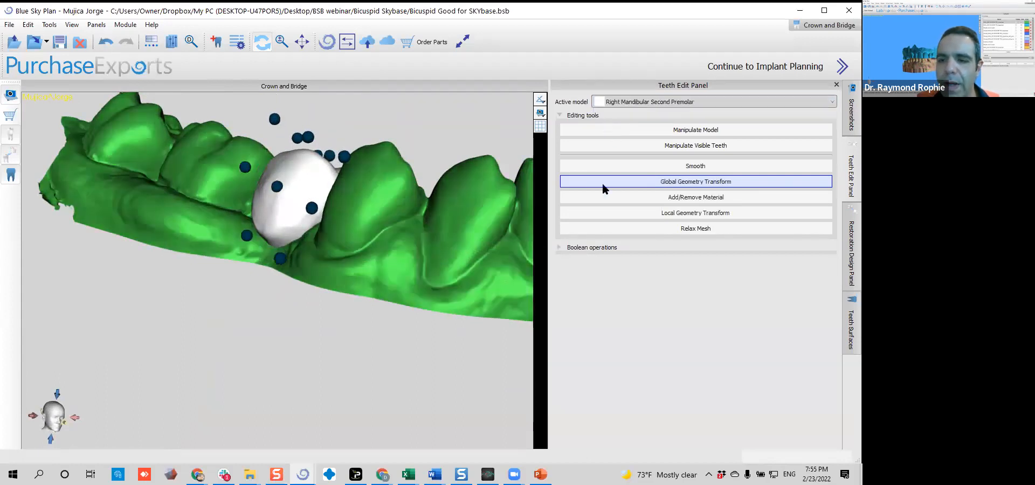
click(611, 211)
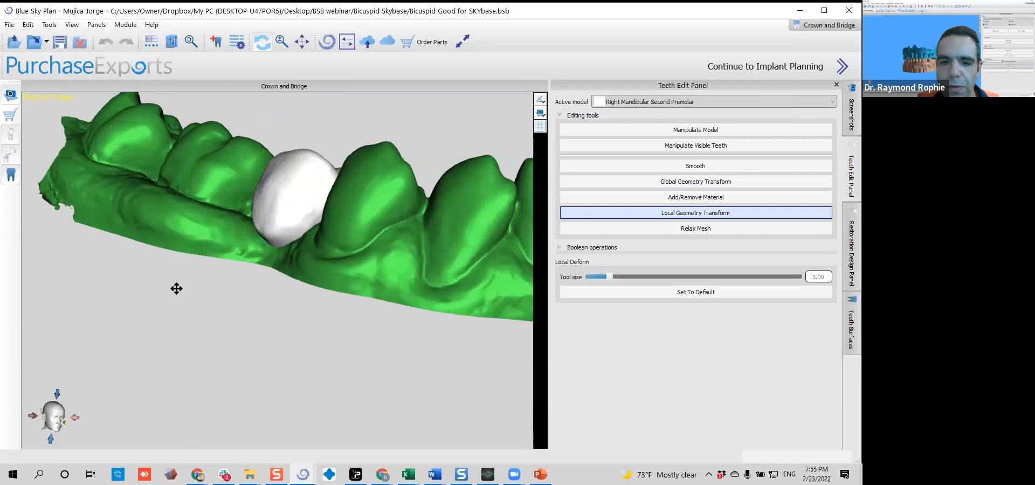
drag(175, 292, 213, 299)
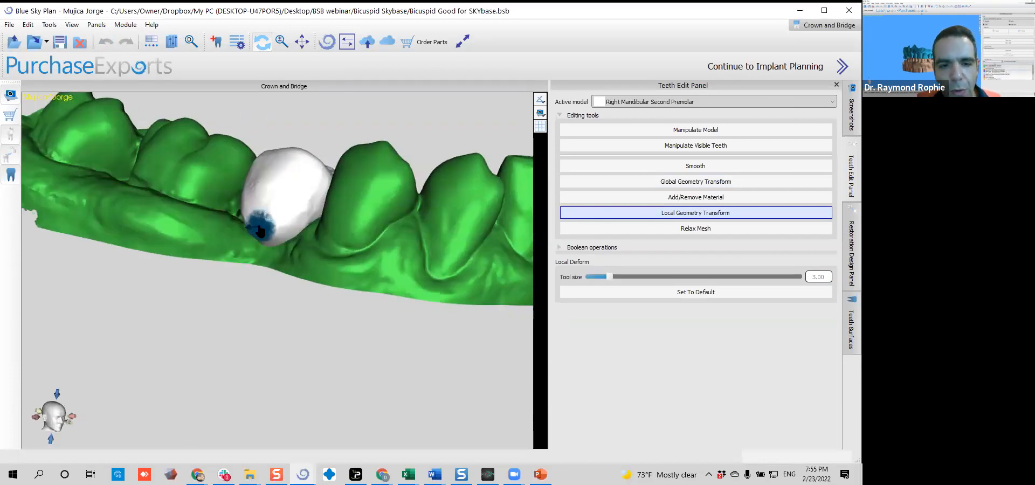
shift+scroll(259, 228, up, 12)
drag(291, 289, 257, 259)
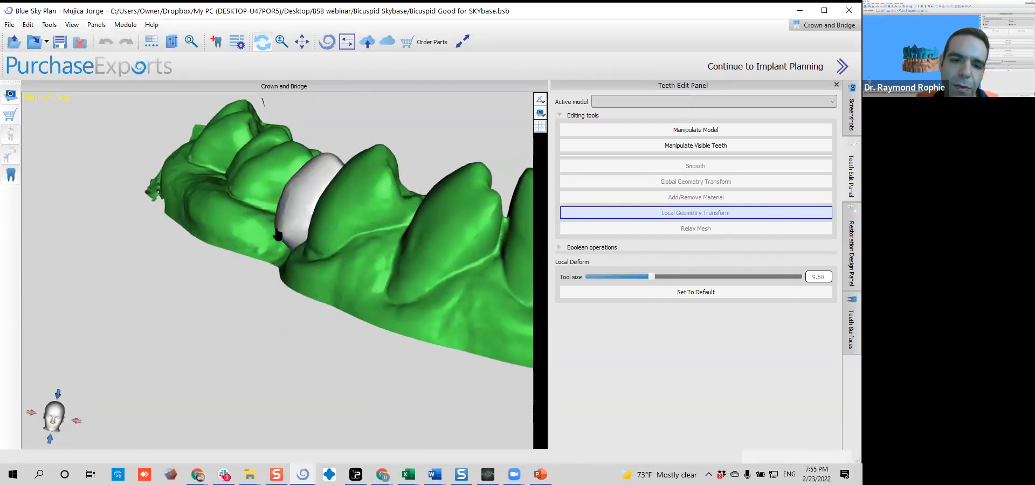
drag(281, 234, 224, 225)
drag(254, 323, 301, 335)
scroll(302, 335, up, 4)
drag(362, 291, 241, 455)
mouse_move(215, 345)
mouse_down()
mouse_move(152, 298)
mouse_move(137, 243)
mouse_move(24, 253)
mouse_move(4, 301)
mouse_move(214, 256)
mouse_move(118, 289)
mouse_move(155, 290)
mouse_up()
drag(219, 367, 272, 305)
scroll(309, 298, down, 5)
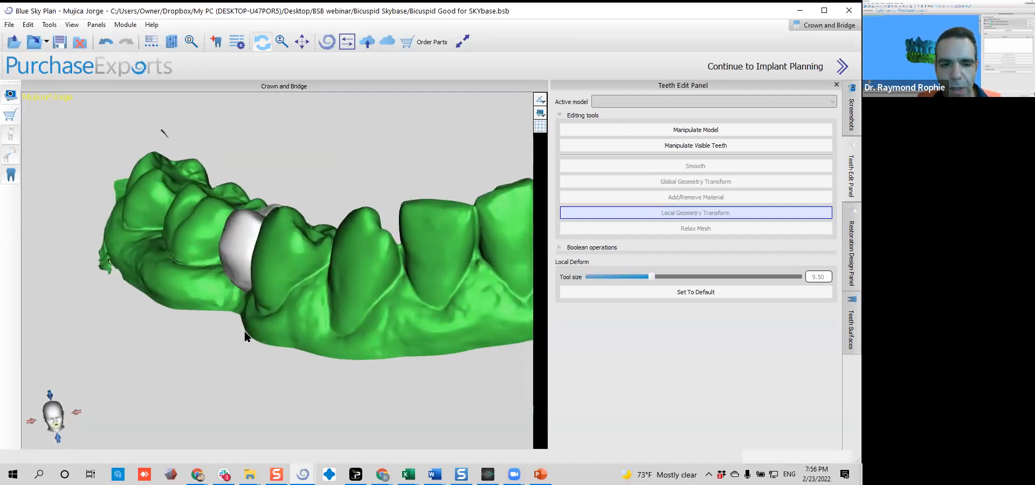
Undo the last two shape changes on the premolar crown
scroll(245, 332, down, 1)
click(105, 42)
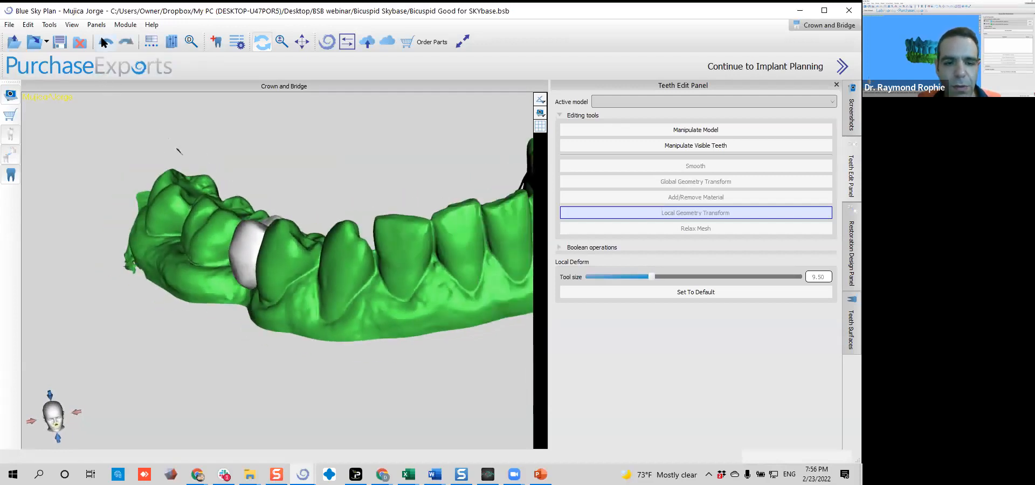
click(104, 42)
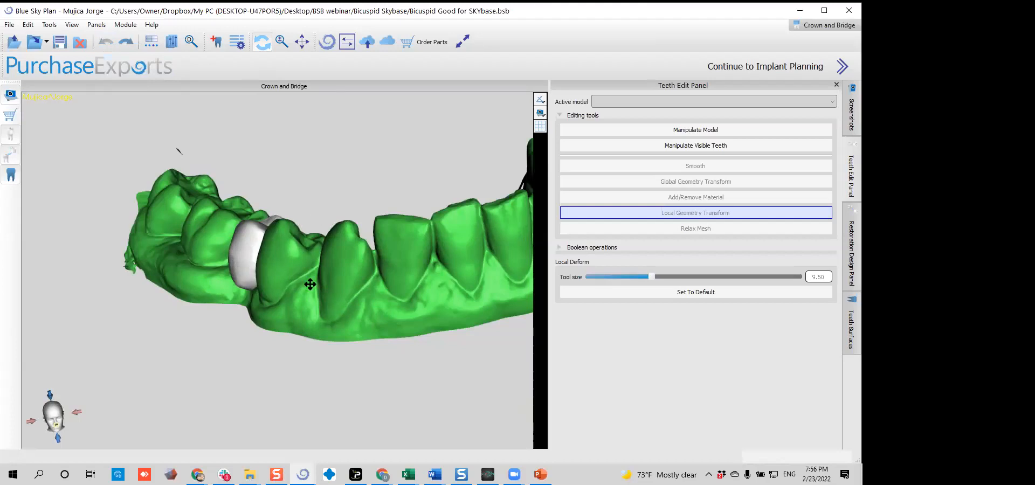
Choose the mandible for a Crown on a Tibase restoration of the right mandibular second premolar
right_drag(310, 284, 262, 376)
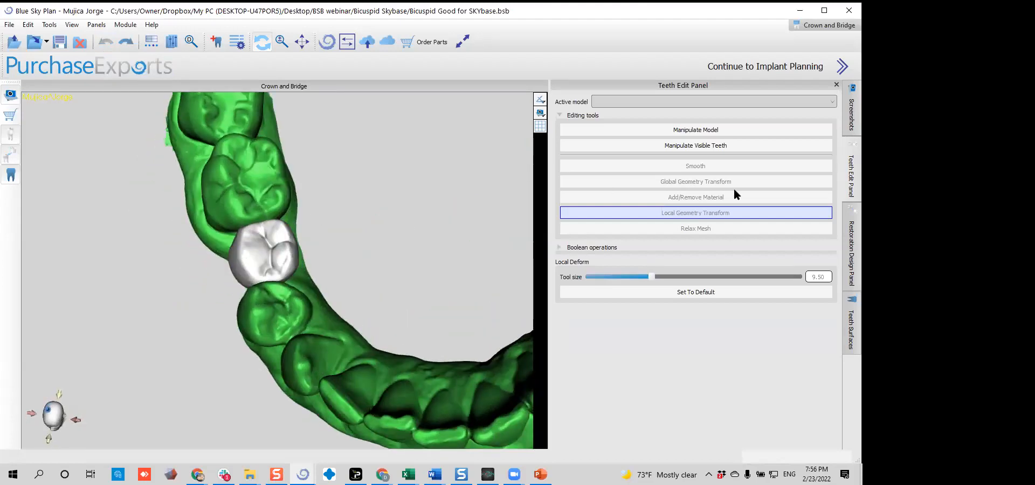
click(846, 253)
click(616, 160)
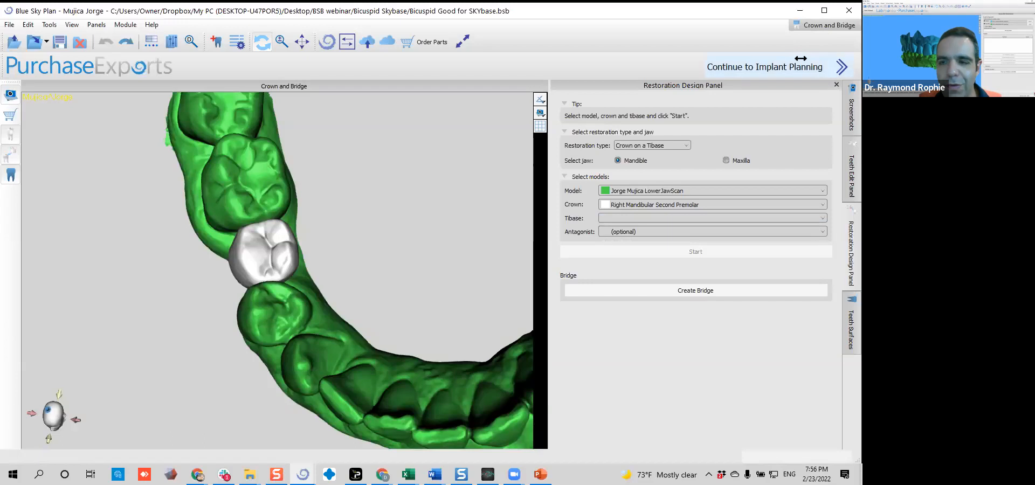
Return to implant planning, with the Blue Sky Bio Fully Guided Surgical Kit as drill kit, and select implant EV43100
click(785, 65)
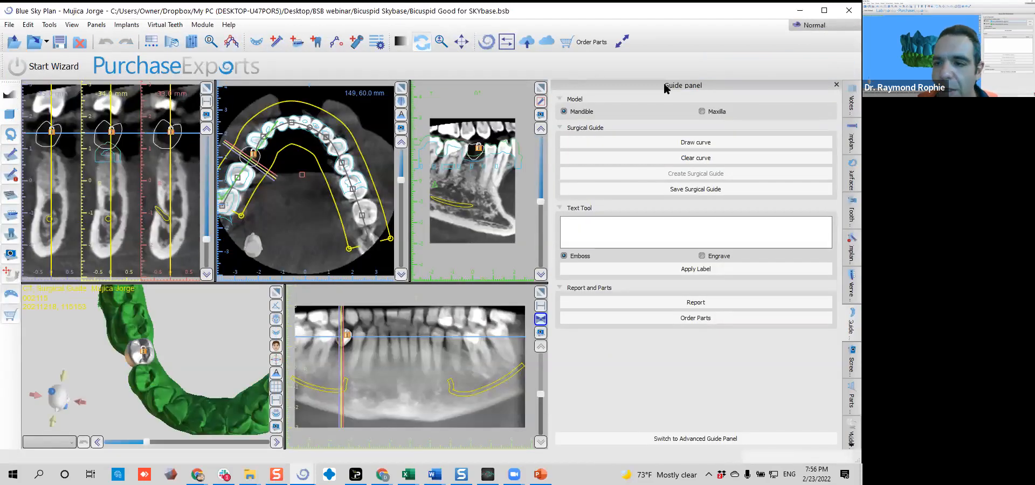
click(849, 130)
click(674, 112)
click(590, 128)
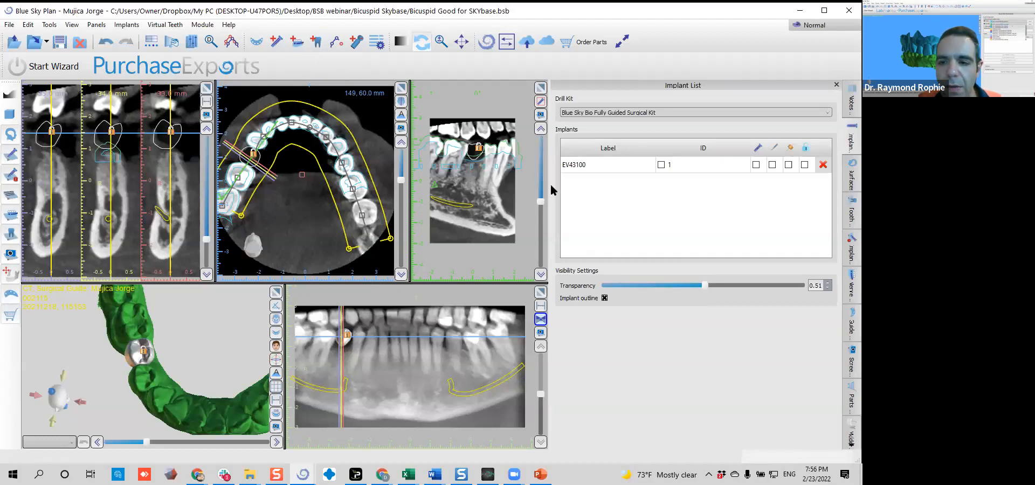
click(628, 172)
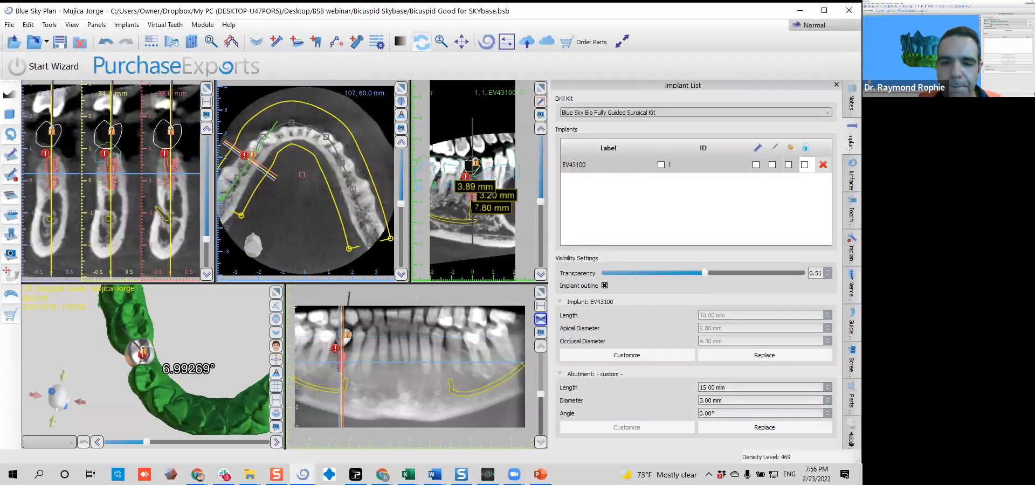
Replace implant EV43100 with a Blue Sky Bio implant of type BIO | Max (Compatible with NobelActive), model IJH3010
right_click(471, 203)
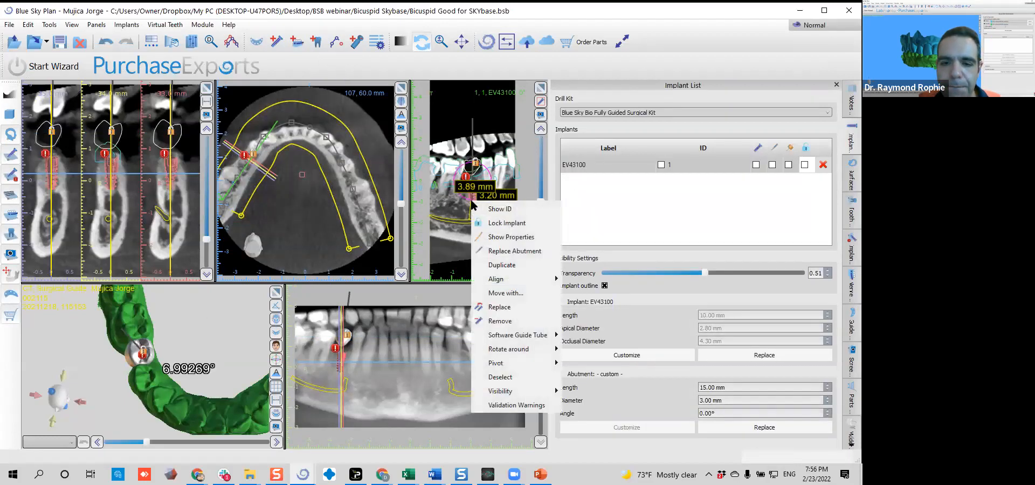
click(500, 307)
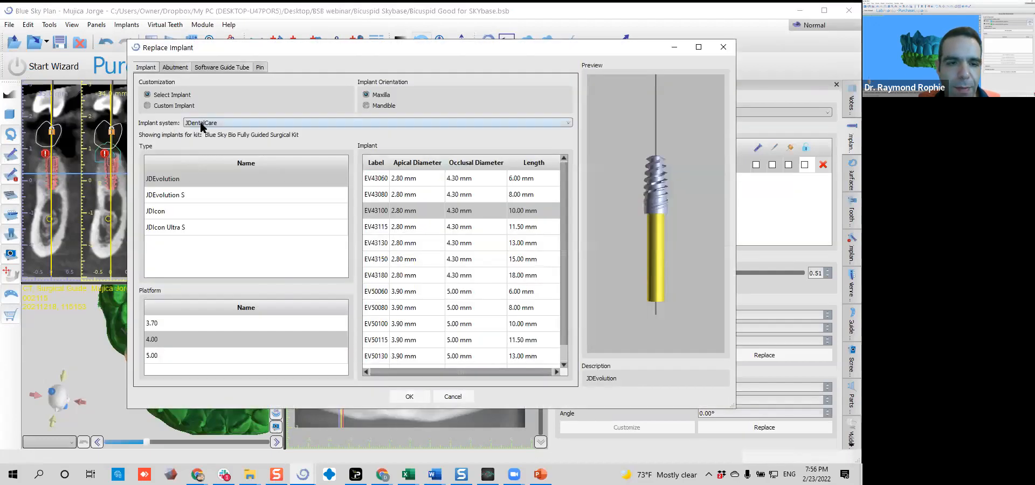
click(208, 124)
scroll(264, 176, up, 5)
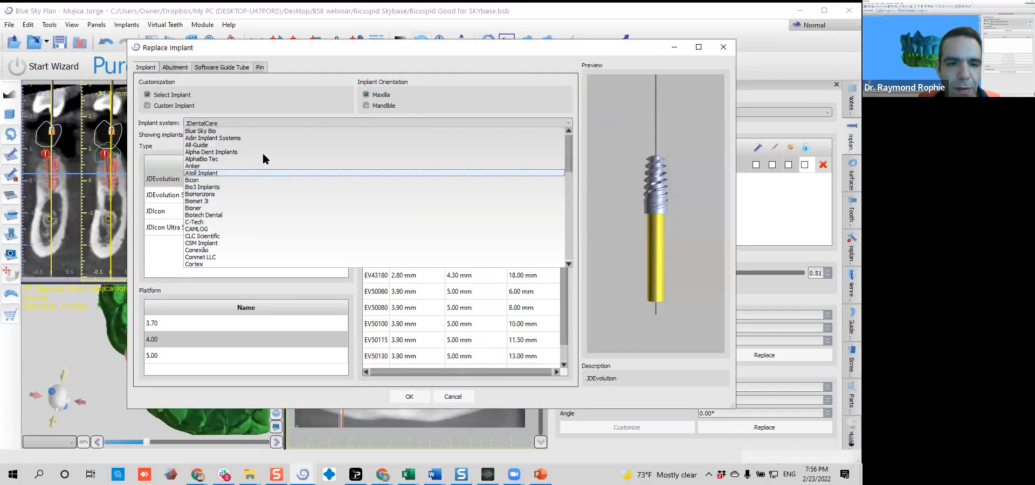
click(260, 131)
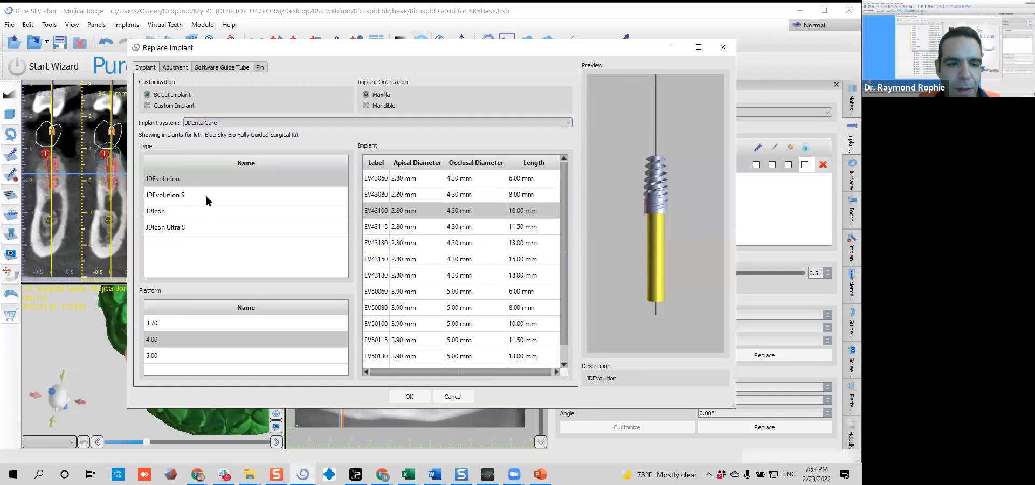
click(234, 124)
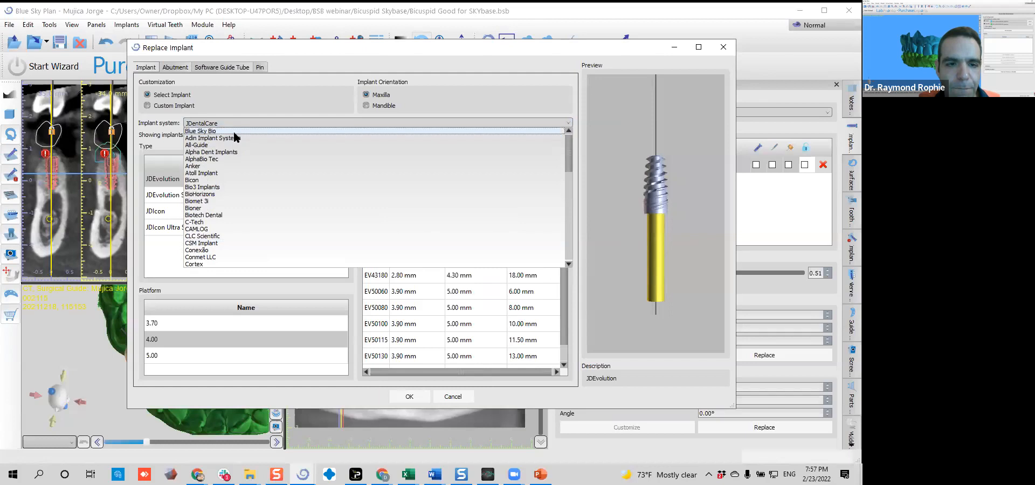
click(233, 131)
click(217, 228)
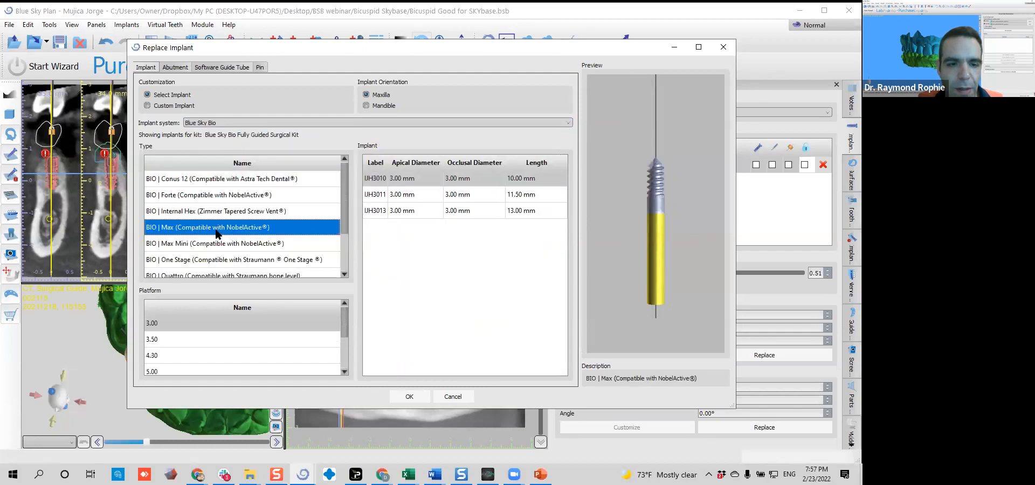
Replace the custom abutment with the straight stock abutment ABJHNPN and apply the implant replacement
click(175, 67)
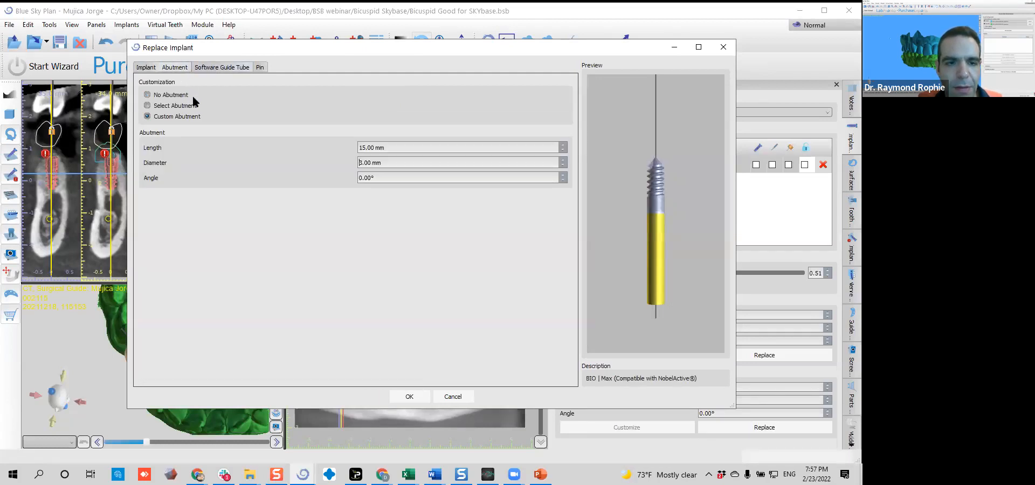
click(147, 105)
click(293, 247)
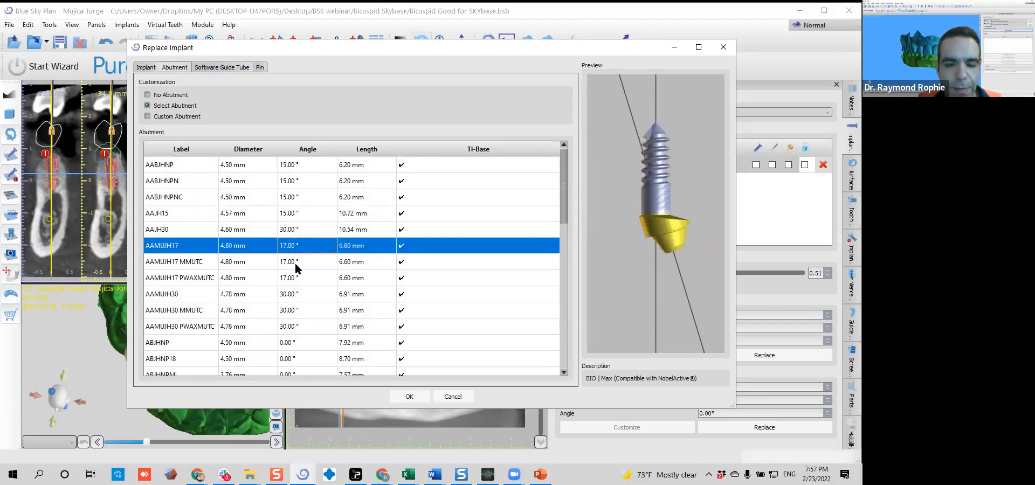
click(295, 261)
click(294, 312)
scroll(295, 316, down, 3)
click(298, 247)
click(297, 229)
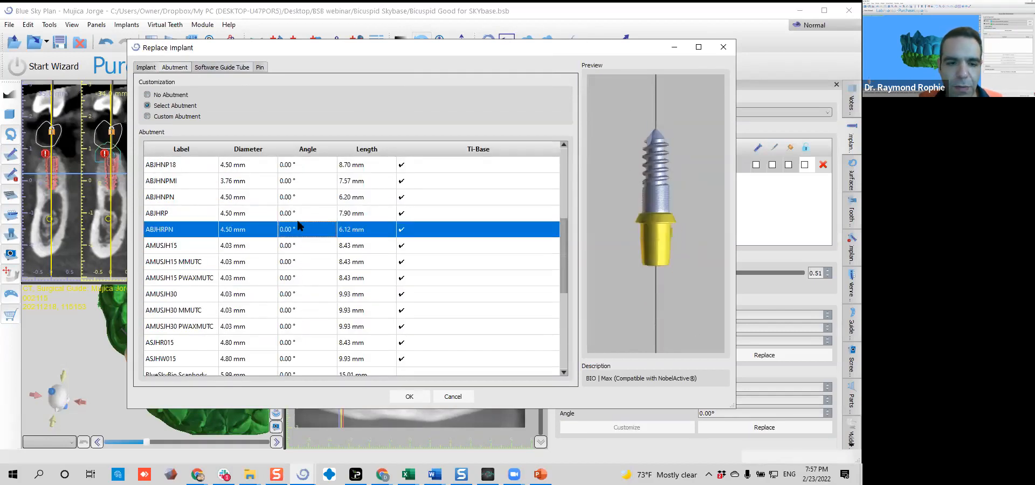
click(298, 213)
click(300, 198)
click(409, 396)
Change the bicuspid case to the Crown and Bridge module, and switch to the other Blue Sky Plan project, 001.bsb
mouse_move(408, 475)
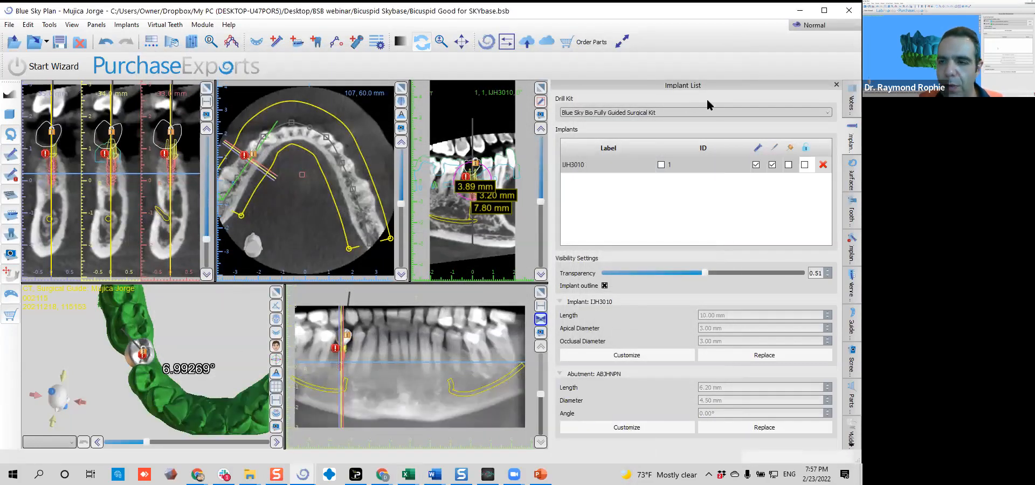
click(812, 24)
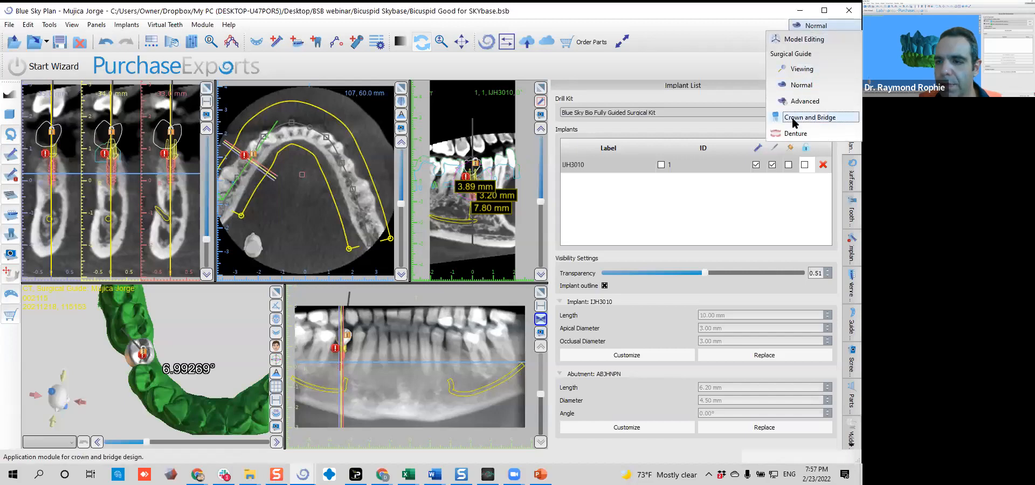
click(804, 112)
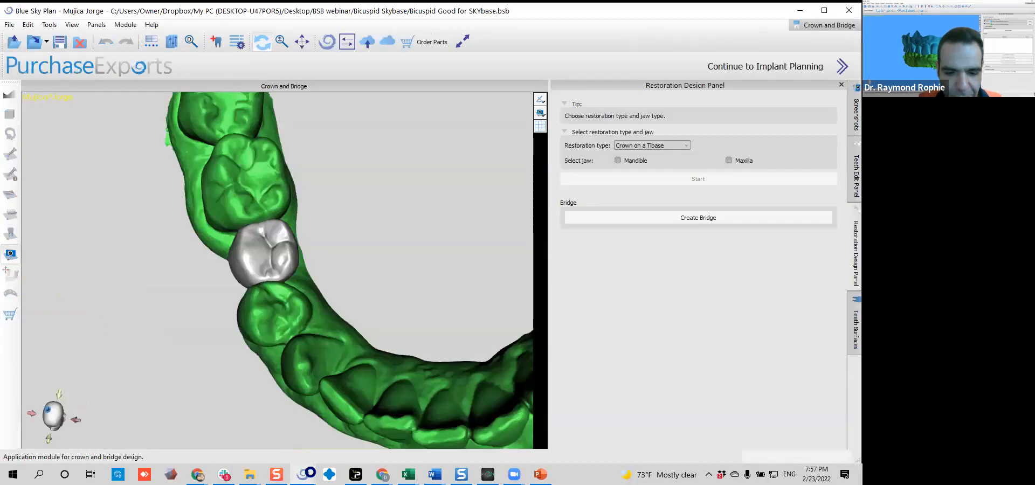
mouse_move(302, 474)
click(268, 427)
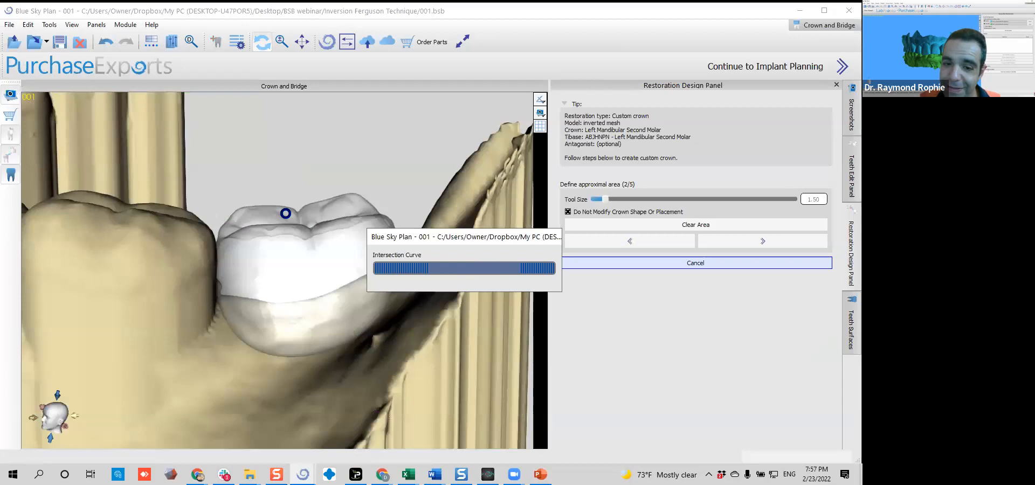
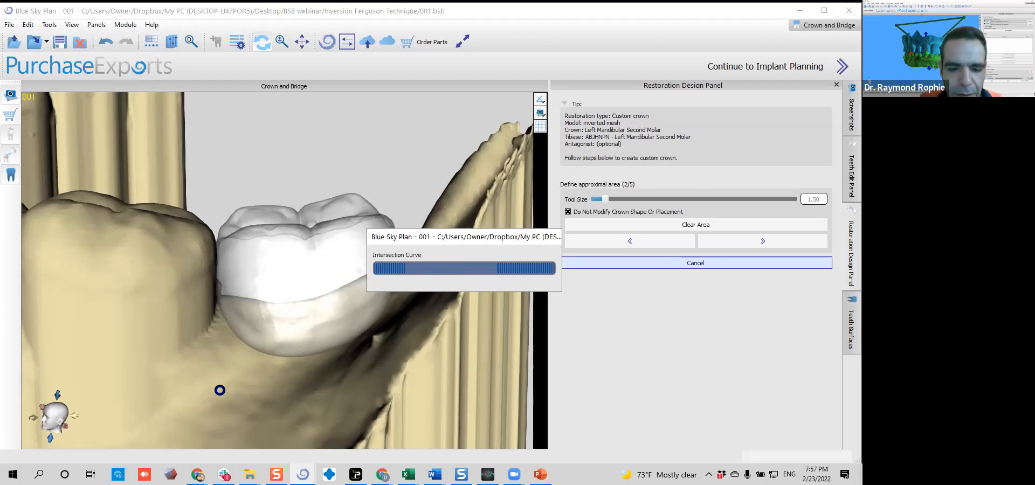
Switch to the Bicuspid Good for SKYbase project and select the mandible for the Crown on a Tibase restoration
click(302, 470)
click(359, 416)
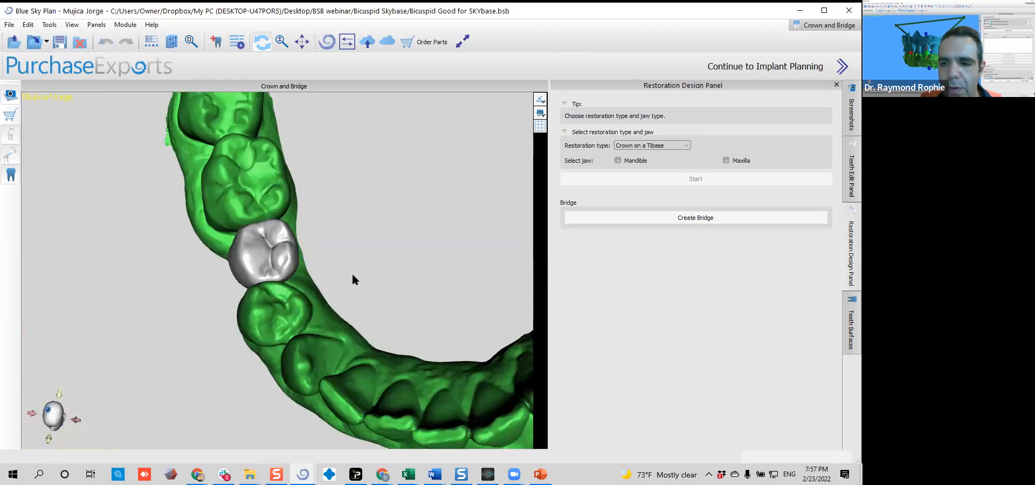
click(619, 161)
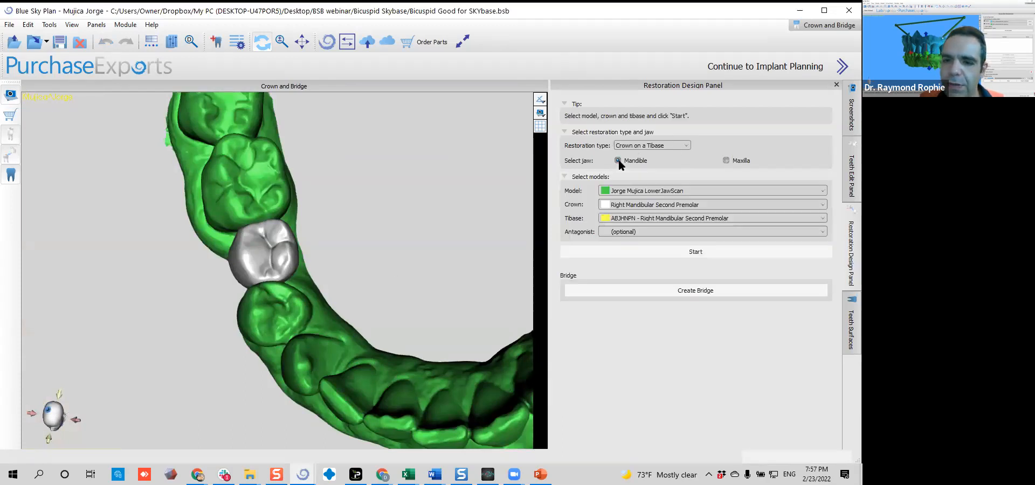
click(655, 218)
click(656, 227)
Make the second premolar crown transparent to examine the tibase inside it, and start the crown restoration
drag(291, 346, 403, 261)
drag(302, 311, 304, 228)
scroll(304, 228, up, 5)
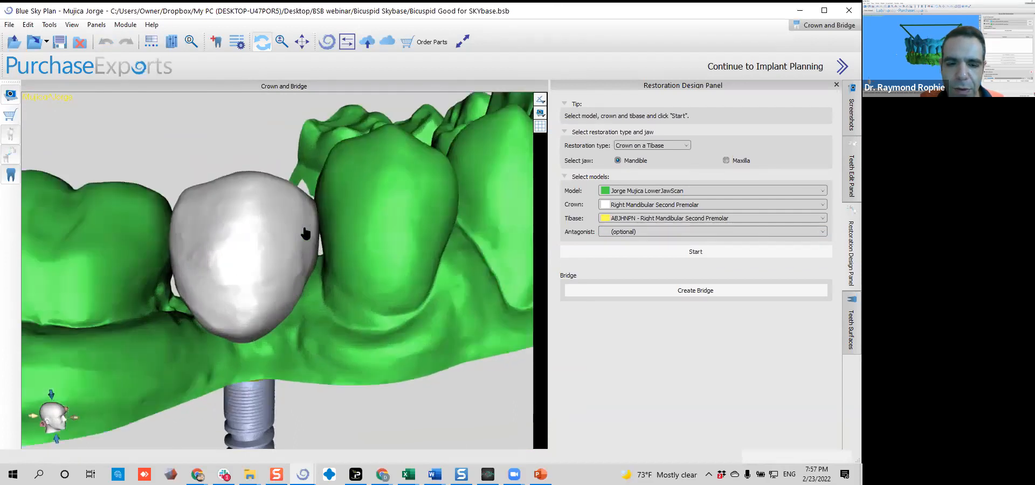
right_click(212, 235)
click(238, 261)
drag(240, 264, 222, 219)
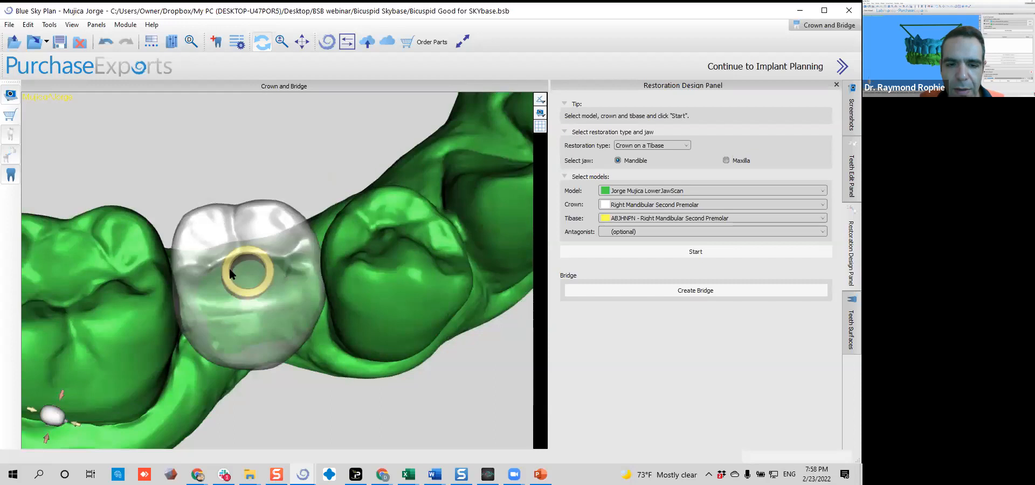
drag(238, 318, 207, 228)
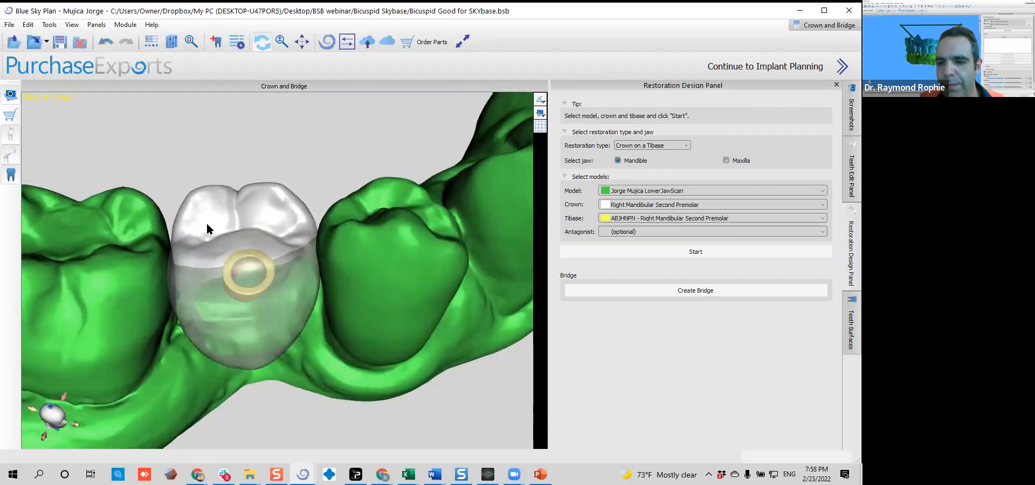
click(686, 250)
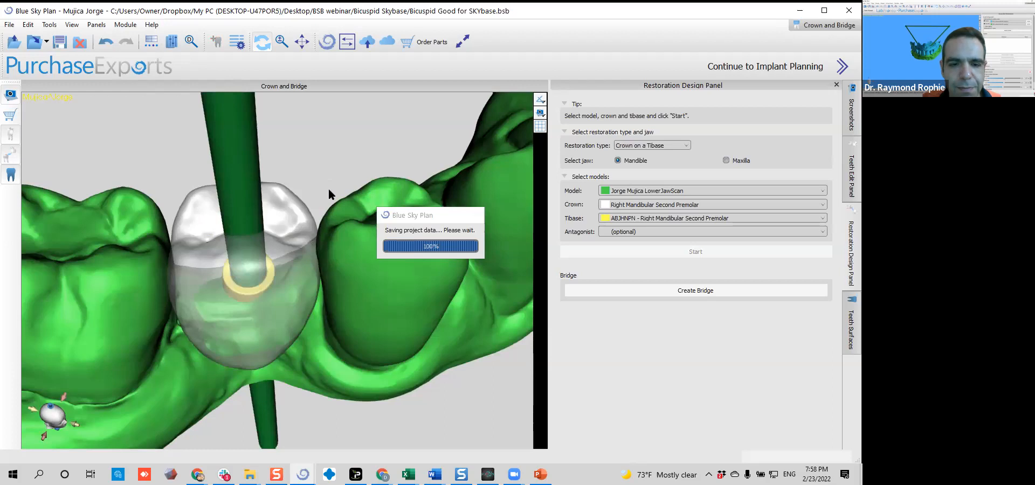
Set the crown's insert direction from an occlusal view and proceed to defining the approximal area
scroll(335, 122, down, 5)
drag(317, 165, 328, 295)
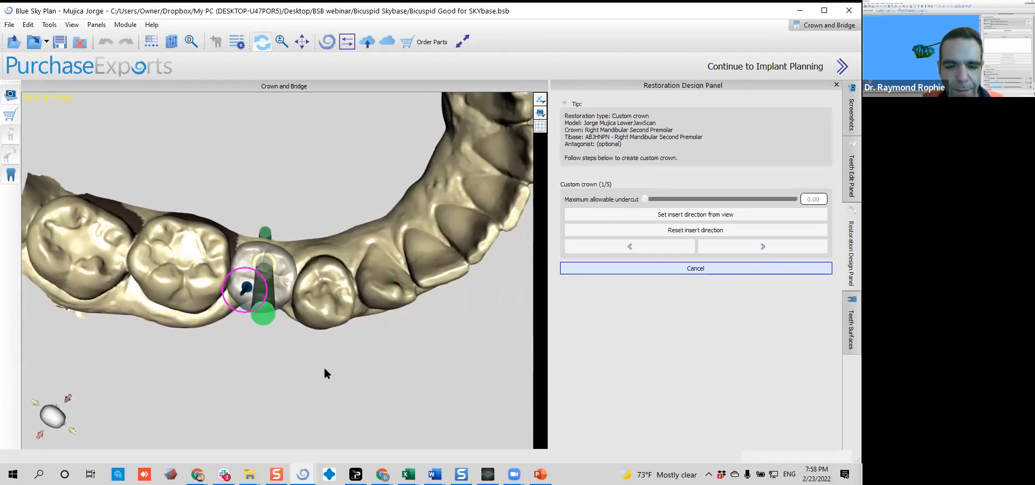
click(597, 215)
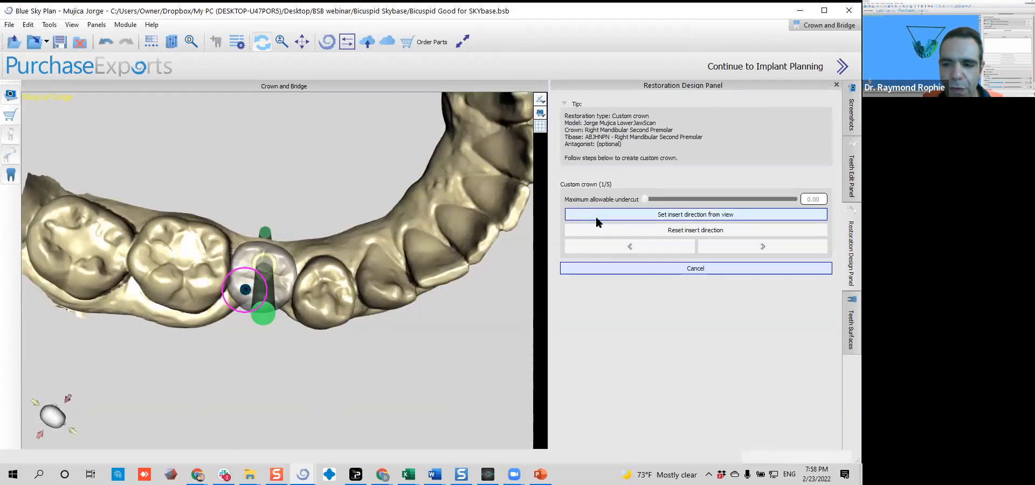
drag(356, 439, 319, 162)
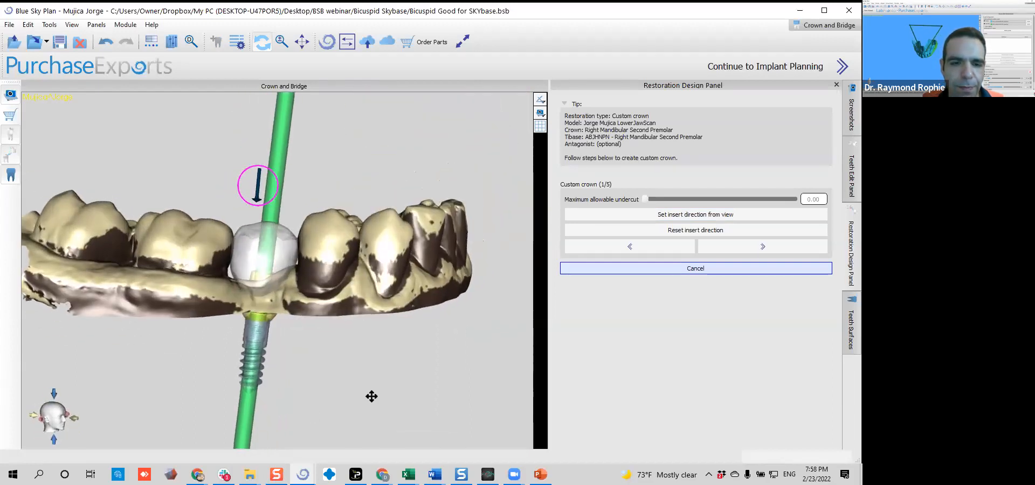
drag(369, 397, 372, 396)
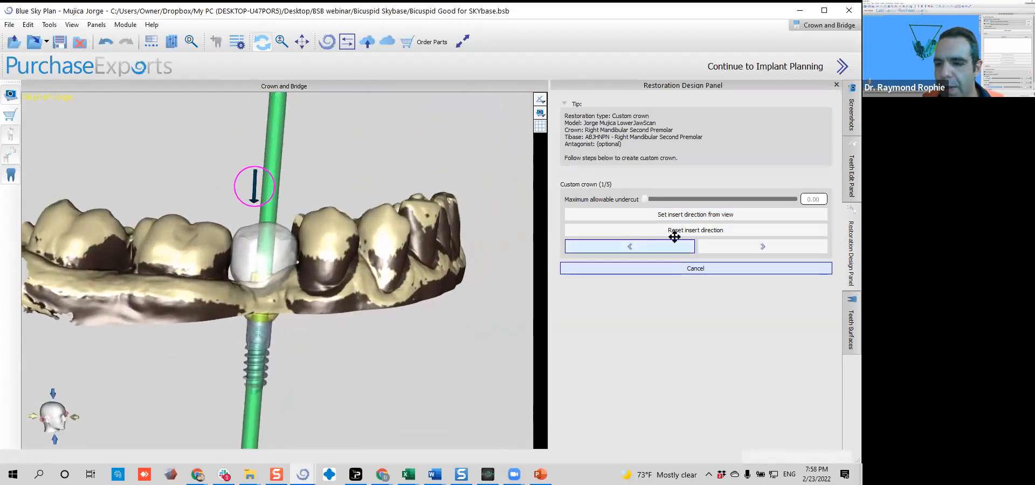
click(706, 243)
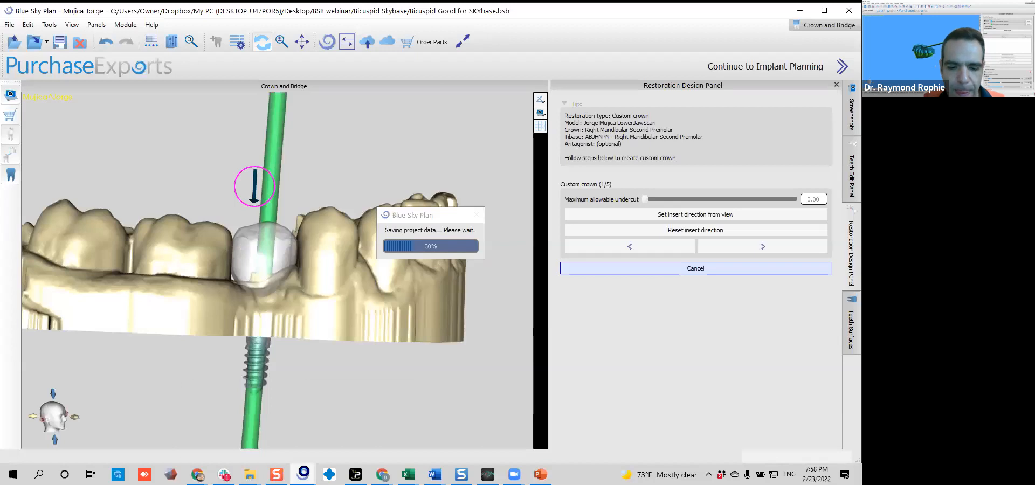
Check the intersection curve progress in the 001 project and return to the premolar crown project
mouse_move(304, 474)
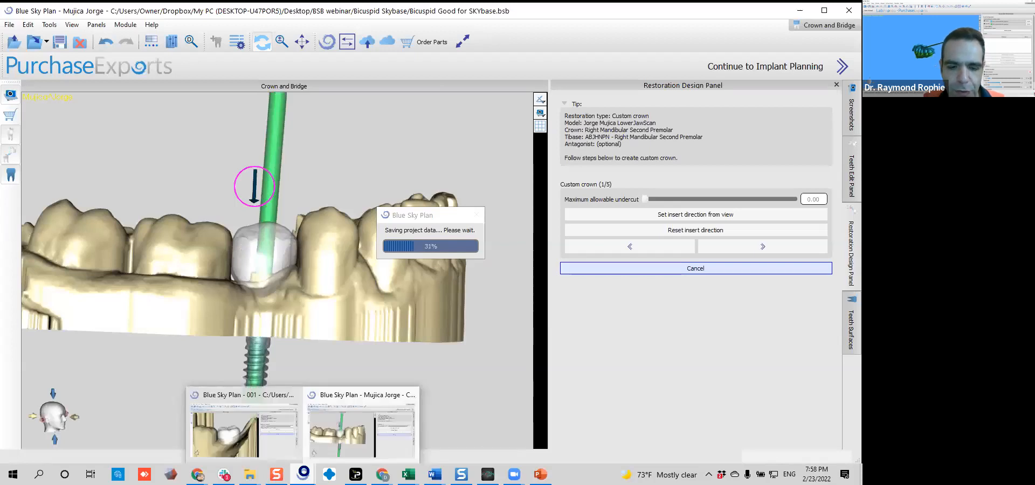
click(279, 436)
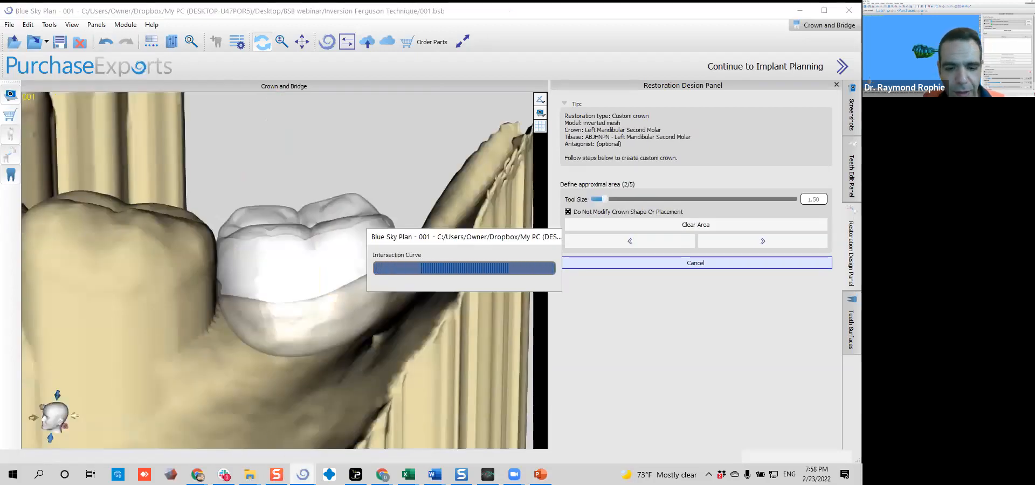
mouse_move(303, 475)
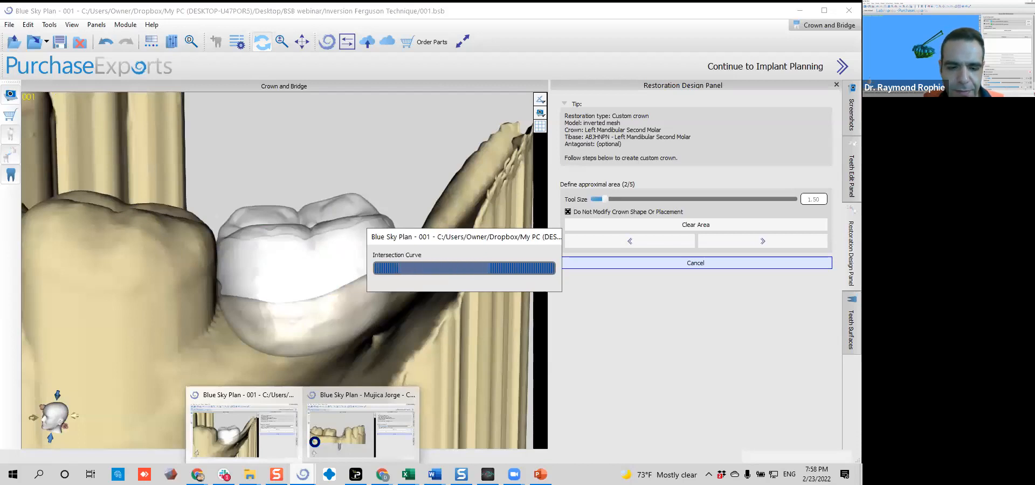
click(315, 442)
Set the approximal area tool size to 2.50 and continue to the crown margin stage
drag(389, 186, 119, 435)
mouse_move(227, 377)
mouse_down()
mouse_move(221, 290)
mouse_move(259, 274)
mouse_up()
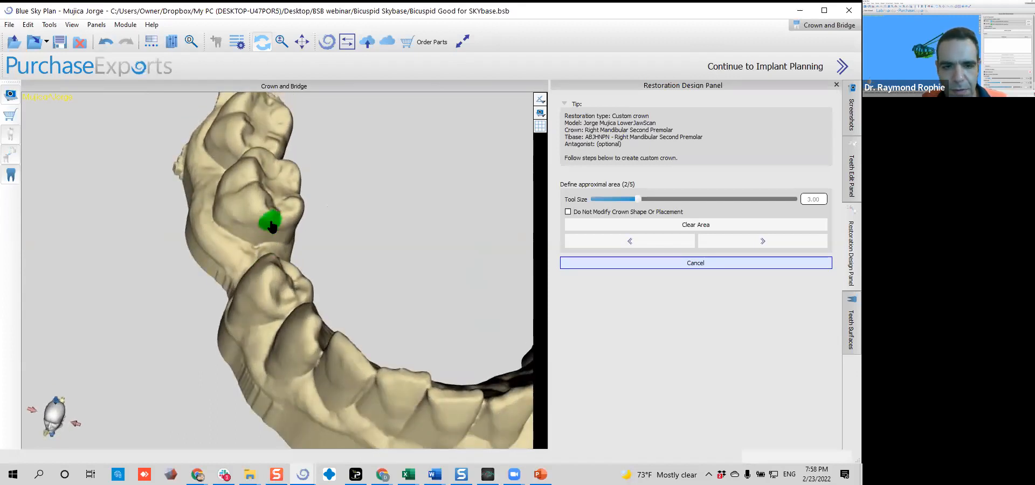
mouse_move(205, 254)
mouse_down()
mouse_move(266, 360)
mouse_move(369, 356)
mouse_move(310, 265)
mouse_up()
scroll(305, 260, down, 1)
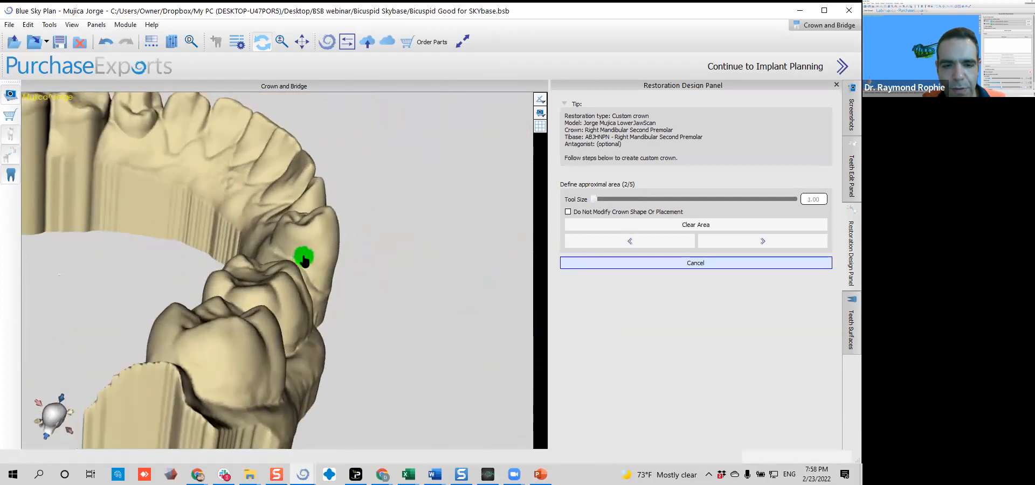
scroll(301, 254, up, 5)
scroll(299, 251, down, 2)
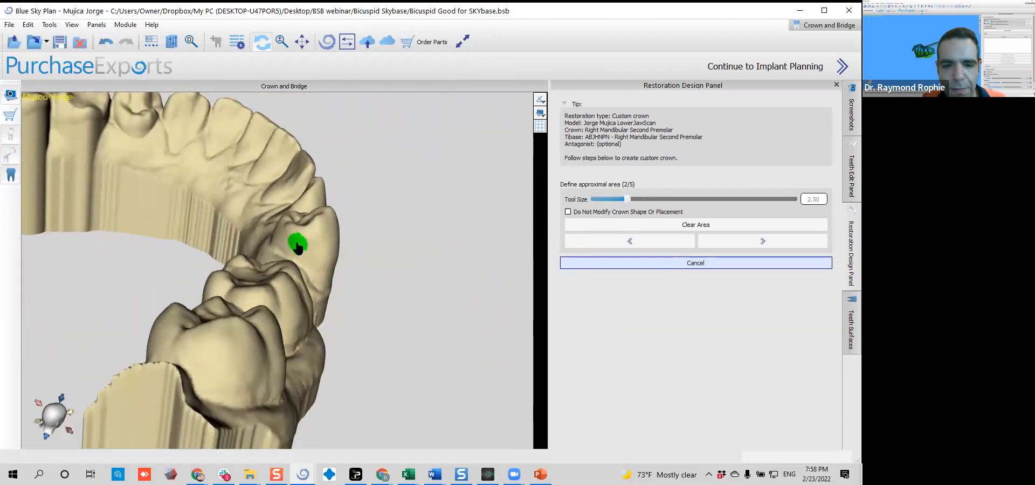
drag(411, 355, 132, 346)
click(741, 246)
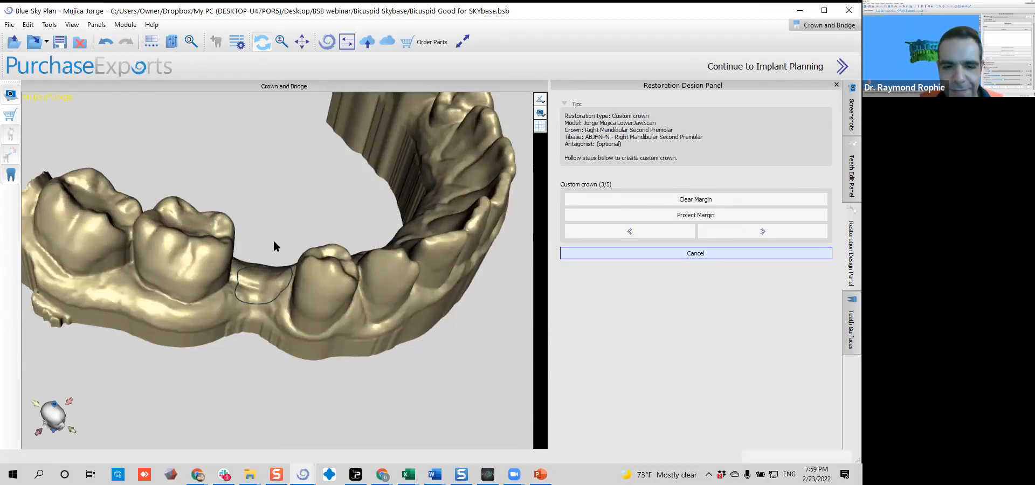
Show the D - Mandibular Custom Crown surface with its closeness display enabled, and examine it between the neighbouring teeth
drag(316, 227, 291, 338)
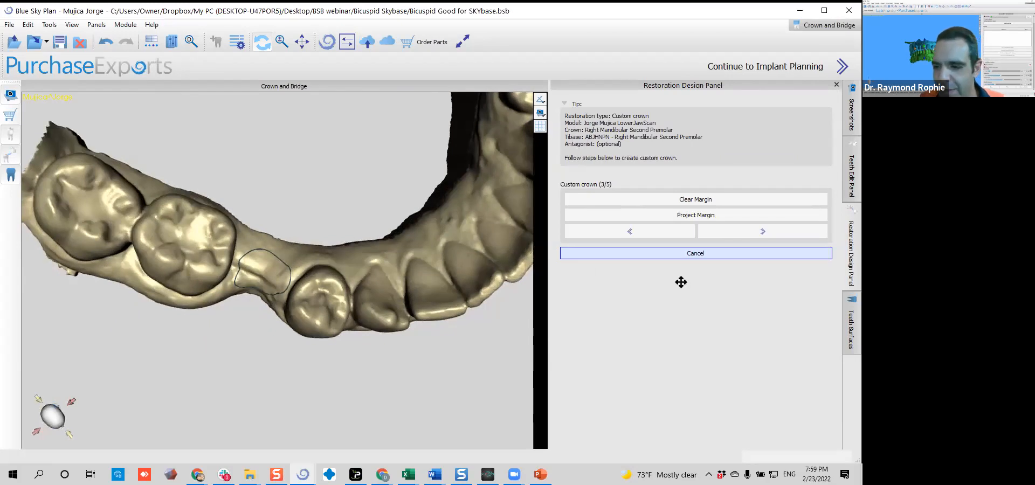
click(851, 313)
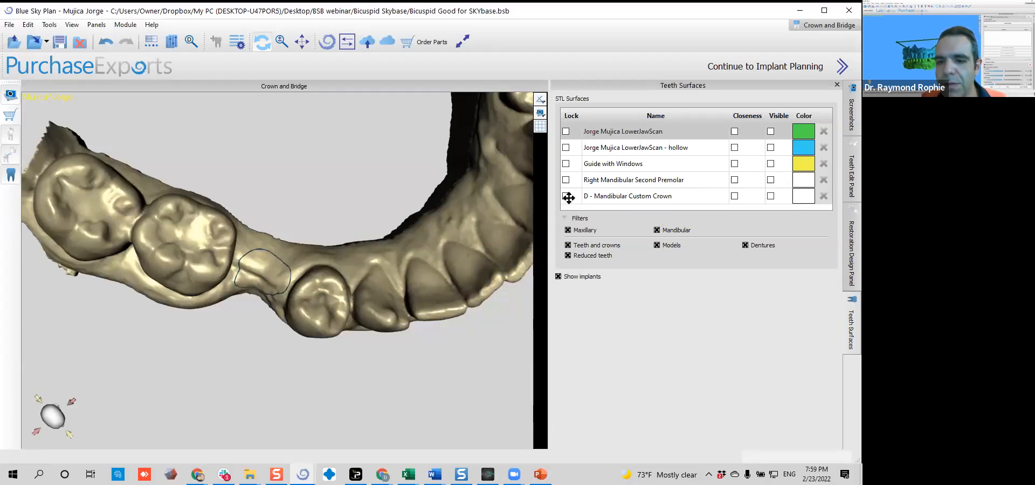
click(720, 196)
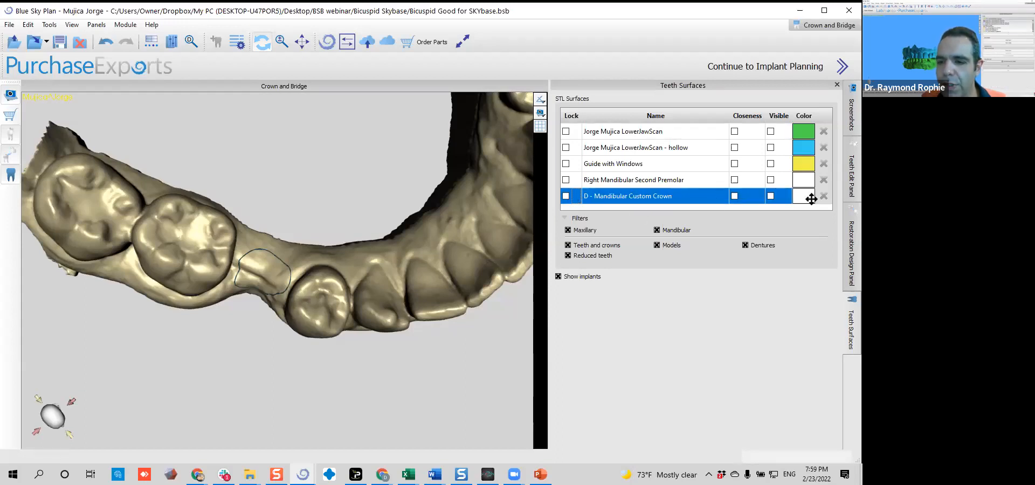
click(771, 196)
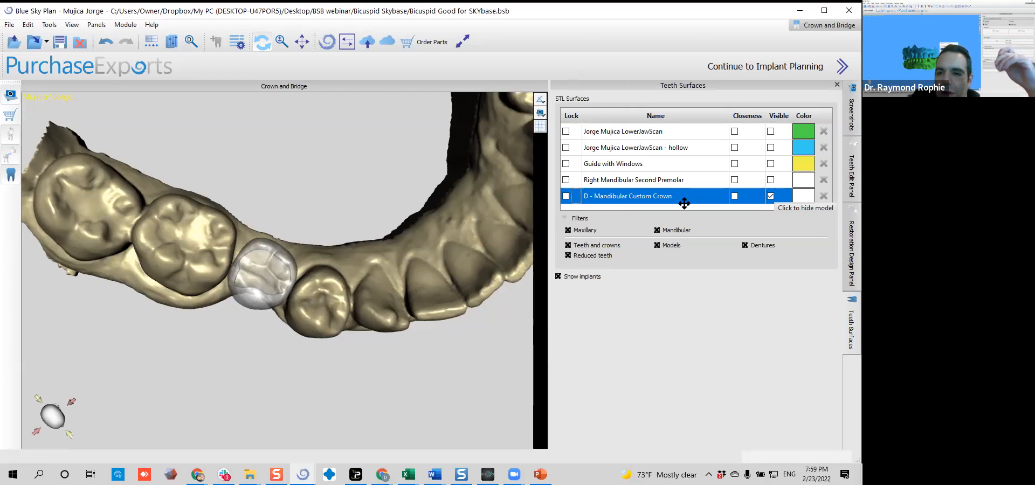
click(735, 196)
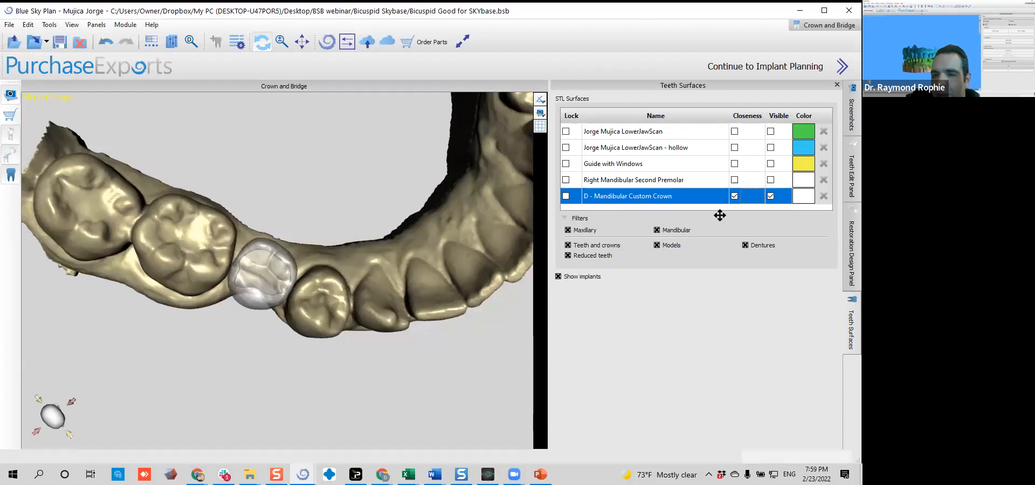
scroll(345, 284, up, 2)
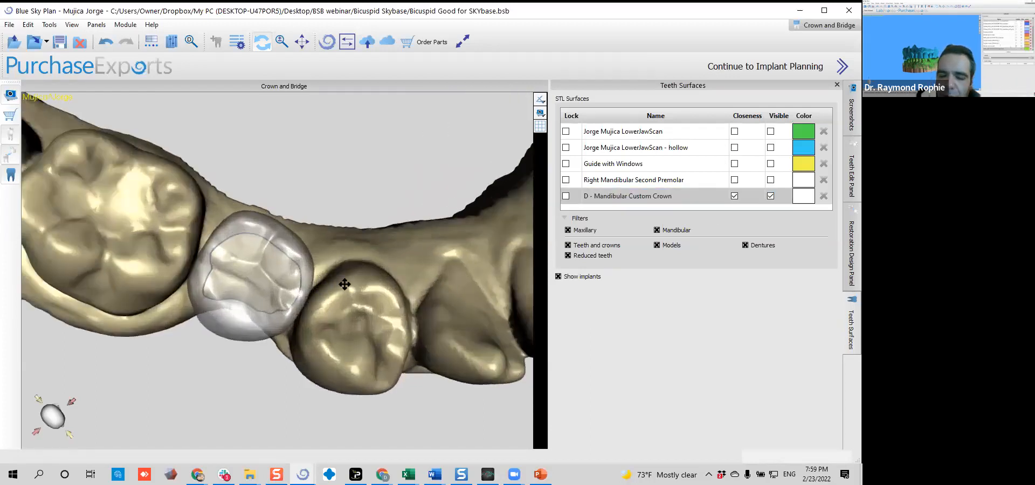
scroll(348, 254, up, 2)
drag(221, 251, 196, 344)
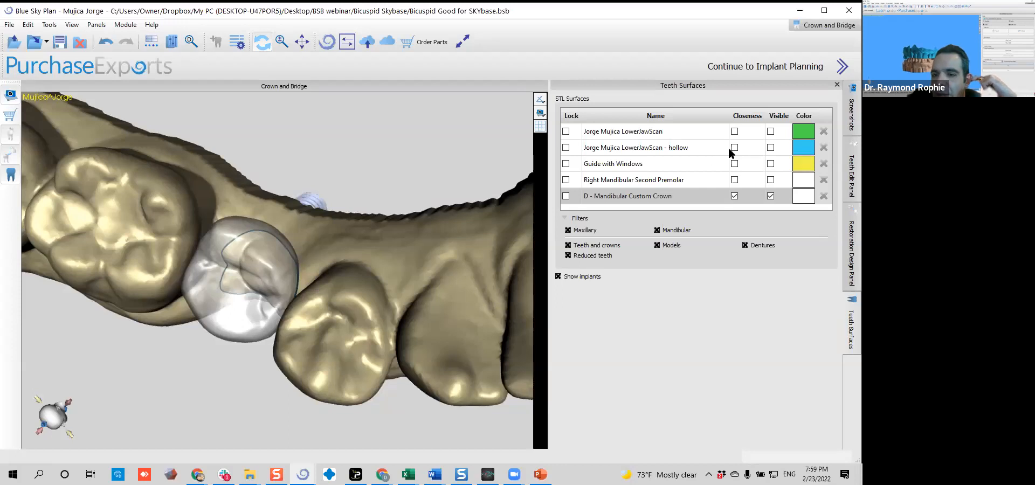
Try the closeness display on the lower jaw scan while inspecting the crown, and toggle the custom crown's closeness off and on
click(735, 132)
drag(378, 279, 394, 254)
scroll(394, 253, up, 5)
drag(447, 191, 374, 222)
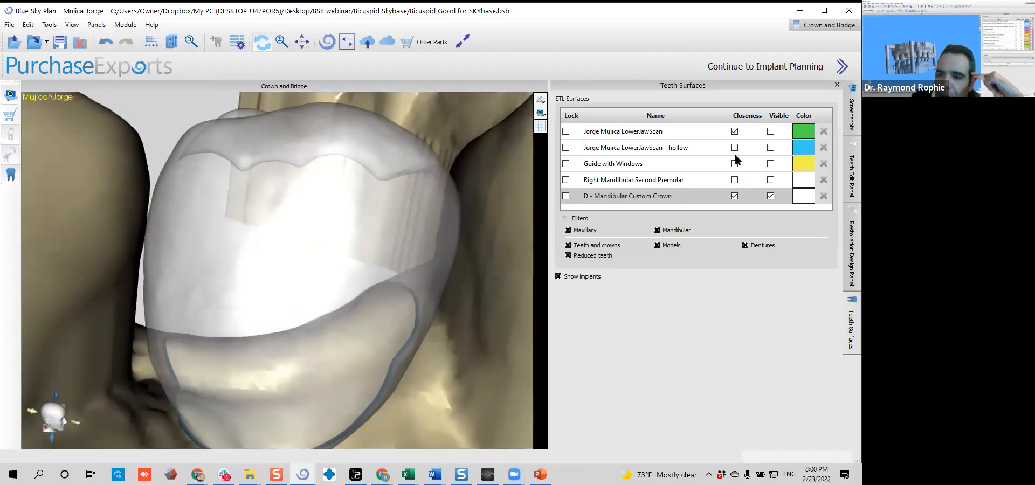
click(735, 132)
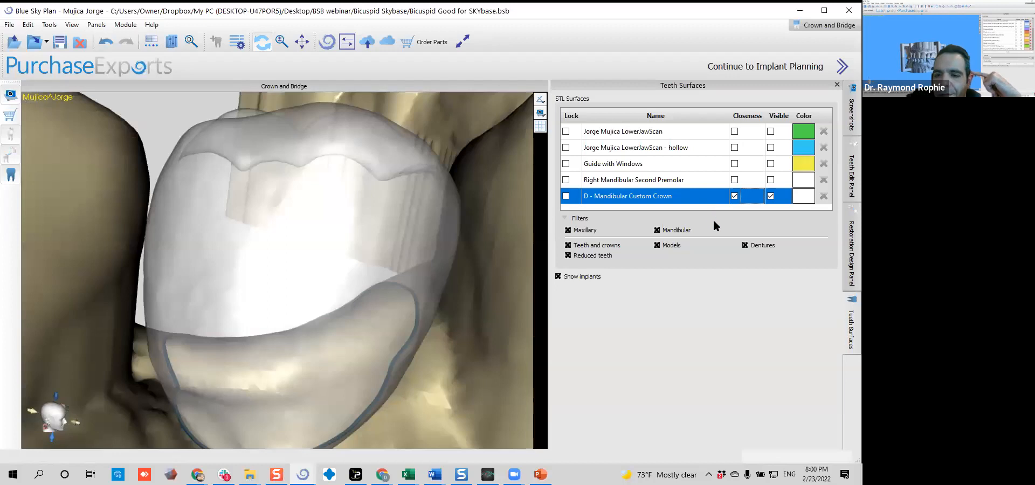
click(734, 196)
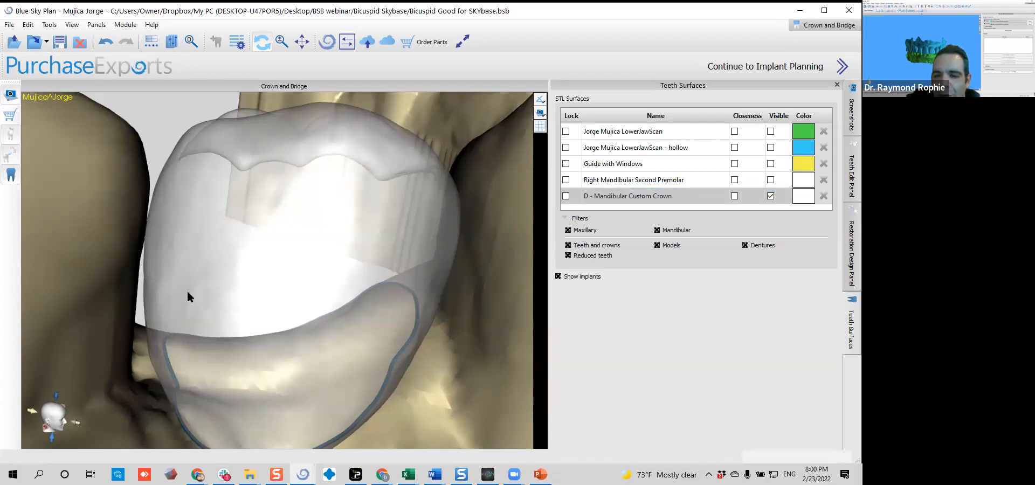
click(735, 196)
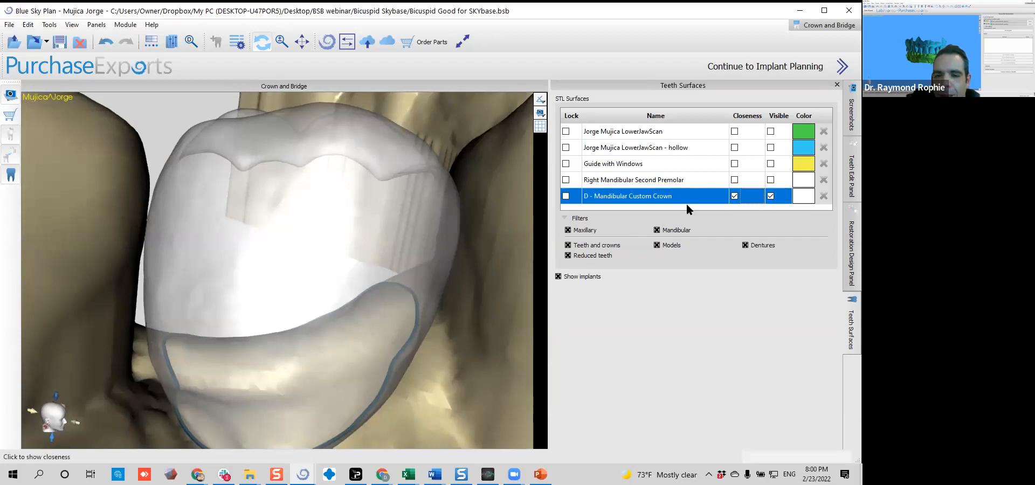
Enable closeness on the lower jaw scan and examine the custom crown's contact surfaces from the side
scroll(300, 281, down, 3)
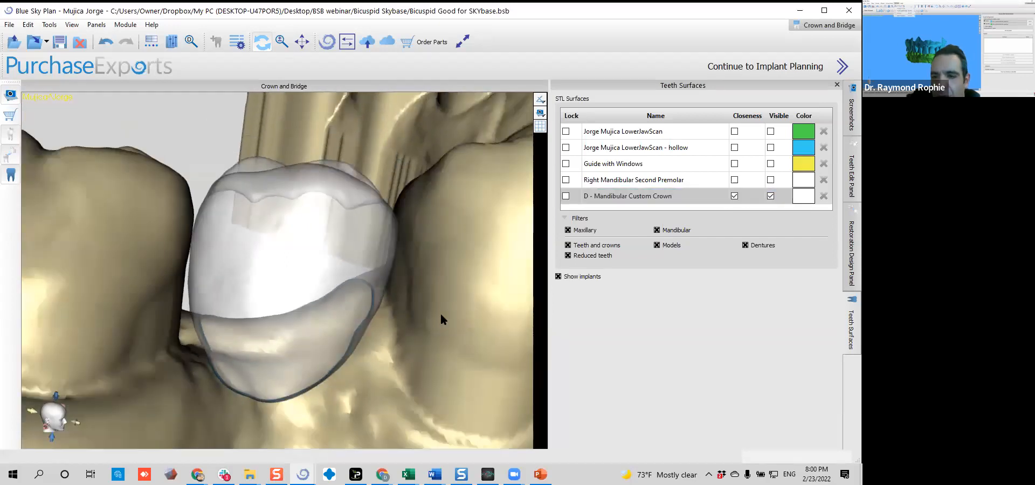
click(734, 131)
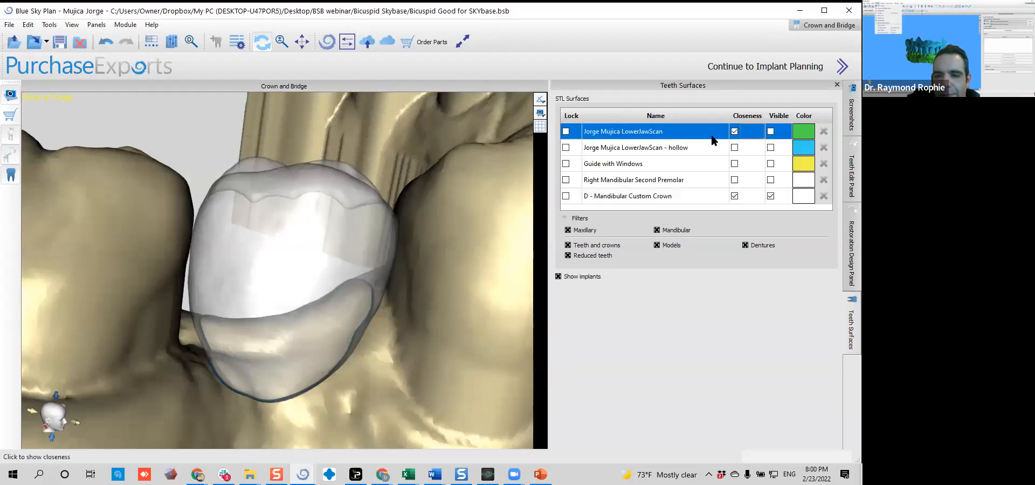
right_drag(326, 289, 194, 205)
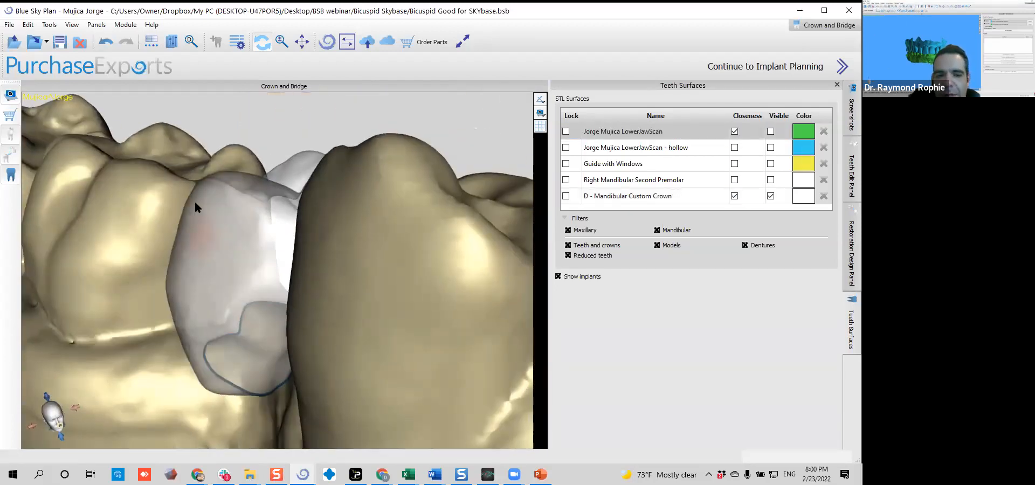
right_drag(174, 250, 318, 246)
Switch closeness off and back on for the custom crown and lower jaw scan, and re-examine the crown
click(732, 196)
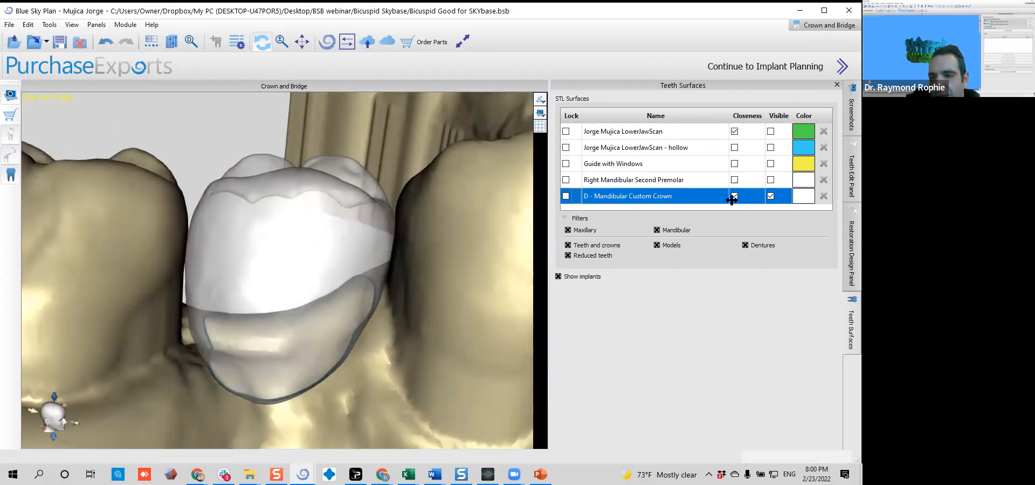
click(734, 131)
click(734, 131)
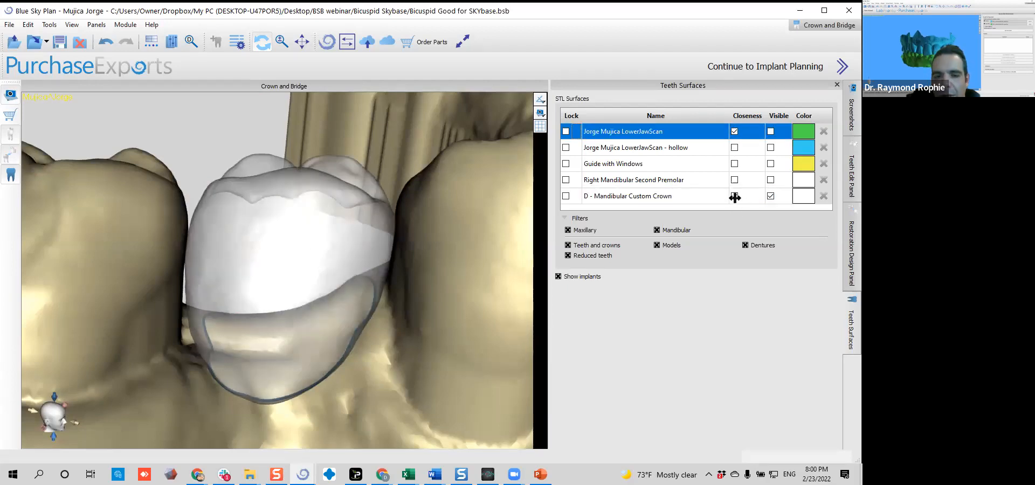
drag(335, 300, 377, 286)
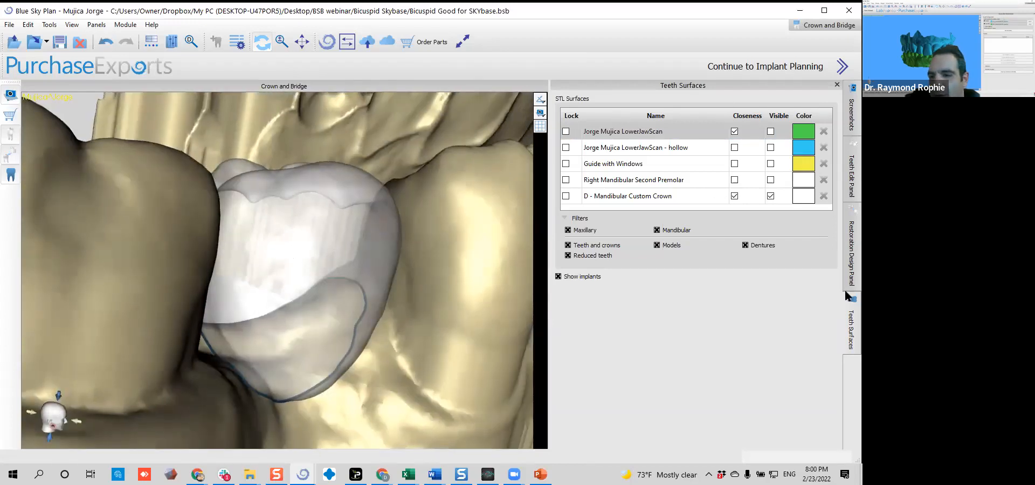
Return to the custom crown's margin stage and examine the margin line from the occlusal and buccal sides
click(845, 226)
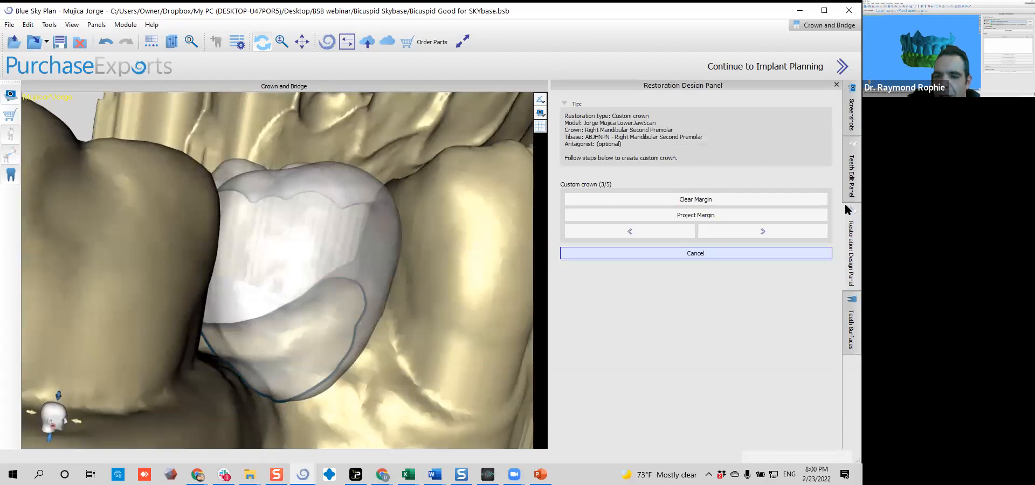
scroll(189, 264, down, 8)
drag(304, 214, 291, 325)
scroll(291, 326, up, 6)
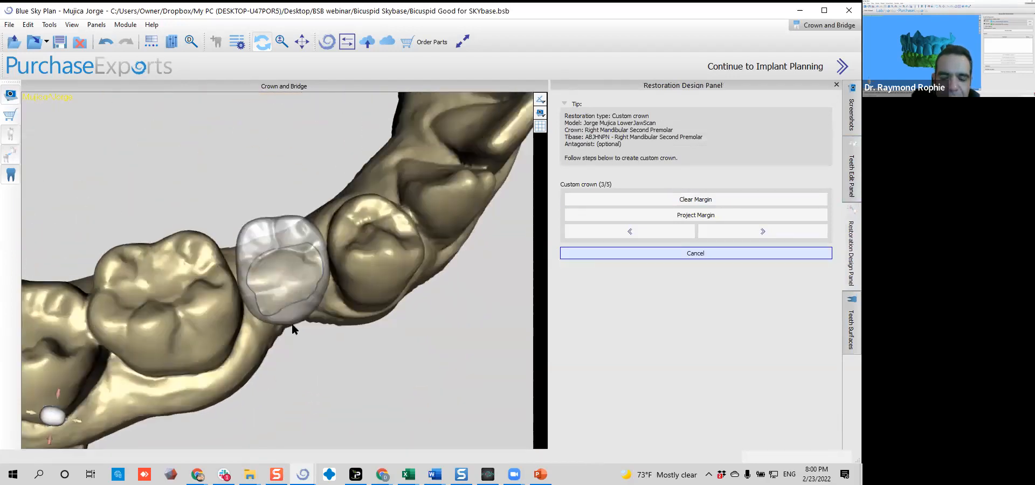
drag(460, 370, 311, 265)
drag(432, 261, 347, 260)
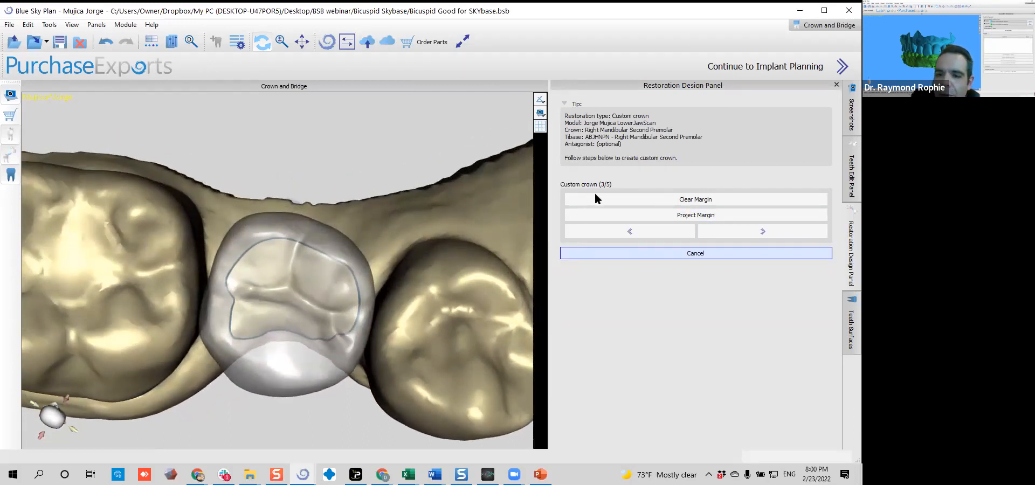
drag(395, 222, 411, 205)
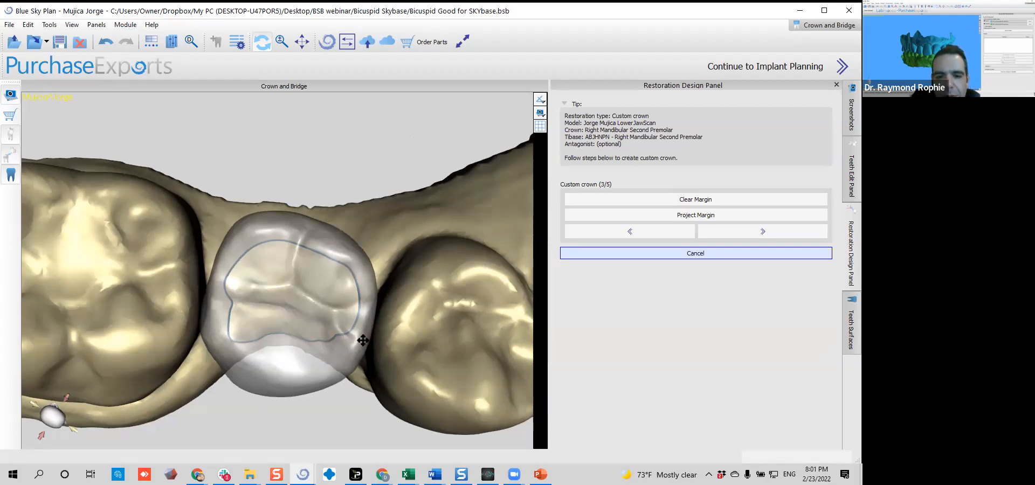
drag(300, 302, 226, 286)
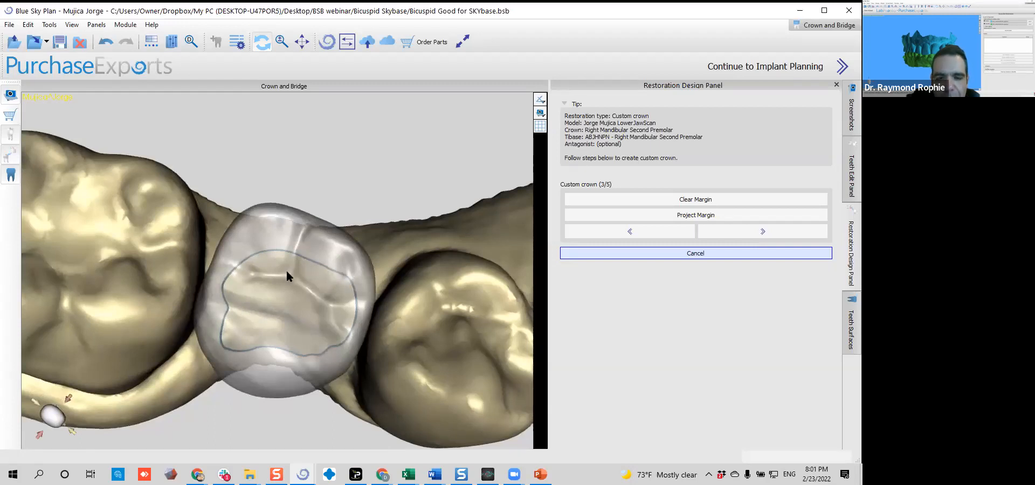
drag(298, 325, 208, 316)
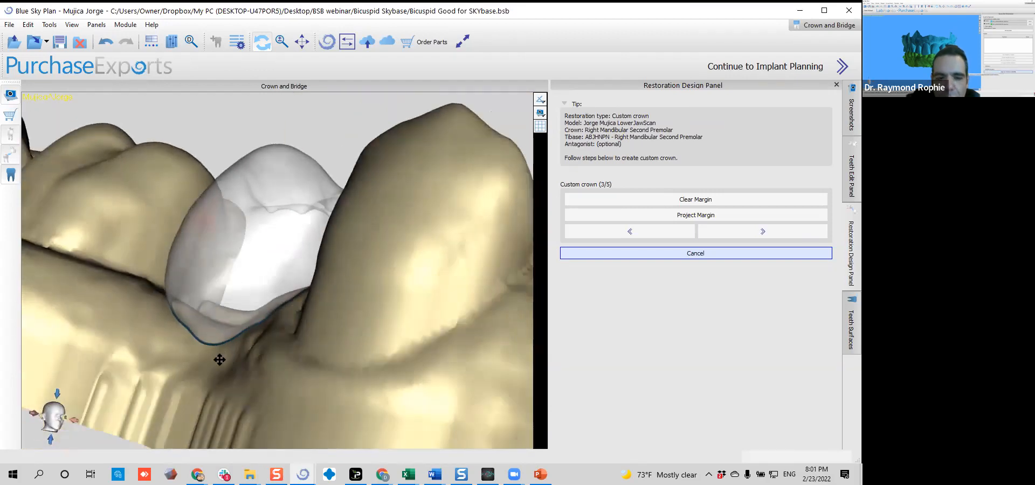
drag(221, 373, 290, 270)
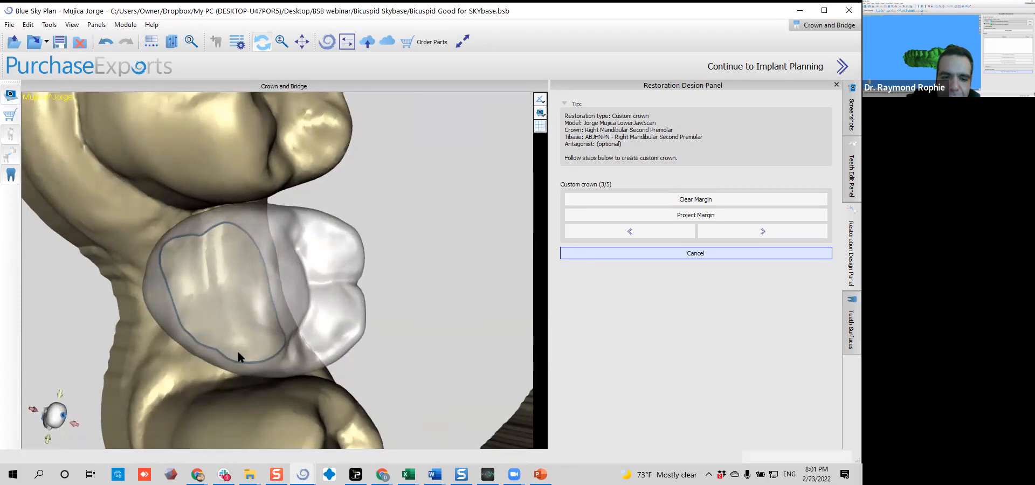
Pull the margin line outward along the buccal edge of the crown and check its course on the other sides
mouse_move(176, 282)
mouse_down()
mouse_move(270, 388)
mouse_move(245, 393)
mouse_move(268, 367)
mouse_move(213, 362)
mouse_move(171, 339)
mouse_move(158, 300)
mouse_up()
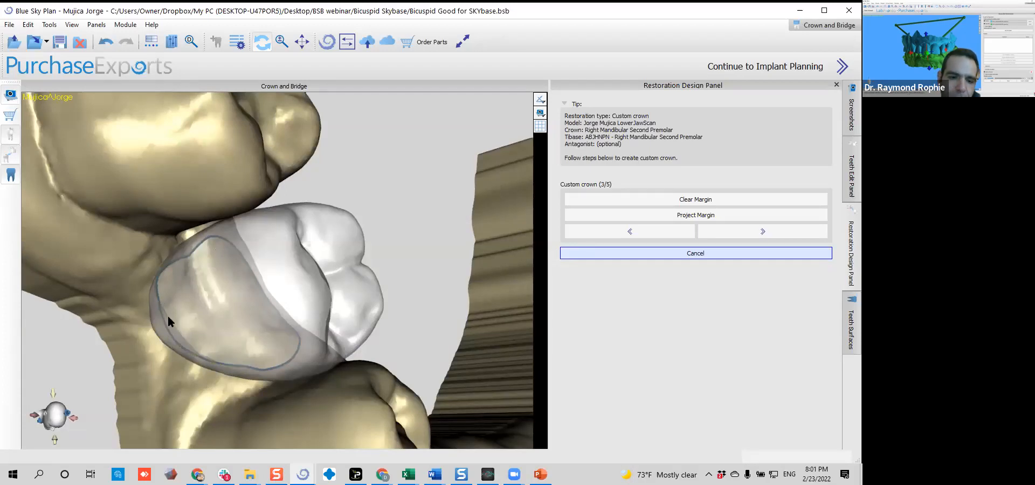
mouse_move(272, 261)
mouse_down()
mouse_move(193, 270)
mouse_move(241, 229)
mouse_move(269, 223)
mouse_move(307, 235)
mouse_up()
drag(314, 279, 286, 231)
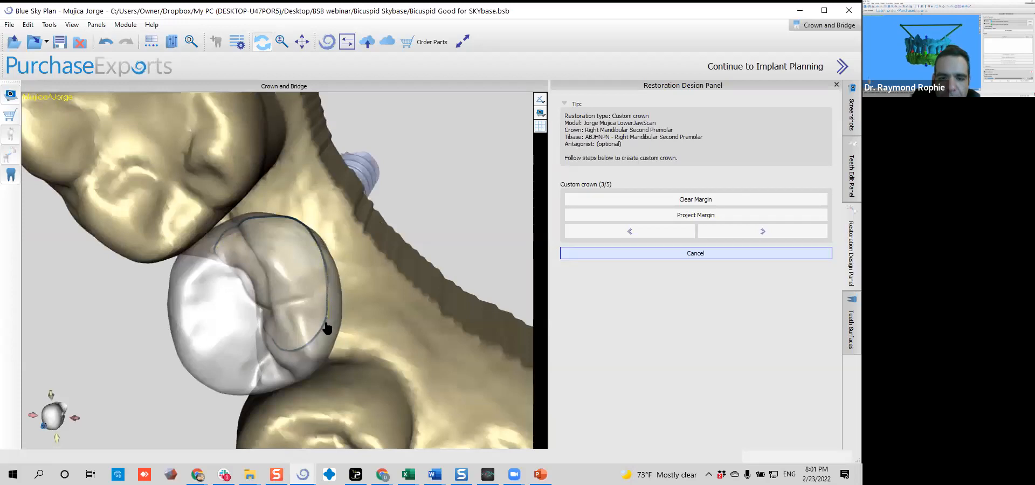
drag(315, 342, 430, 237)
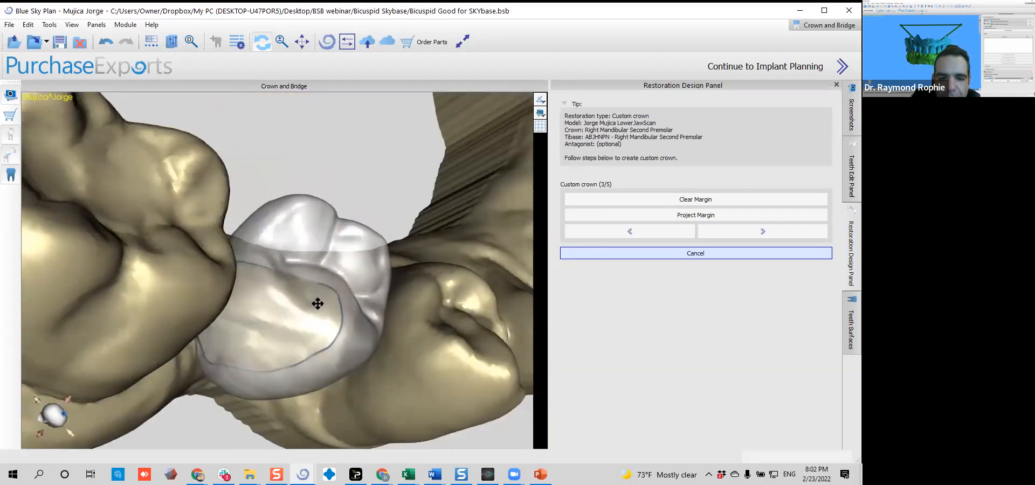
drag(328, 289, 308, 268)
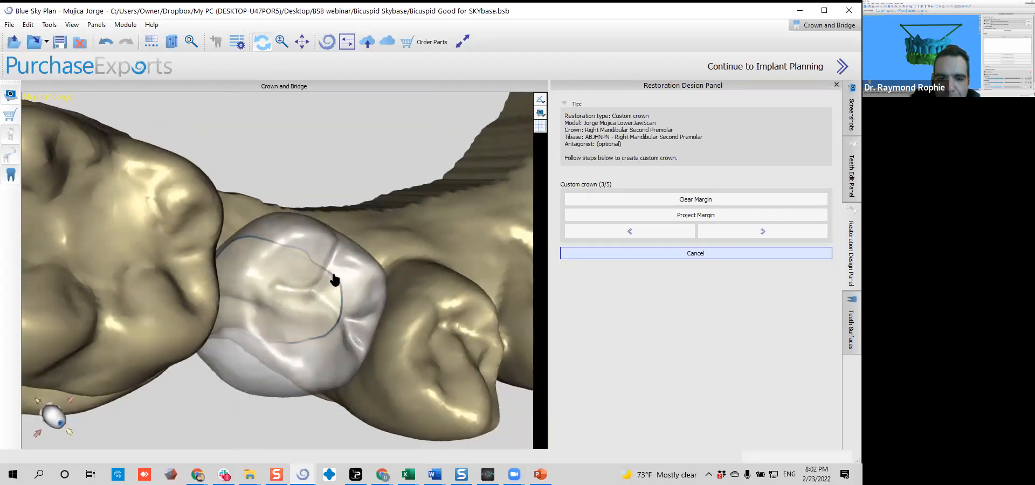
drag(342, 278, 196, 240)
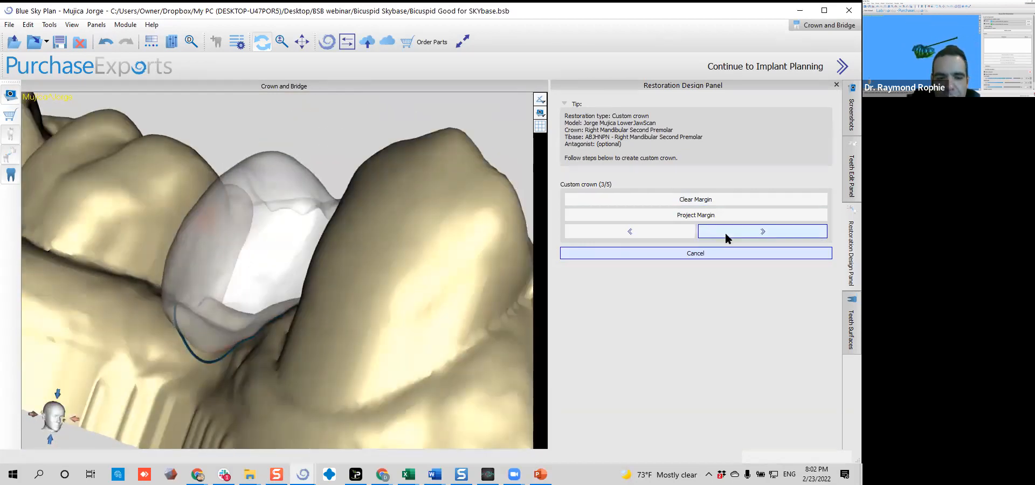
Examine the buccal margin up close and extend the margin line further down onto the gum below the crown edge
scroll(185, 294, up, 5)
middle_drag(185, 294, 389, 59)
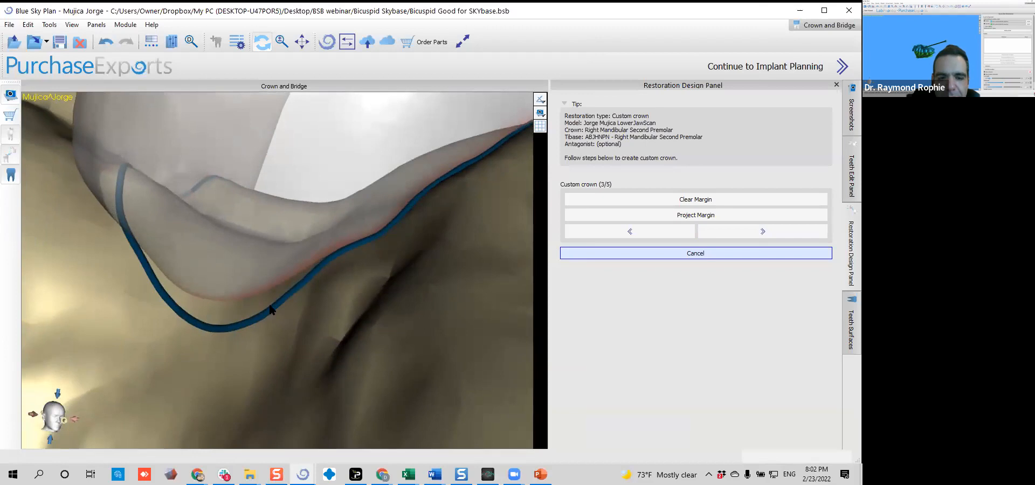
drag(252, 312, 495, 220)
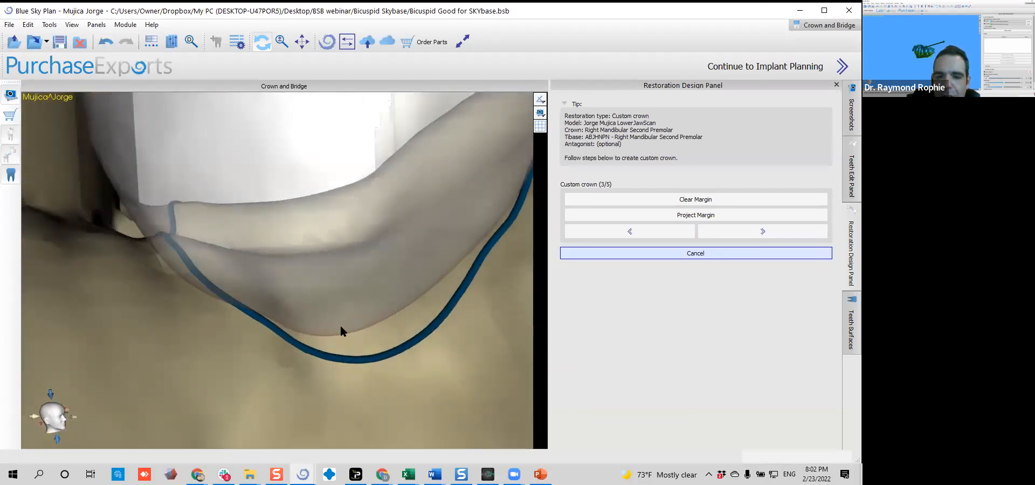
drag(394, 255, 213, 326)
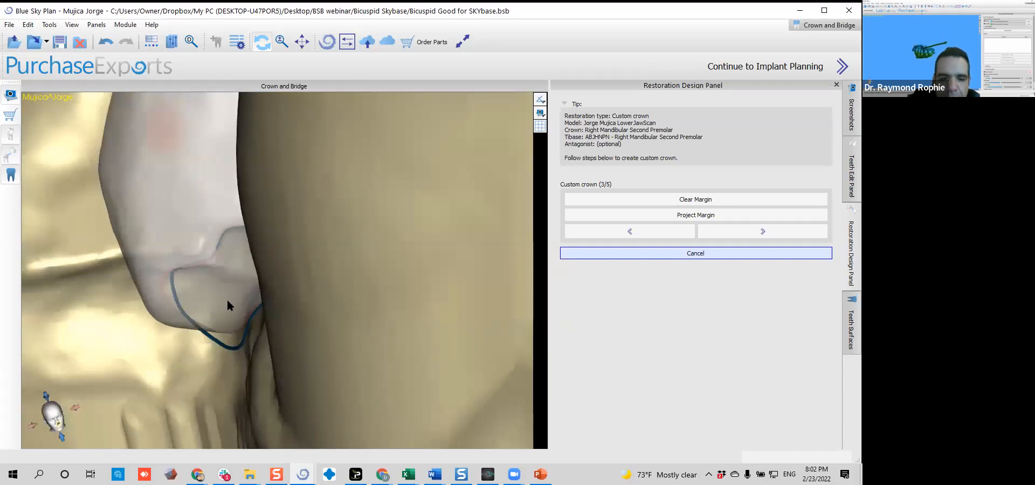
drag(241, 309, 218, 291)
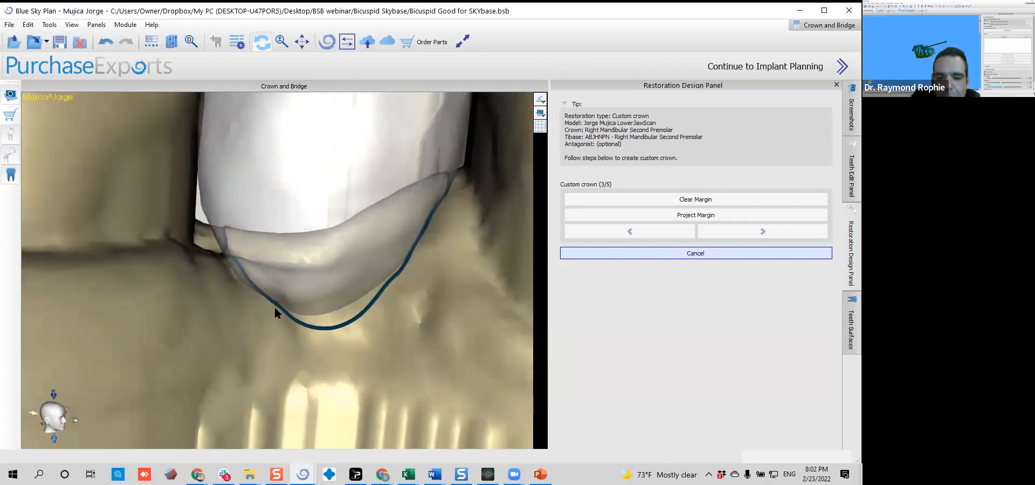
drag(198, 270, 562, 279)
drag(353, 274, 190, 280)
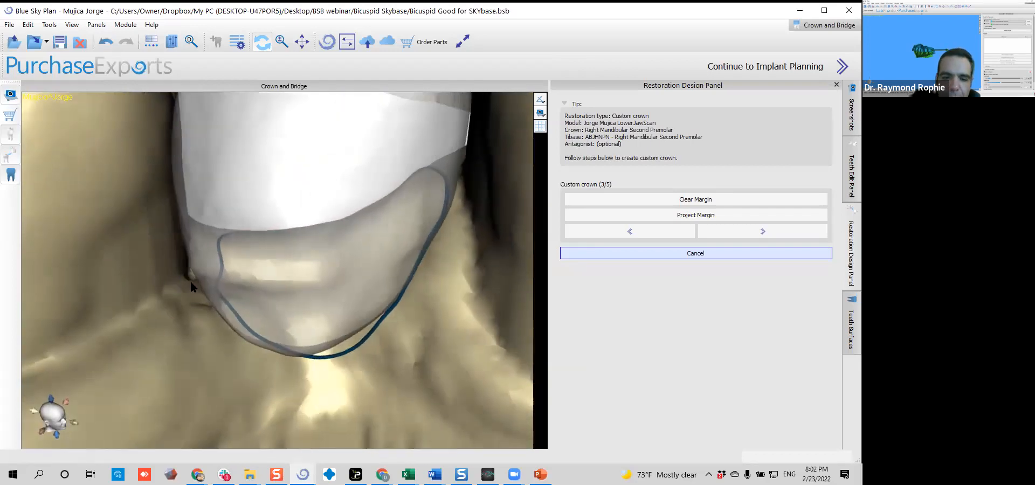
mouse_move(219, 308)
mouse_down()
mouse_move(233, 340)
mouse_move(270, 370)
mouse_move(325, 377)
mouse_move(369, 356)
mouse_move(399, 302)
mouse_up()
drag(385, 360, 485, 327)
scroll(319, 302, down, 5)
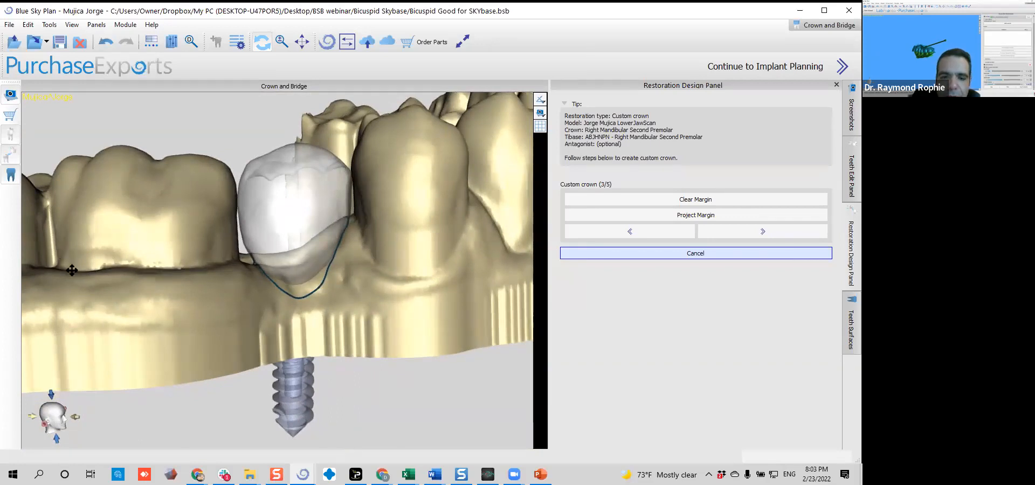
Refine the buccal margin line into a smooth, rounded curve below the crown
drag(348, 311, 342, 277)
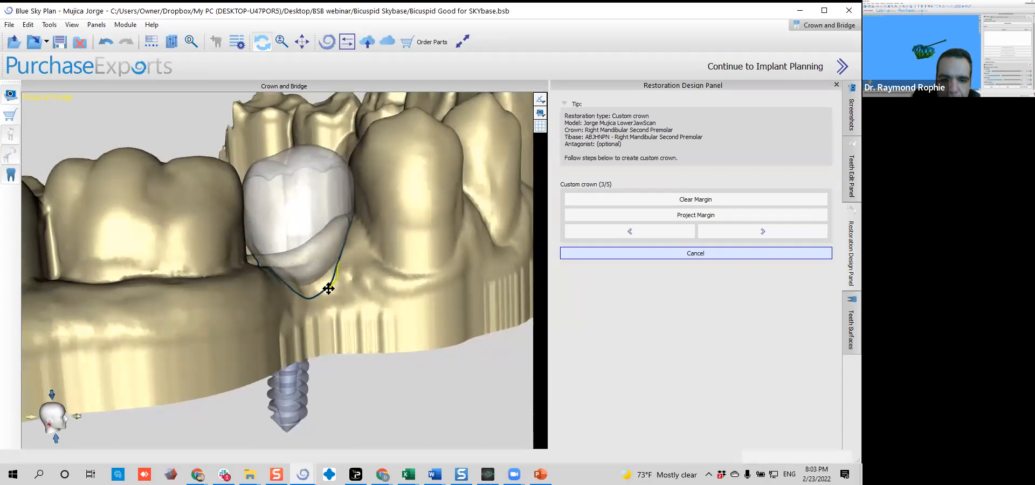
drag(302, 295, 219, 290)
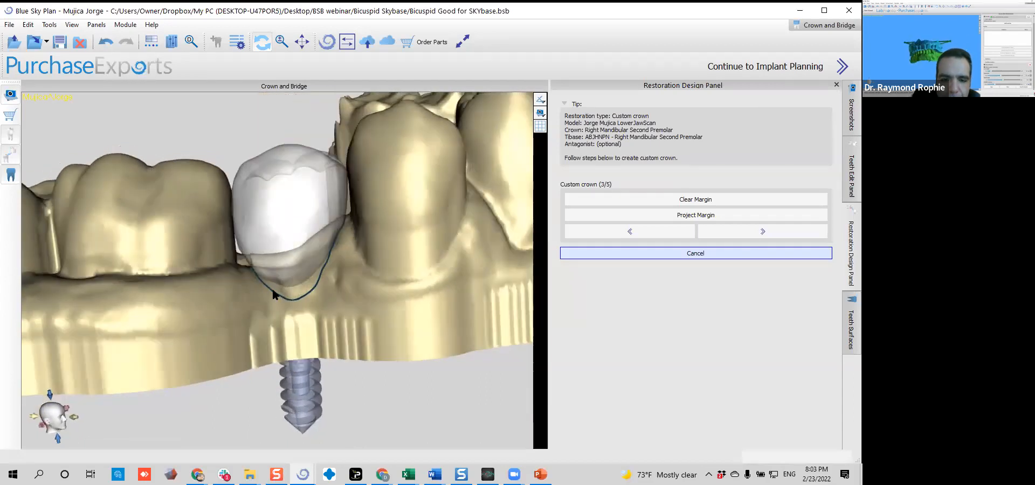
drag(314, 321, 359, 314)
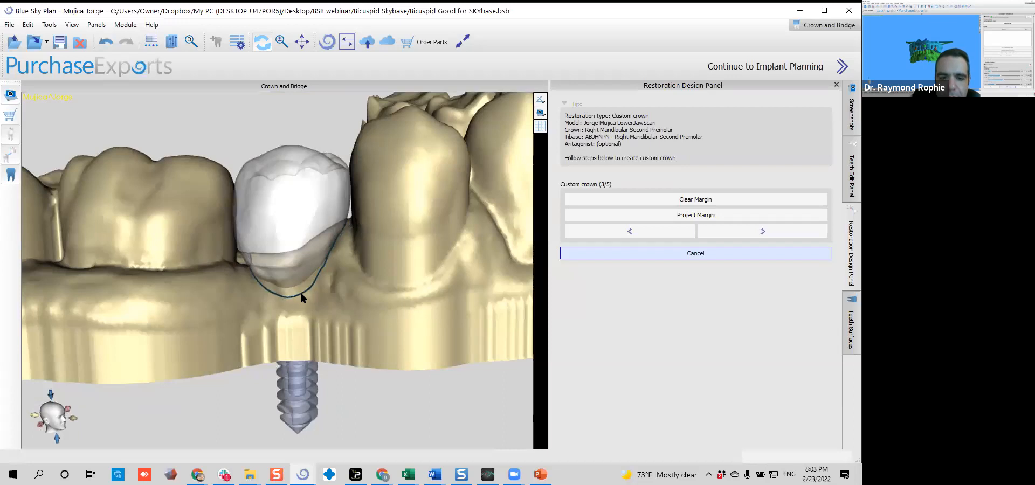
drag(433, 287, 430, 289)
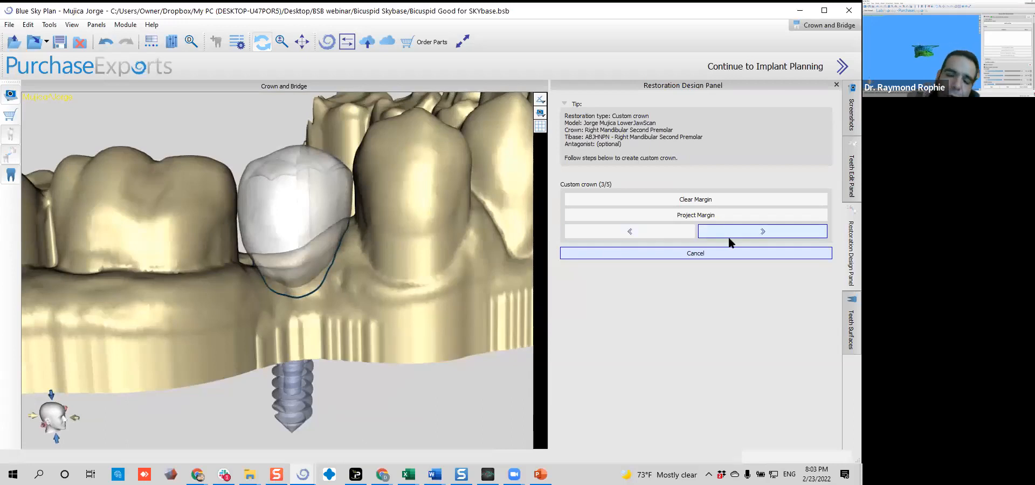
Inspect the margin from the occlusal and buccal sides, and undo the last margin change
drag(305, 157, 296, 376)
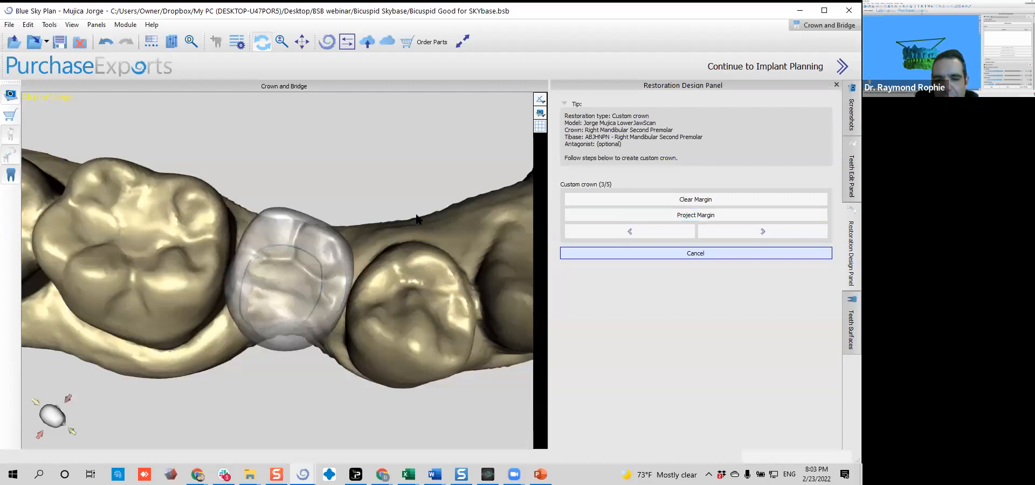
drag(336, 316, 341, 166)
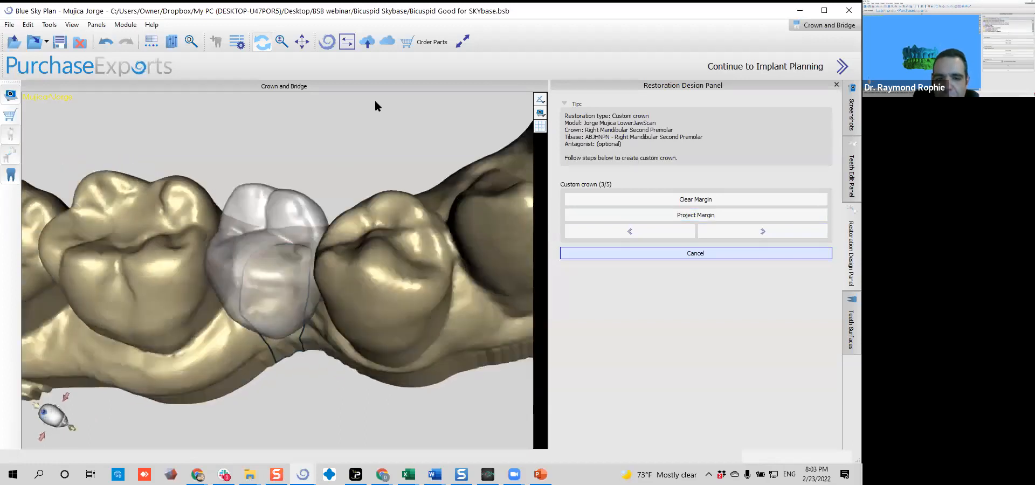
drag(228, 296, 396, 352)
drag(256, 388, 315, 231)
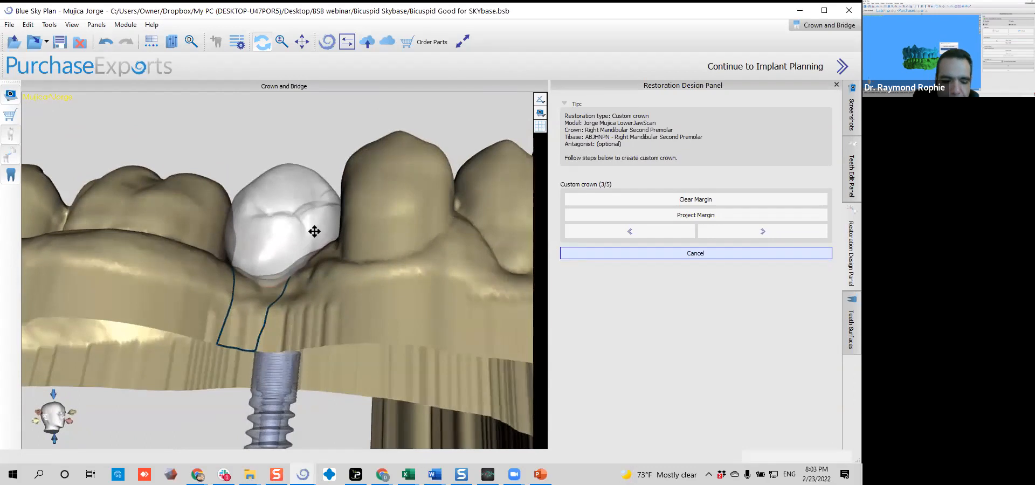
key(ctrl+z)
drag(335, 293, 347, 415)
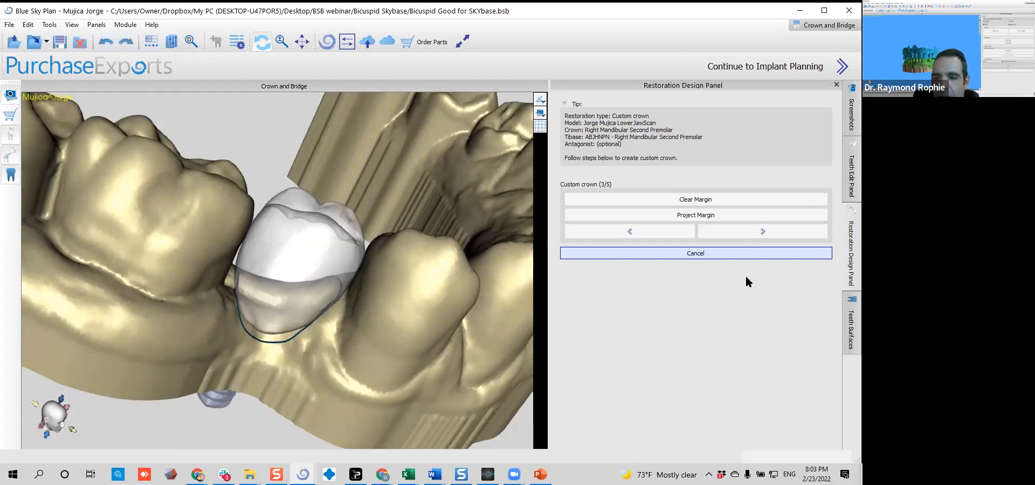
Advance to the crown parameters stage and inspect the generated crown, its screw channel and the yellow emergence section from several sides
click(787, 229)
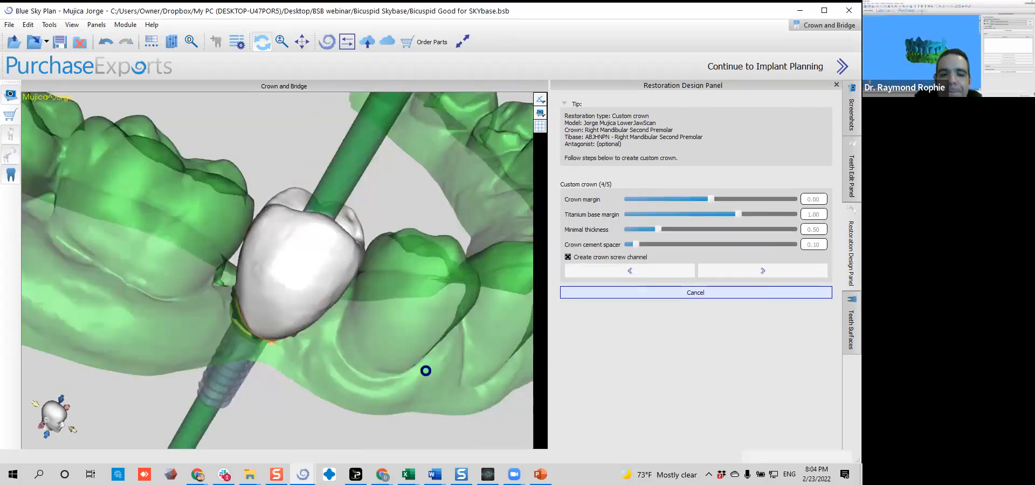
drag(401, 346, 192, 214)
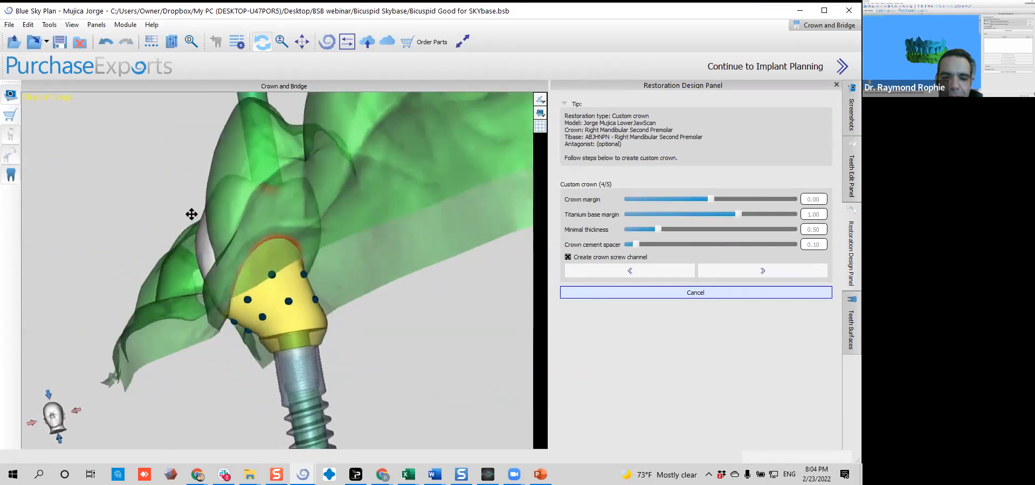
scroll(310, 253, up, 6)
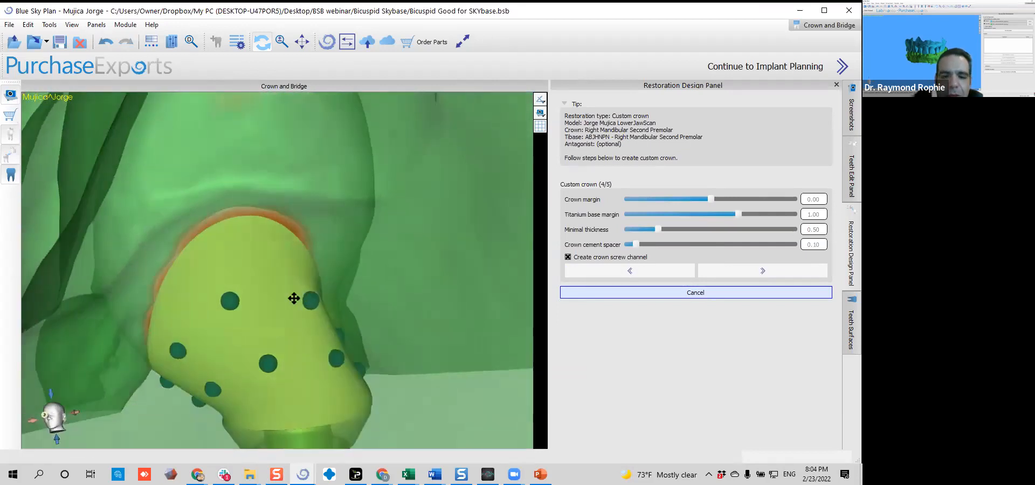
drag(294, 299, 71, 335)
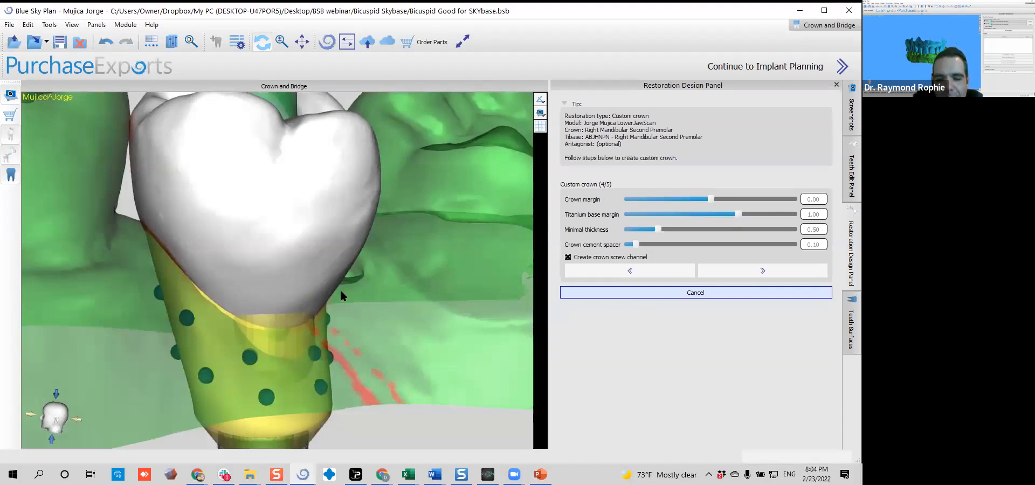
drag(364, 310, 279, 329)
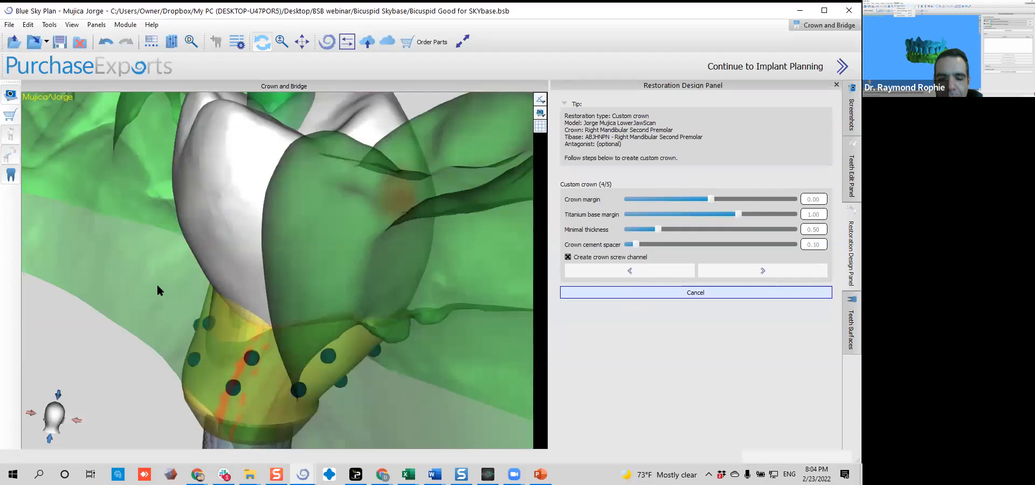
drag(287, 309, 300, 275)
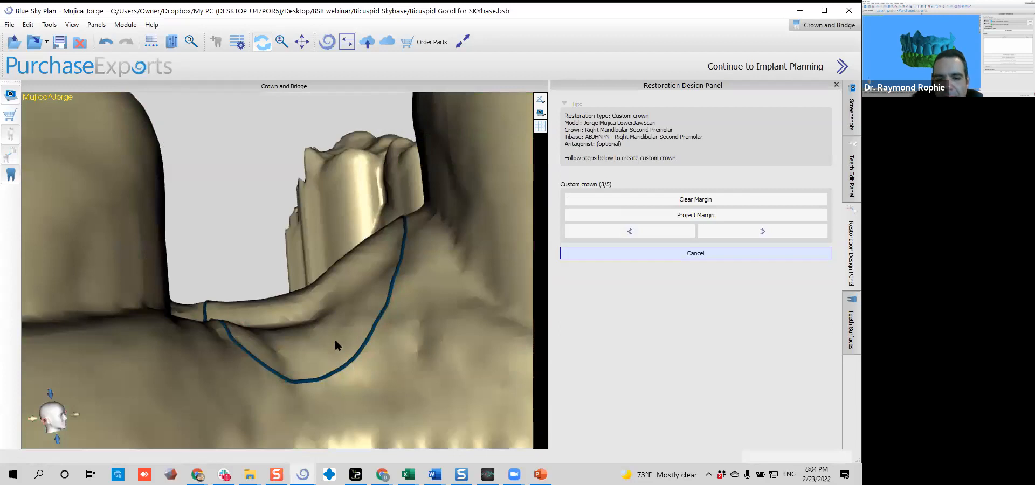
Return to the margin stage, widen the margin line outward on the lingual gum into a rounded curve, and regenerate the crown
scroll(337, 338, down, 5)
drag(356, 319, 7, 413)
drag(393, 321, 303, 248)
scroll(261, 303, up, 3)
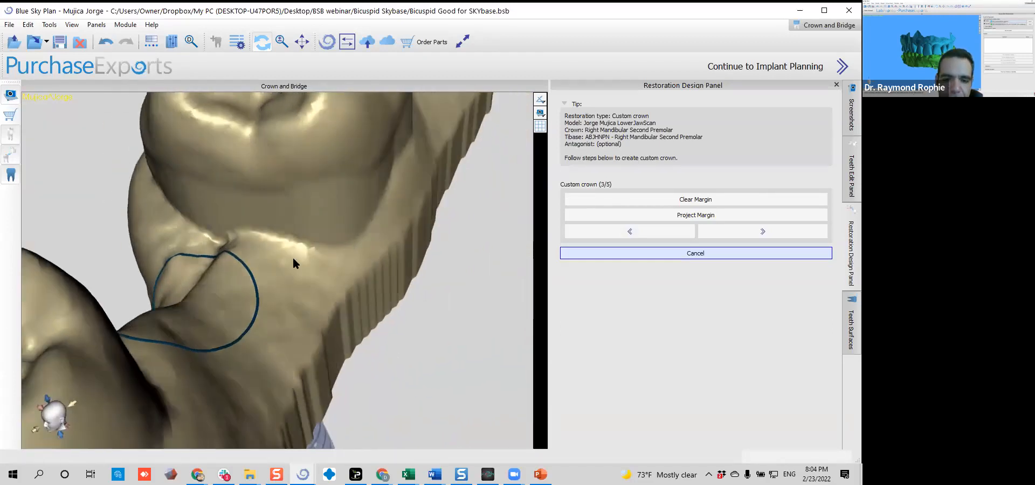
drag(226, 352, 226, 358)
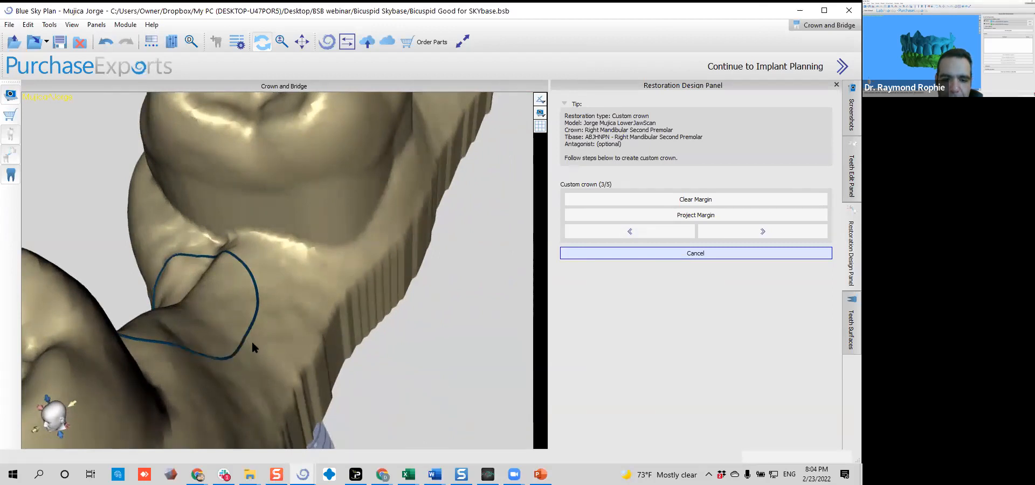
mouse_move(269, 329)
mouse_down()
mouse_move(278, 283)
mouse_move(285, 312)
mouse_up()
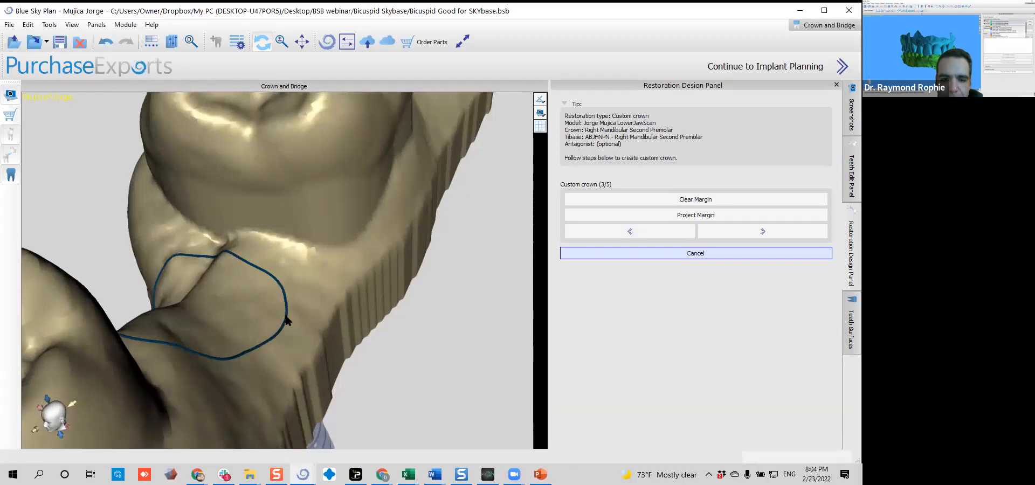
drag(252, 356, 245, 323)
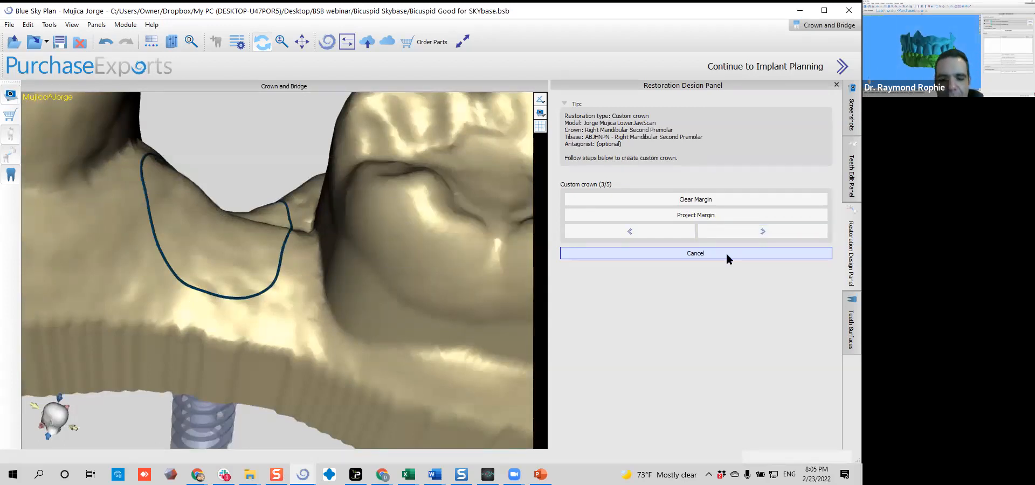
Check the progress of the inverted-mesh molar project in the other window and return to the premolar project
mouse_move(302, 474)
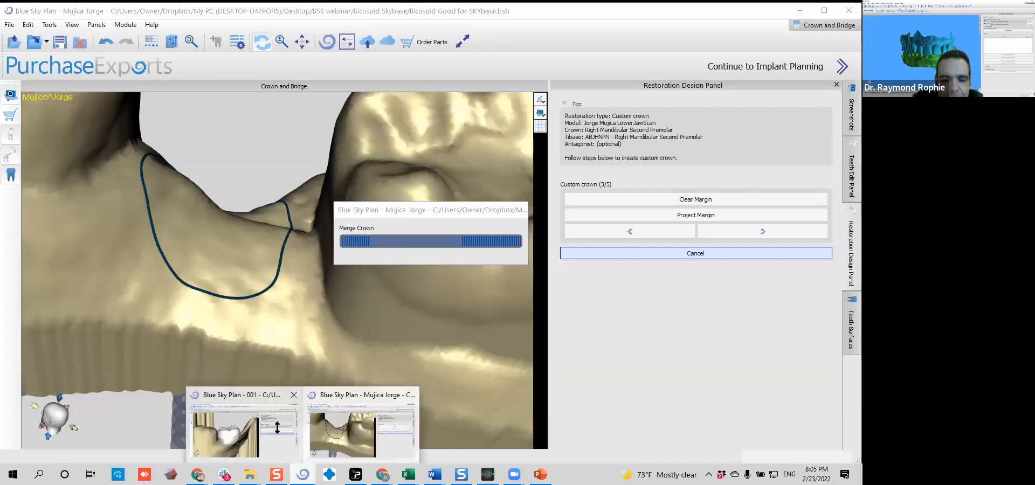
click(248, 423)
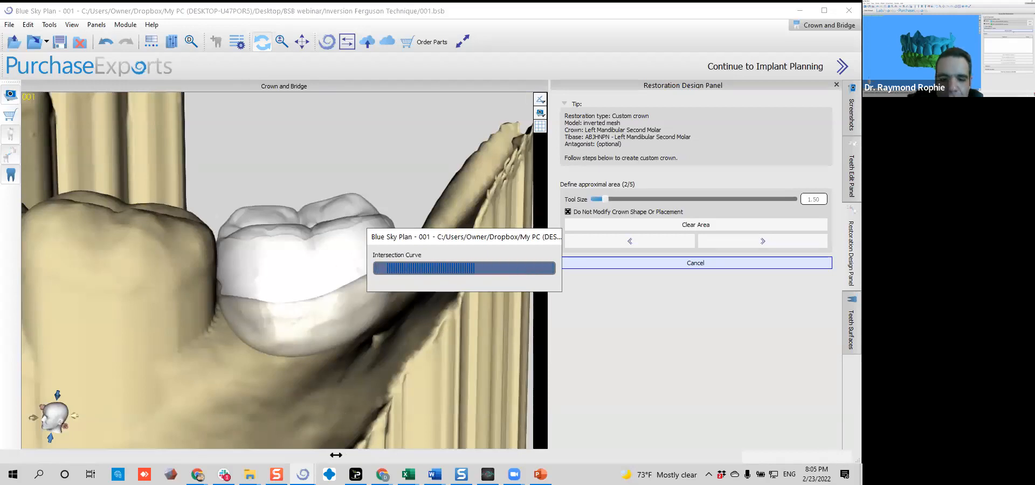
mouse_move(303, 475)
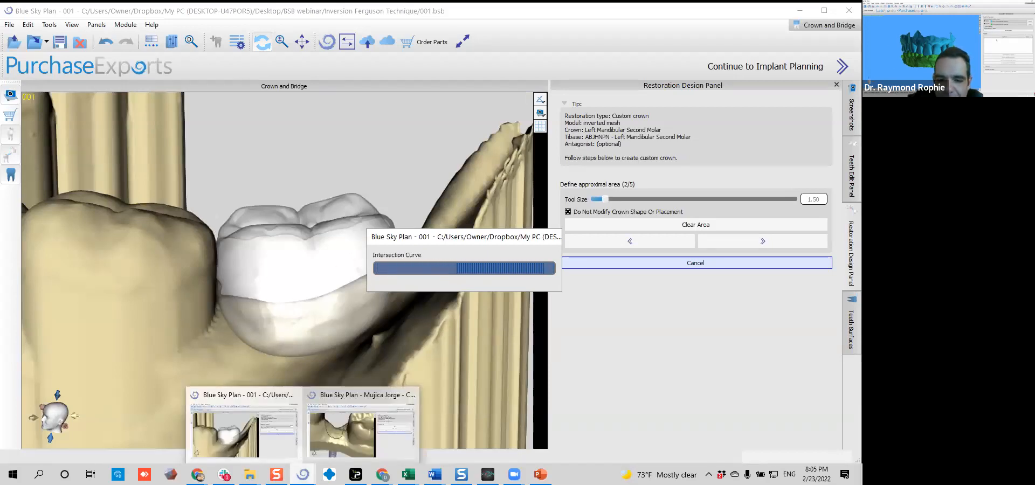
click(338, 436)
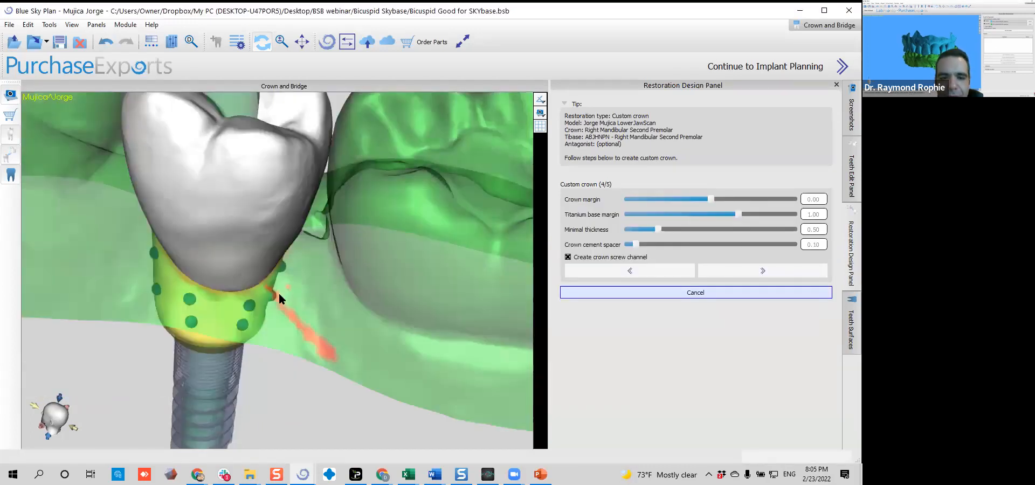
Try to pull a control point of the yellow emergence section outward near the neighbouring tooth, and undo the change
drag(216, 313, 251, 293)
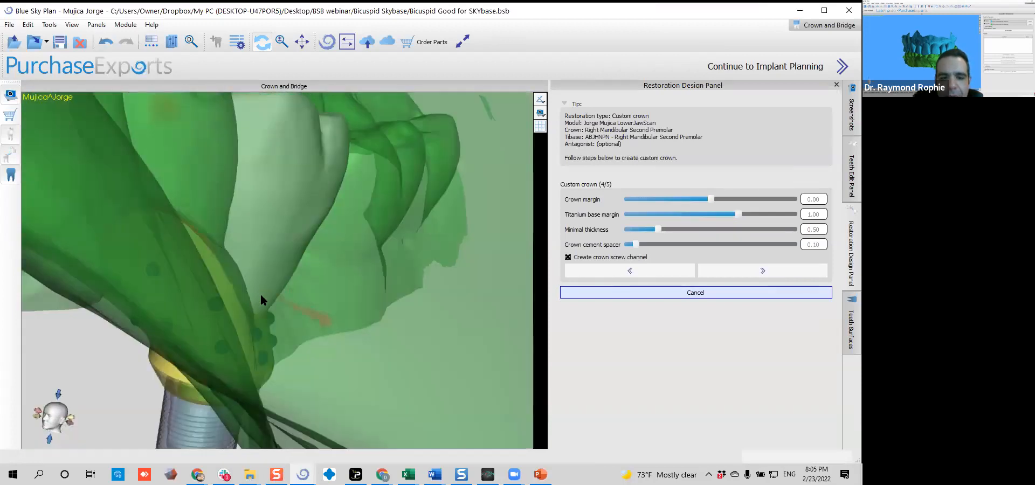
drag(316, 336, 340, 402)
drag(287, 237, 201, 278)
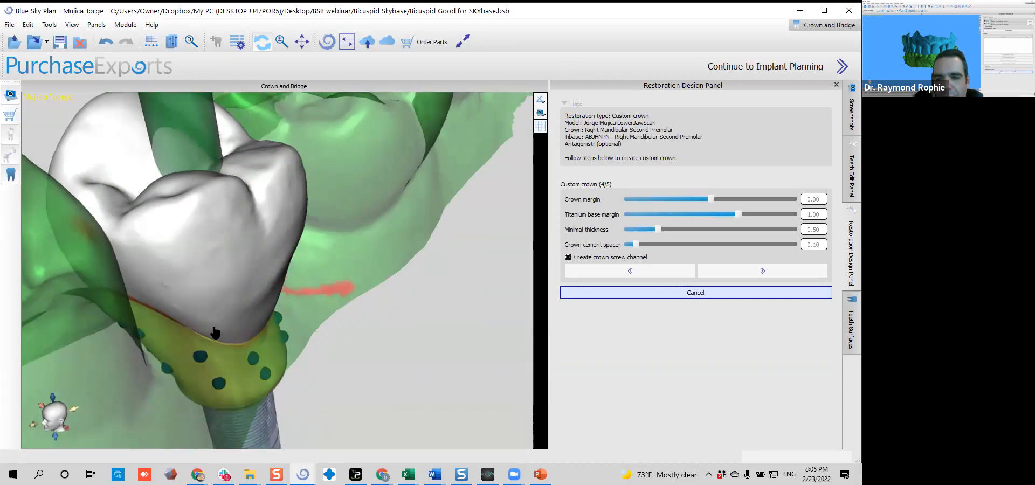
drag(141, 336, 243, 265)
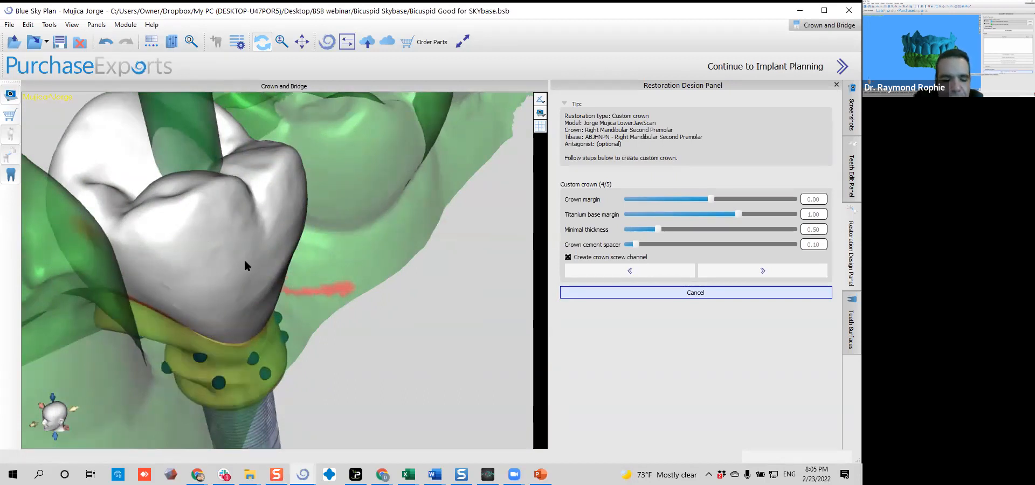
key(ctrl+z)
drag(95, 345, 283, 178)
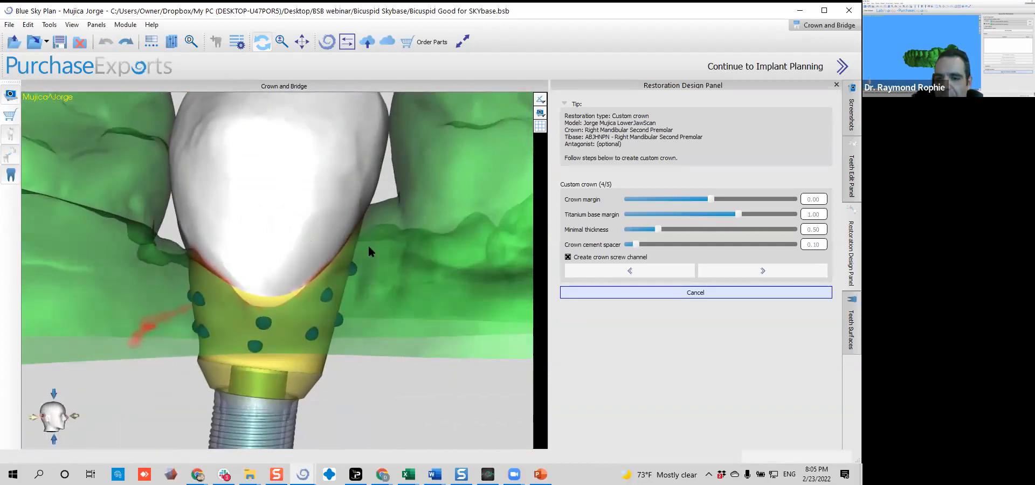
Examine the emergence section and its transition to the crown edge from the buccal and lingual sides and from below
middle_drag(383, 253, 368, 257)
drag(396, 370, 399, 351)
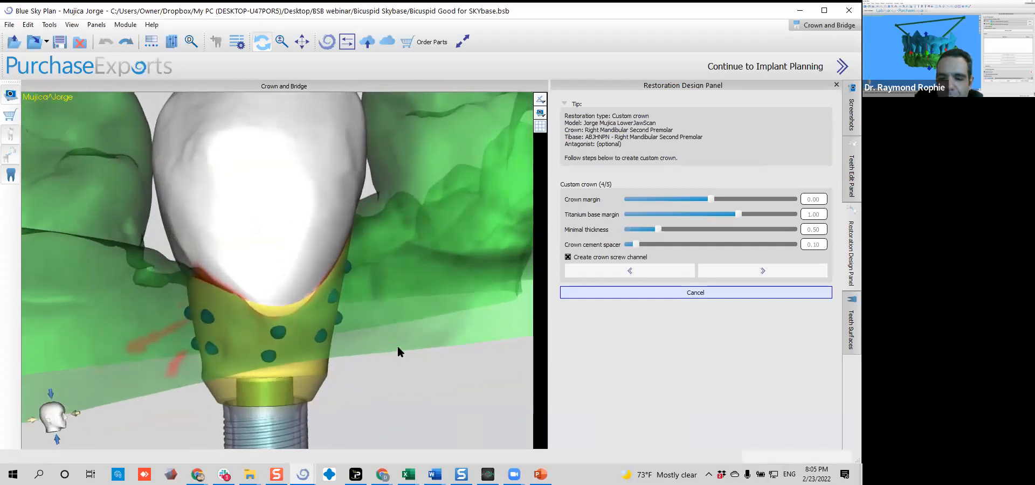
scroll(404, 320, up, 3)
drag(411, 312, 301, 290)
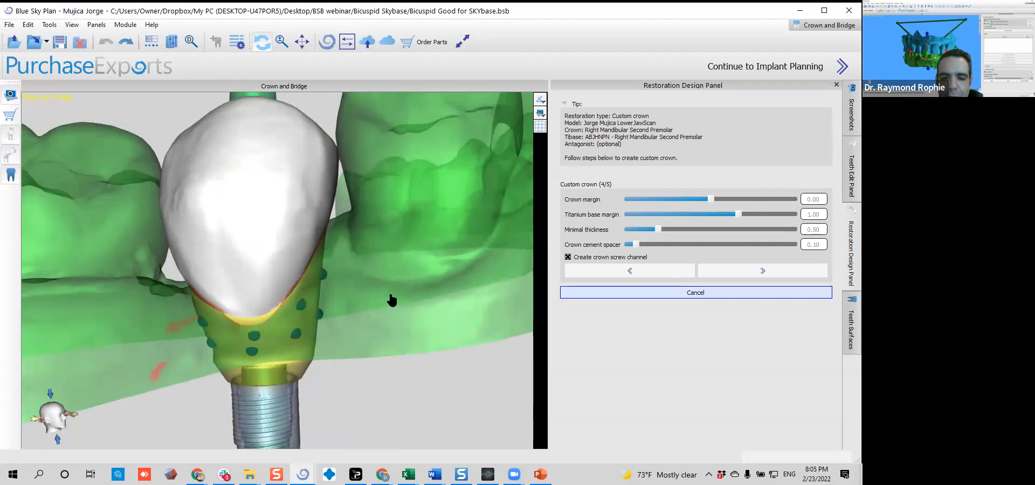
drag(406, 265, 201, 243)
drag(368, 254, 356, 295)
mouse_move(309, 377)
mouse_down()
mouse_move(420, 272)
mouse_move(418, 282)
mouse_move(457, 232)
mouse_move(393, 330)
mouse_move(415, 284)
mouse_move(391, 288)
mouse_up()
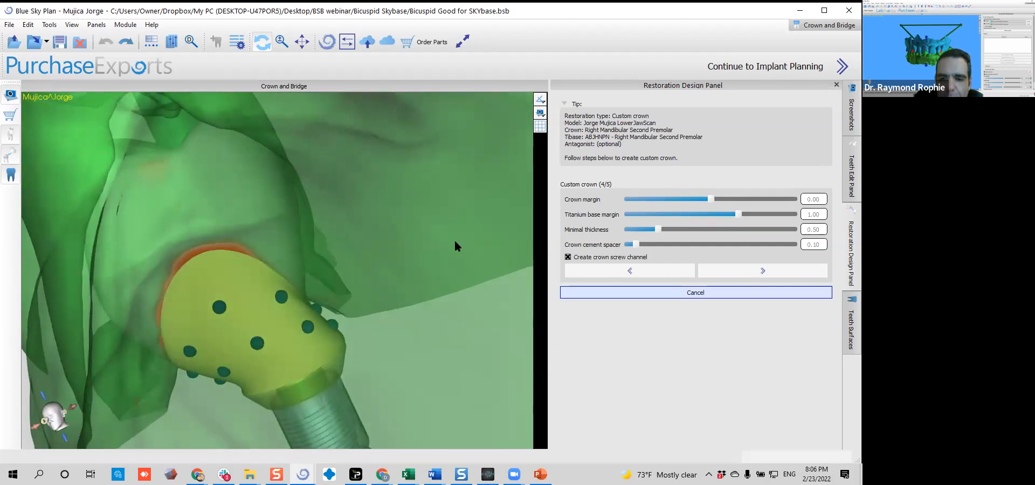
drag(397, 209, 280, 250)
scroll(299, 241, up, 2)
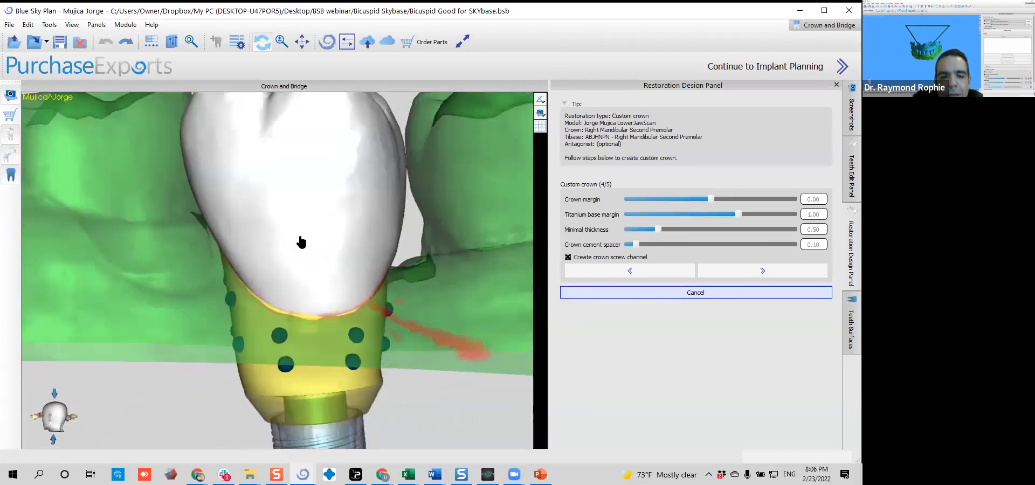
drag(69, 243, 464, 240)
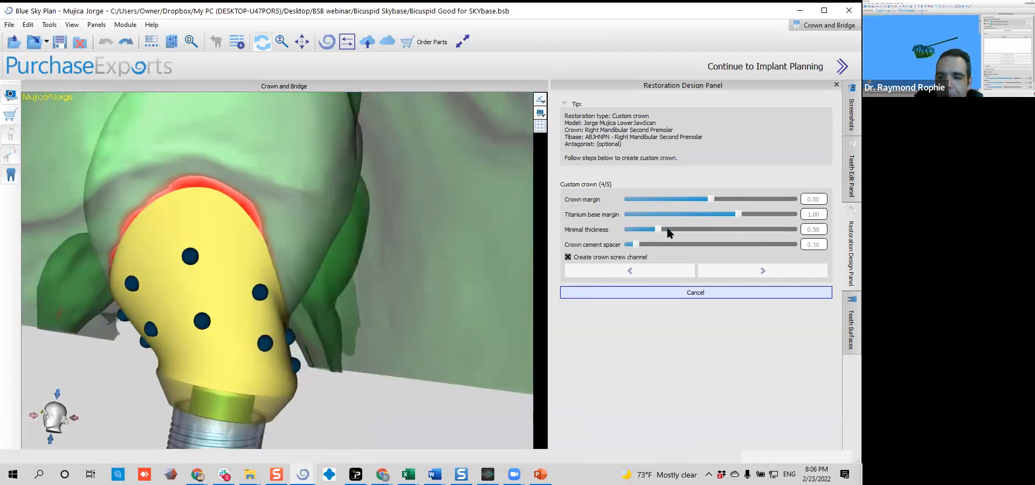
Set the crown margin to -1.75
drag(710, 199, 551, 204)
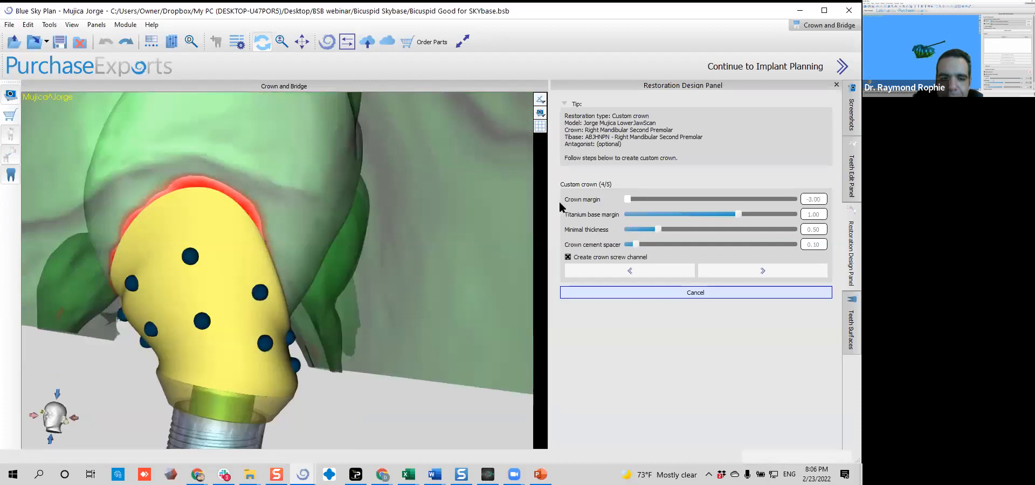
click(656, 199)
drag(376, 198, 219, 206)
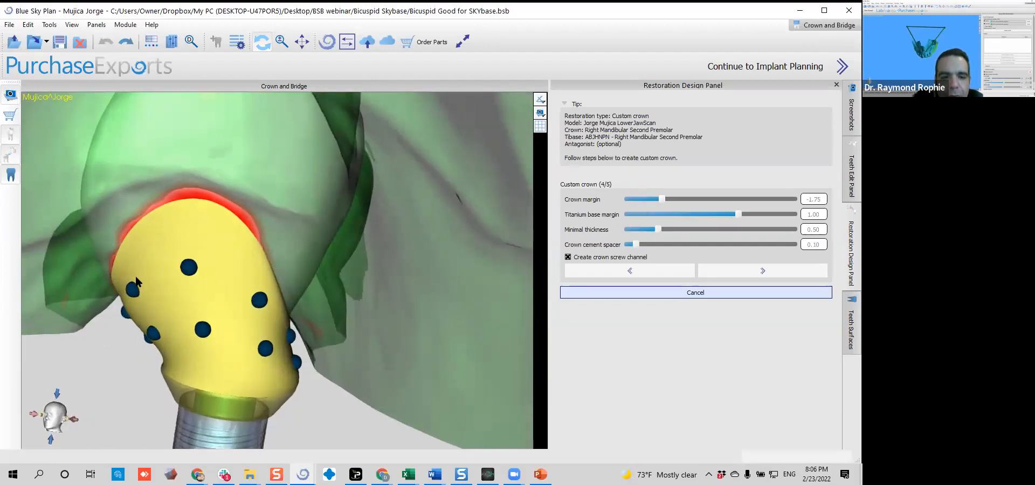
Nudge control points on both sides of the emergence section slightly inward to refine its contour, checking the shape from the lingual side
drag(136, 292, 137, 299)
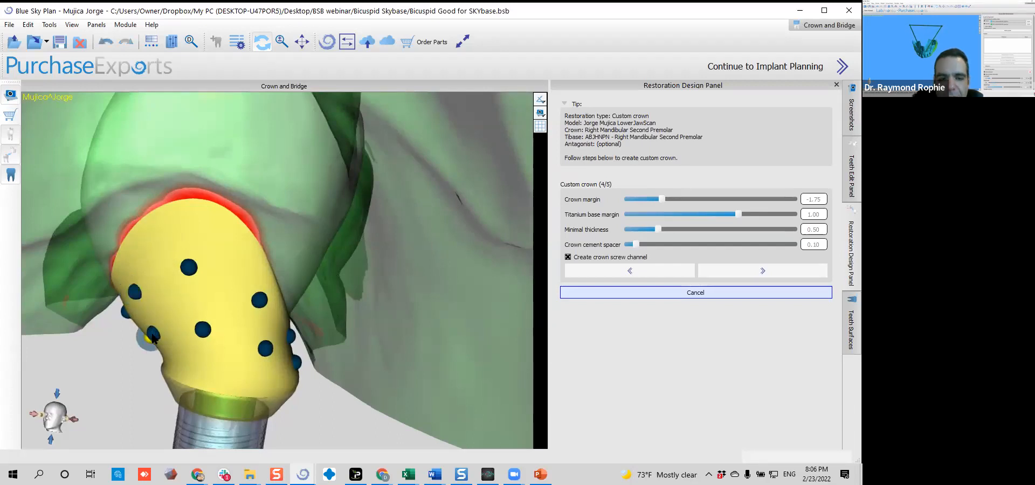
drag(256, 254, 273, 183)
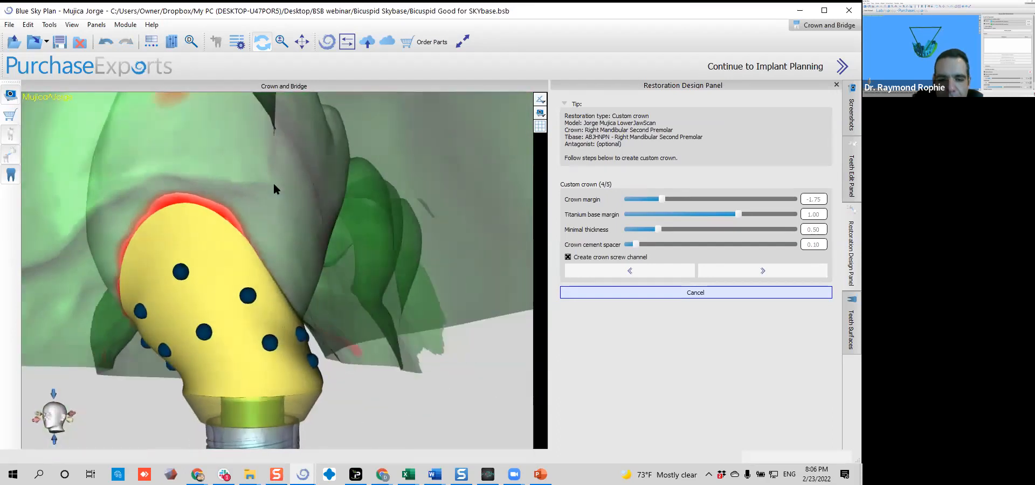
drag(308, 335, 304, 339)
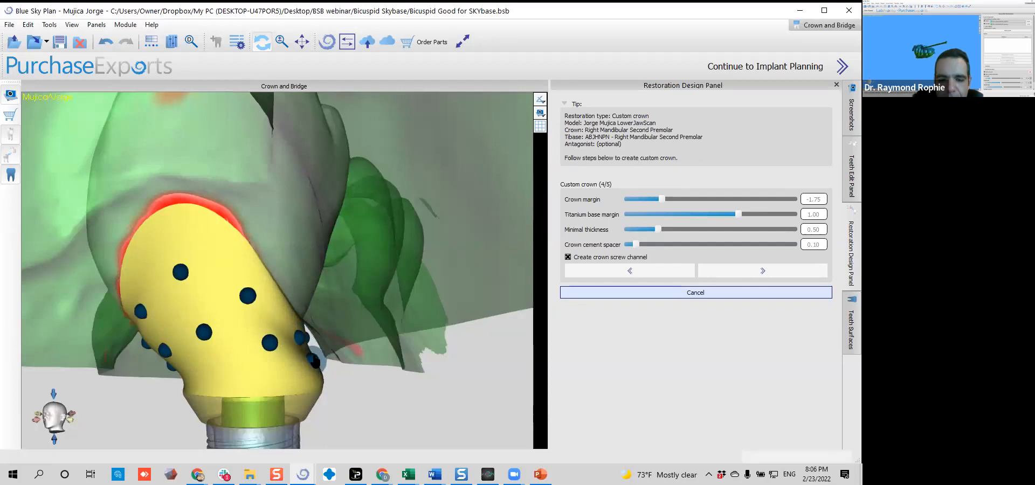
drag(300, 342, 302, 344)
drag(378, 331, 164, 333)
drag(401, 393, 373, 230)
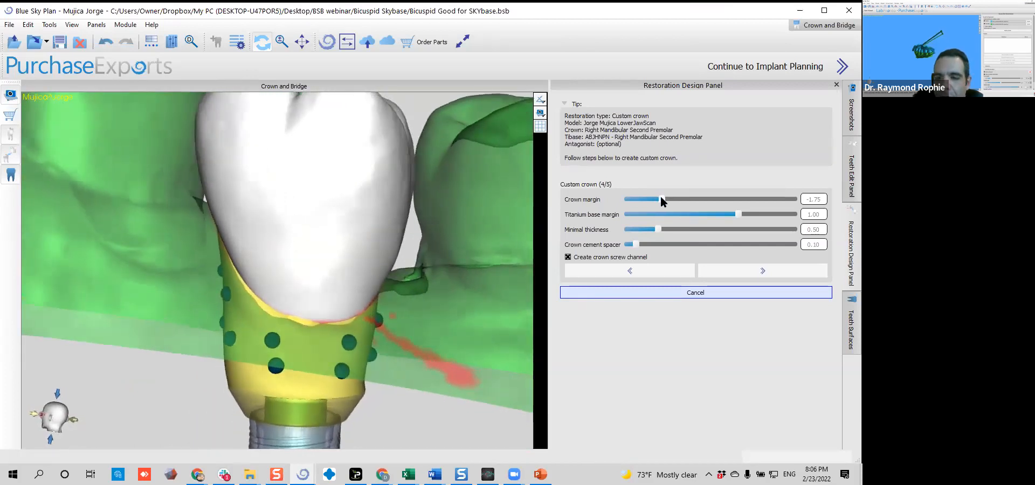
Set the crown margin to -2.75 while viewing the emergence section from below
drag(662, 198, 668, 198)
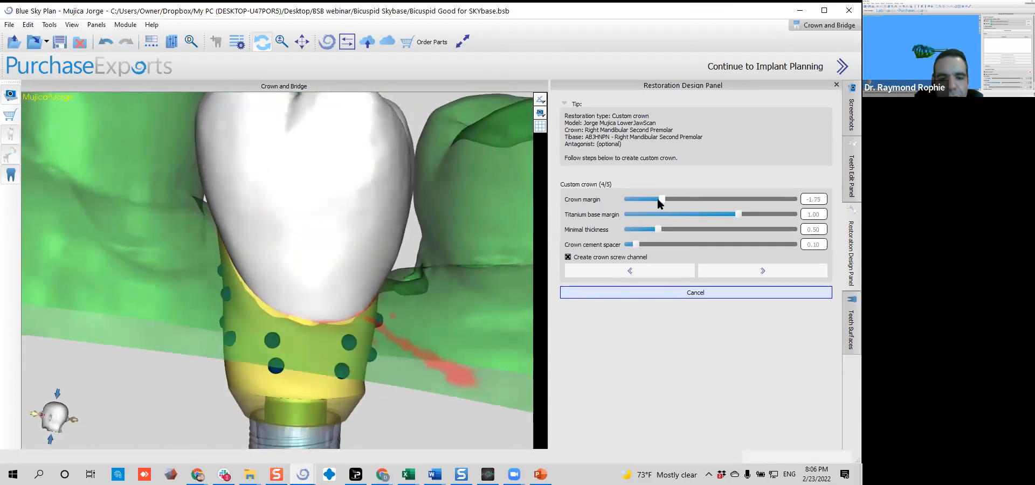
drag(446, 218, 359, 245)
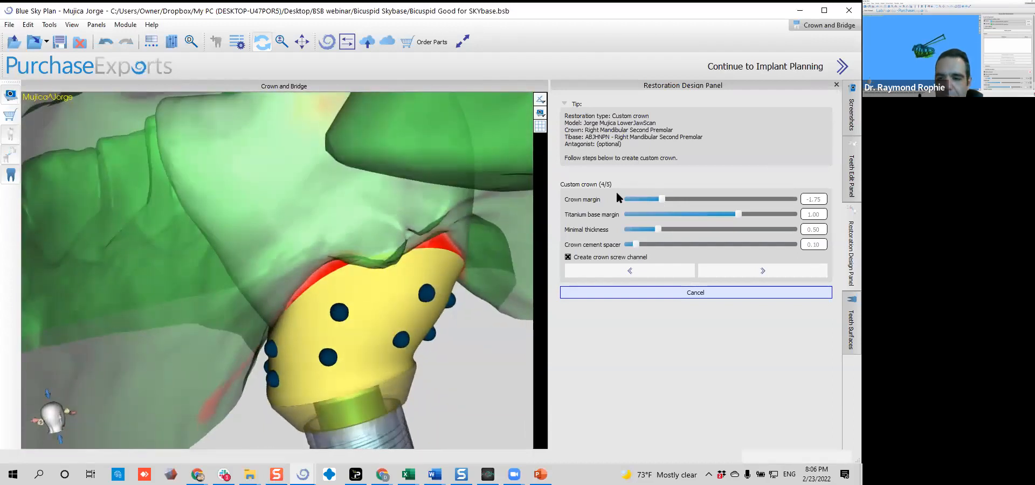
drag(658, 196, 634, 202)
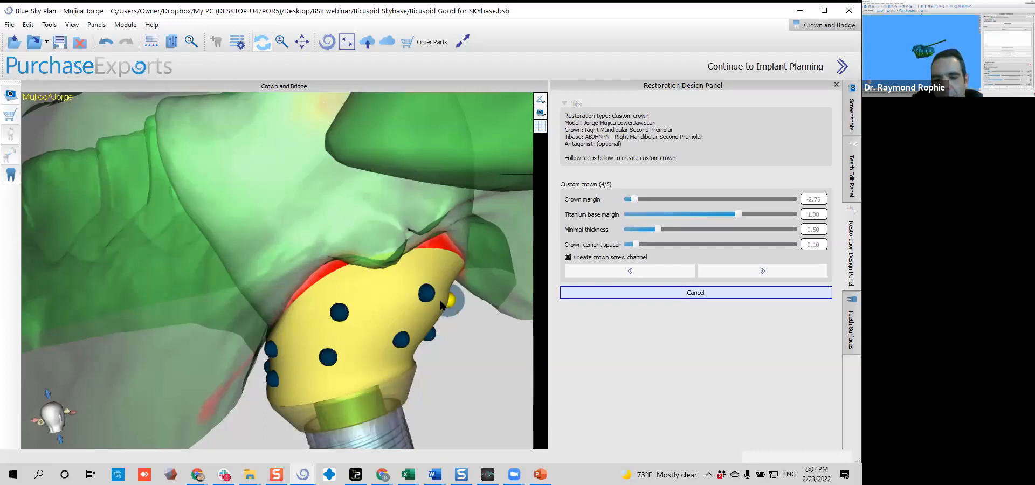
Fine-tune the outer control points of the emergence section to slim its profile towards the titanium base, working from several sides
drag(449, 304, 439, 313)
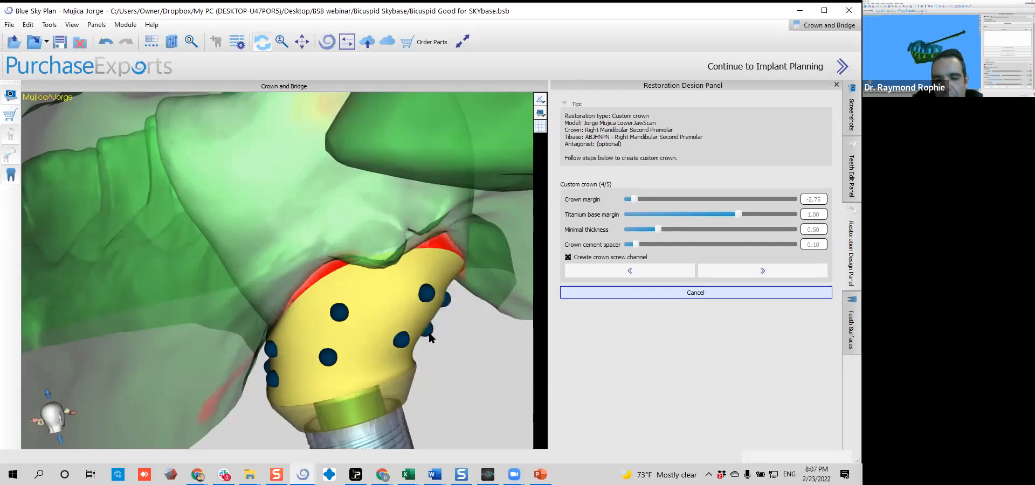
drag(432, 334, 167, 305)
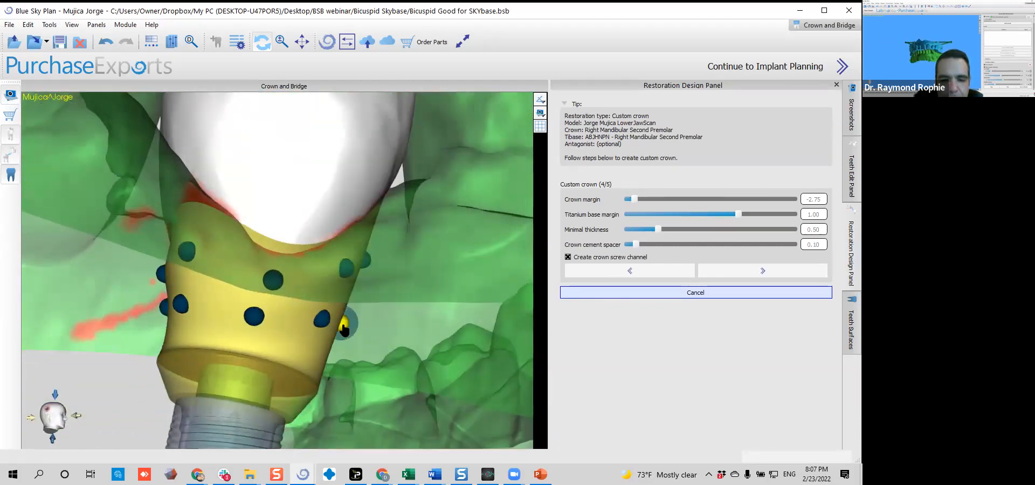
drag(340, 329, 342, 327)
drag(409, 317, 243, 244)
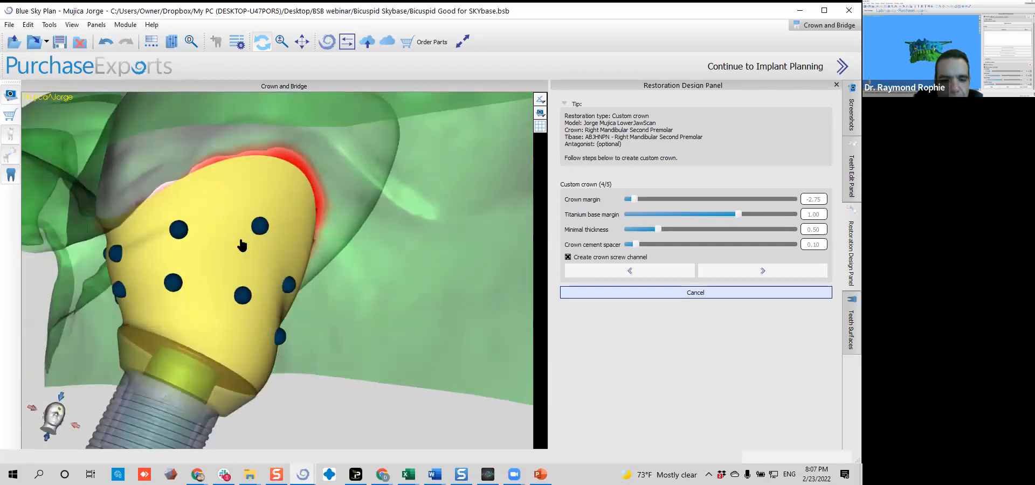
drag(341, 329, 268, 342)
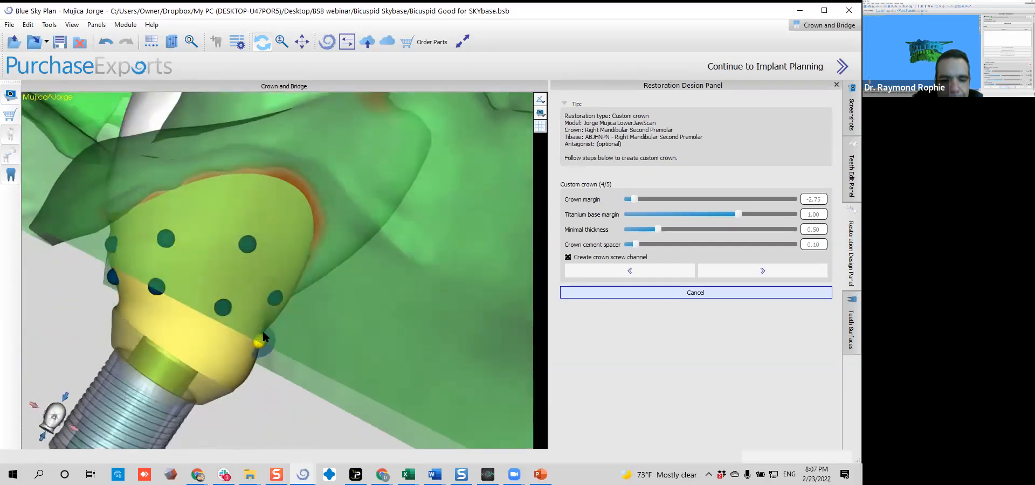
drag(300, 309, 164, 238)
drag(361, 211, 340, 278)
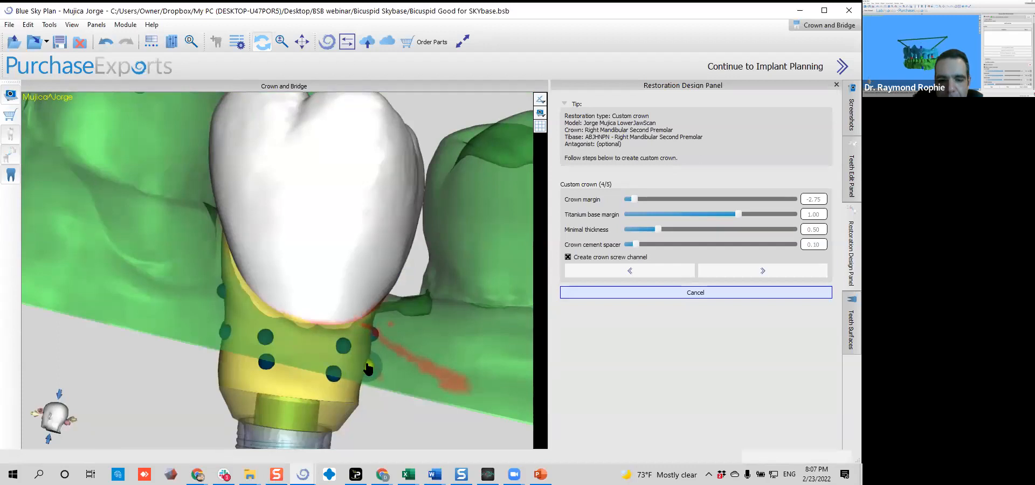
drag(444, 288, 424, 288)
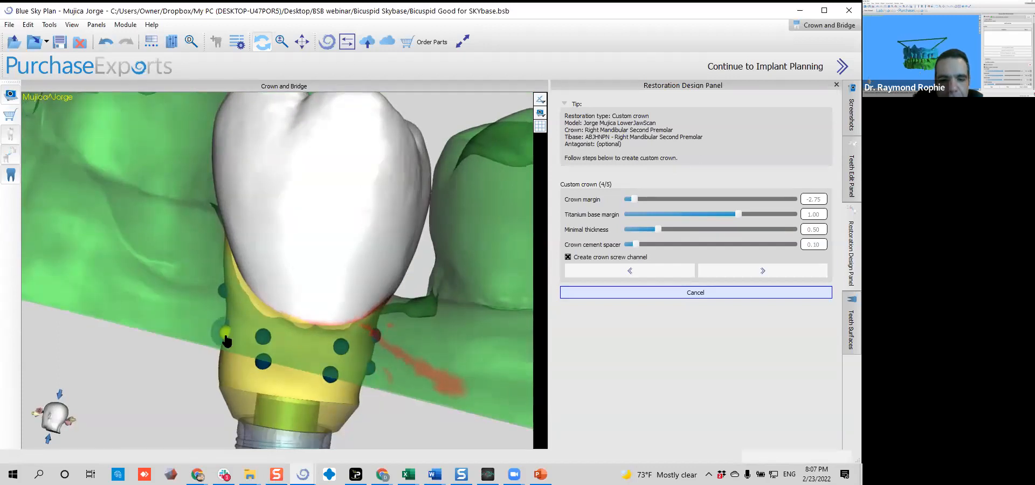
Examine the transition between crown edge and emergence section up close and set the crown margin to -1.00
drag(127, 240, 213, 300)
drag(310, 263, 241, 264)
scroll(241, 263, up, 4)
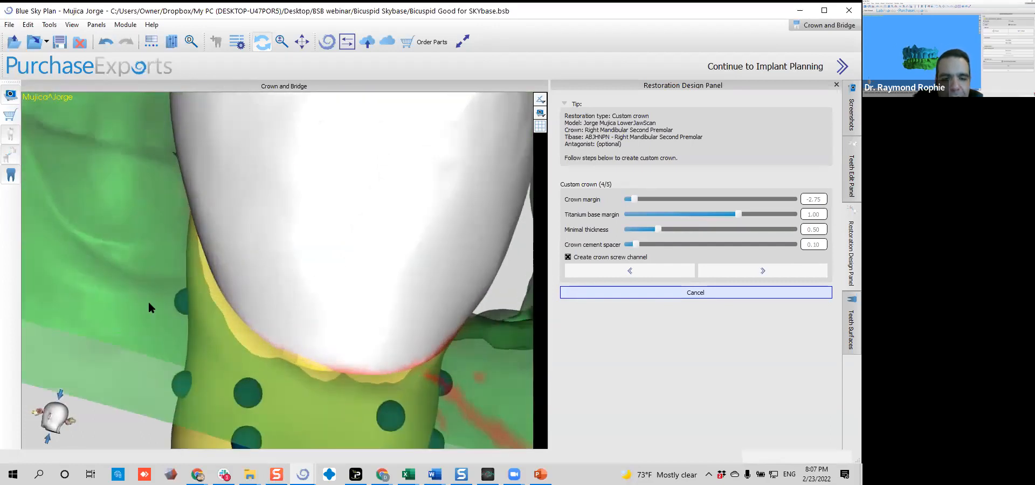
drag(282, 212, 388, 202)
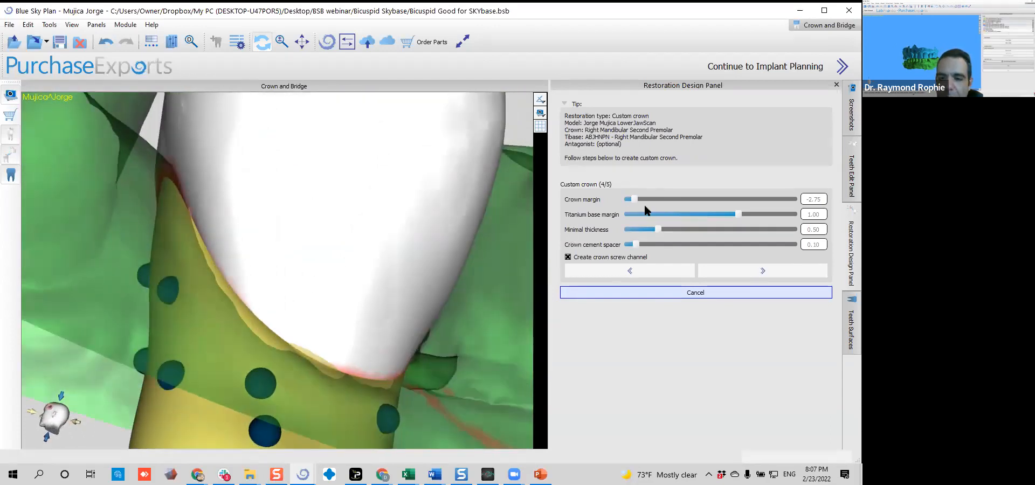
drag(635, 198, 666, 198)
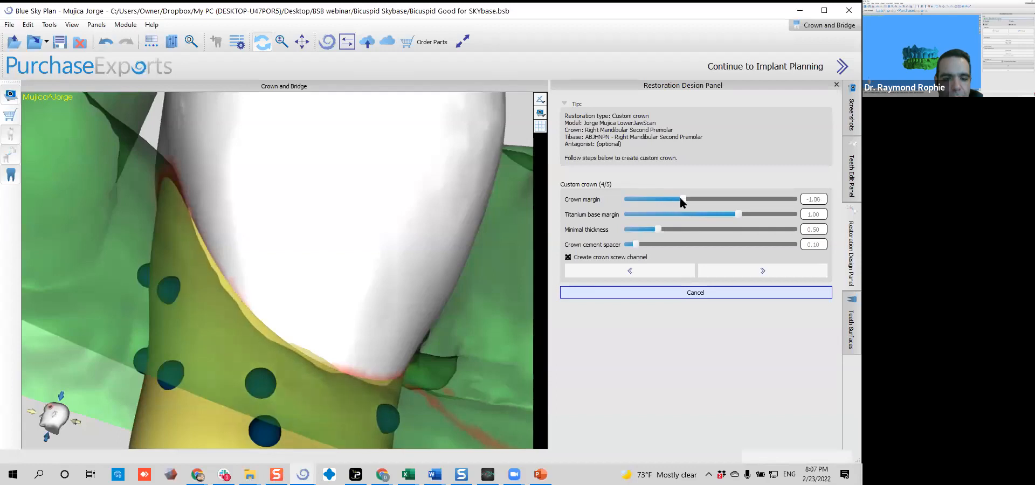
Set the titanium base margin to -0.50 while viewing the emergence section from the side
drag(358, 203, 248, 221)
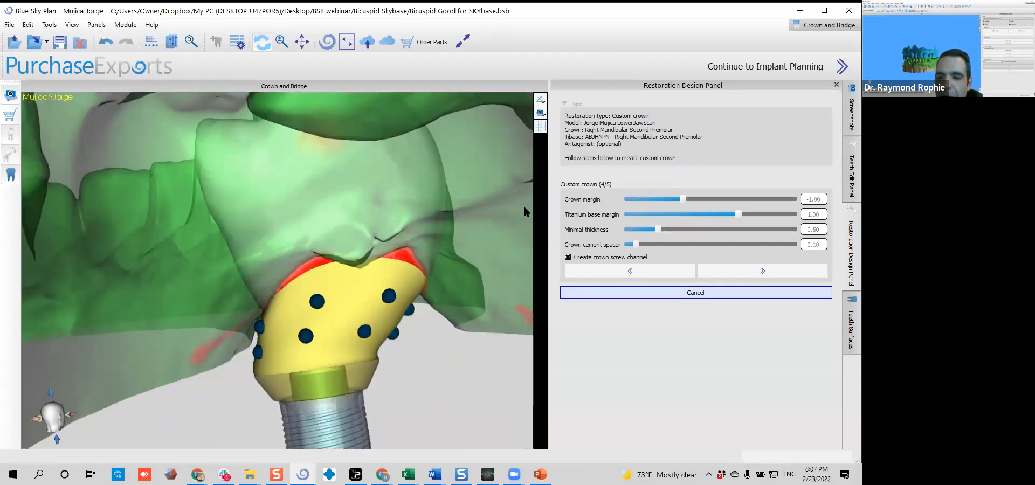
drag(735, 211, 693, 213)
drag(424, 337, 187, 297)
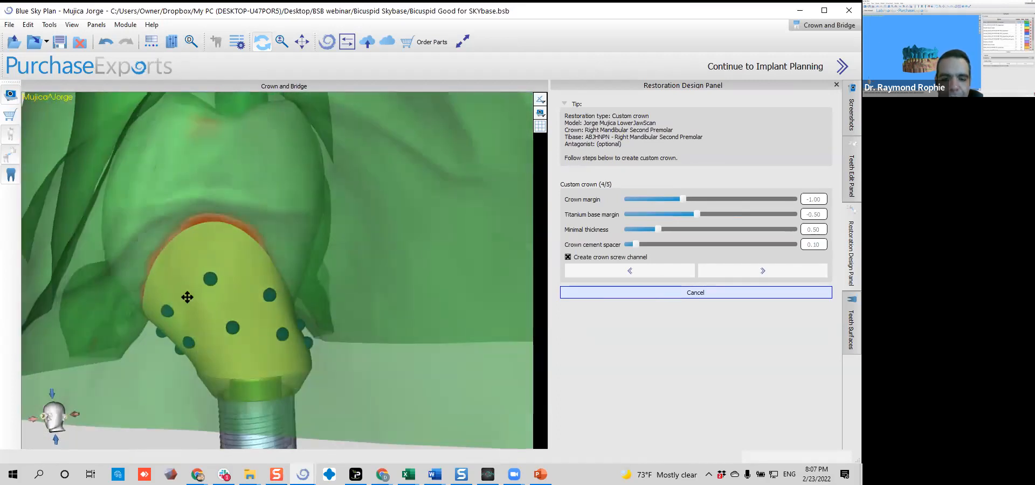
Check the emergence section from several sides and advance to the cut intersections stage of the custom crown
drag(488, 280, 356, 330)
drag(312, 372, 441, 333)
drag(186, 321, 185, 400)
drag(185, 341, 176, 296)
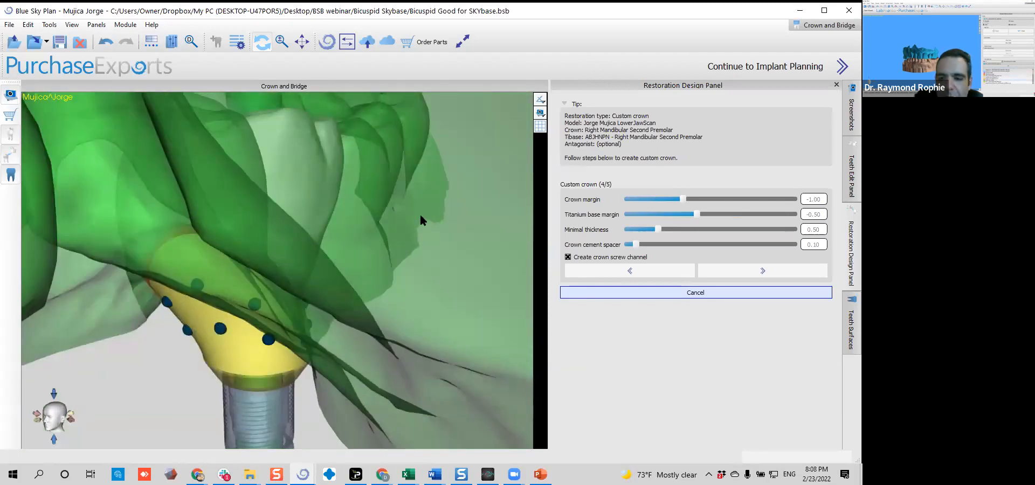
click(731, 273)
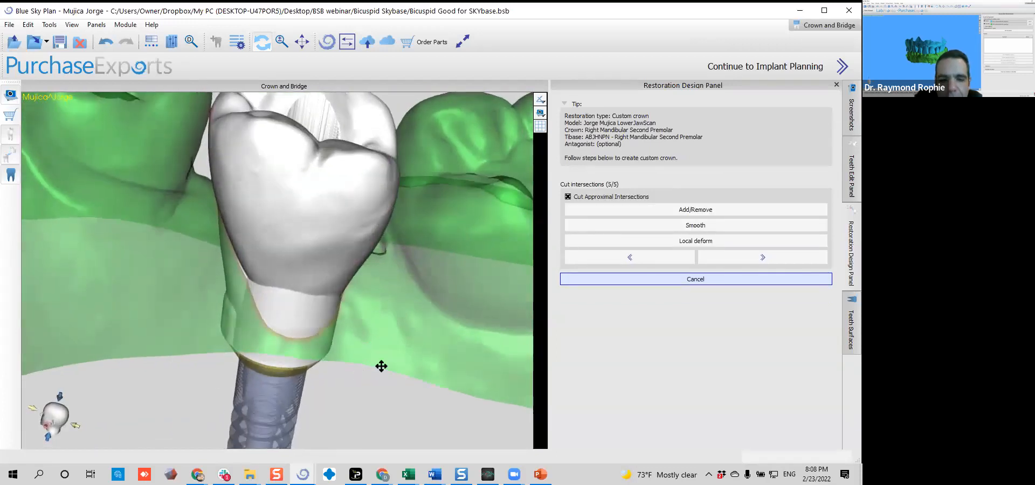
Smooth the transition between crown and emergence section on the outer face with a tool size of 3.50 and full strength
mouse_move(195, 278)
mouse_down()
mouse_move(383, 282)
mouse_move(201, 293)
mouse_up()
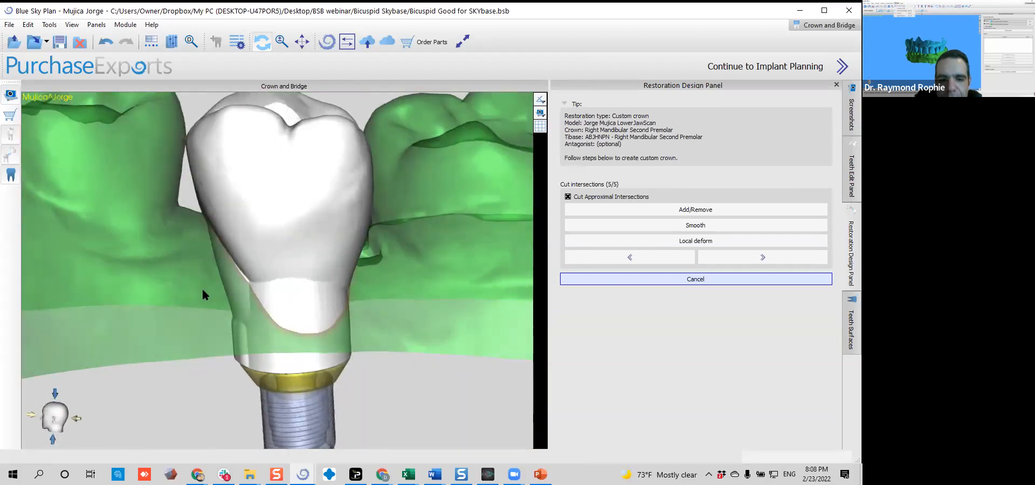
click(637, 224)
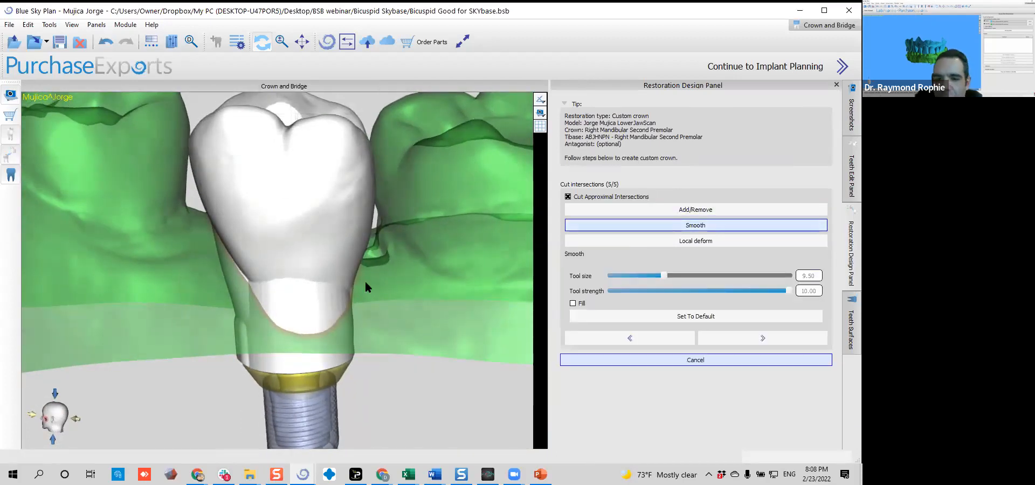
scroll(313, 319, down, 9)
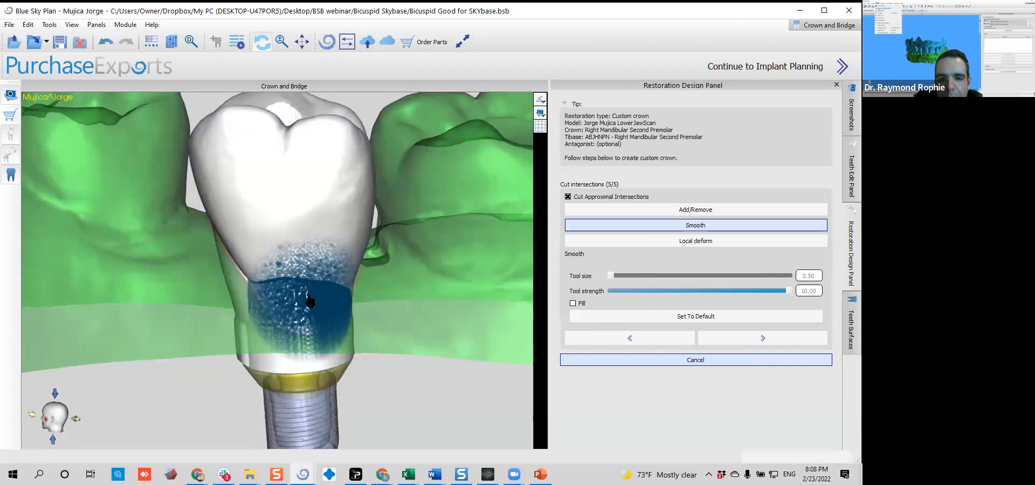
scroll(310, 301, up, 8)
scroll(310, 301, down, 5)
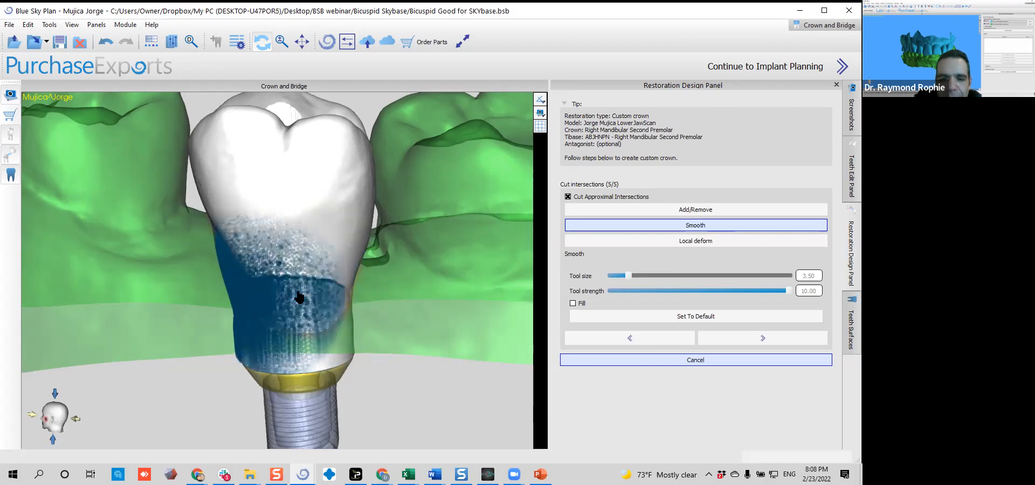
mouse_move(210, 304)
mouse_down()
mouse_move(340, 294)
mouse_move(421, 302)
mouse_up()
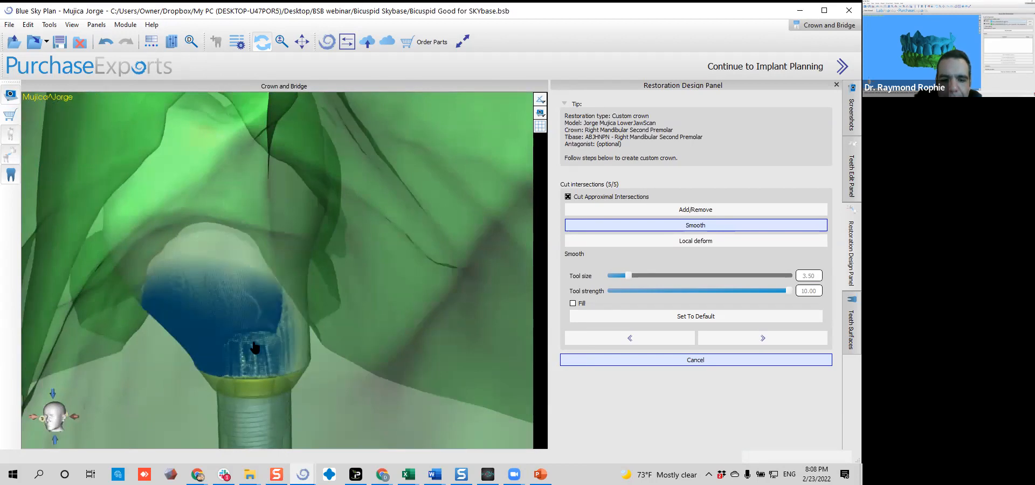
Smooth the remaining sides of the emergence section down to the titanium base, adapting the brush size while working around the crown
mouse_move(178, 304)
mouse_down()
mouse_move(252, 213)
mouse_move(379, 220)
mouse_up()
shift+scroll(234, 284, down, 2)
shift+scroll(239, 281, up, 1)
mouse_move(239, 282)
mouse_down()
mouse_move(289, 270)
mouse_move(157, 274)
mouse_up()
mouse_move(85, 227)
mouse_down()
mouse_move(299, 197)
mouse_move(317, 207)
mouse_up()
mouse_move(322, 260)
mouse_down()
mouse_move(338, 226)
mouse_move(326, 185)
mouse_move(284, 201)
mouse_move(237, 266)
mouse_move(264, 240)
mouse_move(330, 268)
mouse_up()
mouse_move(287, 210)
right_down()
mouse_move(291, 234)
mouse_move(345, 270)
right_up()
mouse_move(347, 272)
mouse_down()
mouse_move(371, 255)
mouse_move(400, 291)
mouse_up()
right_drag(302, 366, 292, 294)
Reshape both sides of the crown's lower contour using Local Deform with a tool size of 6.50
click(677, 242)
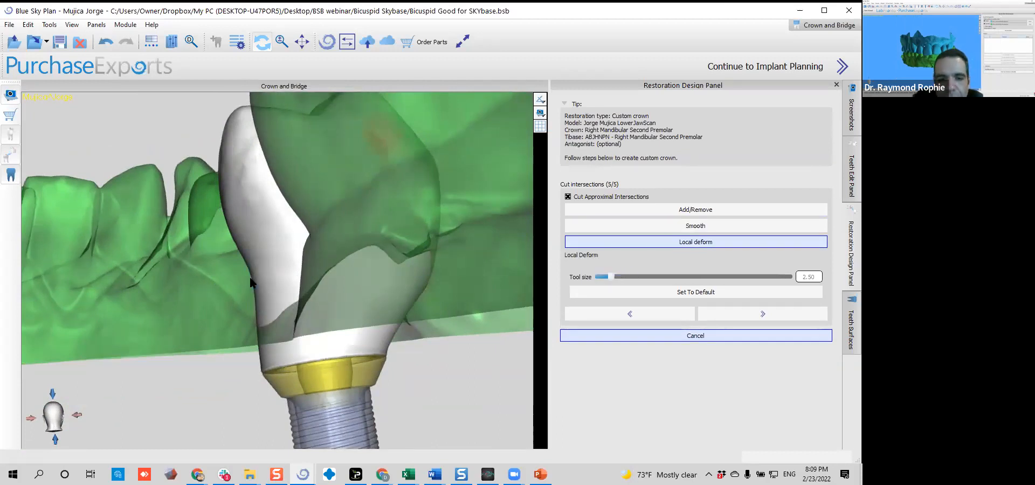
scroll(251, 278, up, 5)
scroll(253, 279, down, 1)
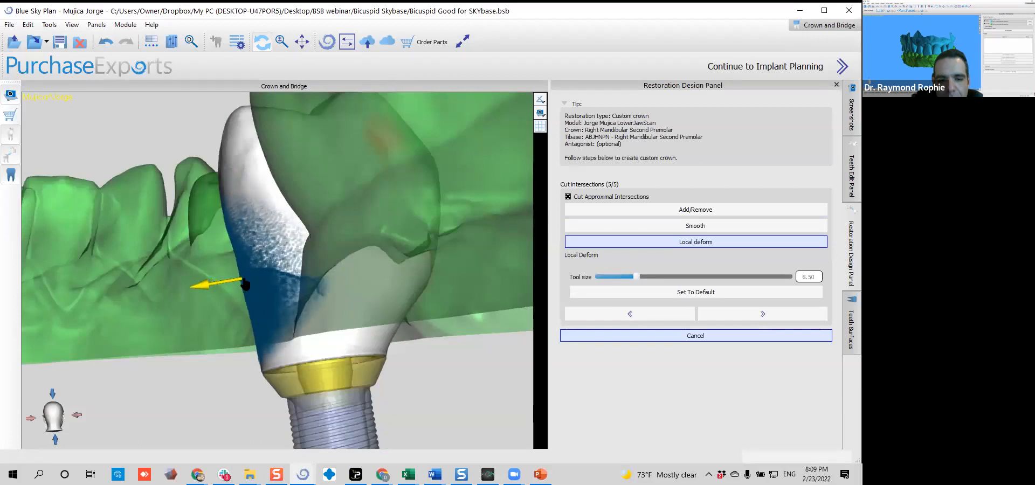
drag(260, 272, 376, 264)
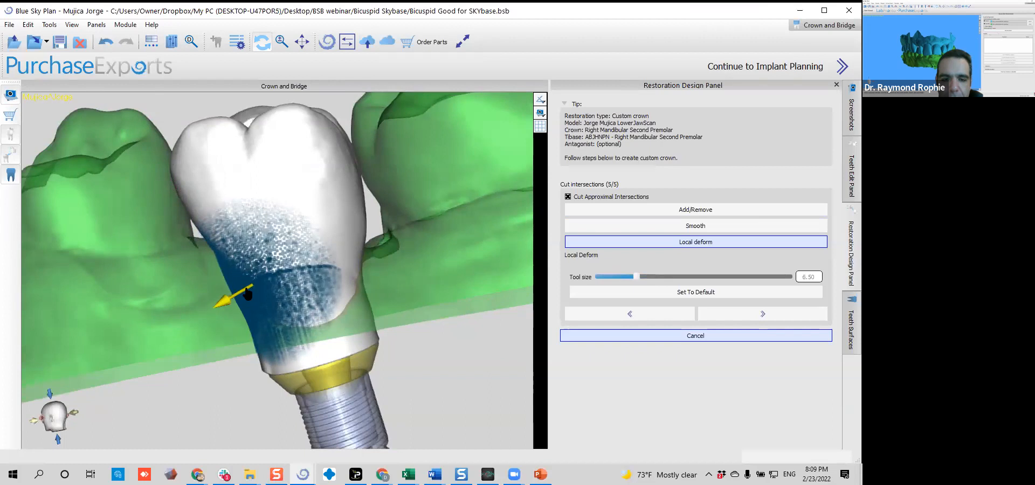
right_drag(310, 260, 357, 264)
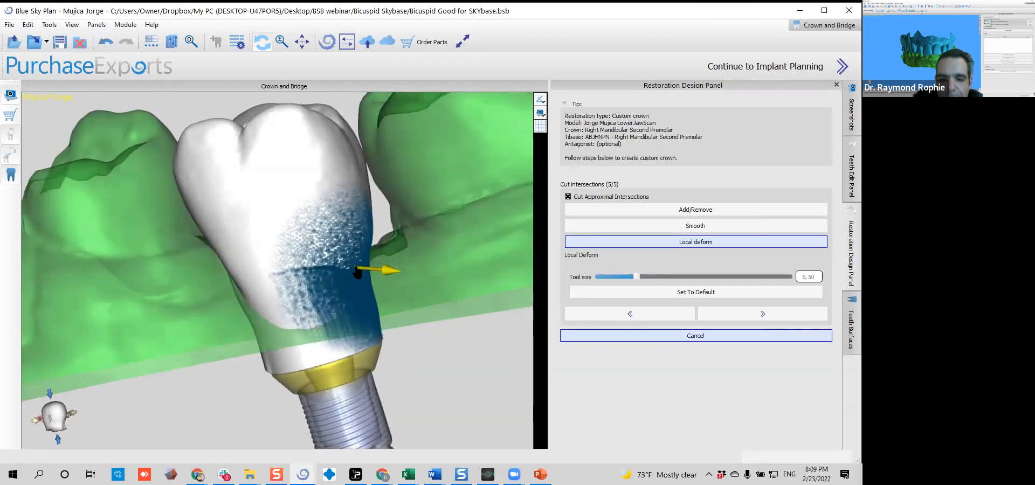
Pull the crown's side wall outwards towards the adjacent tooth with Local Deform at tool size 6.50, checking the shape all around
right_drag(171, 347, 311, 285)
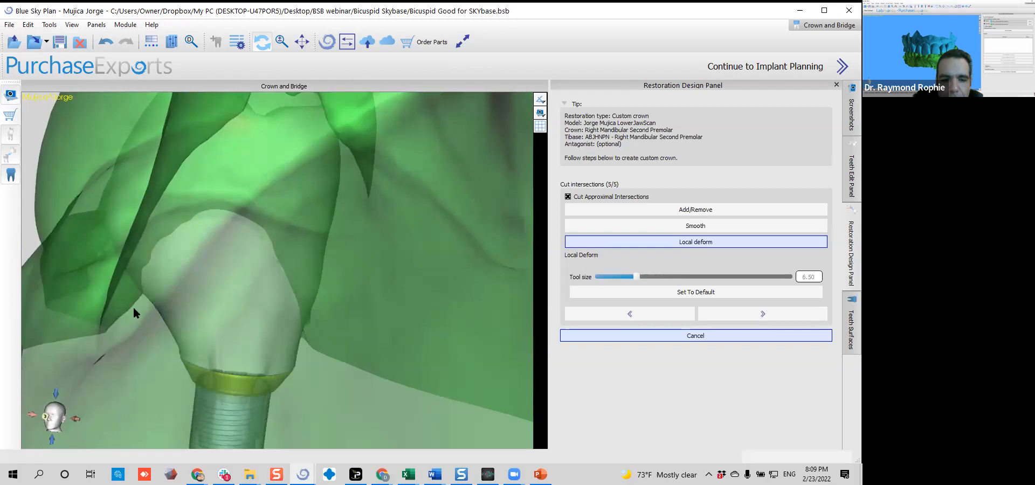
right_drag(95, 299, 459, 218)
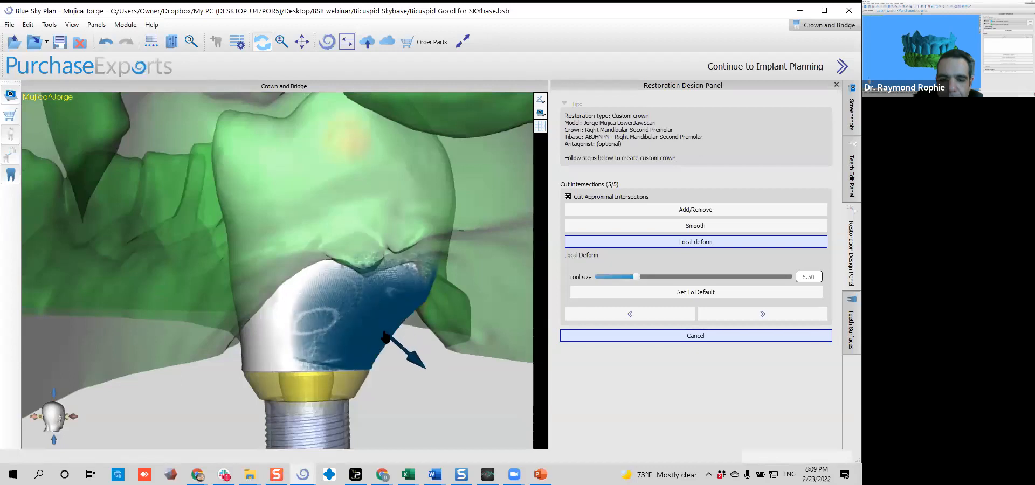
right_drag(259, 328, 332, 192)
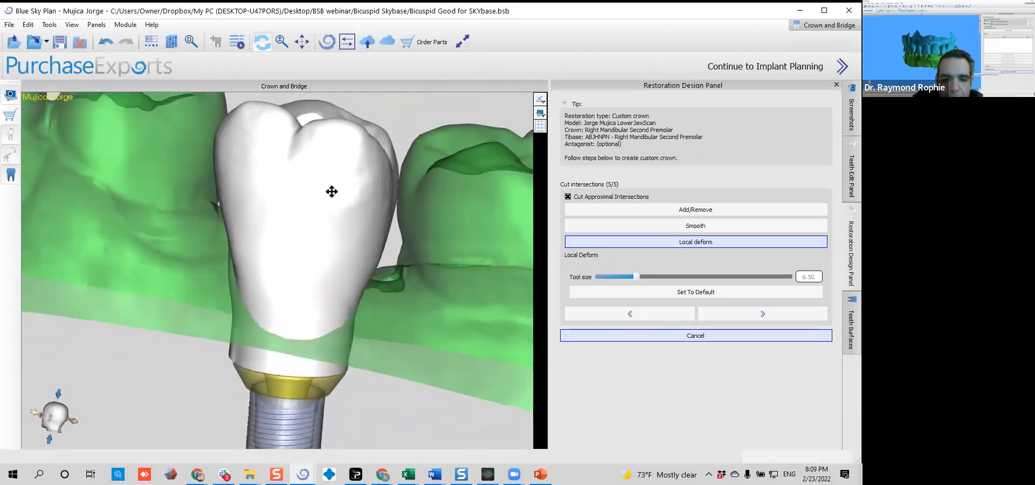
right_drag(261, 243, 225, 221)
right_drag(398, 240, 227, 218)
drag(209, 217, 207, 217)
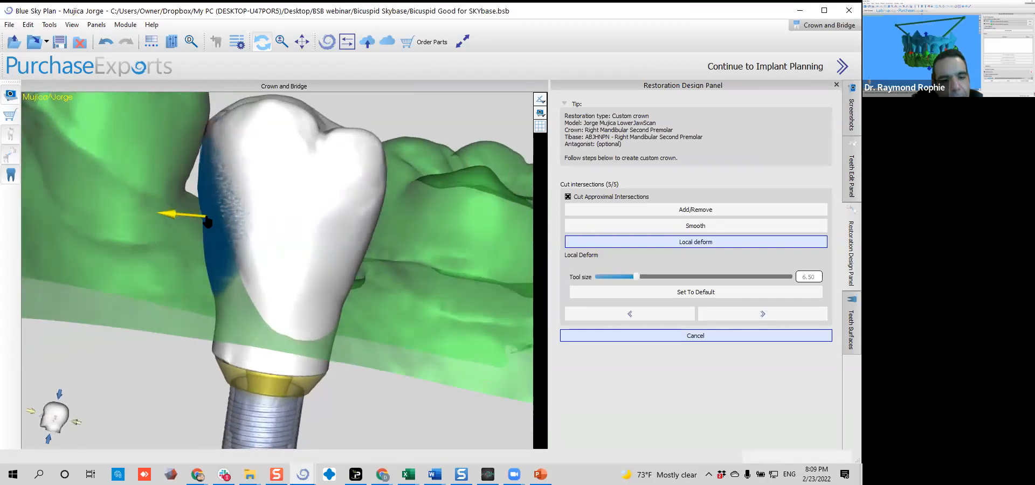
right_drag(205, 221, 225, 276)
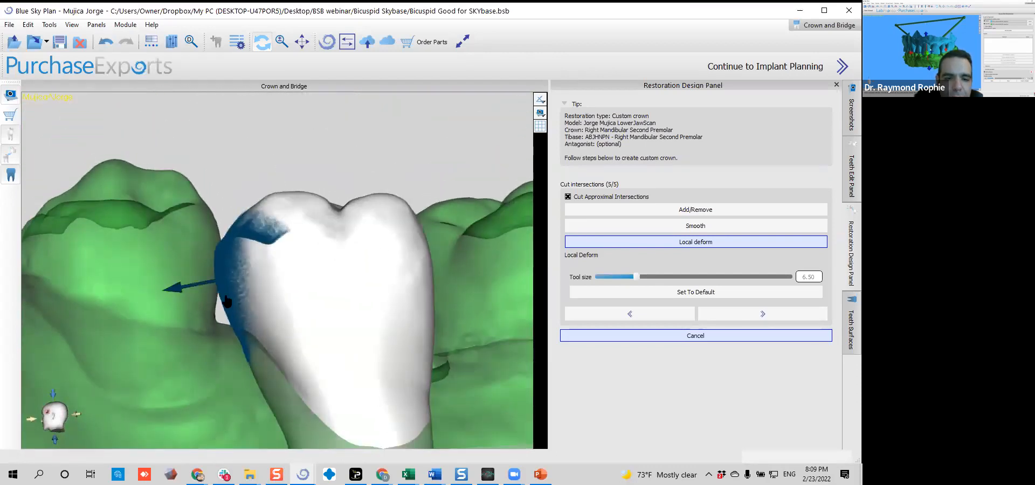
drag(229, 313, 220, 315)
right_drag(221, 313, 280, 302)
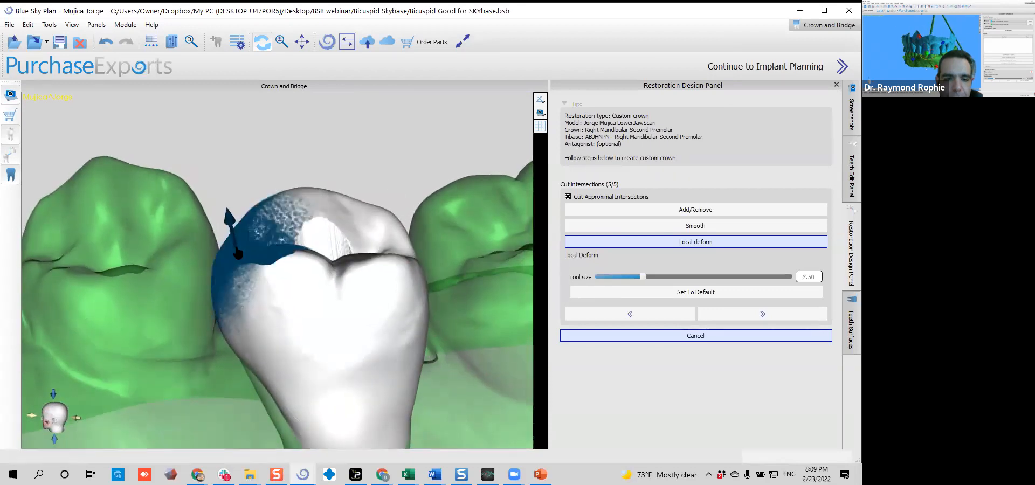
Raise the crown's occlusal edge and build out its cusp with Local Deform at a tool size of 10.50
ctrl+scroll(237, 254, up, 3)
drag(234, 250, 228, 226)
right_drag(204, 294, 205, 234)
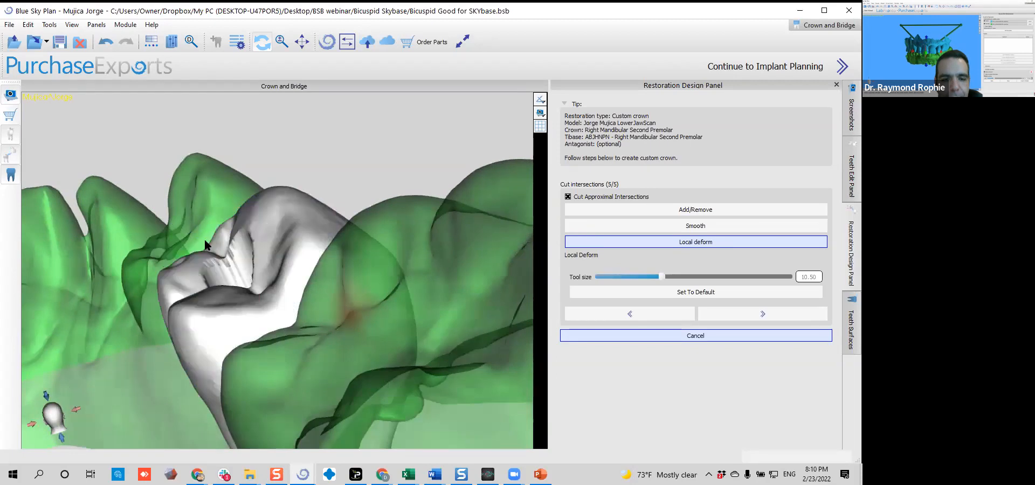
drag(207, 245, 205, 248)
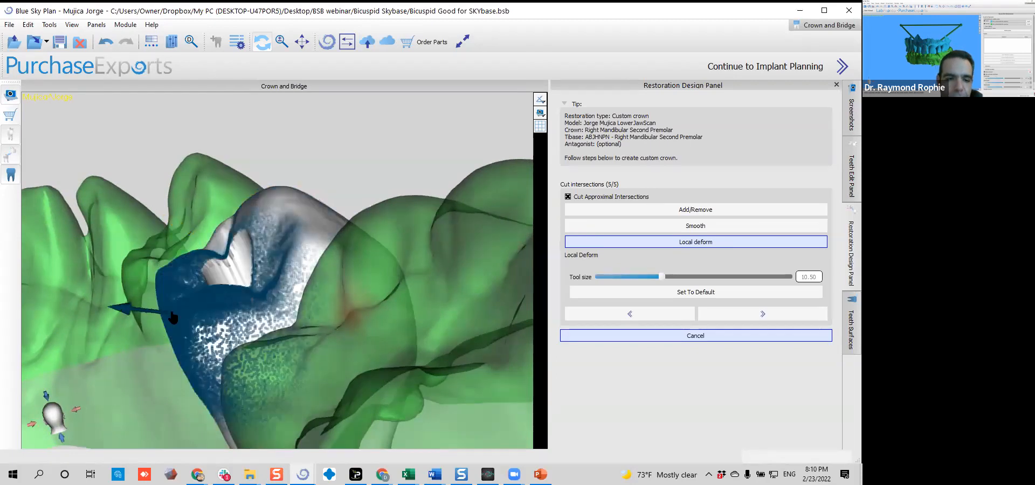
drag(161, 330, 154, 341)
drag(170, 265, 177, 296)
Refine the crown's cusps and side walls from several angles with Local Deform, keeping the tool size at 10.50
drag(99, 333, 302, 308)
drag(414, 253, 429, 252)
drag(367, 173, 356, 350)
drag(324, 267, 321, 229)
drag(351, 302, 356, 300)
drag(281, 232, 273, 266)
drag(210, 269, 361, 285)
drag(326, 445, 332, 426)
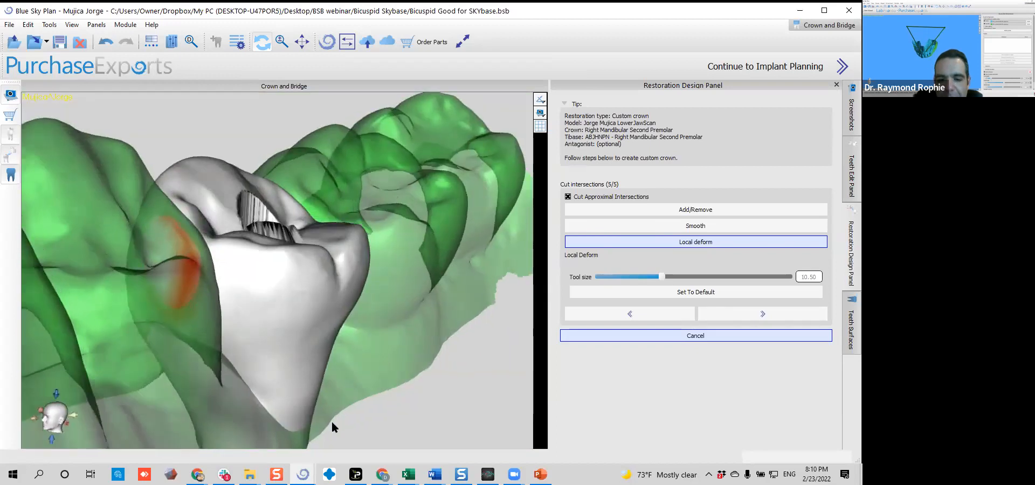
Fill out the lower part of the crown's wall near the gum using Local Deform with a tool size of 7.50
ctrl+scroll(327, 358, down, 6)
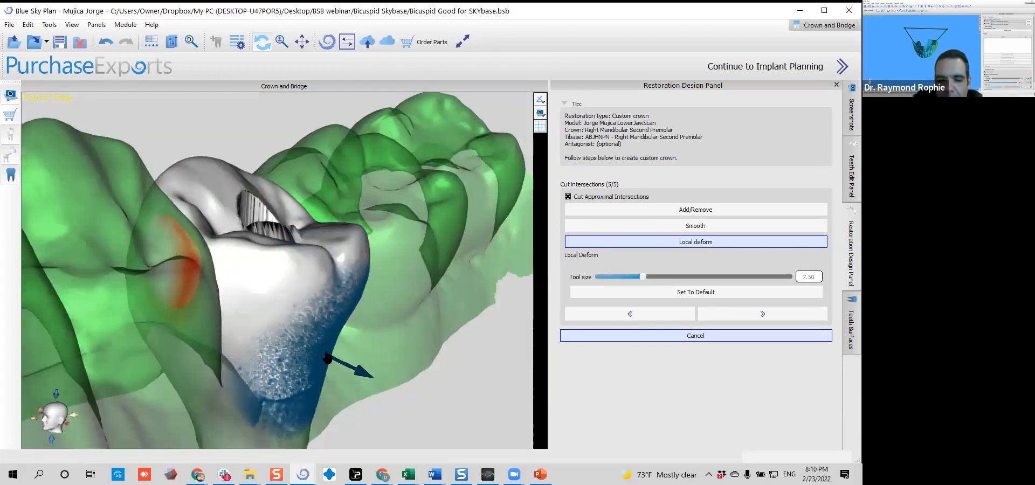
drag(335, 349, 346, 355)
right_drag(312, 327, 217, 282)
drag(290, 387, 295, 393)
drag(183, 325, 153, 326)
Bulge the crown's outer face slightly outwards using Local Deform with a tool size of 11.50
right_drag(153, 326, 302, 308)
ctrl+scroll(435, 301, up, 4)
drag(437, 305, 463, 301)
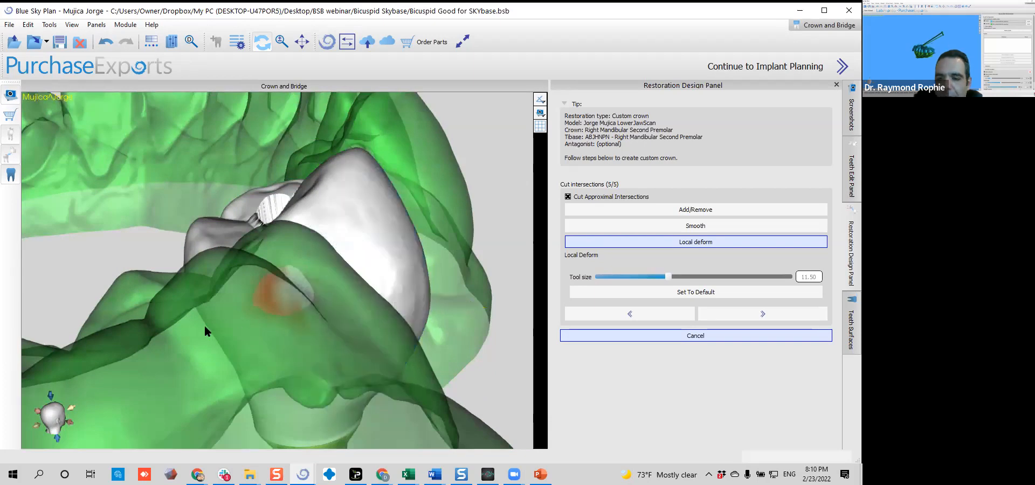
right_drag(204, 324, 238, 332)
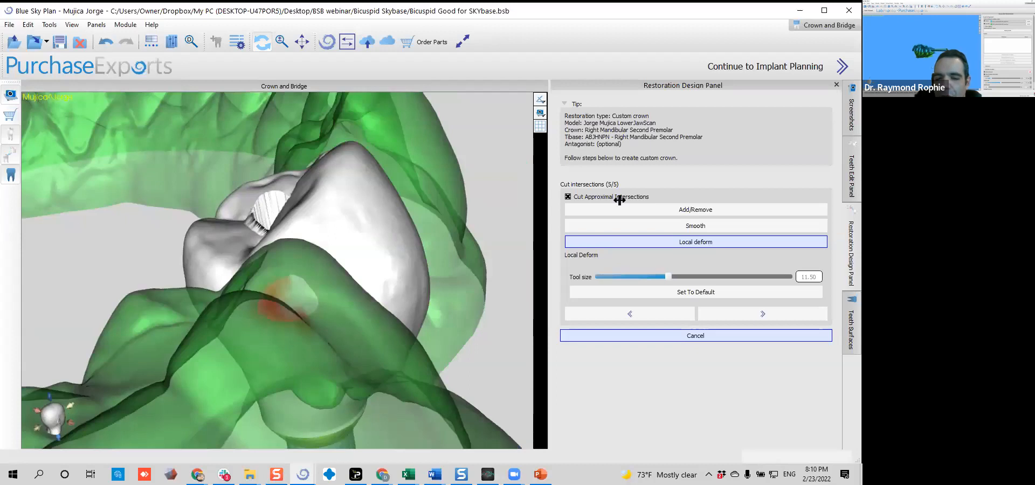
Complete the custom crown and inspect it from below together with the titanium base and implant
click(734, 317)
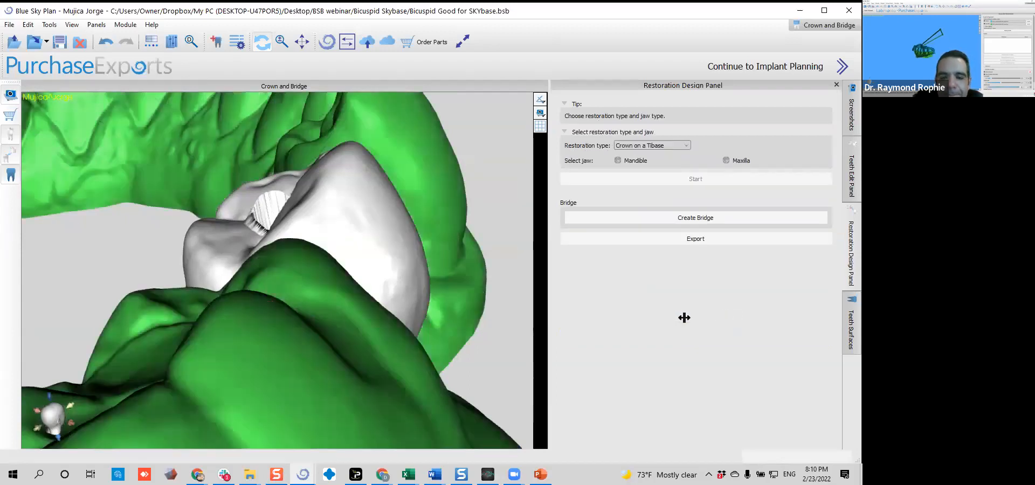
scroll(345, 236, down, 5)
right_drag(228, 295, 351, 267)
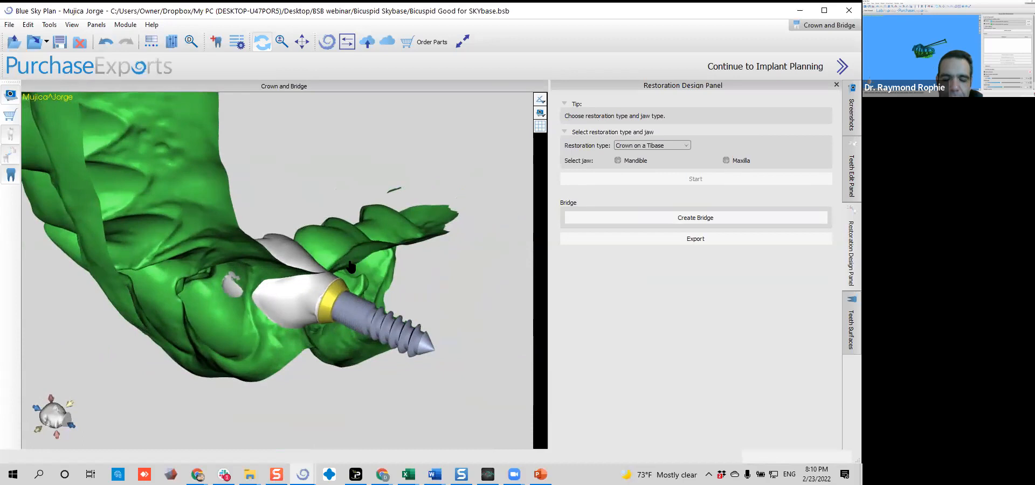
scroll(302, 272, up, 5)
right_drag(250, 275, 128, 251)
right_drag(320, 228, 145, 183)
Smooth the ragged patch on the Mandibular Custom Crown where it pierces the jaw scan, with tool size 2.50 and strength 10.00
click(850, 175)
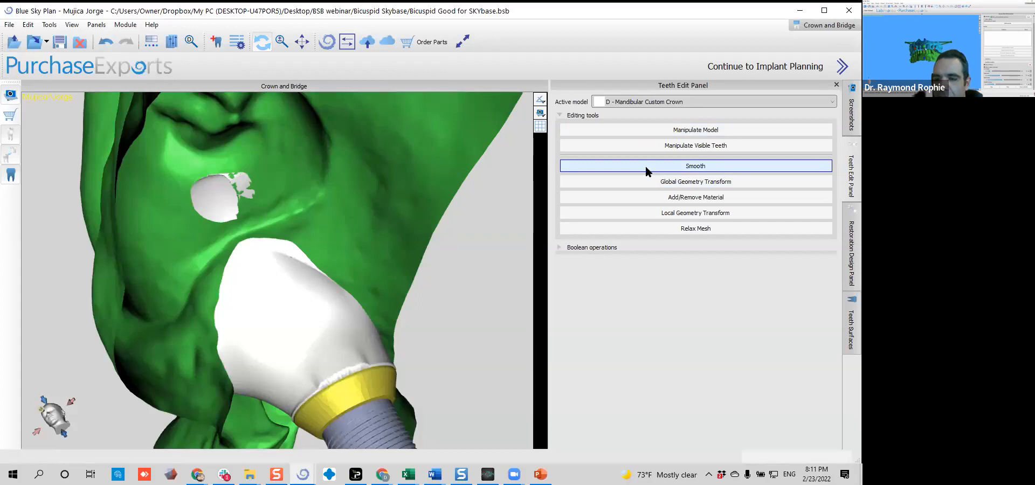
click(644, 184)
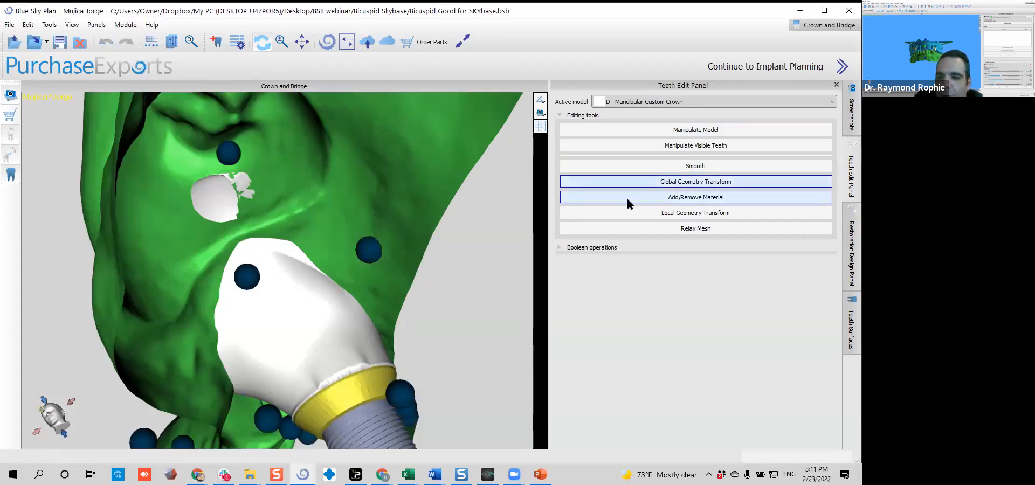
click(627, 164)
scroll(219, 205, down, 9)
mouse_move(219, 198)
mouse_down()
mouse_move(214, 216)
mouse_move(235, 194)
mouse_move(238, 207)
mouse_move(217, 208)
mouse_move(226, 214)
mouse_up()
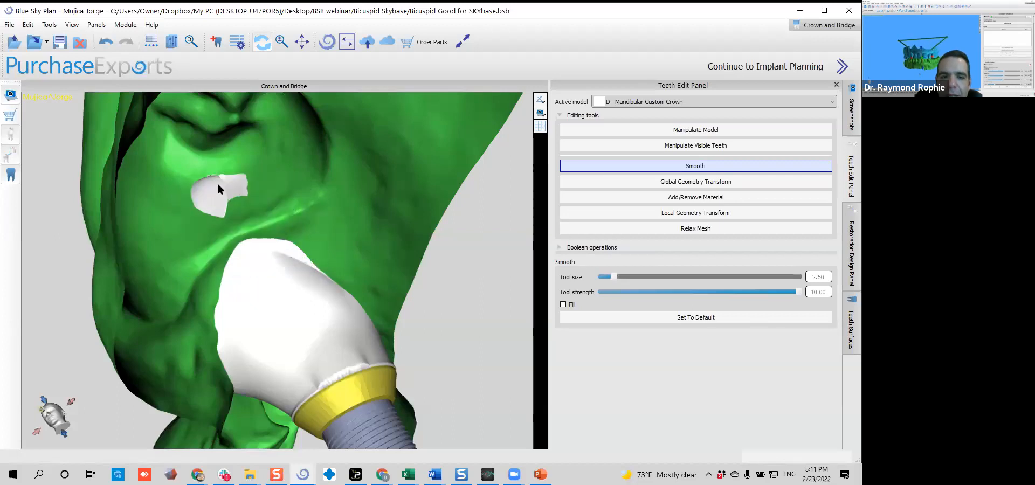
mouse_move(157, 185)
right_down()
mouse_move(330, 291)
mouse_move(310, 259)
right_up()
mouse_move(285, 227)
mouse_down()
mouse_move(297, 242)
mouse_move(239, 259)
mouse_up()
right_drag(203, 290, 138, 315)
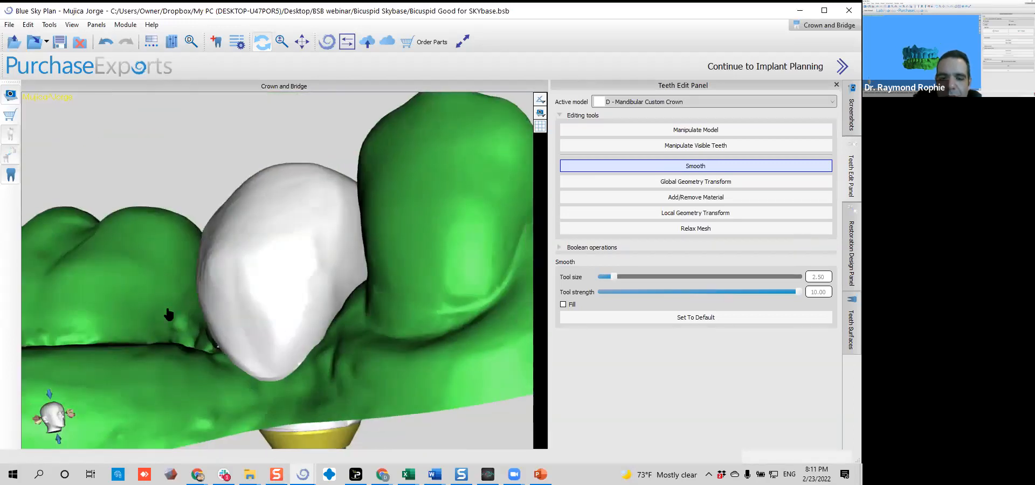
Hide the lower jaw scan surface to view the custom crown alone on its titanium base and implant
scroll(138, 314, down, 5)
right_drag(310, 274, 238, 245)
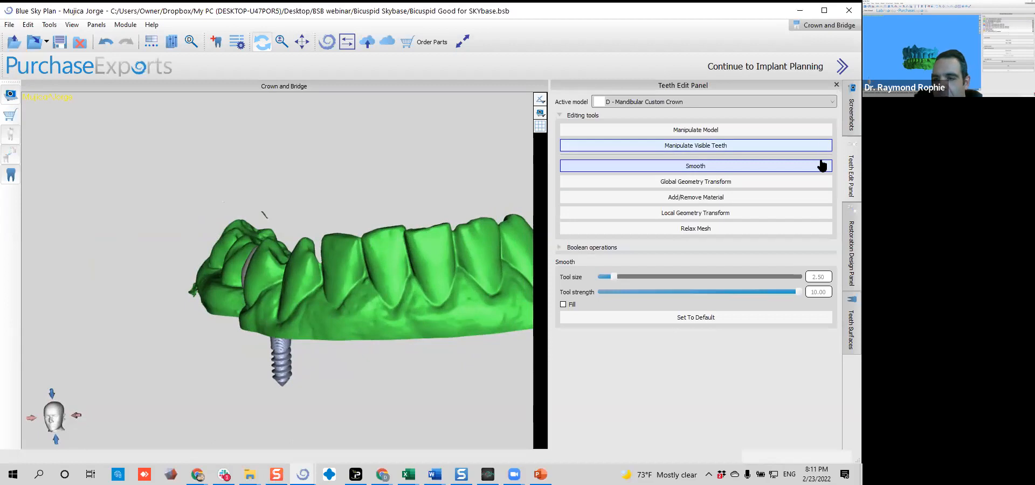
click(850, 330)
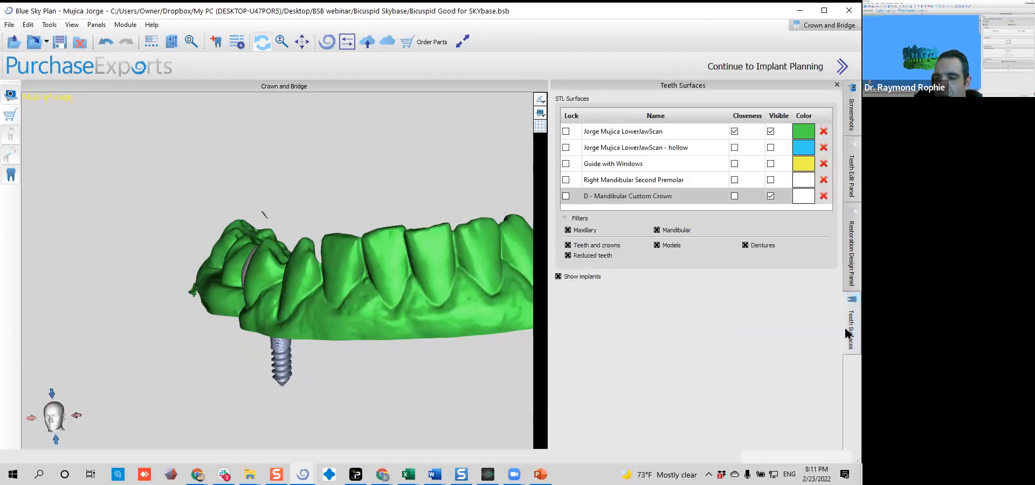
click(771, 131)
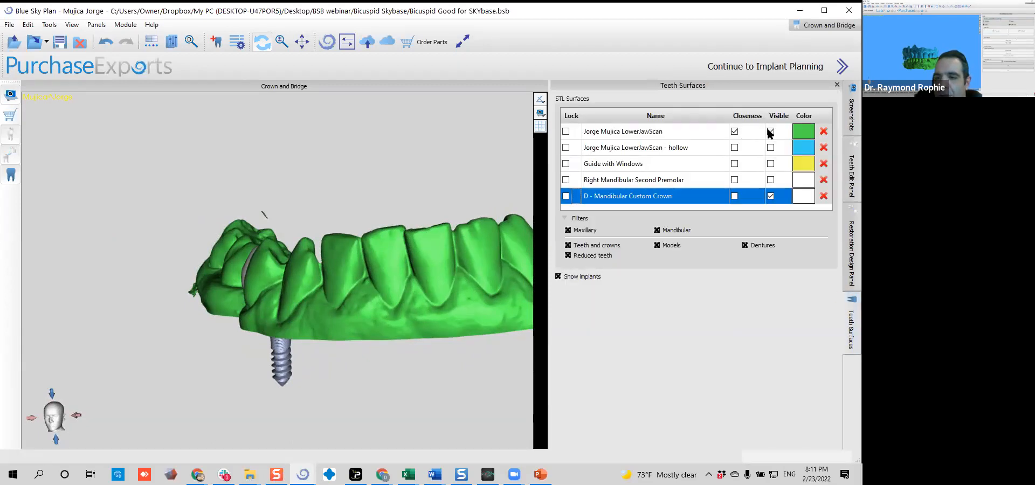
drag(259, 222, 180, 209)
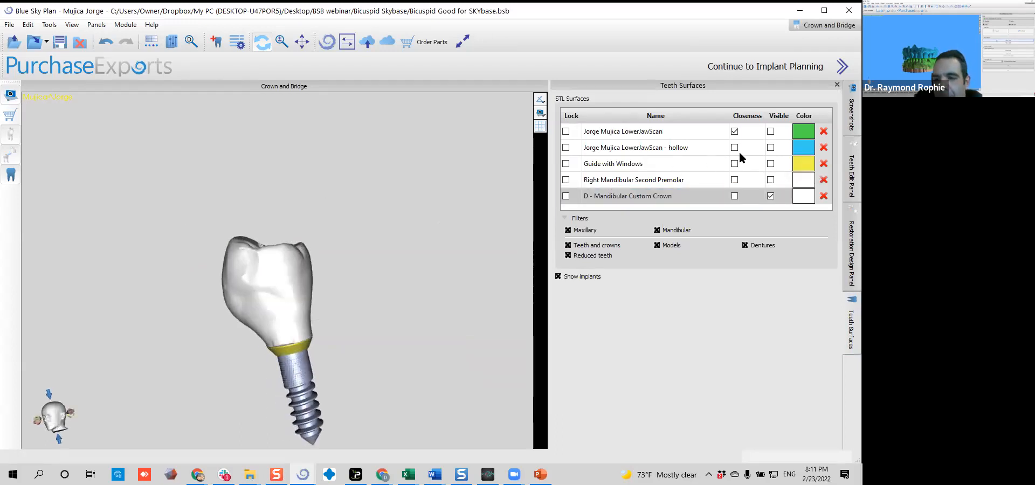
Hide the implant and the titanium base, and inspect the custom crown alone from above and obliquely
right_click(288, 351)
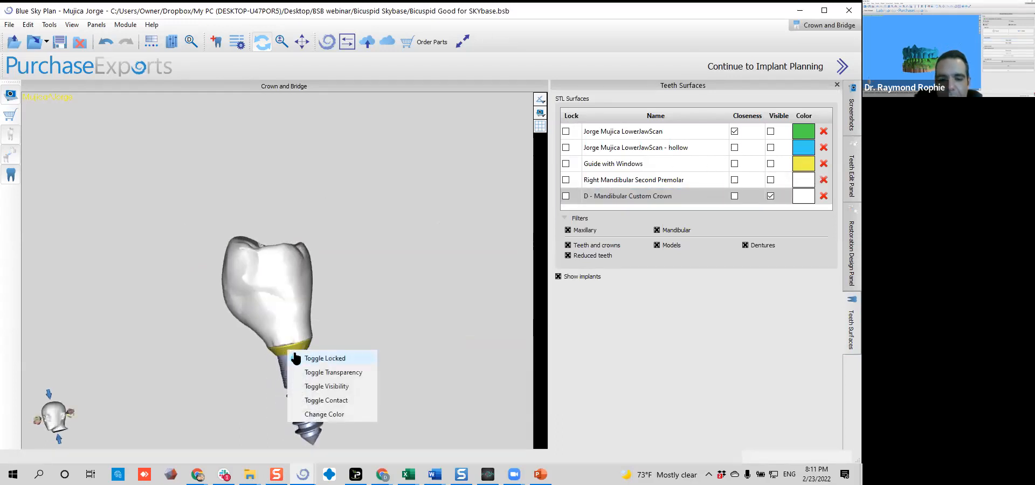
click(309, 372)
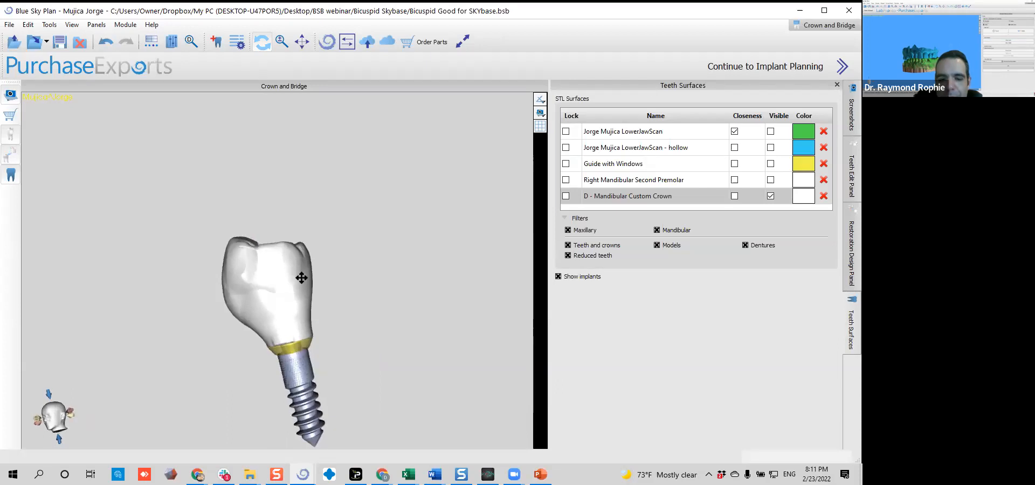
drag(310, 372, 301, 345)
right_click(302, 361)
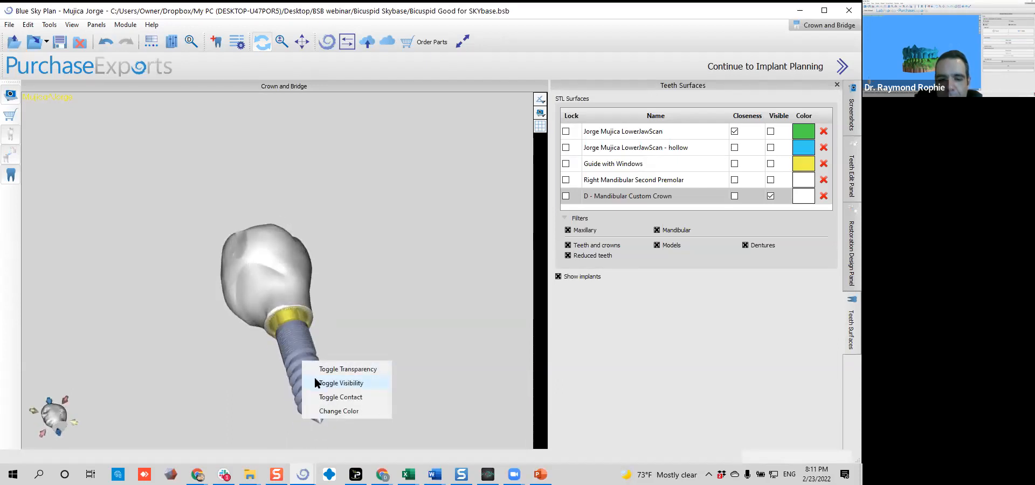
click(316, 383)
right_click(289, 324)
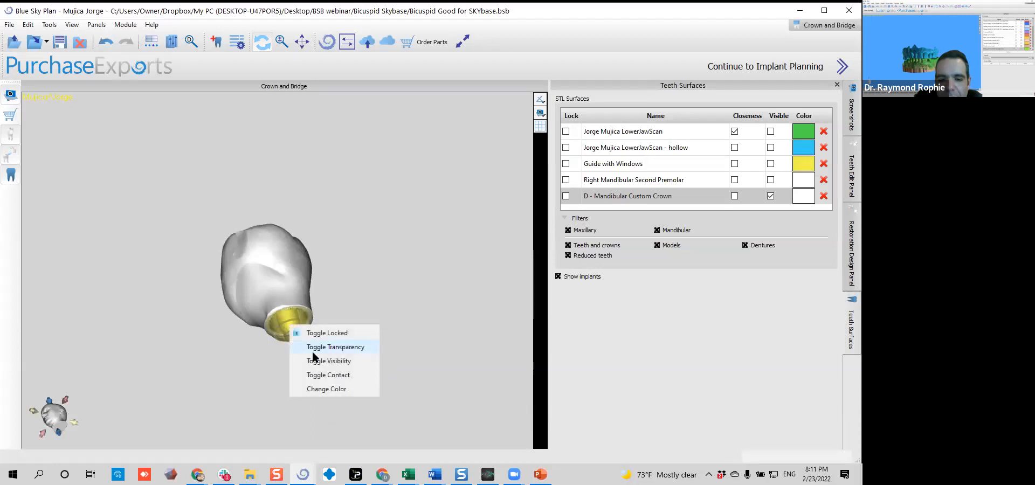
click(314, 349)
drag(315, 363, 319, 320)
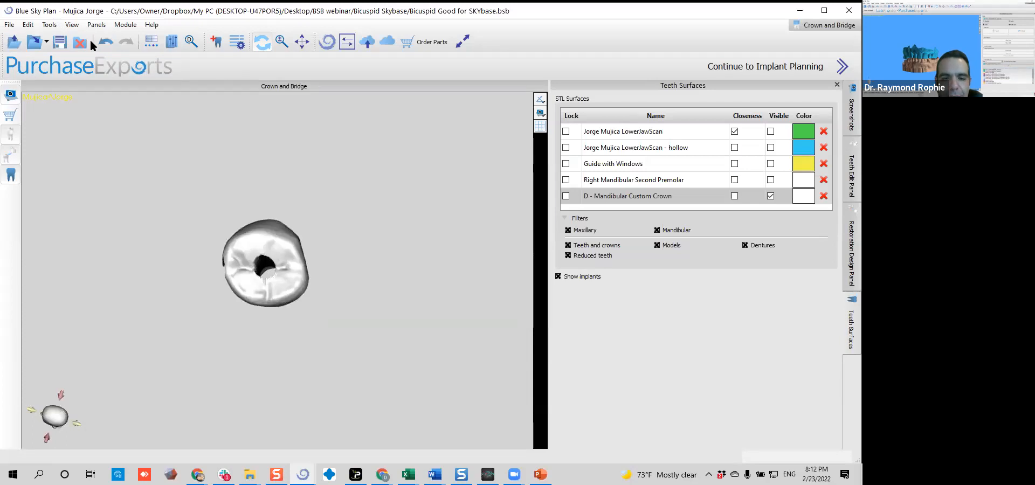
drag(140, 169, 64, 81)
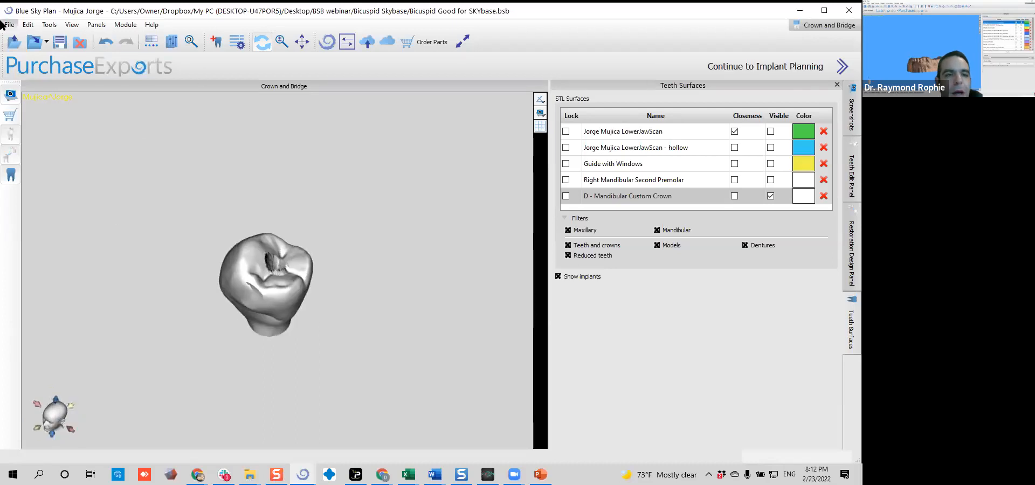
Set up a standard-quality data export of only the D - Mandibular Custom Crown, including its CAM file
click(4, 25)
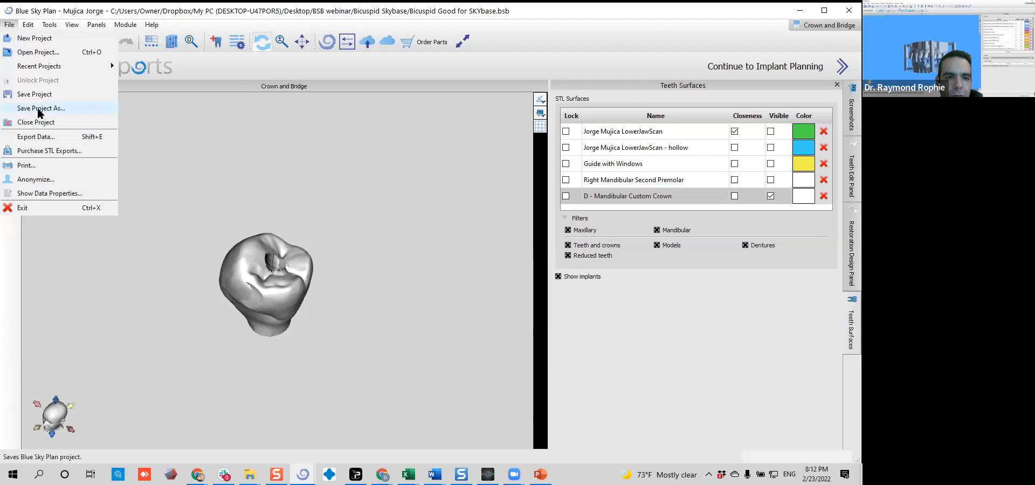
click(41, 138)
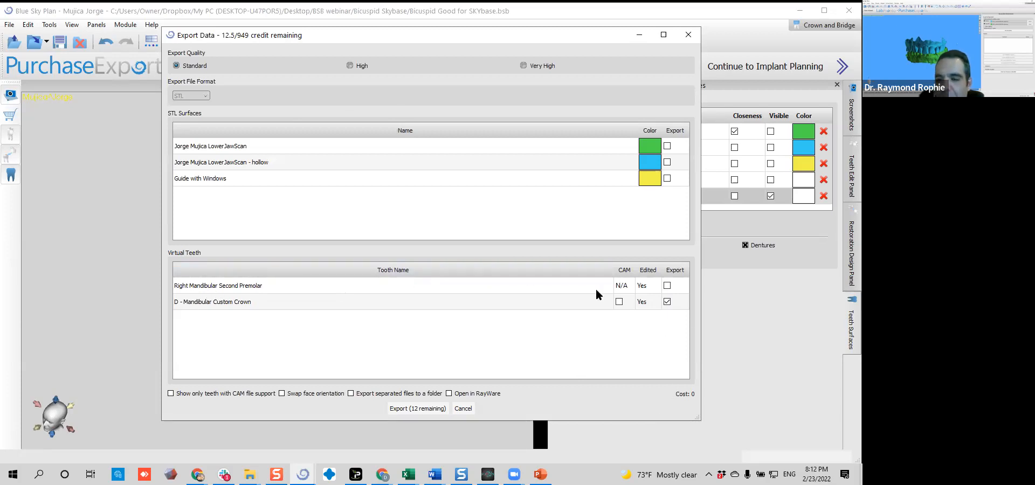
click(619, 302)
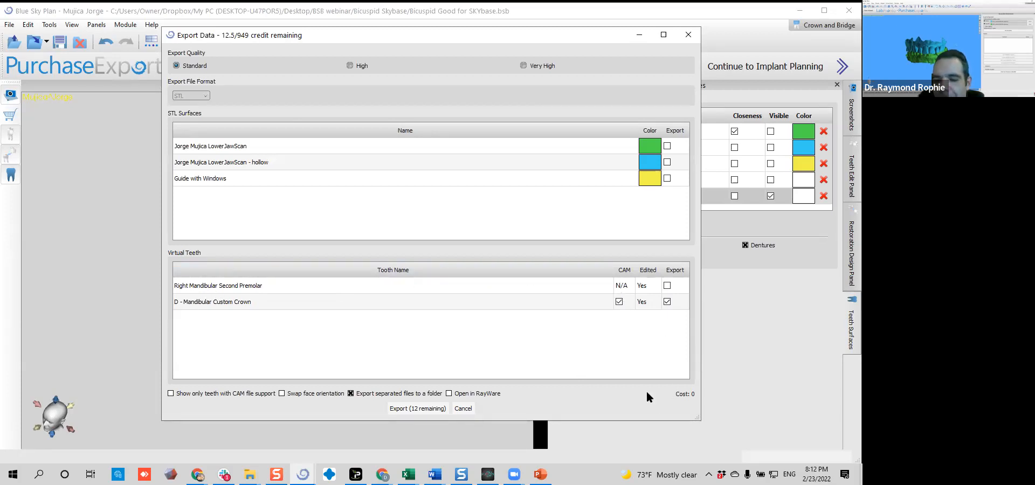
click(667, 147)
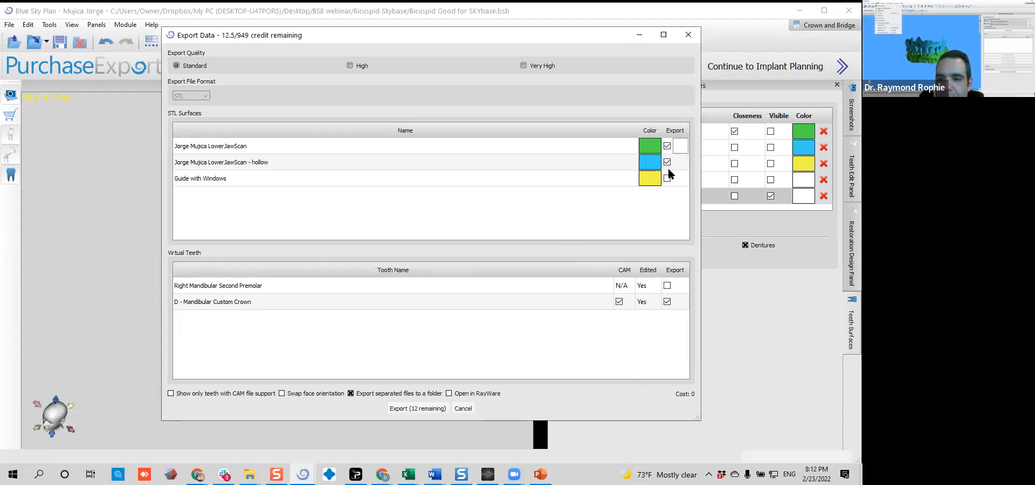
click(667, 146)
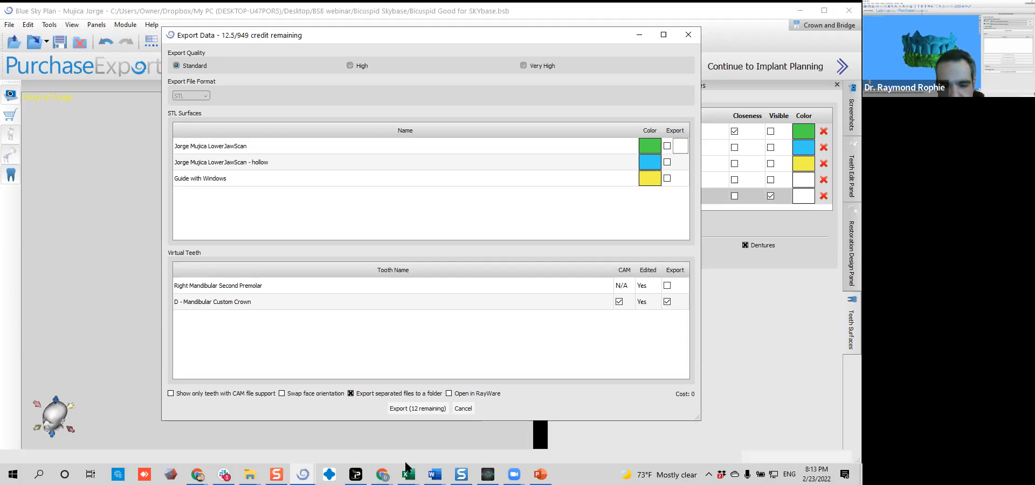
Export the custom crown files to the Desktop as the destination folder
click(431, 408)
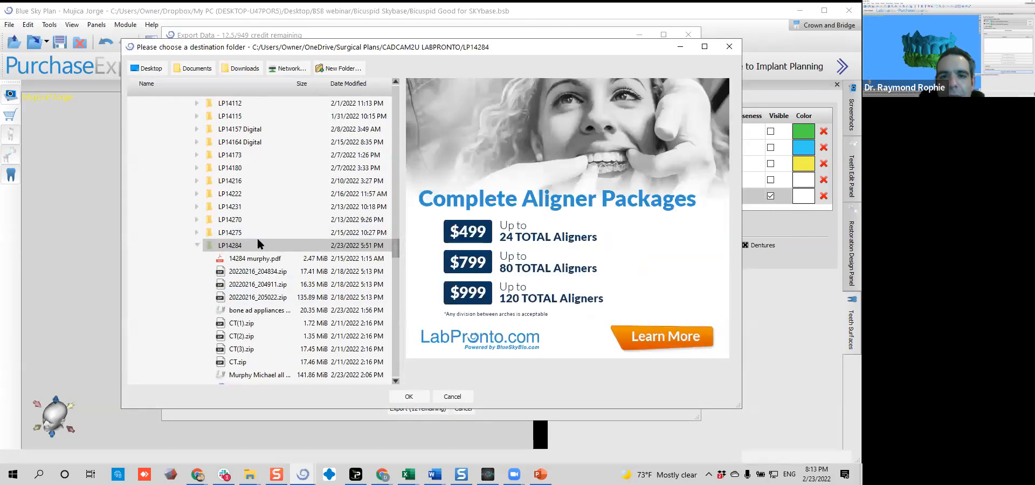
click(151, 68)
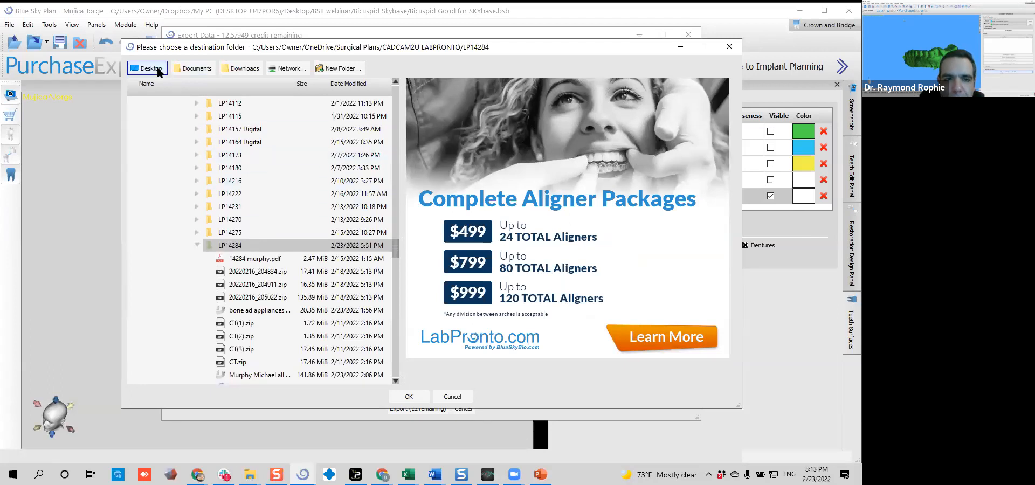
click(410, 393)
click(464, 244)
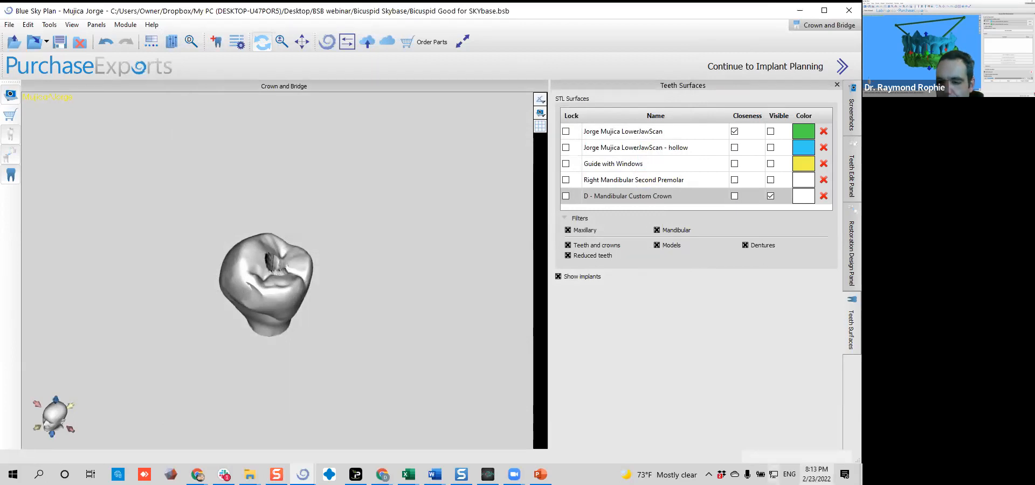
Show the Windows desktop and move the exported Mandibular Custom Crown constructionInfo file to an empty spot below the shortcuts
click(801, 10)
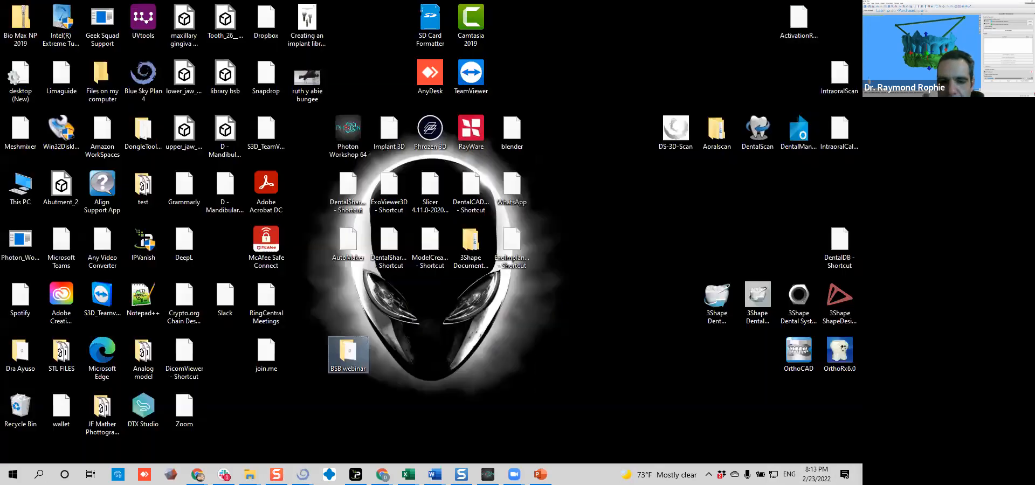
click(488, 297)
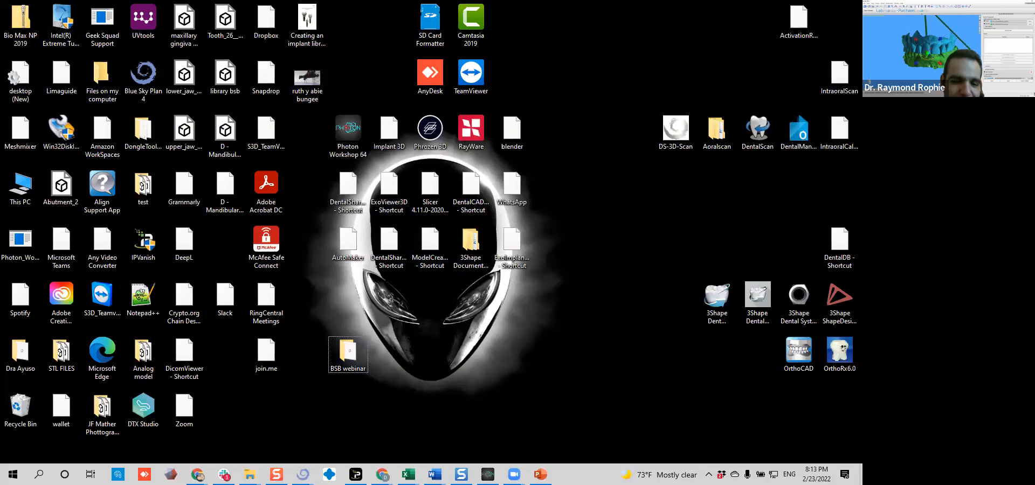
drag(230, 192, 488, 315)
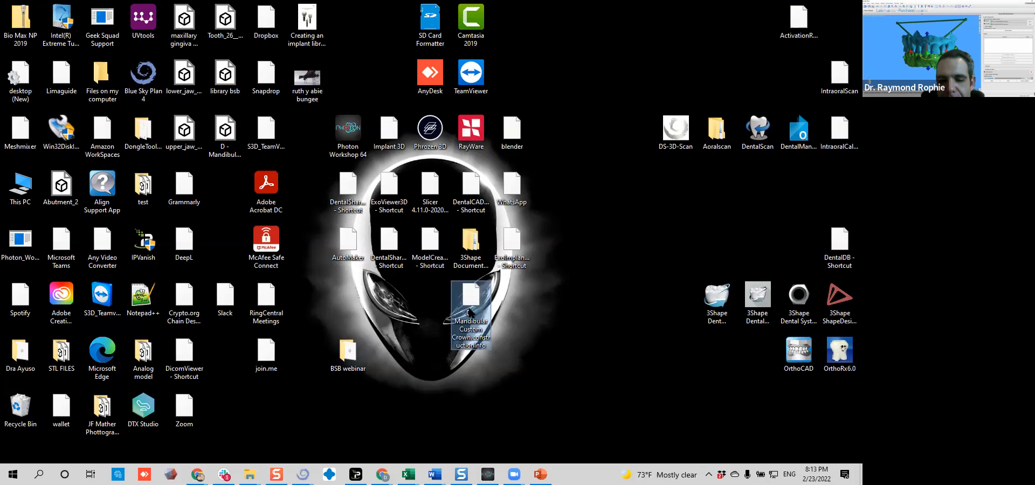
Try to open the exported constructionInfo file from the desktop
double_click(469, 312)
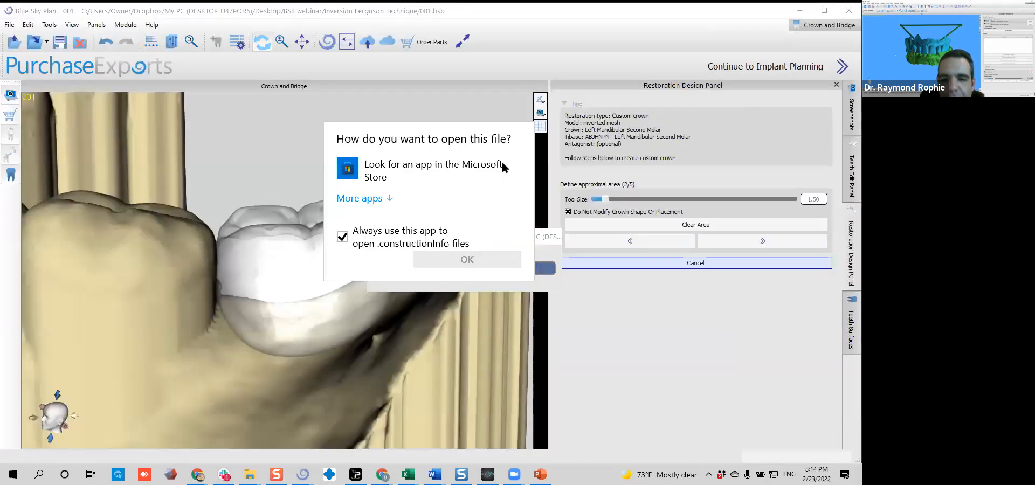
click(601, 116)
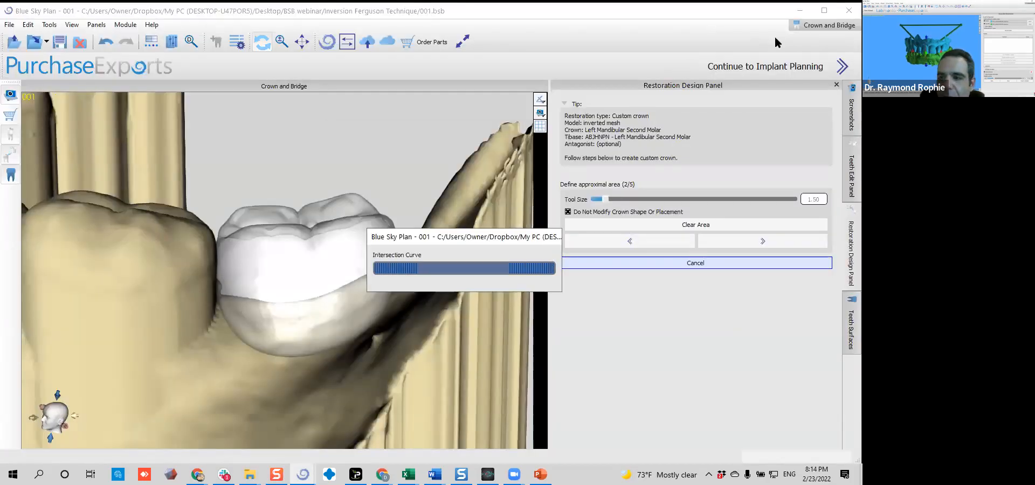
click(800, 11)
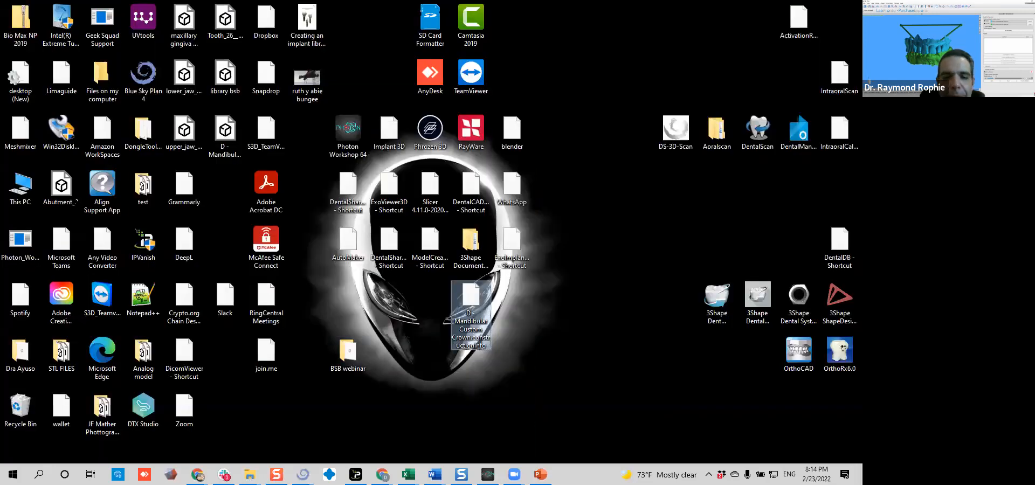
Open the exported D - Mandibular Custom Crown.stl in 3D Viewer, maximize it and examine the screw access hole up close
double_click(225, 132)
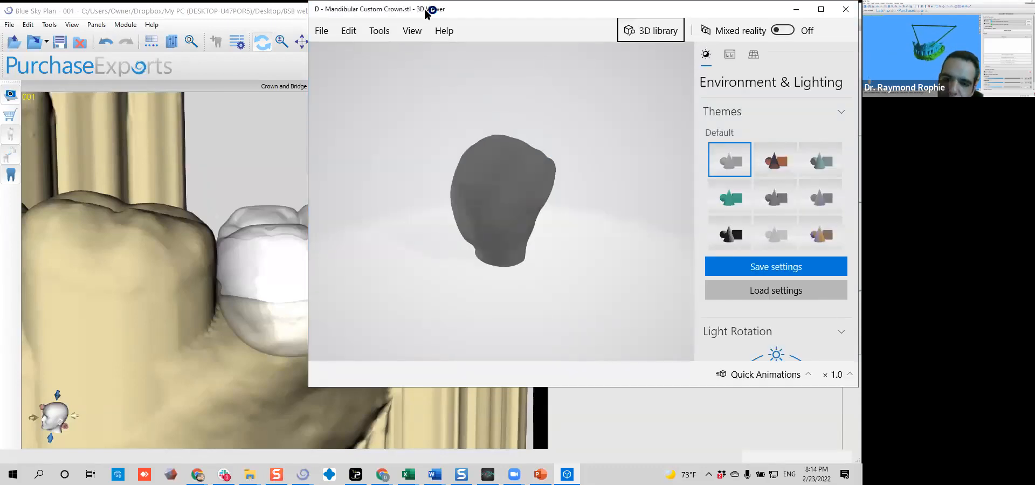
click(822, 9)
drag(494, 229, 600, 253)
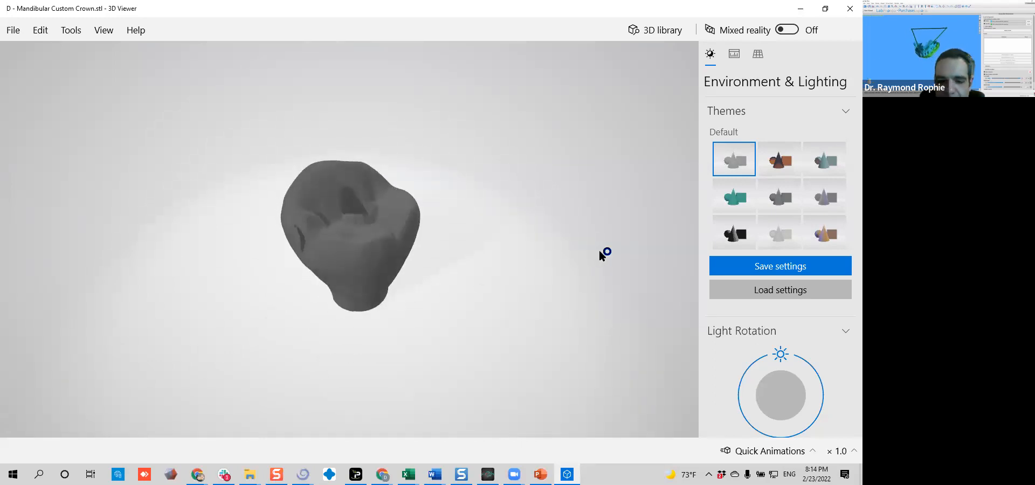
drag(528, 257, 400, 238)
scroll(400, 238, up, 5)
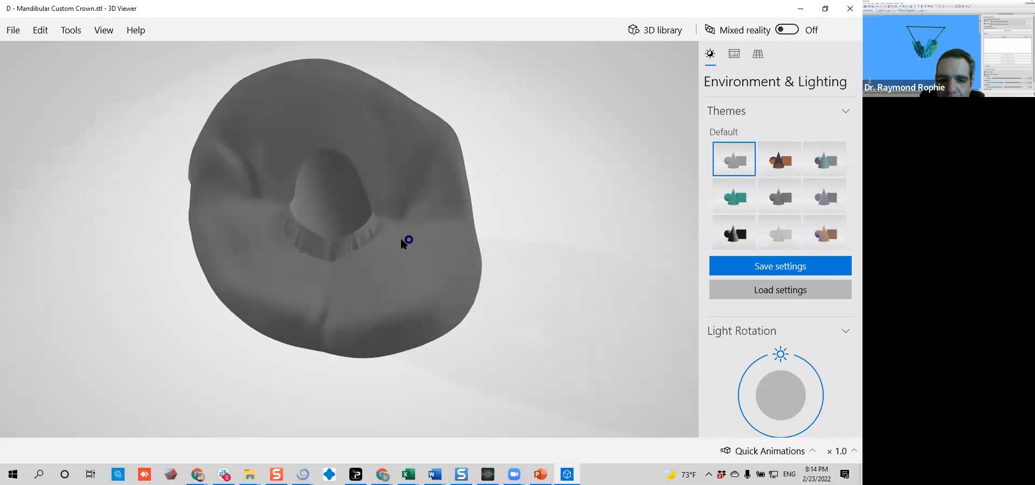
drag(362, 274, 340, 241)
scroll(322, 204, up, 5)
scroll(64, 190, down, 5)
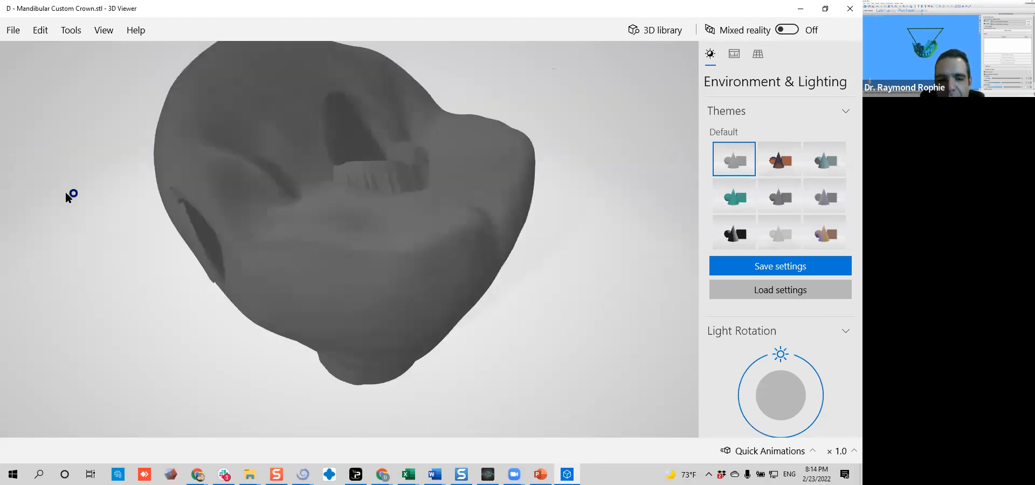
Examine the exported crown's opening in the side wall, its outer faces and its base from several angles
drag(308, 186, 307, 219)
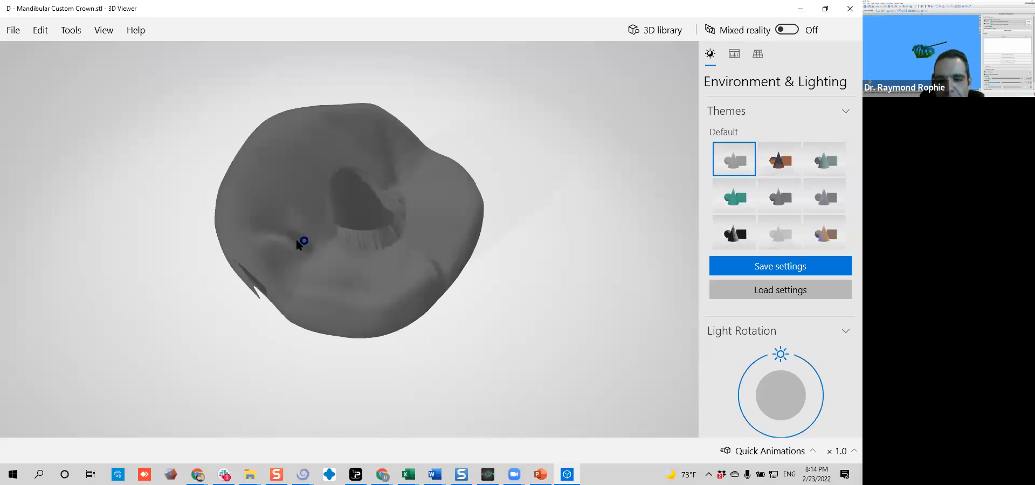
drag(306, 350, 337, 230)
drag(408, 259, 257, 296)
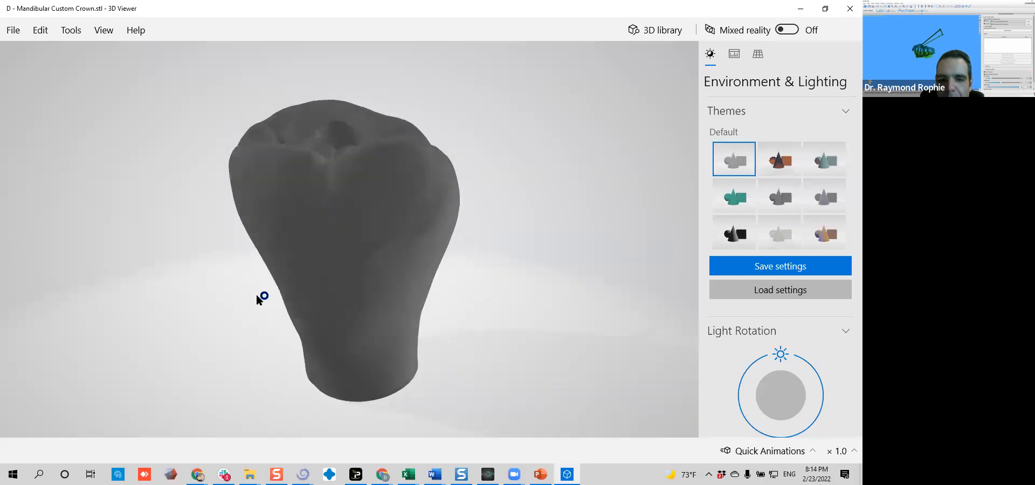
drag(336, 279, 331, 384)
drag(311, 326, 385, 232)
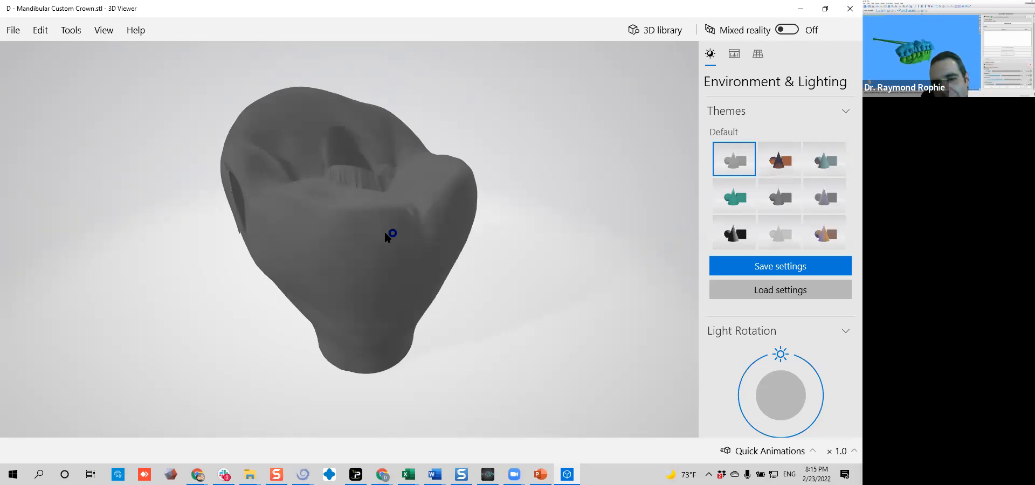
Switch back to the Bicuspid Good for SKYbase project in Blue Sky Plan and continue to implant planning
click(802, 8)
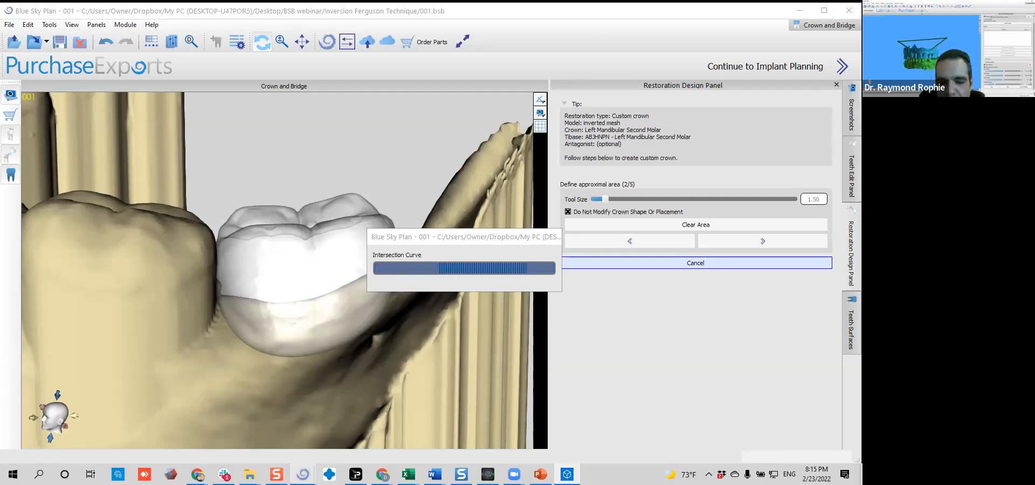
mouse_move(303, 474)
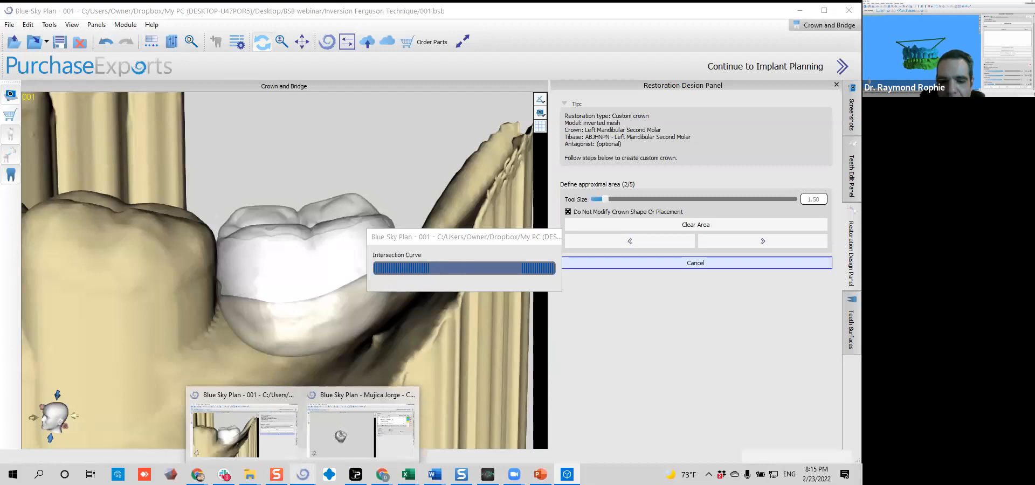
click(334, 448)
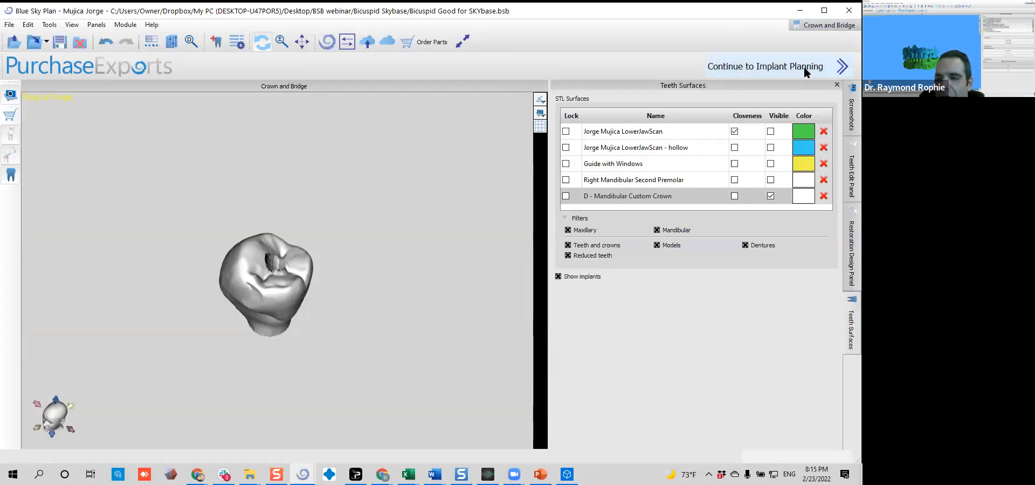
click(804, 66)
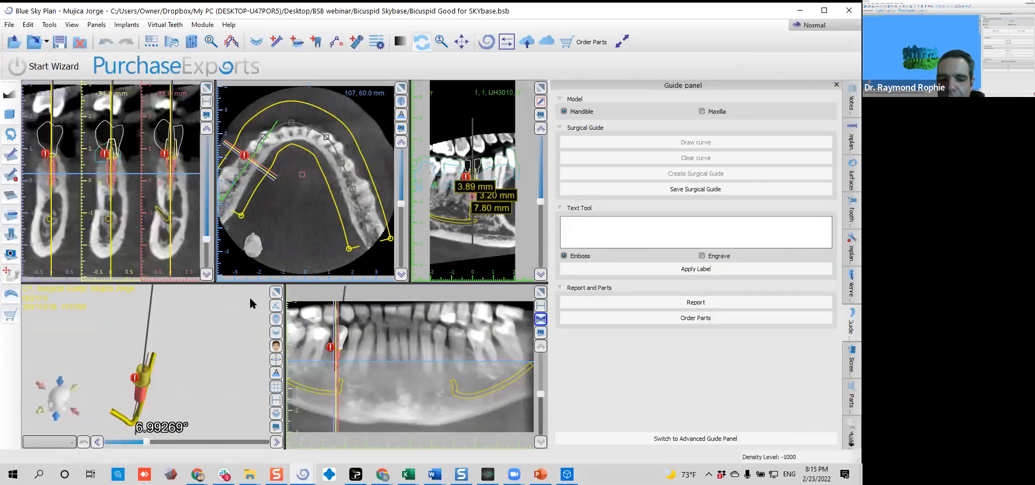
Enlarge the 3D view, show the LowerJawScan surface and inspect the implant beneath it from the side
click(275, 291)
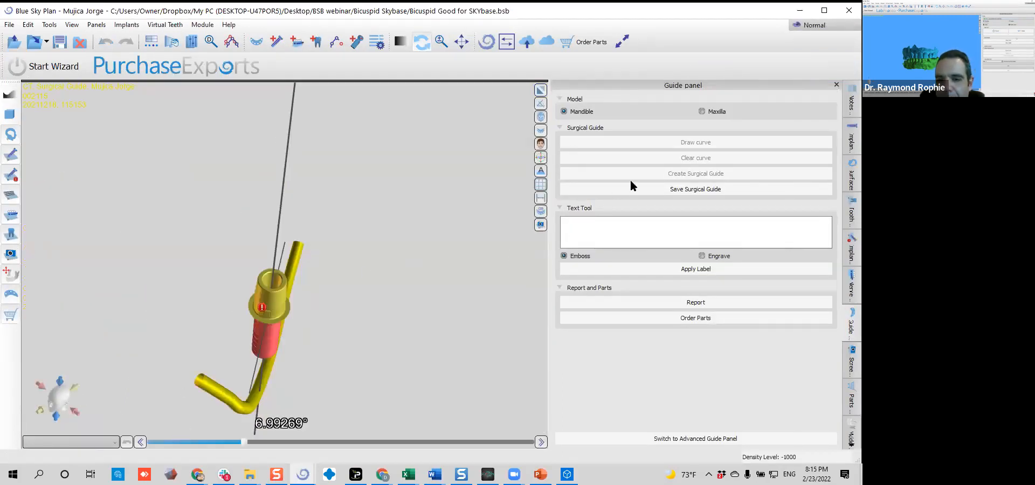
click(541, 130)
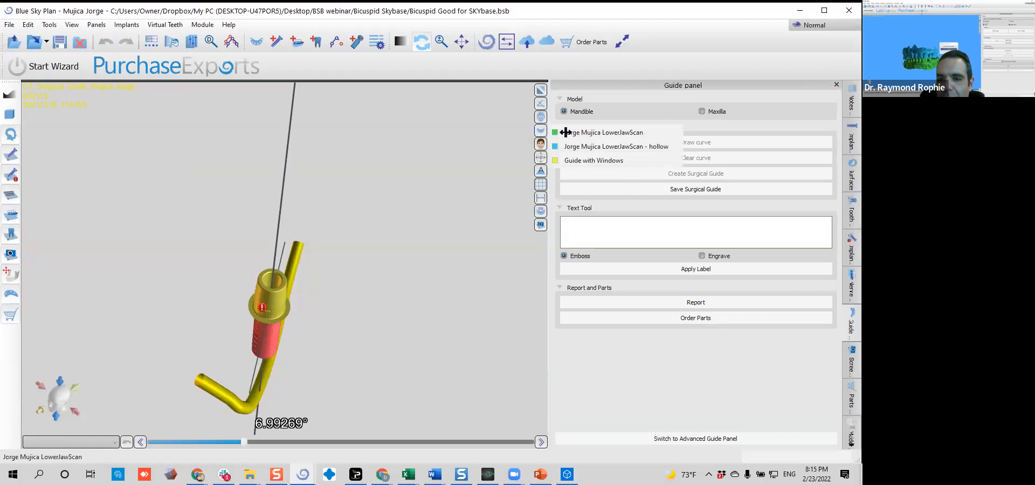
click(572, 132)
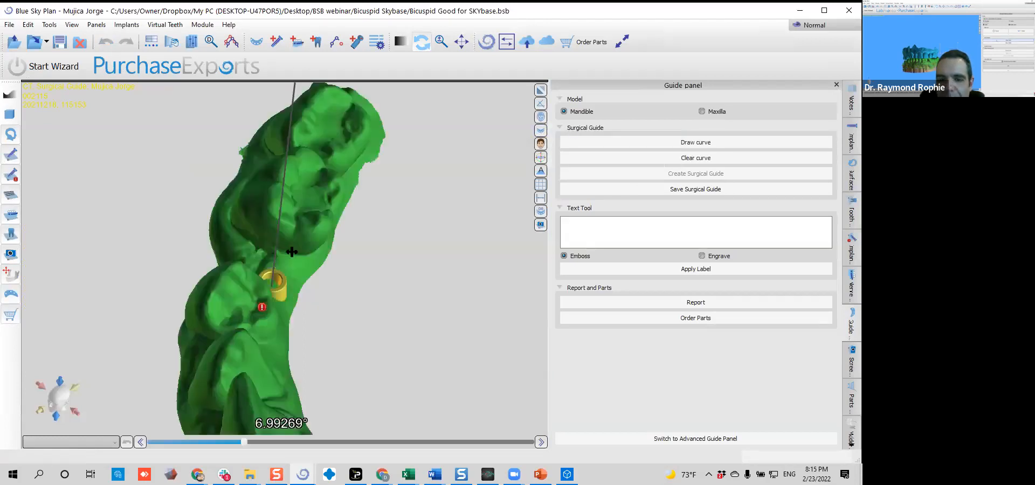
drag(380, 443, 377, 267)
middle_drag(378, 266, 396, 291)
drag(379, 390, 305, 335)
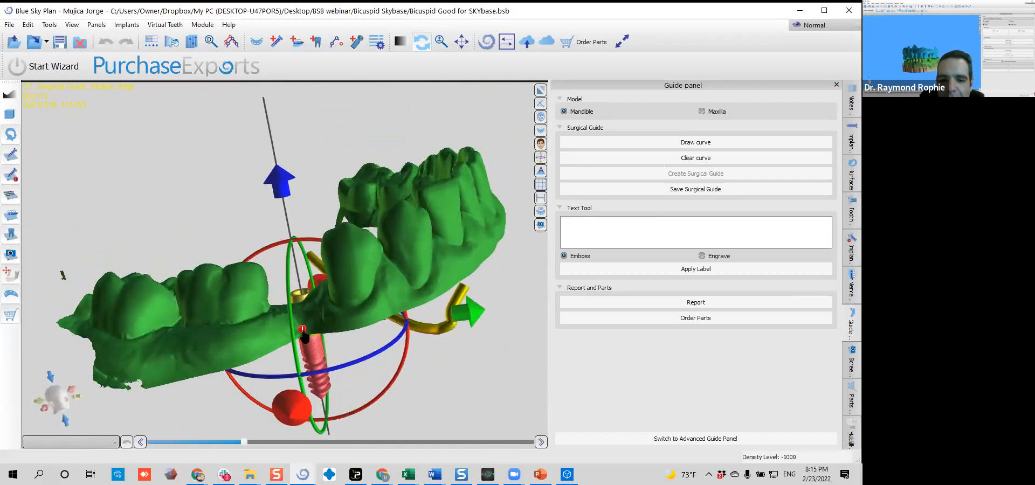
Check the implant's validation warning, then show implant IJH3010's software guide tube and view it from the side
click(304, 331)
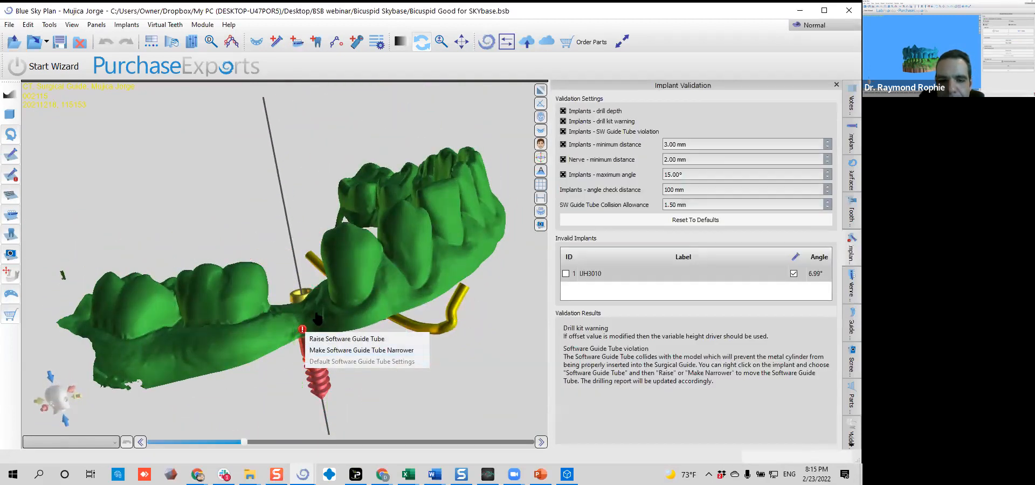
click(852, 139)
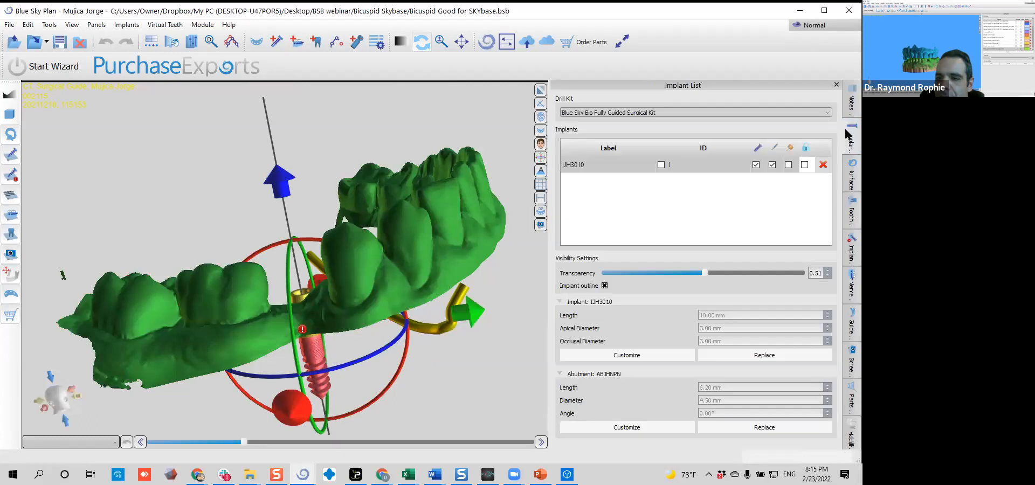
click(789, 165)
drag(204, 386, 293, 288)
drag(444, 109, 379, 233)
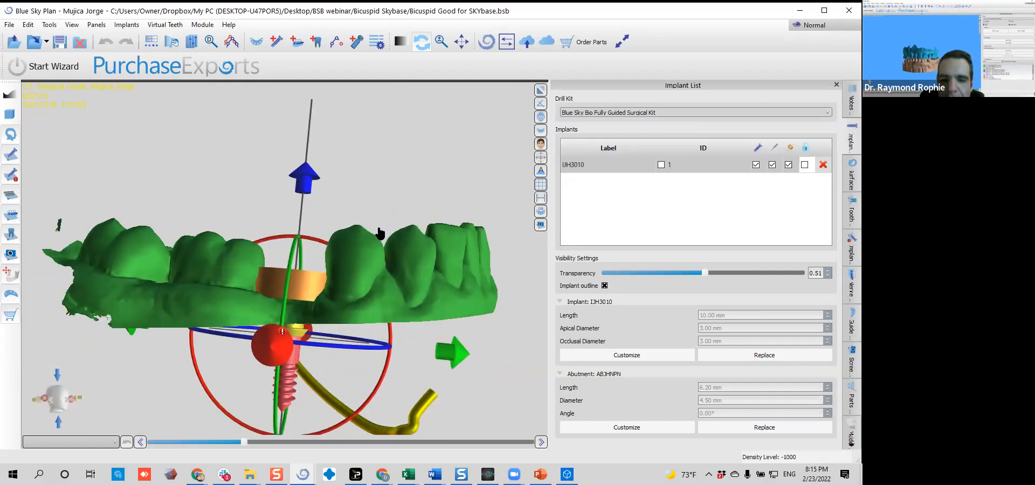
Raise the implant's software guide tube by two increments
right_click(283, 396)
mouse_move(326, 321)
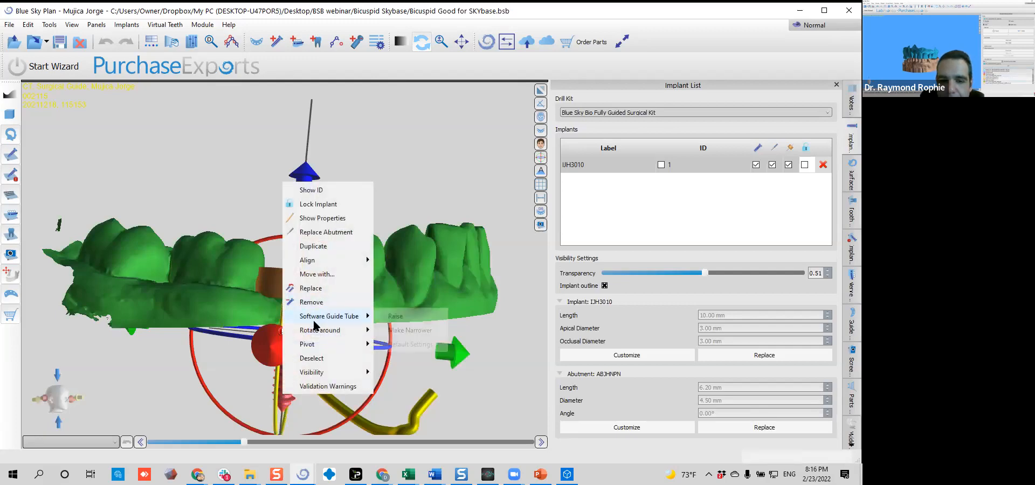
click(414, 322)
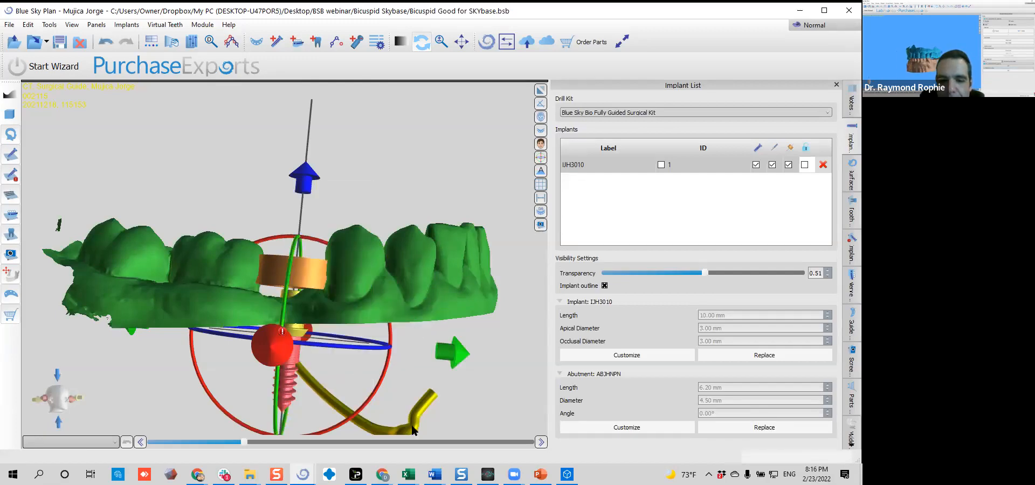
drag(226, 339, 302, 359)
right_click(318, 328)
mouse_move(387, 252)
click(429, 251)
drag(437, 230, 345, 329)
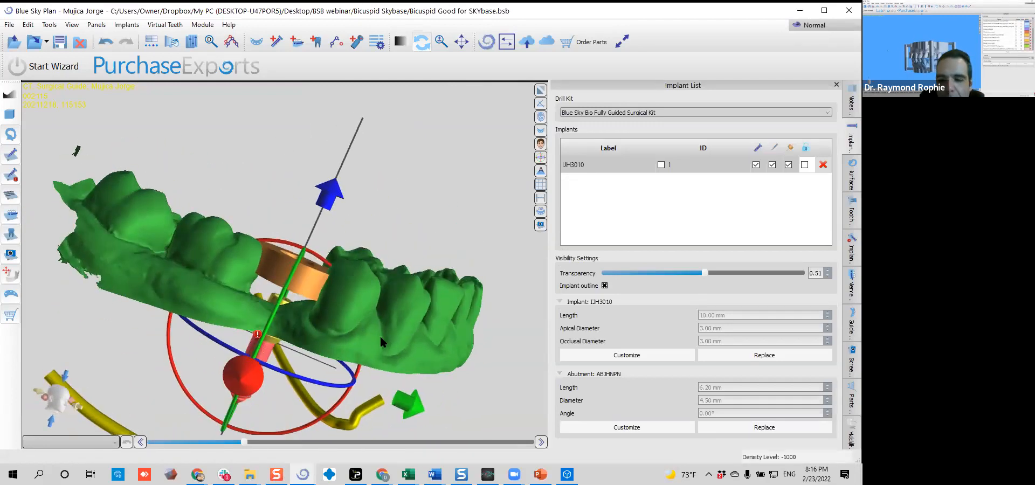
Open the Guide panel and examine the raised guide tube over the gap from above the arch
click(842, 327)
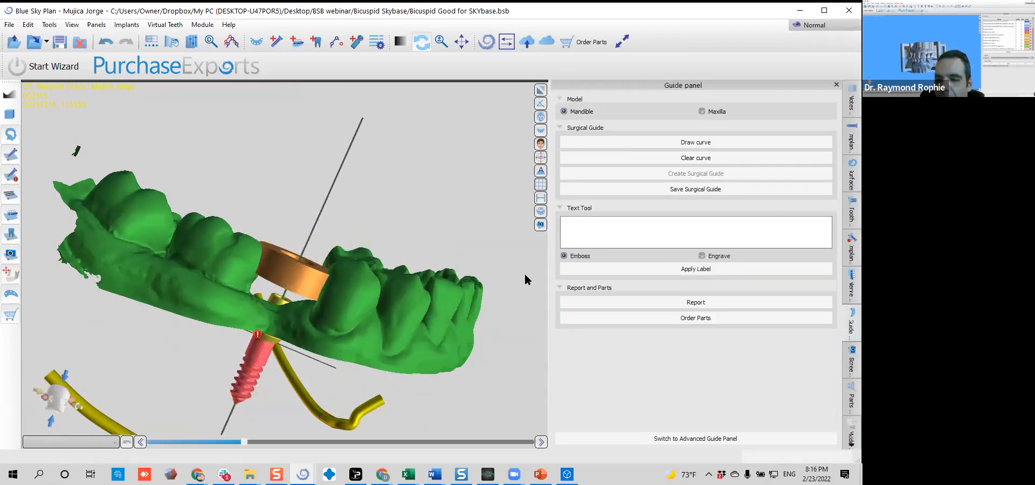
drag(461, 264, 219, 423)
click(251, 274)
drag(377, 253, 432, 229)
drag(317, 173, 298, 138)
click(321, 292)
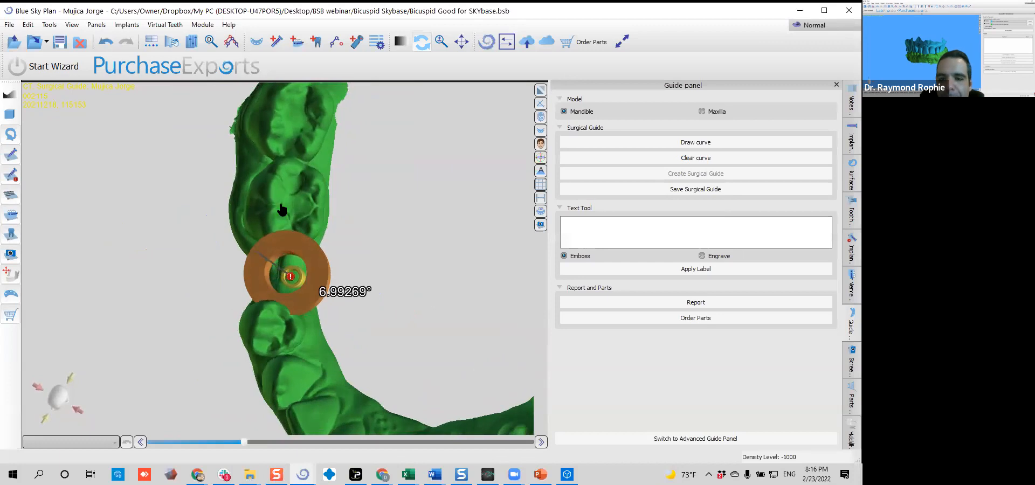
click(321, 296)
right_click(321, 296)
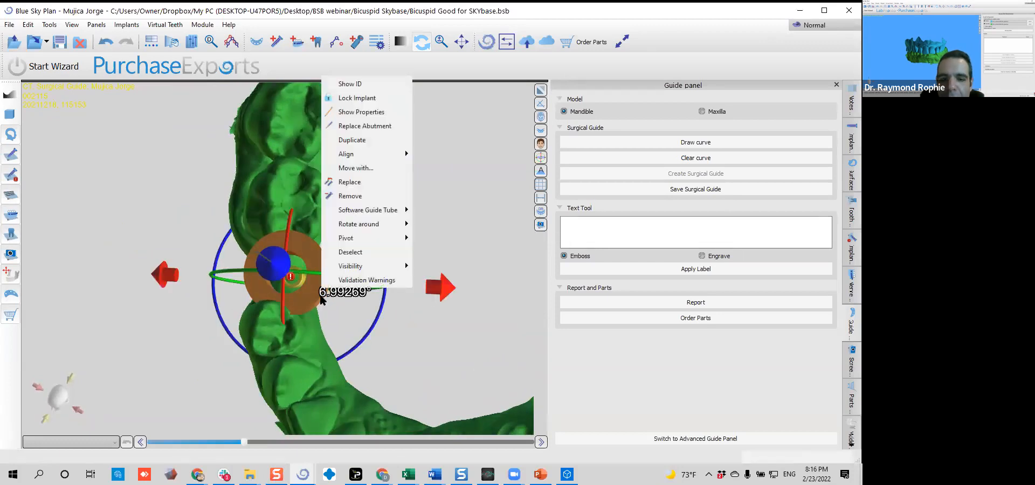
click(608, 128)
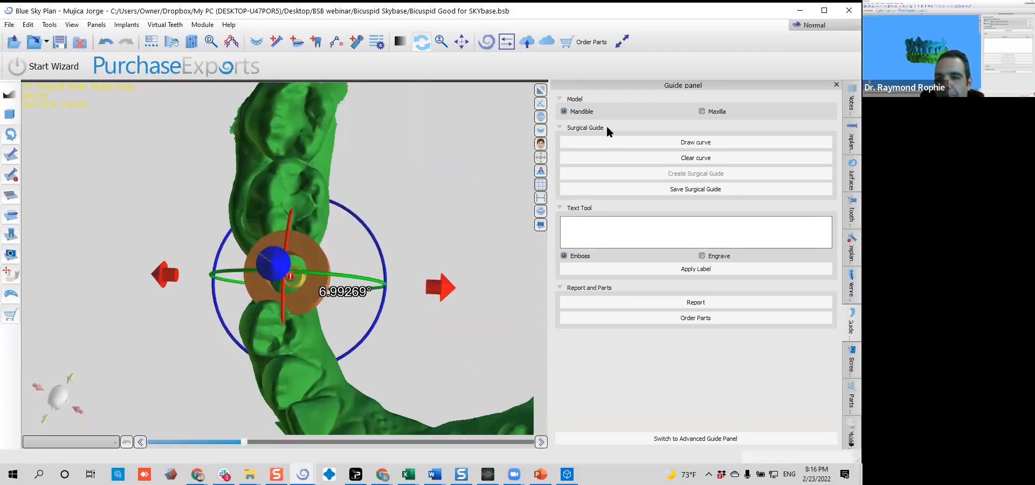
Switch the workspace to Advanced mode and lock the implants and virtual teeth
click(805, 25)
click(800, 85)
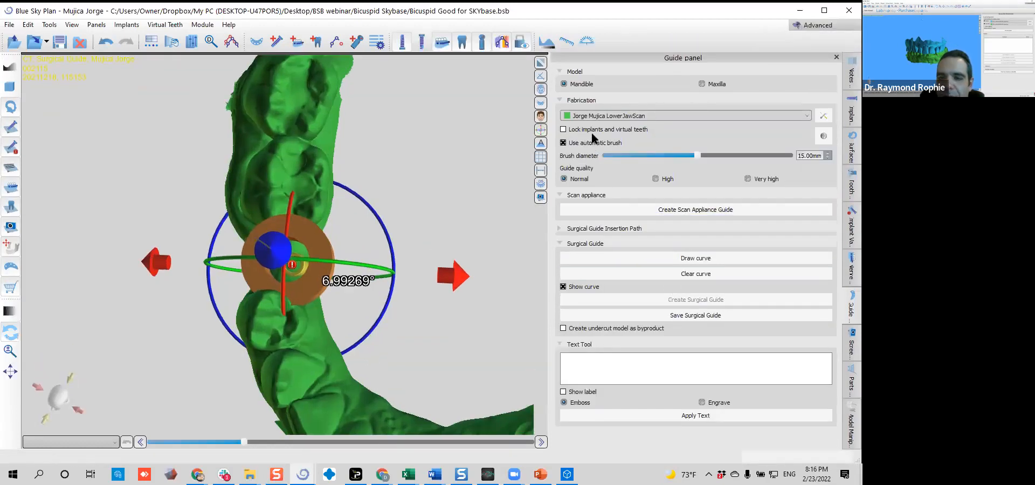
click(593, 131)
Start drawing the surgical guide curve on the LowerJawScan across the right second molar's chewing surface
drag(355, 339, 407, 348)
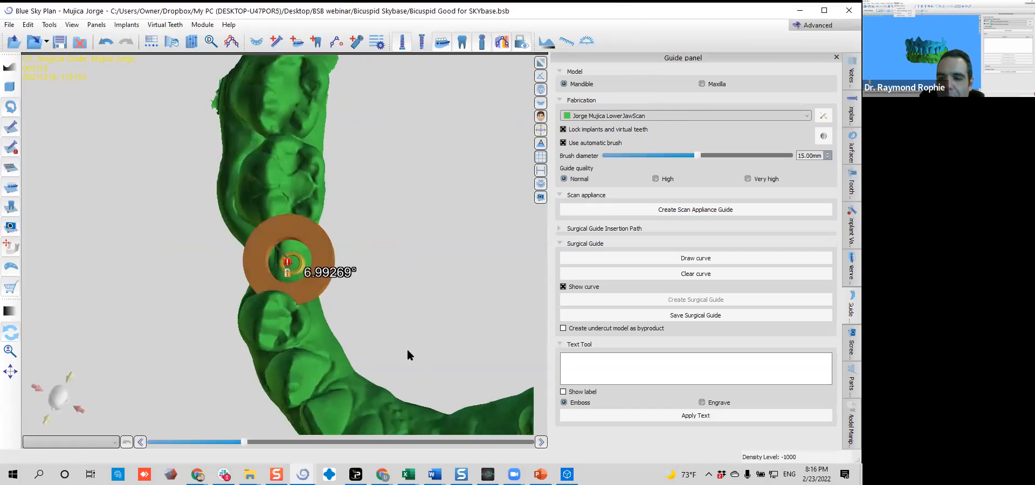
click(704, 259)
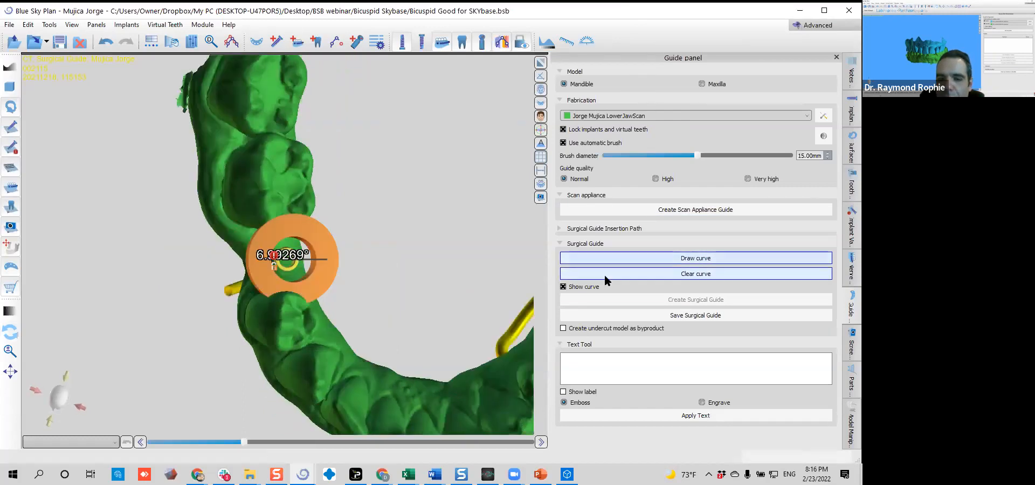
right_drag(409, 257, 425, 297)
drag(426, 300, 311, 241)
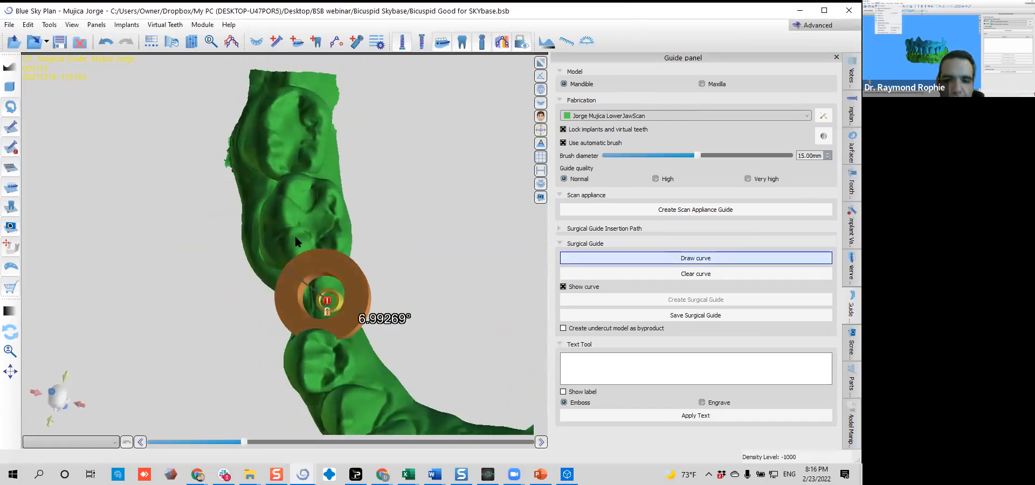
click(305, 122)
click(250, 124)
drag(236, 315, 308, 255)
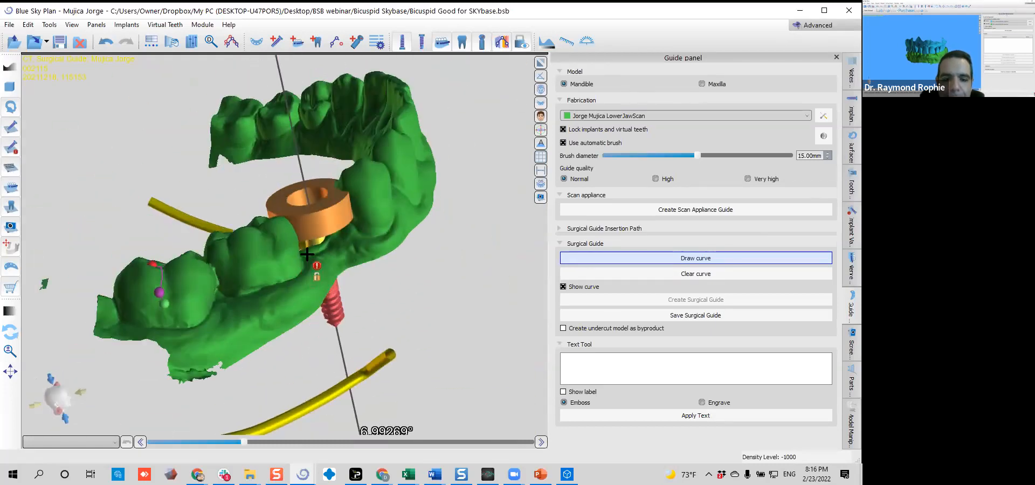
Extend the guide curve forward along the buccal gumline of the right molars to the implant site
mouse_move(175, 305)
mouse_down()
mouse_move(237, 307)
mouse_move(314, 264)
mouse_up()
mouse_move(377, 339)
mouse_down()
mouse_move(421, 287)
mouse_move(326, 331)
mouse_move(296, 237)
mouse_up()
drag(286, 297, 292, 234)
scroll(292, 234, up, 3)
middle_drag(287, 211, 267, 186)
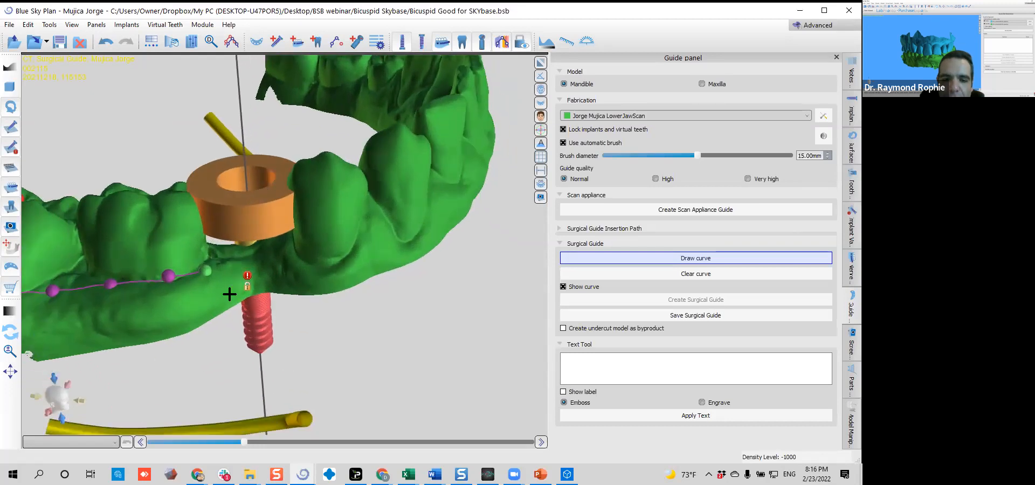
Continue the guide curve past the implant site and along the outer gumline of the right premolar and canine
mouse_move(228, 273)
mouse_down()
mouse_move(302, 271)
mouse_move(345, 256)
mouse_move(379, 222)
mouse_up()
mouse_move(463, 222)
mouse_down()
mouse_move(374, 280)
mouse_move(264, 400)
mouse_up()
mouse_move(283, 263)
mouse_down()
mouse_move(343, 271)
mouse_move(414, 249)
mouse_up()
right_drag(414, 249, 304, 334)
right_drag(174, 322, 286, 268)
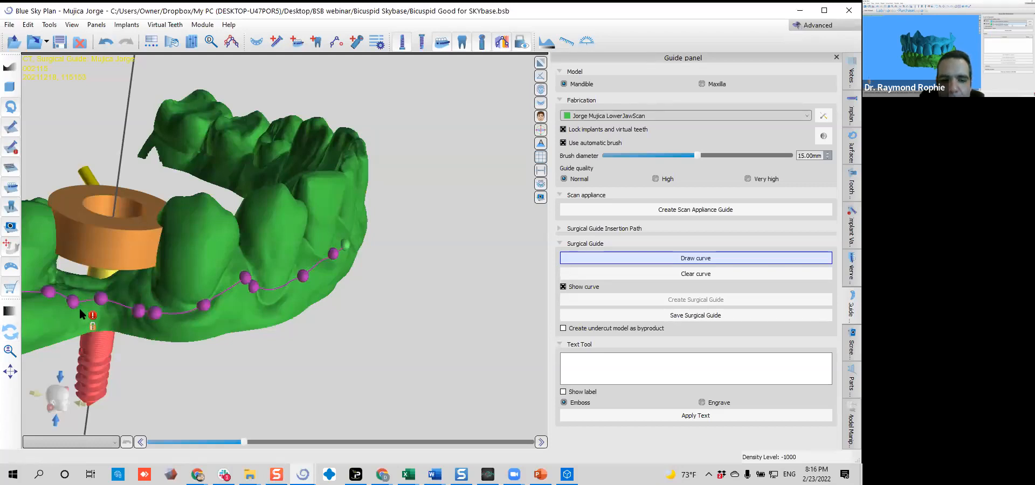
Carry the guide curve along the labial gumline of the front teeth to the left first premolar
right_drag(323, 352, 292, 296)
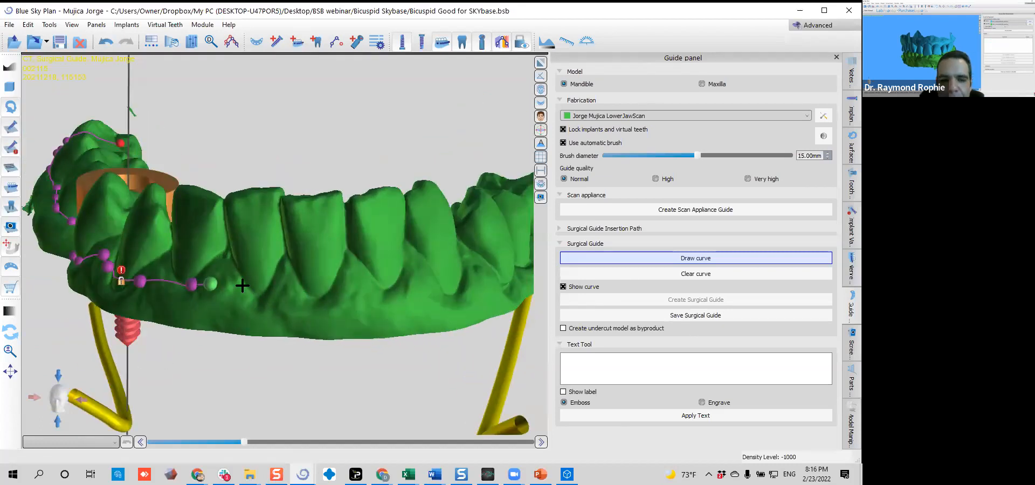
right_drag(411, 291, 341, 206)
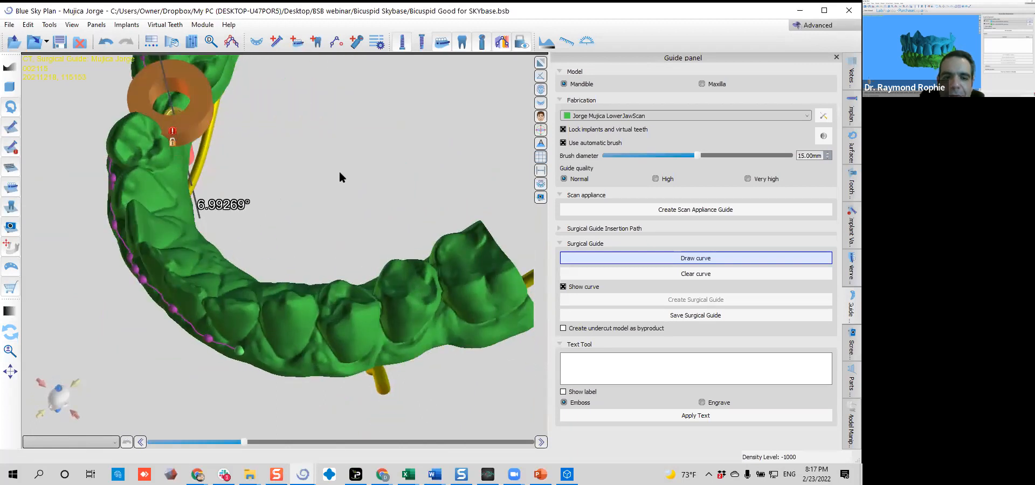
right_drag(338, 381, 324, 300)
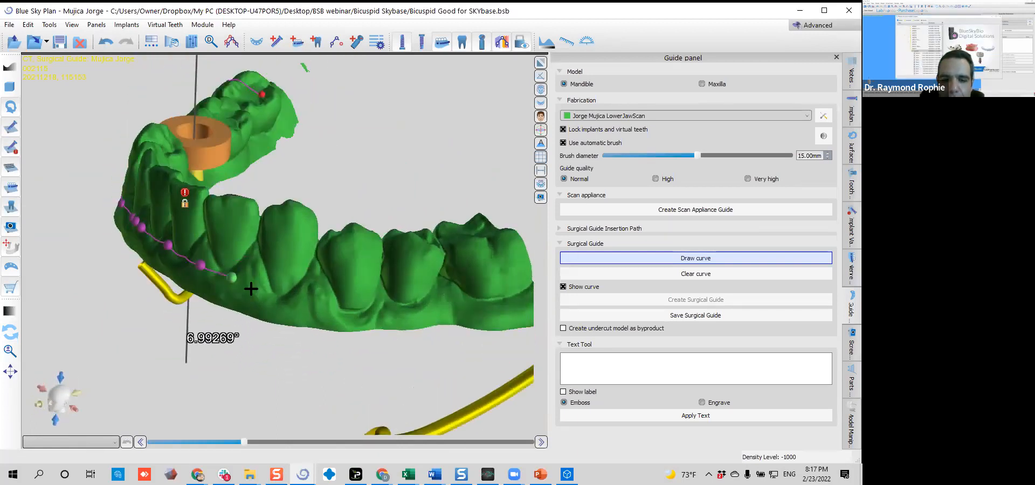
right_drag(347, 259, 220, 286)
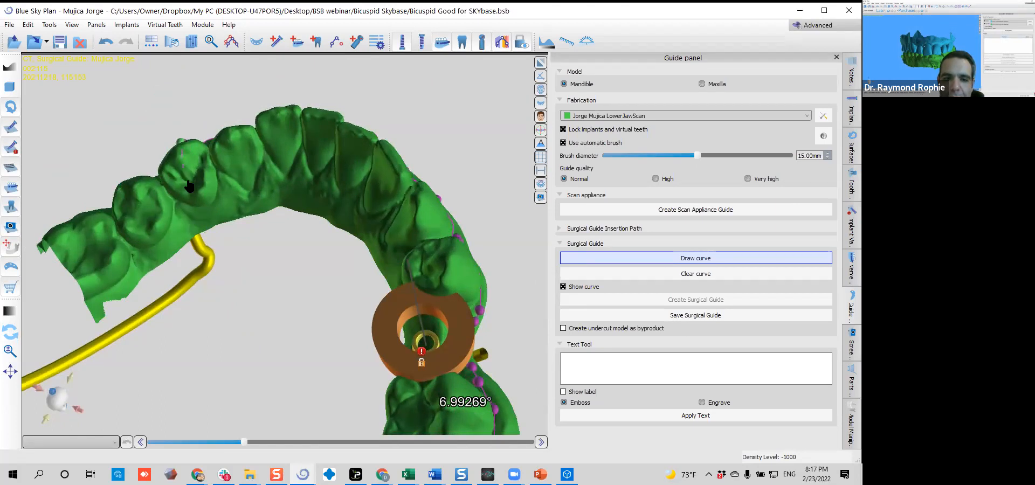
Take the guide curve over the left first premolar and back along the lingual side, closing it at its starting point
click(196, 207)
drag(286, 187, 361, 205)
right_drag(230, 265, 250, 295)
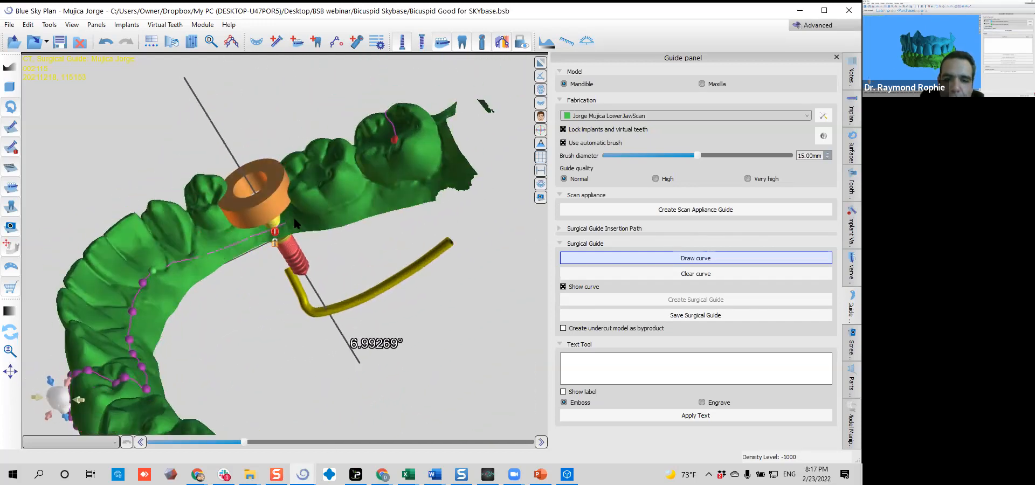
click(395, 142)
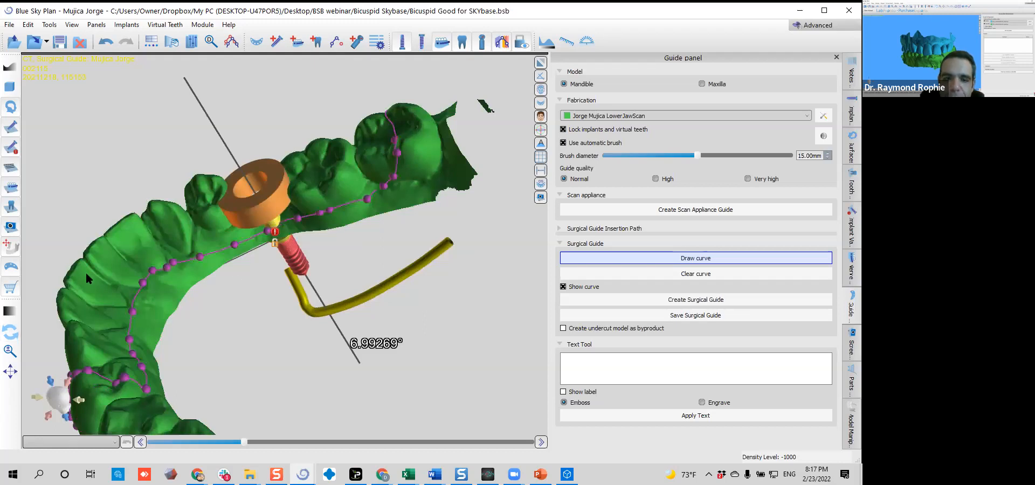
Adjust the closed guide curve's points at the left first premolar, the implant site and the right second molar
drag(100, 238, 390, 233)
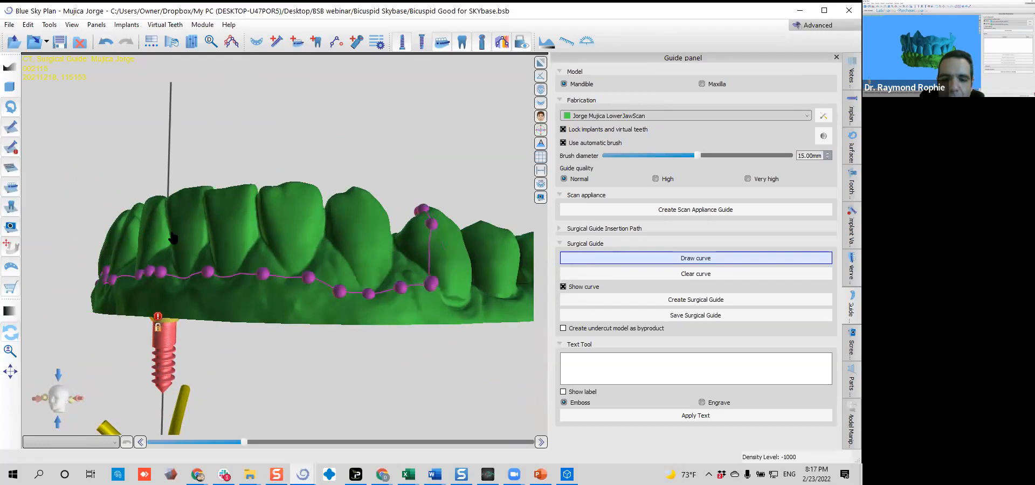
mouse_move(371, 290)
mouse_down()
mouse_move(405, 287)
mouse_move(436, 233)
mouse_move(424, 210)
mouse_up()
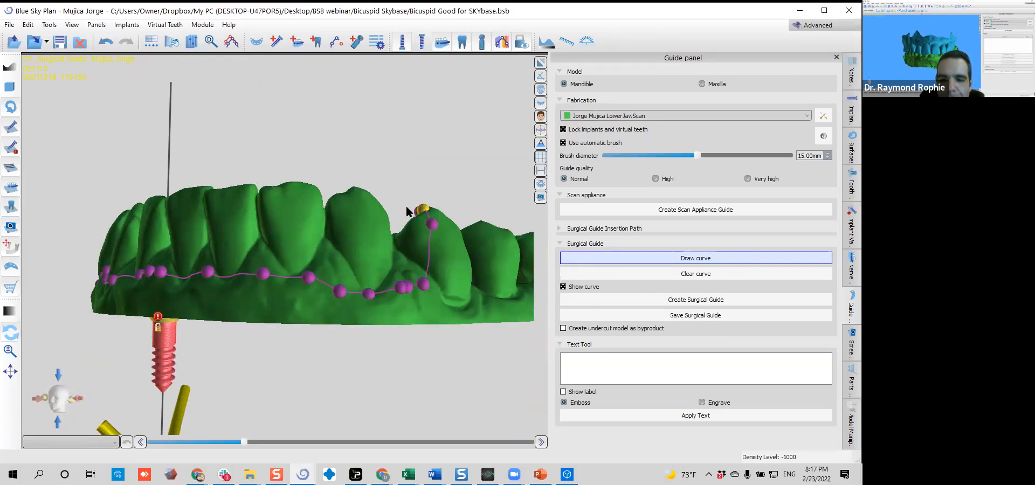
scroll(407, 207, down, 3)
mouse_move(135, 233)
mouse_down()
mouse_move(384, 256)
mouse_move(434, 273)
mouse_up()
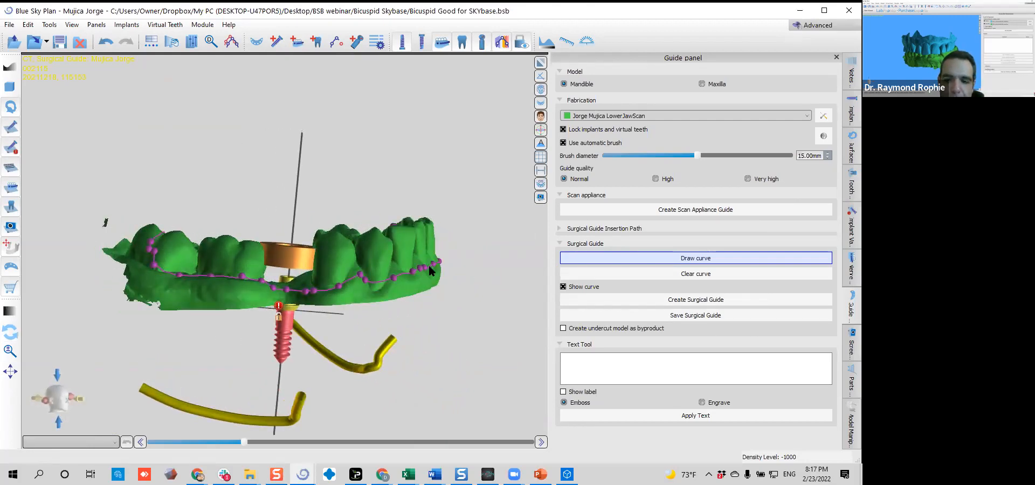
drag(322, 289, 315, 291)
drag(315, 201, 316, 229)
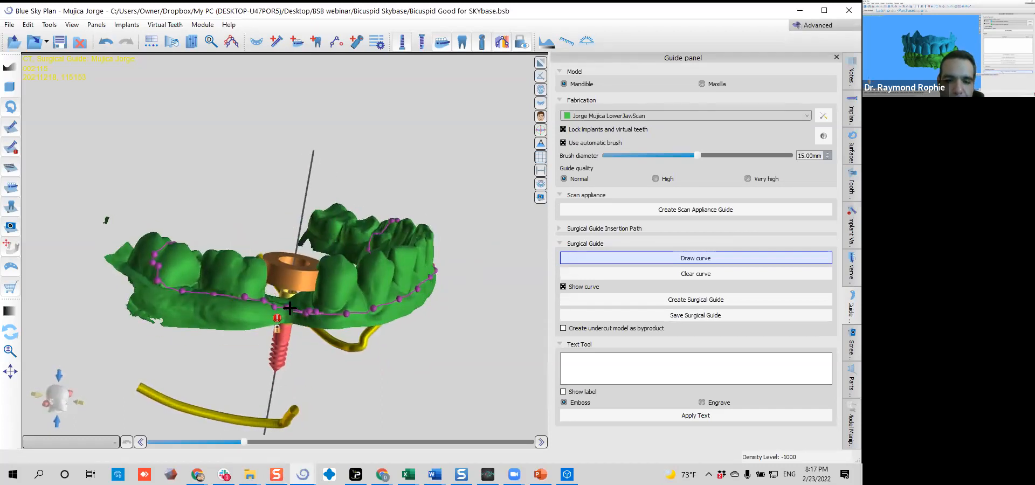
mouse_move(262, 309)
mouse_down()
mouse_move(159, 291)
mouse_move(141, 265)
mouse_move(167, 237)
mouse_up()
mouse_move(227, 192)
mouse_down()
mouse_move(279, 386)
mouse_move(244, 228)
mouse_up()
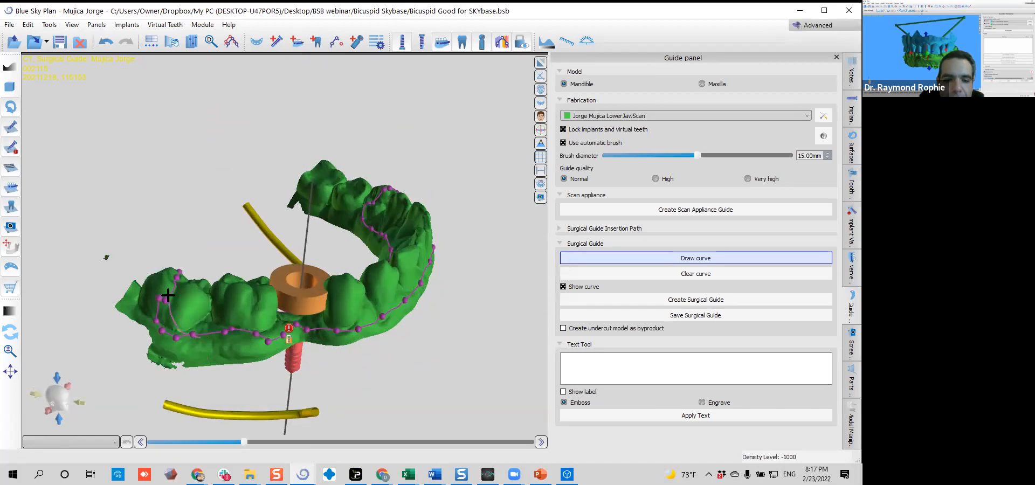
Create the surgical guide from the closed curve and inspect it over the teeth from several sides
click(618, 299)
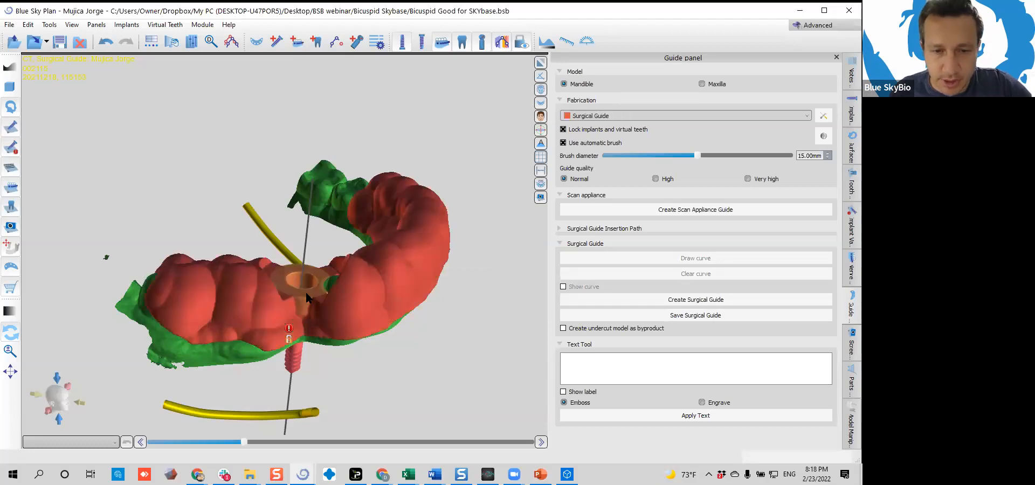
drag(374, 327, 262, 267)
drag(379, 273, 426, 317)
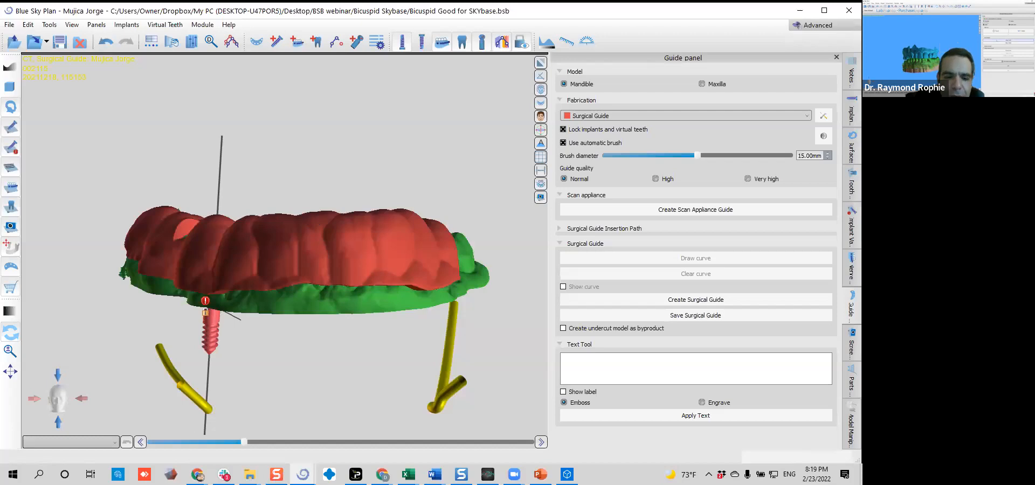
Switch to the BlueSkyBio store in Chrome and open its 3D Printers category
mouse_move(198, 474)
click(225, 435)
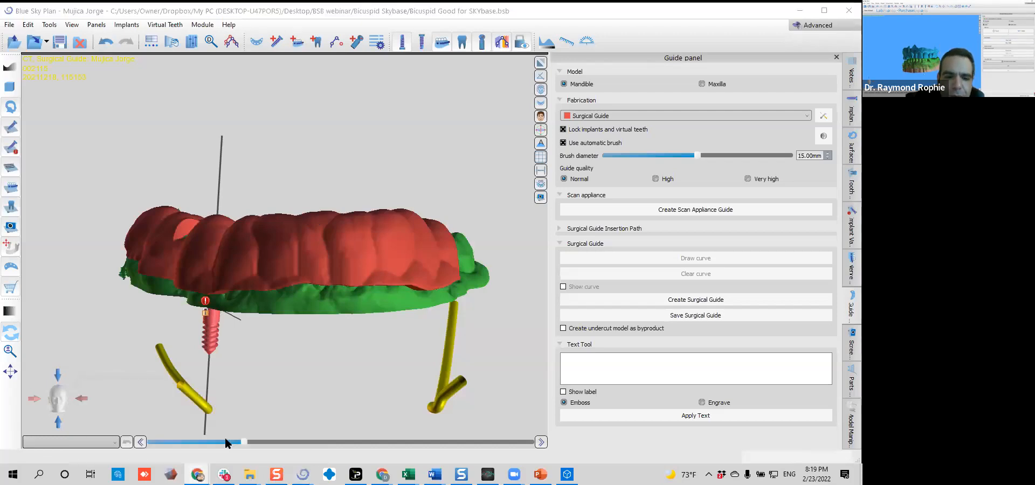
scroll(91, 167, up, 5)
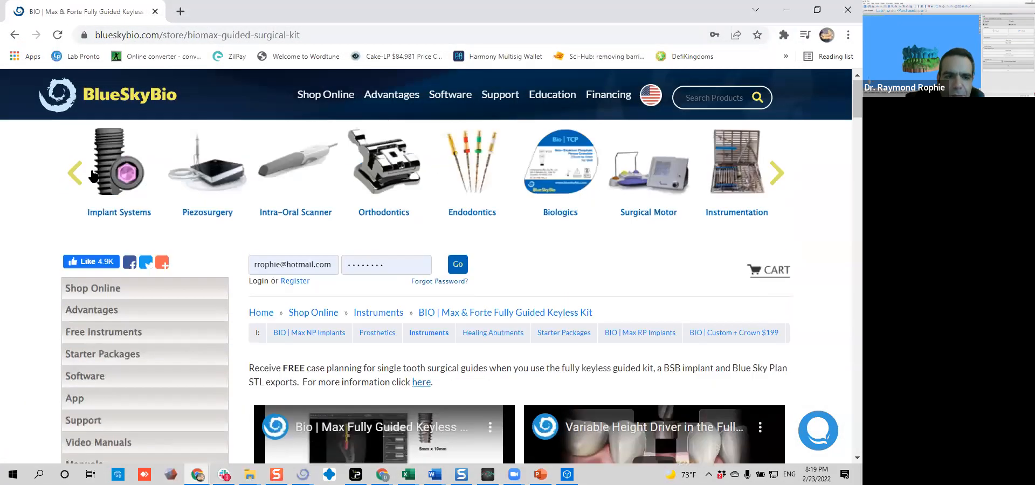
click(89, 294)
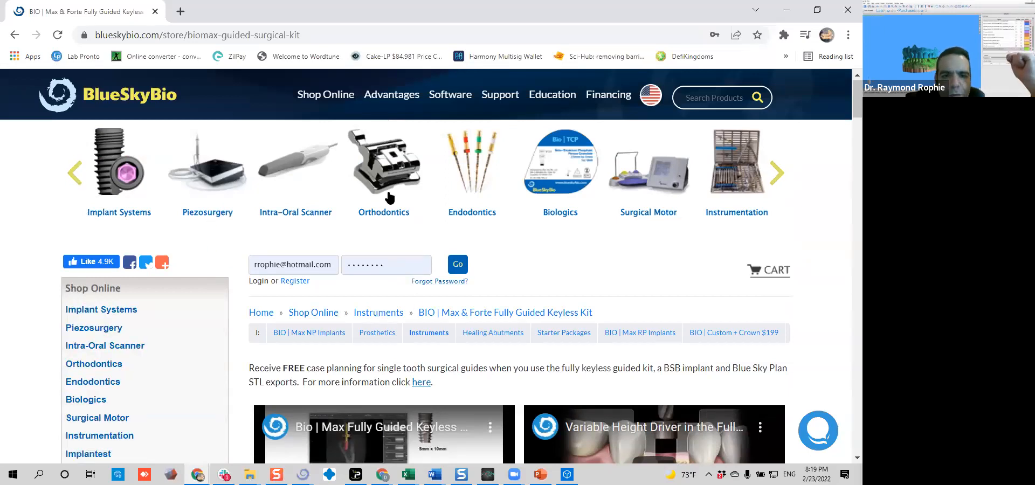
click(776, 172)
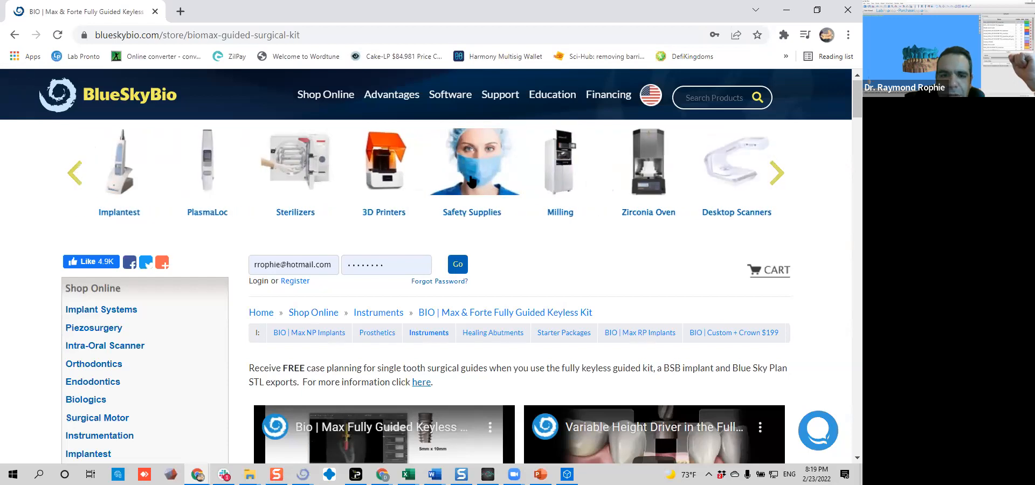
click(387, 181)
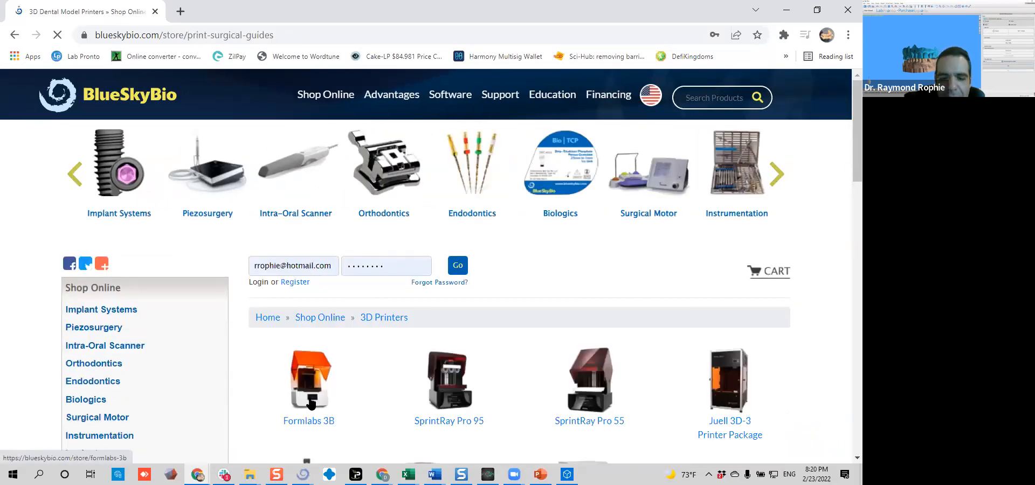
Open the Formlabs 3B product page and review its printer packages, service plans and accessories, including Form Wash and Form Cure
click(312, 403)
scroll(340, 313, down, 5)
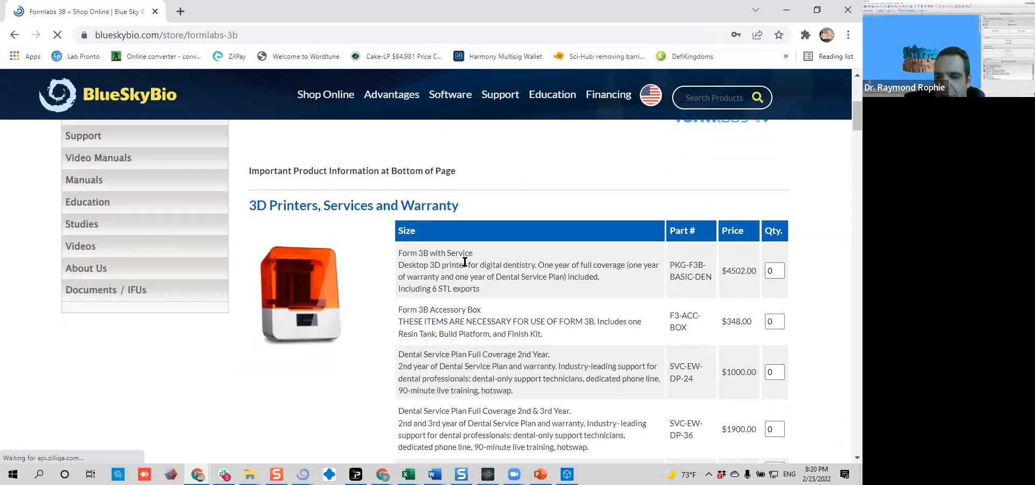
scroll(367, 281, down, 3)
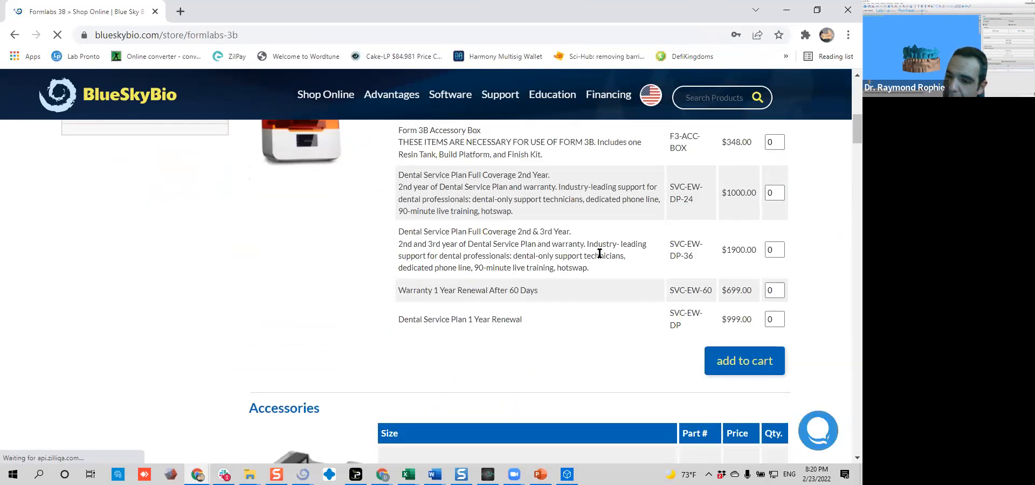
scroll(599, 254, up, 2)
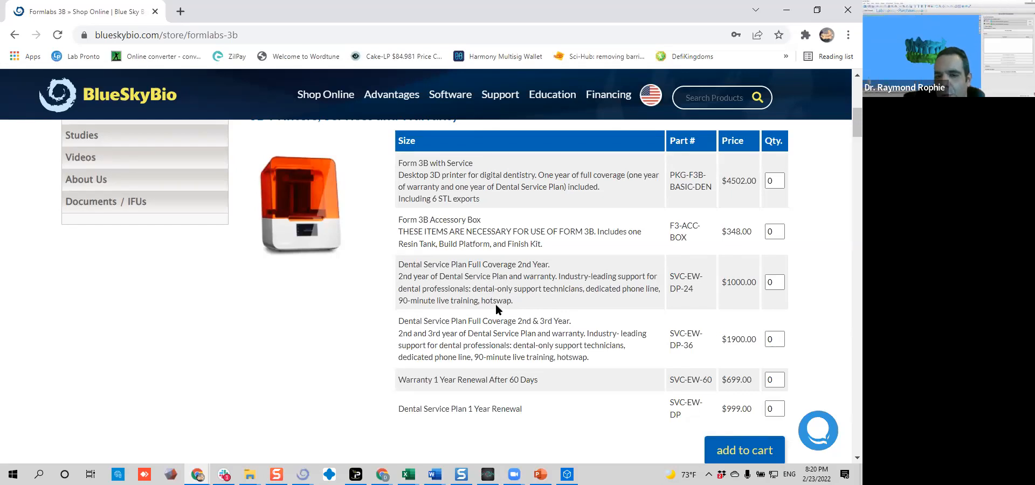
scroll(497, 309, down, 5)
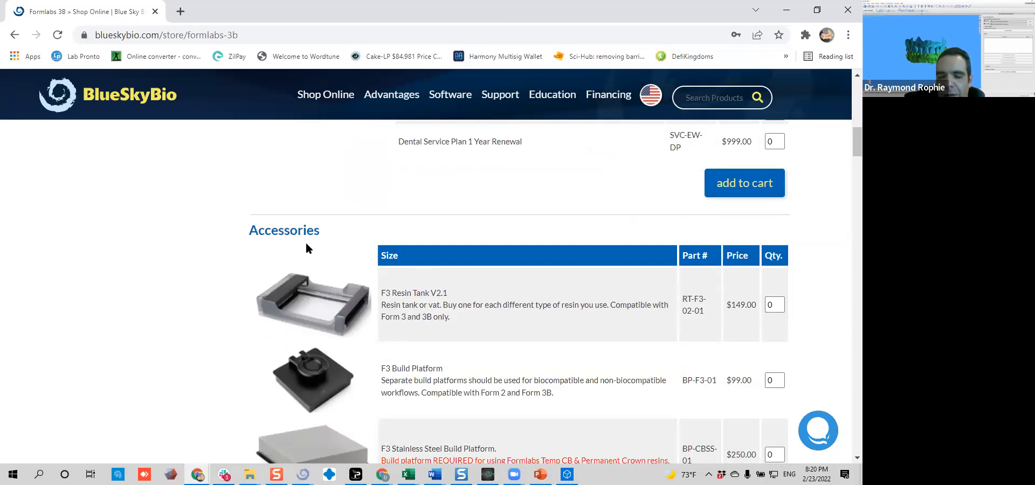
scroll(305, 244, down, 8)
scroll(295, 249, down, 2)
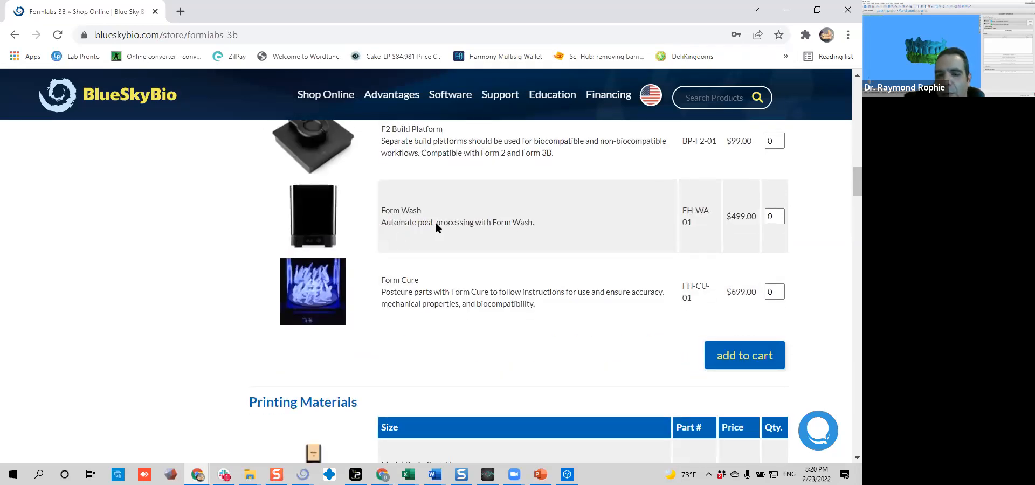
Return to the 3D Printers category, reopen the Formlabs 3B page and review its model, surgical guide and denture resin cartridges
click(15, 35)
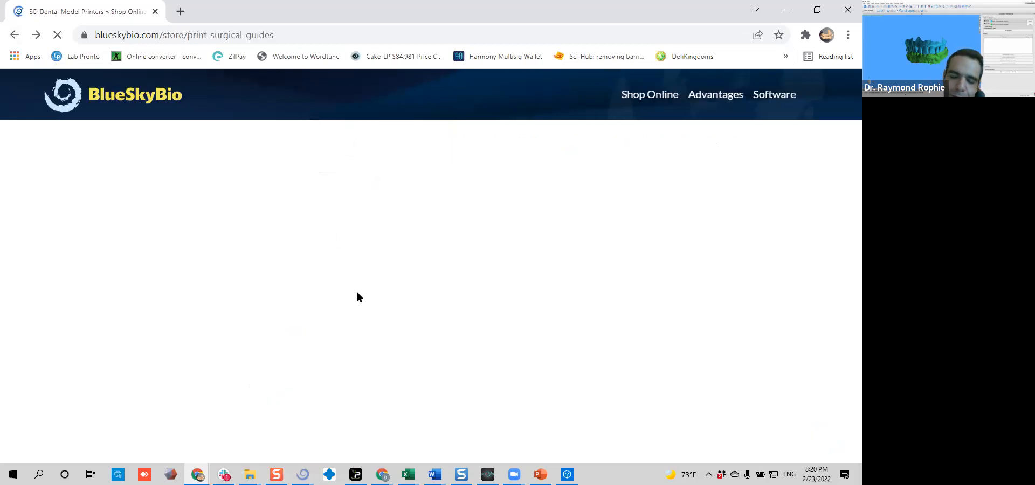
click(331, 385)
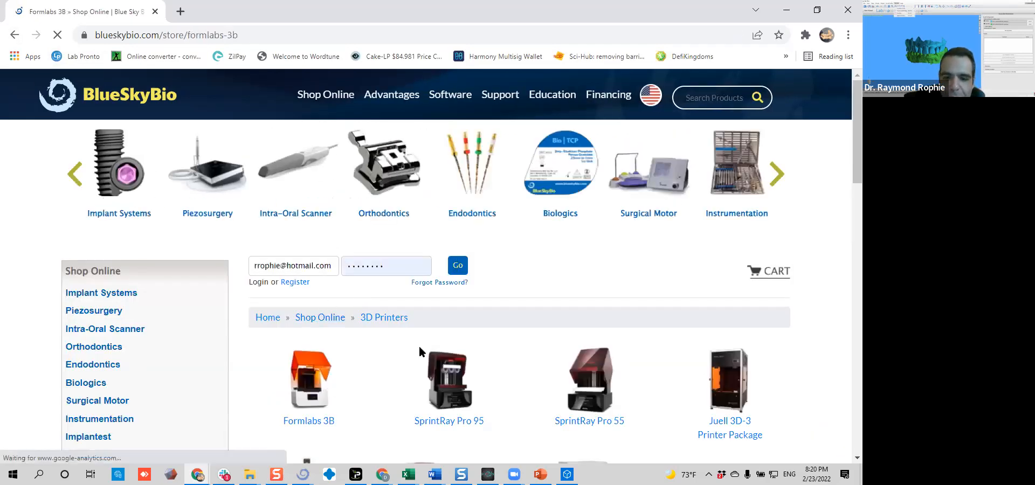
scroll(418, 345, down, 15)
scroll(420, 342, down, 5)
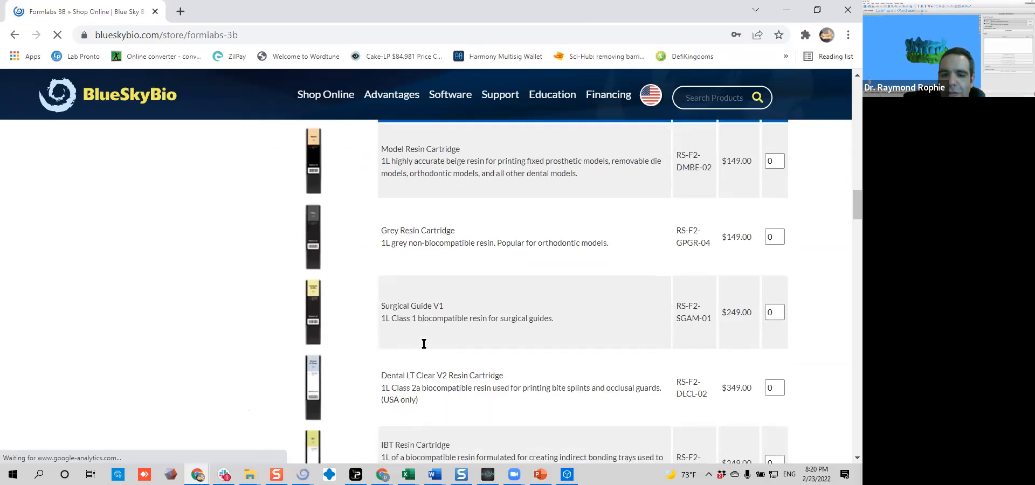
scroll(431, 342, up, 2)
scroll(527, 288, down, 6)
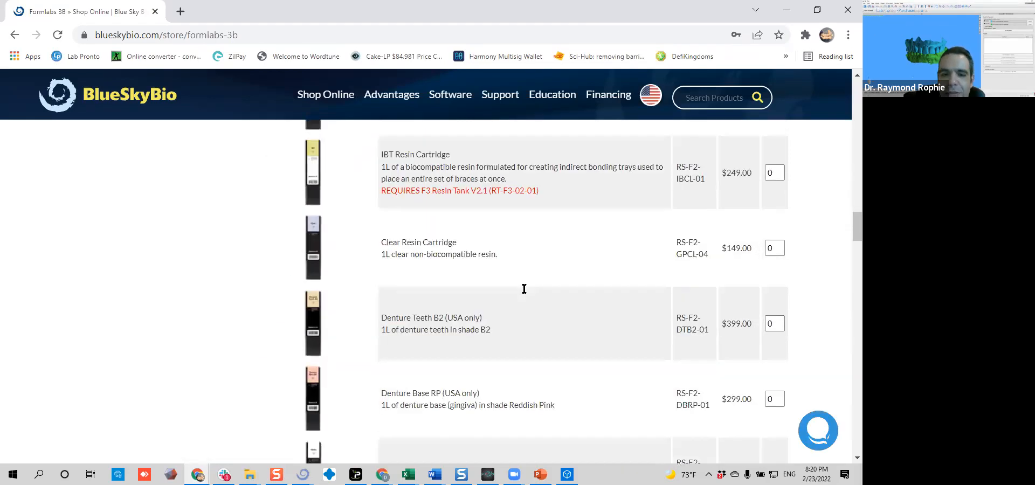
scroll(524, 289, down, 3)
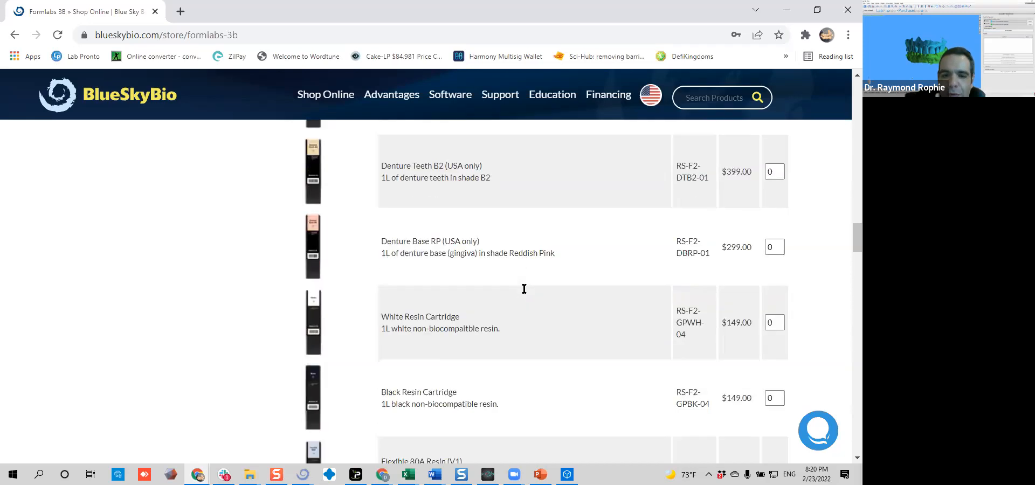
scroll(524, 289, down, 8)
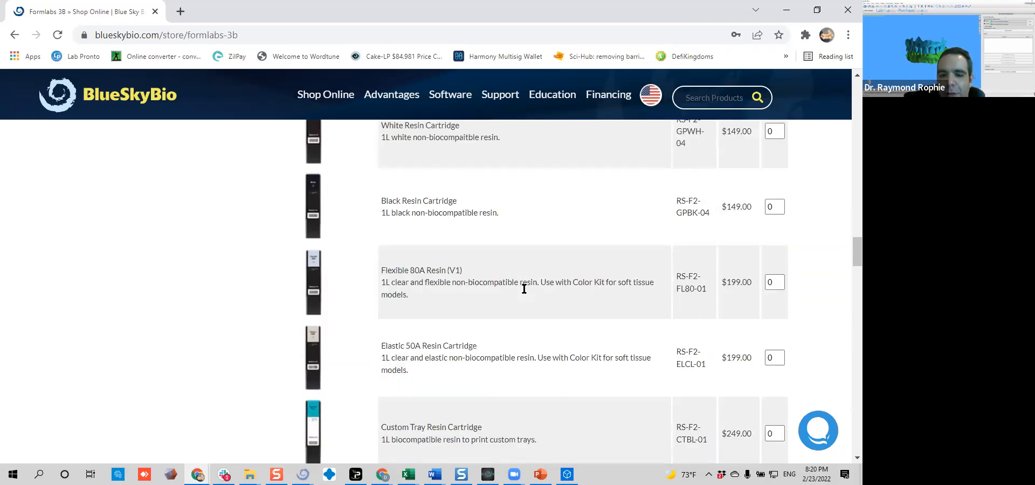
scroll(524, 289, down, 3)
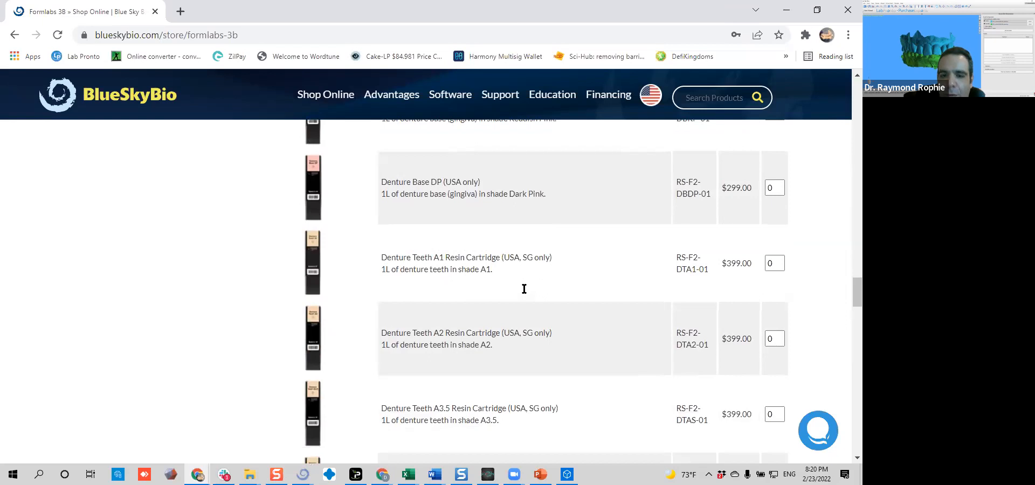
scroll(524, 289, down, 3)
scroll(524, 289, down, 2)
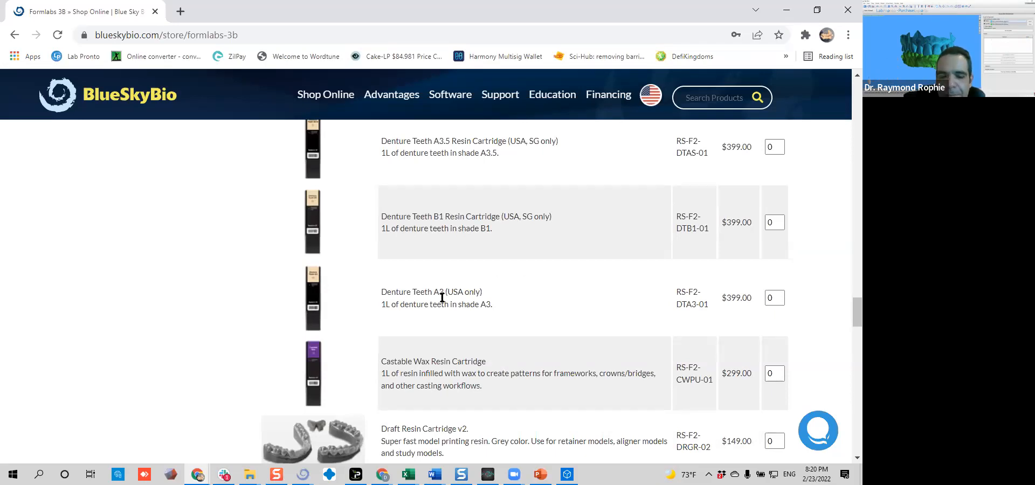
Examine the Temporary CB resin cartridges in the Formlabs 3B printing materials and highlight the Temporary CB Resin Cartridge C2 name
scroll(378, 294, down, 2)
scroll(378, 296, down, 6)
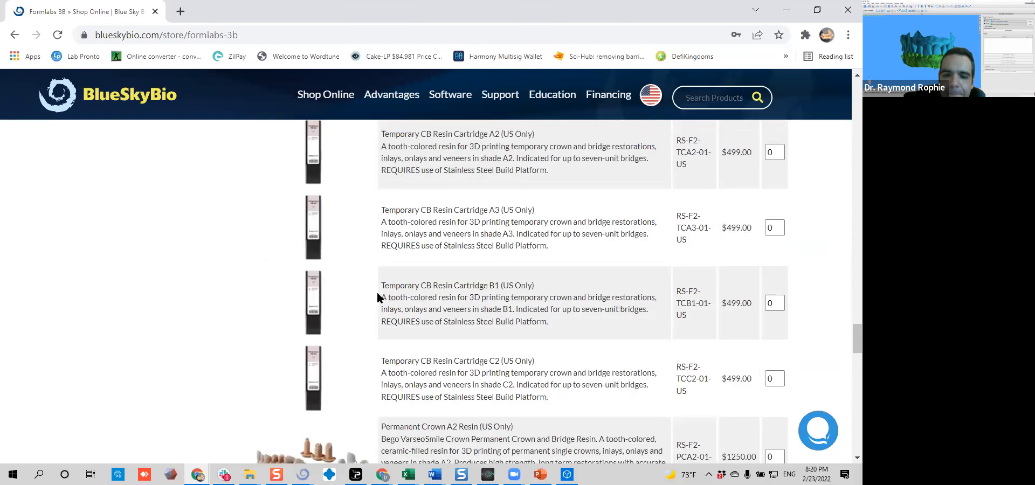
scroll(451, 268, down, 2)
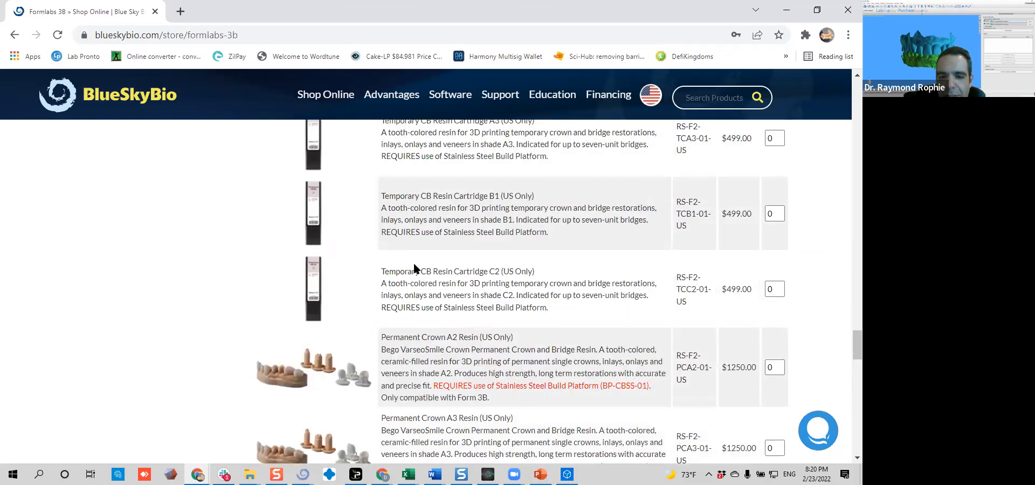
scroll(414, 264, up, 1)
scroll(413, 261, up, 1)
drag(389, 361, 499, 361)
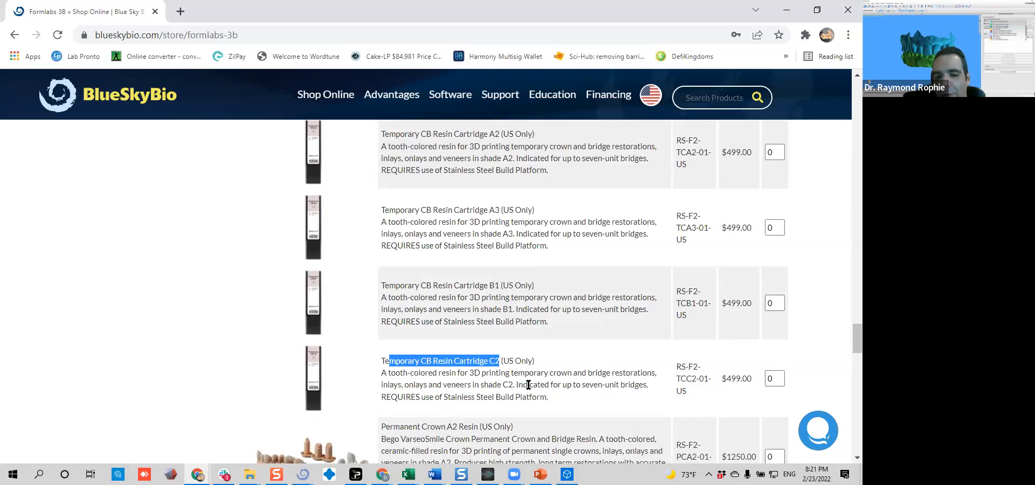
Examine the Permanent Crown resins, highlighting the Permanent Crown A2 name and its Stainless Steel Build Platform requirement
scroll(516, 367, down, 5)
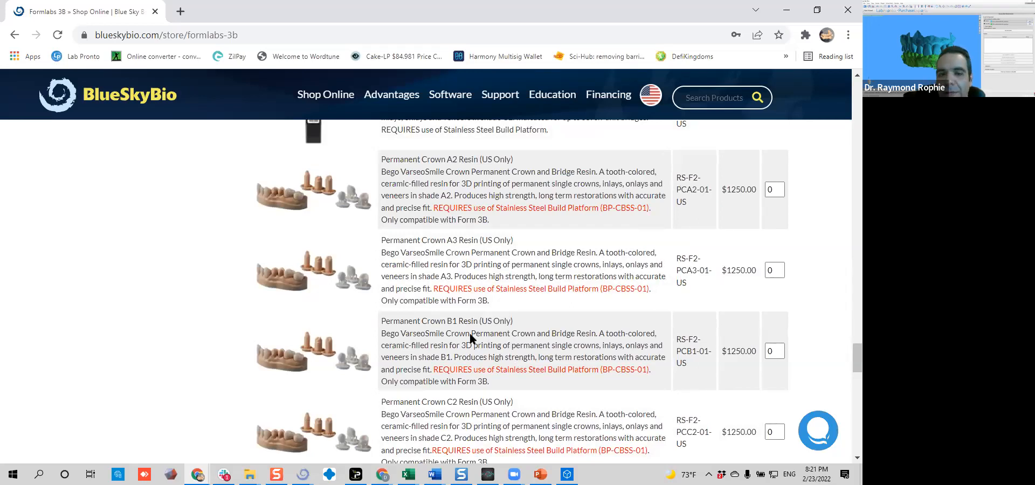
scroll(470, 332, up, 2)
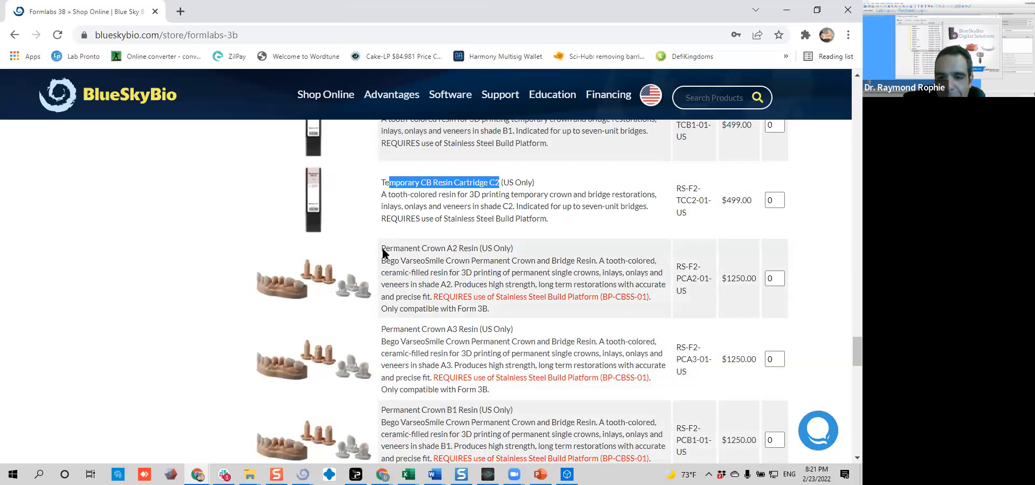
drag(383, 249, 464, 250)
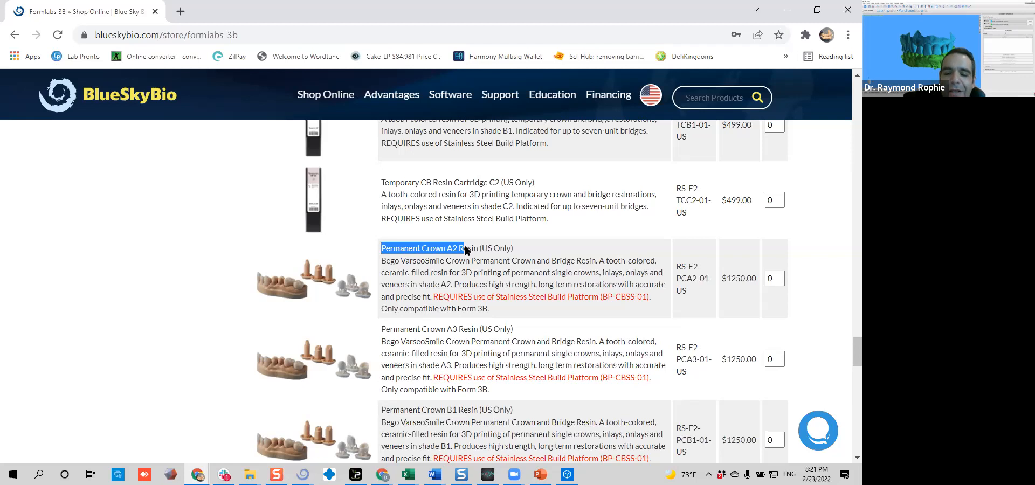
drag(496, 296, 599, 295)
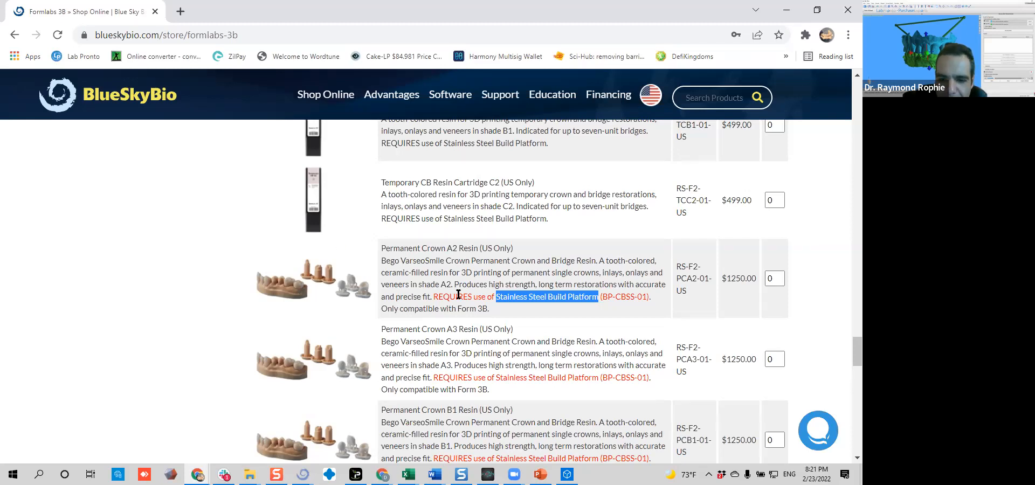
scroll(459, 295, up, 2)
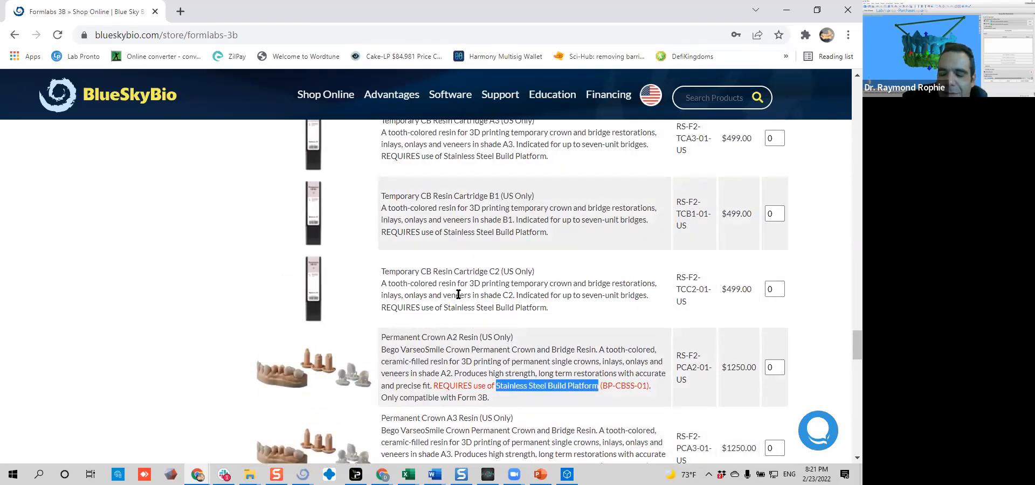
scroll(458, 294, down, 10)
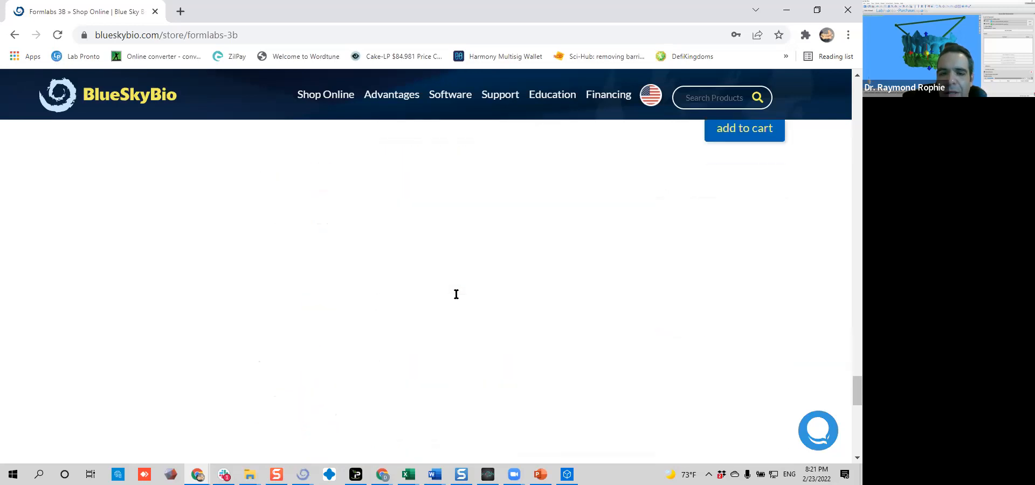
scroll(457, 297, up, 5)
Go back to the 3D Printers category, open the SprintRay Pro 95 page and review its printer, training, accessory and OnX resin listings
key(alt+Left)
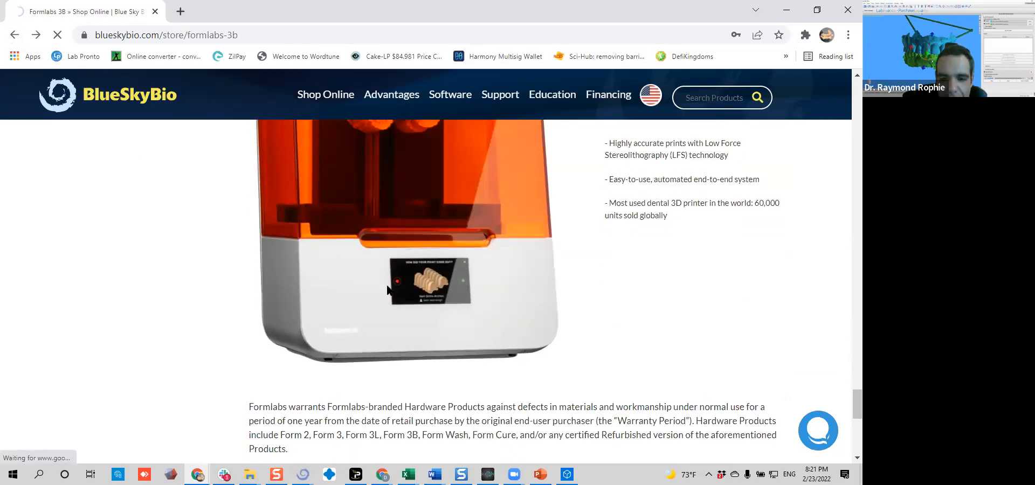
click(438, 419)
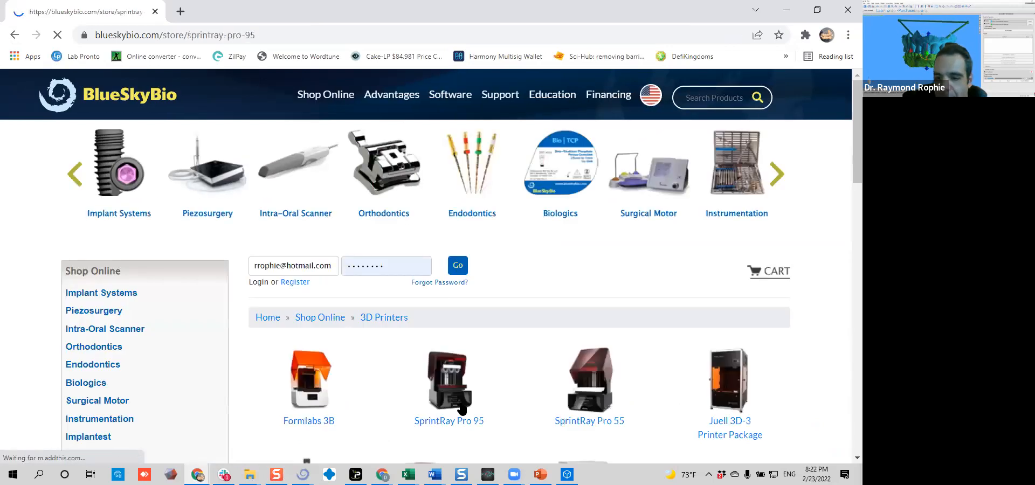
scroll(447, 390, down, 7)
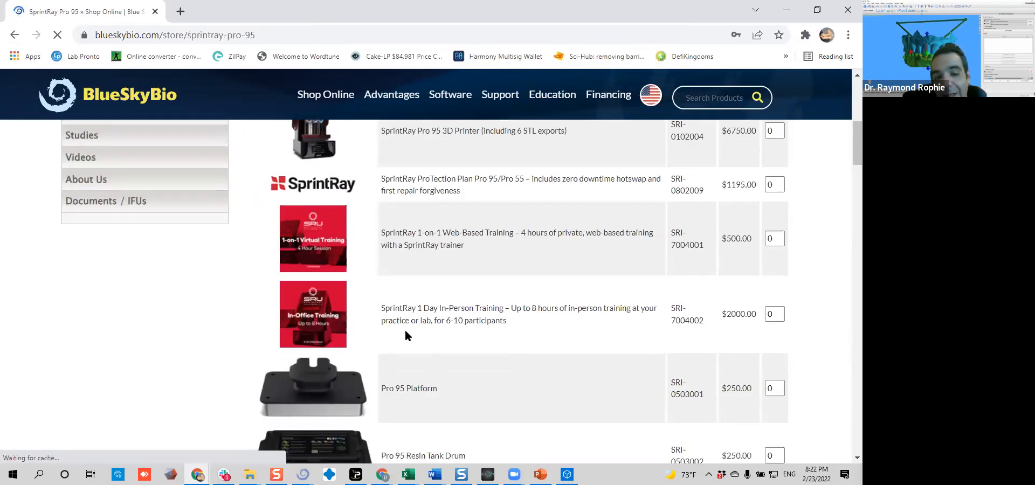
scroll(402, 321, up, 2)
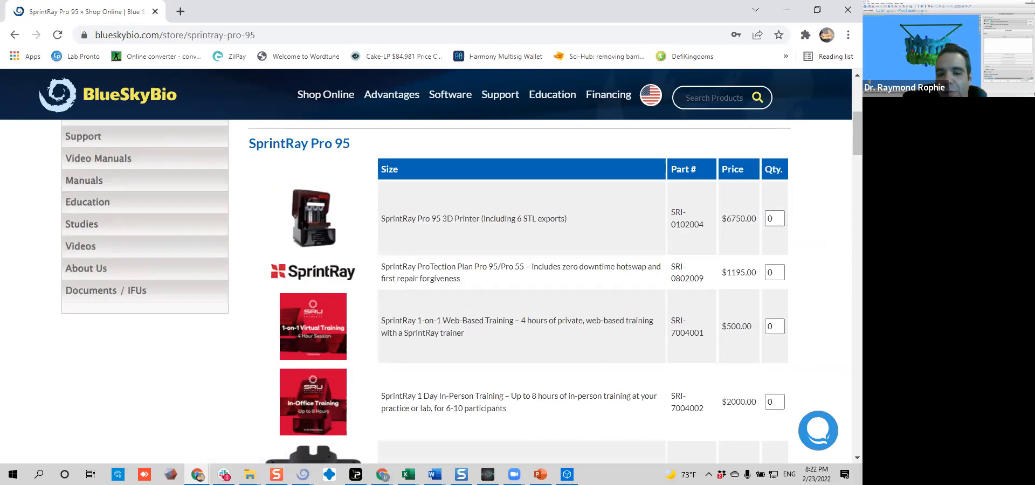
scroll(420, 248, down, 4)
scroll(426, 247, down, 1)
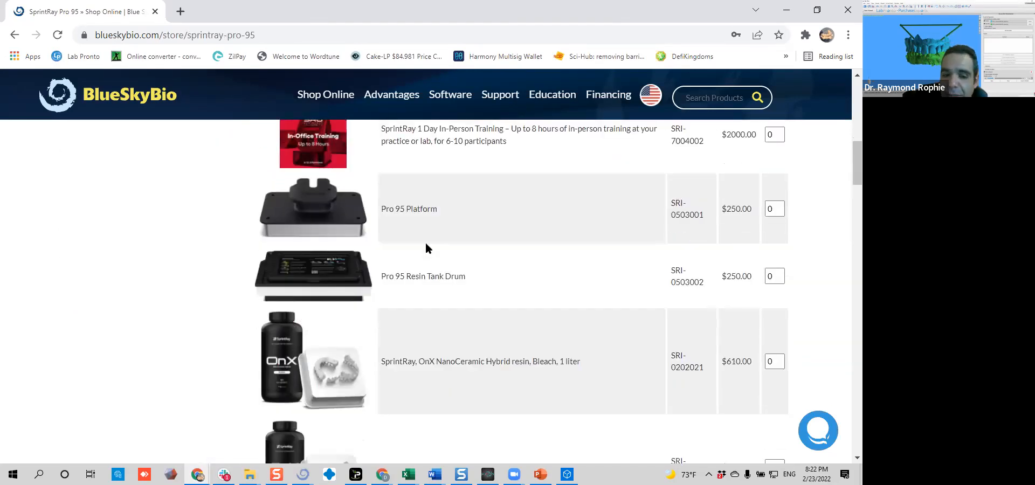
scroll(425, 245, down, 3)
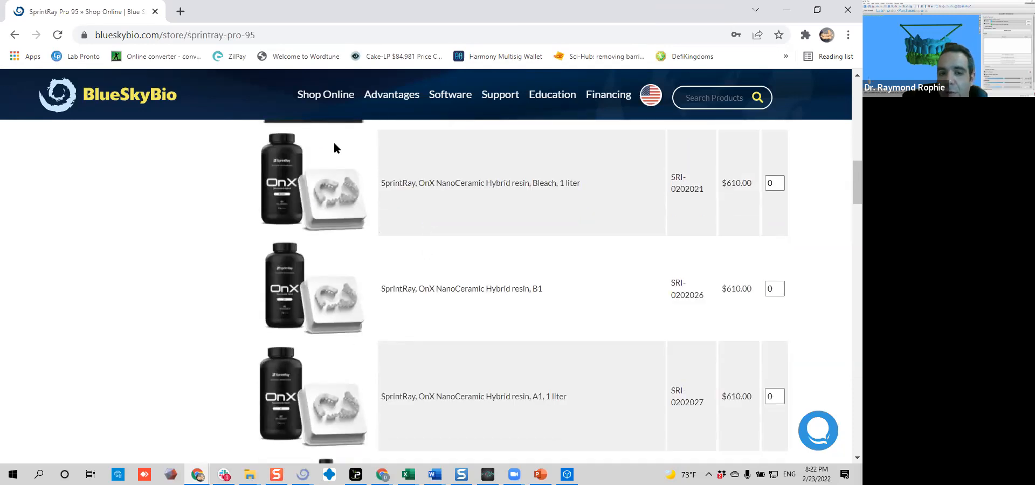